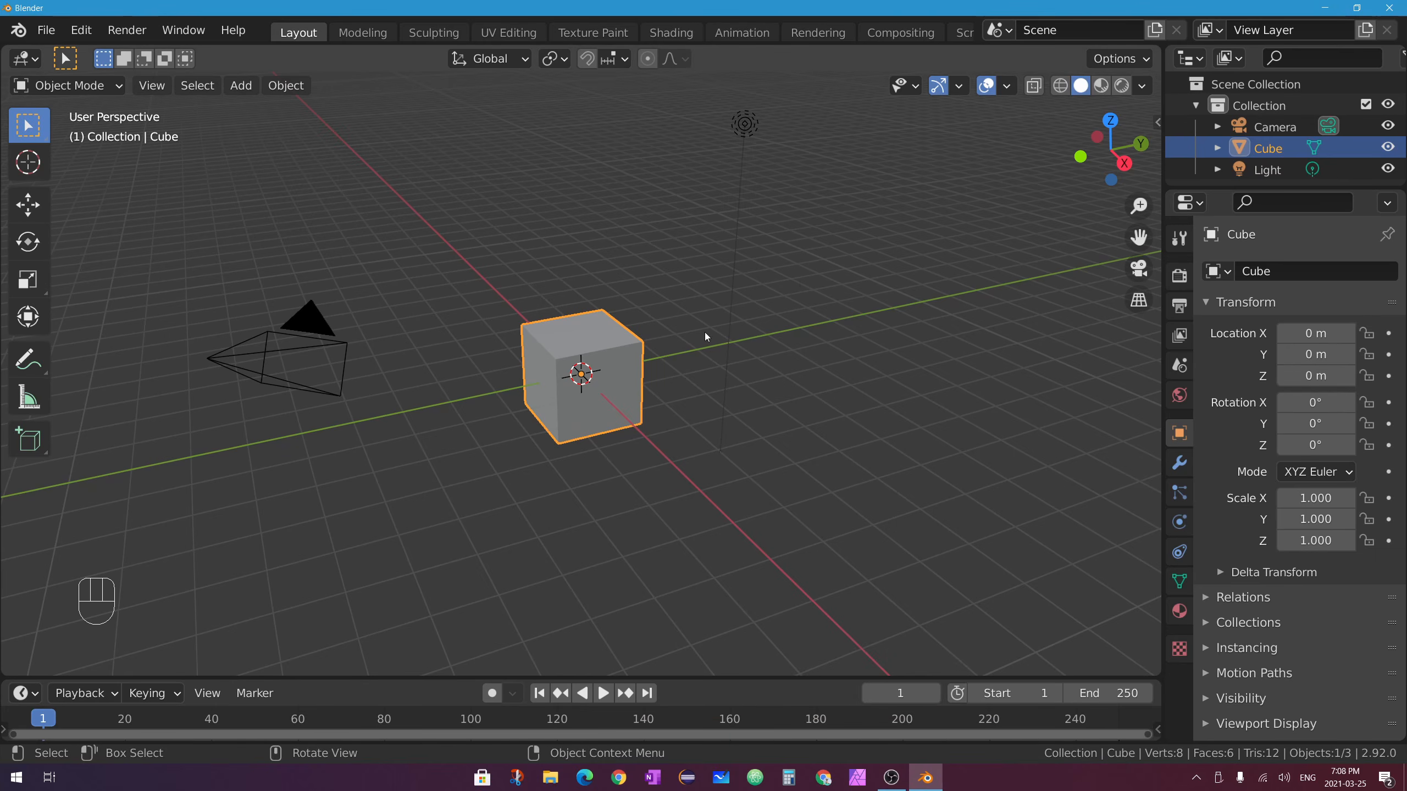
# Select the camera, the light and the cube in turn, ending with the cube selected.
pyautogui.scroll(5, 664, 337)
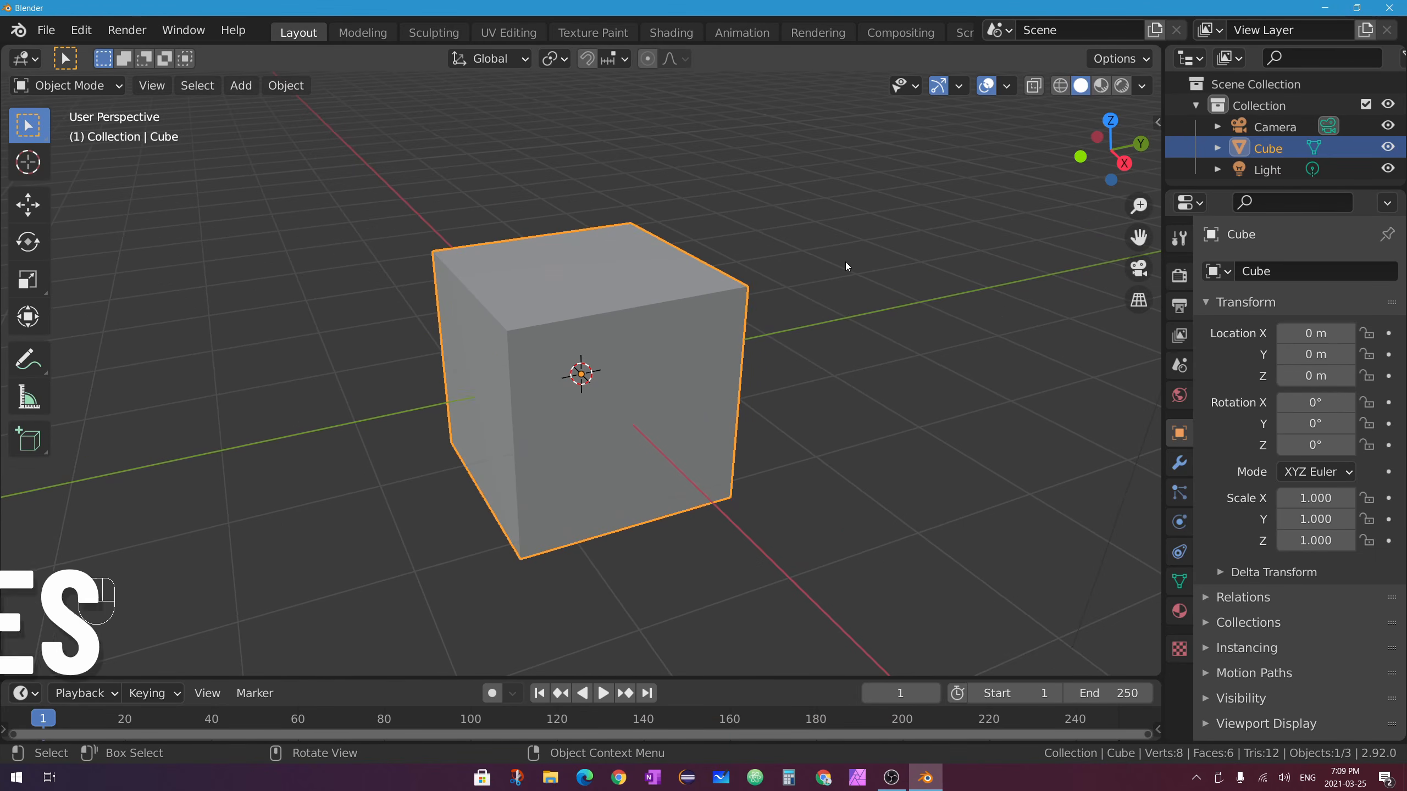
pyautogui.scroll(-1, 735, 245)
pyautogui.scroll(-4, 735, 245)
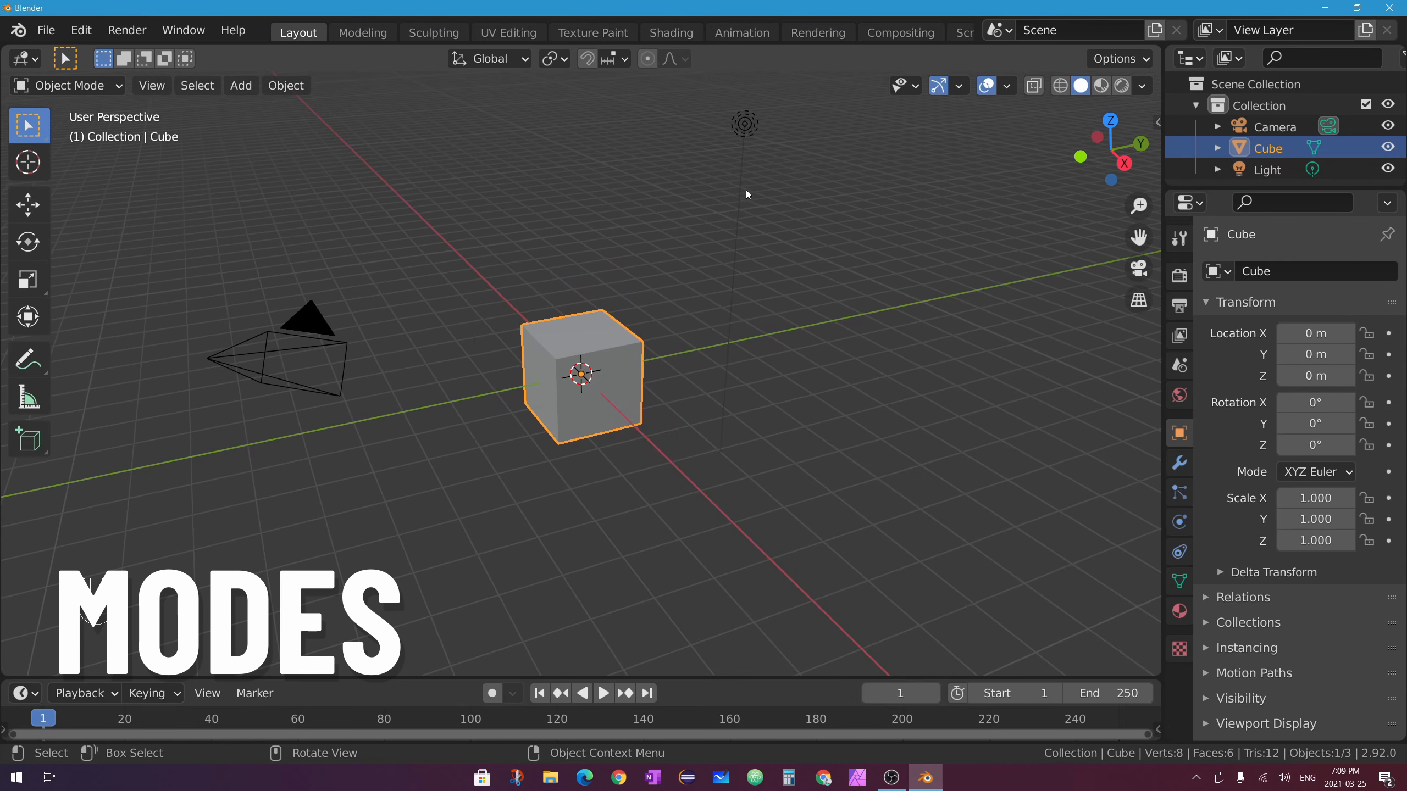
pyautogui.click(306, 313)
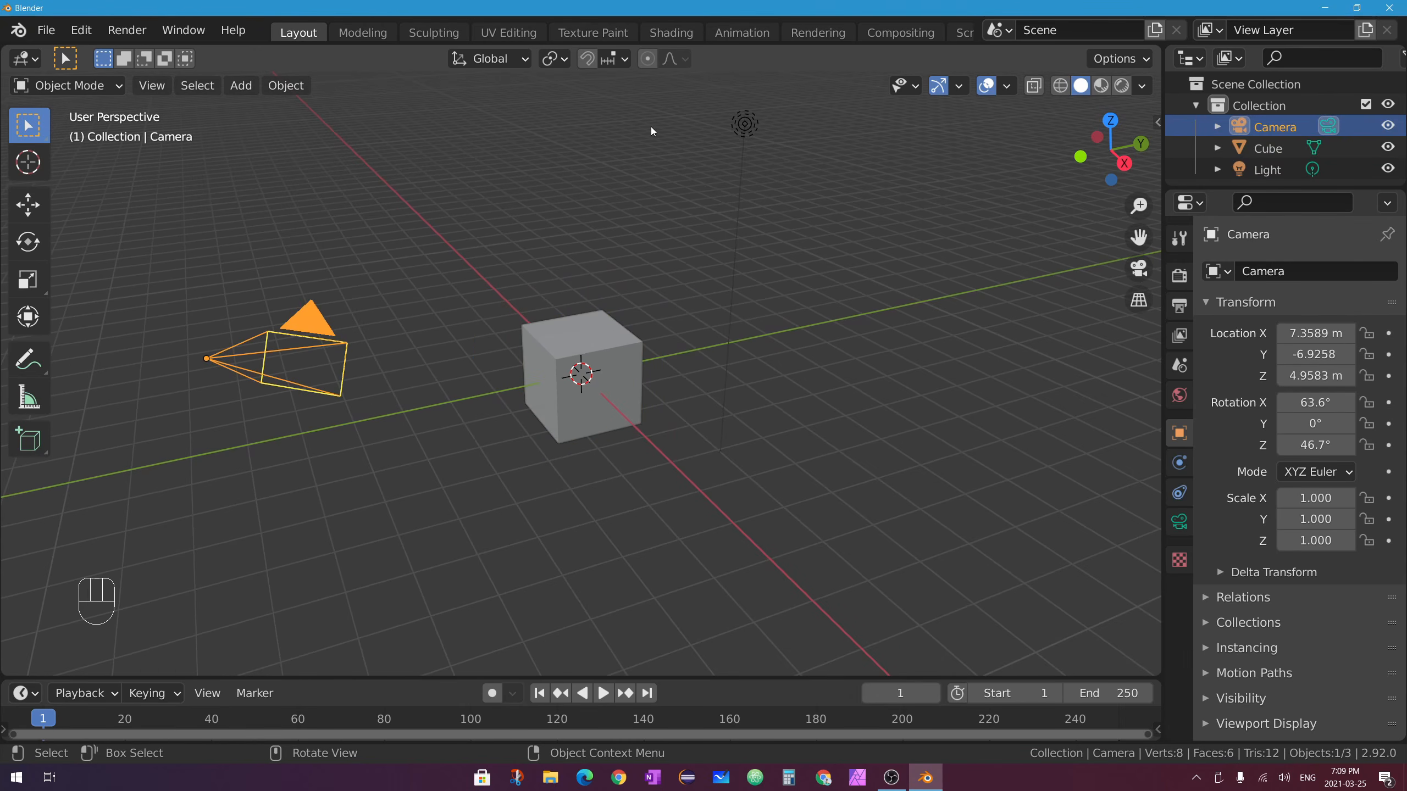
pyautogui.click(749, 124)
pyautogui.click(609, 334)
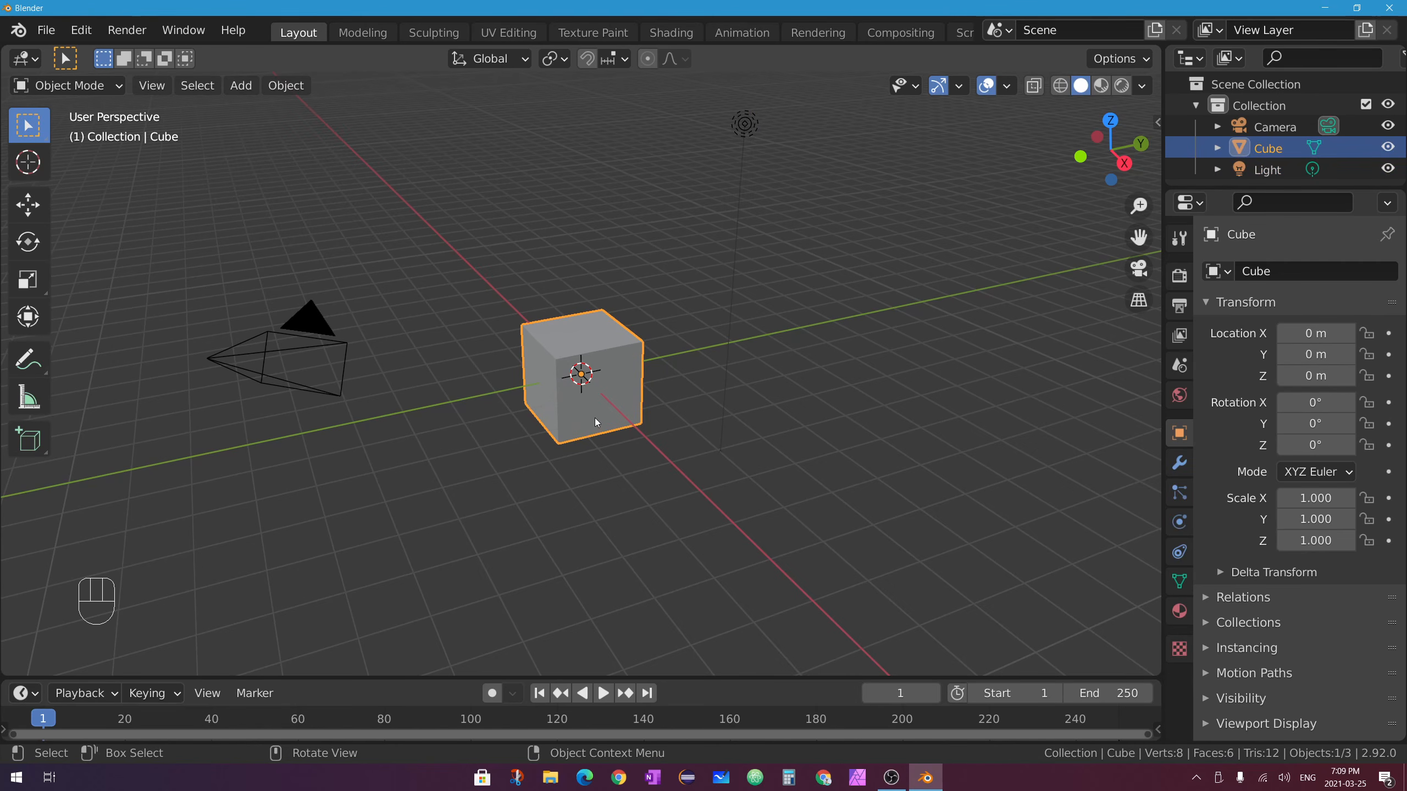
pyautogui.click(308, 317)
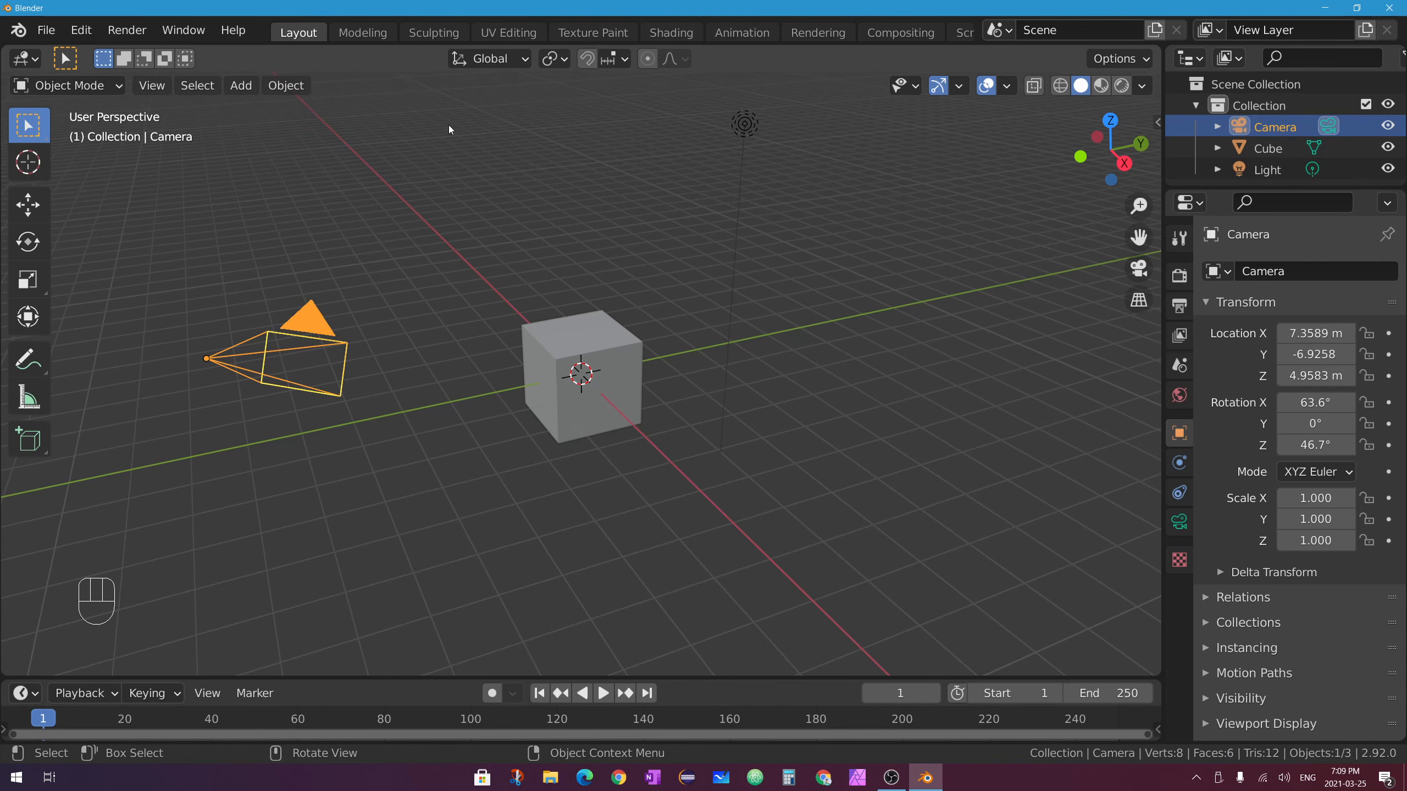
pyautogui.click(749, 124)
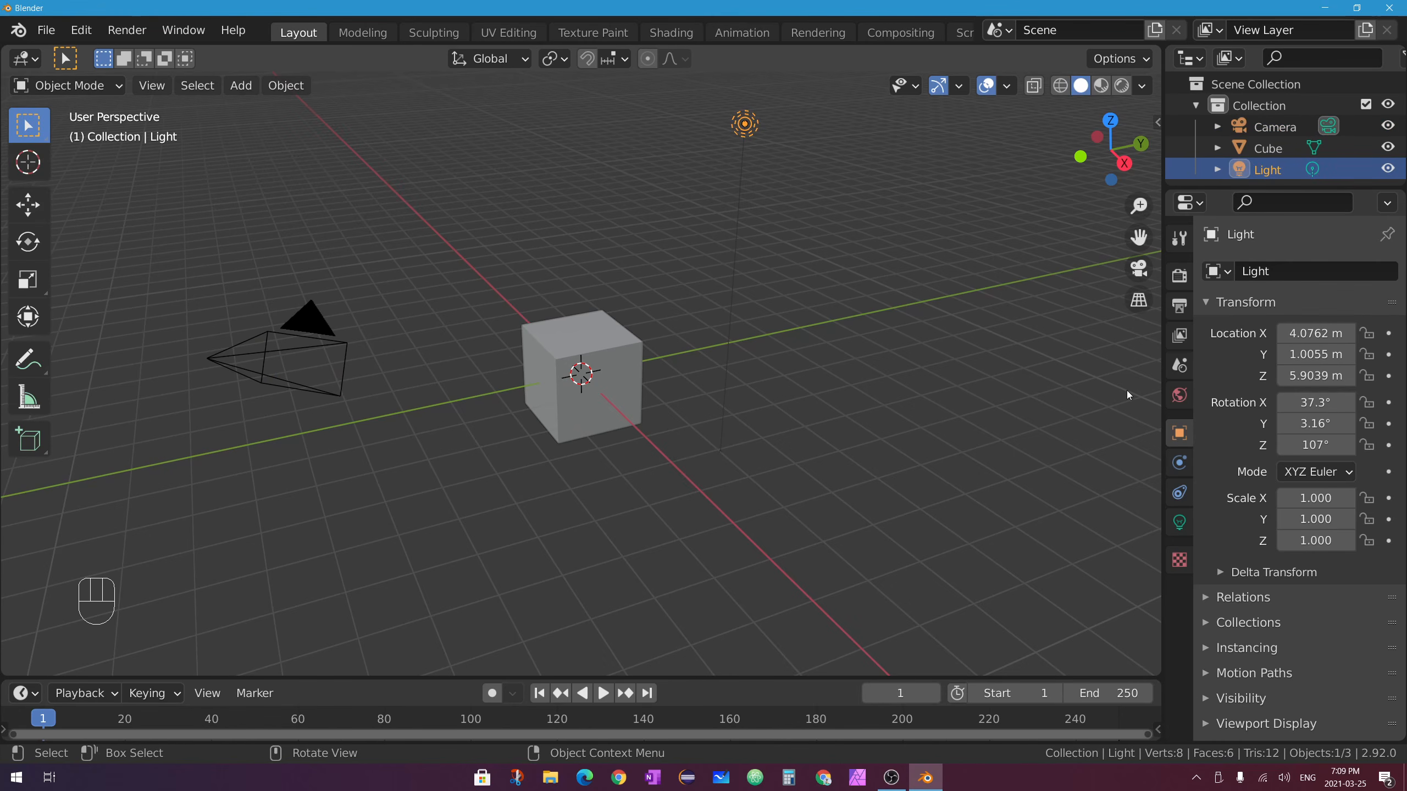
pyautogui.click(614, 332)
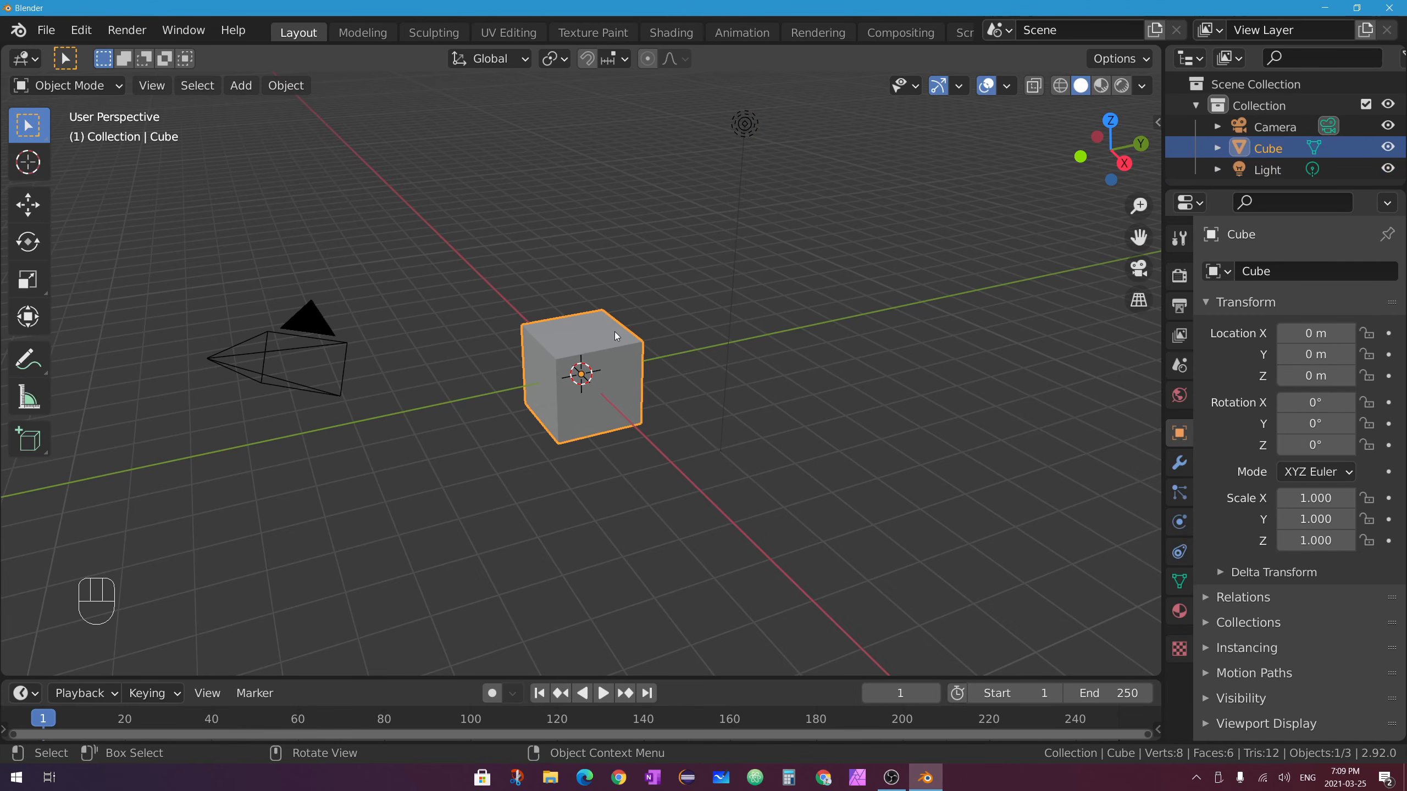
# Put the cube into Edit Mode from the mode dropdown, back to Object Mode, then Tab into Edit Mode.
pyautogui.click(74, 87)
pyautogui.click(68, 87)
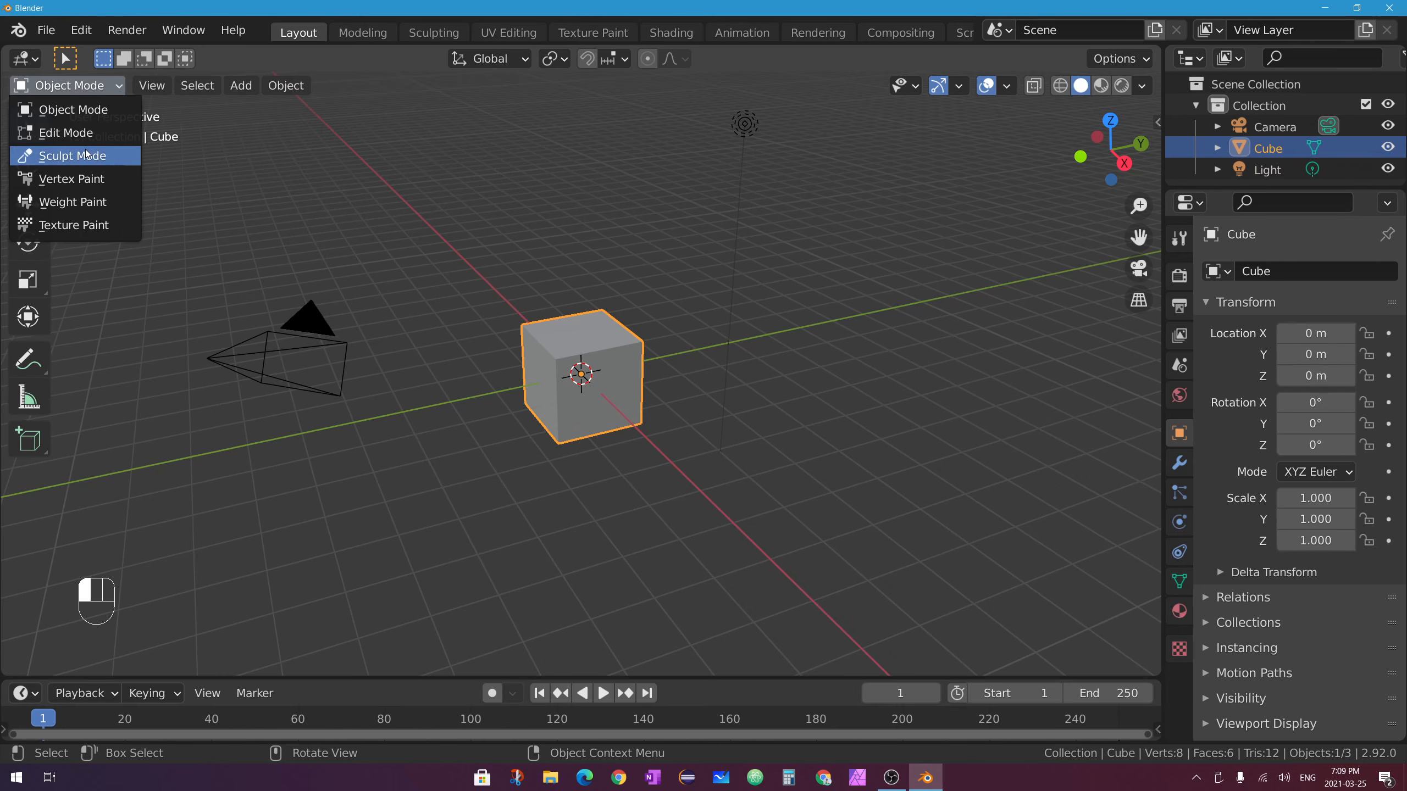
pyautogui.click(88, 135)
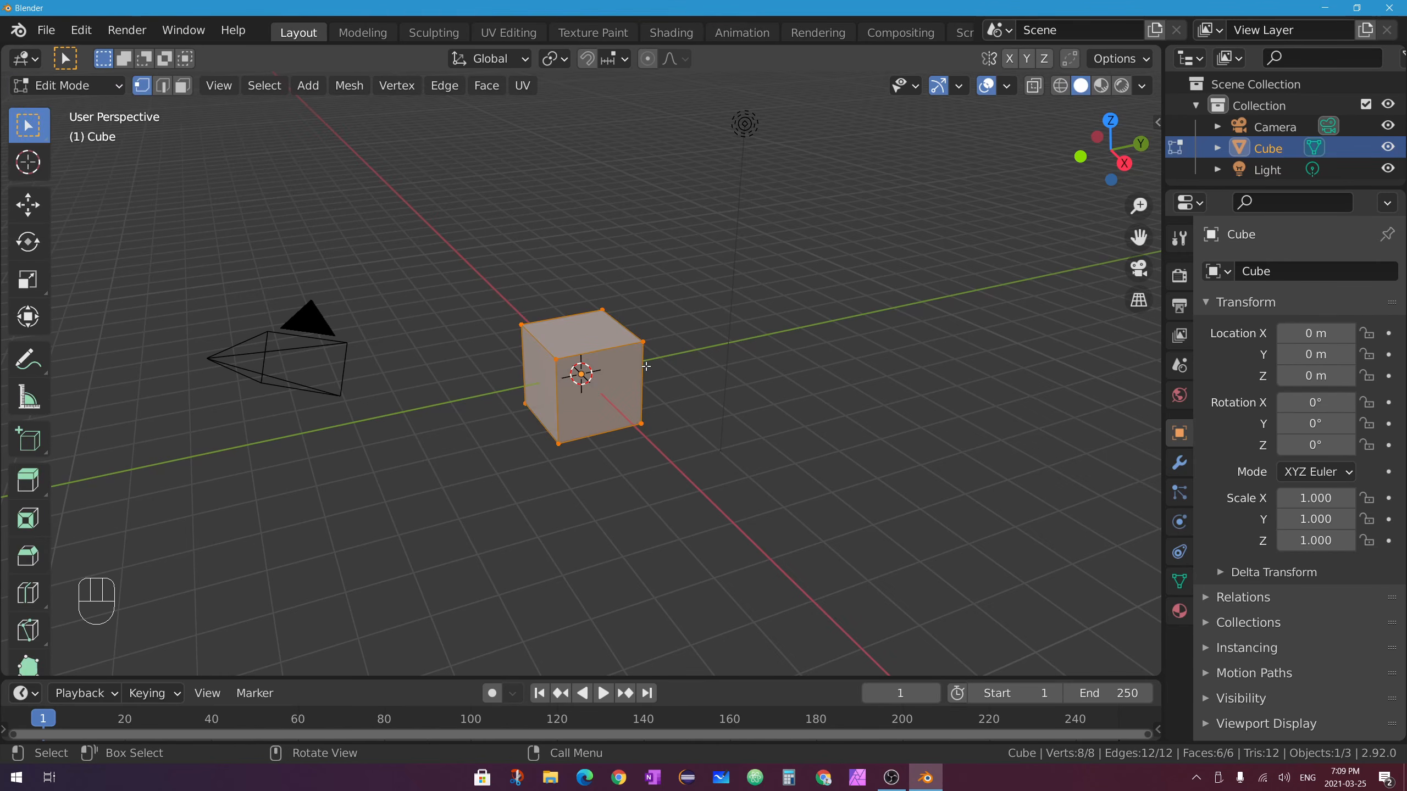
pyautogui.scroll(3, 646, 367)
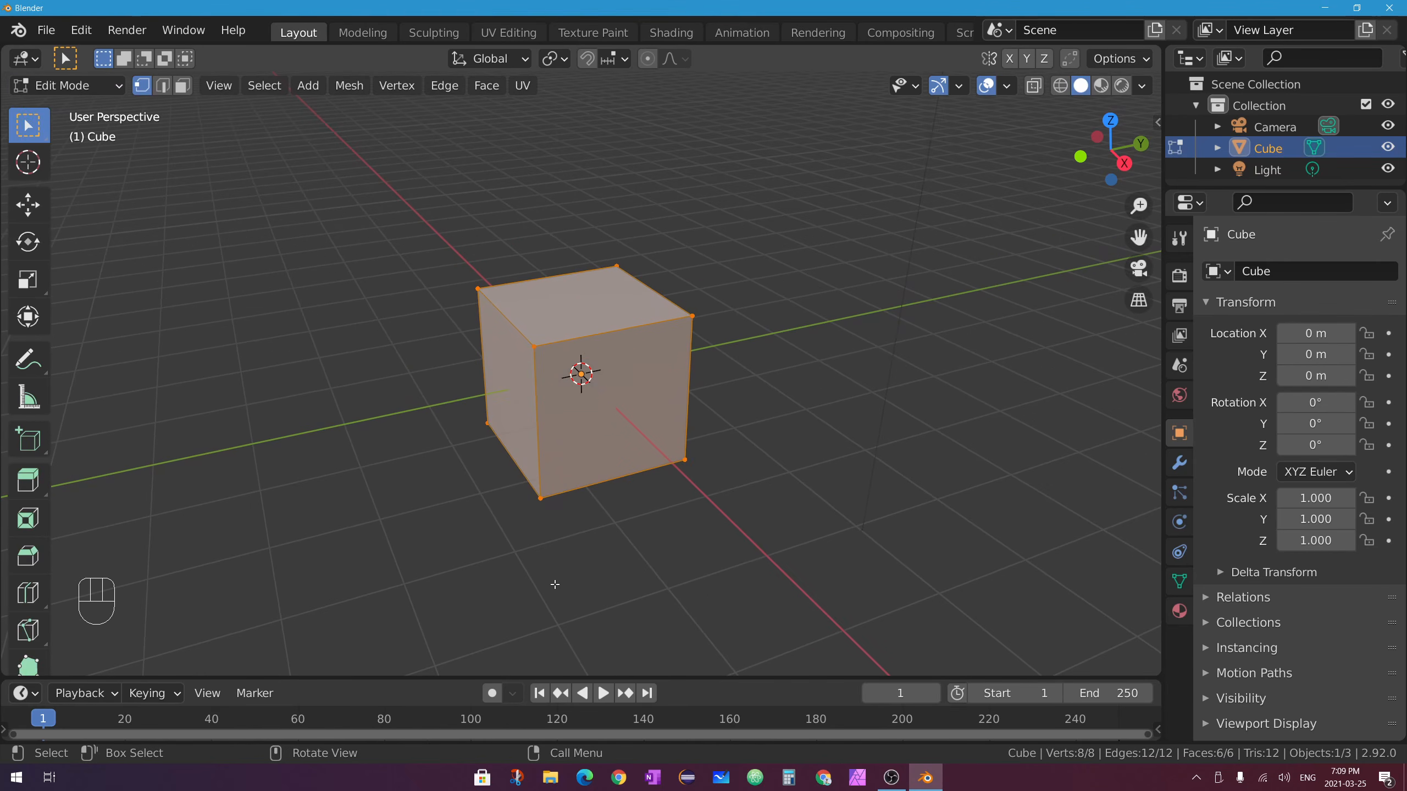
pyautogui.scroll(-2, 658, 342)
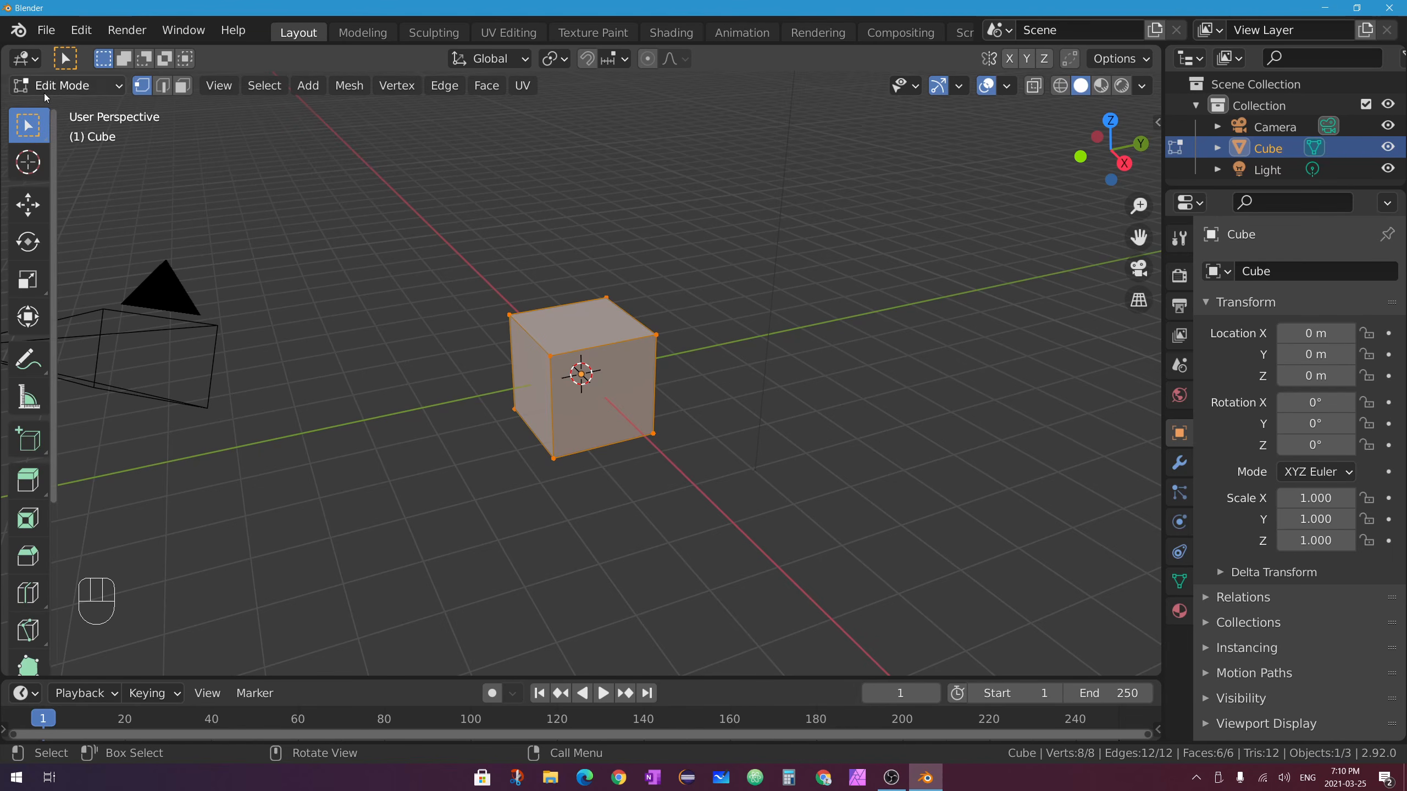
pyautogui.moveTo(44, 88); pyautogui.dragTo(63, 111)
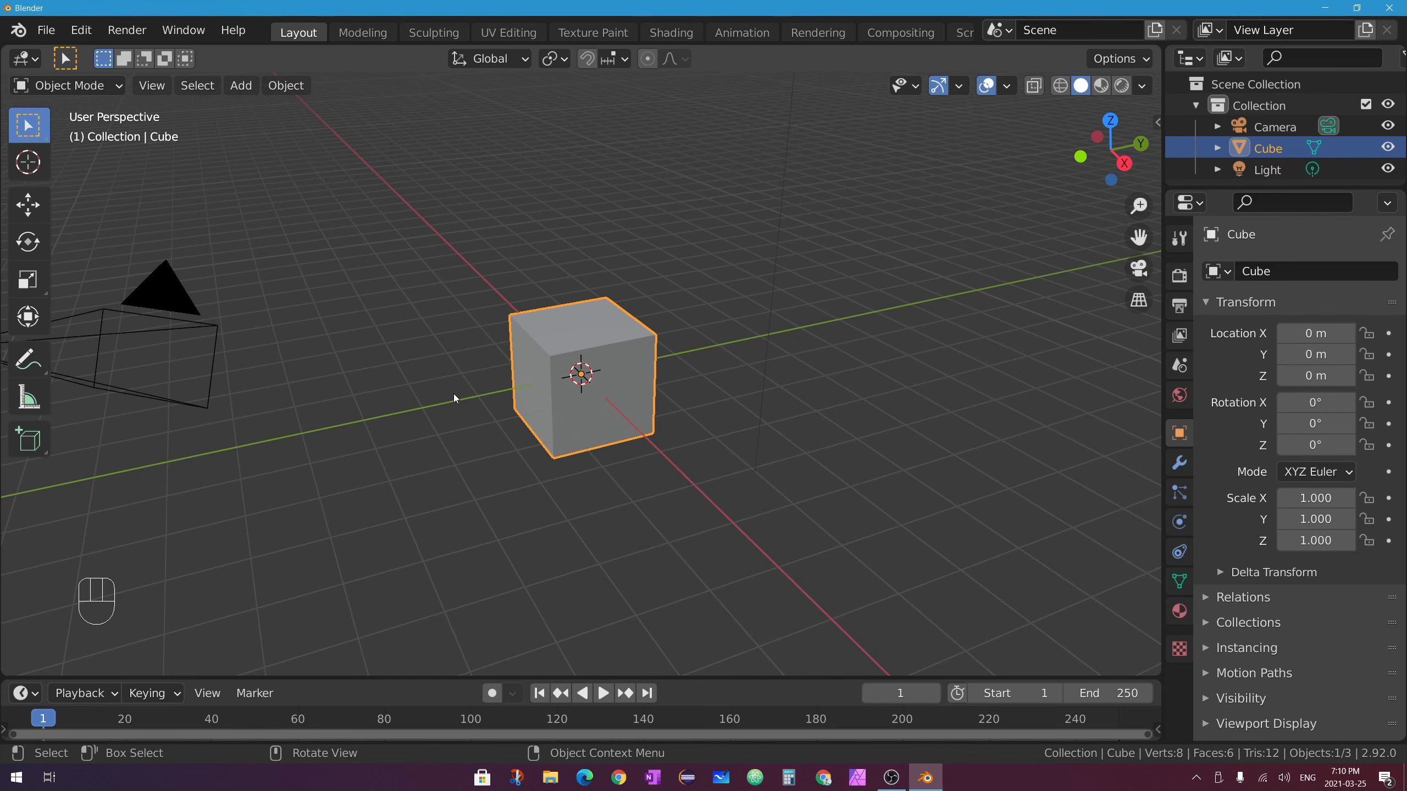
pyautogui.press('Tab')
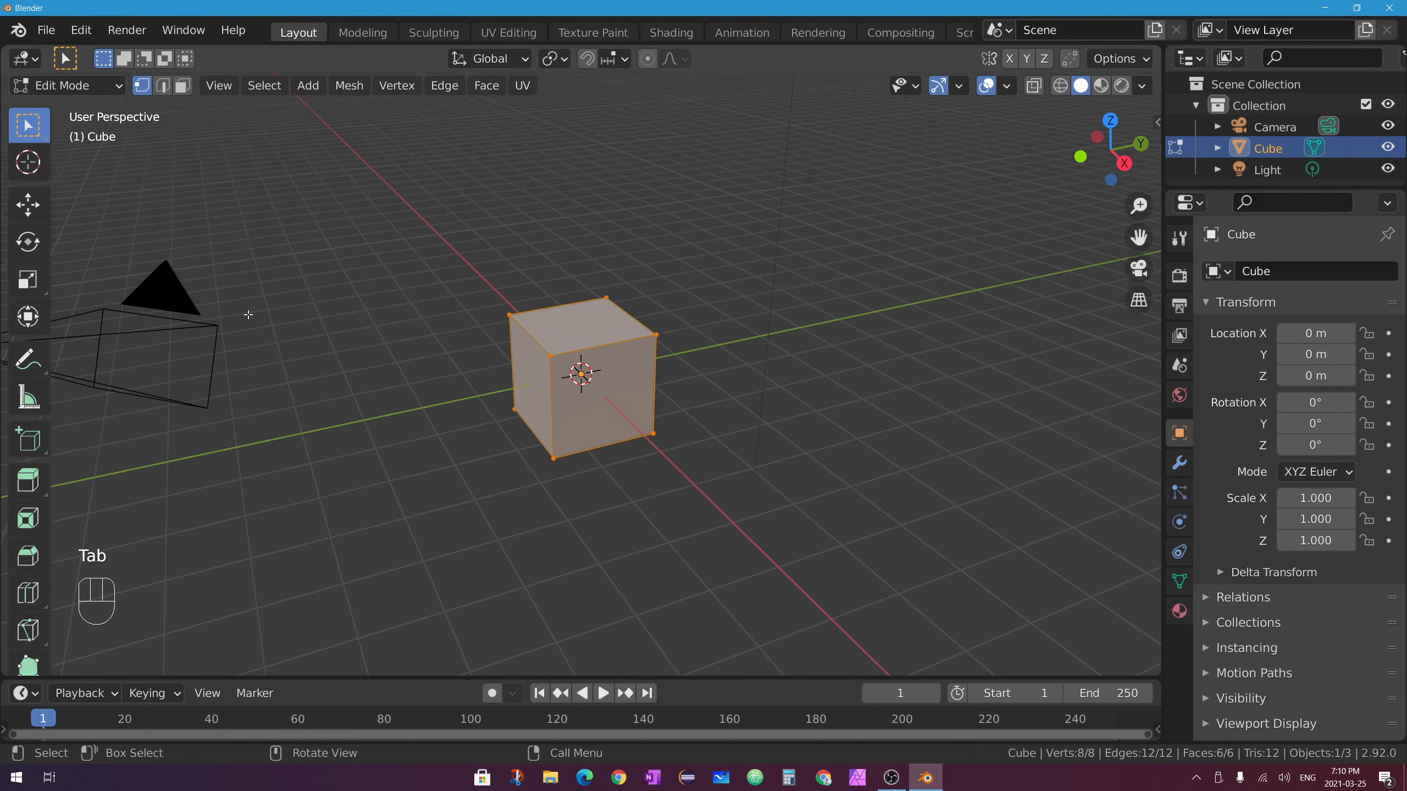
pyautogui.press('Tab')
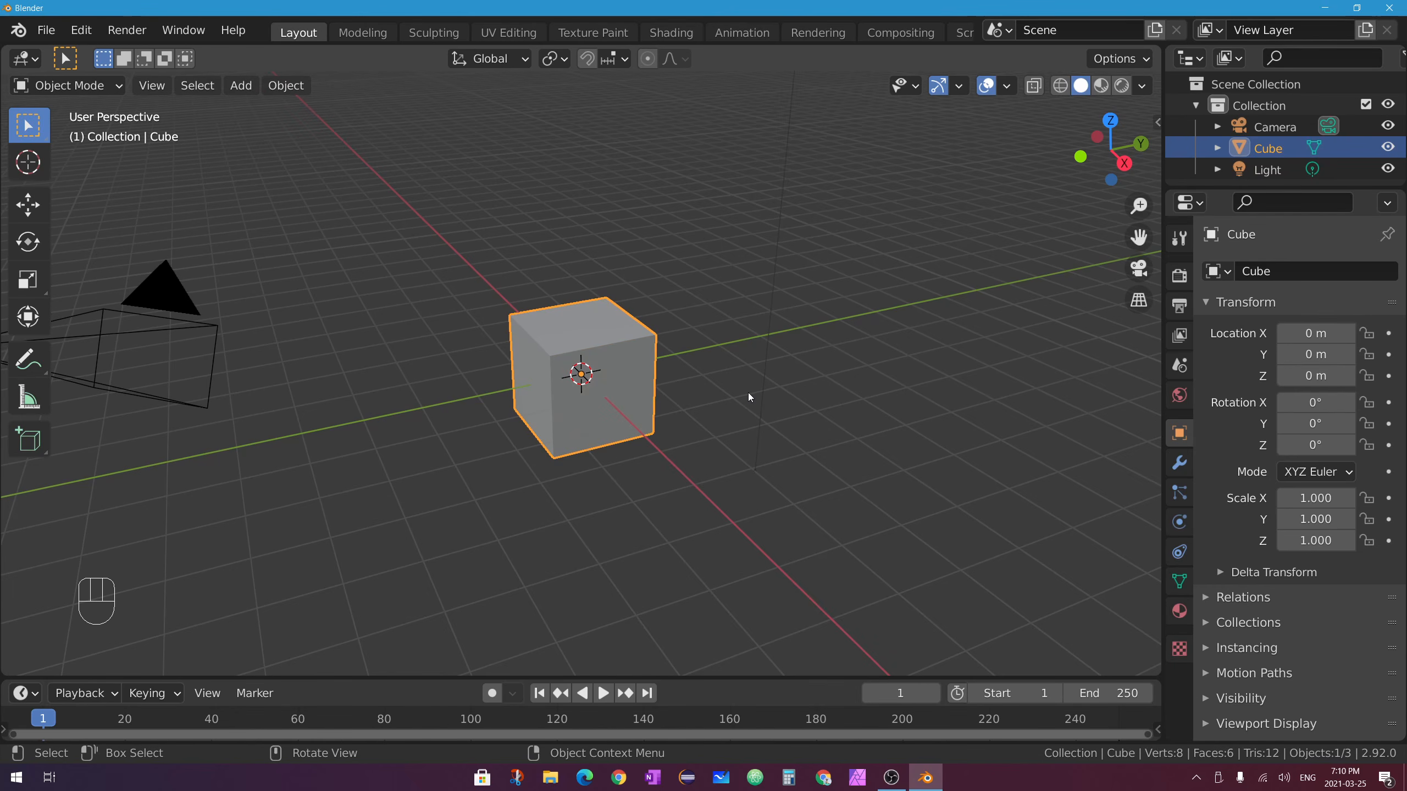
pyautogui.press('Tab')
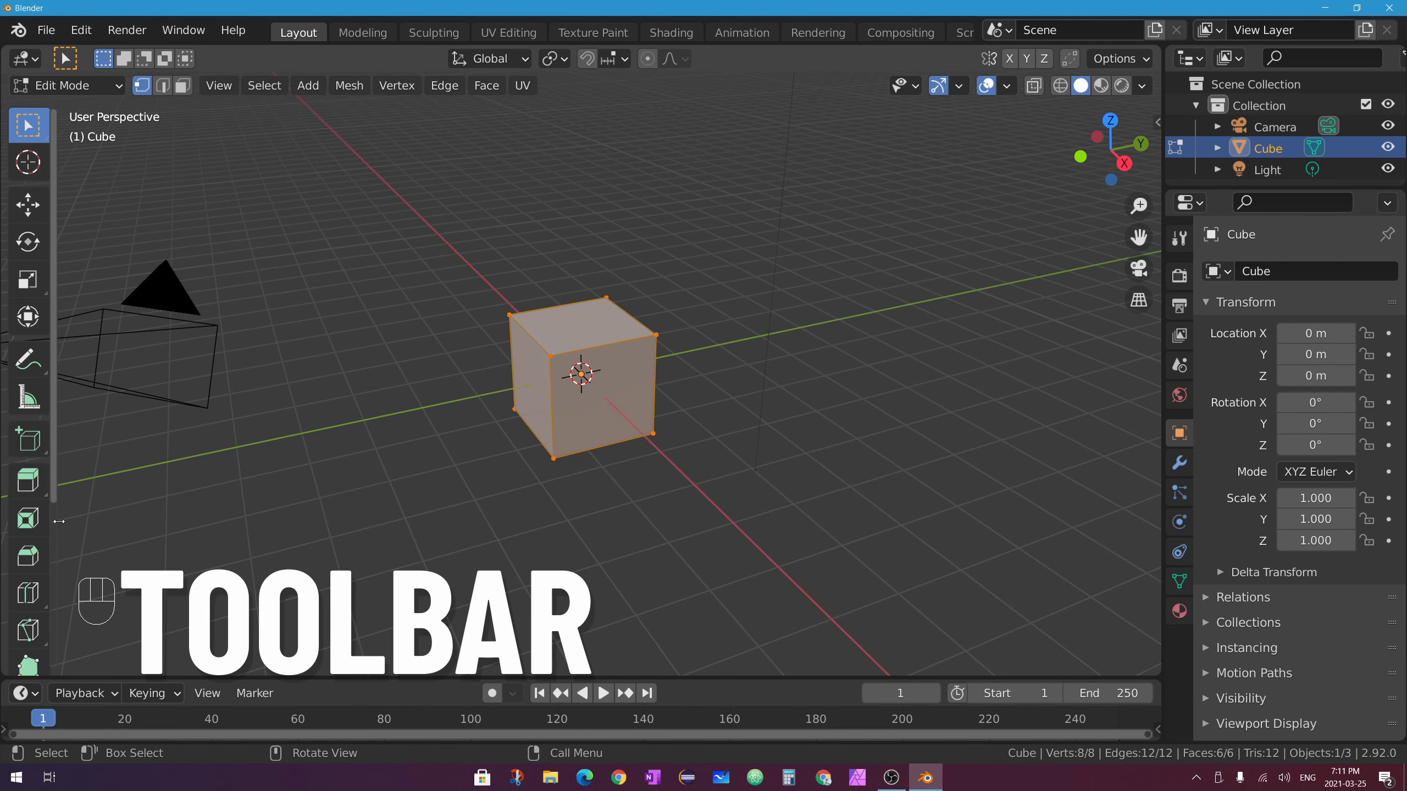
# Widen the toolbar to two tool columns and toggle out of and back into Edit Mode.
pyautogui.moveTo(59, 521); pyautogui.dragTo(111, 525)
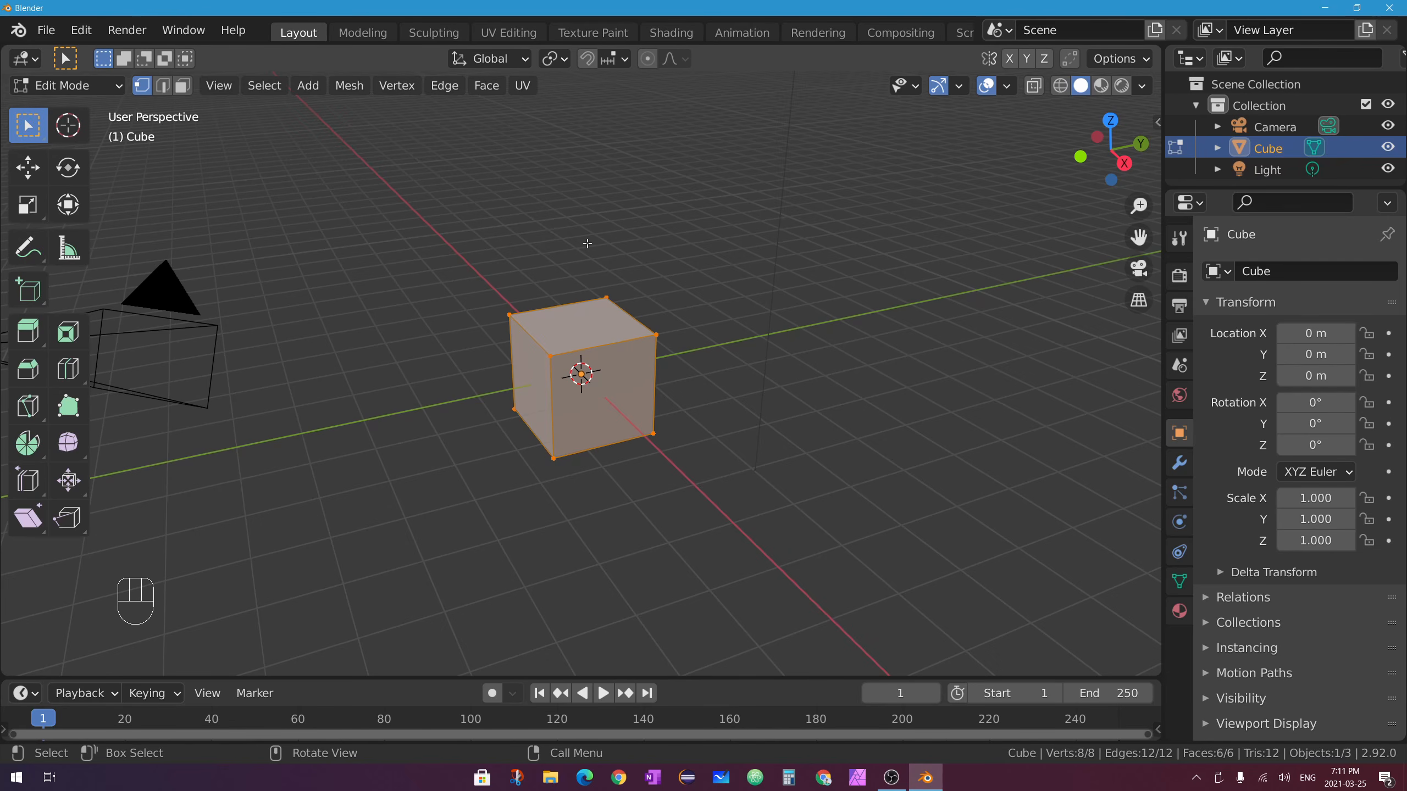
pyautogui.press('Tab')
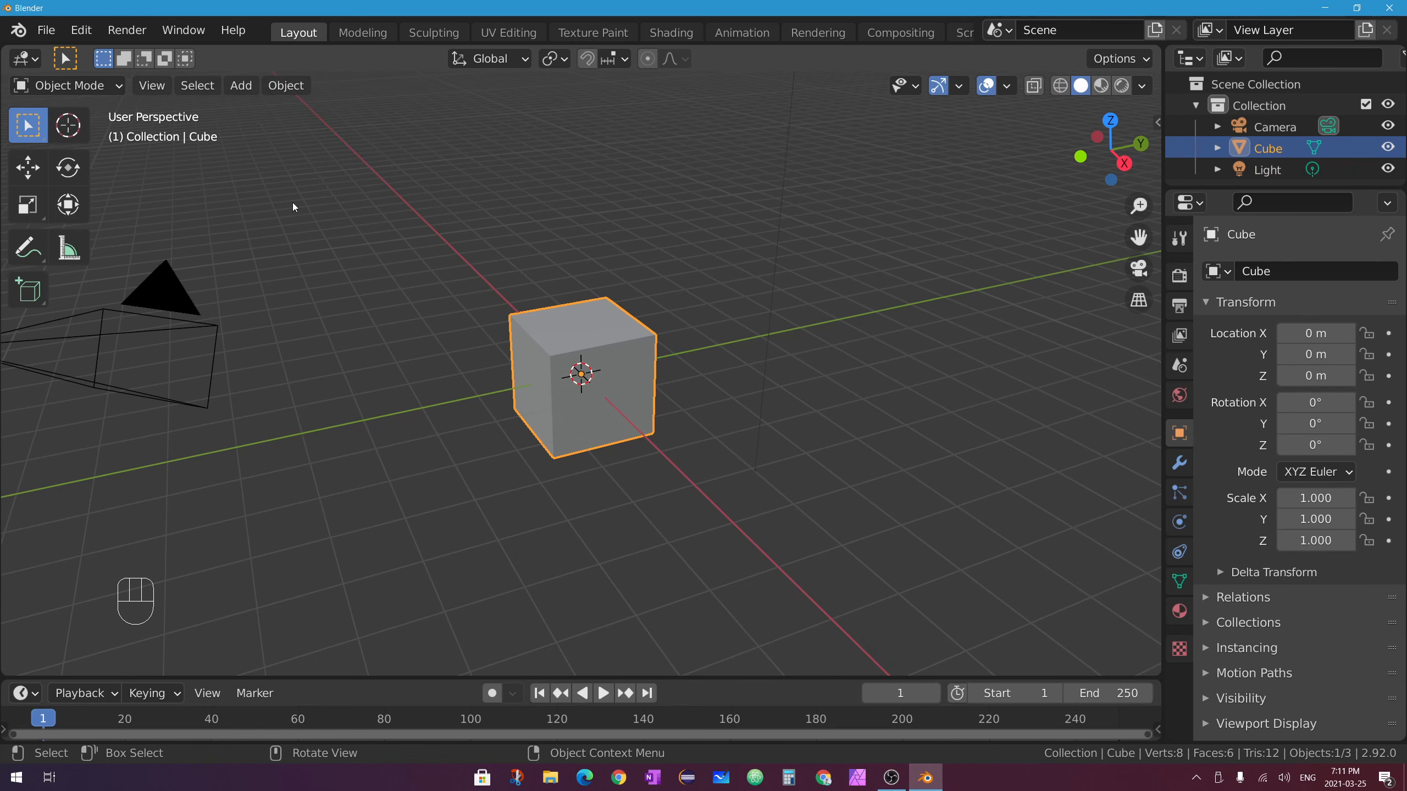
pyautogui.press('Tab')
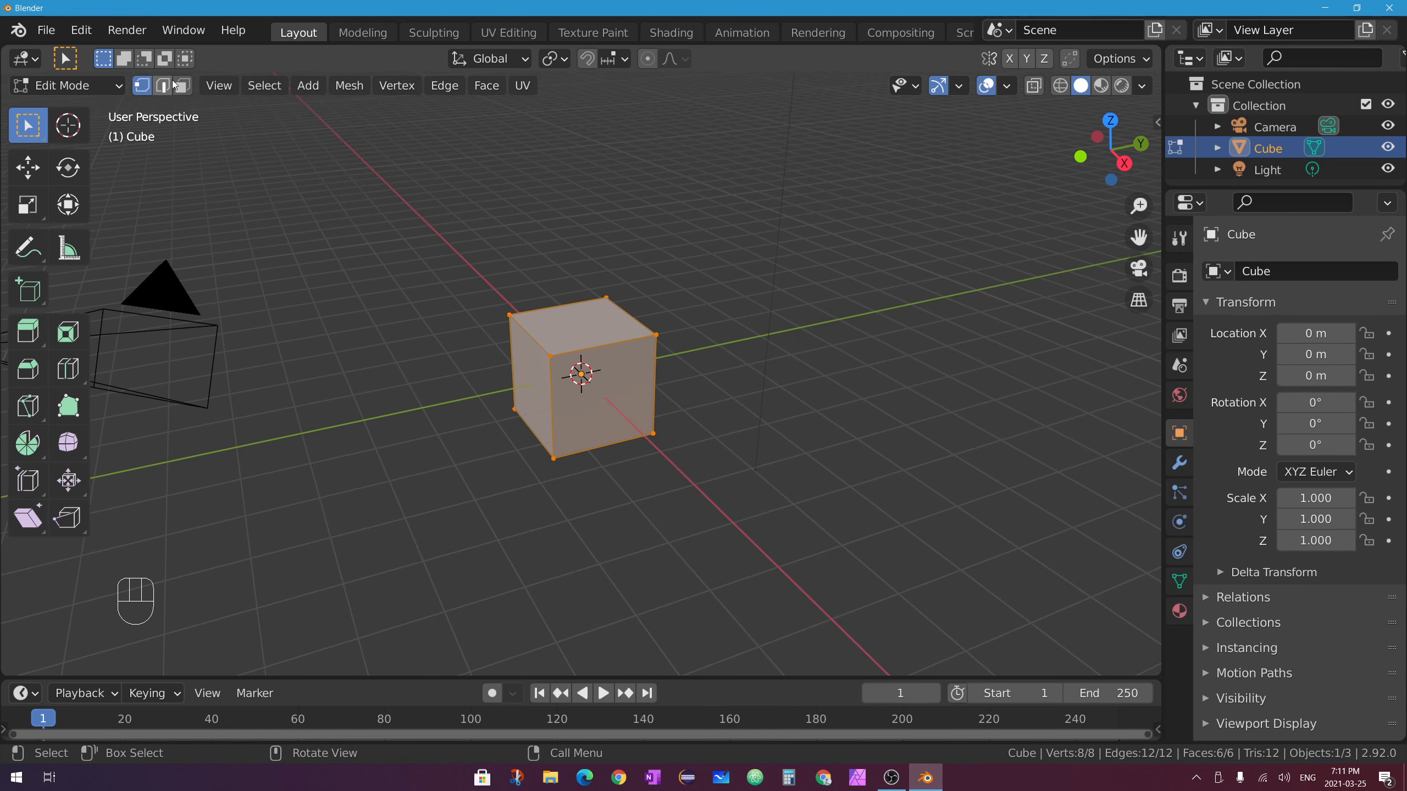
# Select the cube's front top edge after trying single and box vertex selections.
pyautogui.click(550, 356)
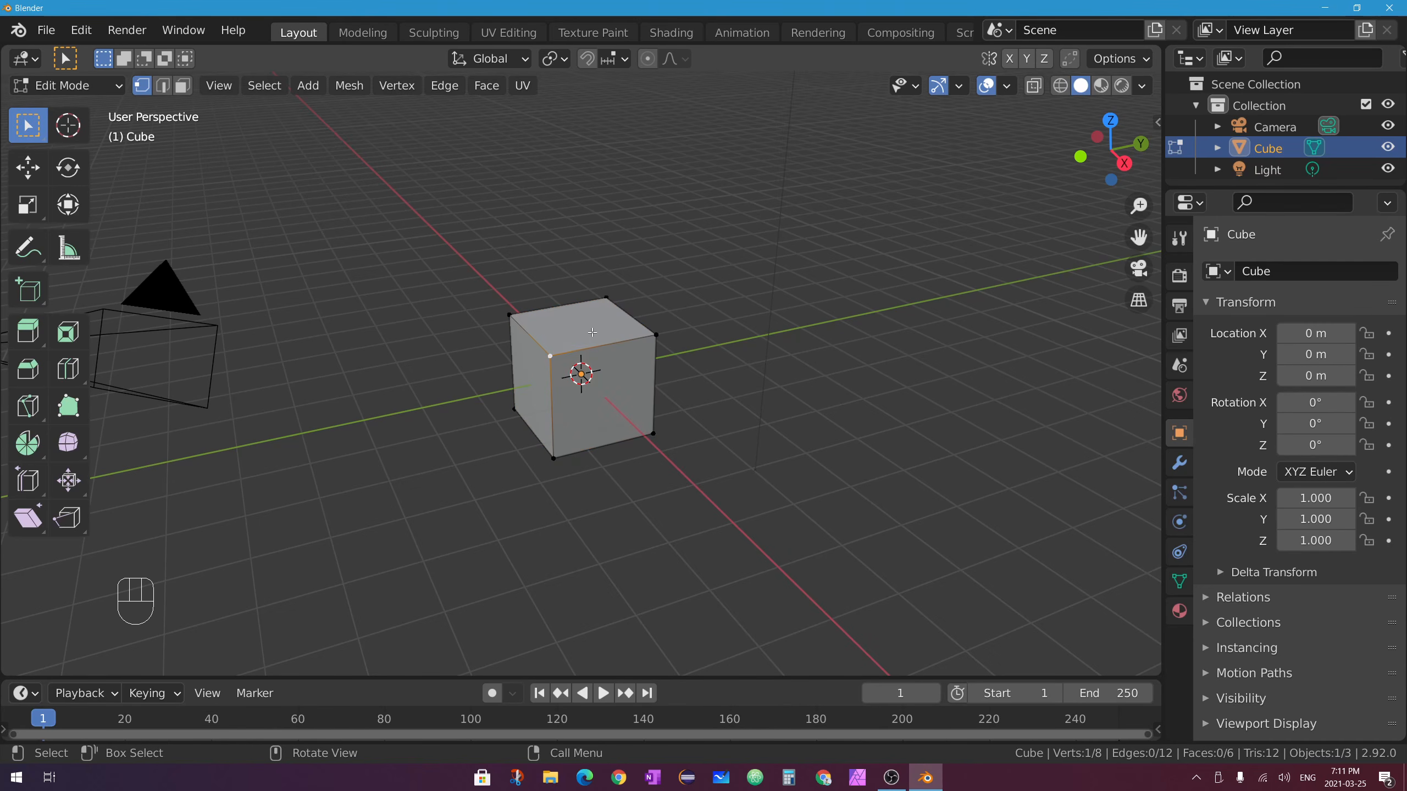
pyautogui.click(658, 335)
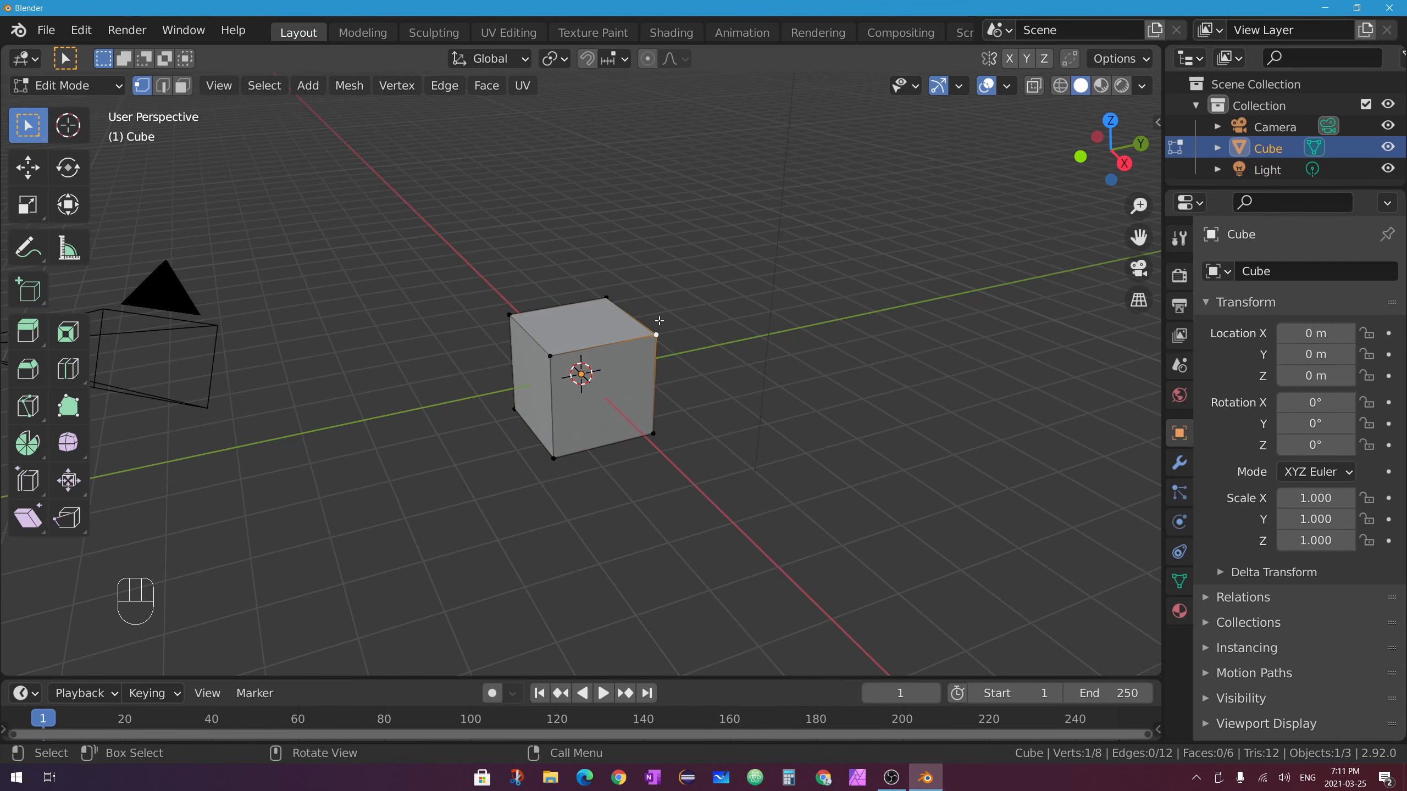
pyautogui.keyDown('shift'); pyautogui.click(613, 294); pyautogui.keyUp('shift')
pyautogui.moveTo(714, 246); pyautogui.dragTo(587, 368)
pyautogui.click(651, 333)
pyautogui.moveTo(509, 332); pyautogui.dragTo(666, 372)
# Scale the selected top edge, then scale its right-end vertex on its own.
pyautogui.press('g')
pyautogui.rightClick(674, 400)
pyautogui.press('s')
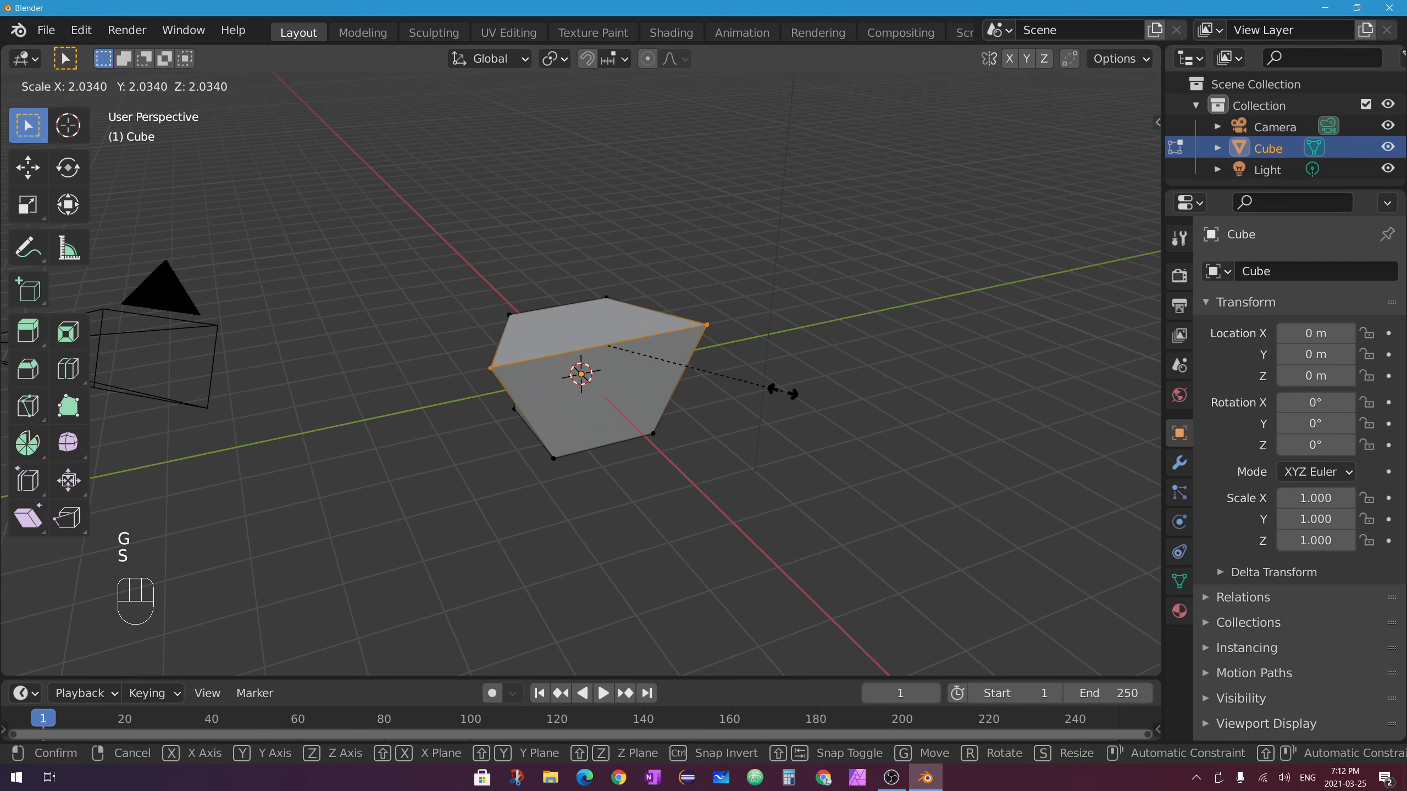
pyautogui.click(775, 380)
pyautogui.click(708, 327)
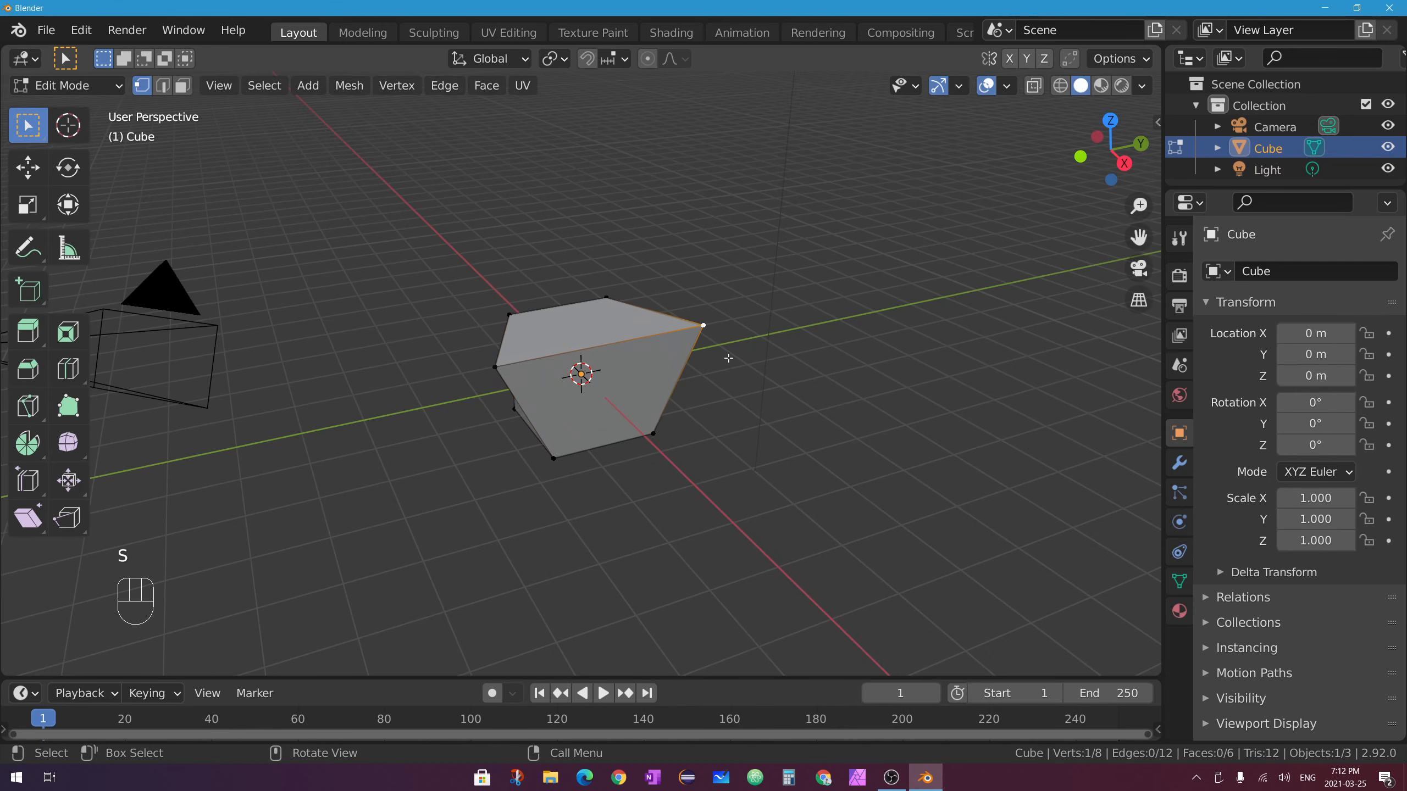
pyautogui.press('s')
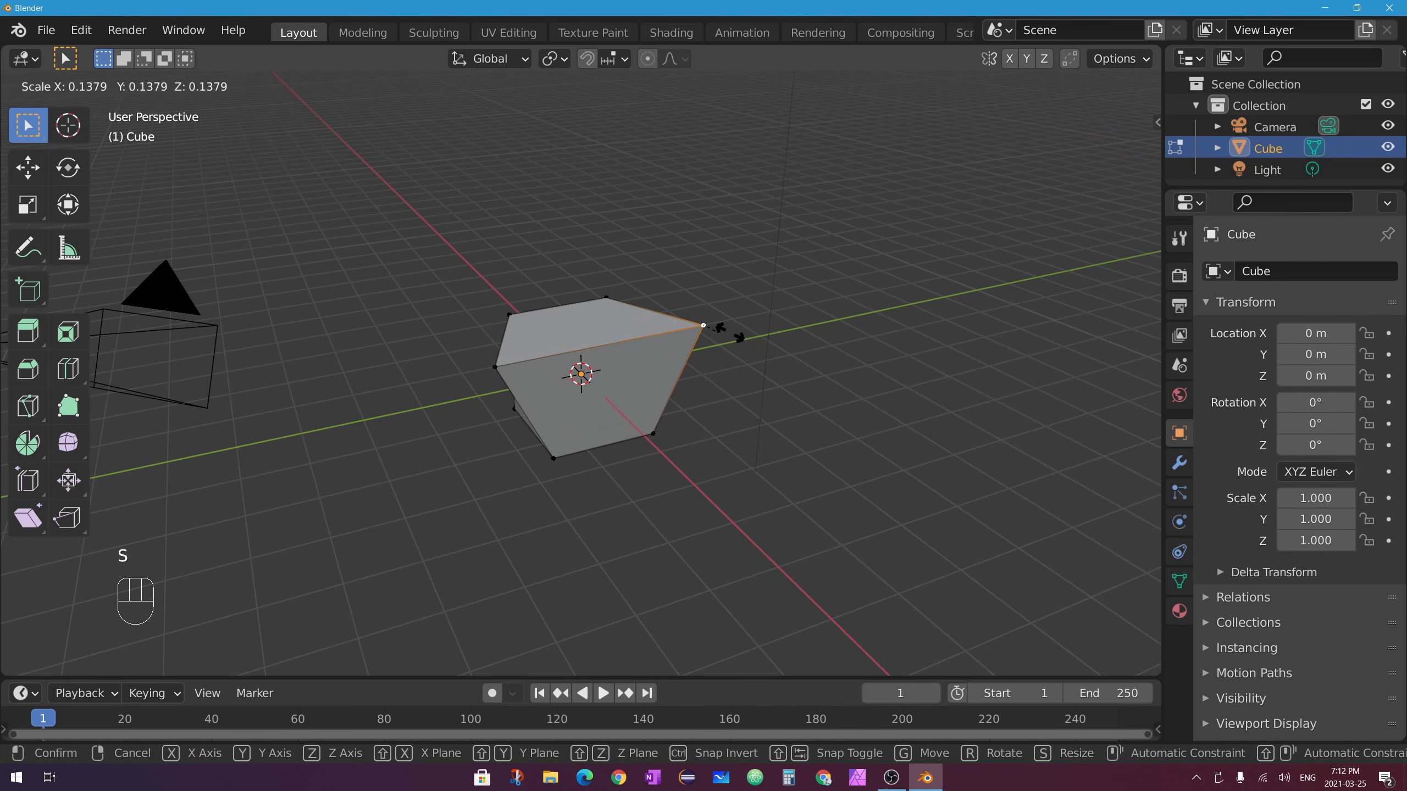
pyautogui.click(960, 316)
pyautogui.click(796, 318)
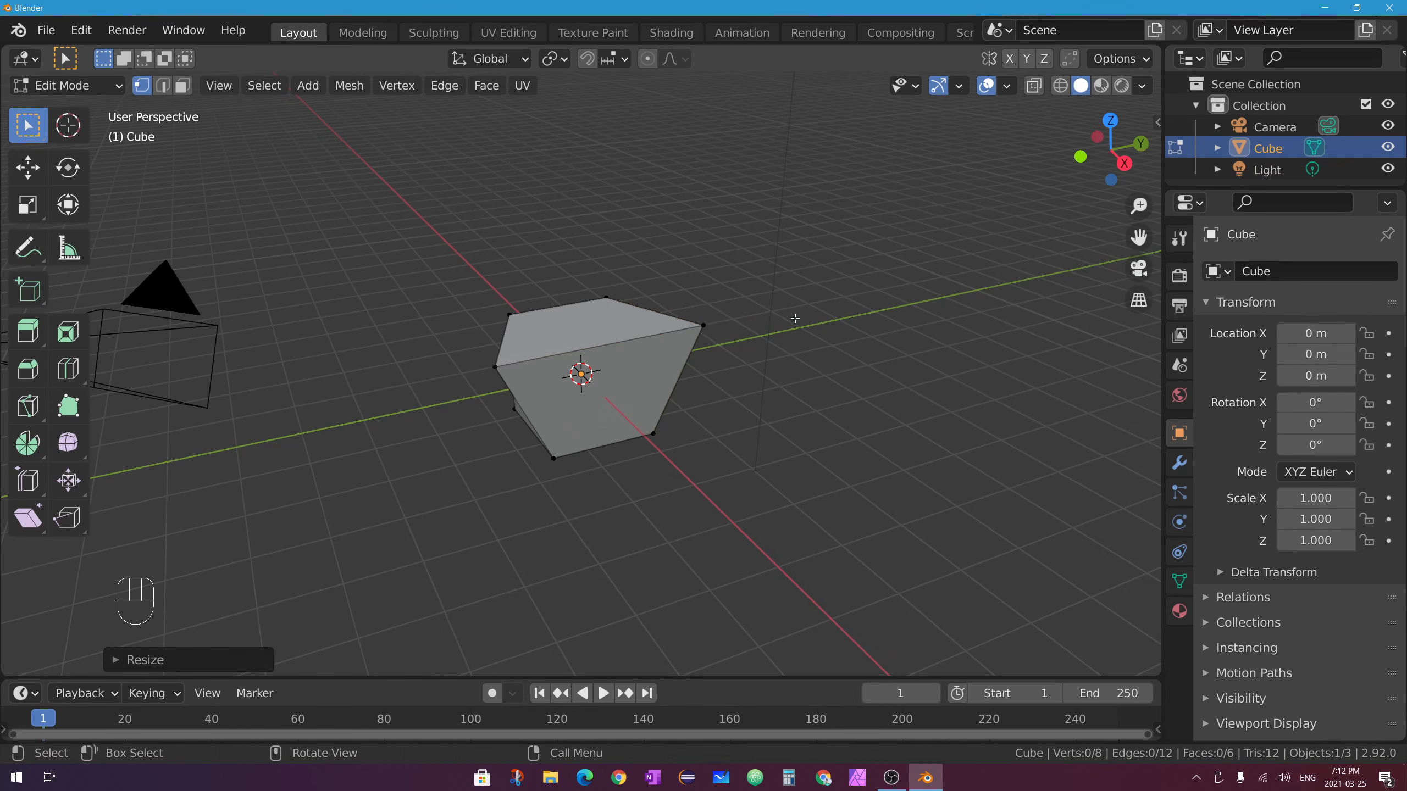
# In edge select mode, move, scale and rotate the top front edge to skew the block.
pyautogui.click(162, 88)
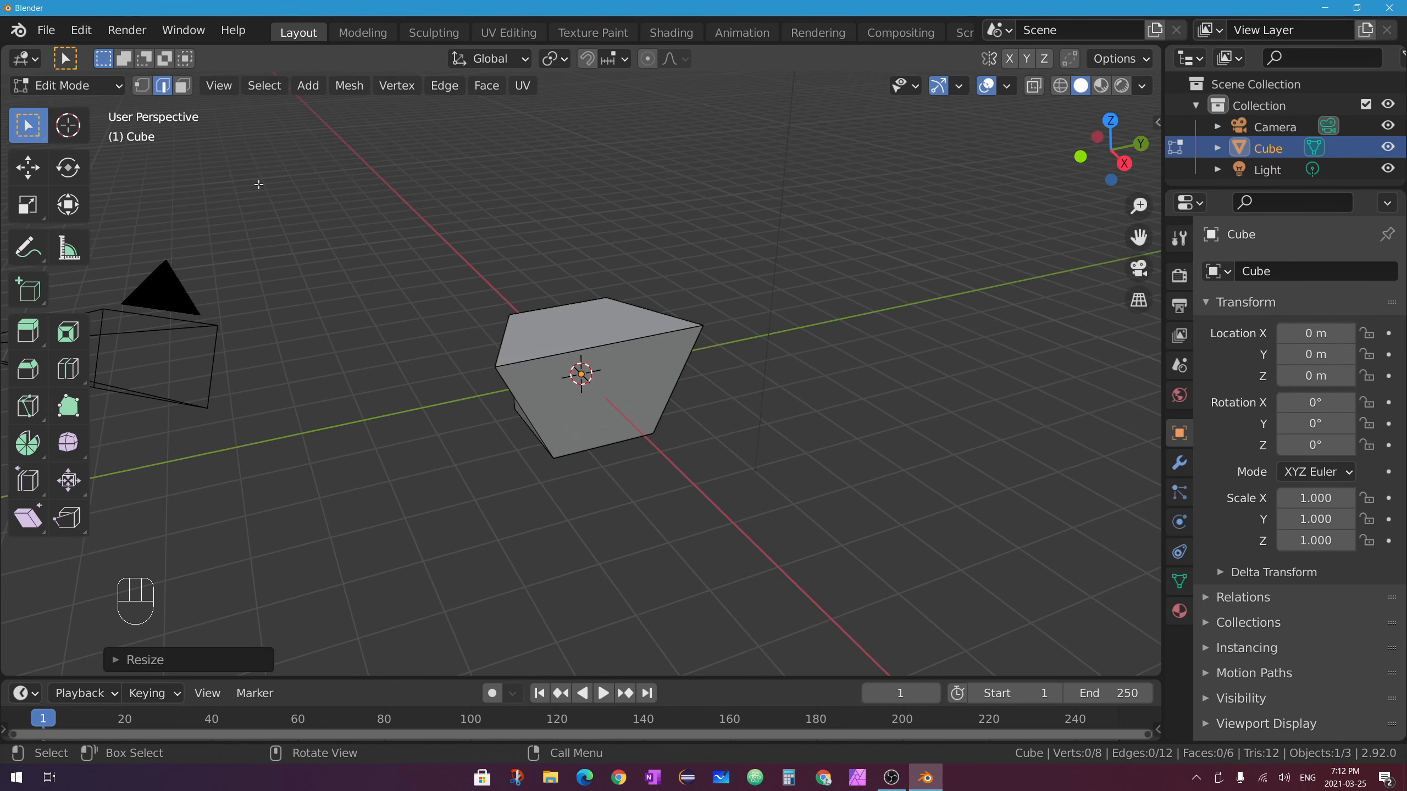
pyautogui.click(661, 345)
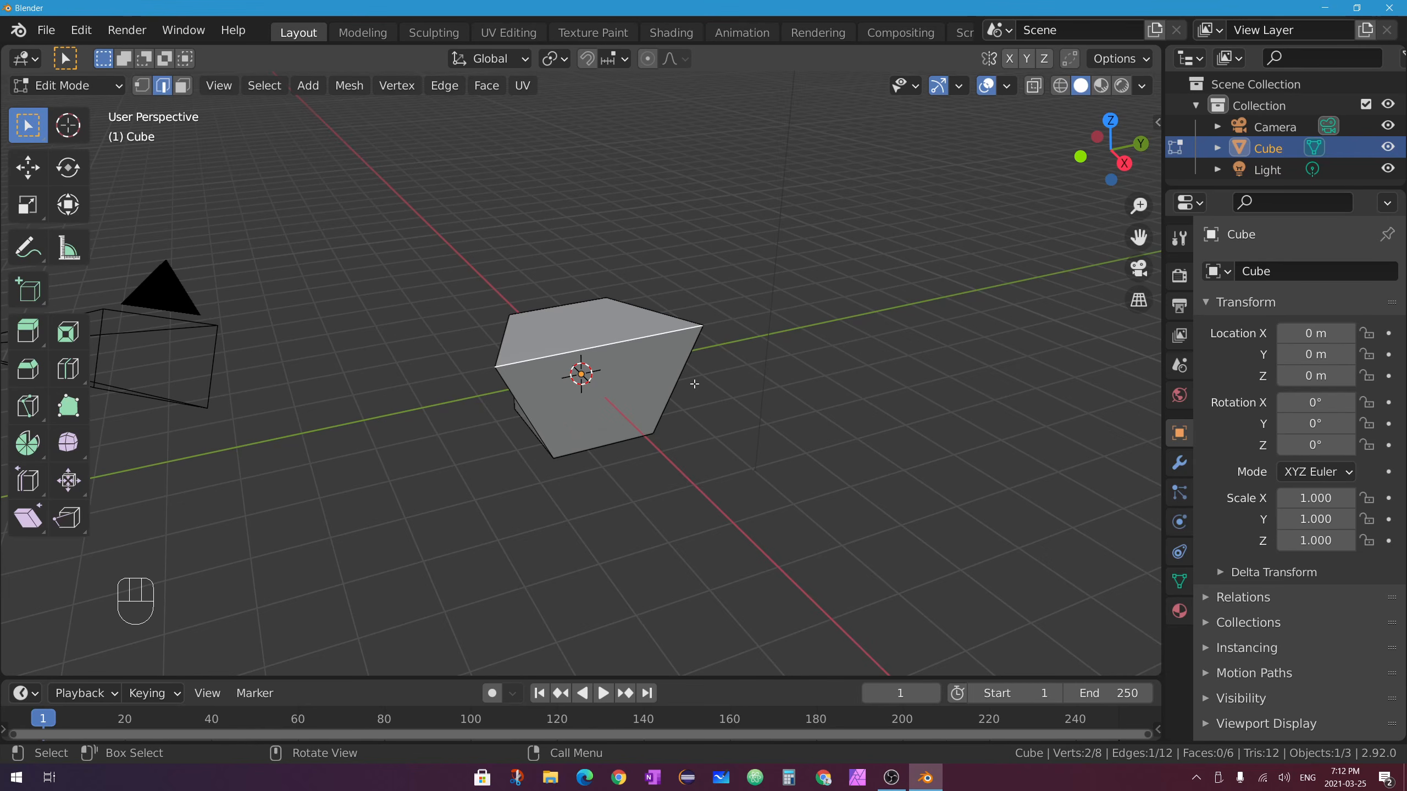
pyautogui.press('g')
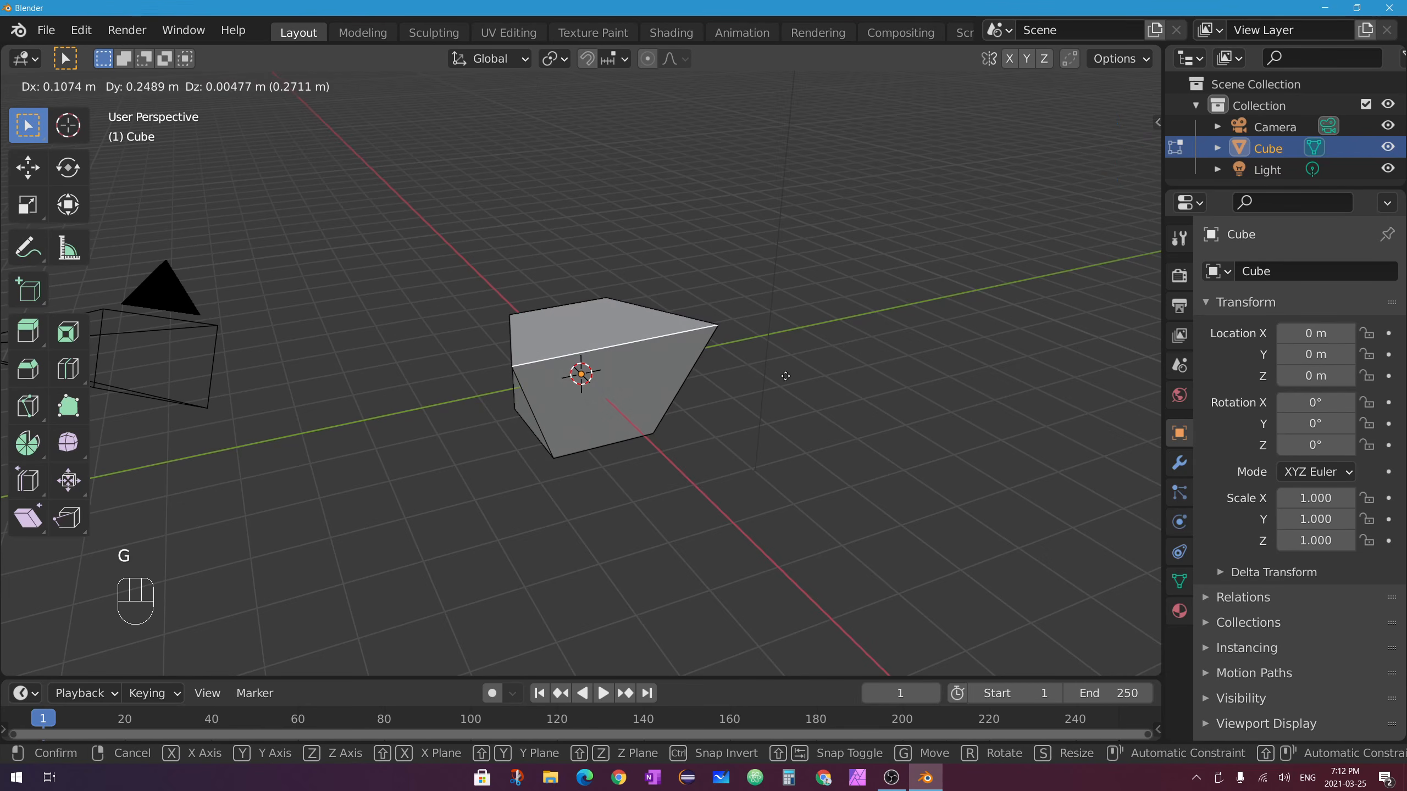
pyautogui.click(800, 402)
pyautogui.press('s')
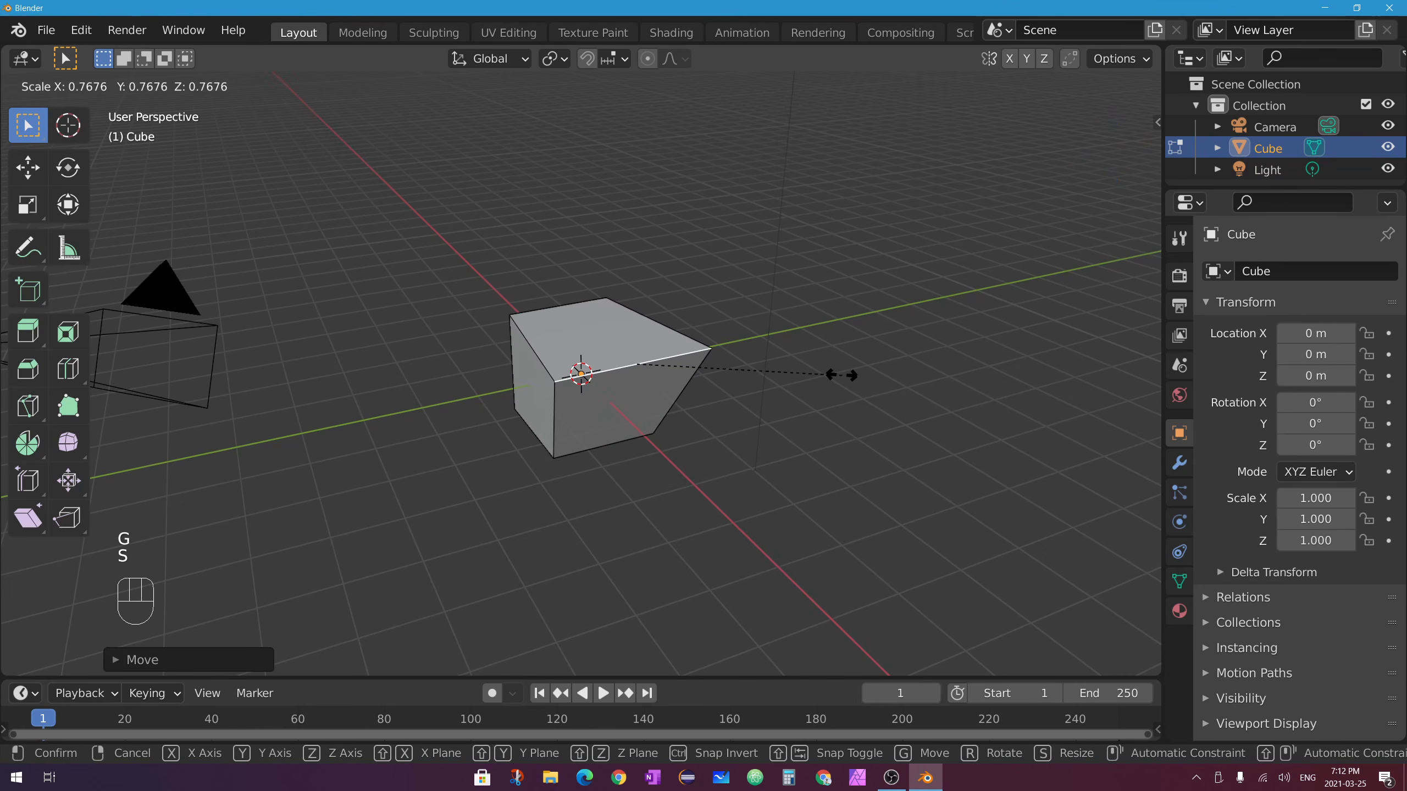
pyautogui.click(782, 402)
pyautogui.press('r')
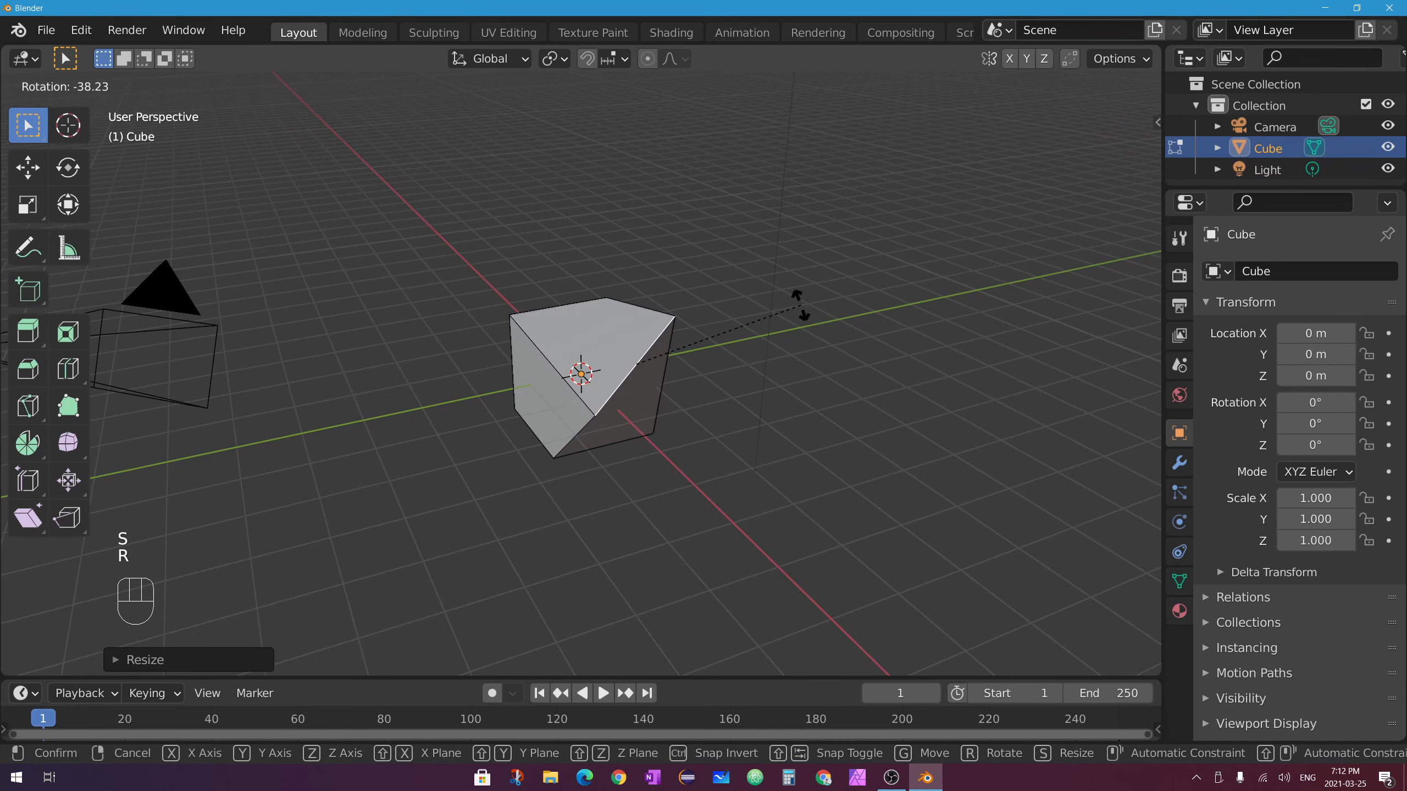
pyautogui.click(806, 316)
# Use the Transform gizmo to shift a top edge vertically and scale two edges along Y.
pyautogui.click(28, 167)
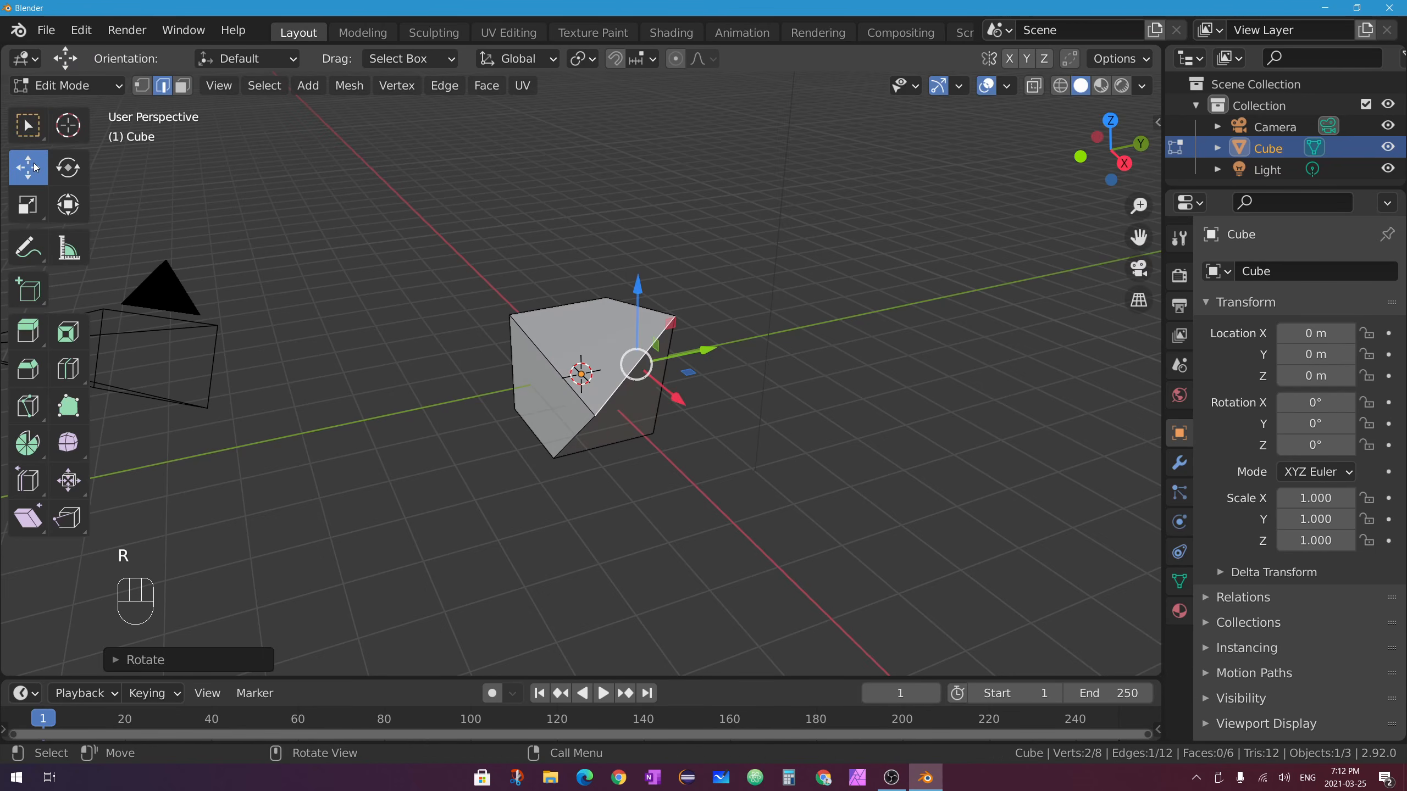
pyautogui.click(67, 167)
pyautogui.click(28, 204)
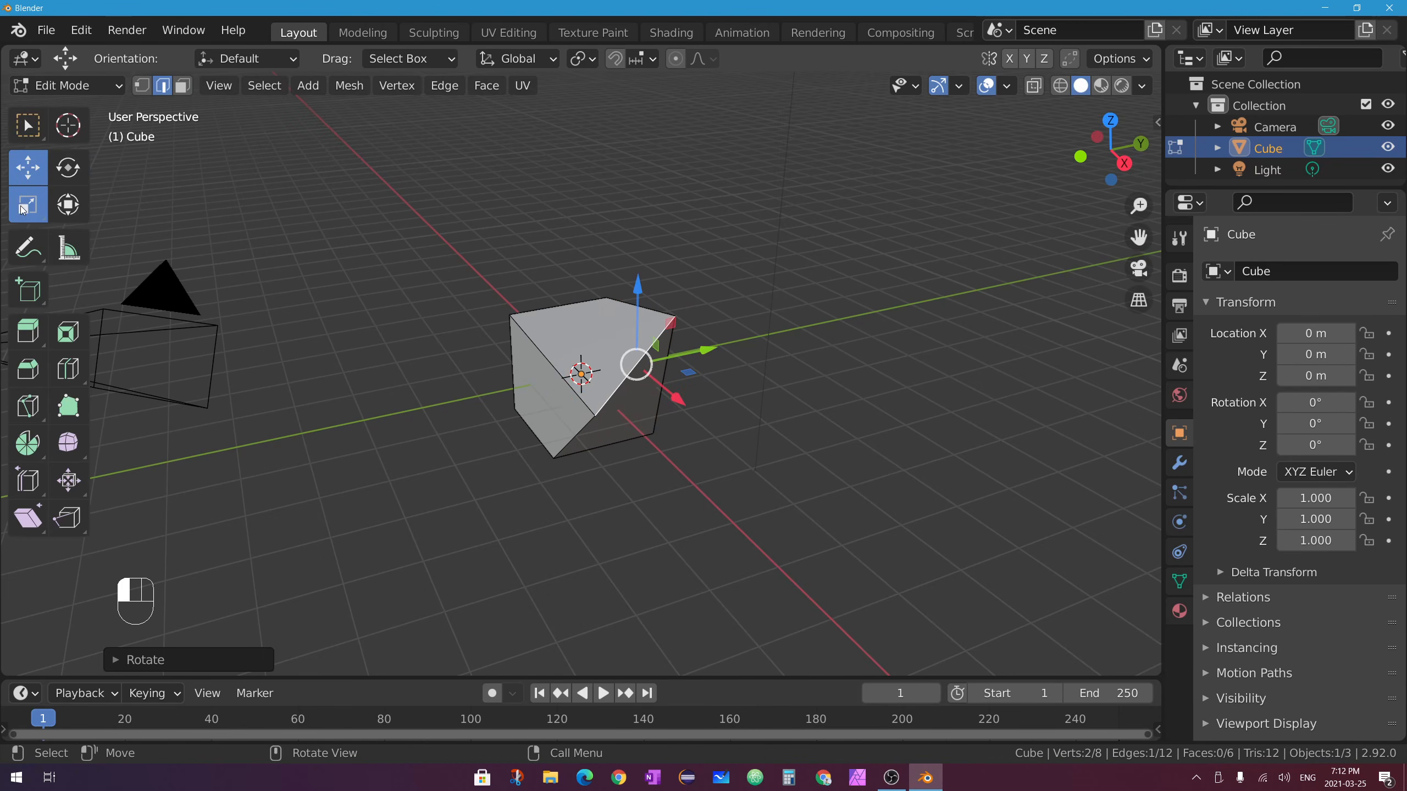
pyautogui.click(67, 205)
pyautogui.moveTo(640, 250); pyautogui.dragTo(731, 305)
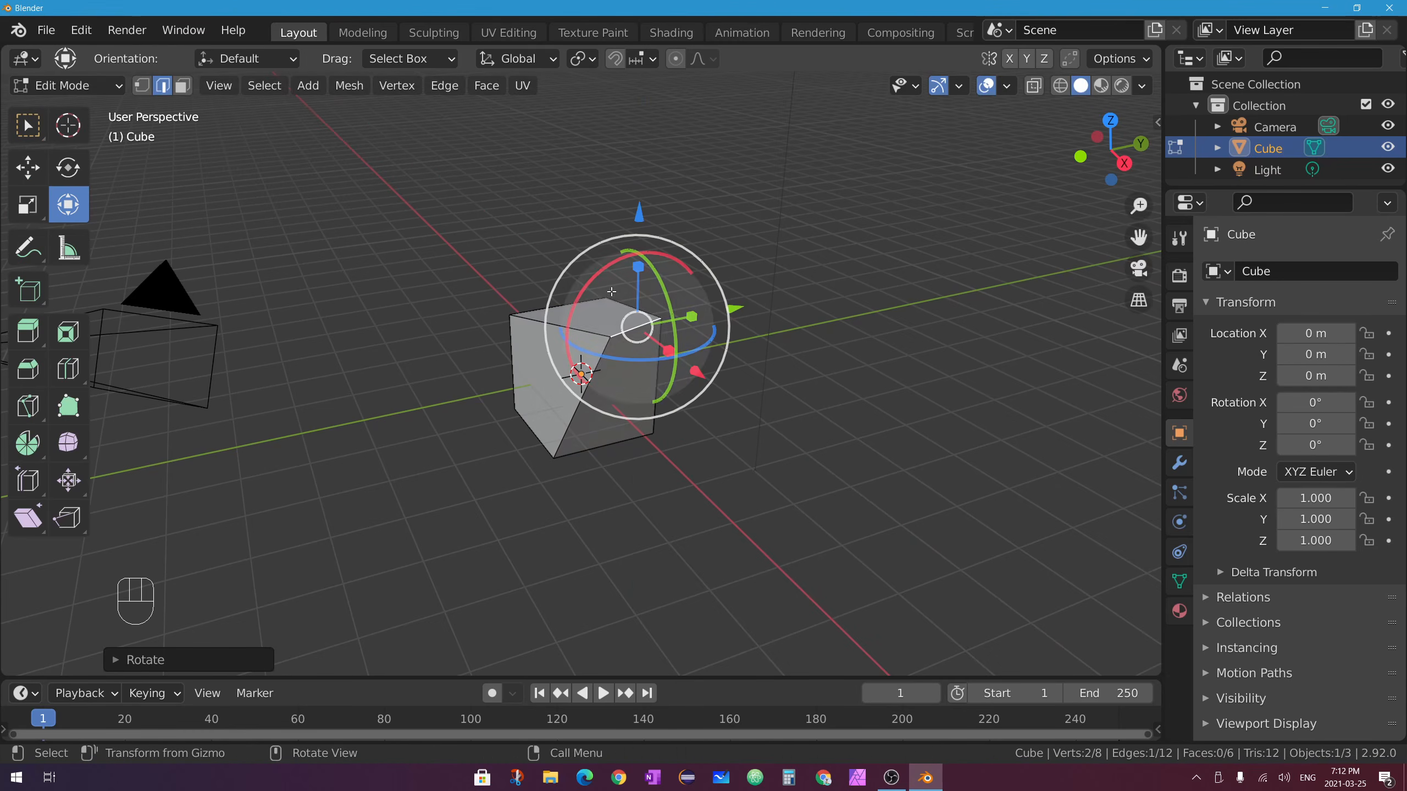
pyautogui.keyDown('shift'); pyautogui.click(553, 331); pyautogui.keyUp('shift')
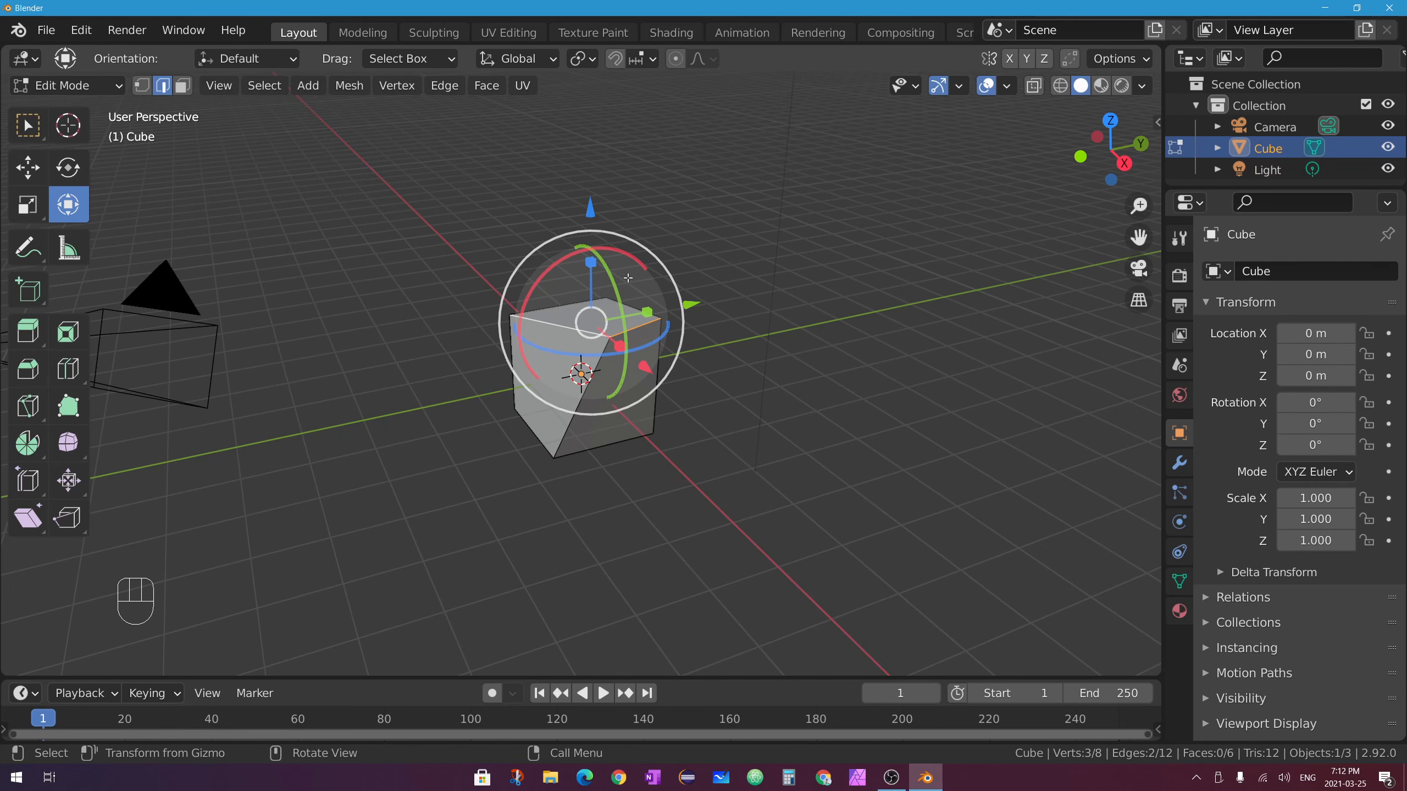
pyautogui.moveTo(646, 312); pyautogui.dragTo(635, 314)
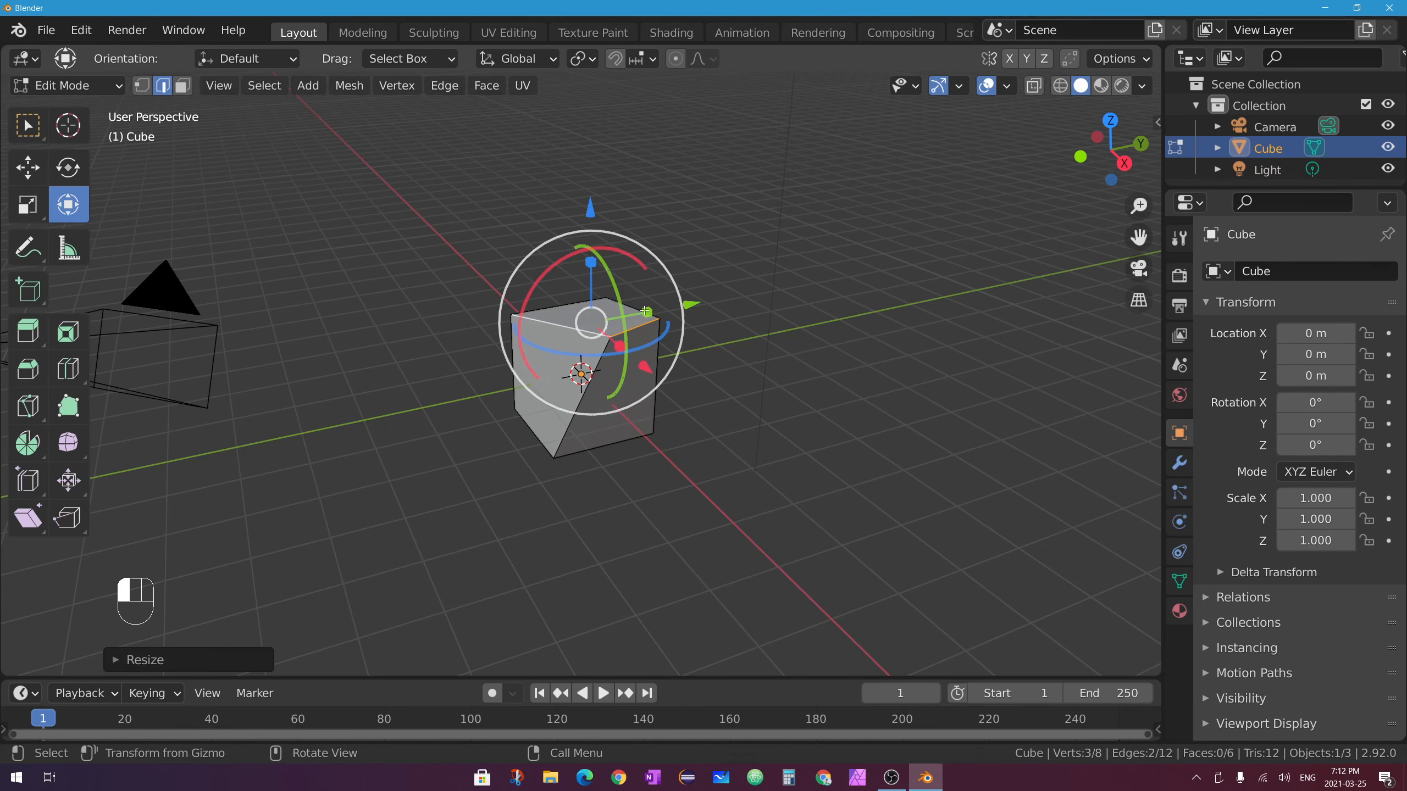
# In face select mode, shrink the top face, push it out along Y and rotate it.
pyautogui.click(183, 86)
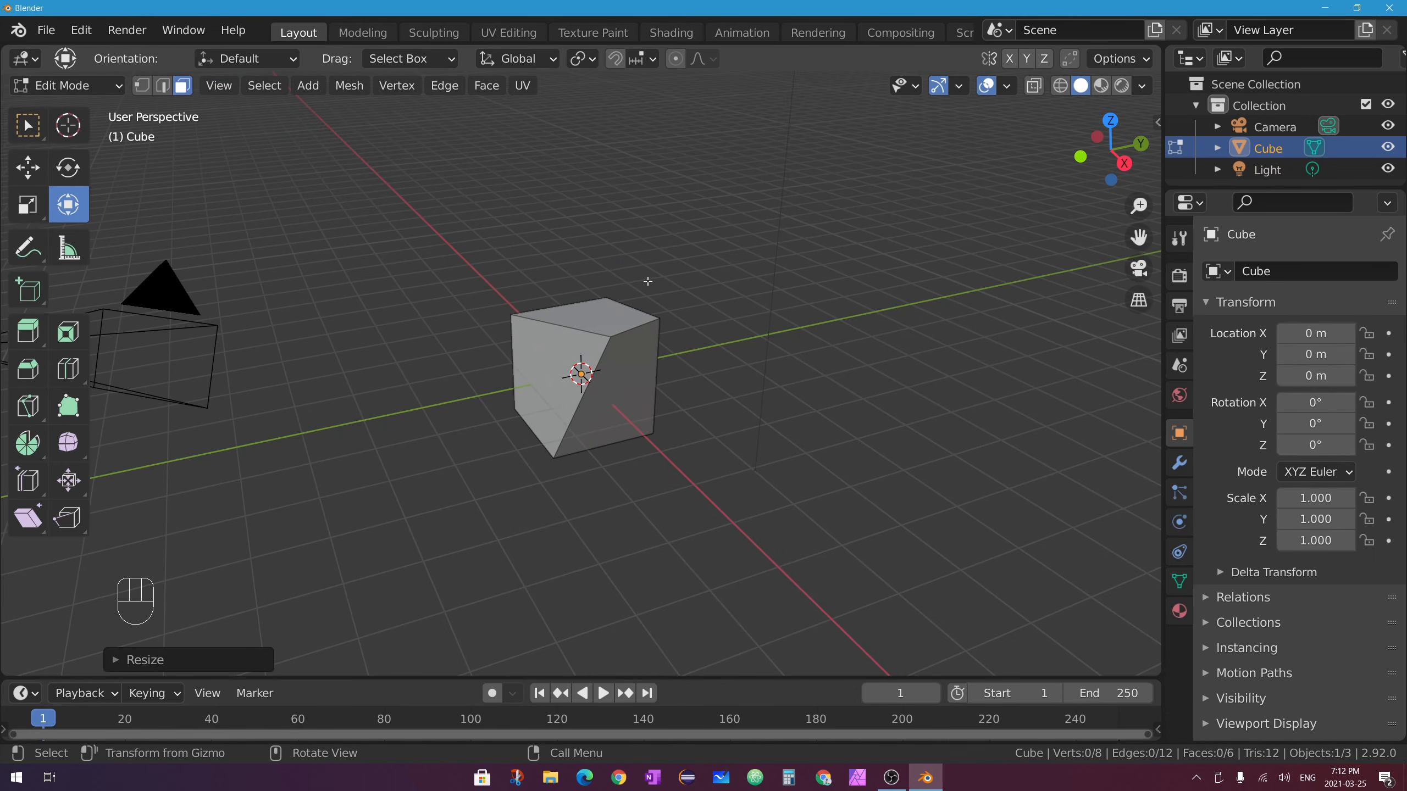
pyautogui.click(590, 312)
pyautogui.moveTo(590, 312); pyautogui.dragTo(527, 395, button='middle')
pyautogui.moveTo(527, 395); pyautogui.dragTo(685, 375)
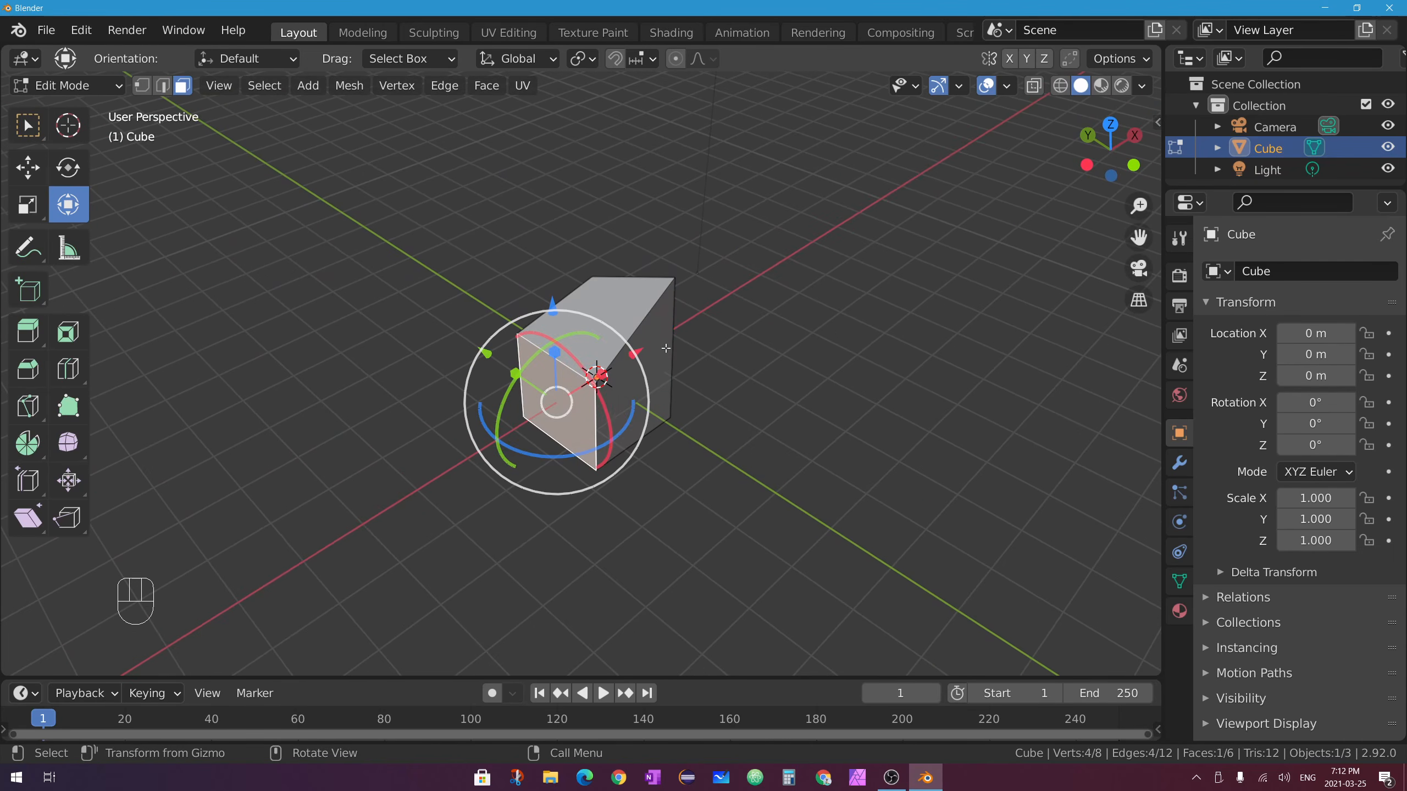
pyautogui.hotkey('ctrl', 'z')
pyautogui.press('s')
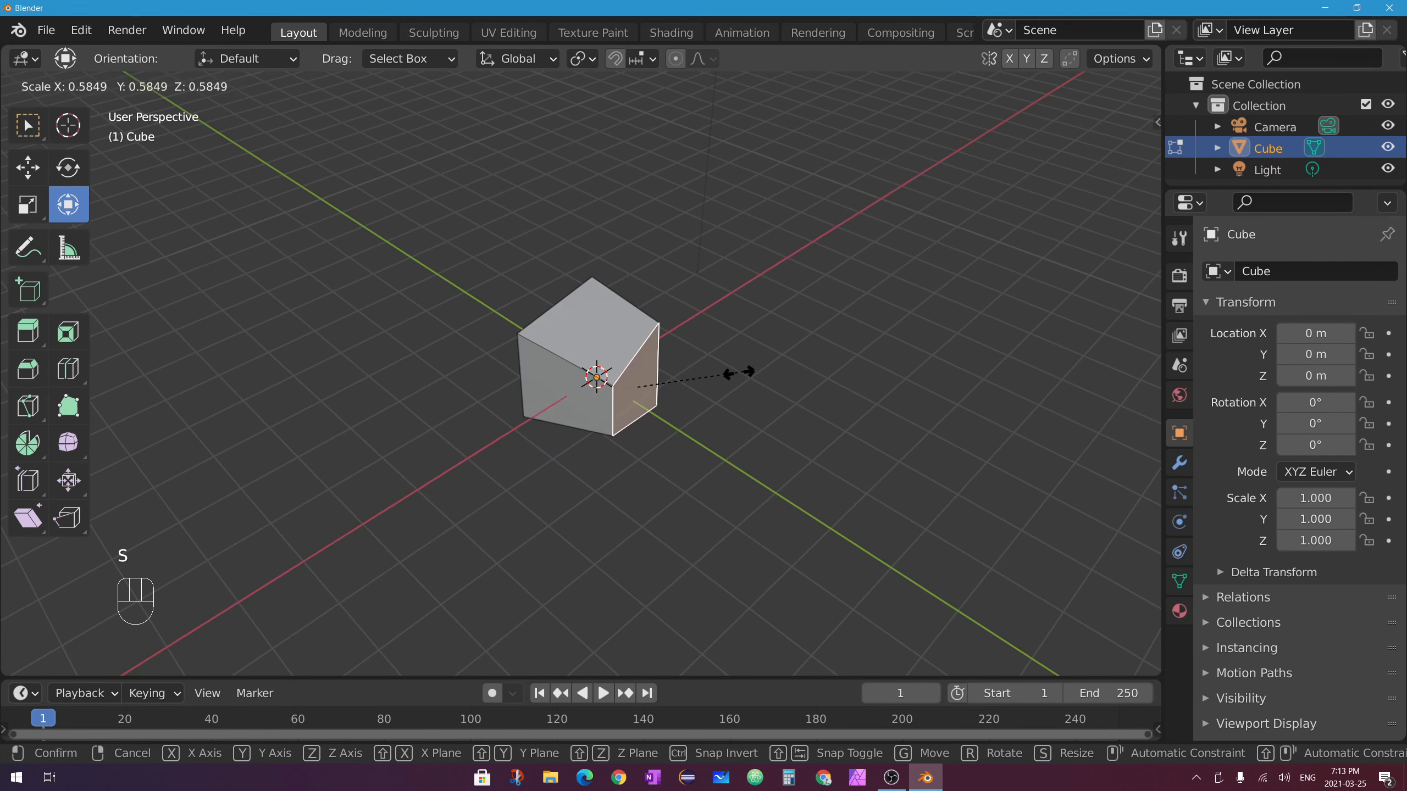
pyautogui.click(658, 364)
pyautogui.press('g')
pyautogui.press('y')
pyautogui.click(849, 419)
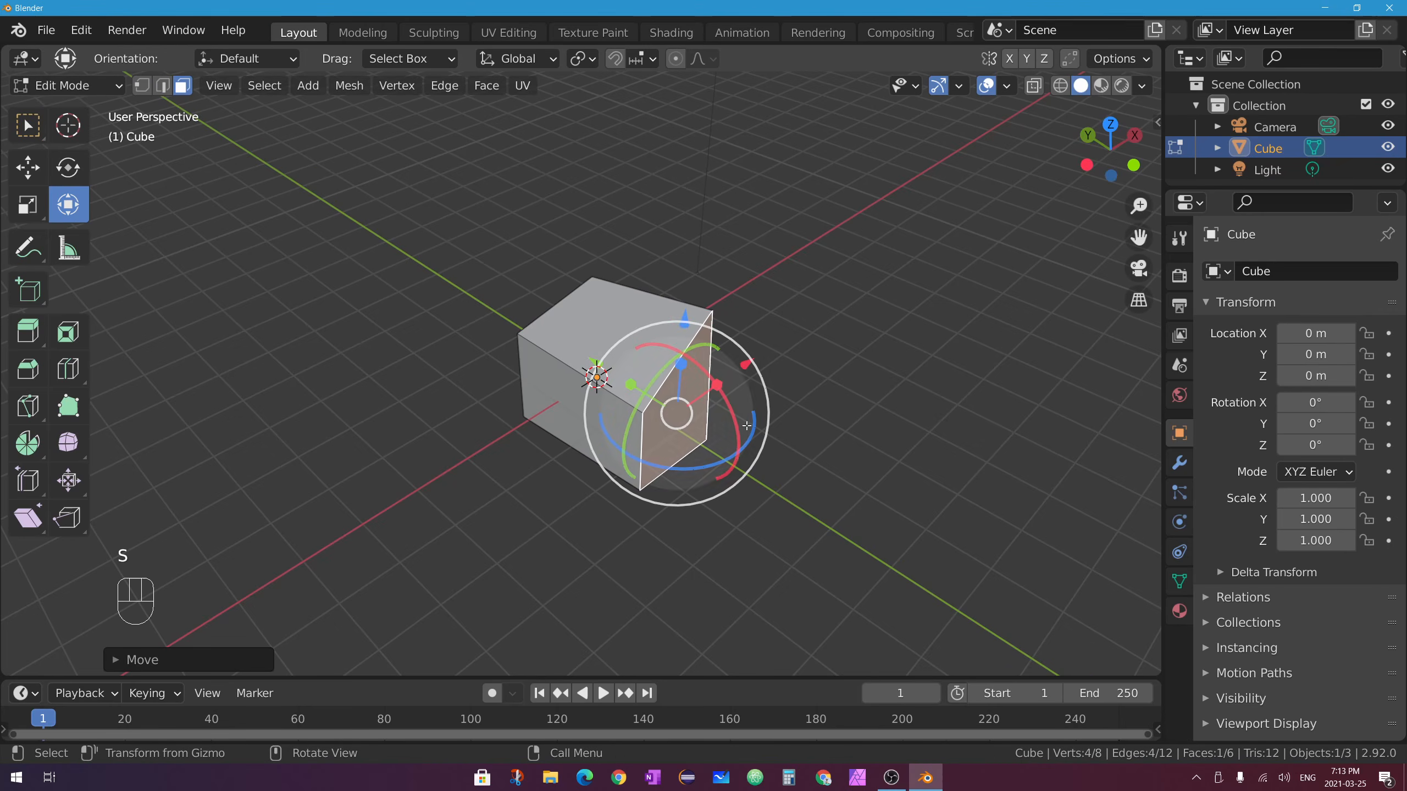
pyautogui.press('r')
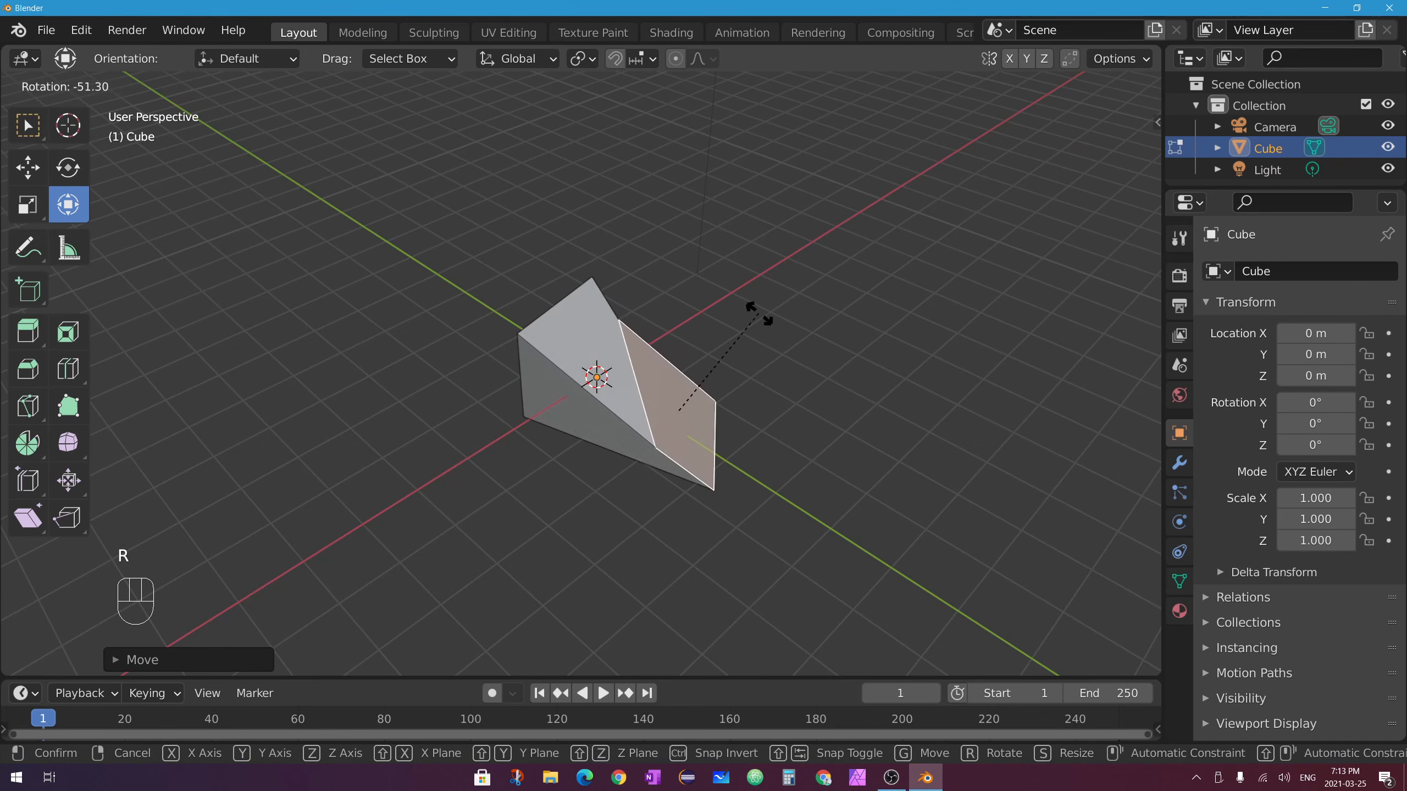
pyautogui.click(838, 392)
# Add the top face to the selection and cycle vertex, edge and face modes with 1, 2, 3.
pyautogui.moveTo(679, 420); pyautogui.dragTo(737, 424, button='middle')
pyautogui.keyDown('shift'); pyautogui.click(573, 349); pyautogui.keyUp('shift')
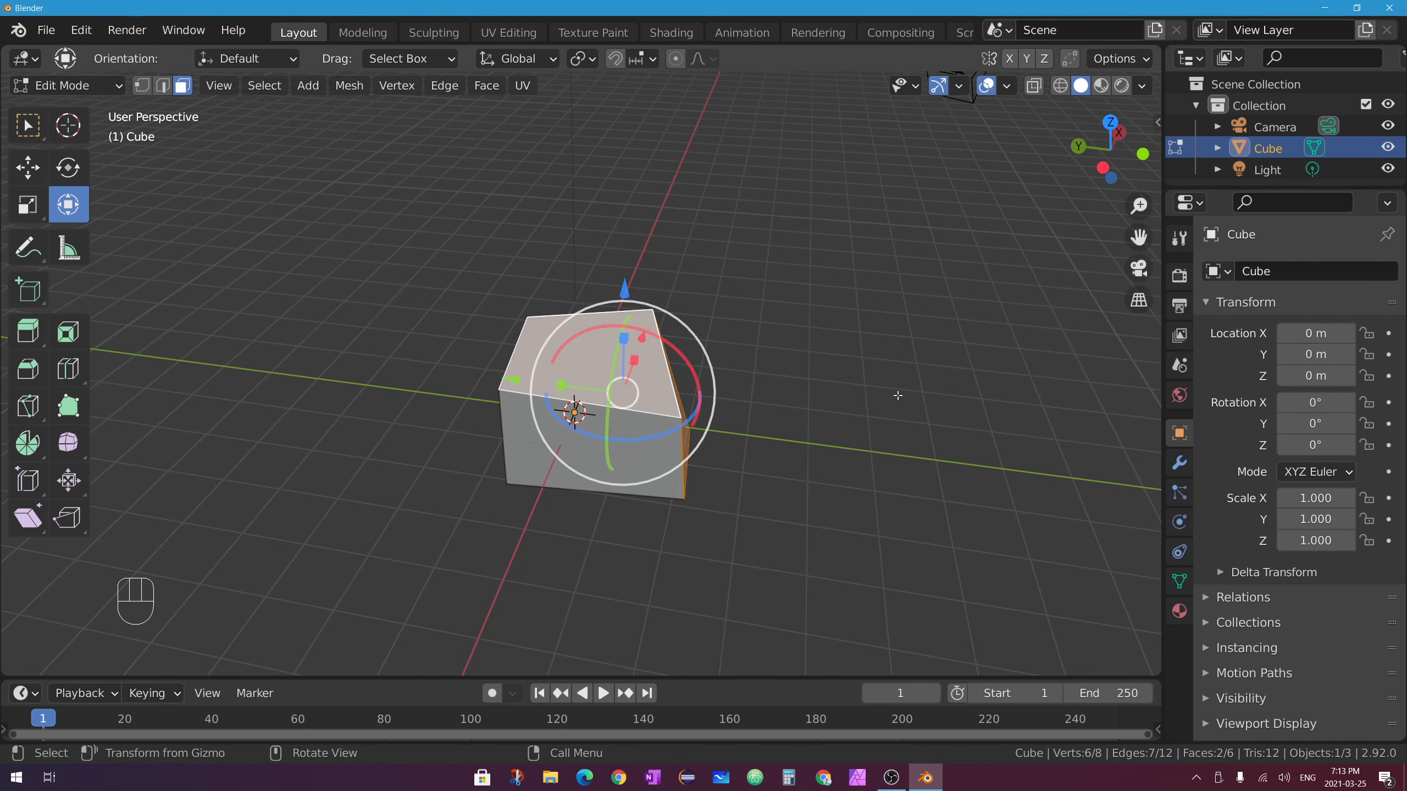
pyautogui.moveTo(897, 395); pyautogui.dragTo(778, 387, button='middle')
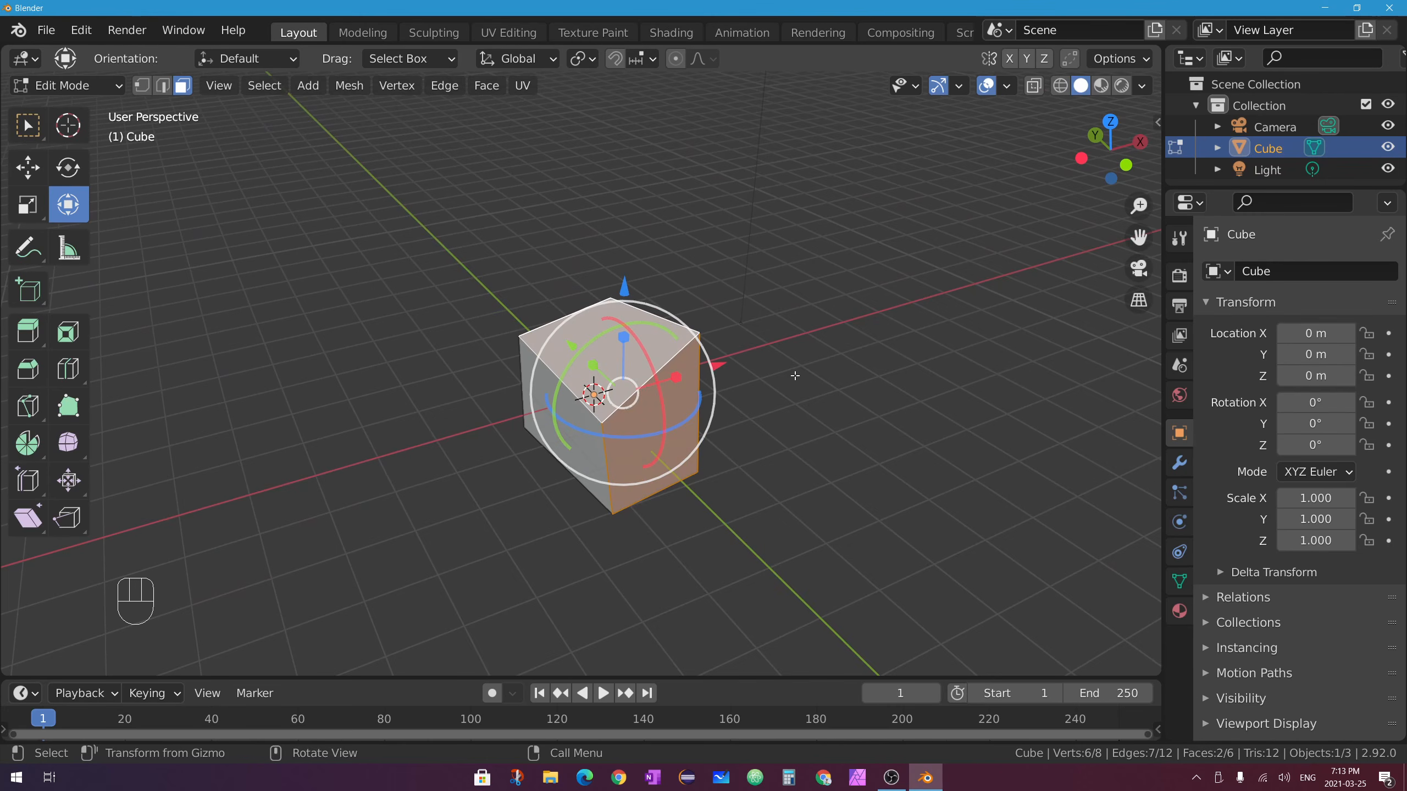
pyautogui.moveTo(800, 364); pyautogui.dragTo(744, 349, button='middle')
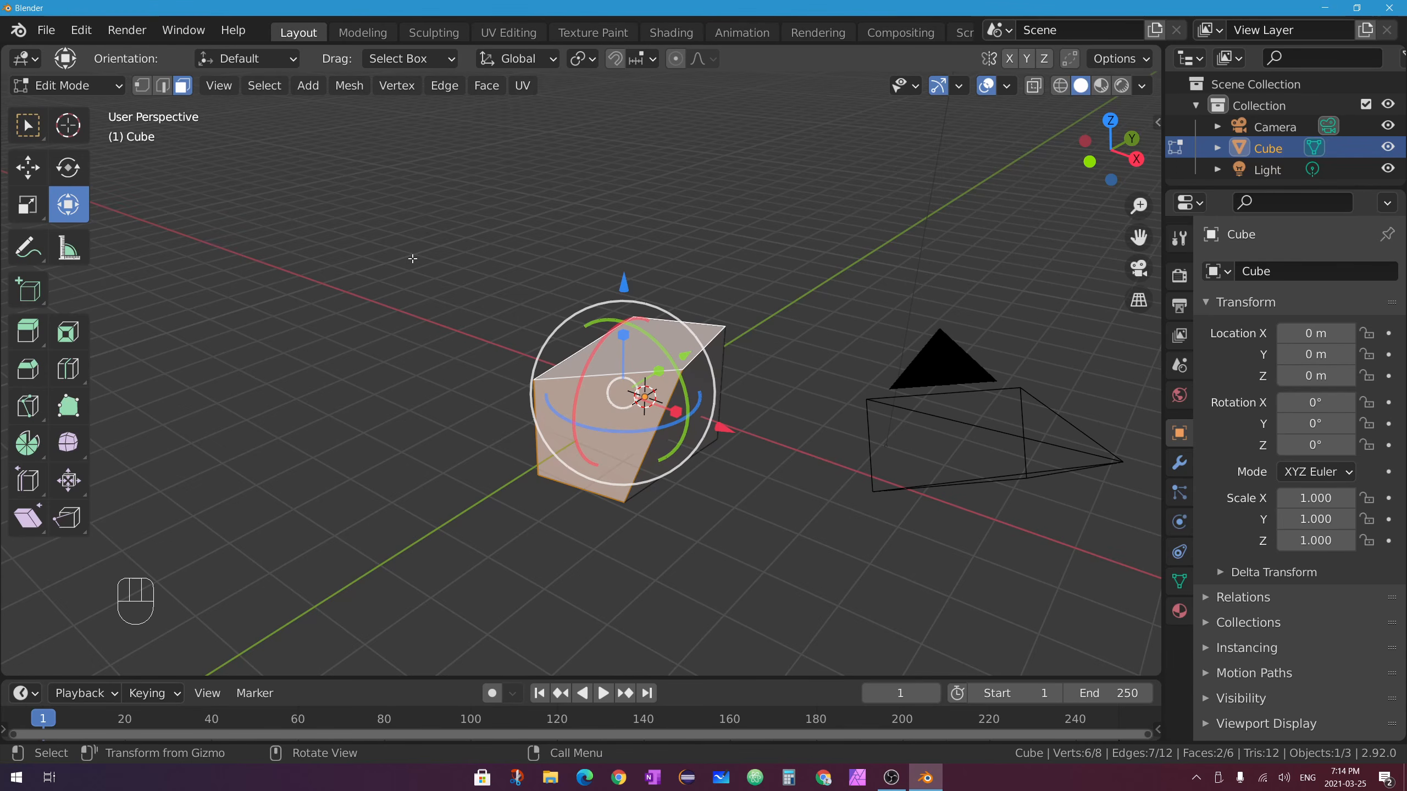
pyautogui.press('1')
pyautogui.press('2')
pyautogui.press('3')
# Try combined vertex, edge and face selection, then return to face-only mode and select the front face.
pyautogui.keyDown('shift'); pyautogui.click(141, 86); pyautogui.keyUp('shift')
pyautogui.keyDown('shift'); pyautogui.click(162, 85); pyautogui.keyUp('shift')
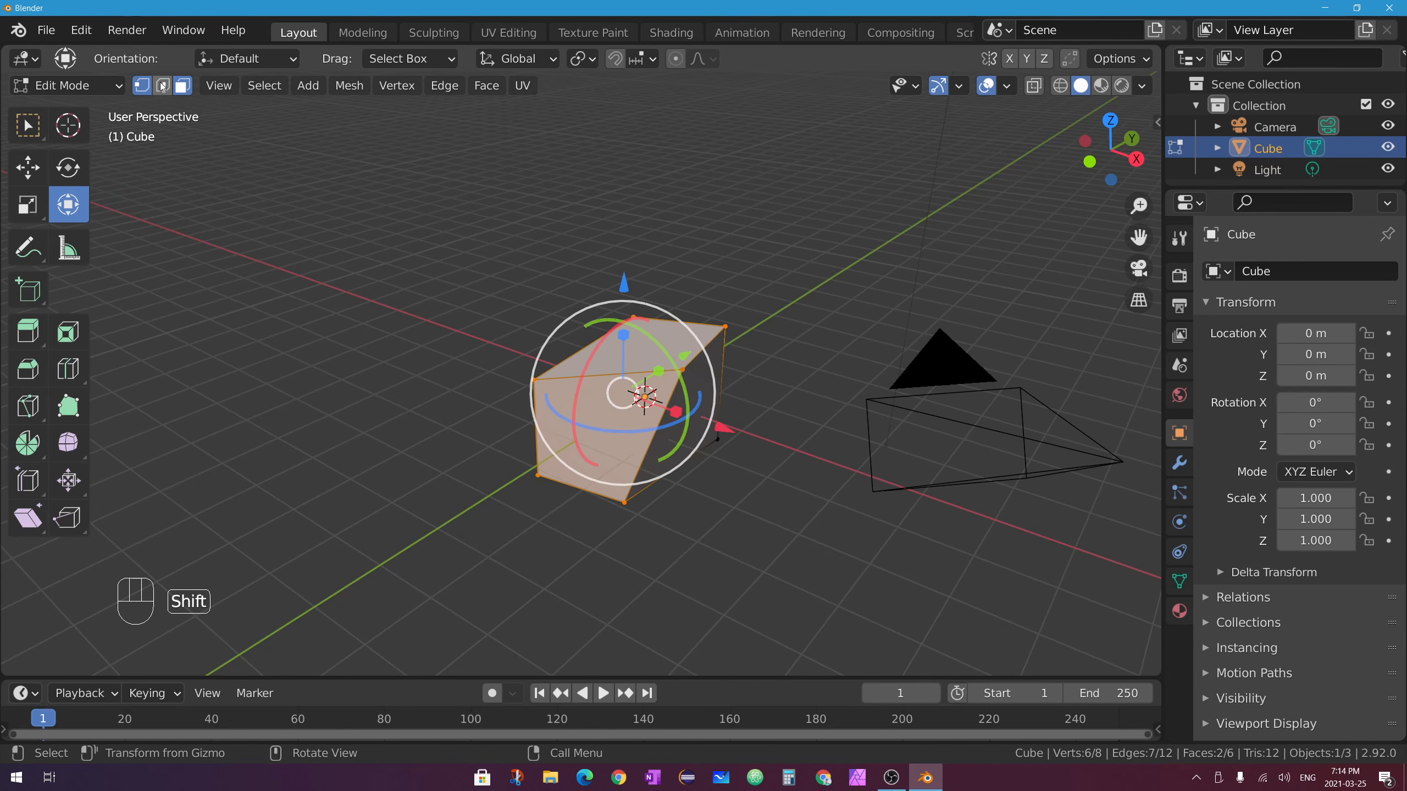
pyautogui.click(650, 347)
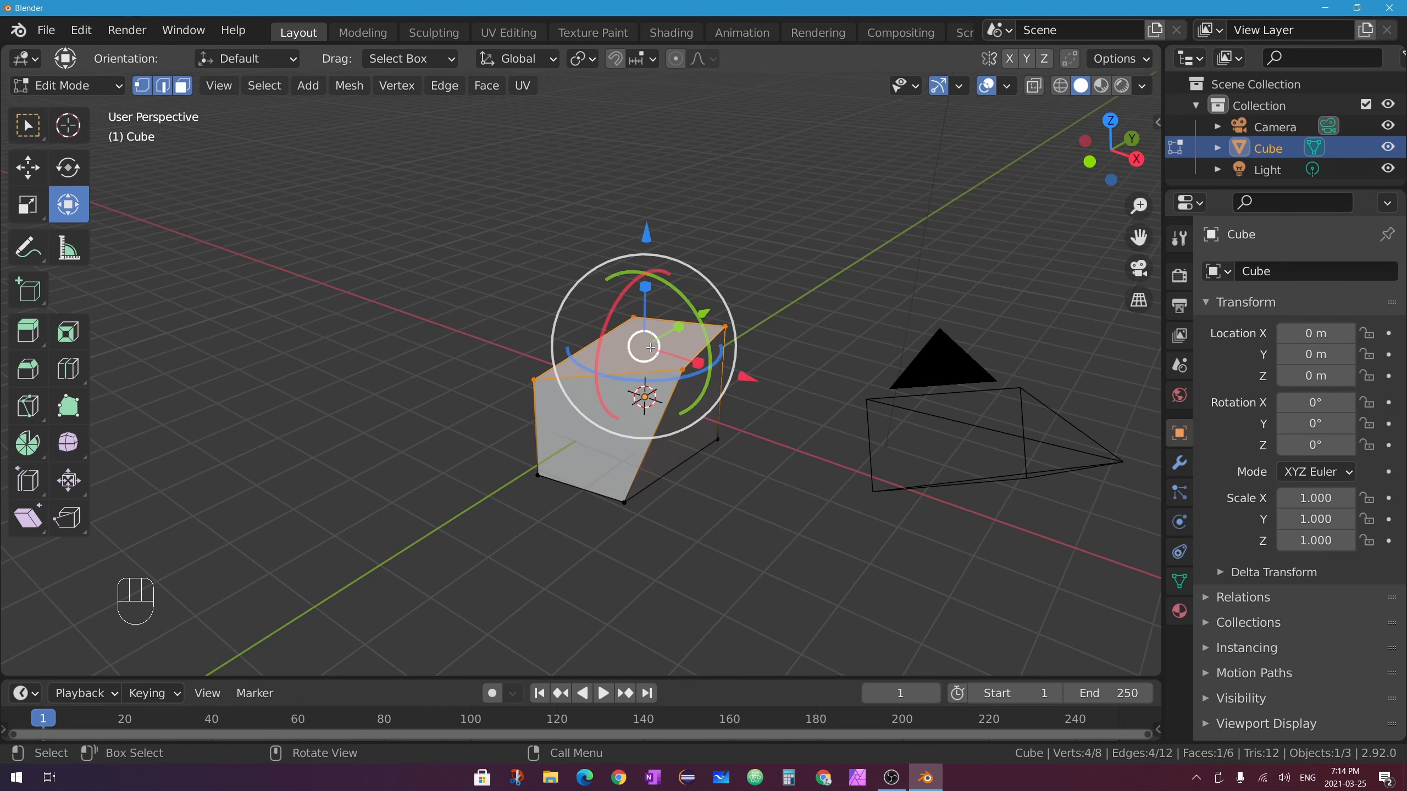
pyautogui.click(588, 449)
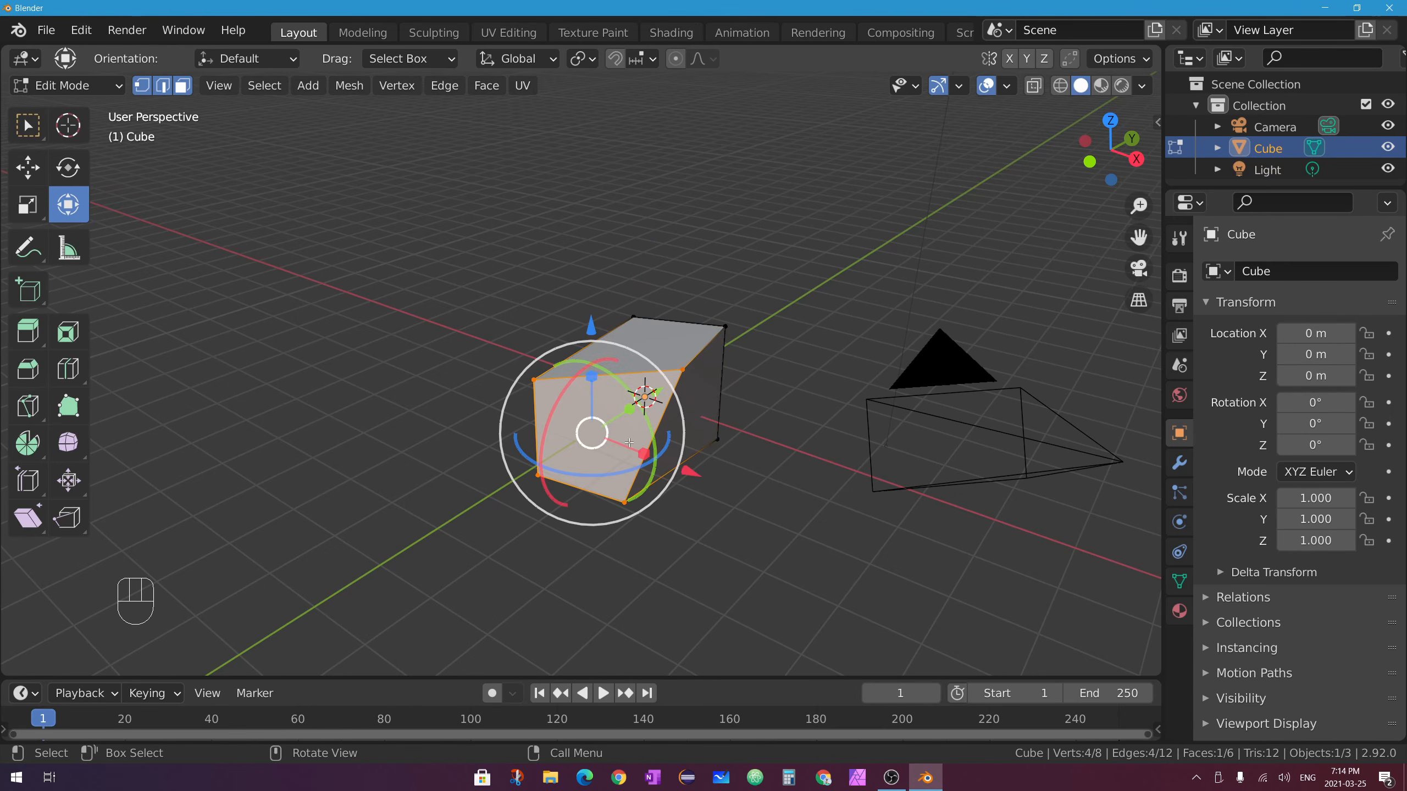
pyautogui.click(670, 355)
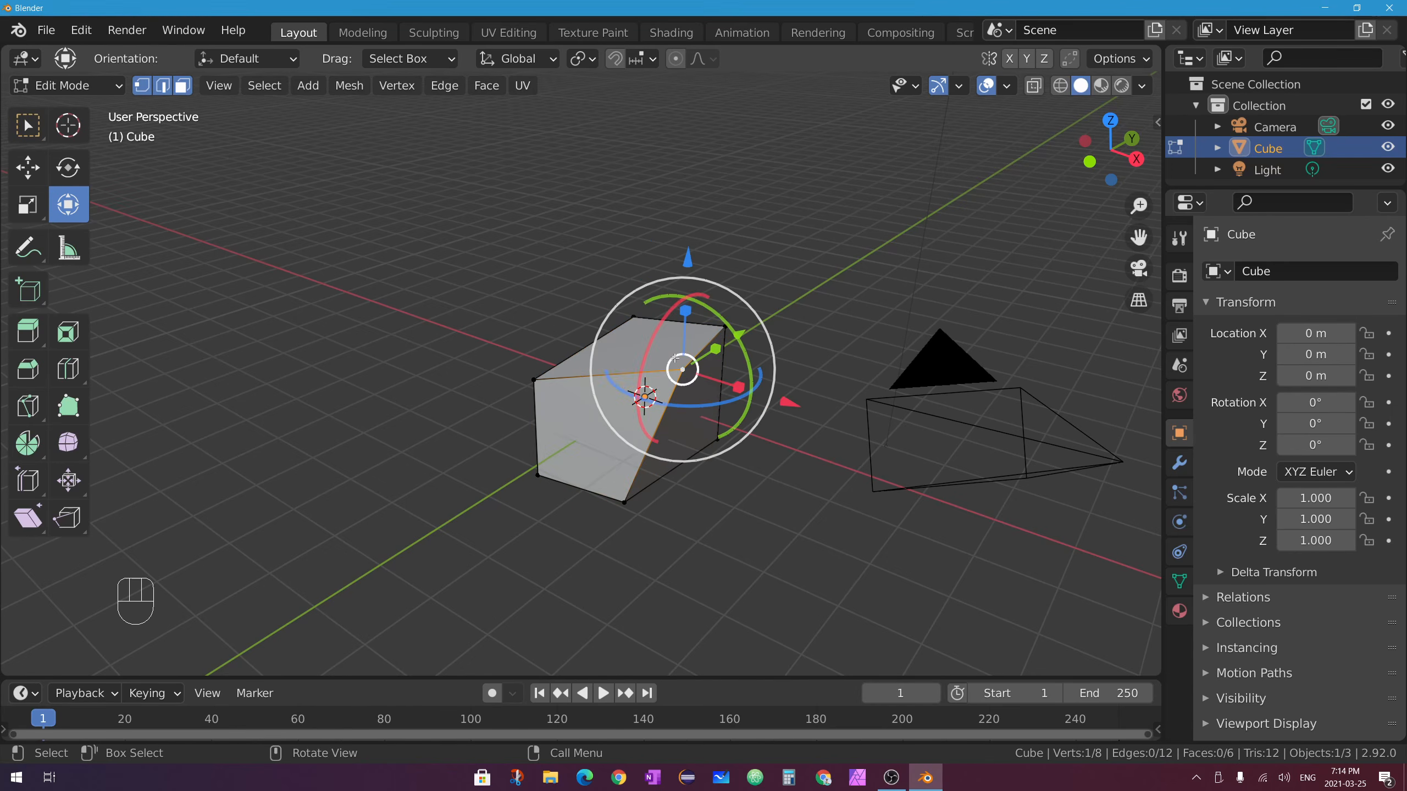
pyautogui.click(642, 345)
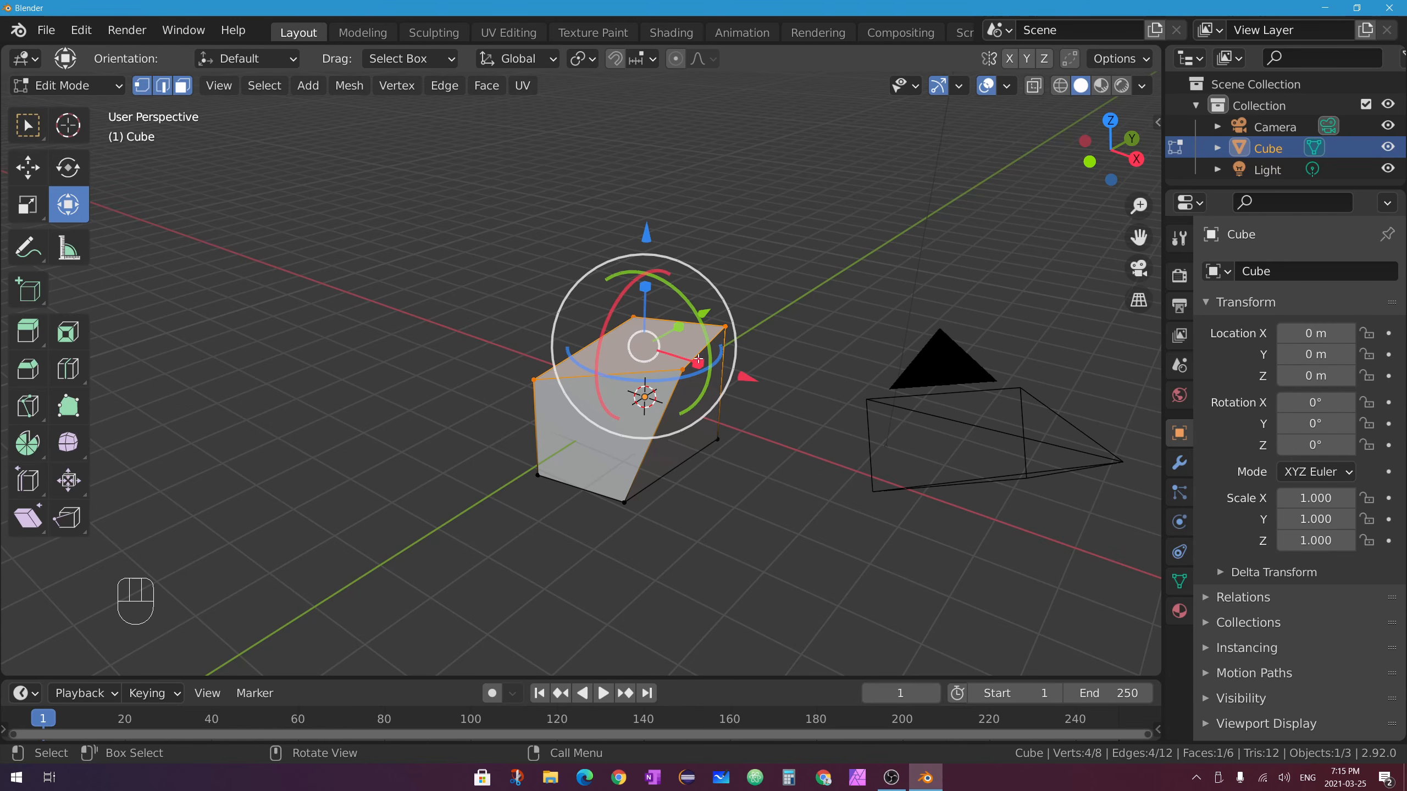
pyautogui.click(184, 90)
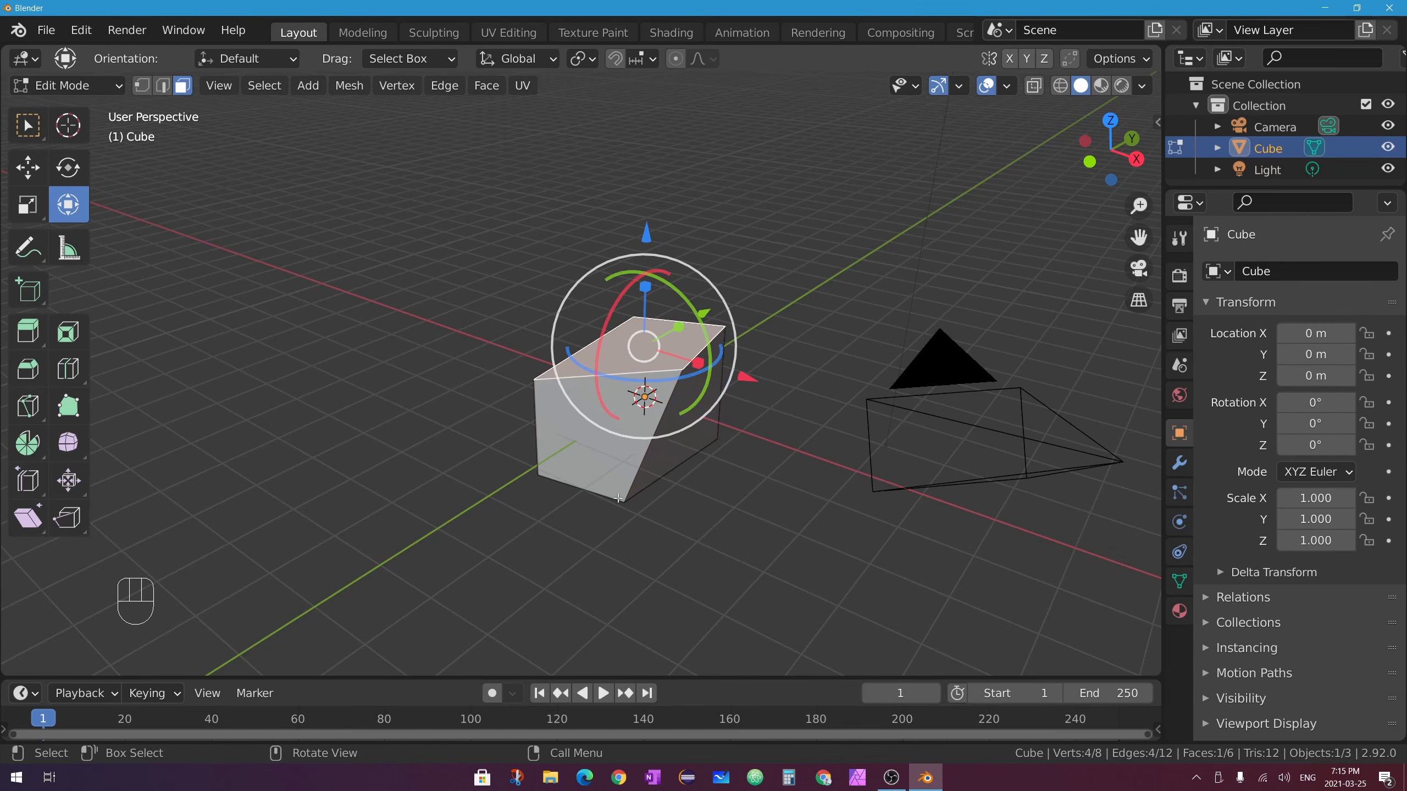
pyautogui.click(582, 443)
pyautogui.moveTo(616, 493); pyautogui.dragTo(700, 391, button='middle')
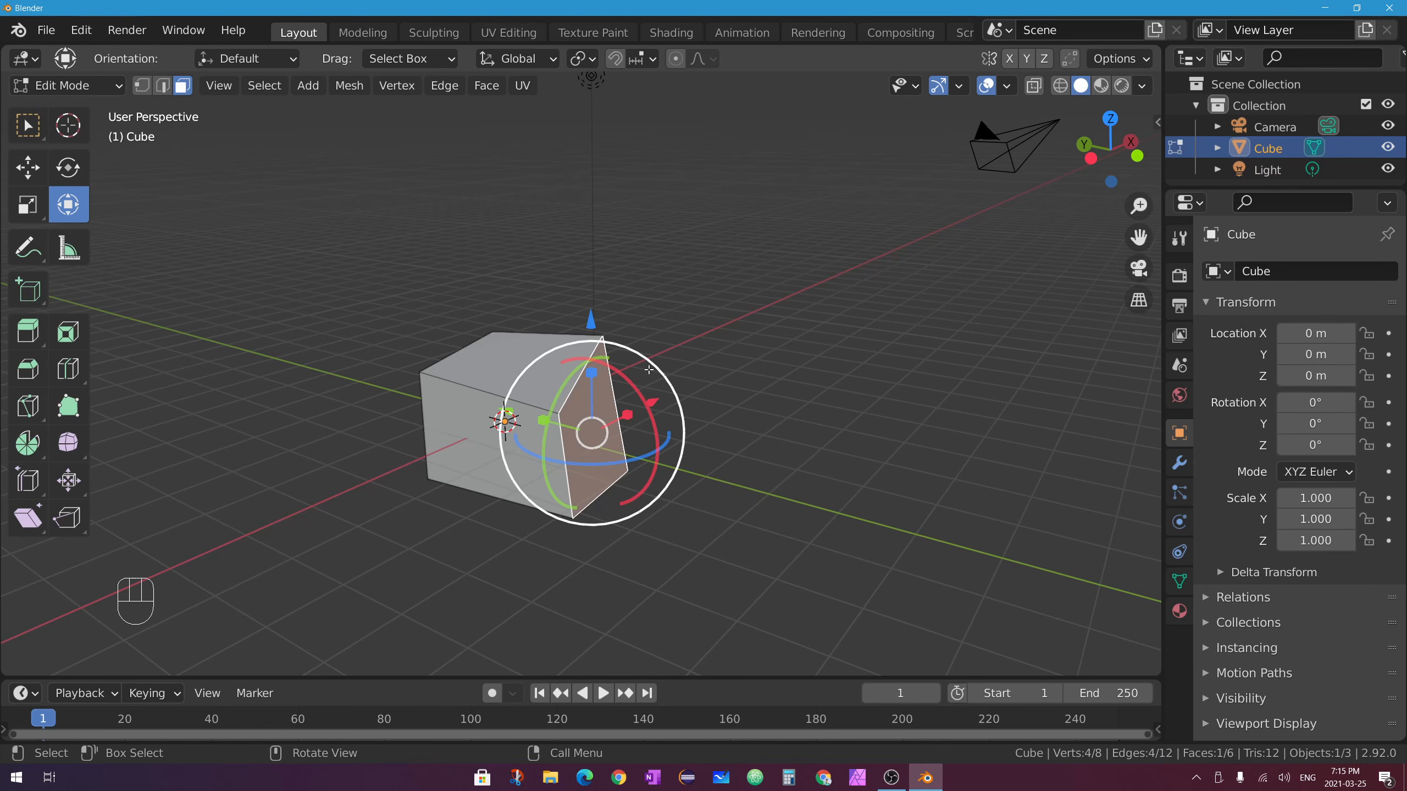
# Slide the front face along Y with the Move tool and rotate it about the Z axis.
pyautogui.click(26, 167)
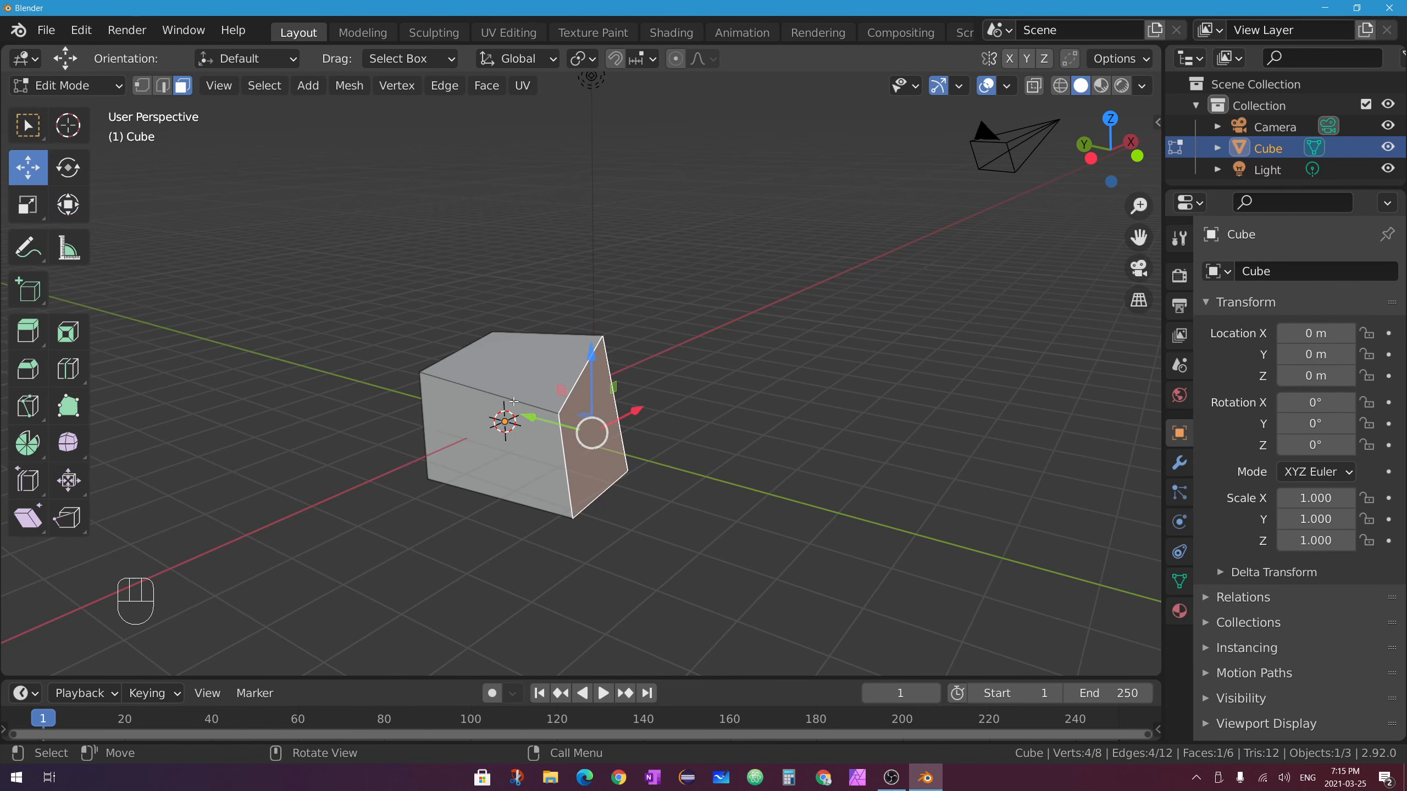
pyautogui.moveTo(536, 418); pyautogui.dragTo(488, 408)
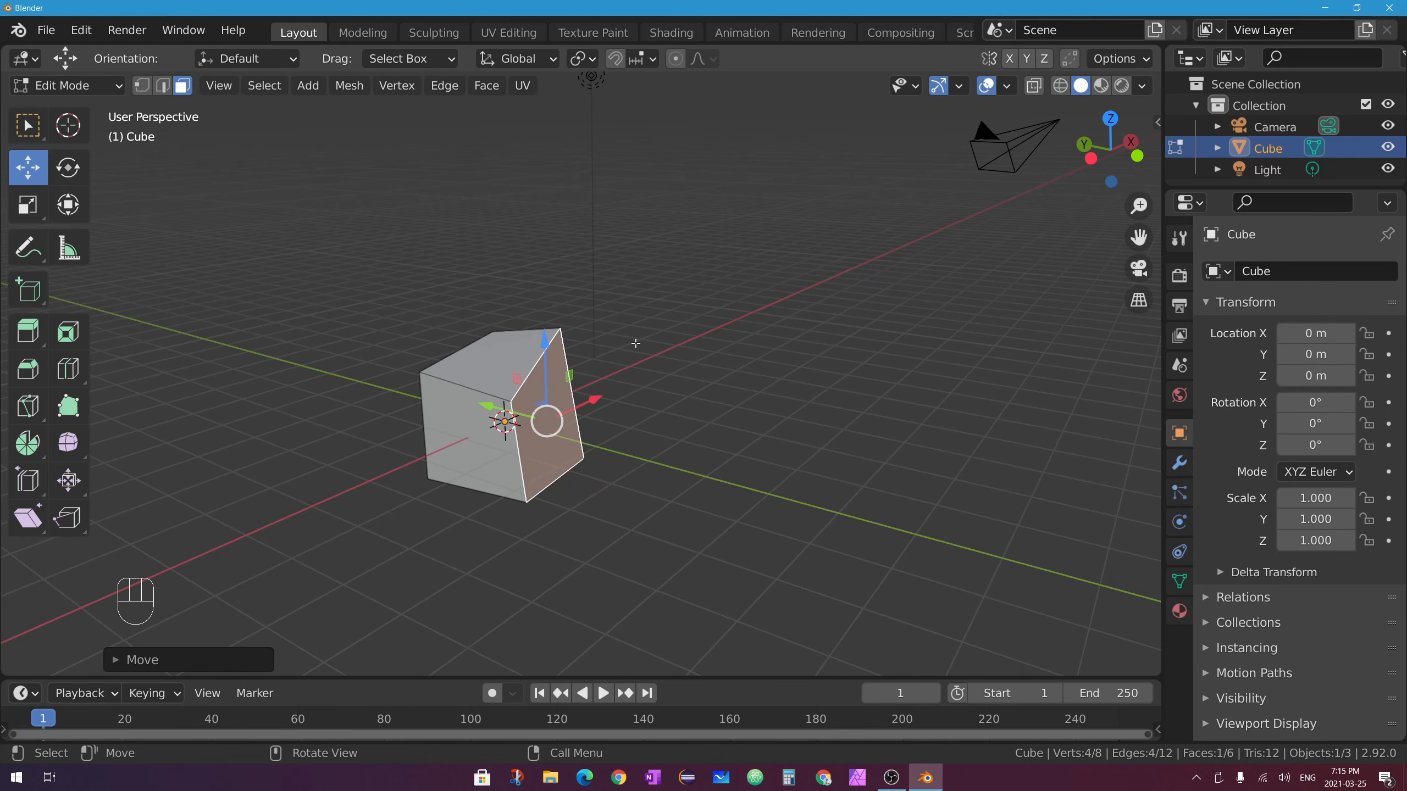
pyautogui.press('r')
pyautogui.press('z')
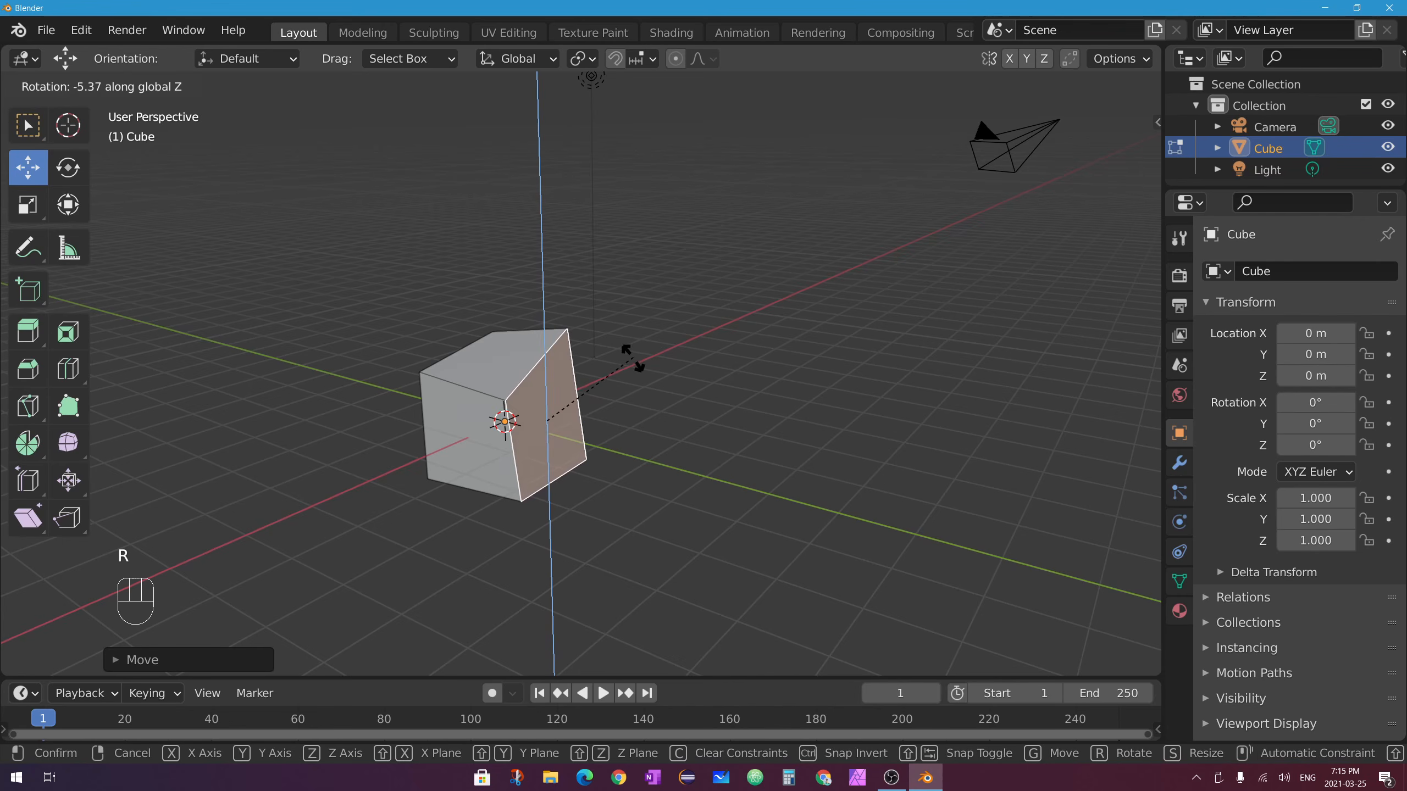
pyautogui.click(537, 476)
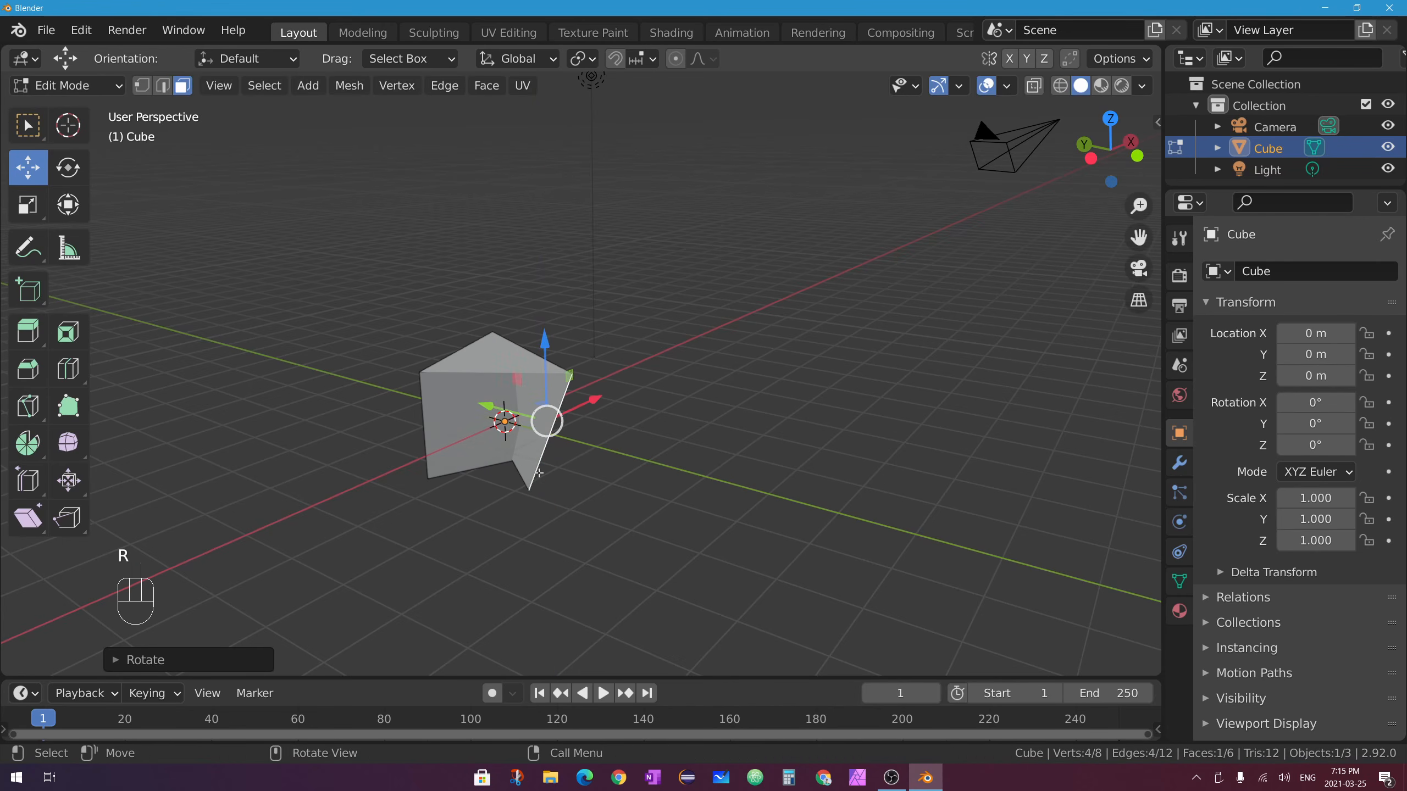
# Orbit around the folded mesh to inspect it from several angles.
pyautogui.moveTo(742, 384); pyautogui.dragTo(518, 451, button='middle')
pyautogui.moveTo(653, 432); pyautogui.dragTo(584, 419, button='middle')
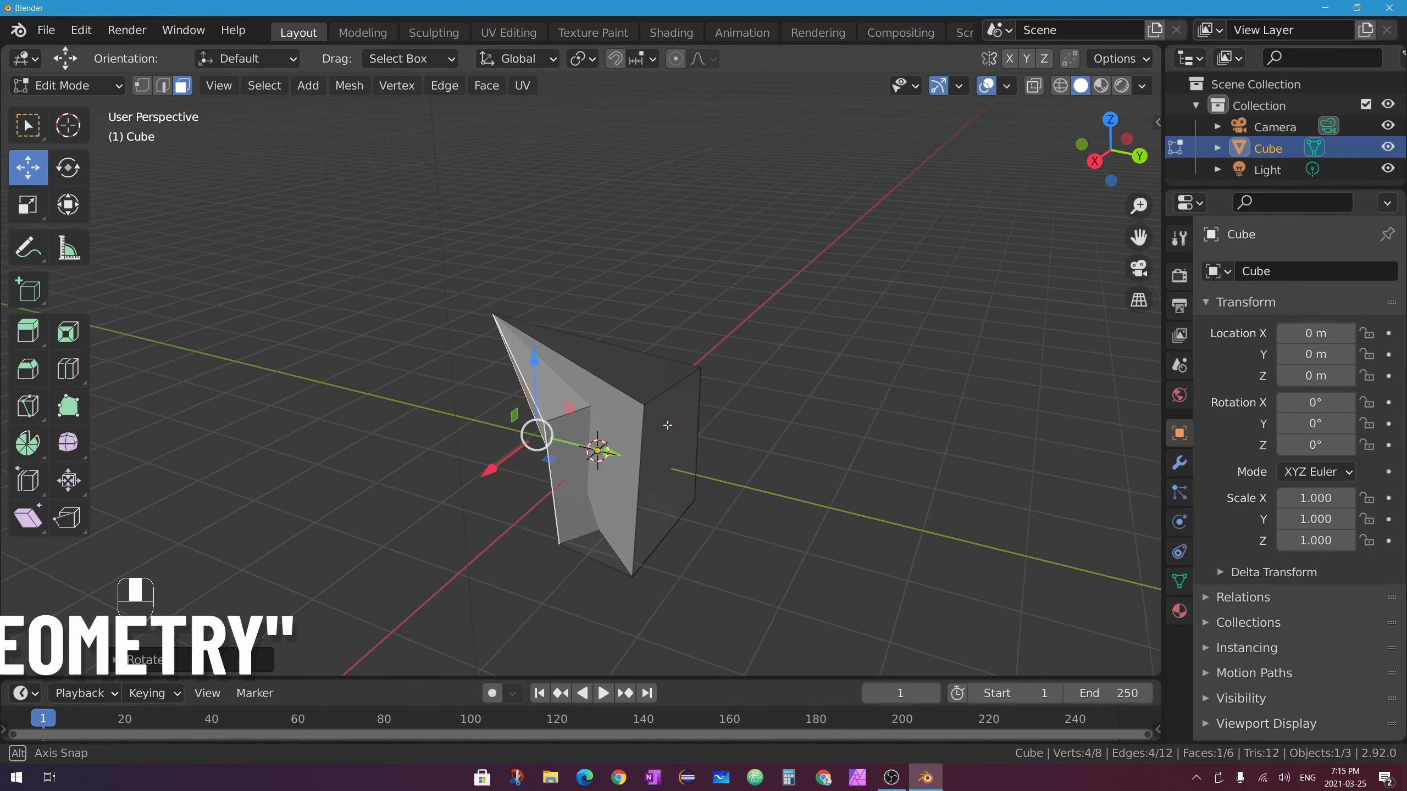
pyautogui.moveTo(504, 489); pyautogui.dragTo(568, 425, button='middle')
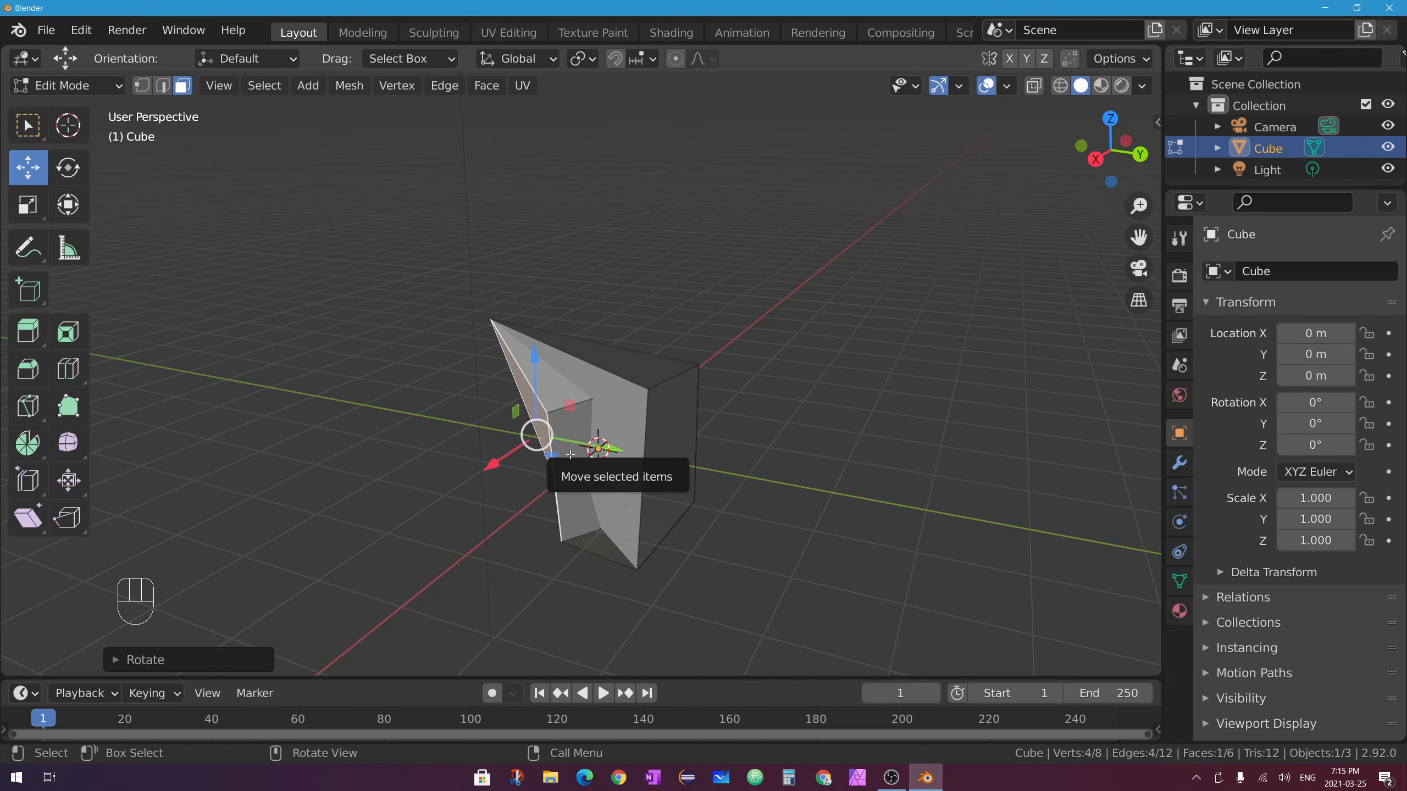
pyautogui.moveTo(570, 455); pyautogui.dragTo(513, 355, button='middle')
pyautogui.moveTo(602, 377); pyautogui.dragTo(493, 442, button='middle')
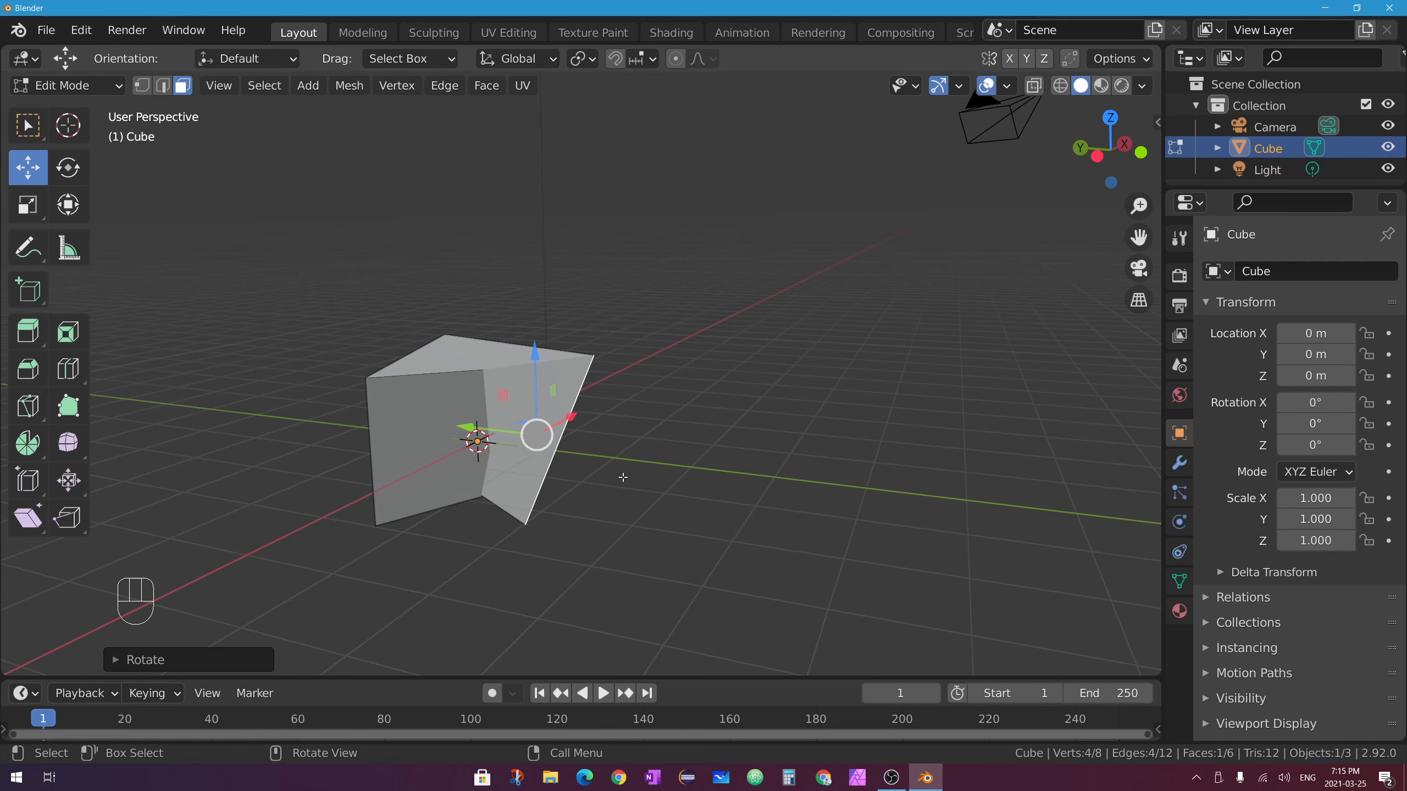
pyautogui.moveTo(598, 448); pyautogui.dragTo(415, 353, button='middle')
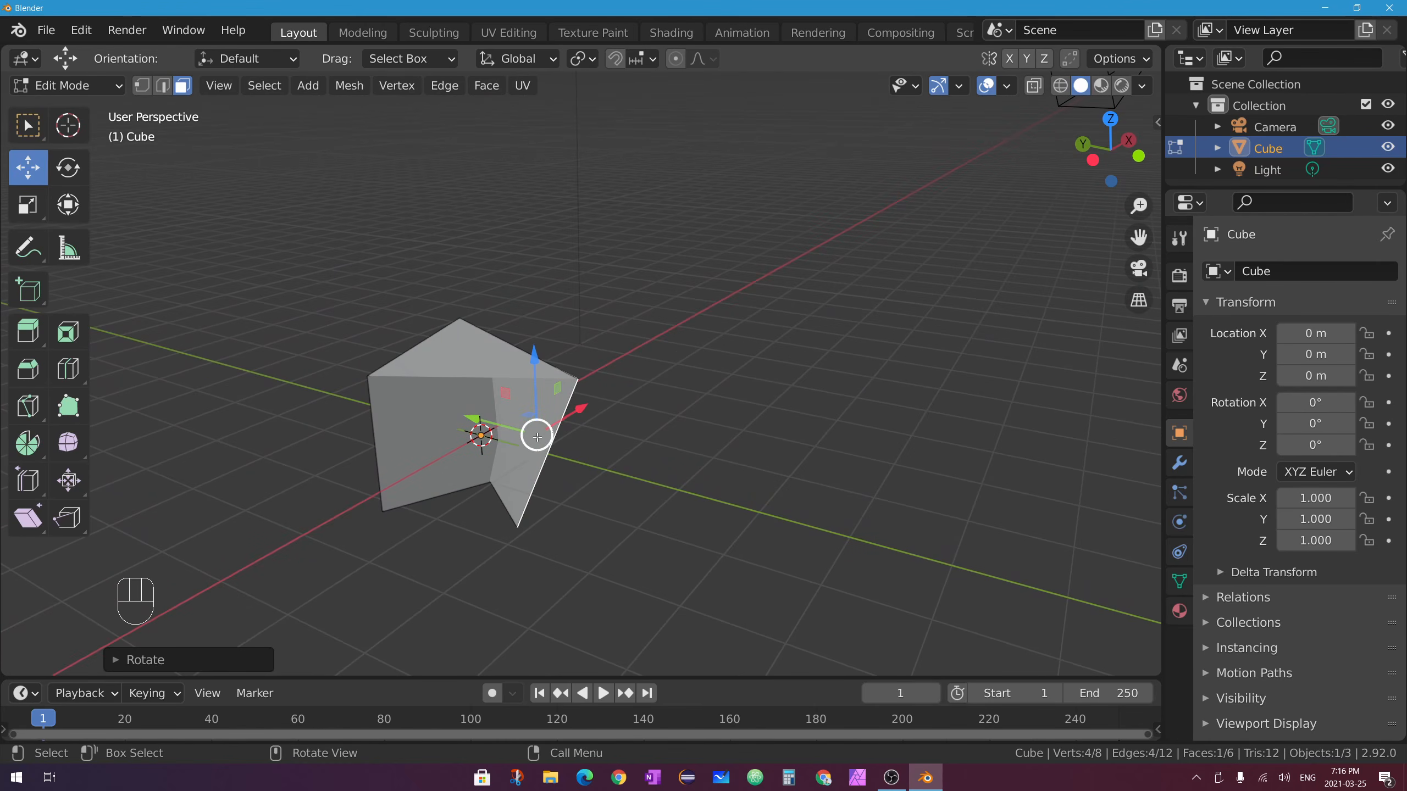
pyautogui.moveTo(537, 437); pyautogui.dragTo(587, 352, button='middle')
# Undo back to the plain cube, then select only its top-left corner vertex.
pyautogui.hotkey('ctrl', 'z')
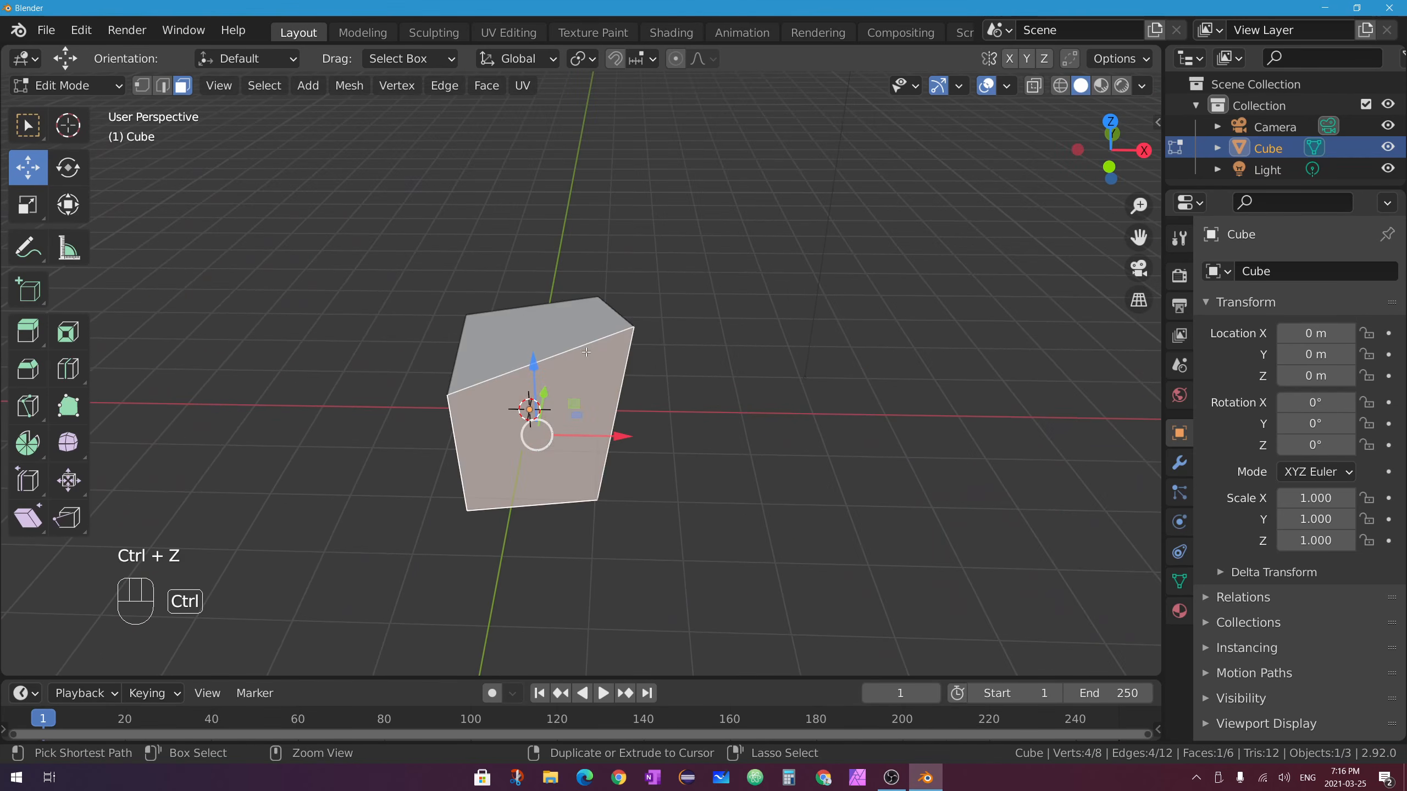
pyautogui.hotkey('ctrl', 'z')
pyautogui.hotkey('ctrl', 'z')
pyautogui.hotkey('ctrl', 'z')
pyautogui.hotkey('ctrl', 'z')
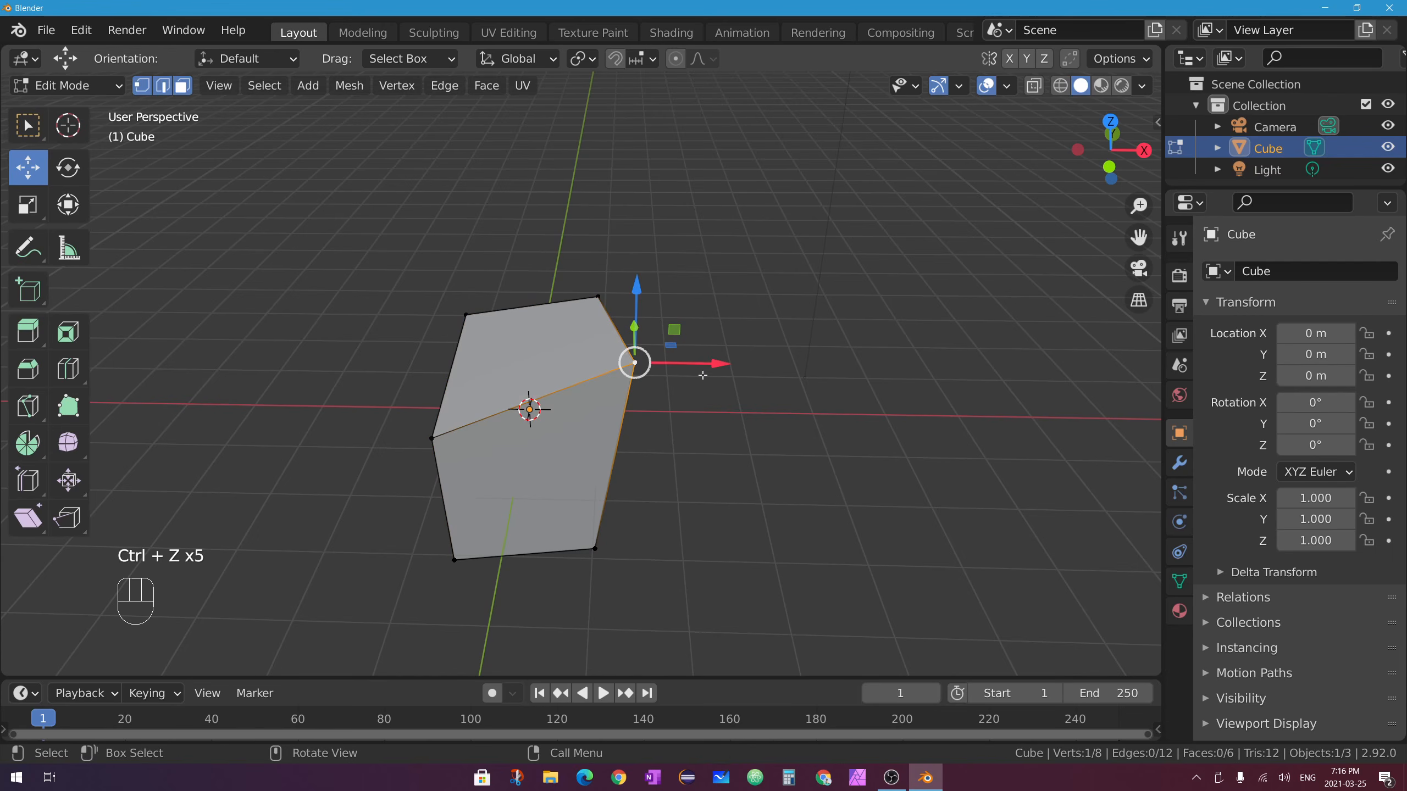
pyautogui.moveTo(586, 352); pyautogui.dragTo(469, 380, button='middle')
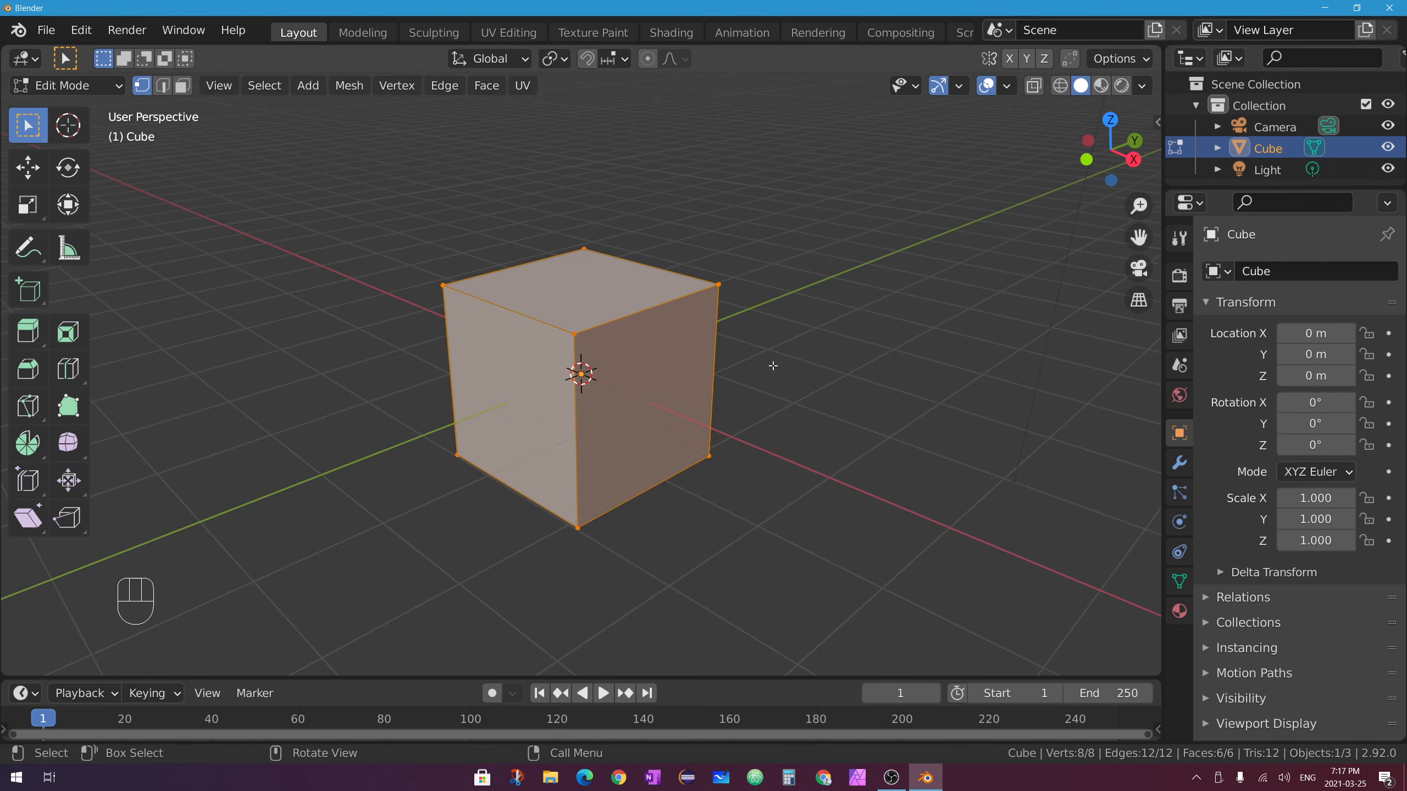
pyautogui.moveTo(437, 315); pyautogui.dragTo(689, 378, button='middle')
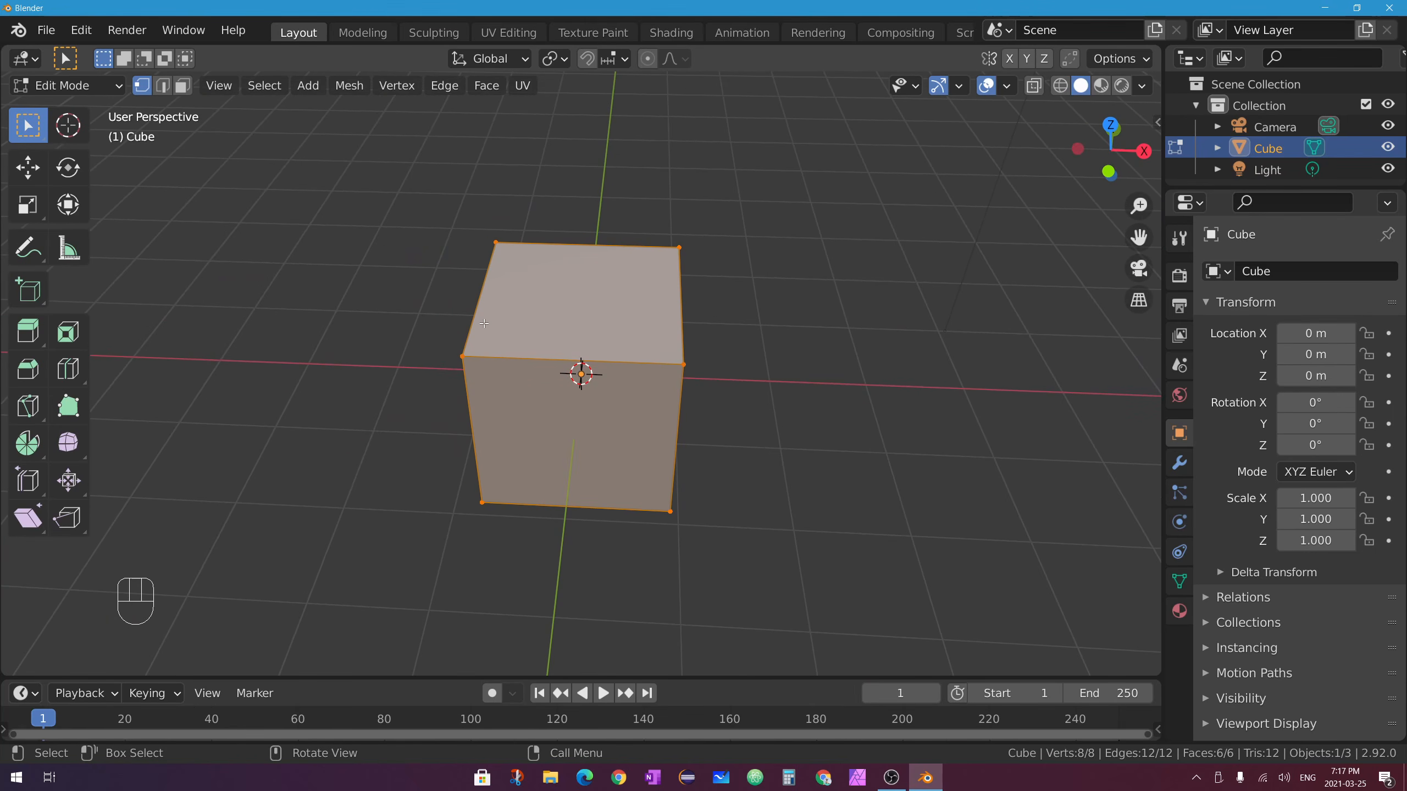
pyautogui.moveTo(683, 343); pyautogui.dragTo(559, 220, button='middle')
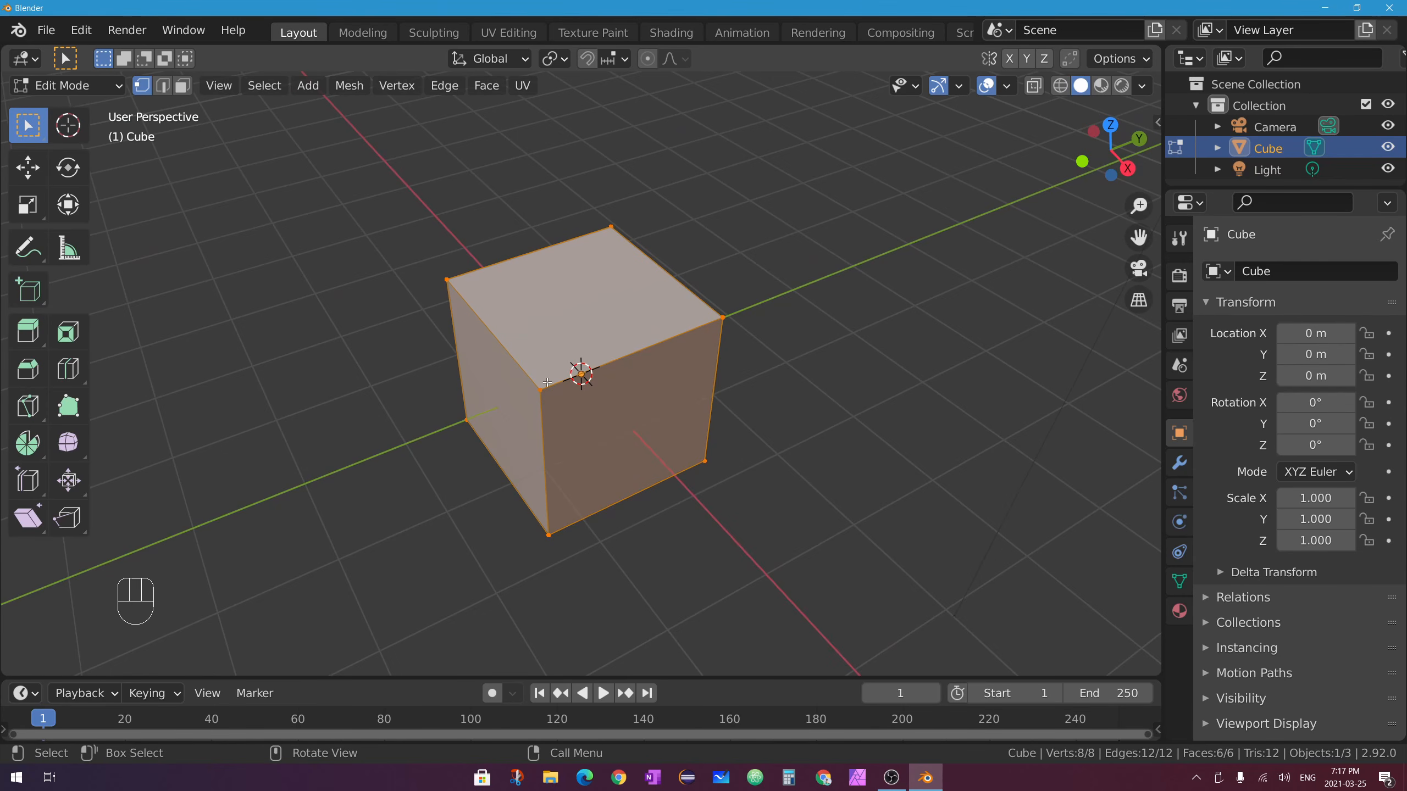
pyautogui.moveTo(741, 368); pyautogui.dragTo(762, 311, button='middle')
pyautogui.moveTo(610, 229); pyautogui.dragTo(763, 323, button='middle')
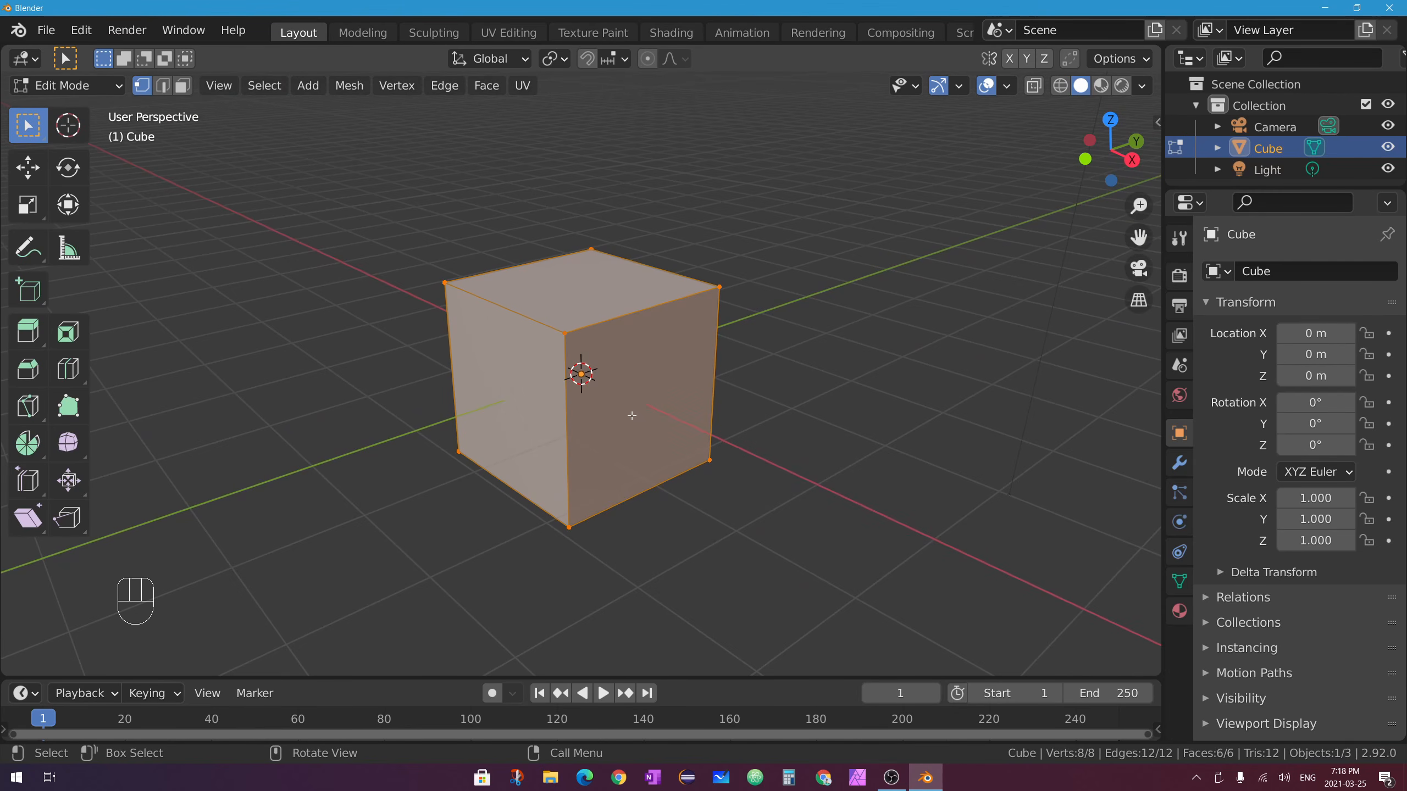
pyautogui.click(443, 283)
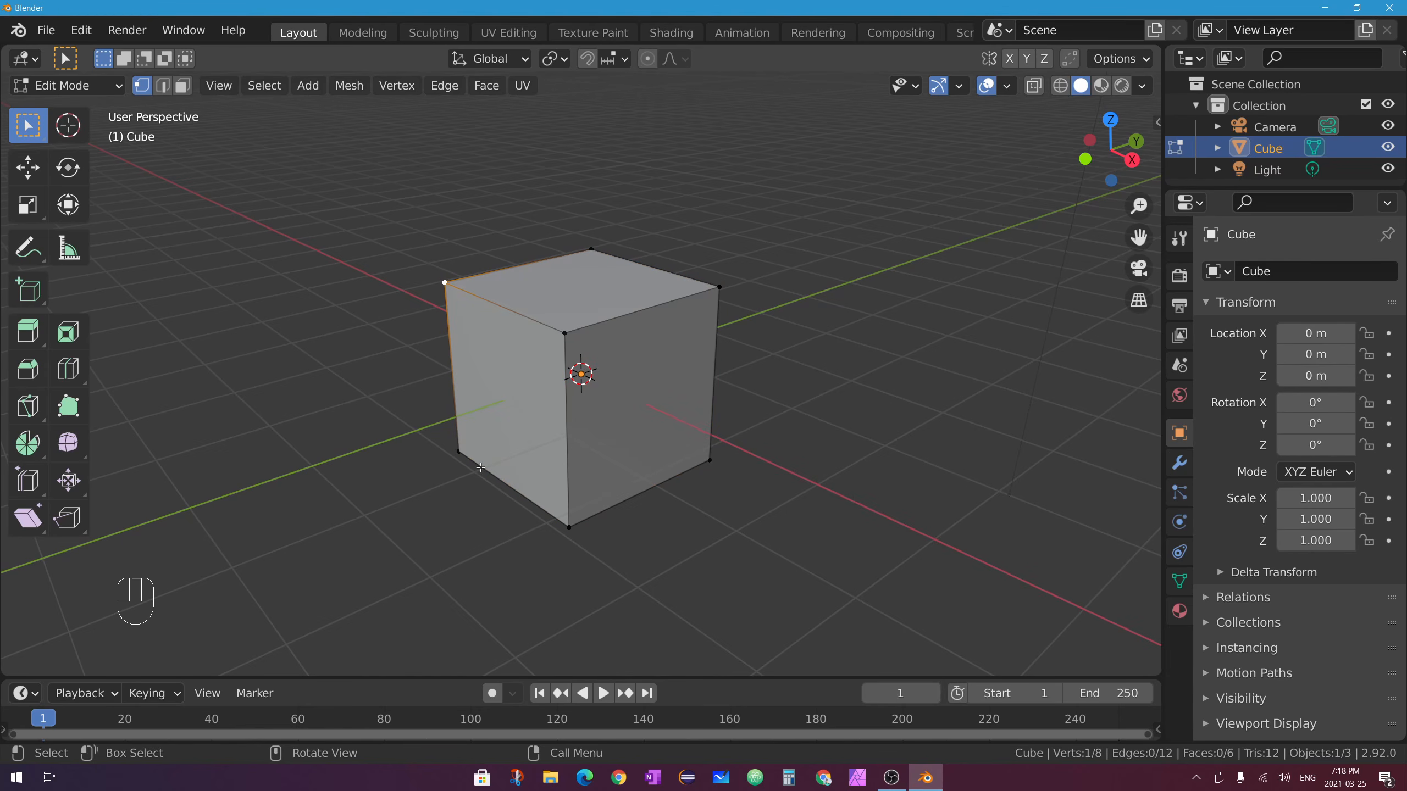
pyautogui.moveTo(753, 470); pyautogui.dragTo(661, 392, button='middle')
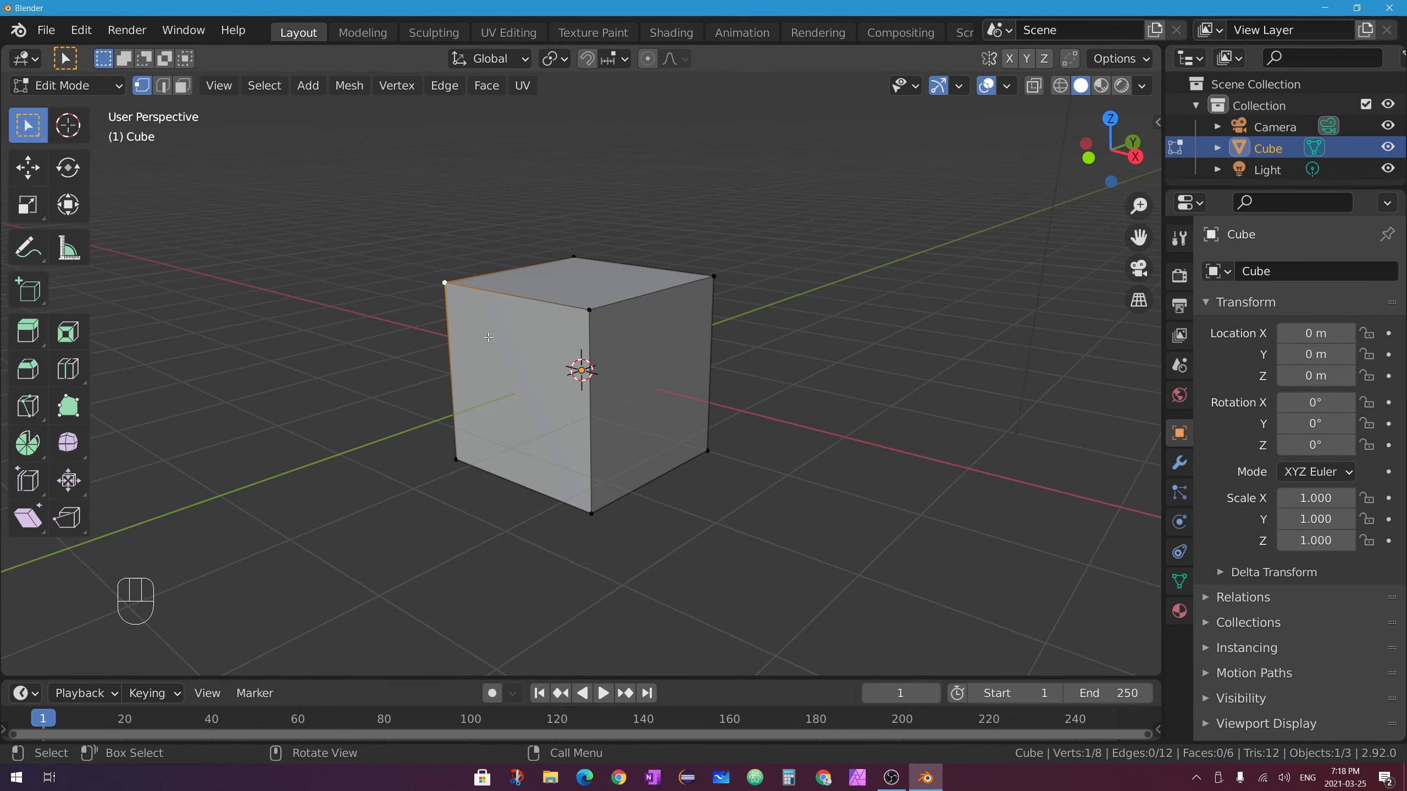
# Compare the right-click context menus in Edit and Object Mode, then switch to Face select mode.
pyautogui.rightClick(592, 311)
pyautogui.click(77, 86)
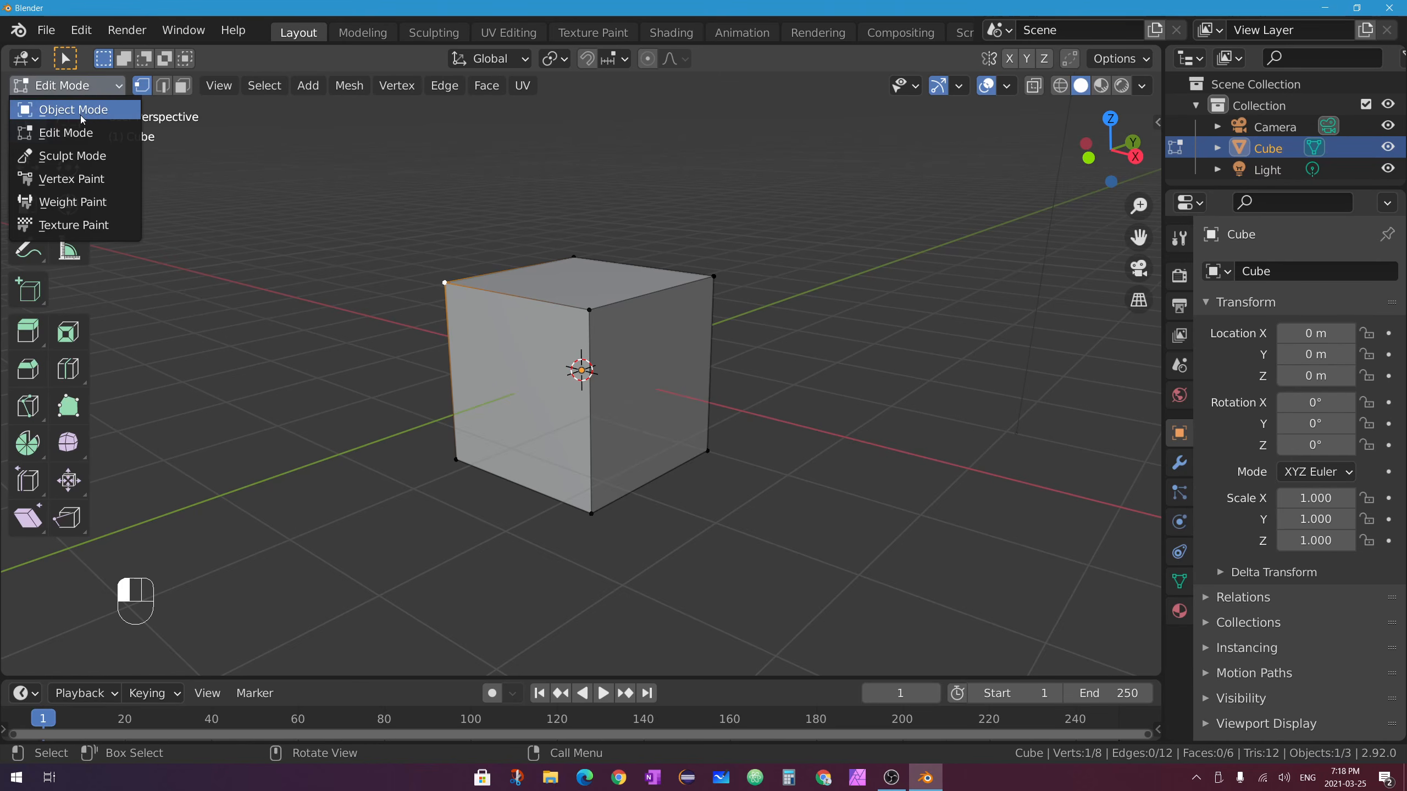
pyautogui.click(62, 113)
pyautogui.rightClick(590, 317)
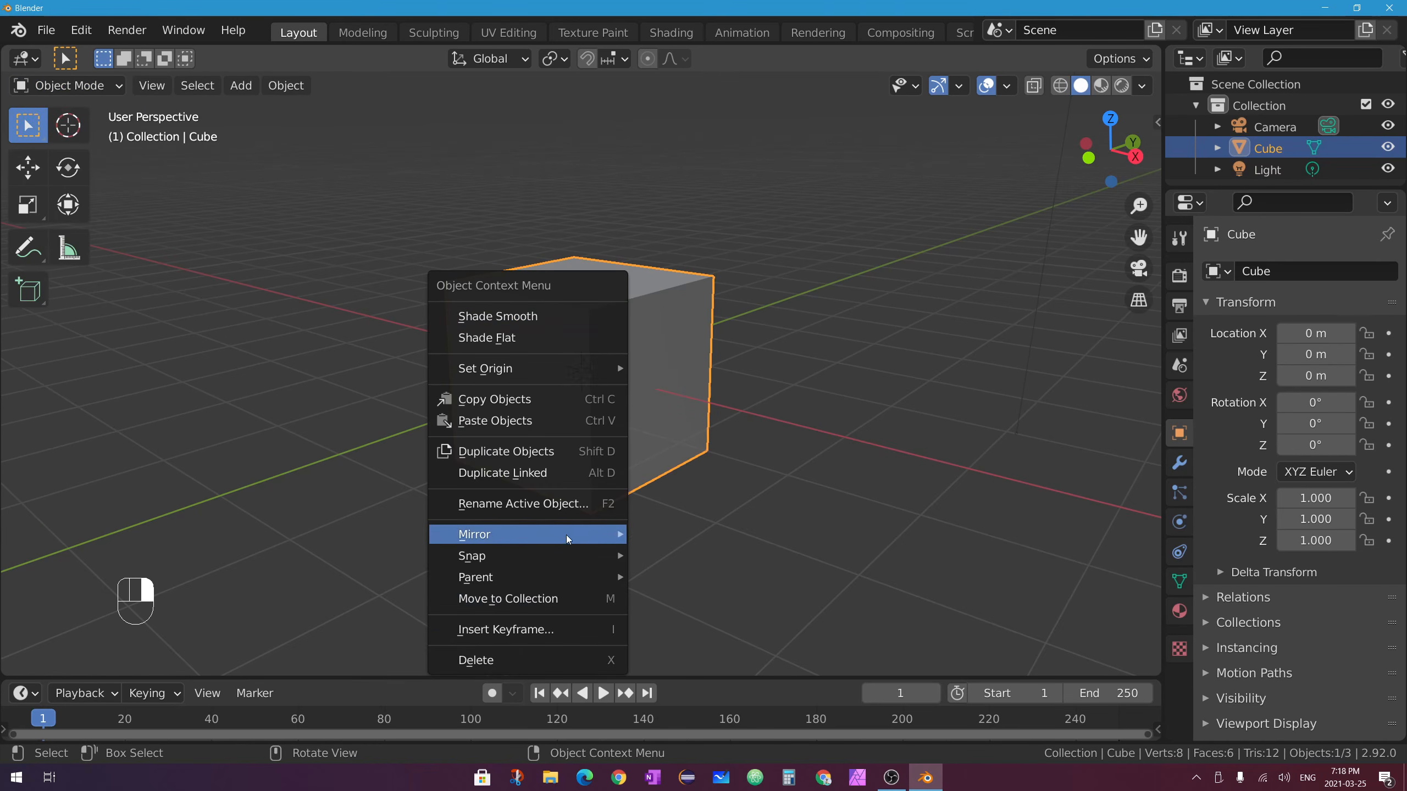
pyautogui.press('Tab')
pyautogui.rightClick(612, 312)
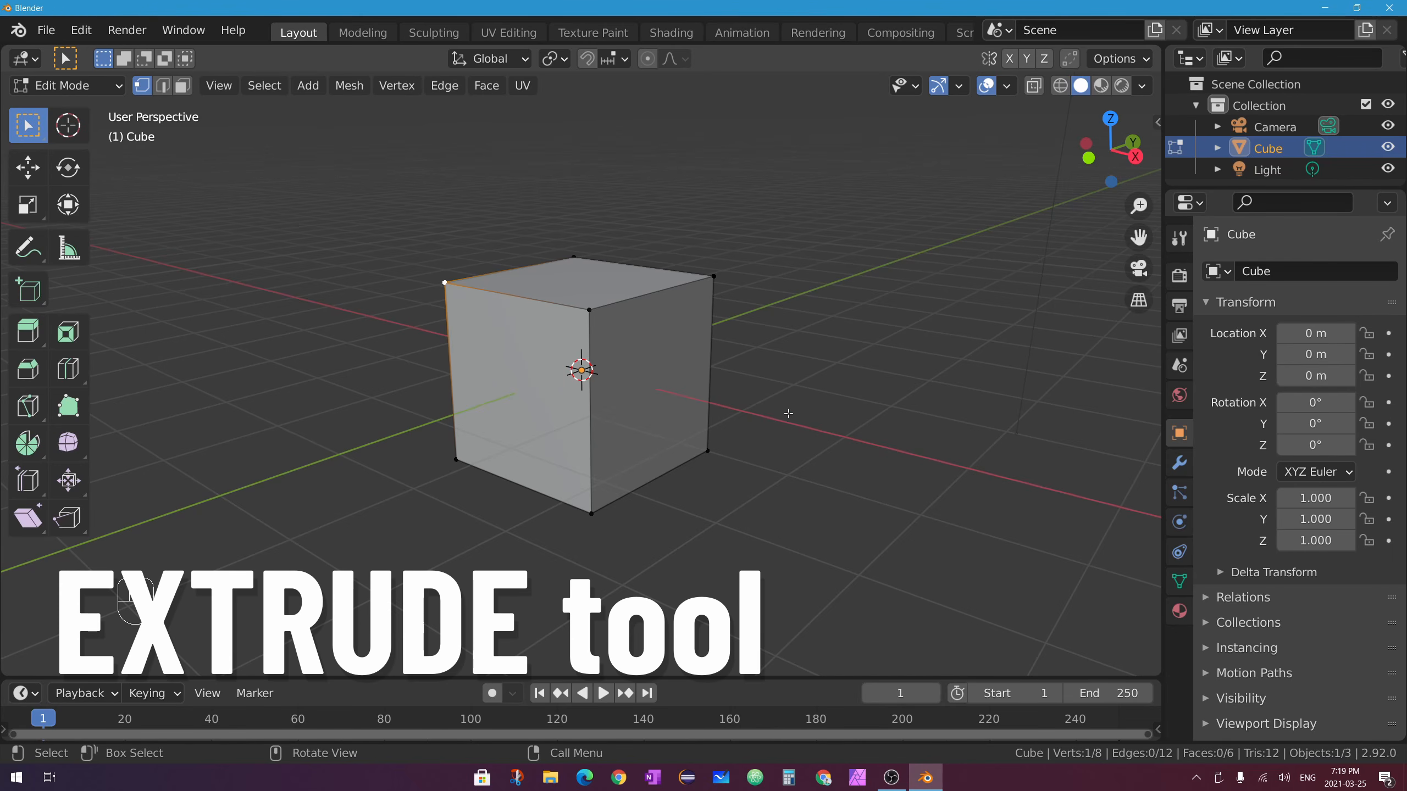
pyautogui.click(183, 84)
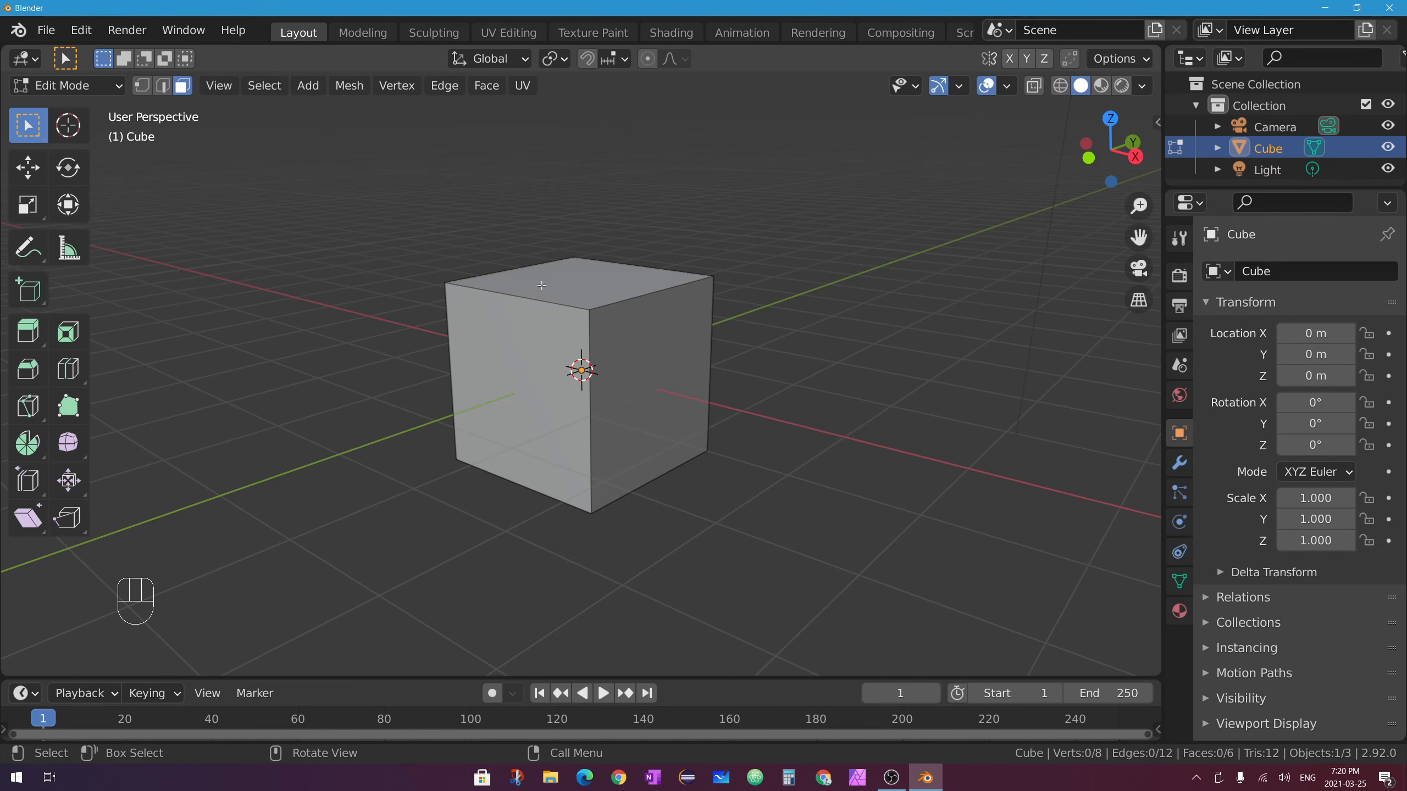
# With the Extrude Region tool, extrude the cube's right face outward into a second box.
pyautogui.click(29, 329)
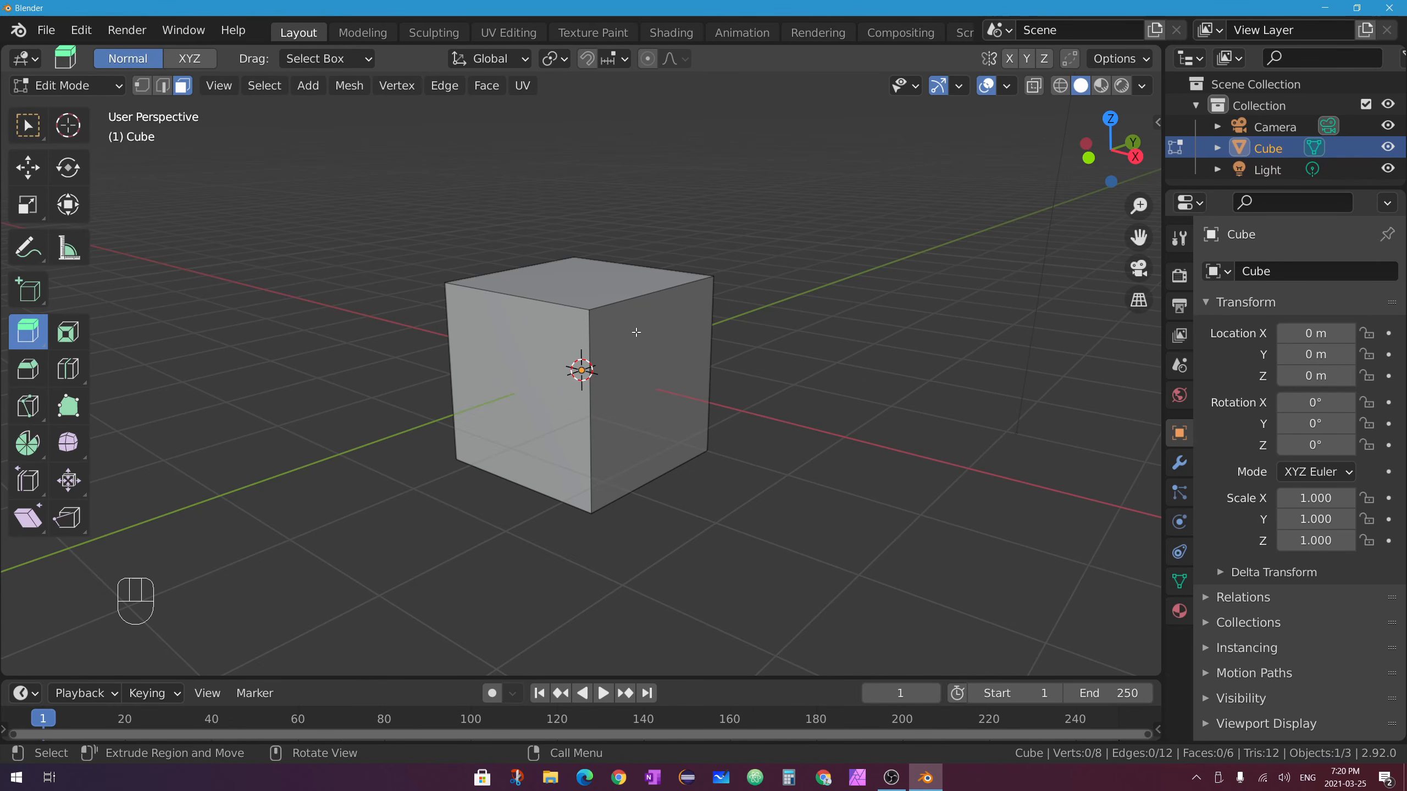
pyautogui.click(587, 284)
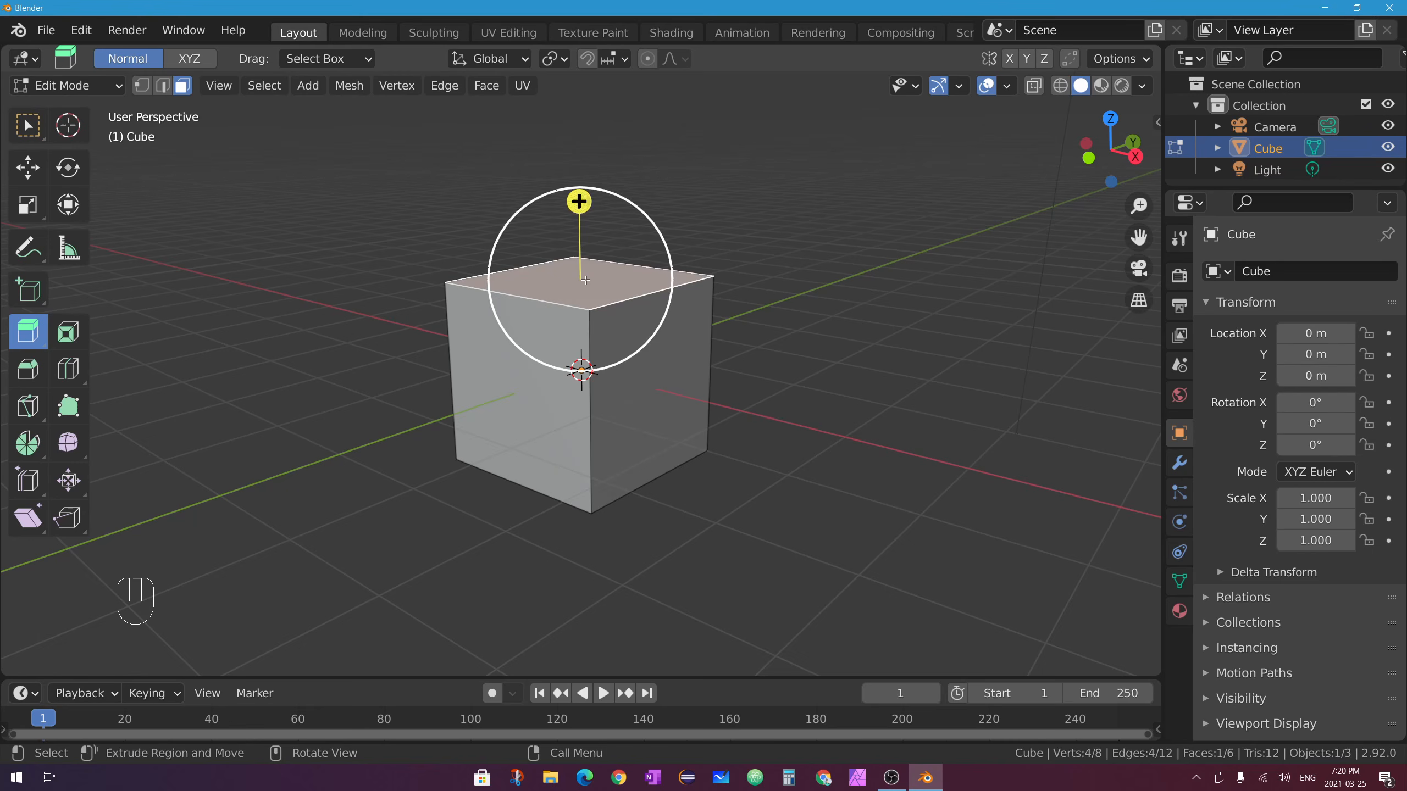
pyautogui.click(690, 386)
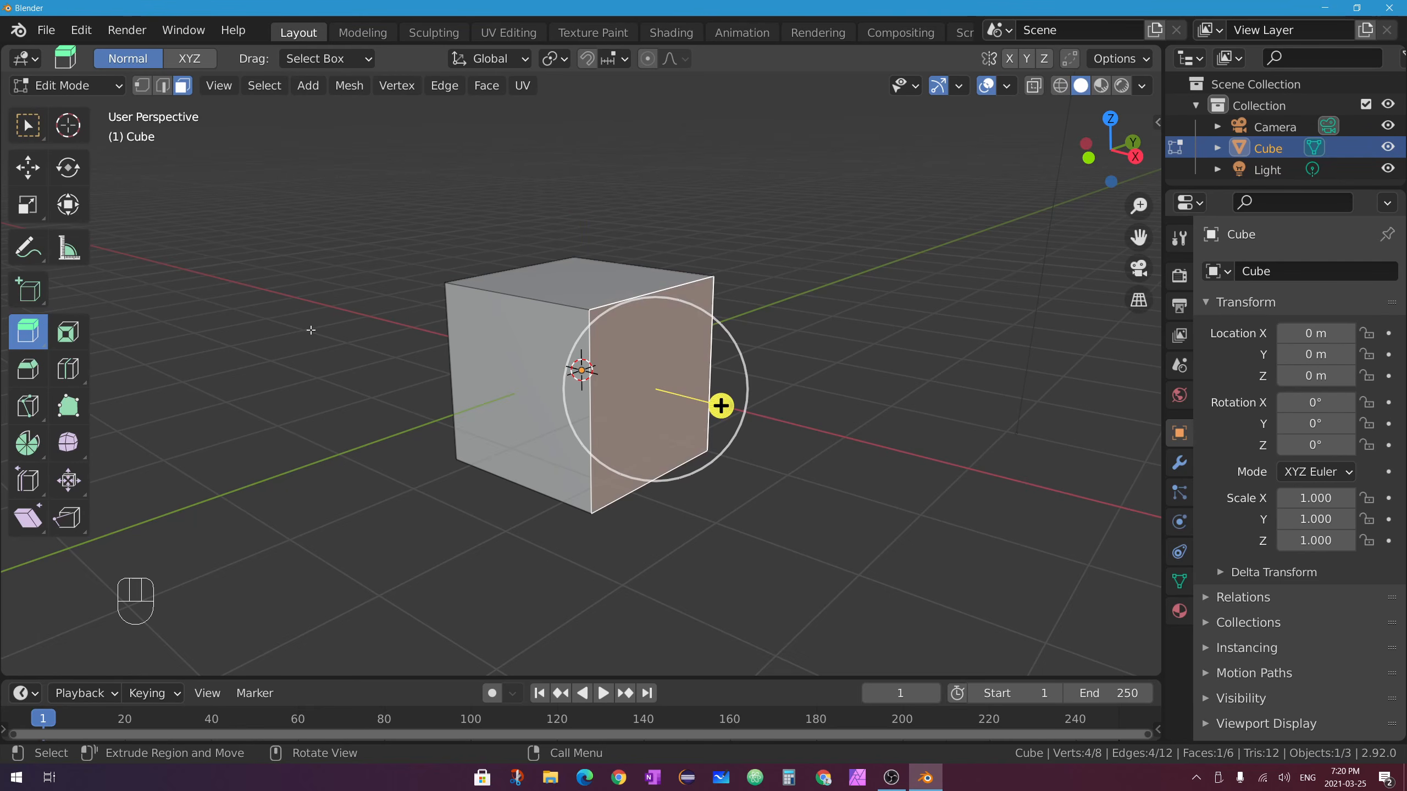
pyautogui.click(594, 291)
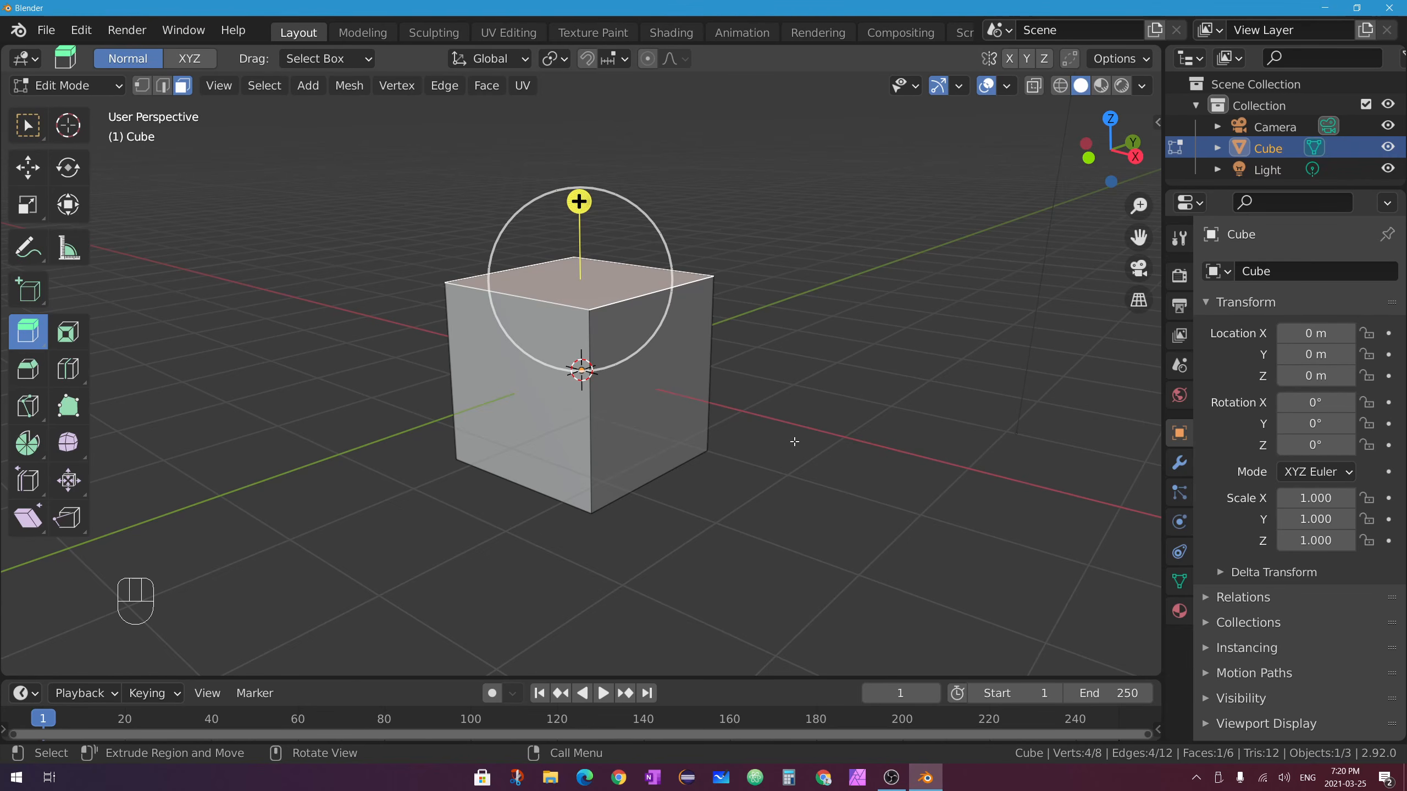
pyautogui.moveTo(1099, 145); pyautogui.dragTo(1073, 170)
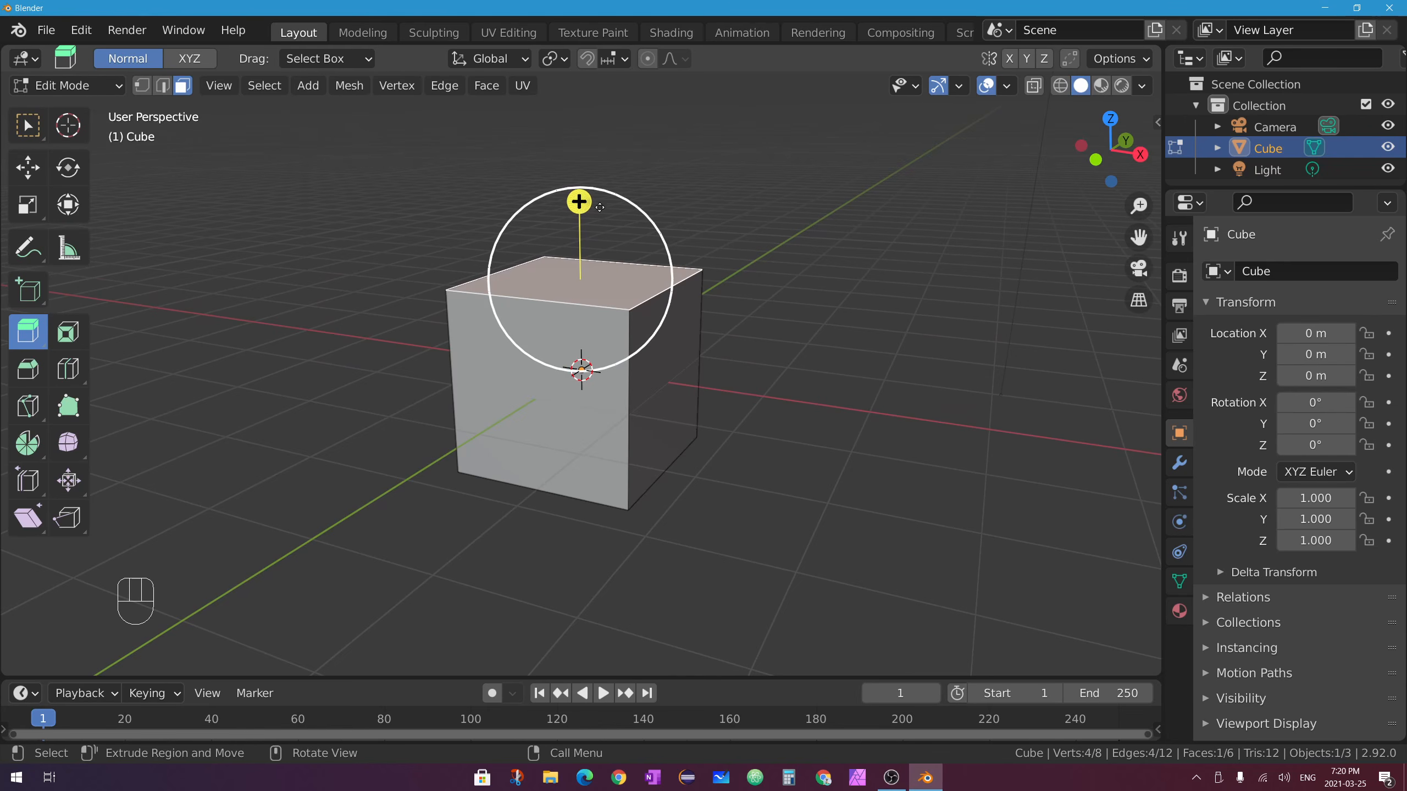
pyautogui.click(685, 343)
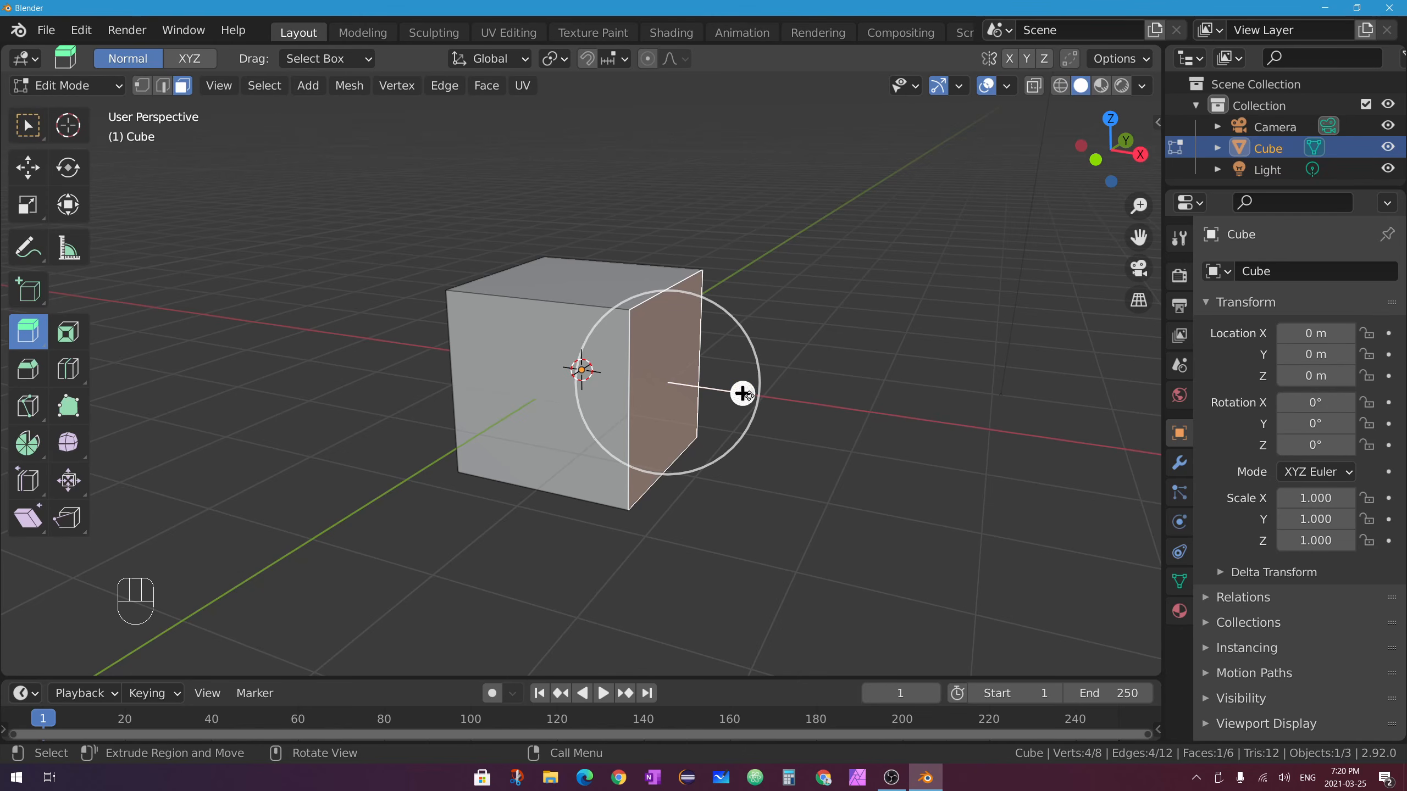
pyautogui.moveTo(743, 394); pyautogui.dragTo(925, 418)
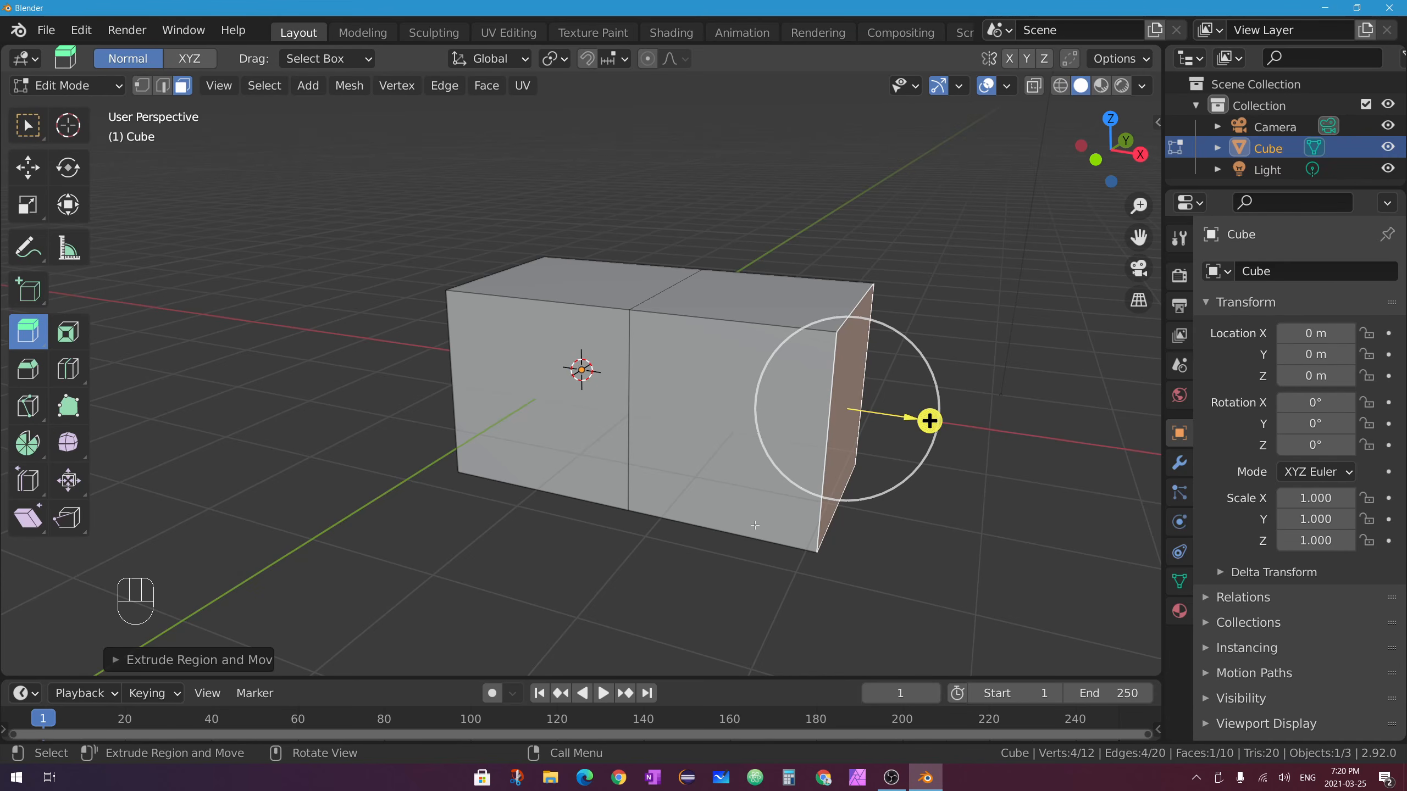
# Extrude the top faces of both boxes upward by one level.
pyautogui.click(770, 292)
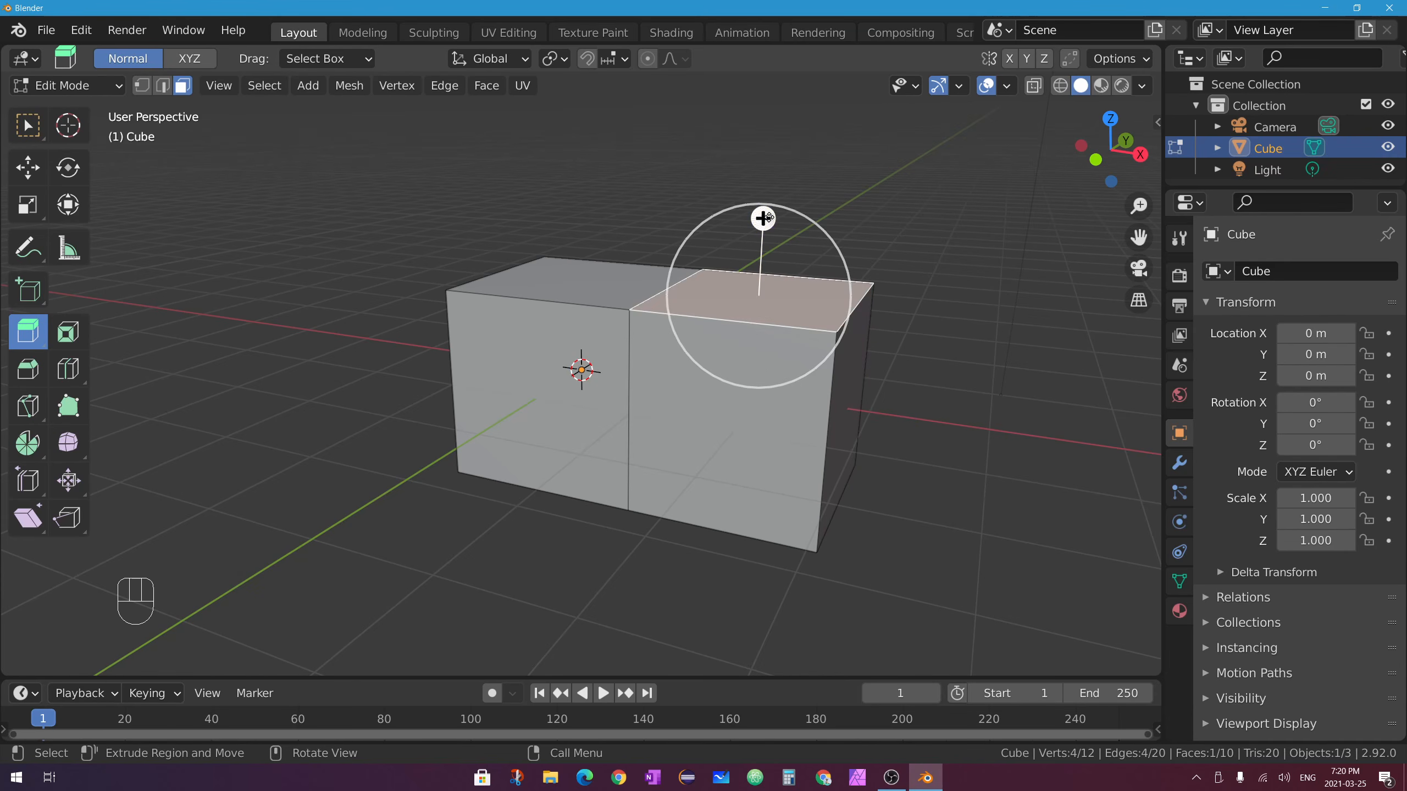
pyautogui.moveTo(763, 213); pyautogui.dragTo(764, 660)
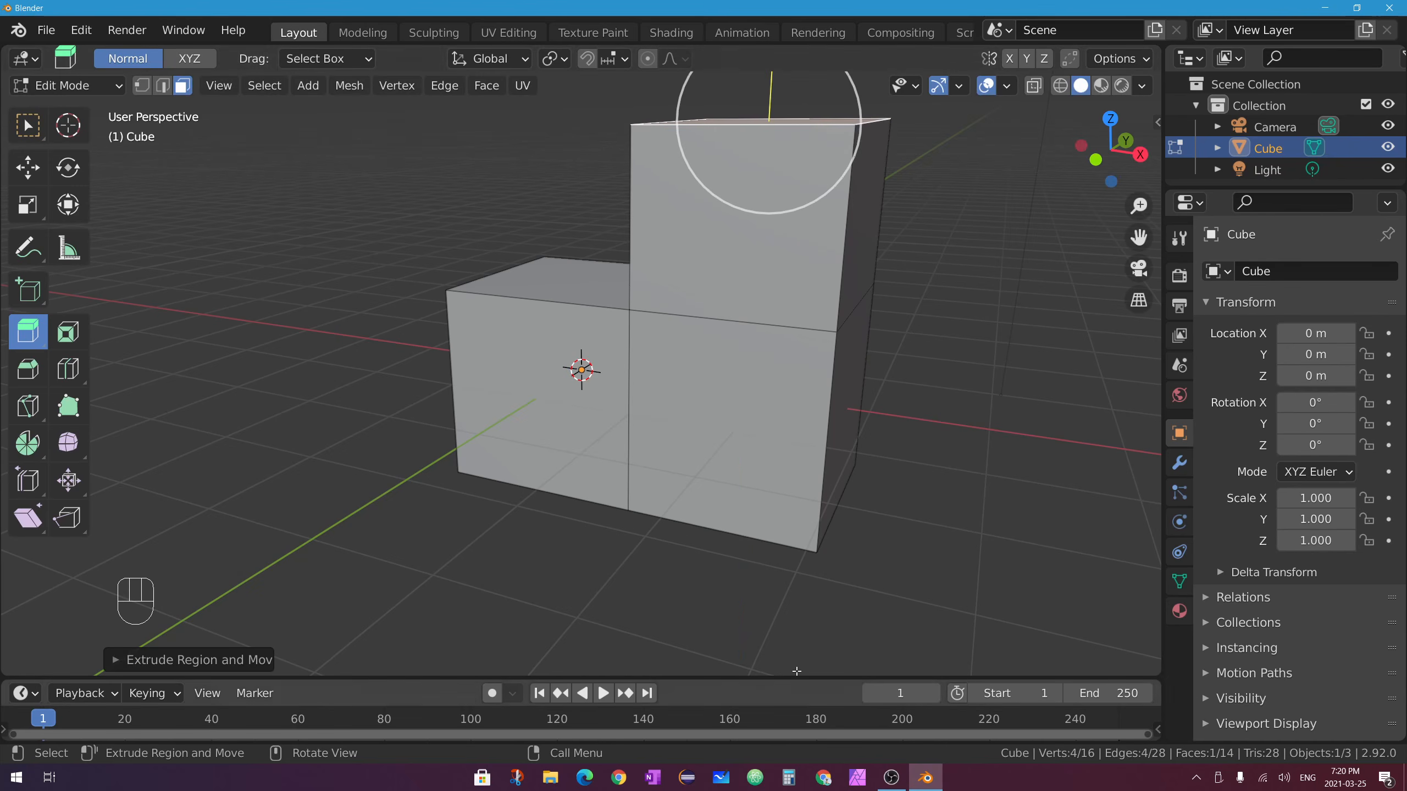
pyautogui.scroll(-2, 571, 320)
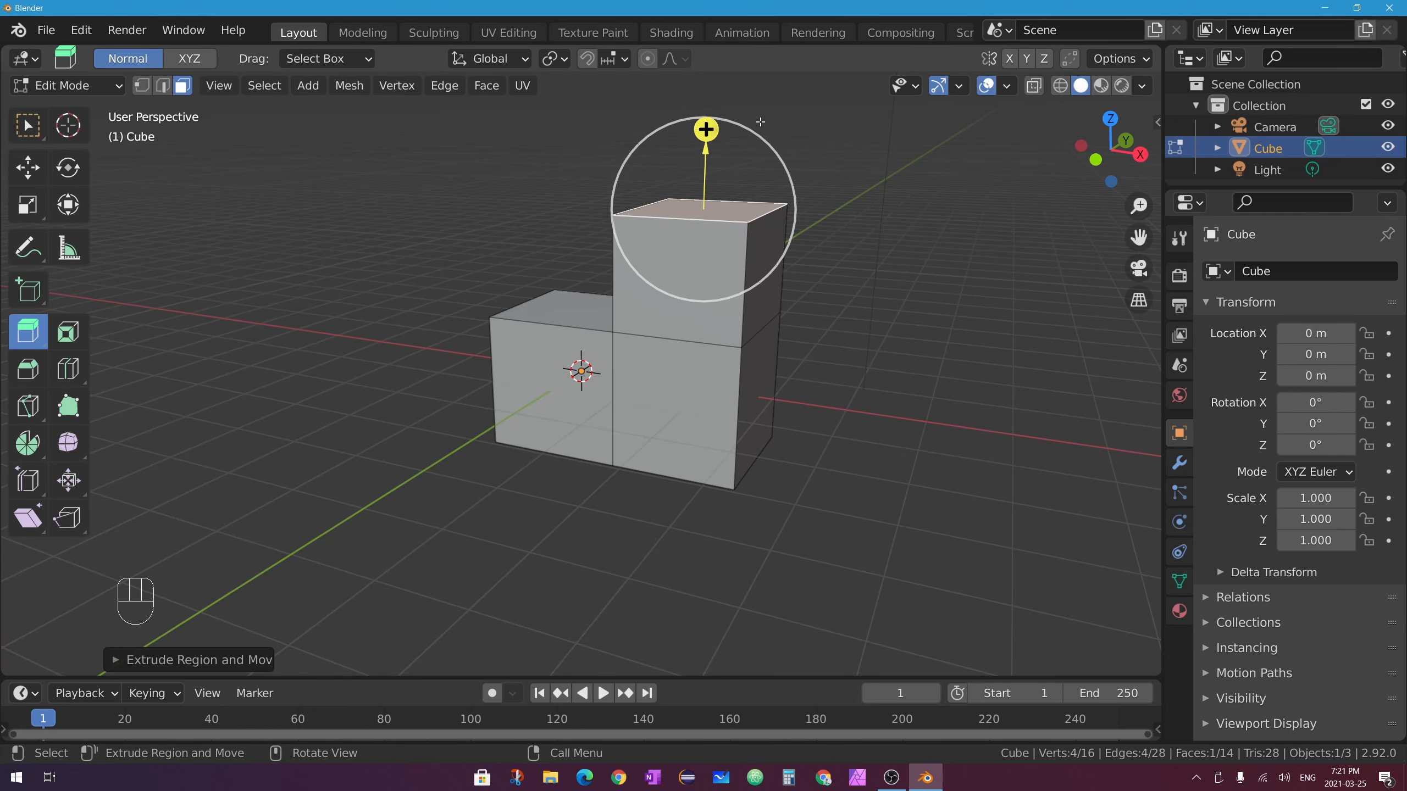
pyautogui.moveTo(598, 318); pyautogui.dragTo(728, 339, button='middle')
pyautogui.click(594, 314)
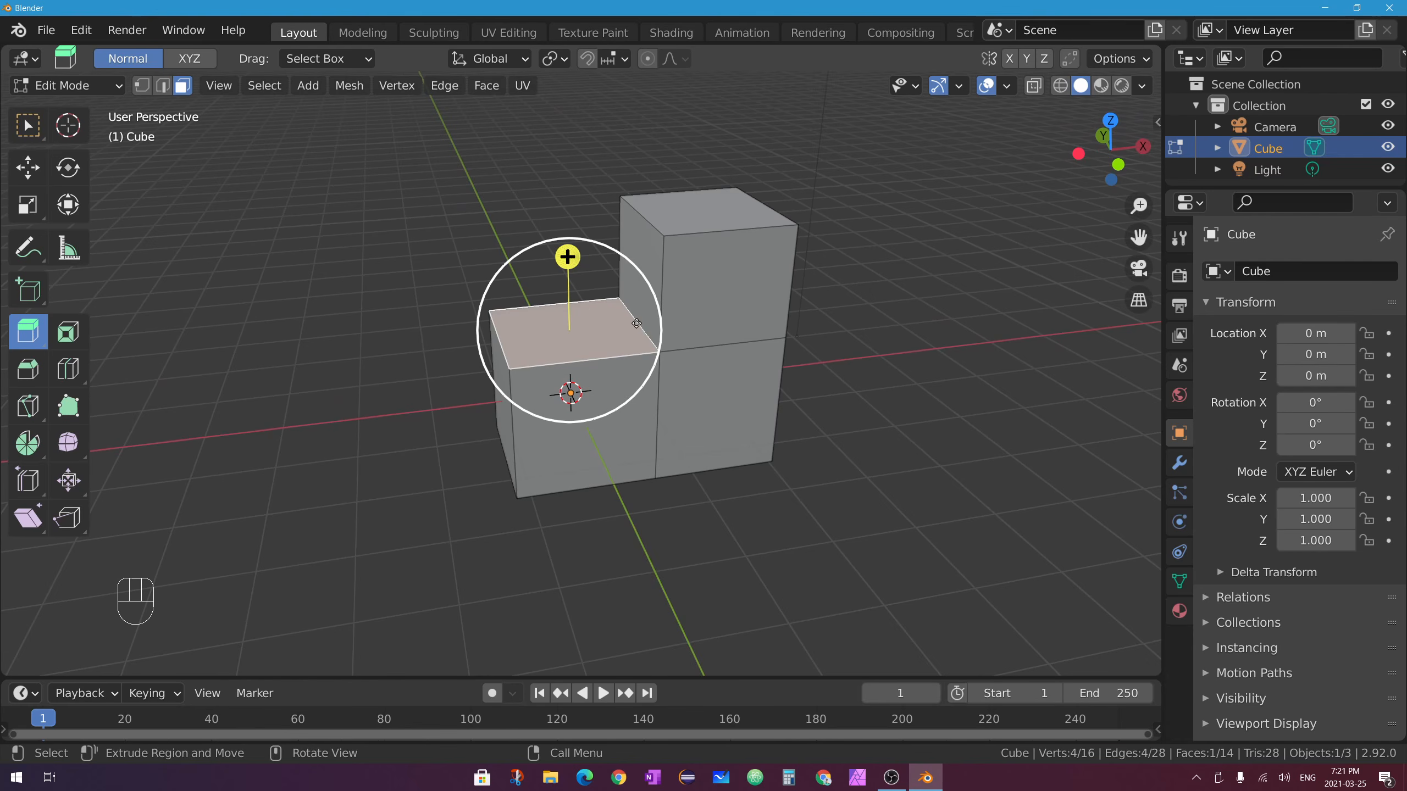
pyautogui.moveTo(568, 256); pyautogui.dragTo(568, 155)
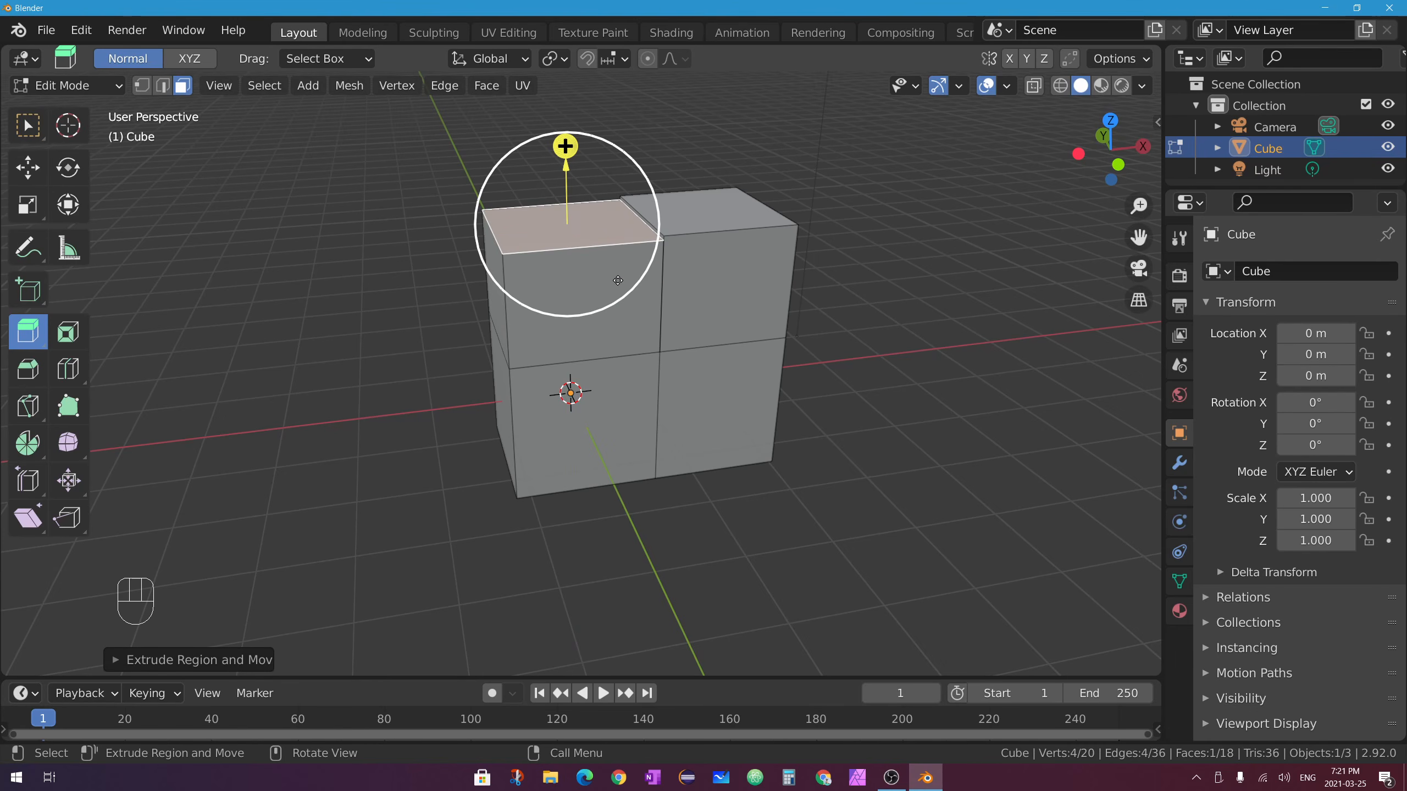
# Try sliding the raised face with the Move tool, undo it, and re-extrude the left top face upward.
pyautogui.click(24, 170)
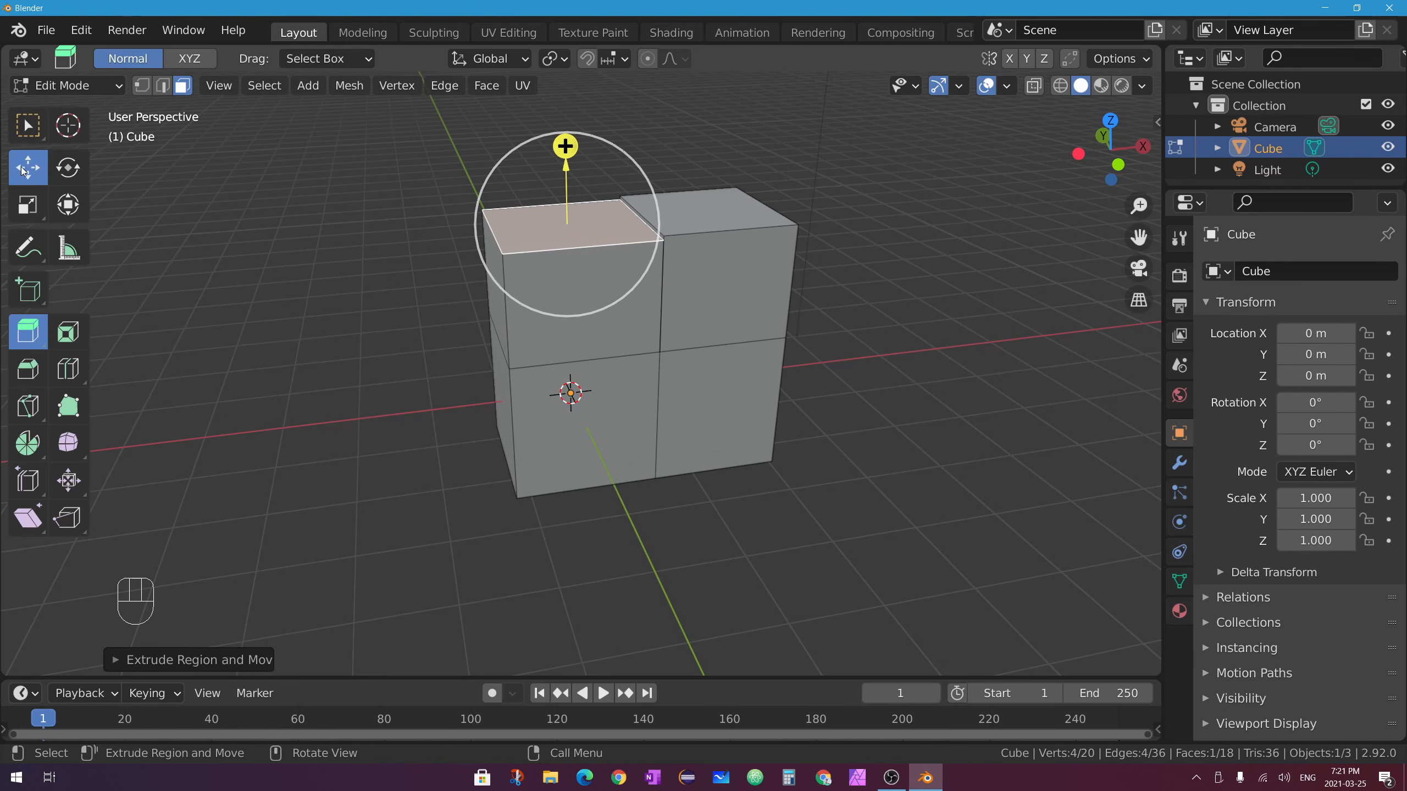
pyautogui.moveTo(643, 220); pyautogui.dragTo(554, 221)
pyautogui.moveTo(654, 253); pyautogui.dragTo(715, 253, button='middle')
pyautogui.click(599, 262)
pyautogui.click(651, 252)
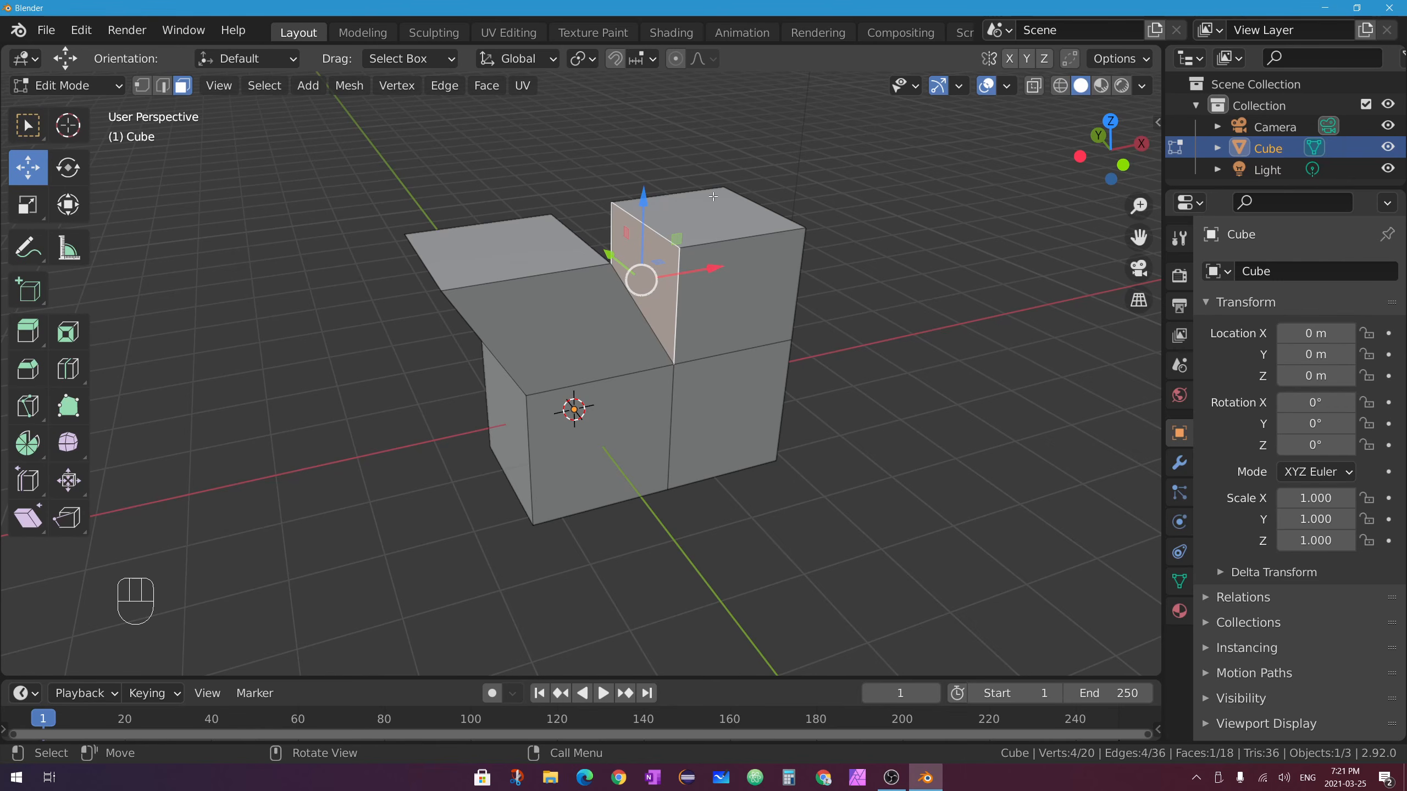
pyautogui.hotkey('ctrl', 'z')
pyautogui.hotkey('ctrl', 'z')
pyautogui.hotkey('ctrl', 'z')
pyautogui.hotkey('ctrl', 'z')
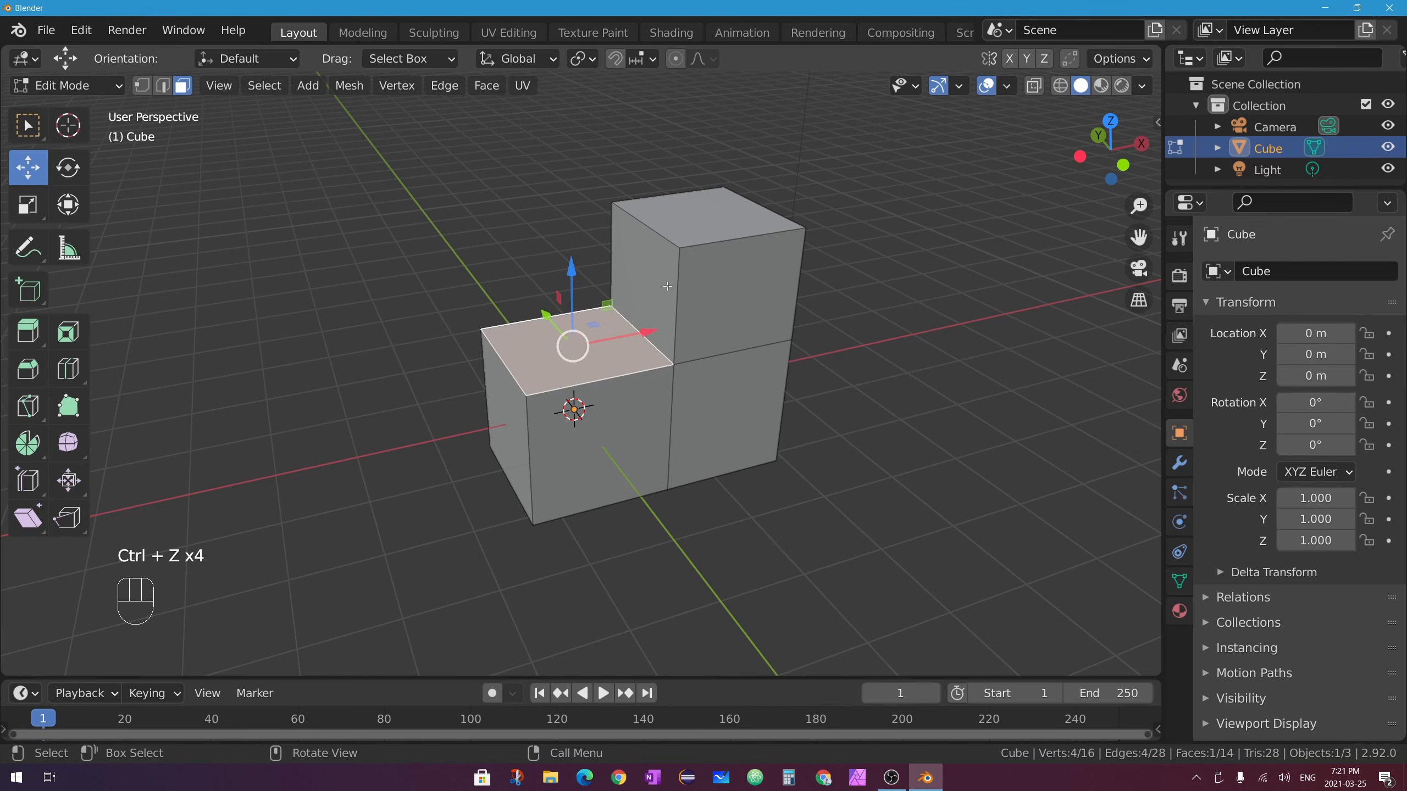
pyautogui.click(27, 330)
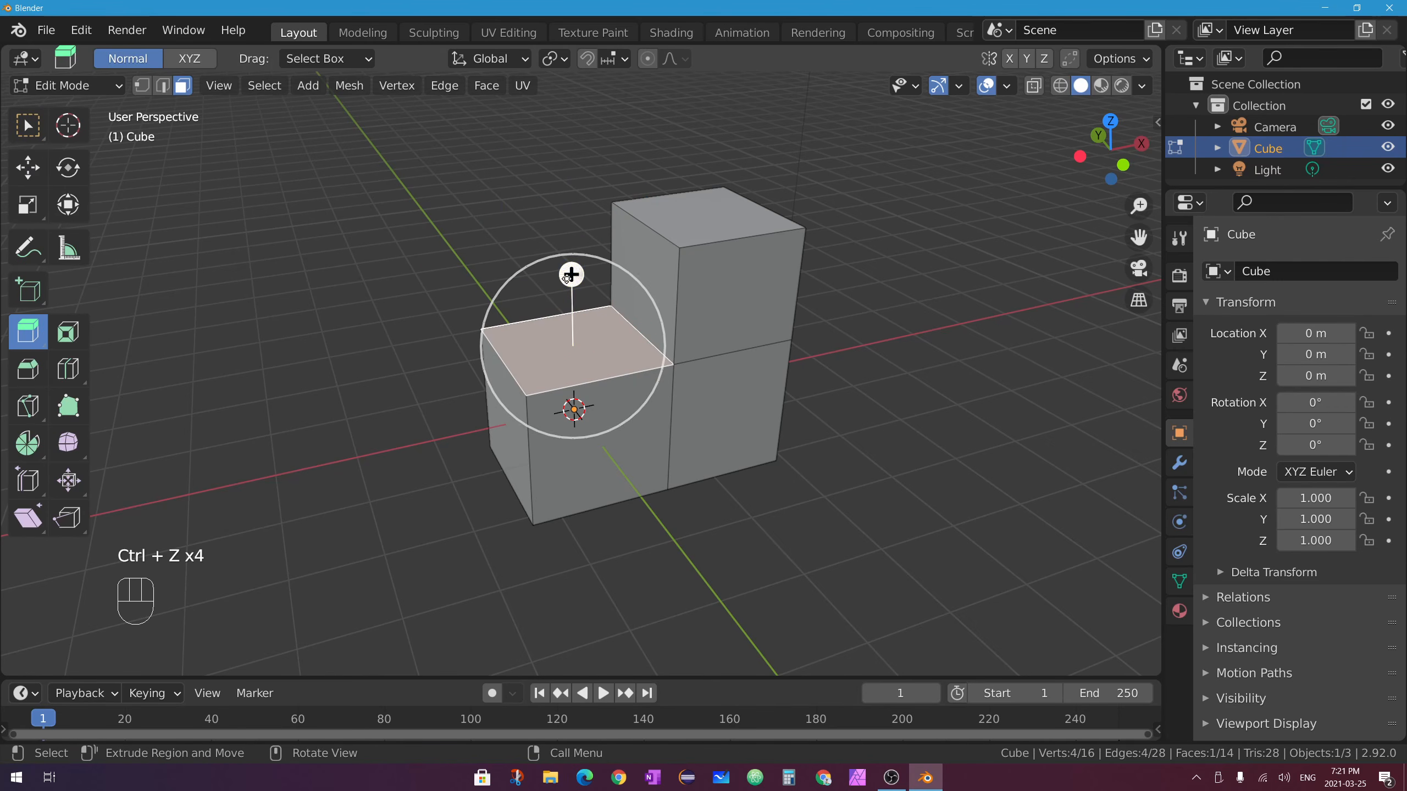
pyautogui.moveTo(566, 277); pyautogui.dragTo(569, 158)
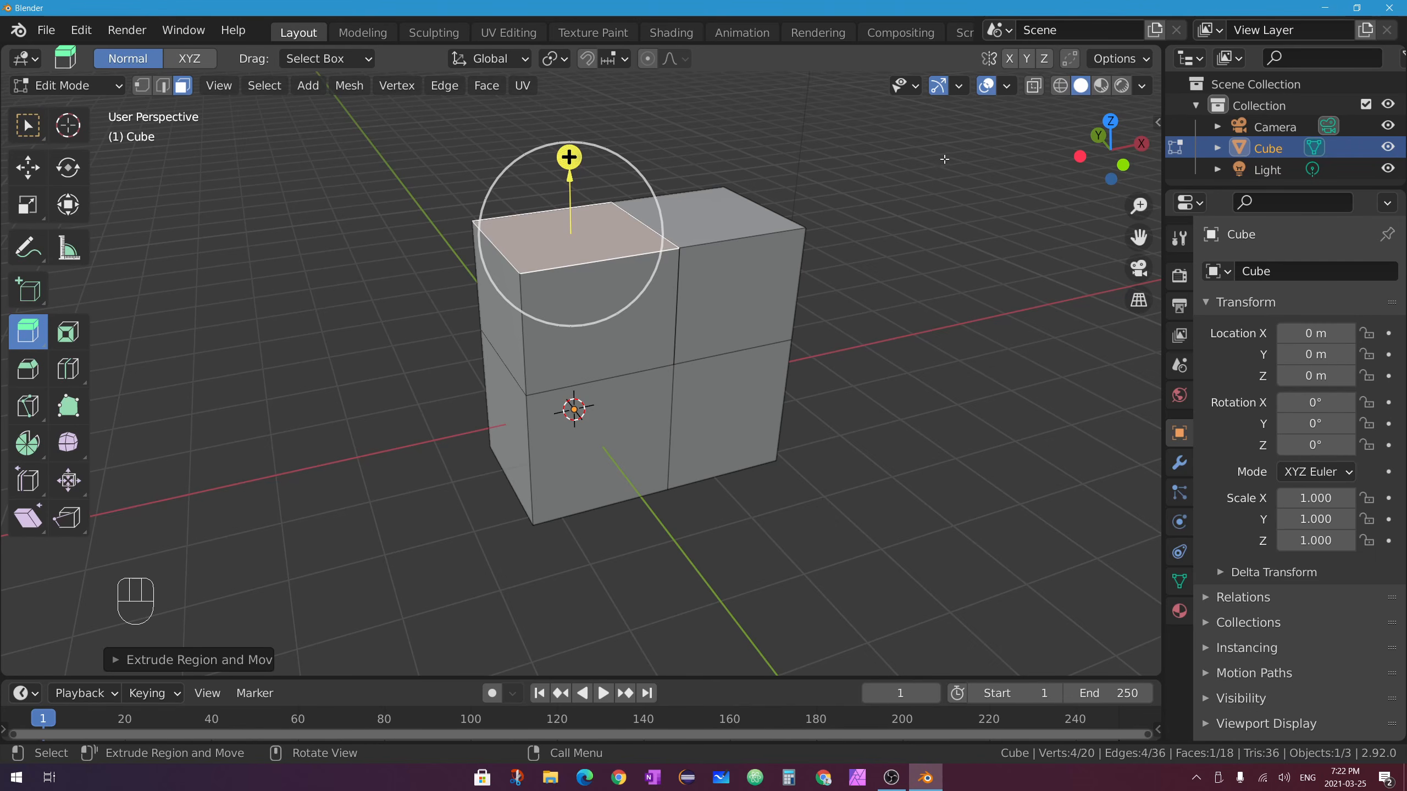
# Turn on X-ray to inspect the mesh, then undo the last three extrusions.
pyautogui.click(1040, 87)
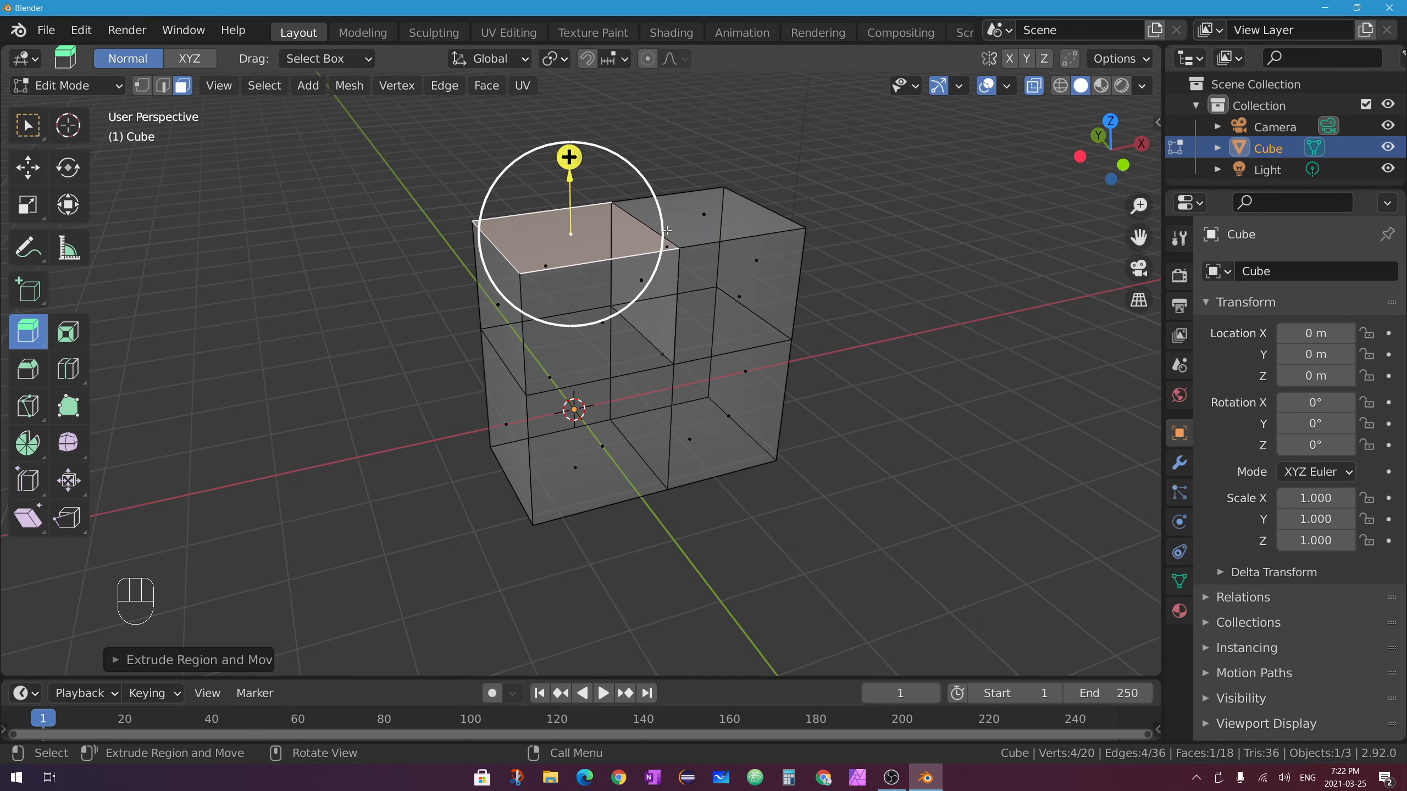
pyautogui.scroll(3, 504, 225)
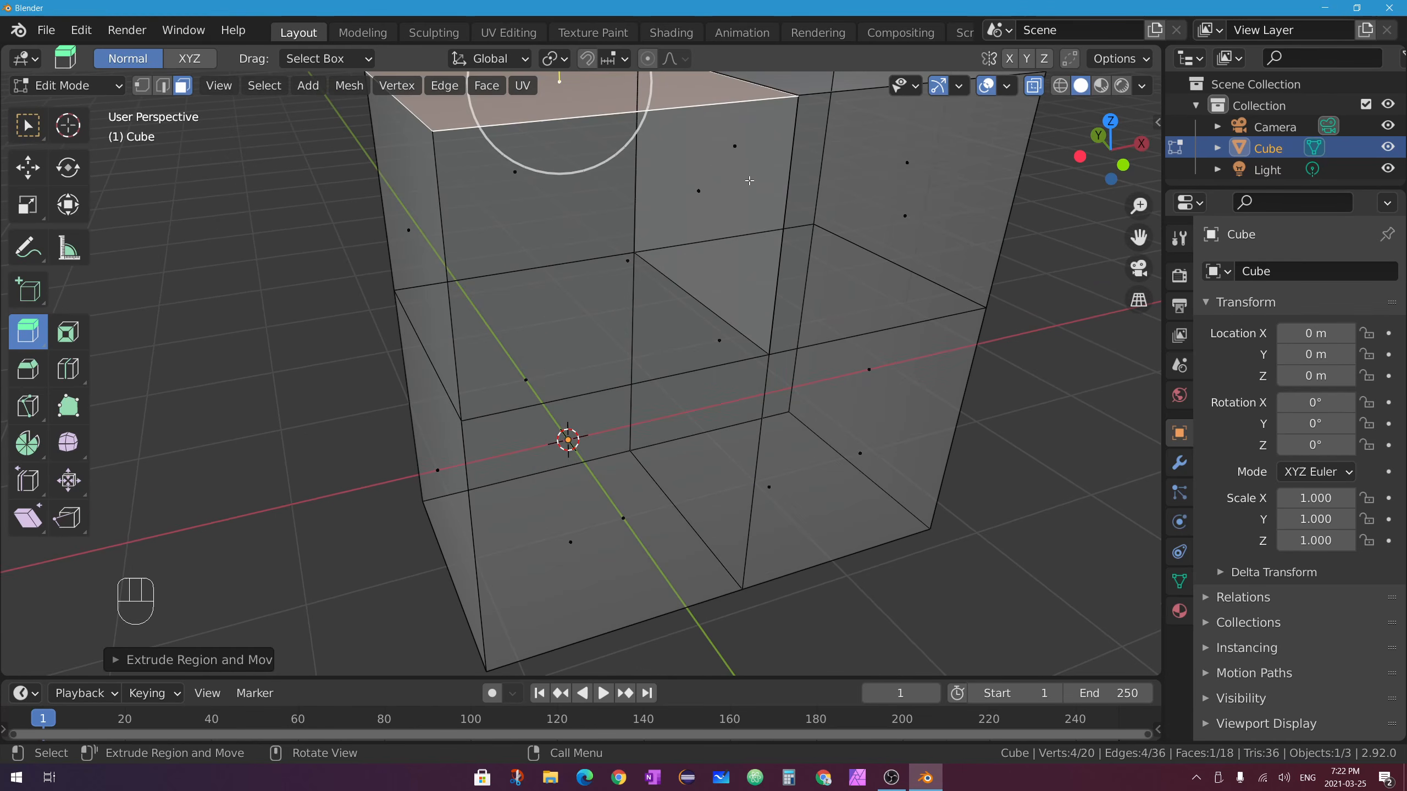
pyautogui.scroll(-2, 169, 117)
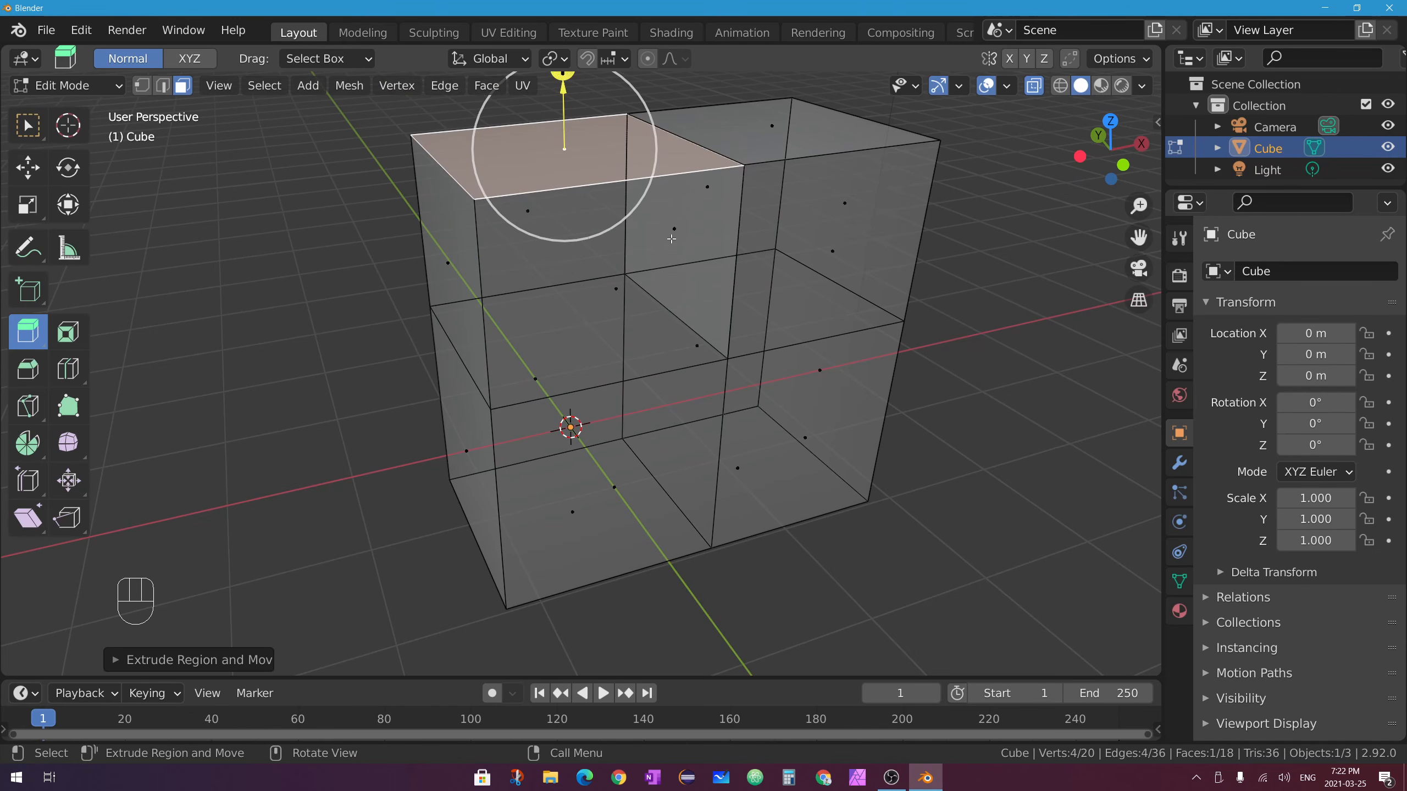
pyautogui.moveTo(734, 285); pyautogui.dragTo(689, 272, button='middle')
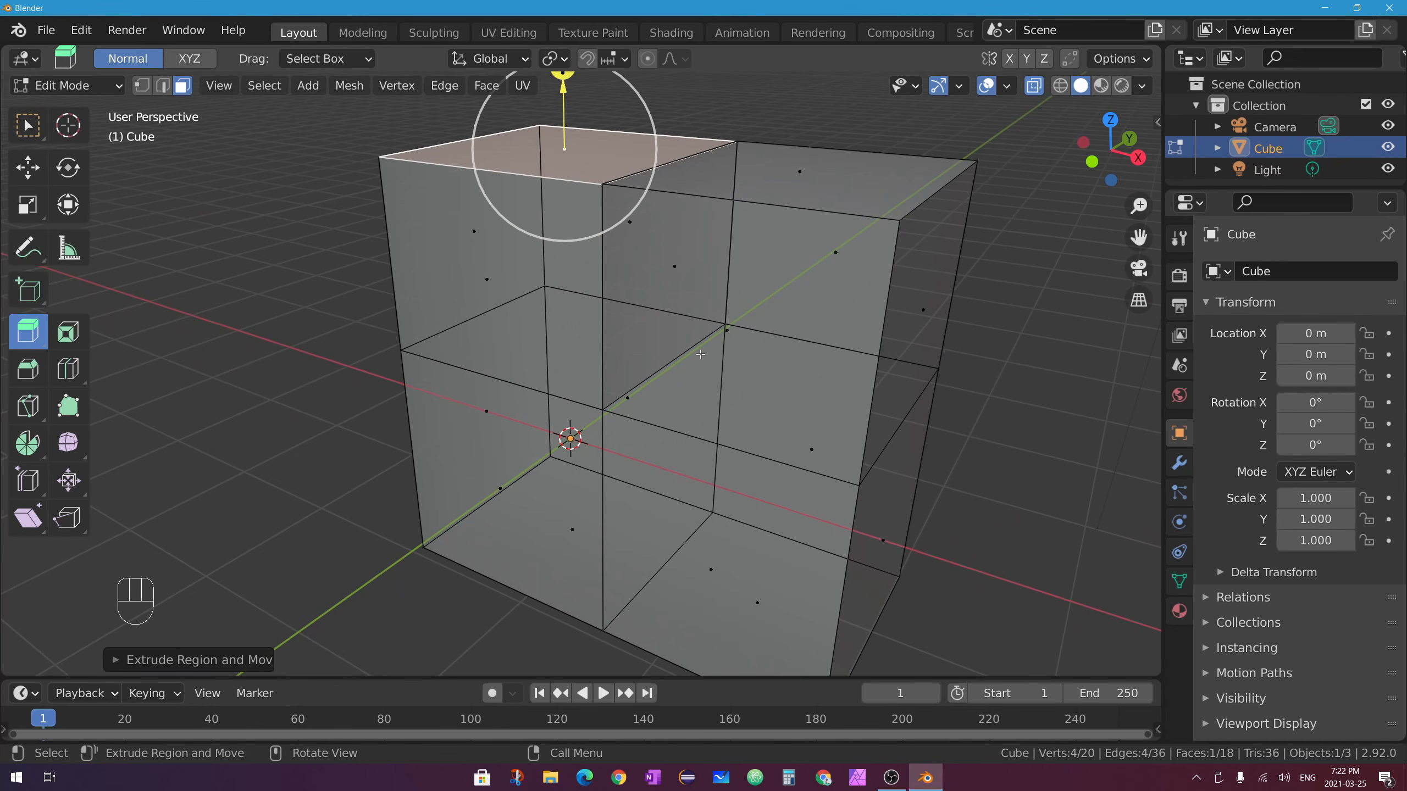
pyautogui.moveTo(700, 354); pyautogui.dragTo(766, 198, button='middle')
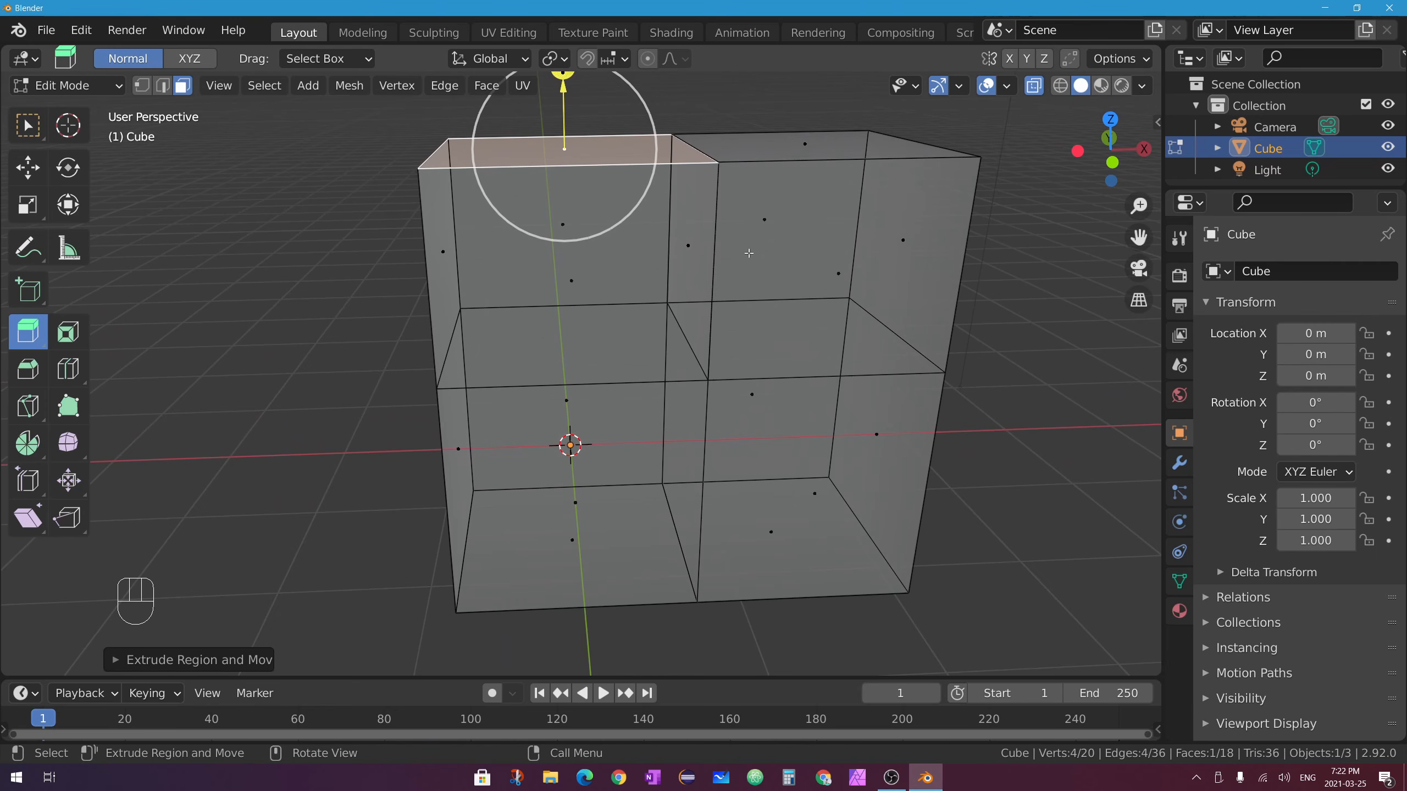
pyautogui.hotkey('ctrl', 'z')
pyautogui.hotkey('ctrl', 'z')
pyautogui.hotkey('ctrl', 'z')
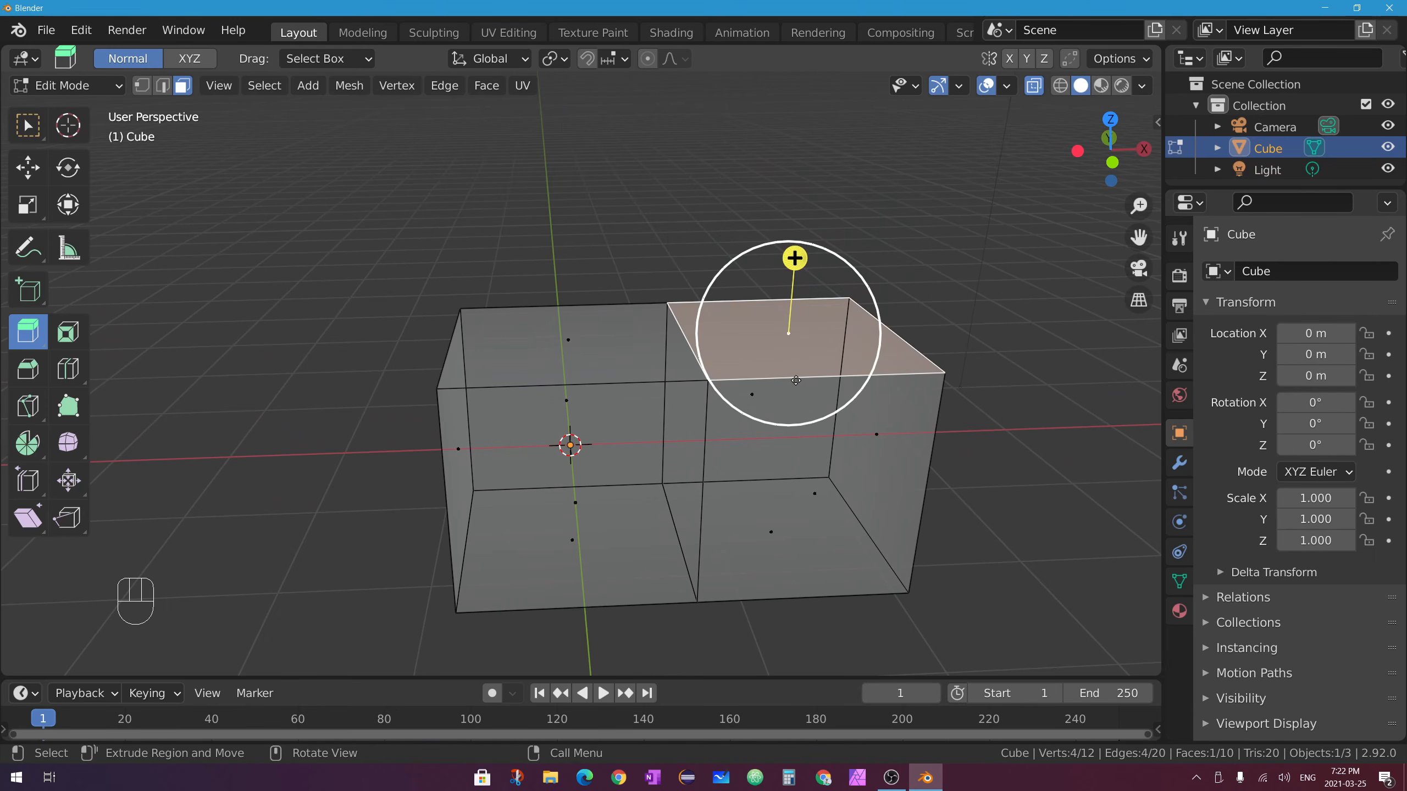
pyautogui.click(1035, 86)
pyautogui.moveTo(703, 330); pyautogui.dragTo(692, 350, button='middle')
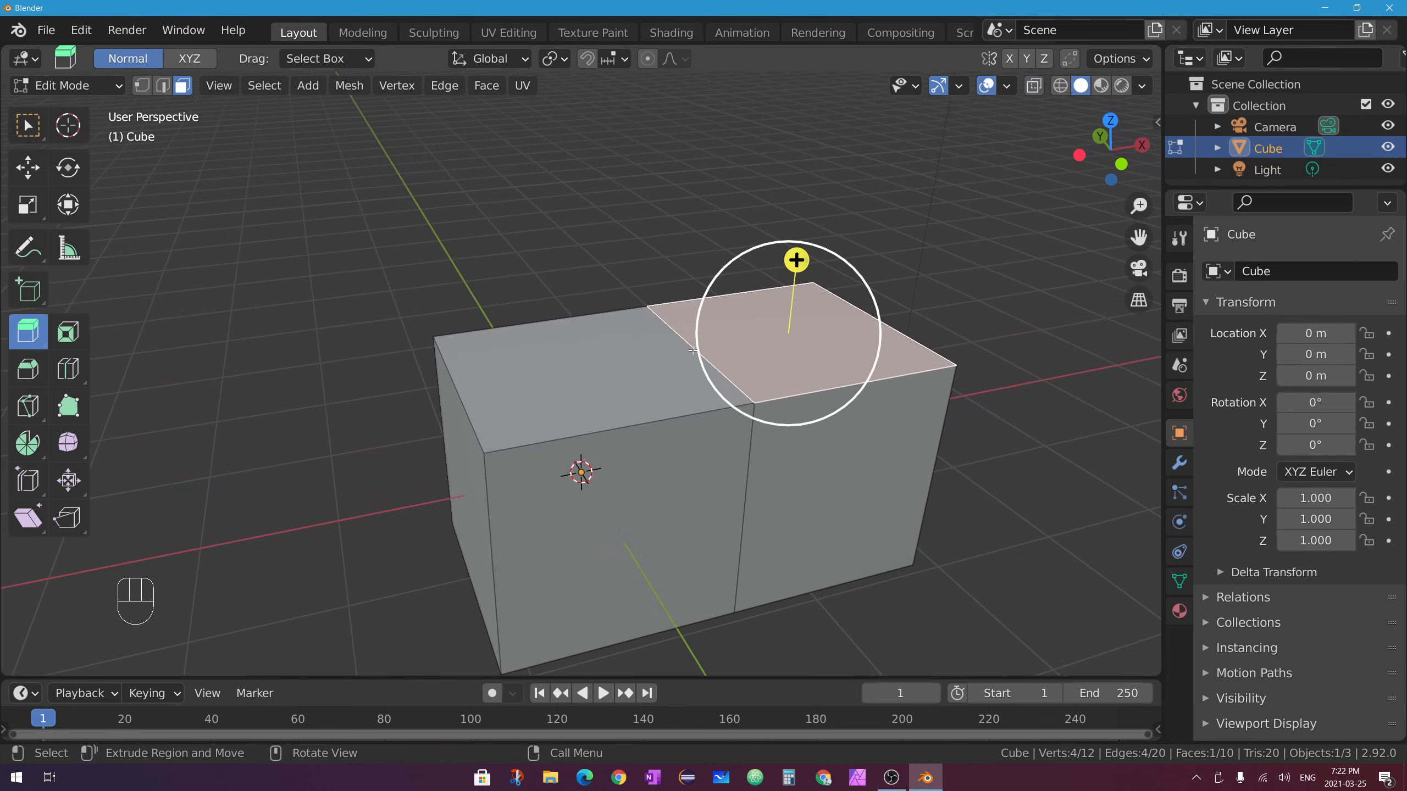
pyautogui.keyDown('shift'); pyautogui.click(587, 365); pyautogui.keyUp('shift')
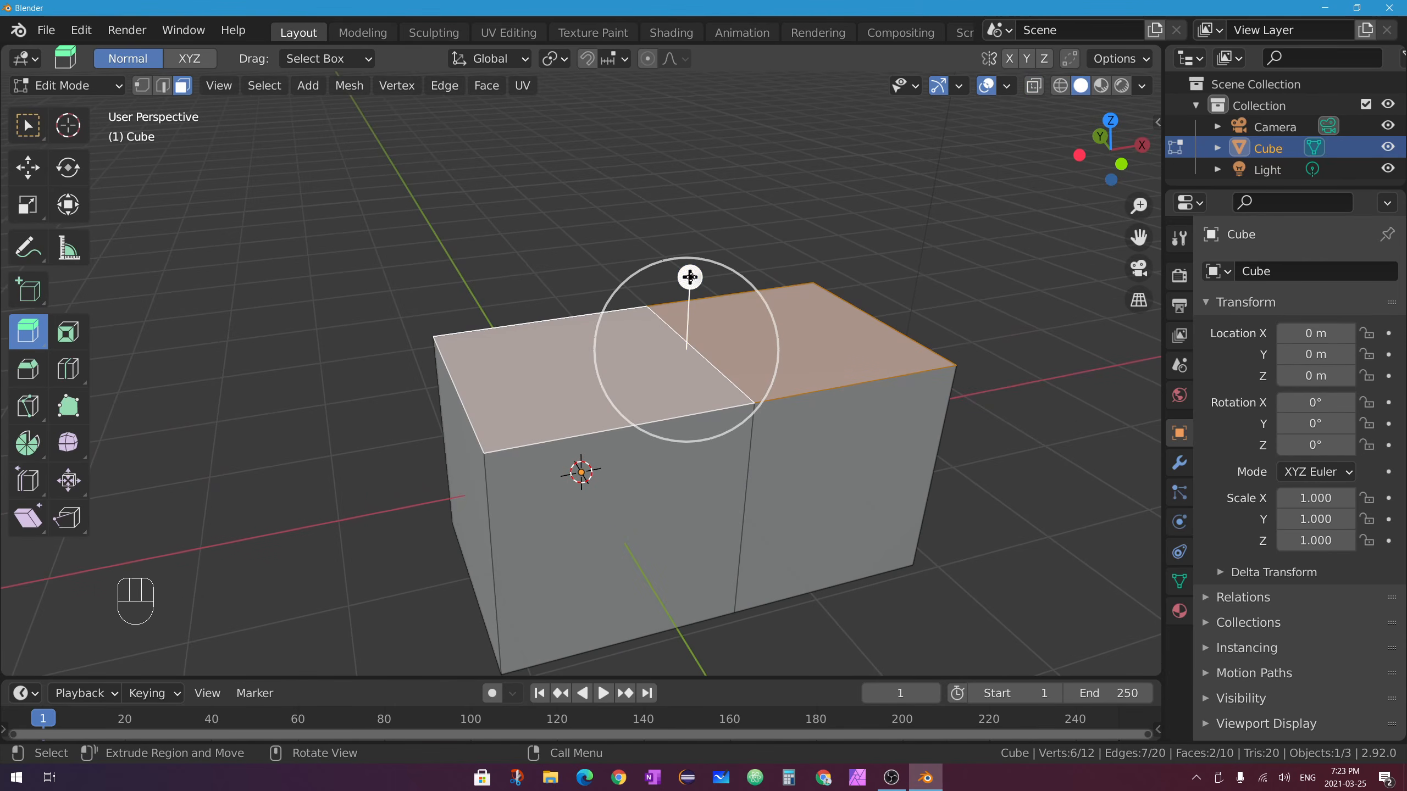
pyautogui.moveTo(689, 277); pyautogui.dragTo(710, 123)
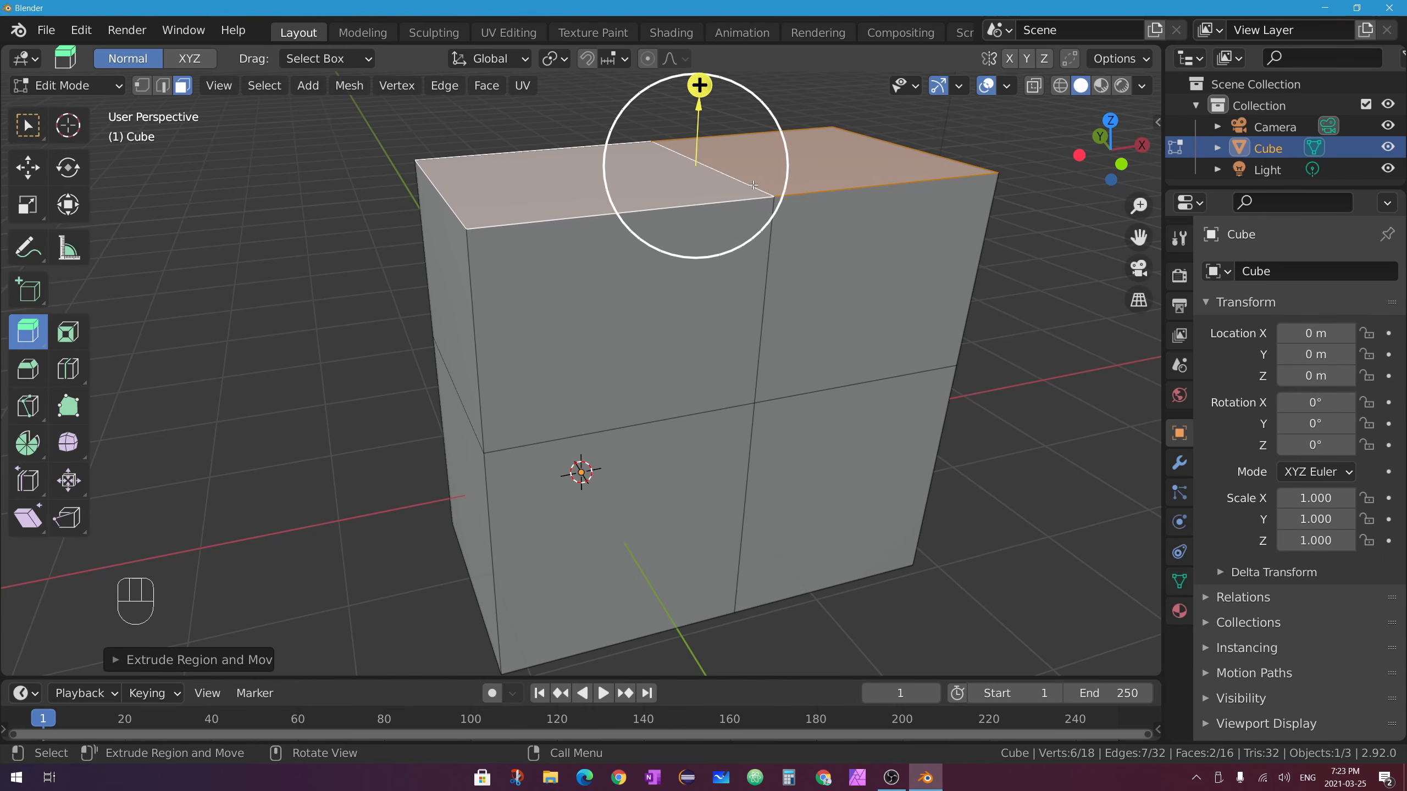
pyautogui.click(1033, 87)
pyautogui.moveTo(868, 296); pyautogui.dragTo(793, 261, button='middle')
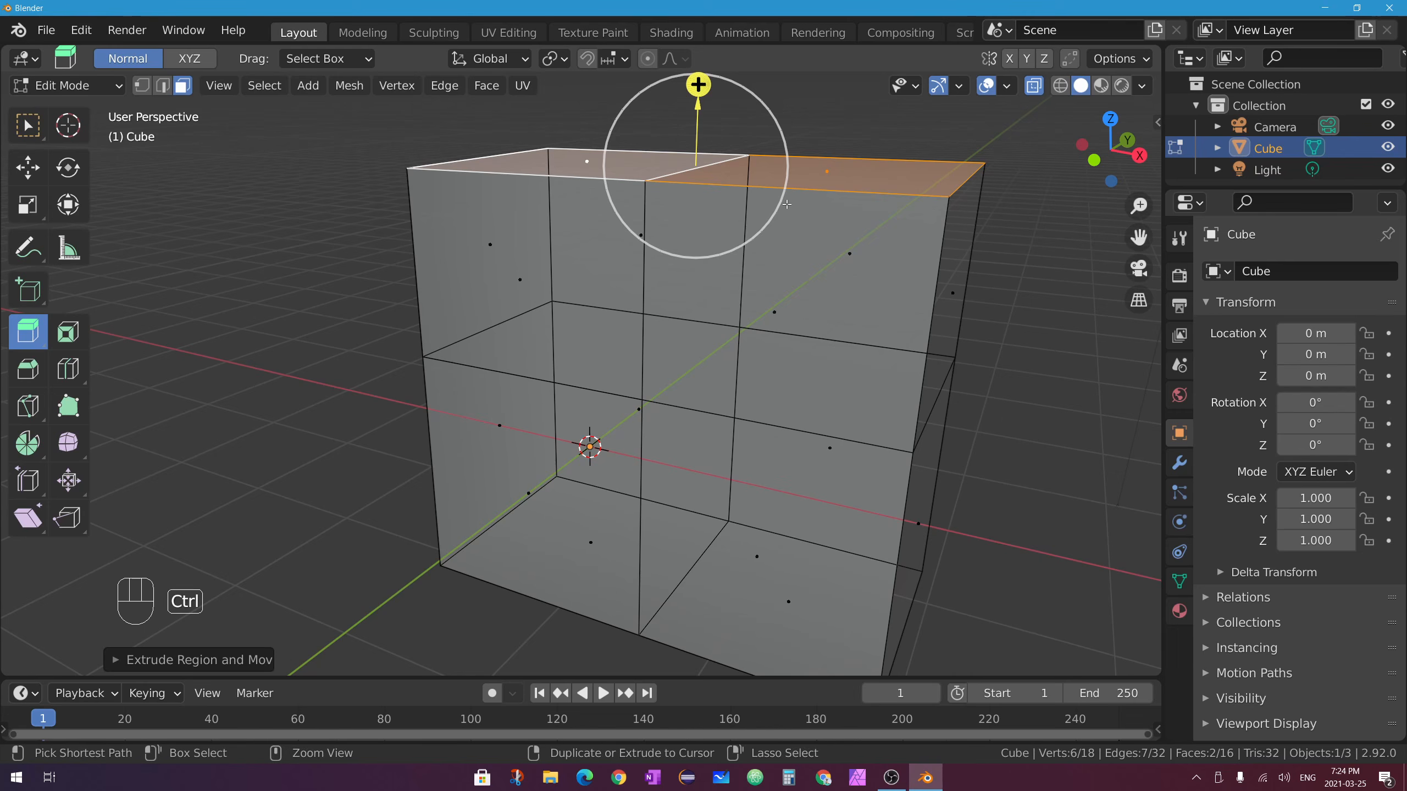
pyautogui.hotkey('ctrl', 'z')
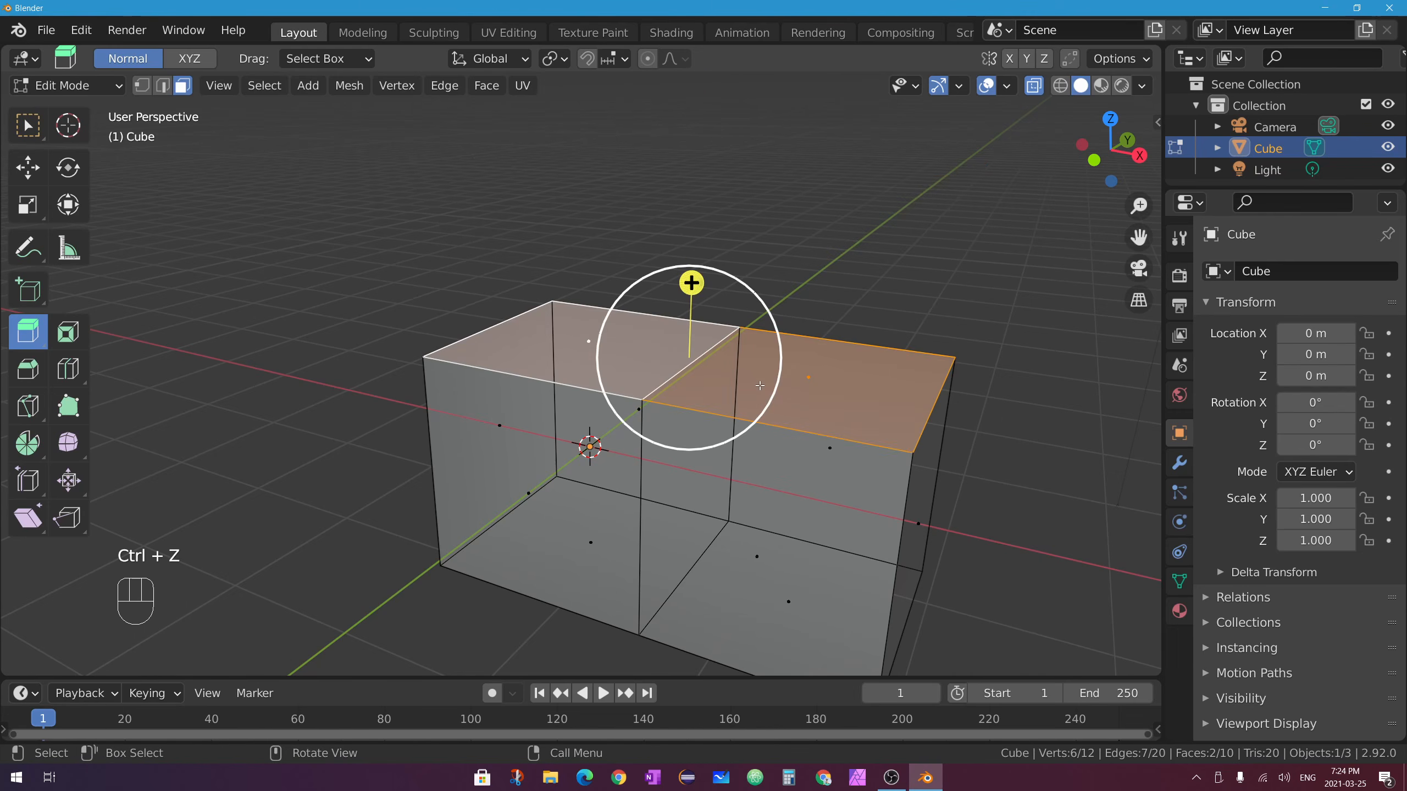
pyautogui.keyDown('shift'); pyautogui.moveTo(768, 363); pyautogui.dragTo(619, 283, button='middle'); pyautogui.keyUp('shift')
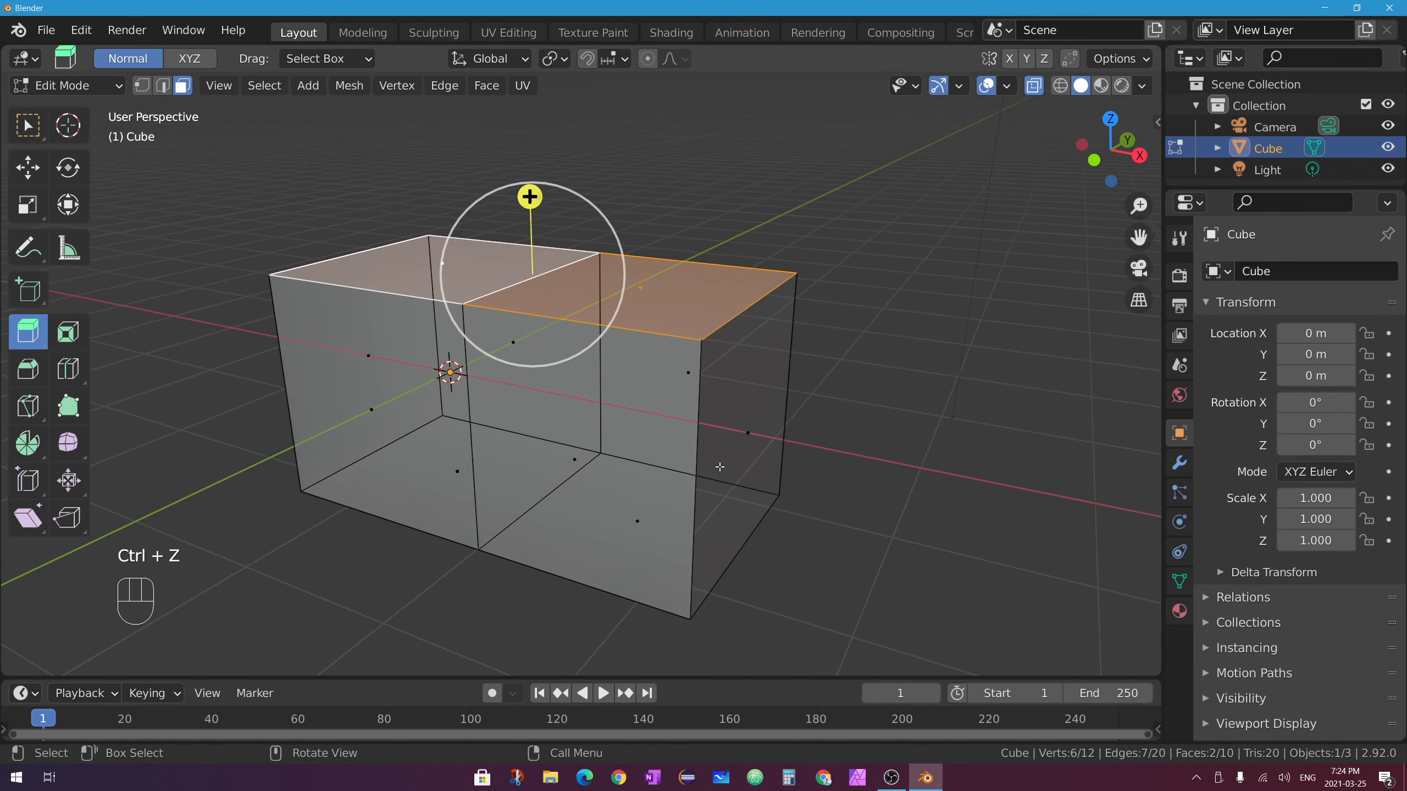
pyautogui.click(754, 431)
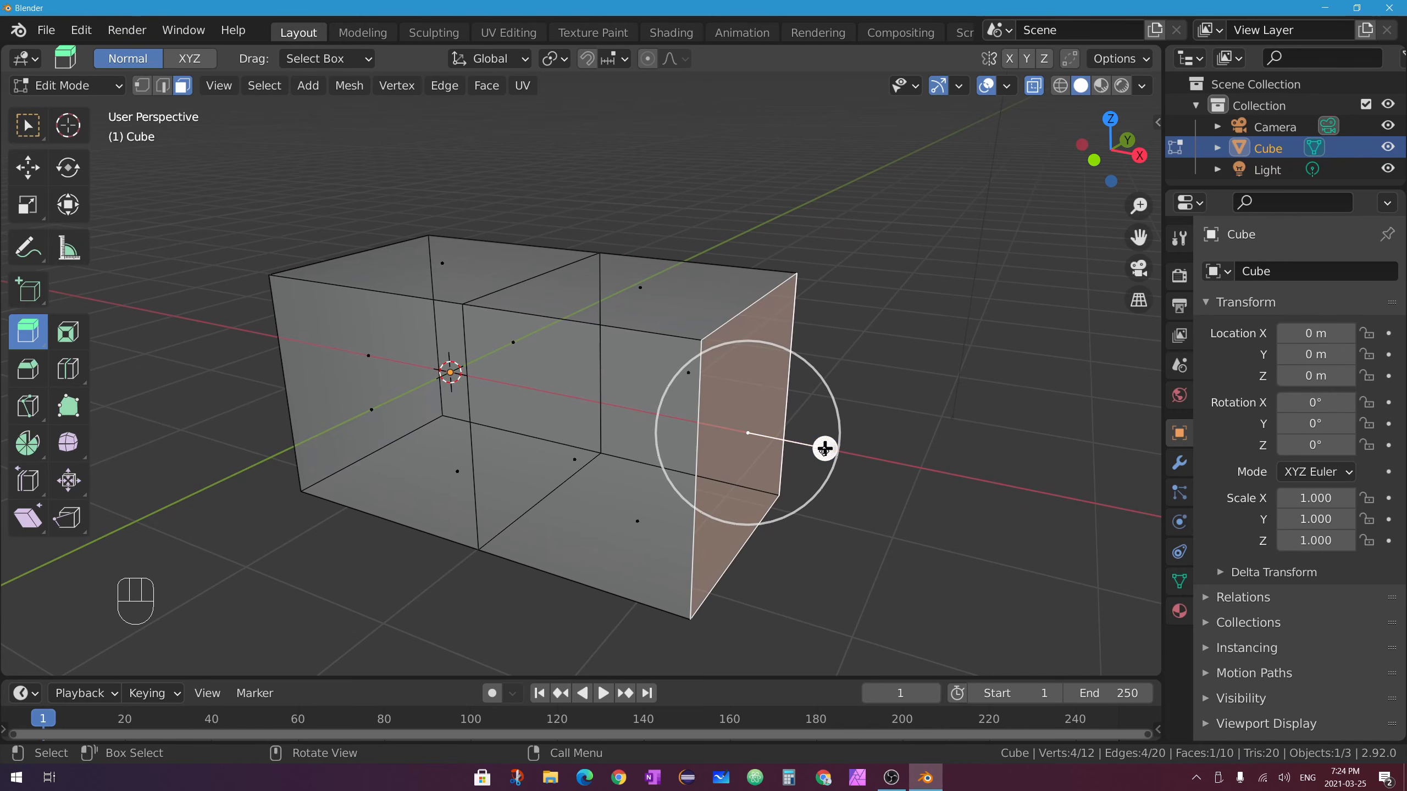
# Extrude the right end face into a third section, undoing the extra section.
pyautogui.moveTo(823, 446); pyautogui.dragTo(975, 410)
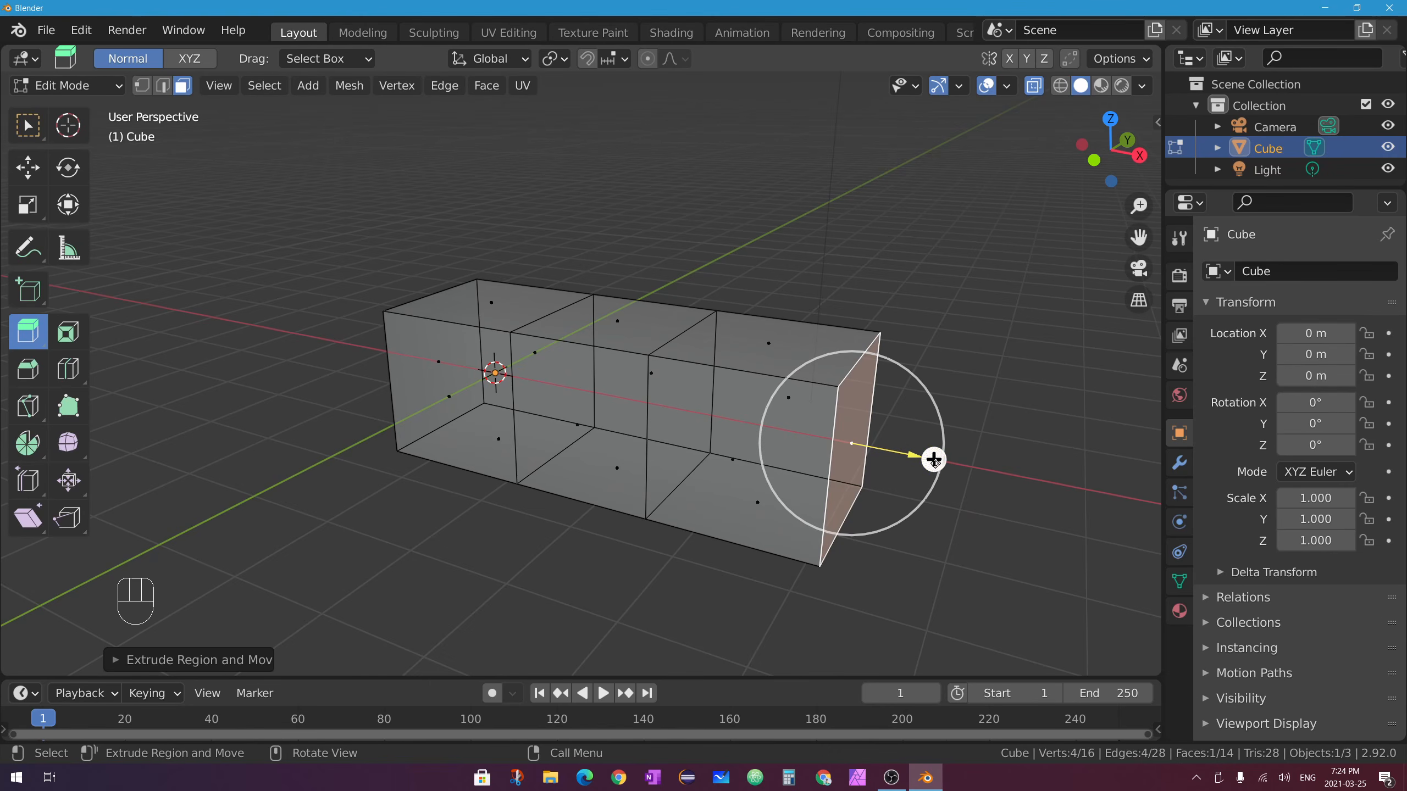
pyautogui.keyDown('ctrl'); pyautogui.moveTo(934, 460); pyautogui.dragTo(1116, 499); pyautogui.keyUp('ctrl')
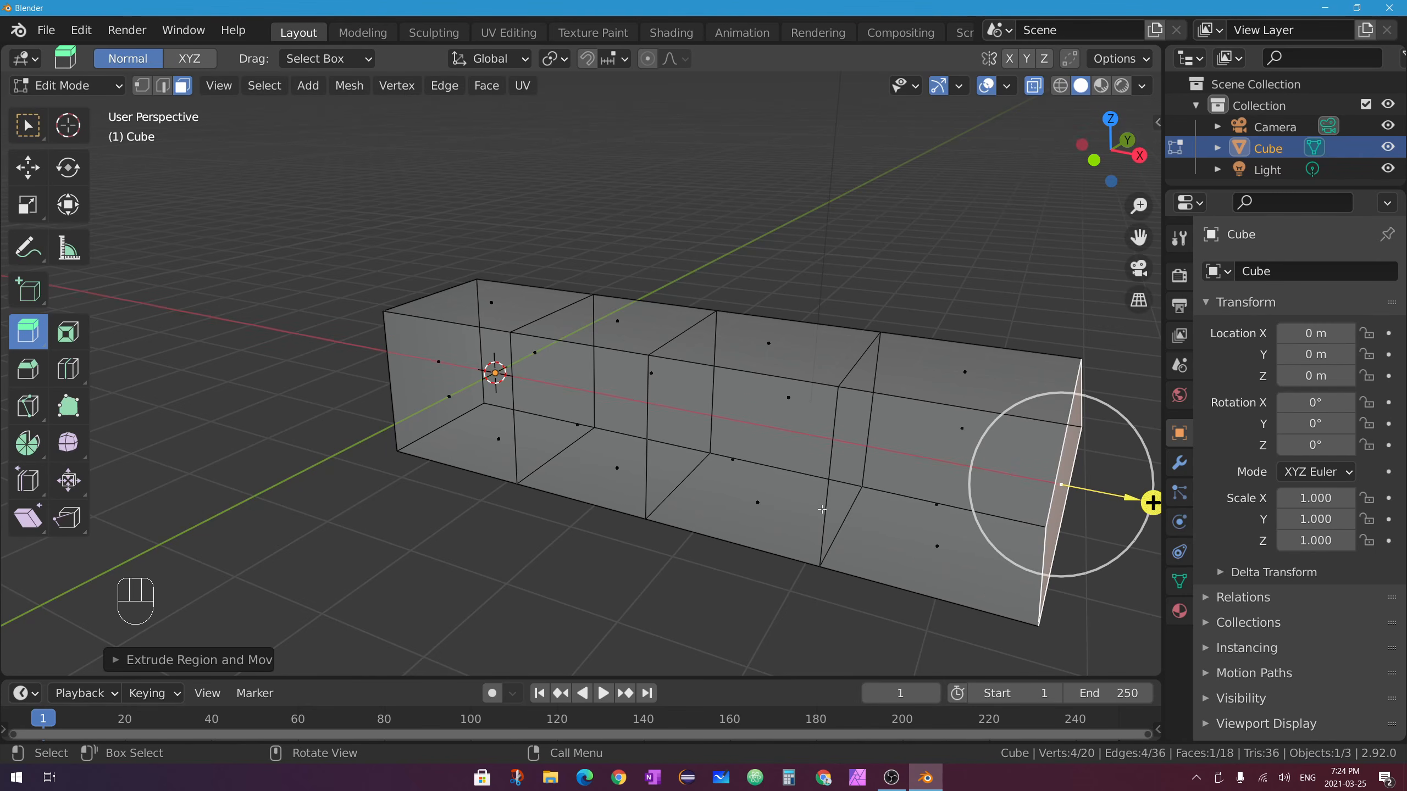
pyautogui.hotkey('ctrl', 'z')
# Select the three front faces and extrude them forward 2 m.
pyautogui.click(450, 399)
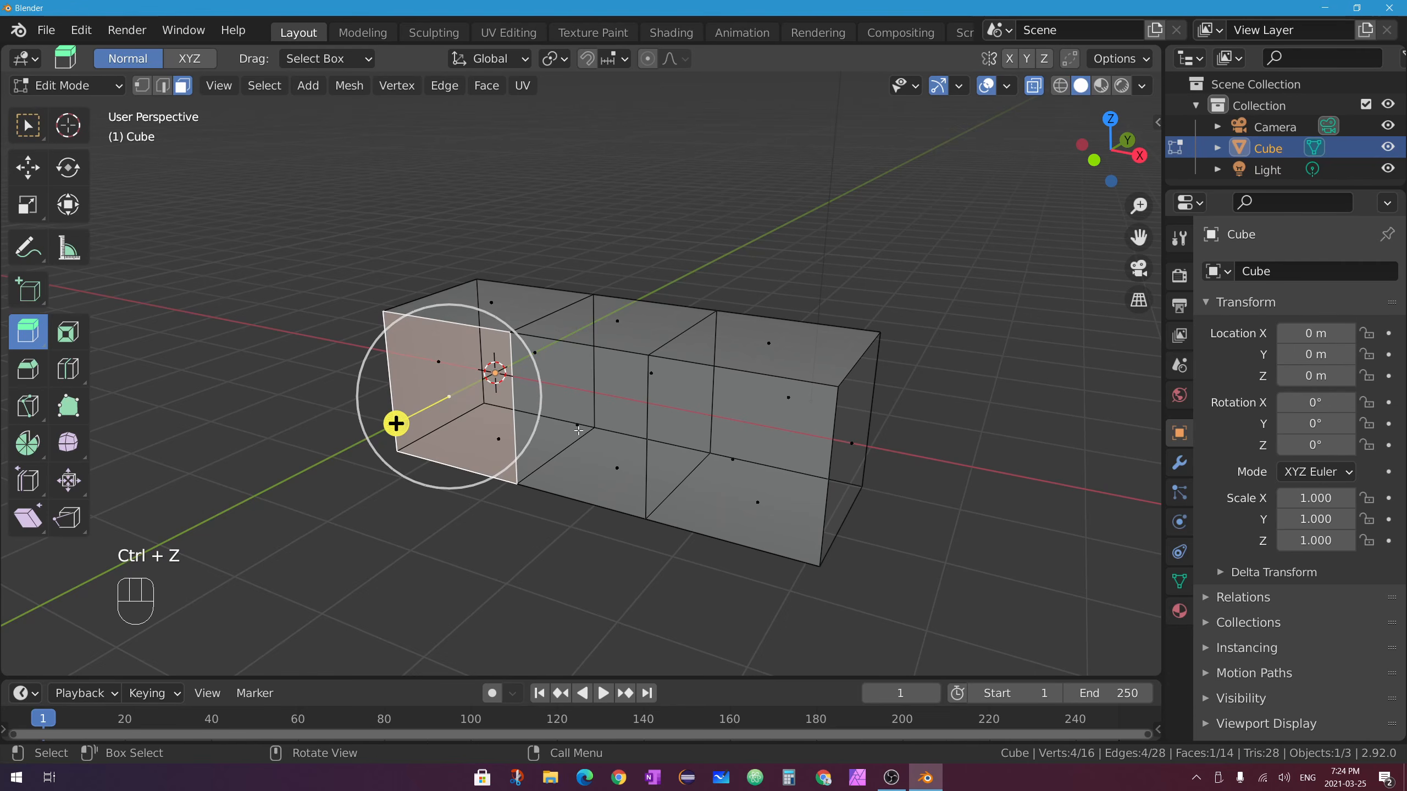
pyautogui.click(1034, 85)
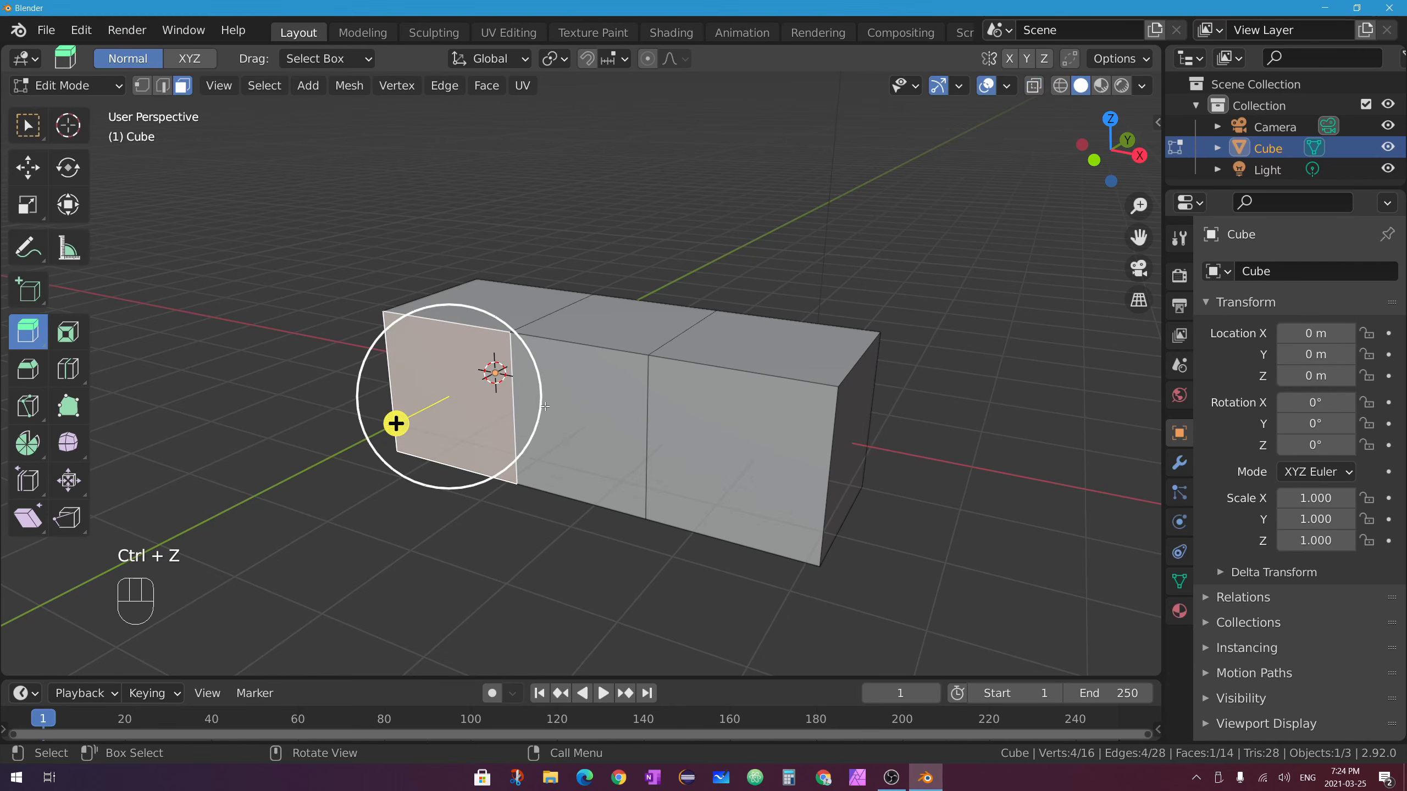
pyautogui.keyDown('shift'); pyautogui.click(579, 423); pyautogui.keyUp('shift')
pyautogui.keyDown('shift'); pyautogui.click(788, 408); pyautogui.keyUp('shift')
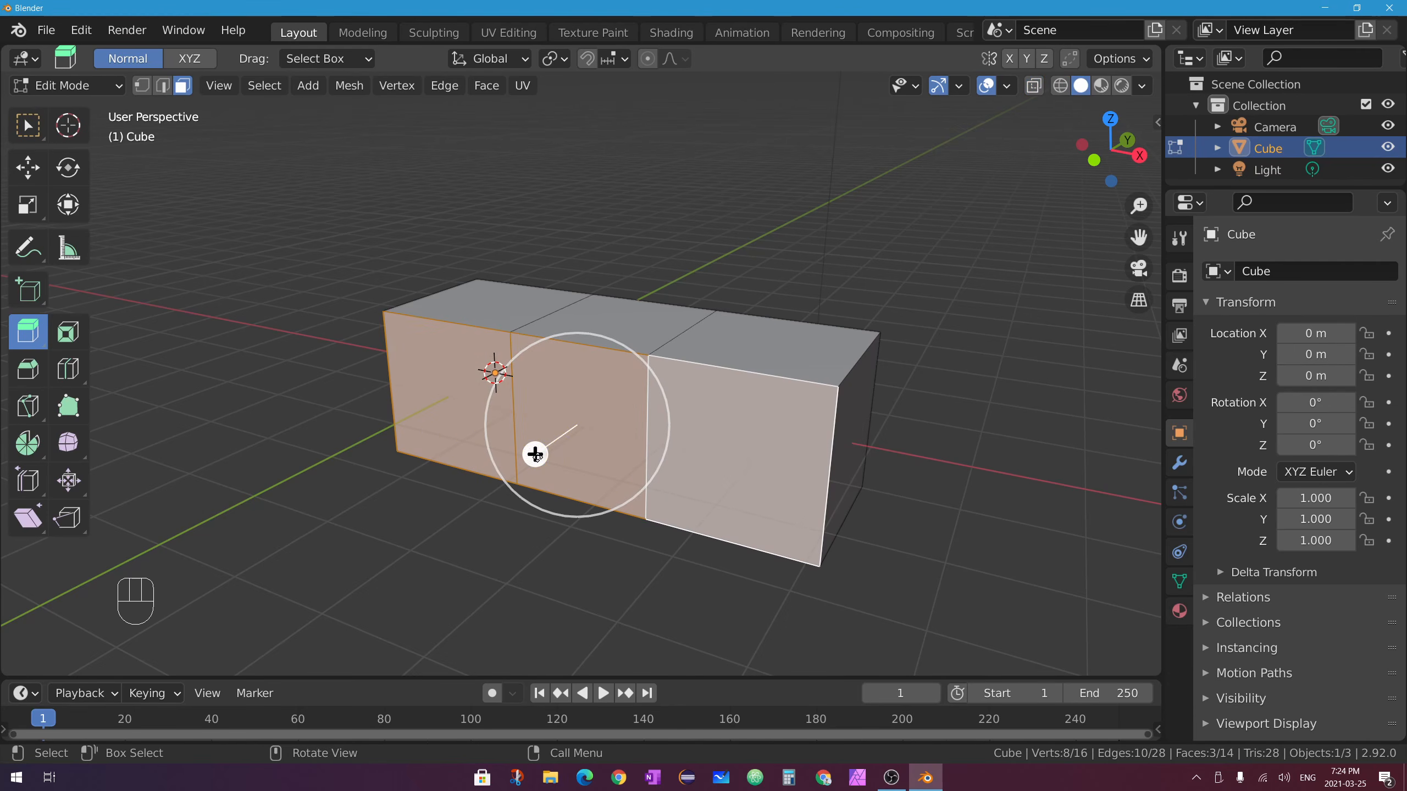
pyautogui.keyDown('ctrl'); pyautogui.moveTo(536, 454); pyautogui.dragTo(330, 581); pyautogui.keyUp('ctrl')
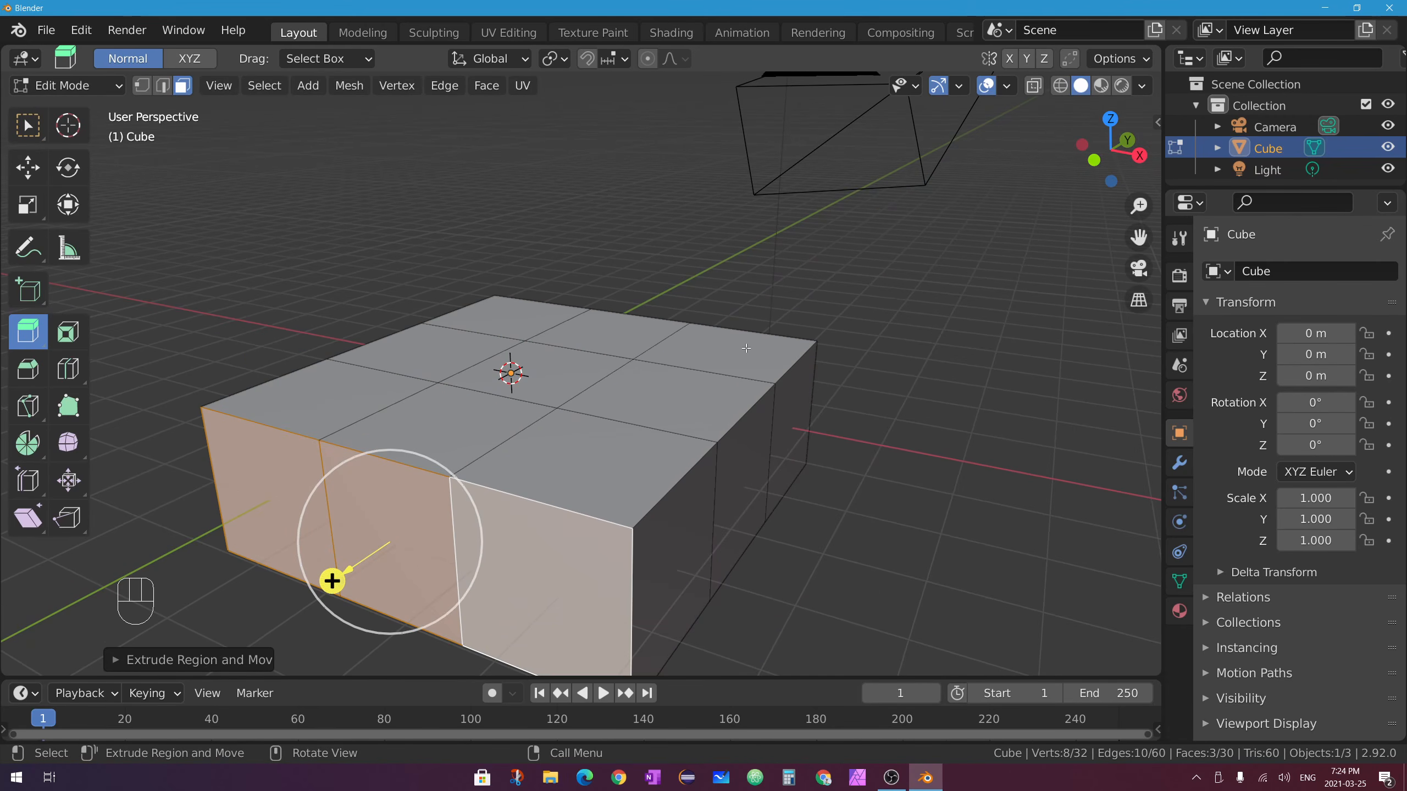
# Select the four bottom corner faces and extrude them down into chair legs.
pyautogui.scroll(-3, 724, 438)
pyautogui.moveTo(649, 470); pyautogui.dragTo(637, 421, button='middle')
pyautogui.click(591, 508)
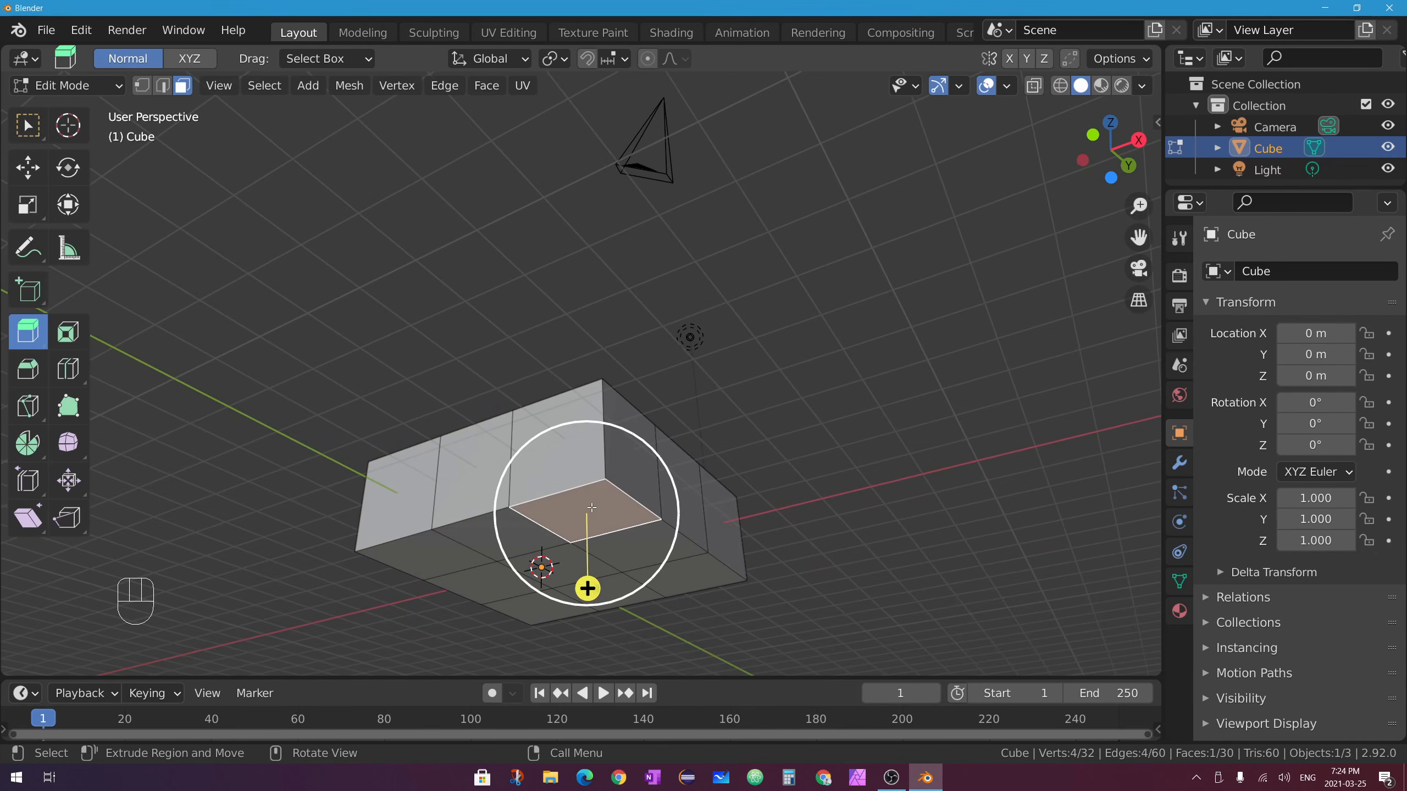
pyautogui.keyDown('shift'); pyautogui.click(422, 557); pyautogui.keyUp('shift')
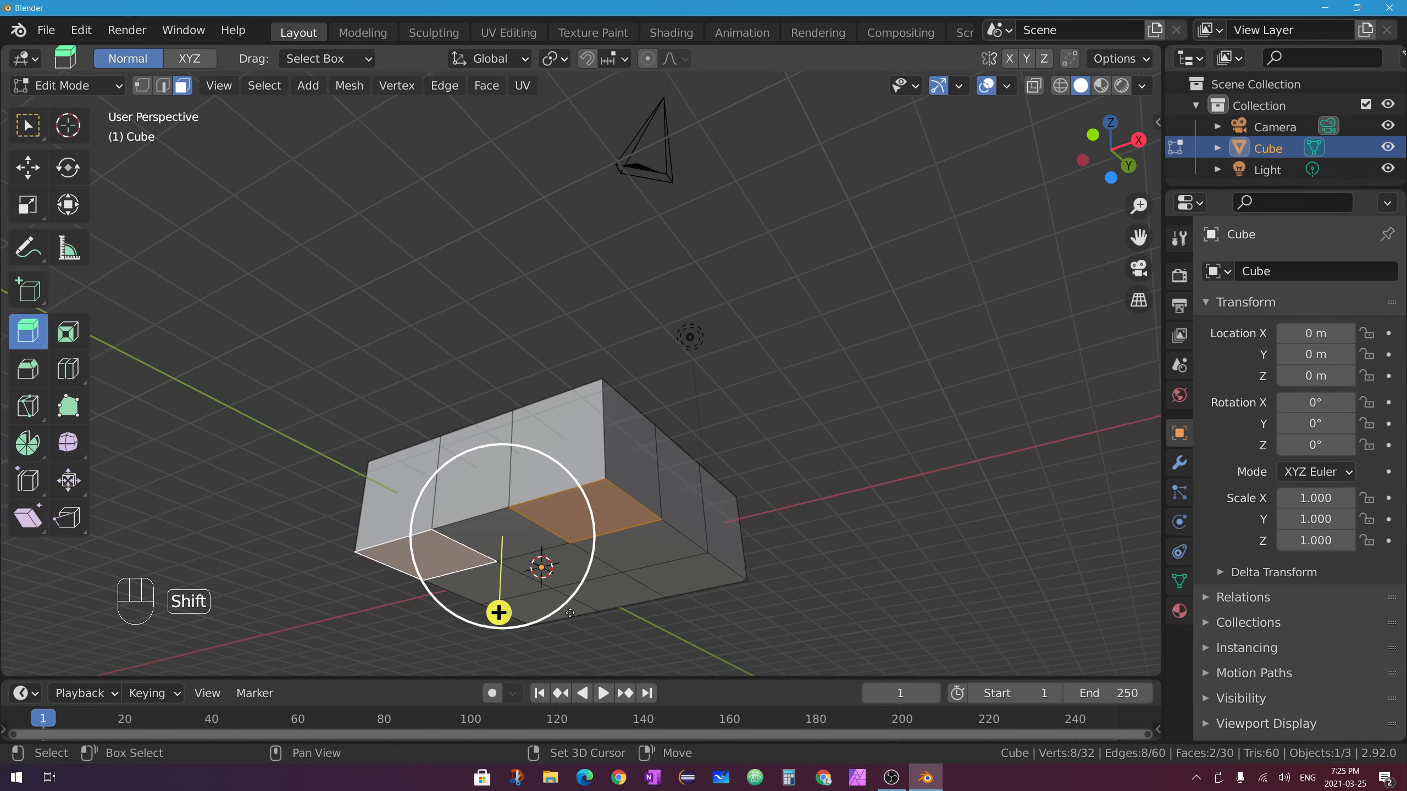
pyautogui.keyDown('shift'); pyautogui.click(535, 604); pyautogui.keyUp('shift')
pyautogui.keyDown('shift'); pyautogui.click(684, 576); pyautogui.keyUp('shift')
pyautogui.moveTo(574, 603)
pyautogui.mouseDown(button='middle')
pyautogui.moveTo(562, 654)
pyautogui.moveTo(568, 615)
pyautogui.mouseUp(button='middle')
pyautogui.keyDown('shift'); pyautogui.moveTo(574, 554); pyautogui.dragTo(622, 428, button='middle'); pyautogui.keyUp('shift')
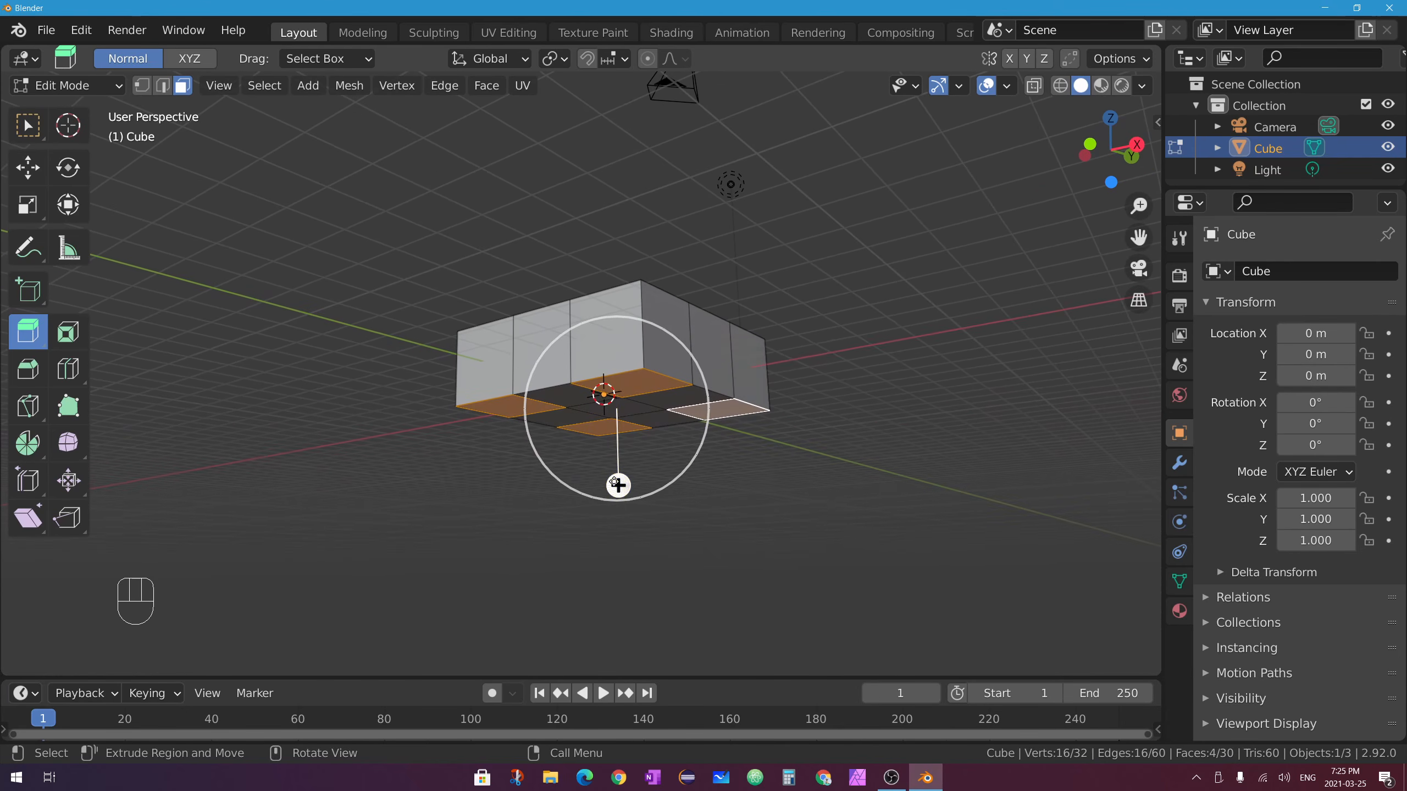
pyautogui.moveTo(613, 486); pyautogui.dragTo(656, 660)
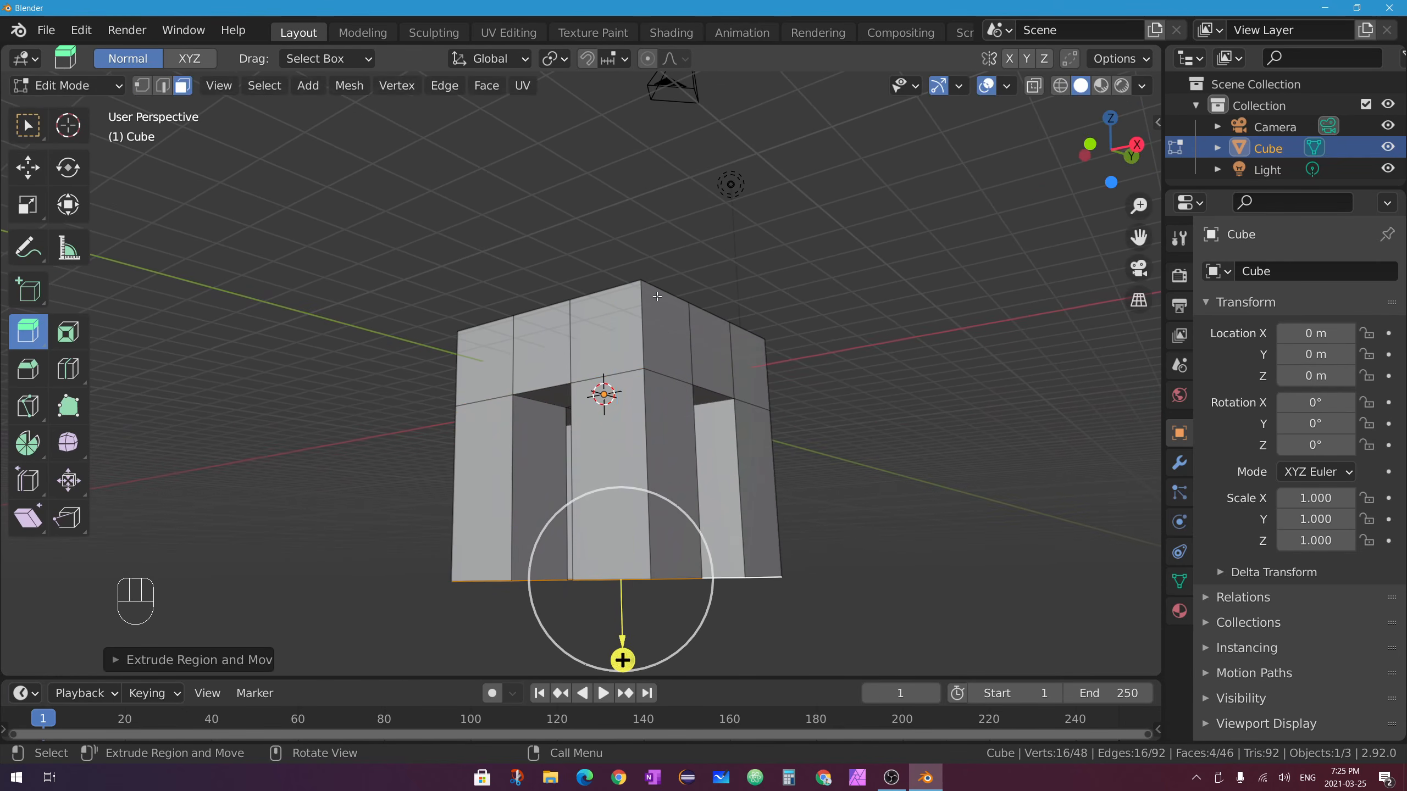
# Extrude the three top back faces upward into a tall chair back.
pyautogui.moveTo(642, 571); pyautogui.dragTo(604, 654, button='middle')
pyautogui.click(522, 329)
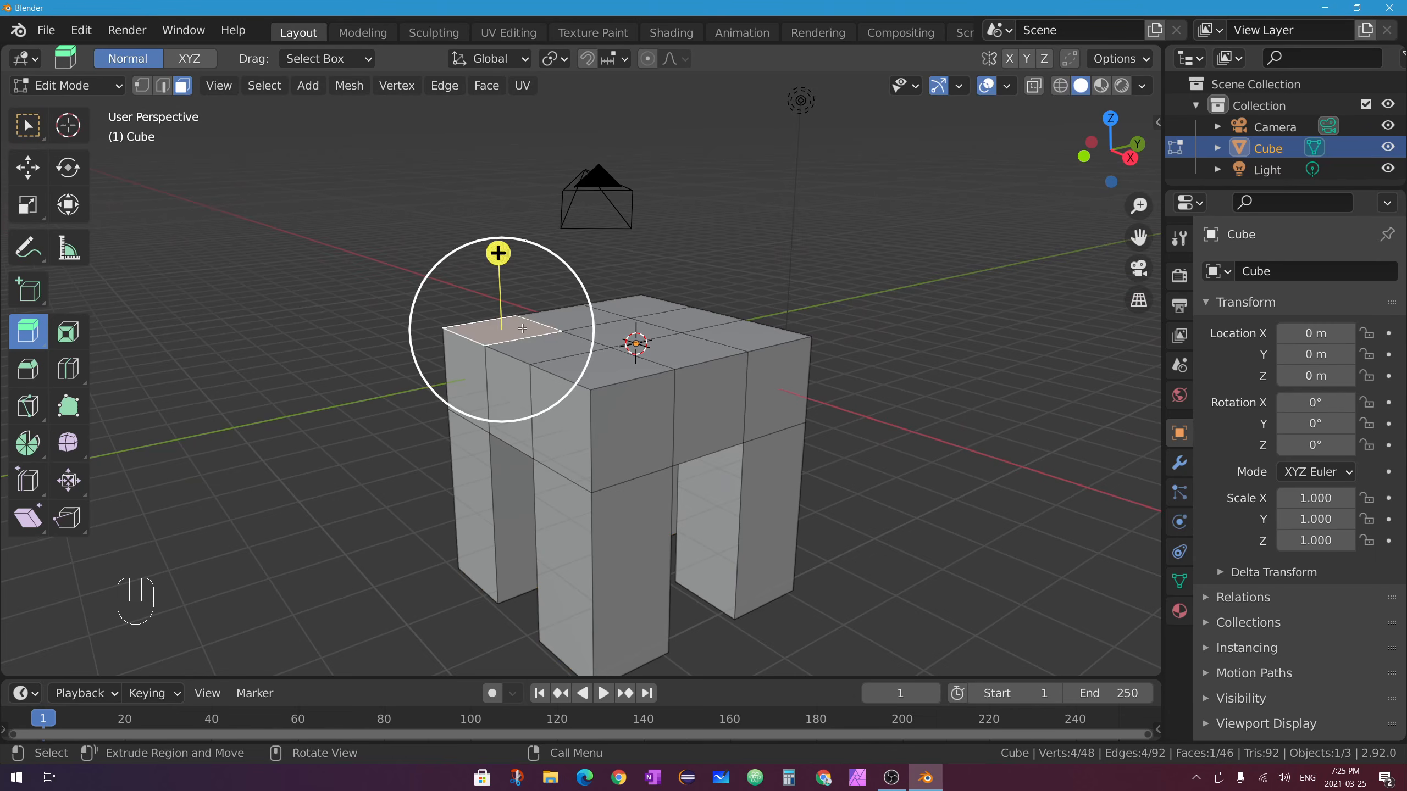
pyautogui.keyDown('shift'); pyautogui.click(579, 320); pyautogui.keyUp('shift')
pyautogui.keyDown('shift'); pyautogui.click(646, 300); pyautogui.keyUp('shift')
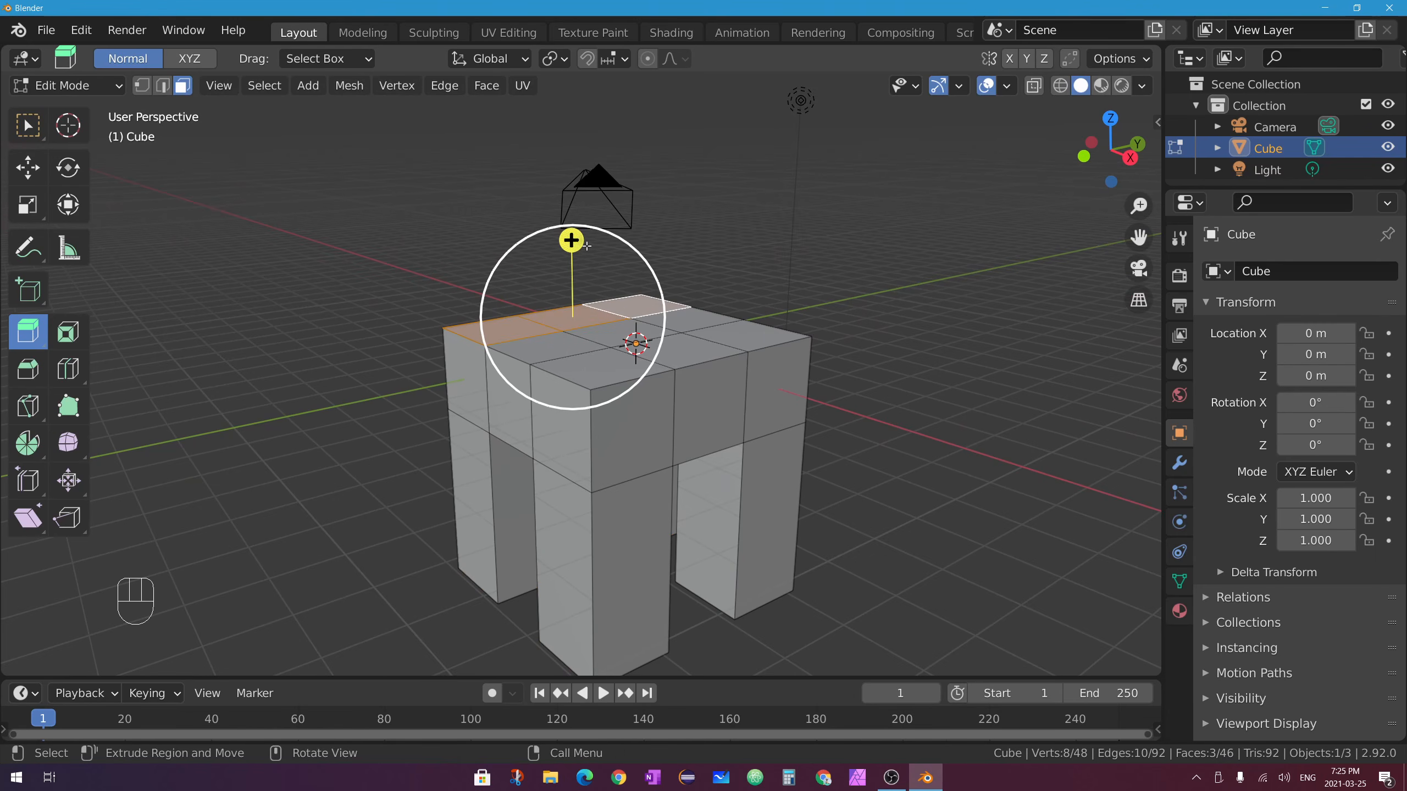
pyautogui.moveTo(571, 240); pyautogui.dragTo(543, 617)
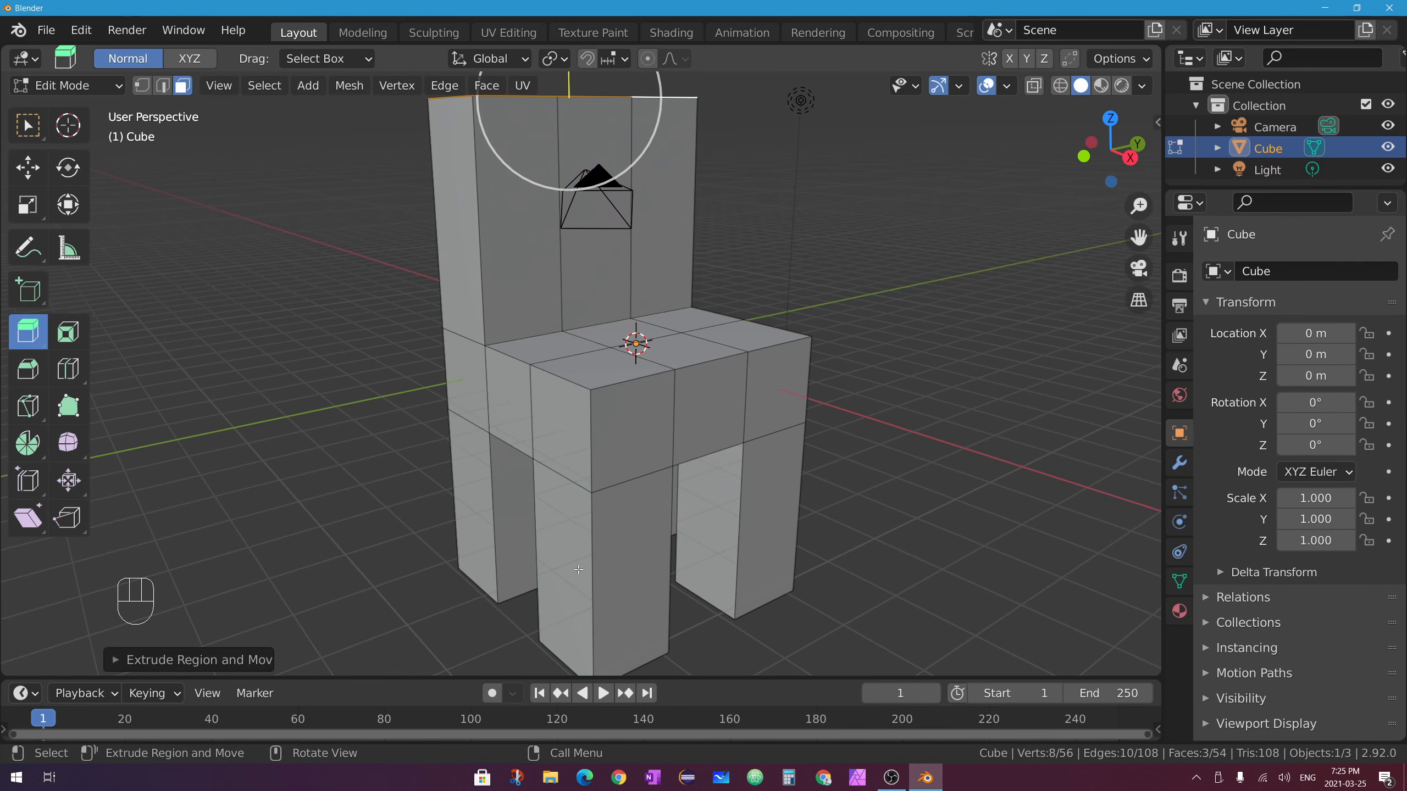
# Switch to Object Mode and scale the chair down.
pyautogui.moveTo(578, 570); pyautogui.dragTo(752, 464, button='middle')
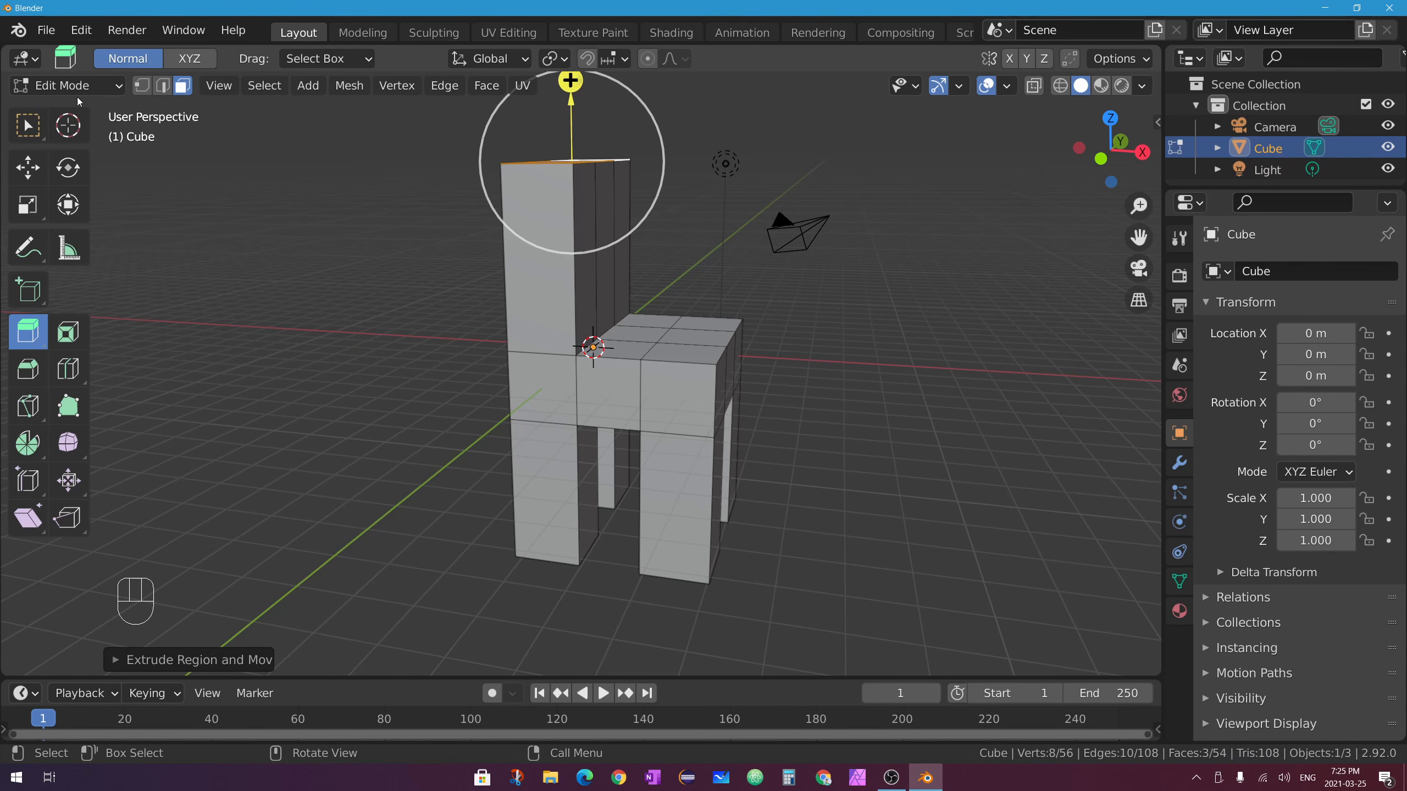
pyautogui.click(53, 85)
pyautogui.click(49, 111)
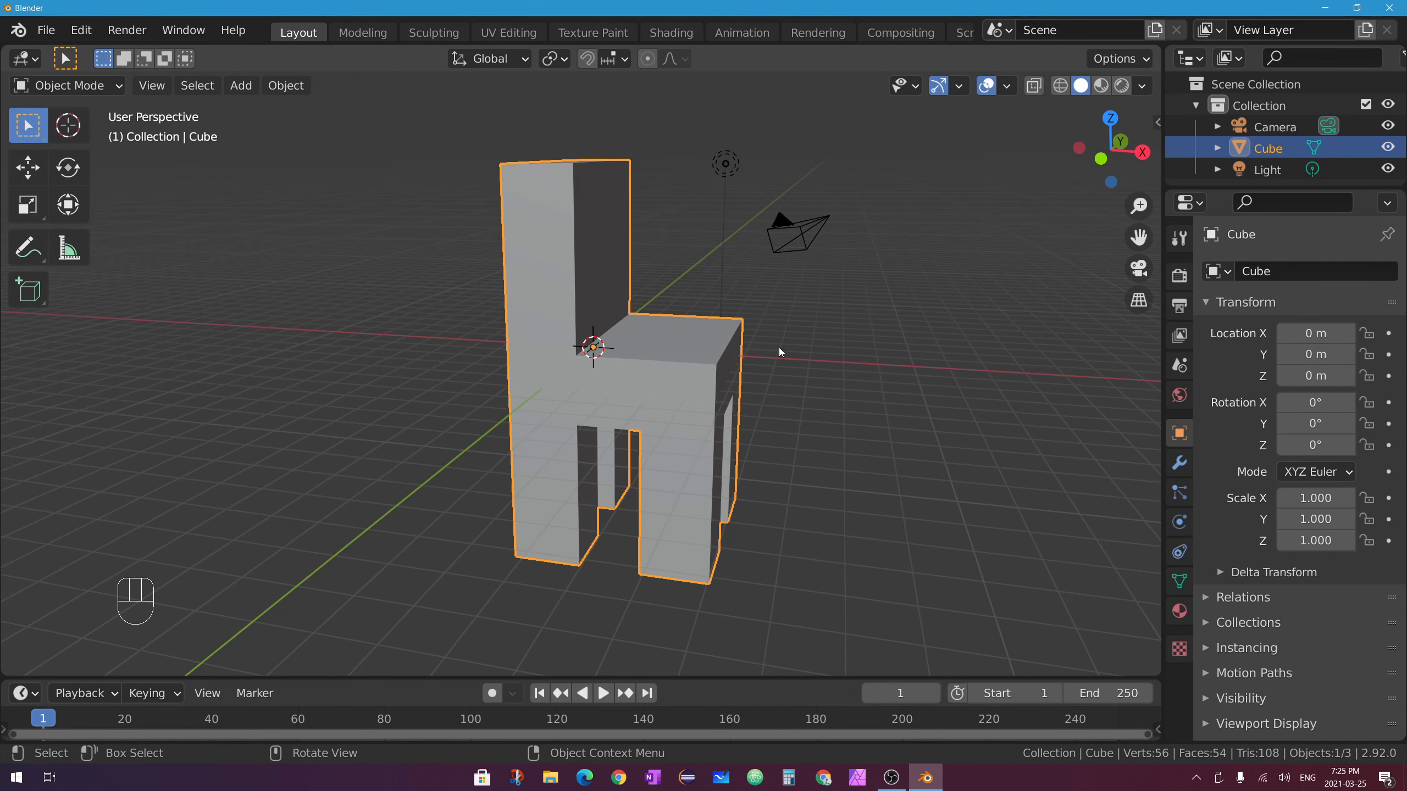
pyautogui.moveTo(802, 339); pyautogui.dragTo(695, 312, button='middle')
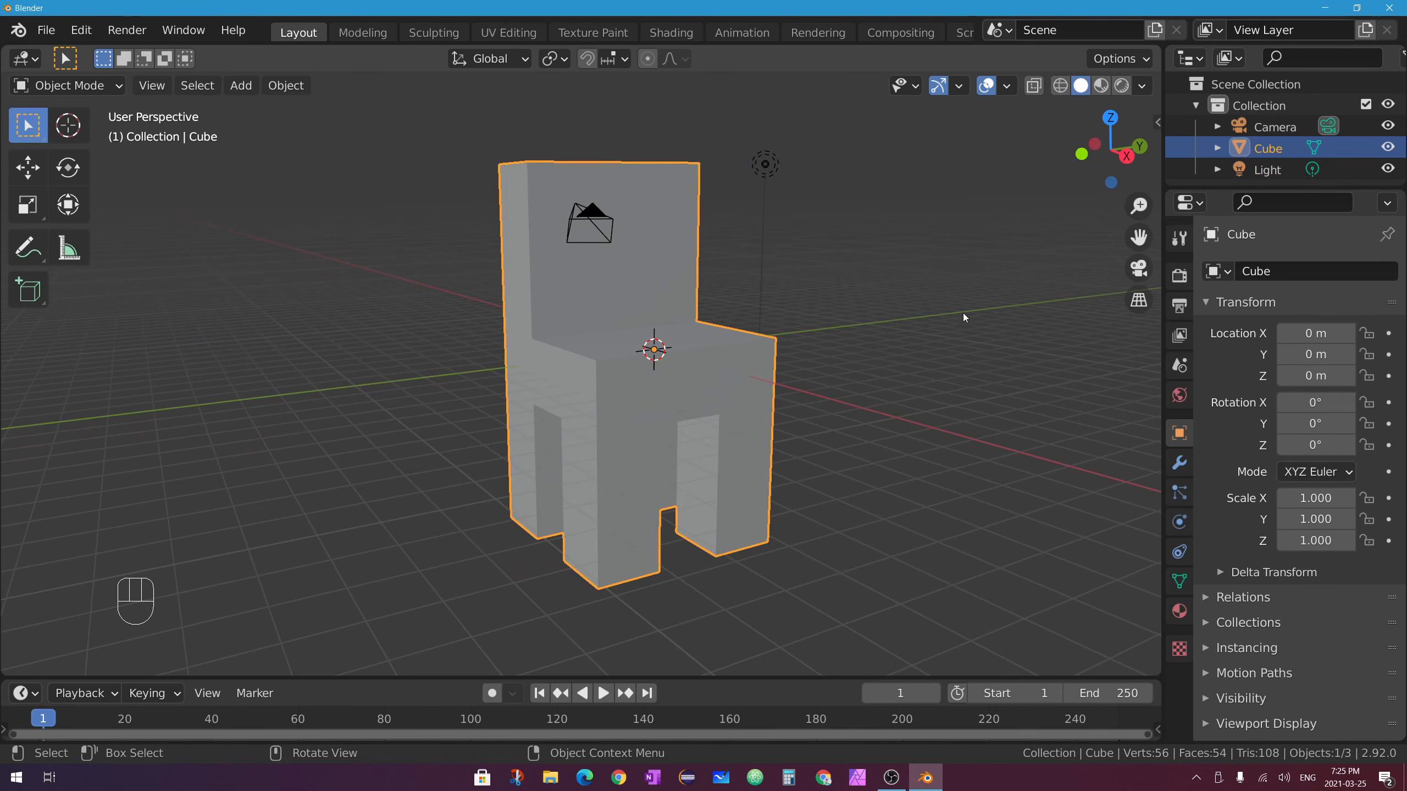
pyautogui.press('s')
pyautogui.click(689, 371)
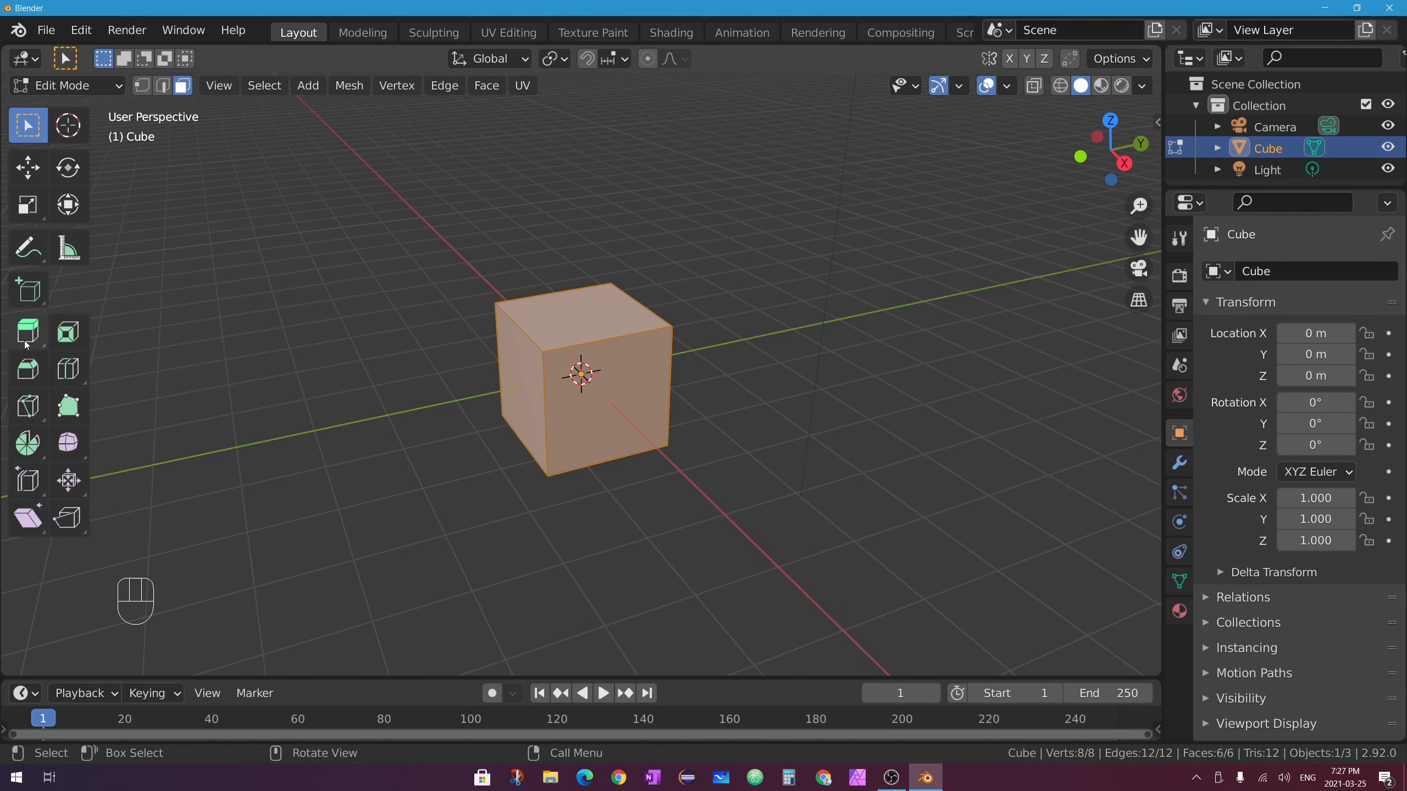
# Extrude the top and left faces together with Extrude Region, then undo it.
pyautogui.moveTo(40, 341); pyautogui.dragTo(25, 346)
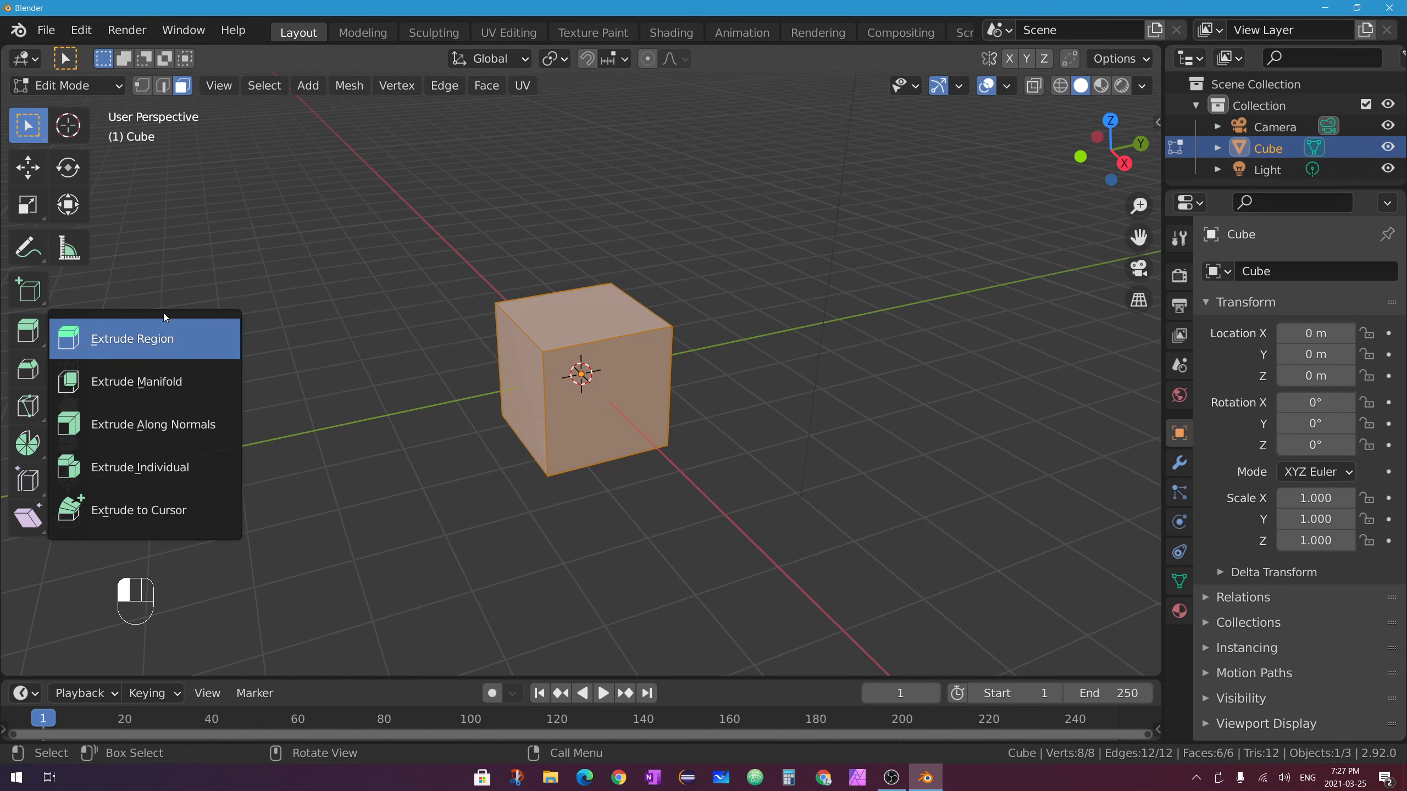
pyautogui.click(138, 345)
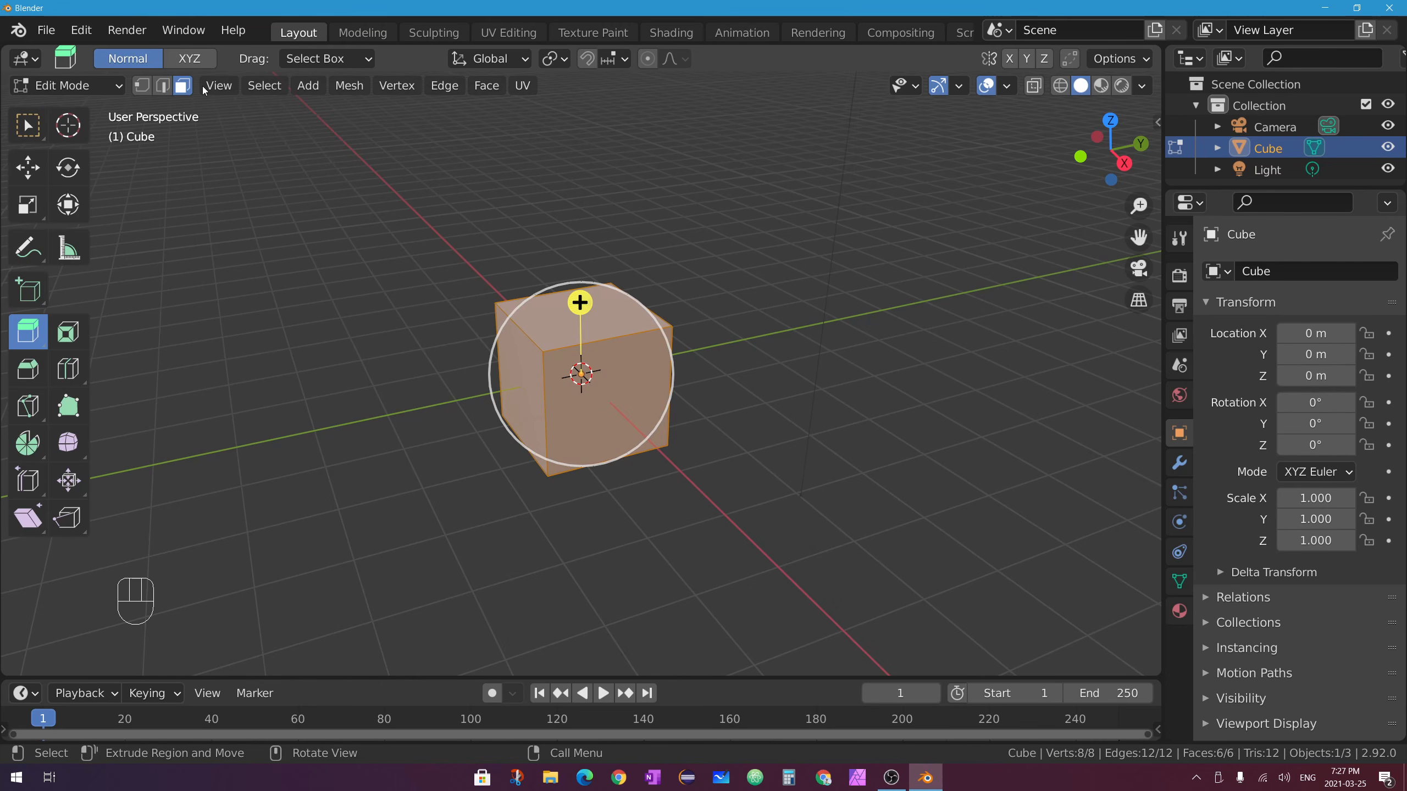
pyautogui.click(610, 324)
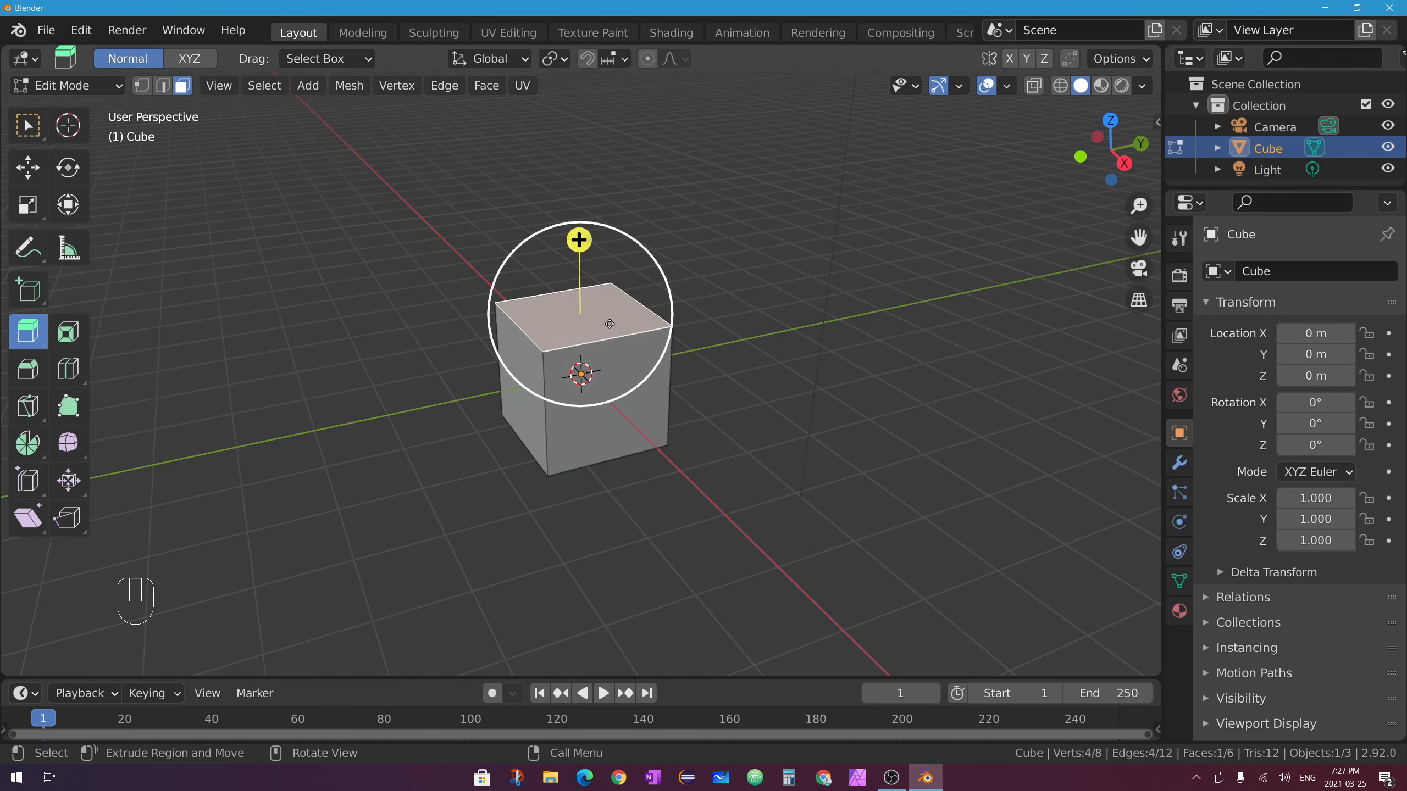
pyautogui.keyDown('shift'); pyautogui.click(525, 378); pyautogui.keyUp('shift')
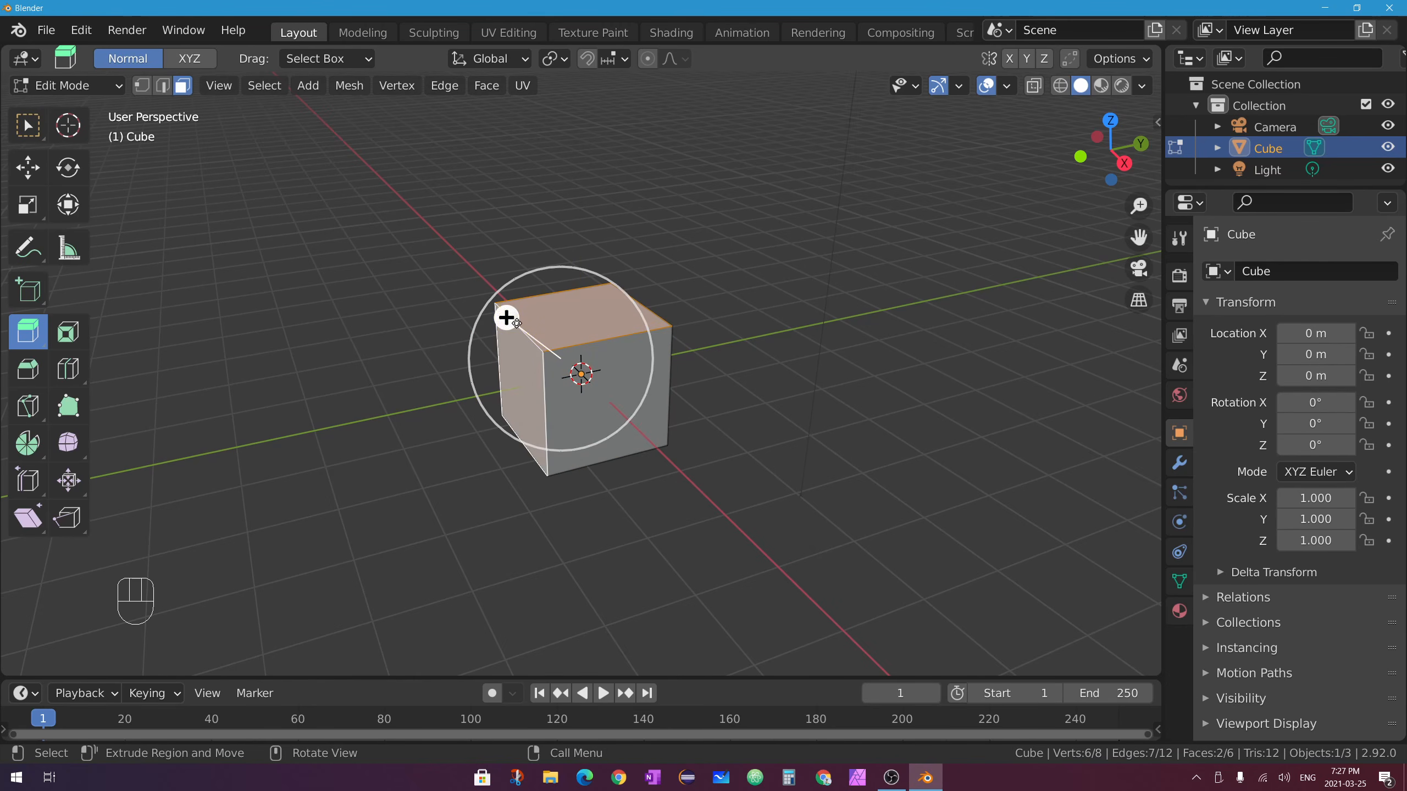
pyautogui.moveTo(506, 318); pyautogui.dragTo(432, 293)
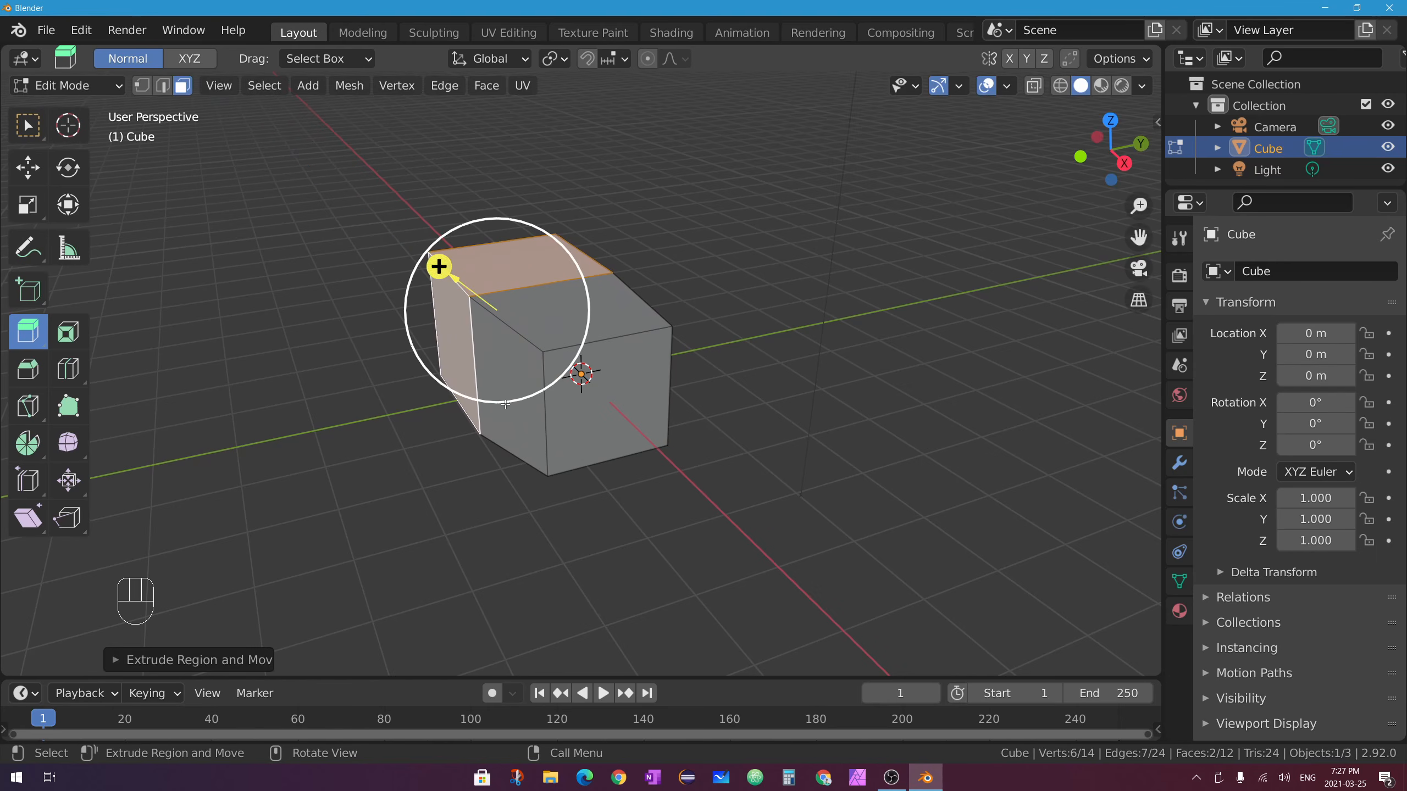
pyautogui.moveTo(615, 402)
pyautogui.mouseDown(button='middle')
pyautogui.moveTo(641, 412)
pyautogui.moveTo(604, 384)
pyautogui.mouseUp(button='middle')
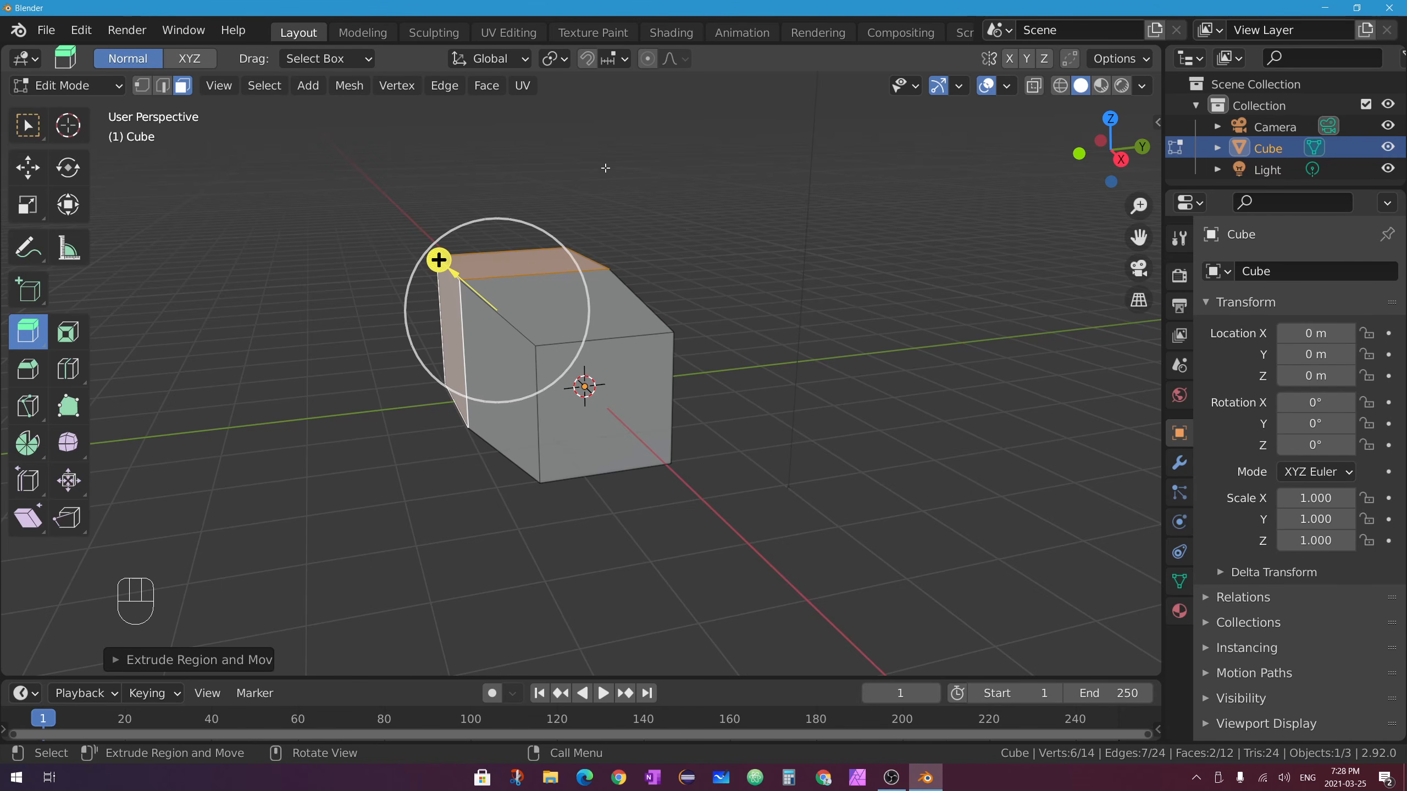
pyautogui.moveTo(582, 356); pyautogui.dragTo(562, 358, button='middle')
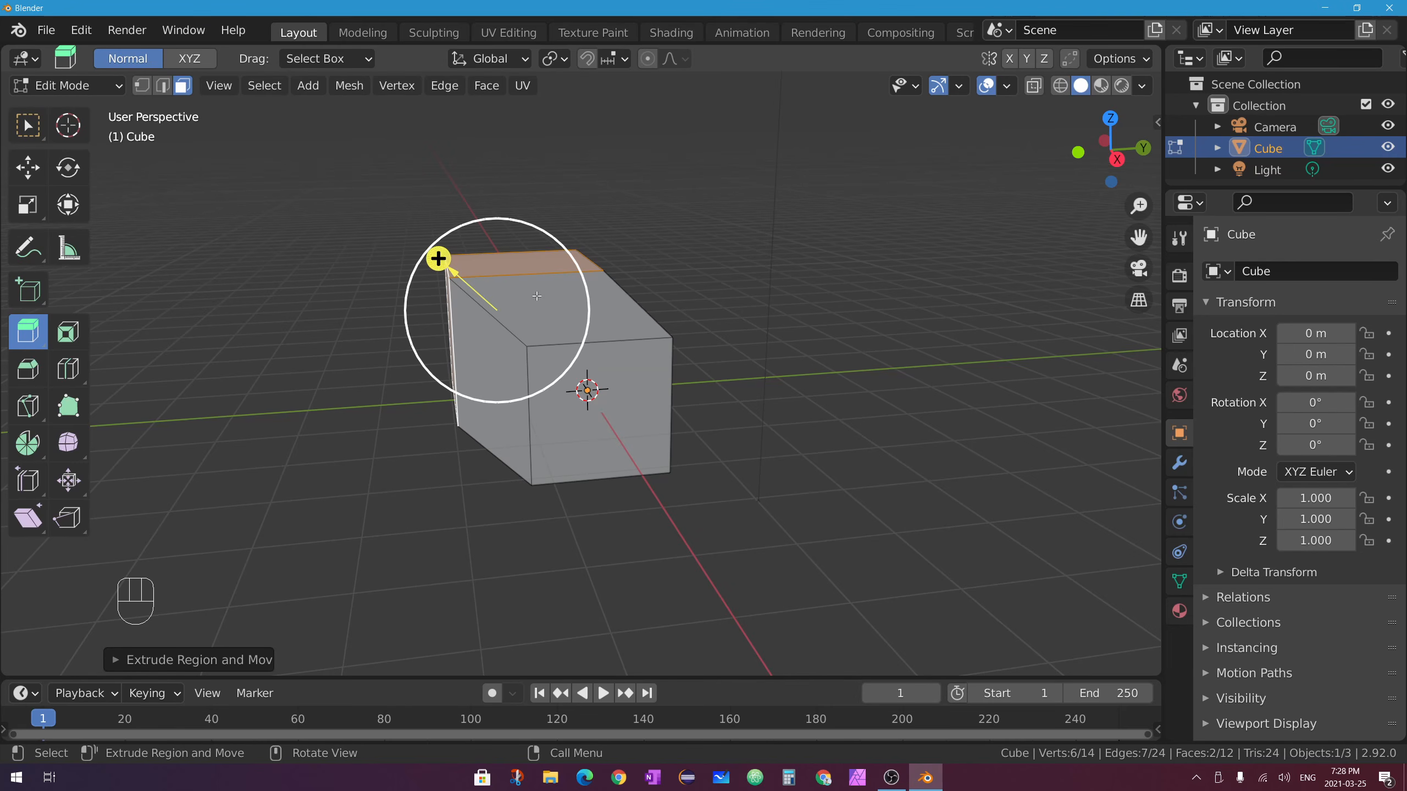
pyautogui.hotkey('ctrl', 'z')
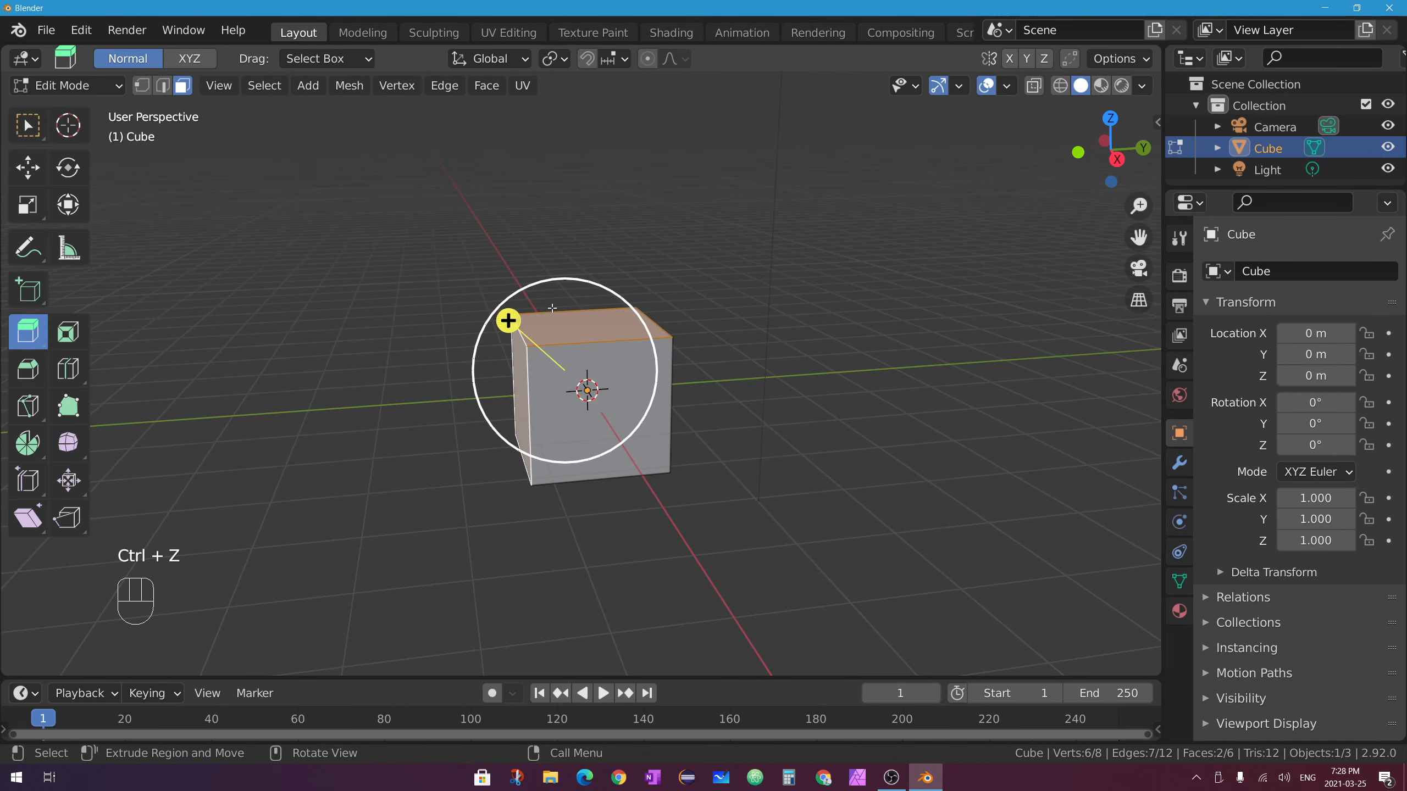
# Try an Extrude Individual extrusion on the selected faces and undo it.
pyautogui.click(25, 338)
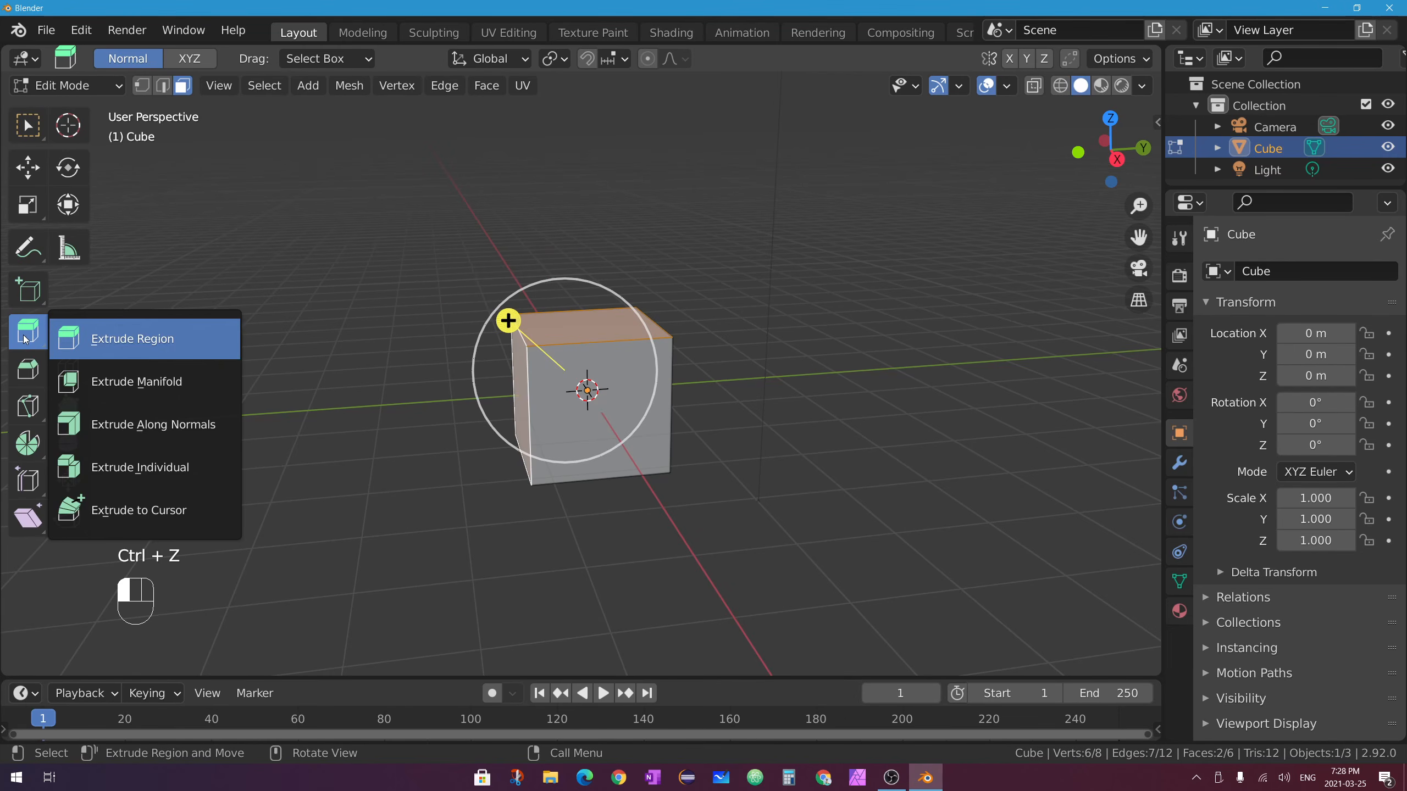
pyautogui.moveTo(36, 343); pyautogui.dragTo(193, 464)
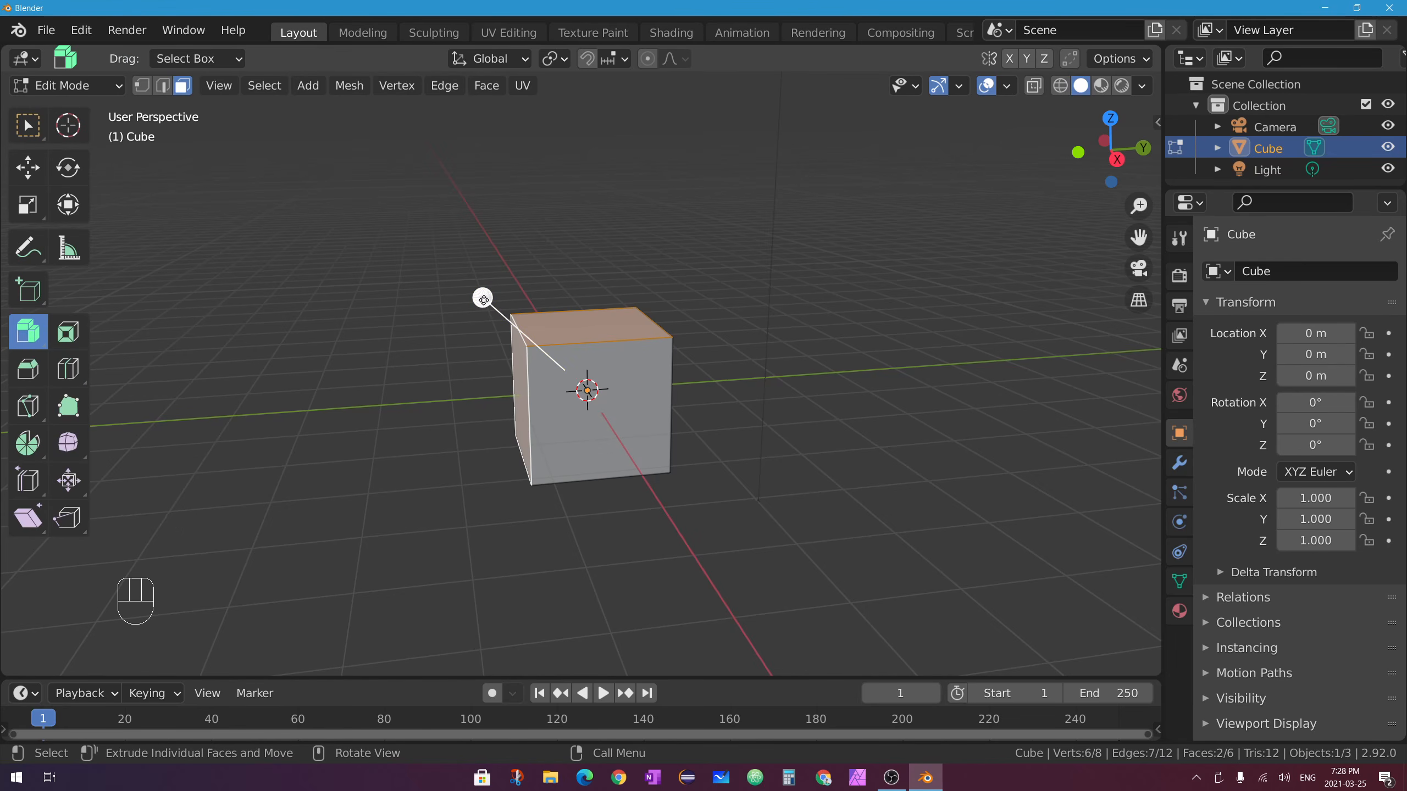
pyautogui.moveTo(481, 298); pyautogui.dragTo(424, 262)
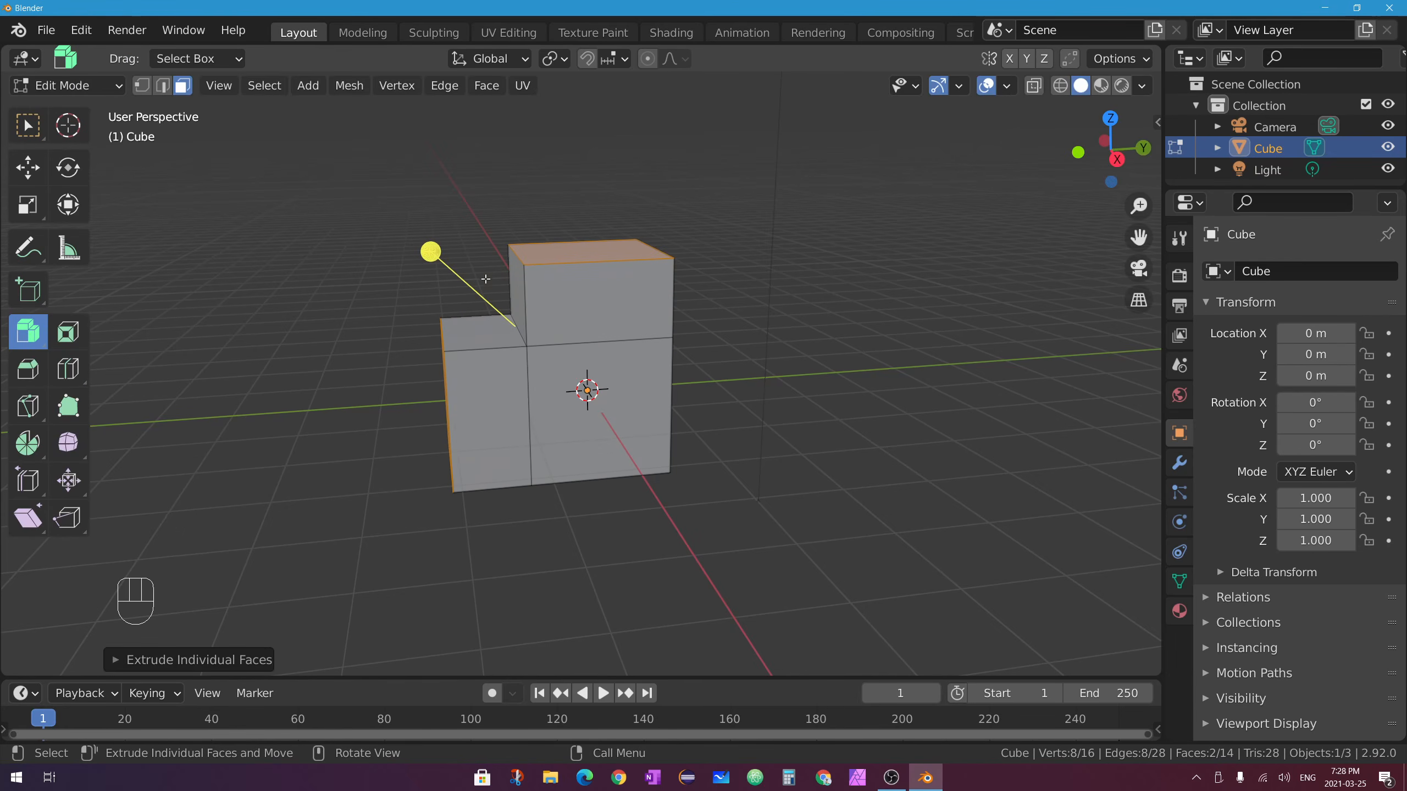
pyautogui.hotkey('ctrl', 'z')
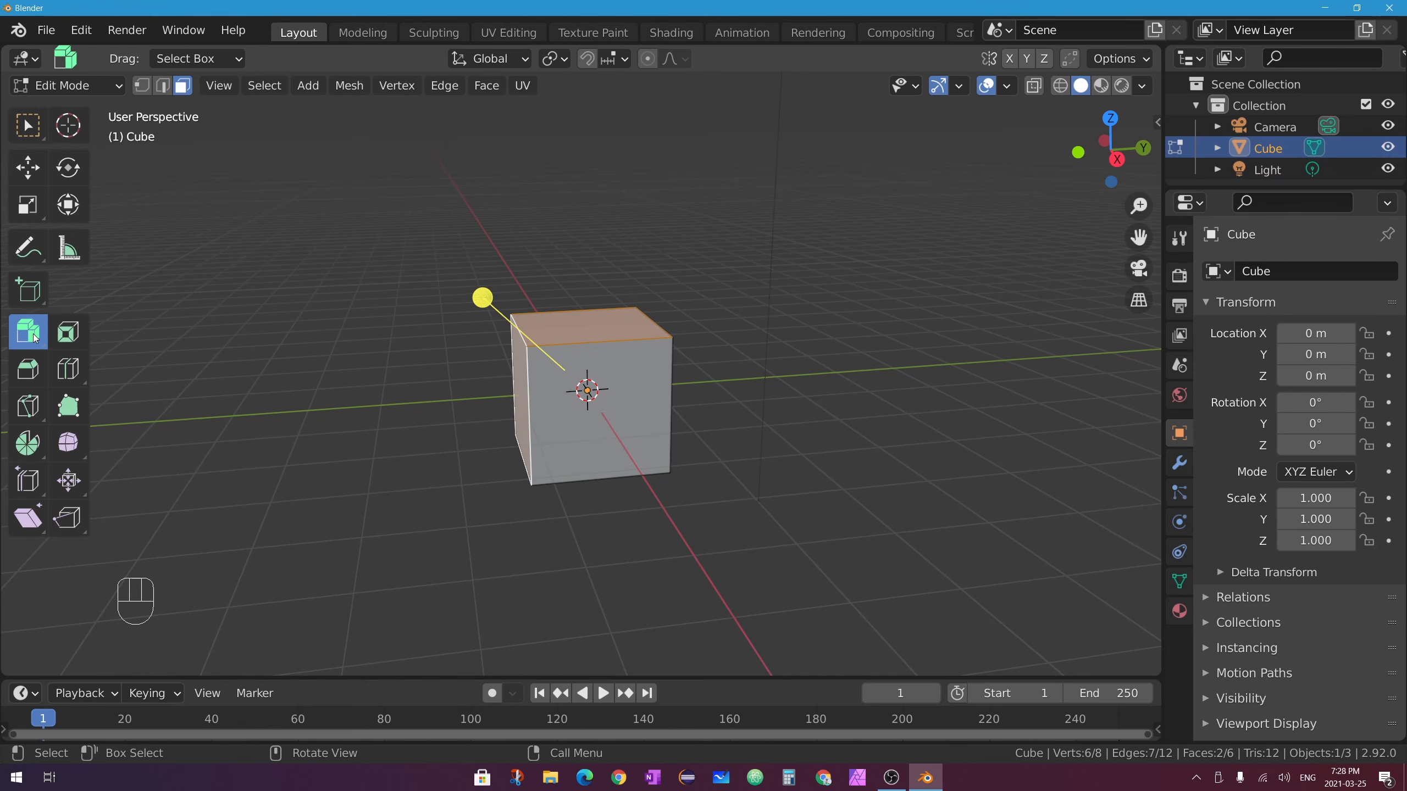
# Extrude the top face along its normals by 1.3 m with Offset Even enabled.
pyautogui.moveTo(34, 338); pyautogui.dragTo(200, 425)
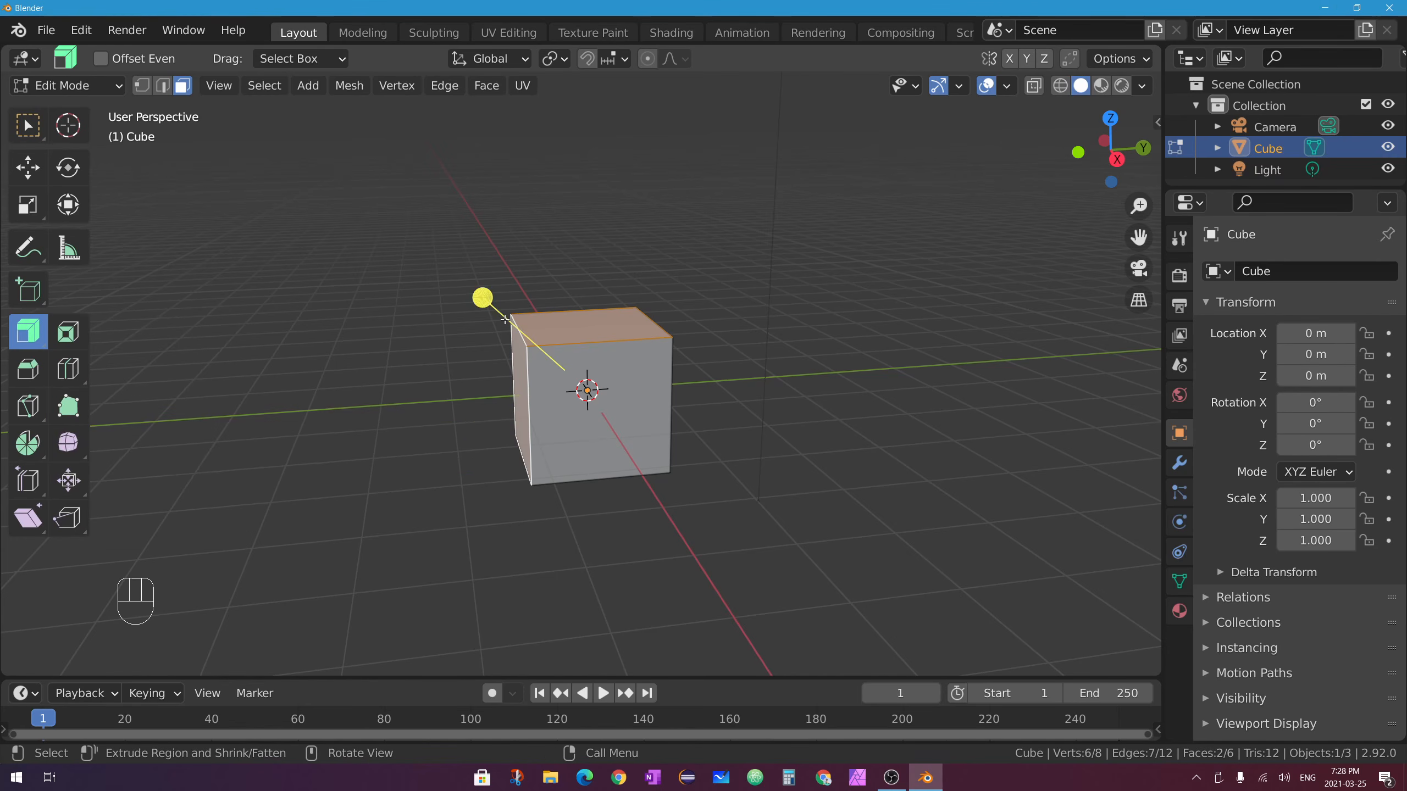
pyautogui.moveTo(481, 298); pyautogui.dragTo(419, 258)
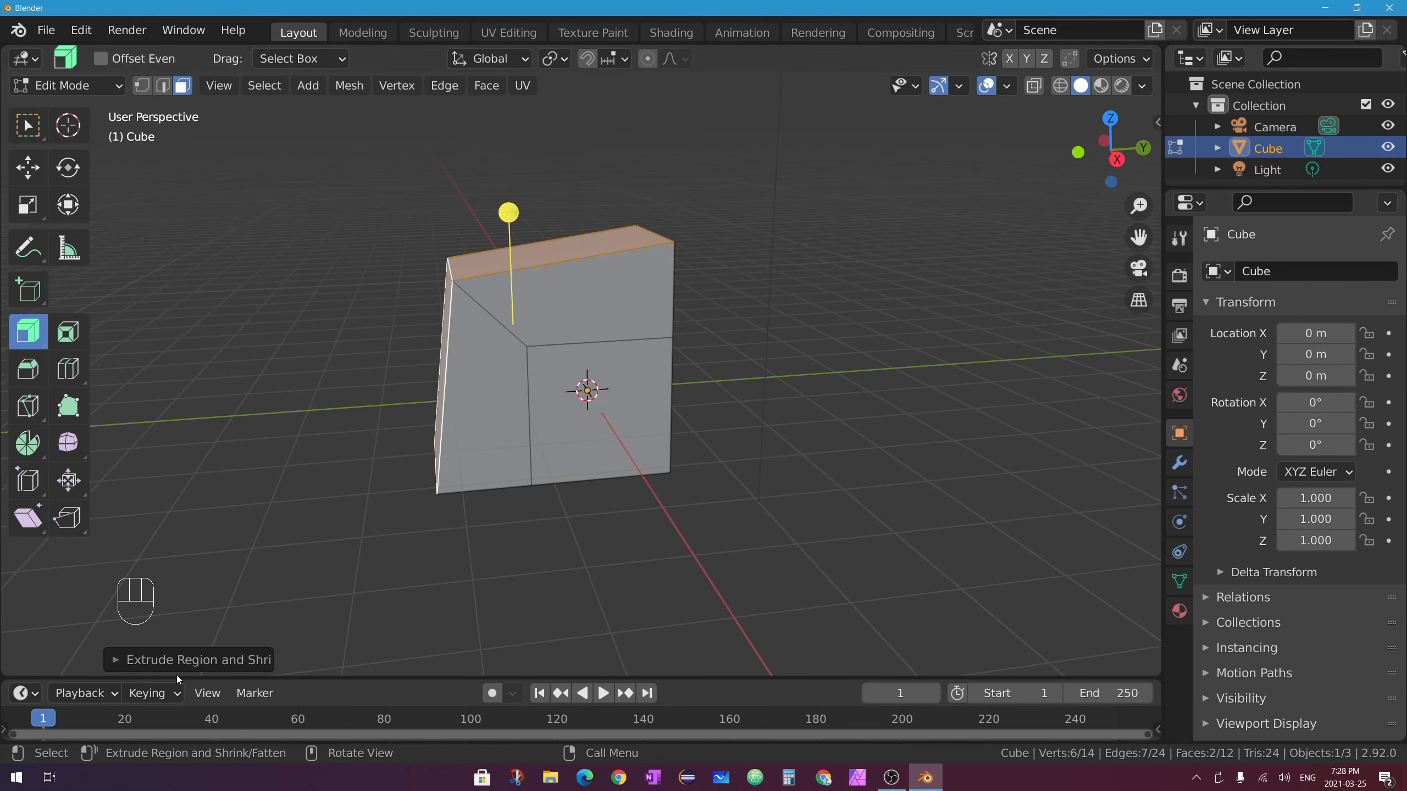
pyautogui.click(116, 660)
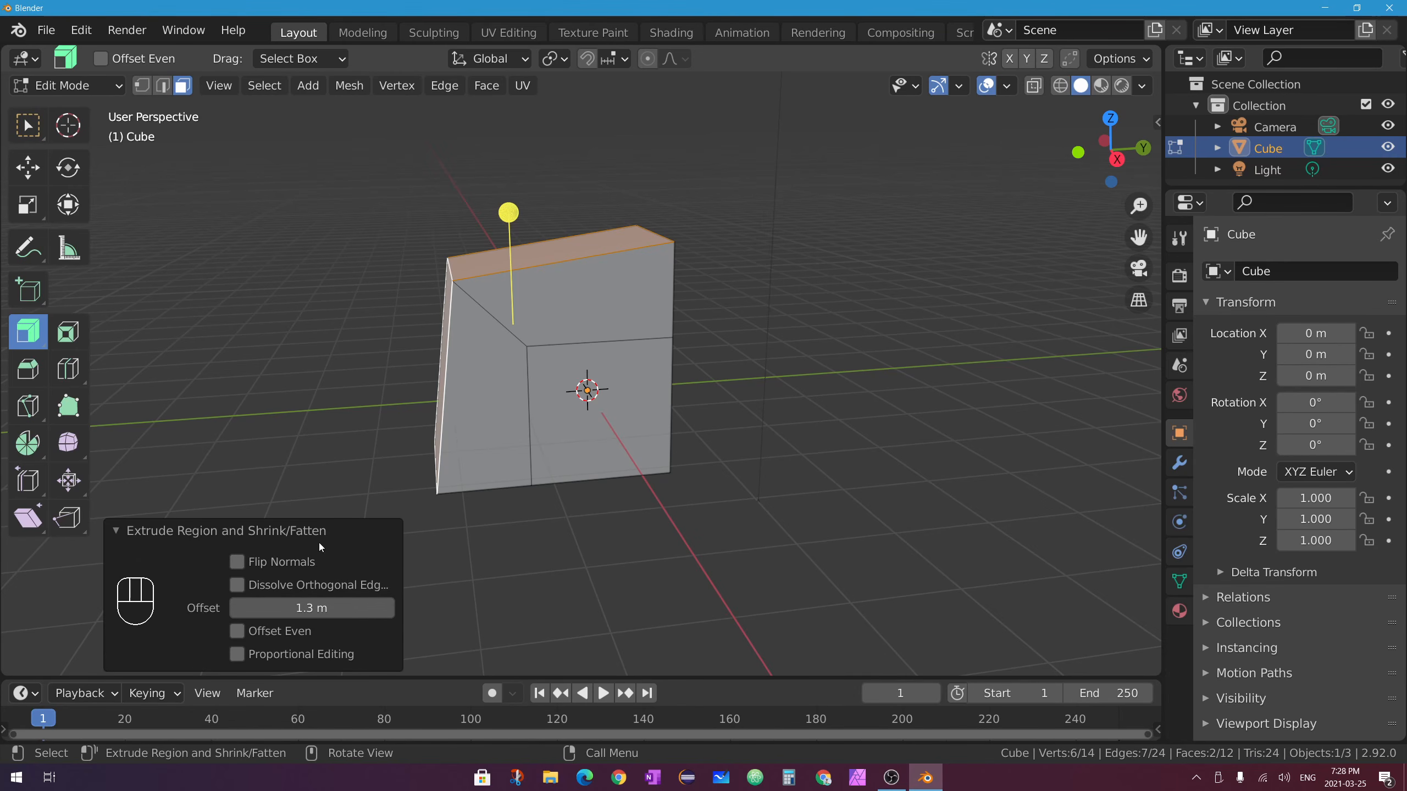
pyautogui.click(236, 631)
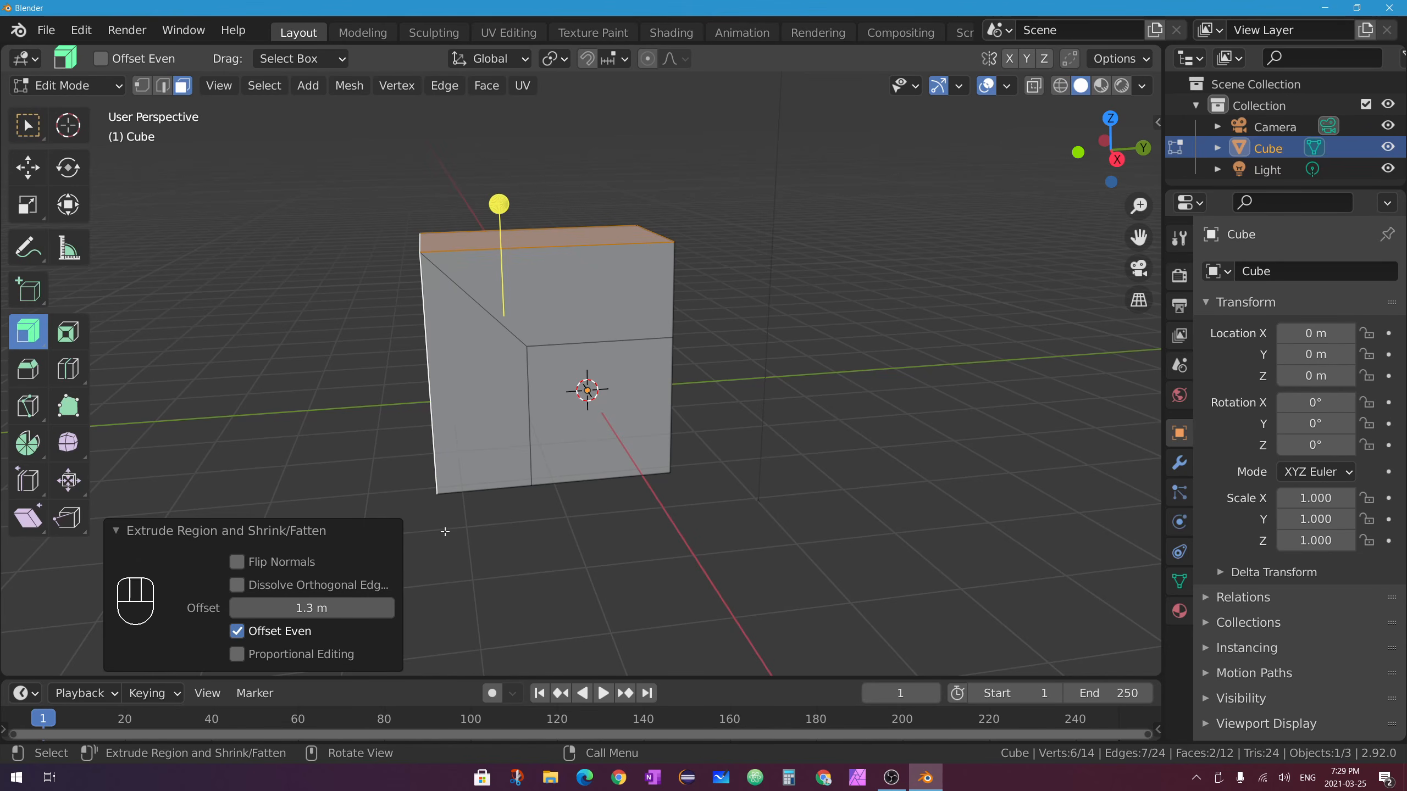
# Make Extrude Manifold the active tool and view the top face from above.
pyautogui.click(31, 333)
pyautogui.moveTo(32, 336); pyautogui.dragTo(180, 381)
pyautogui.moveTo(564, 494); pyautogui.dragTo(562, 310, button='middle')
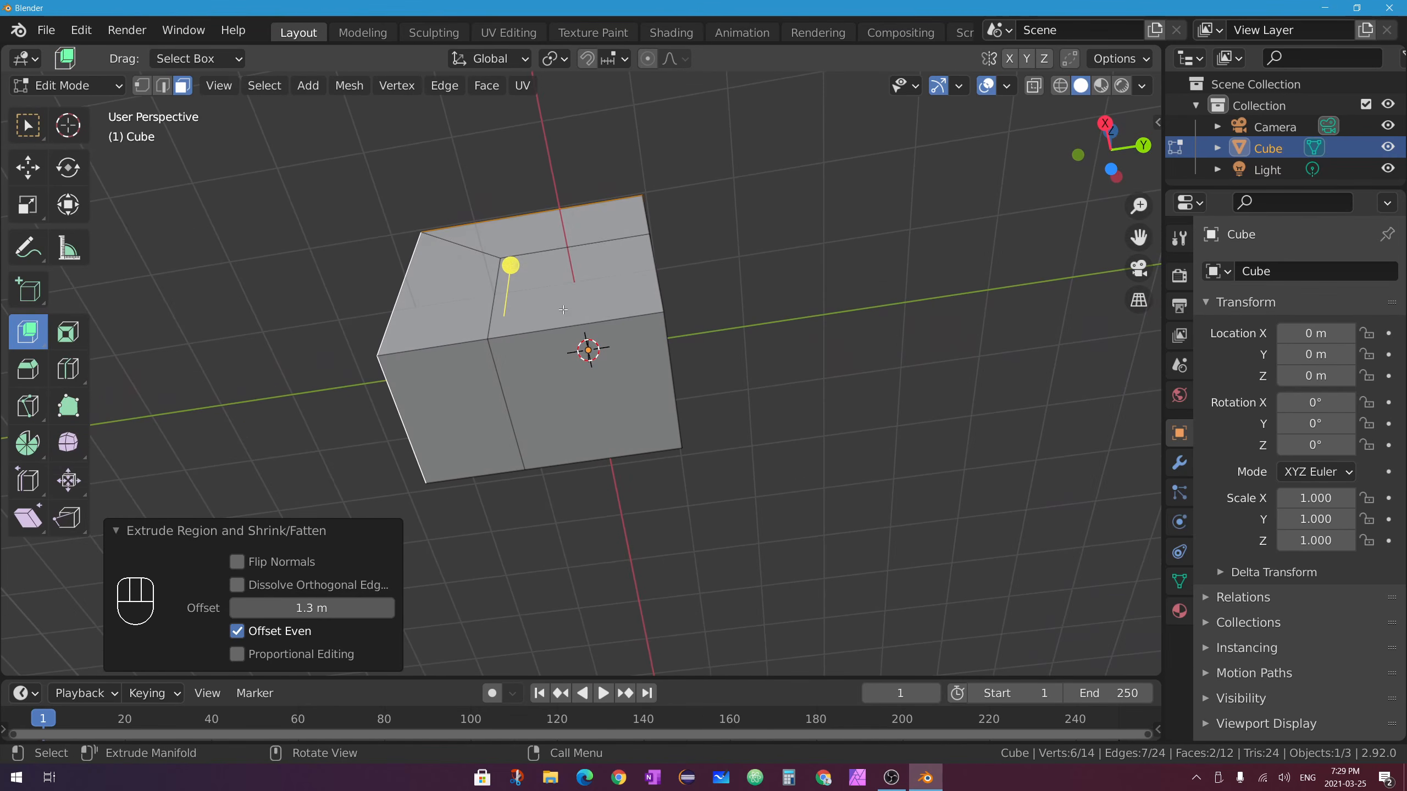
# Select a face and push it inward with Extrude Region.
pyautogui.click(569, 281)
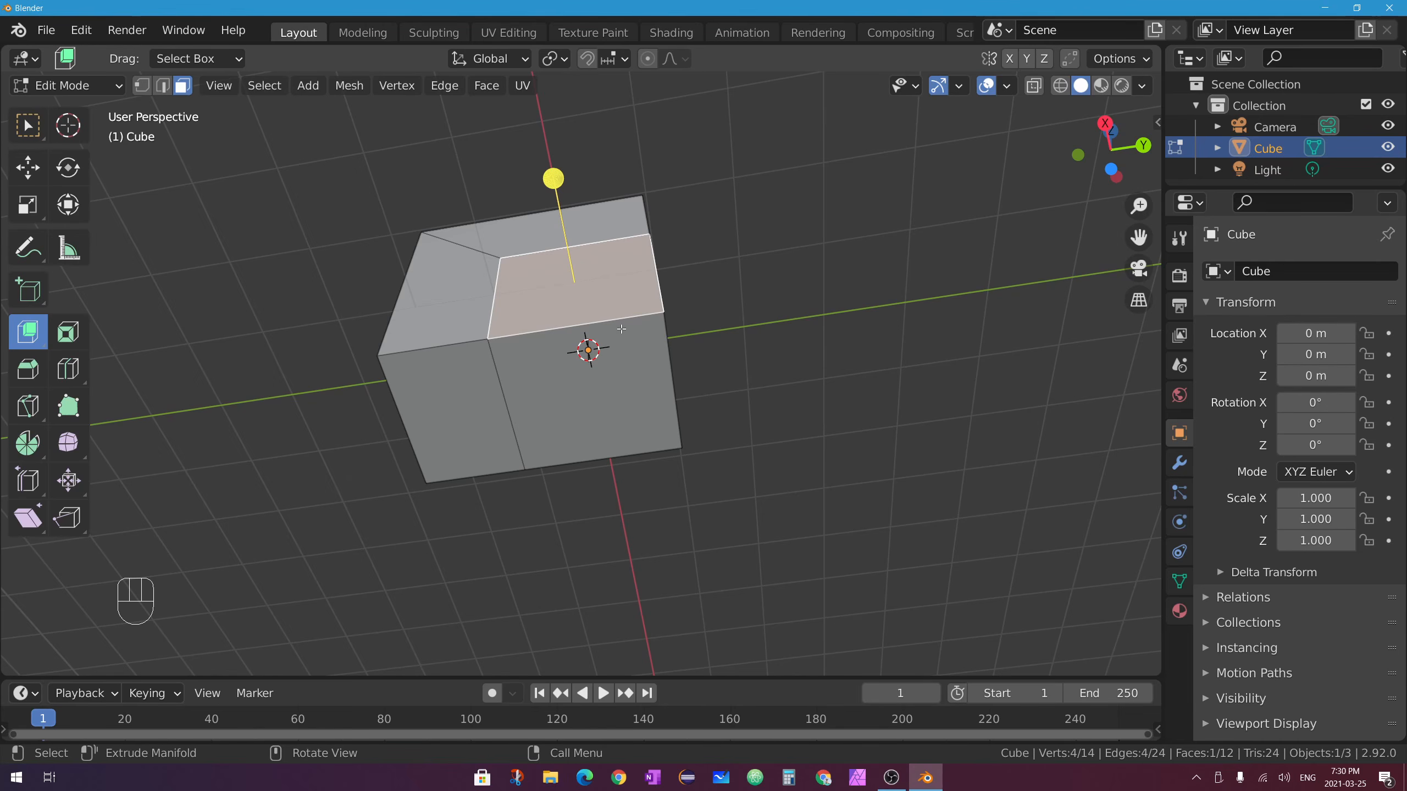
pyautogui.moveTo(649, 292); pyautogui.dragTo(646, 260, button='middle')
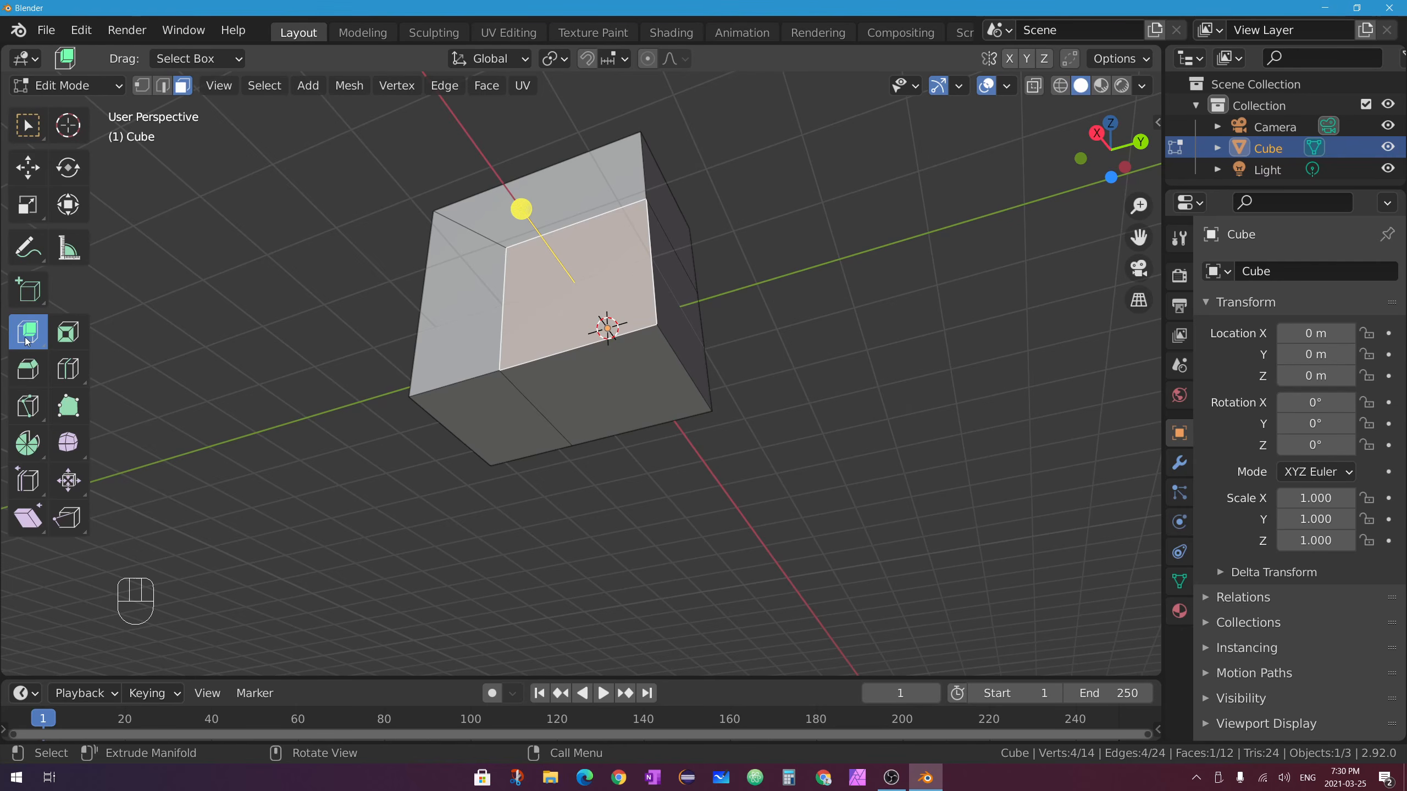
pyautogui.moveTo(23, 339); pyautogui.dragTo(159, 347)
pyautogui.moveTo(554, 233); pyautogui.dragTo(567, 216, button='middle')
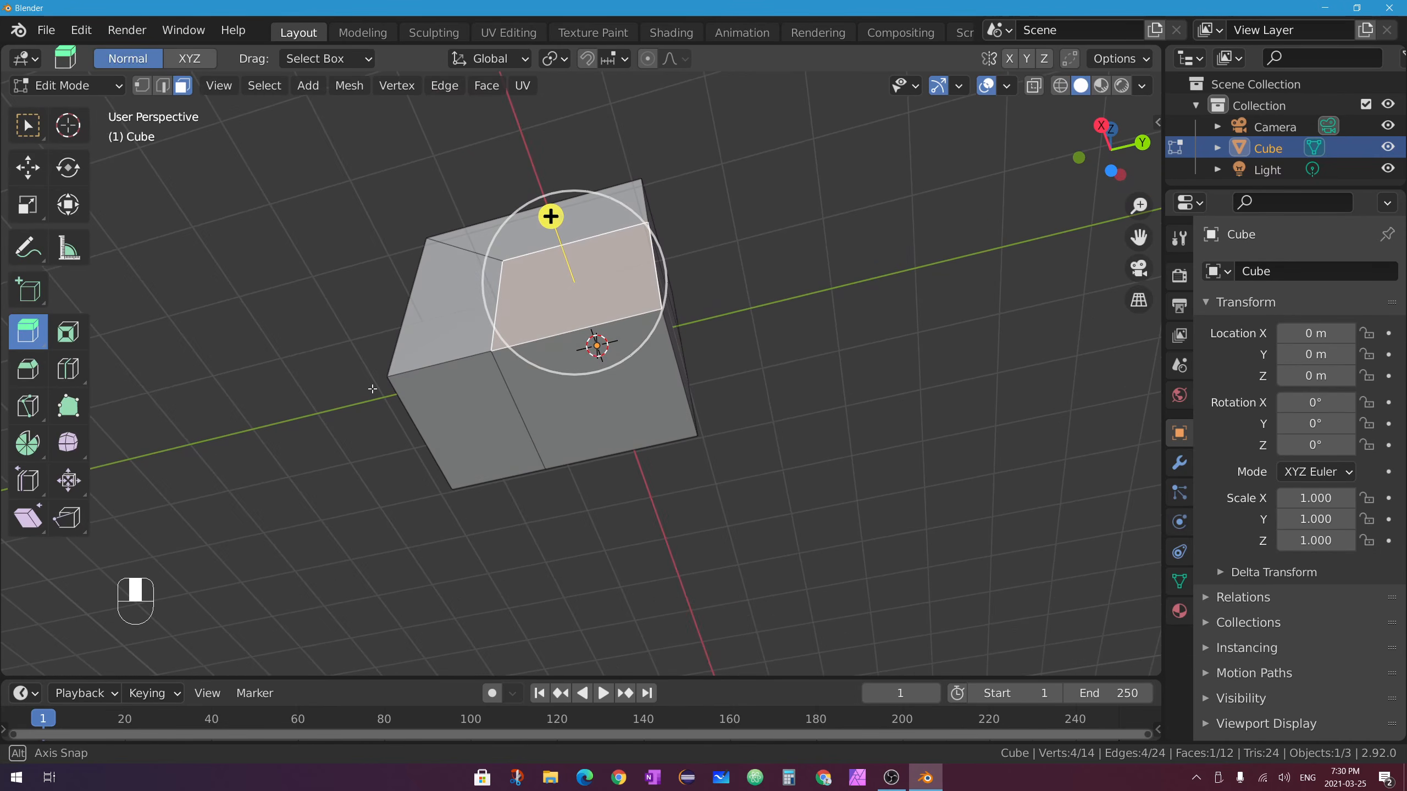
pyautogui.moveTo(551, 216); pyautogui.dragTo(590, 338)
pyautogui.moveTo(590, 337); pyautogui.dragTo(573, 273, button='middle')
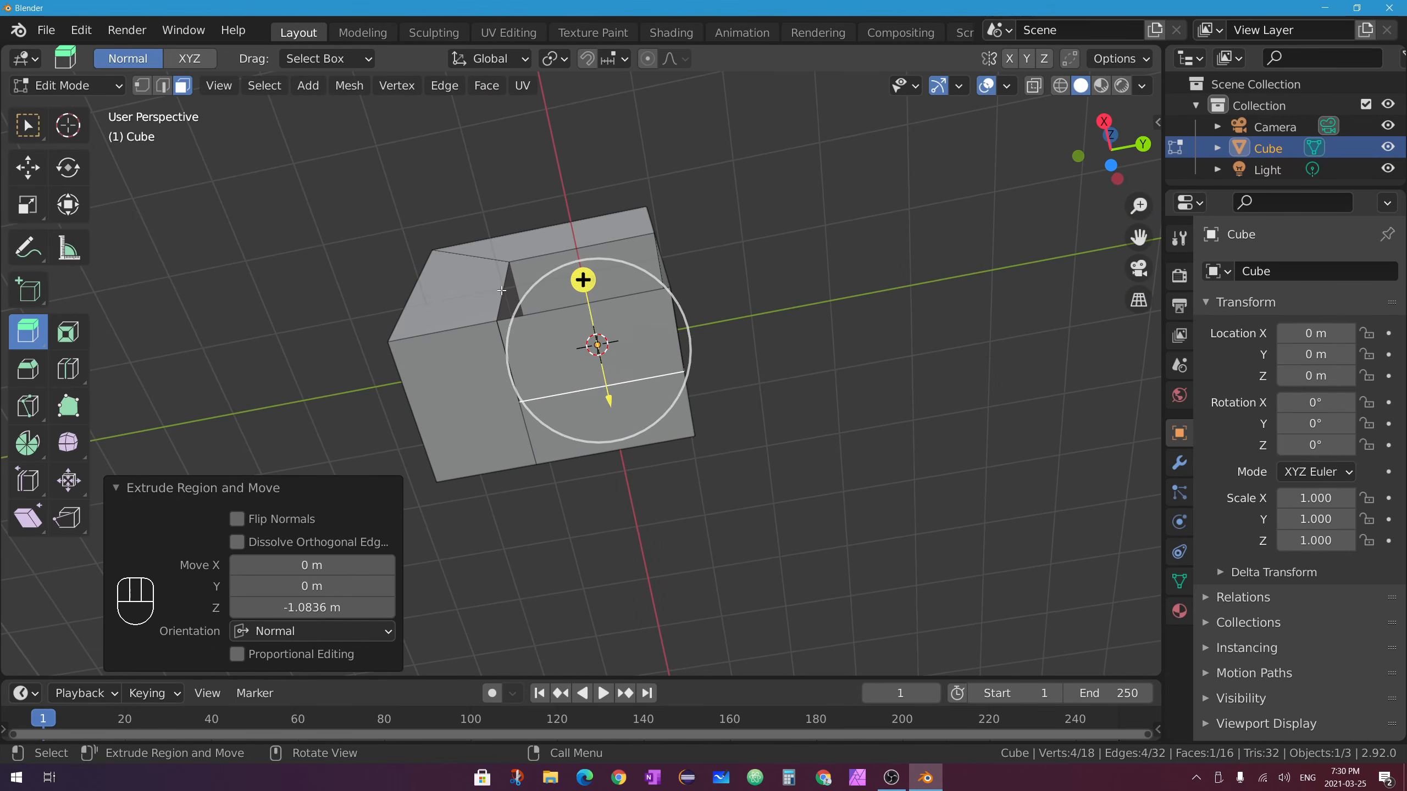
pyautogui.moveTo(516, 265); pyautogui.dragTo(710, 318, button='middle')
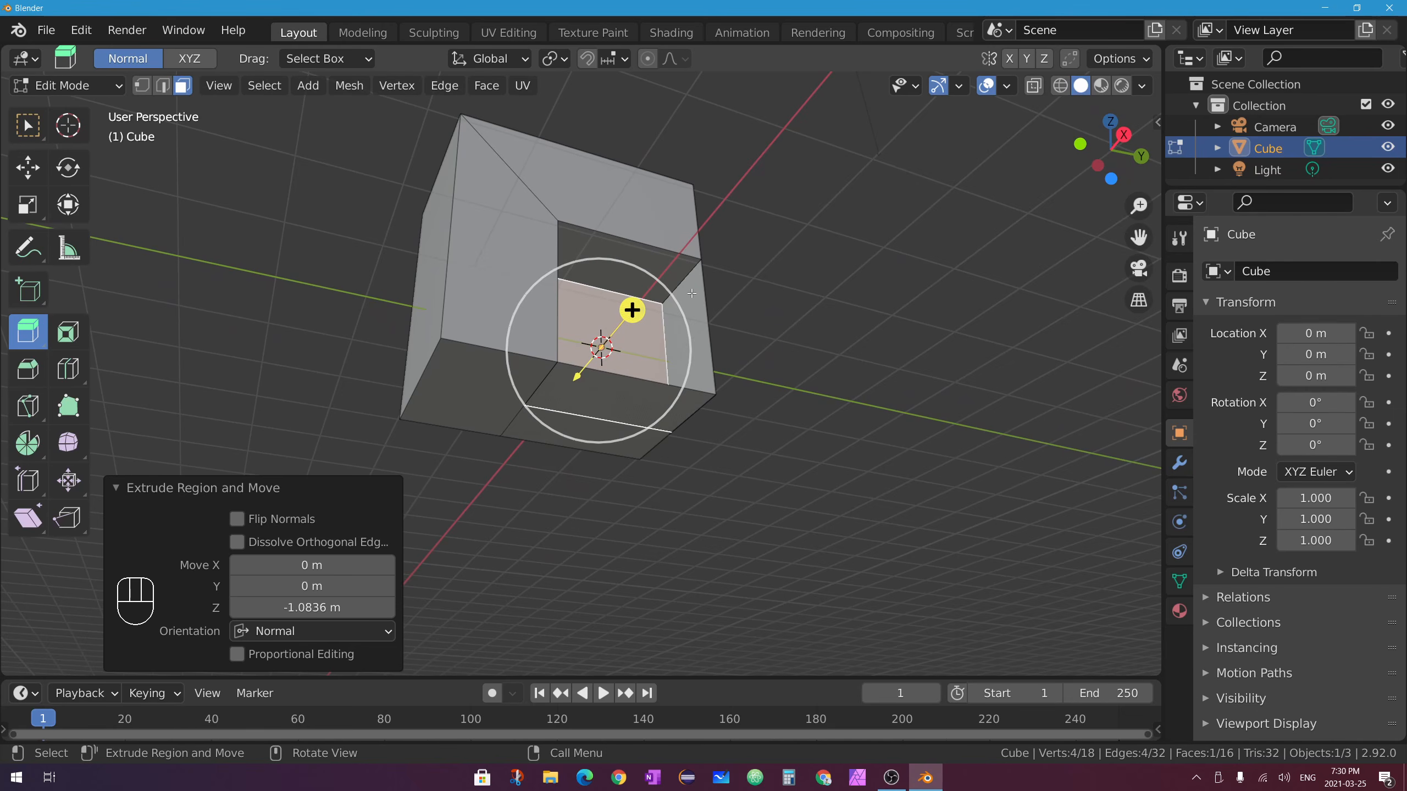
# Inspect the inset's side face, then undo the inward region extrusion.
pyautogui.click(36, 124)
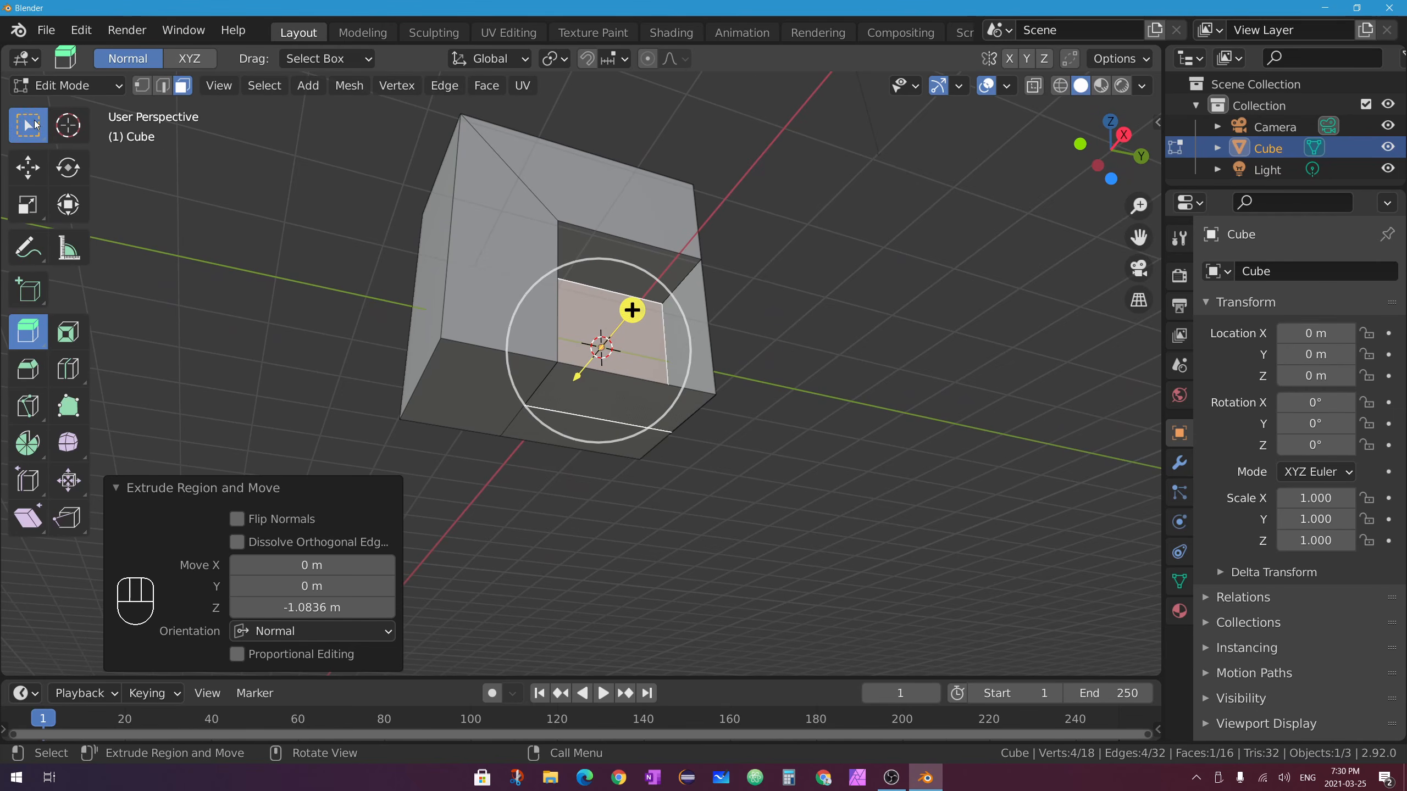
pyautogui.click(693, 309)
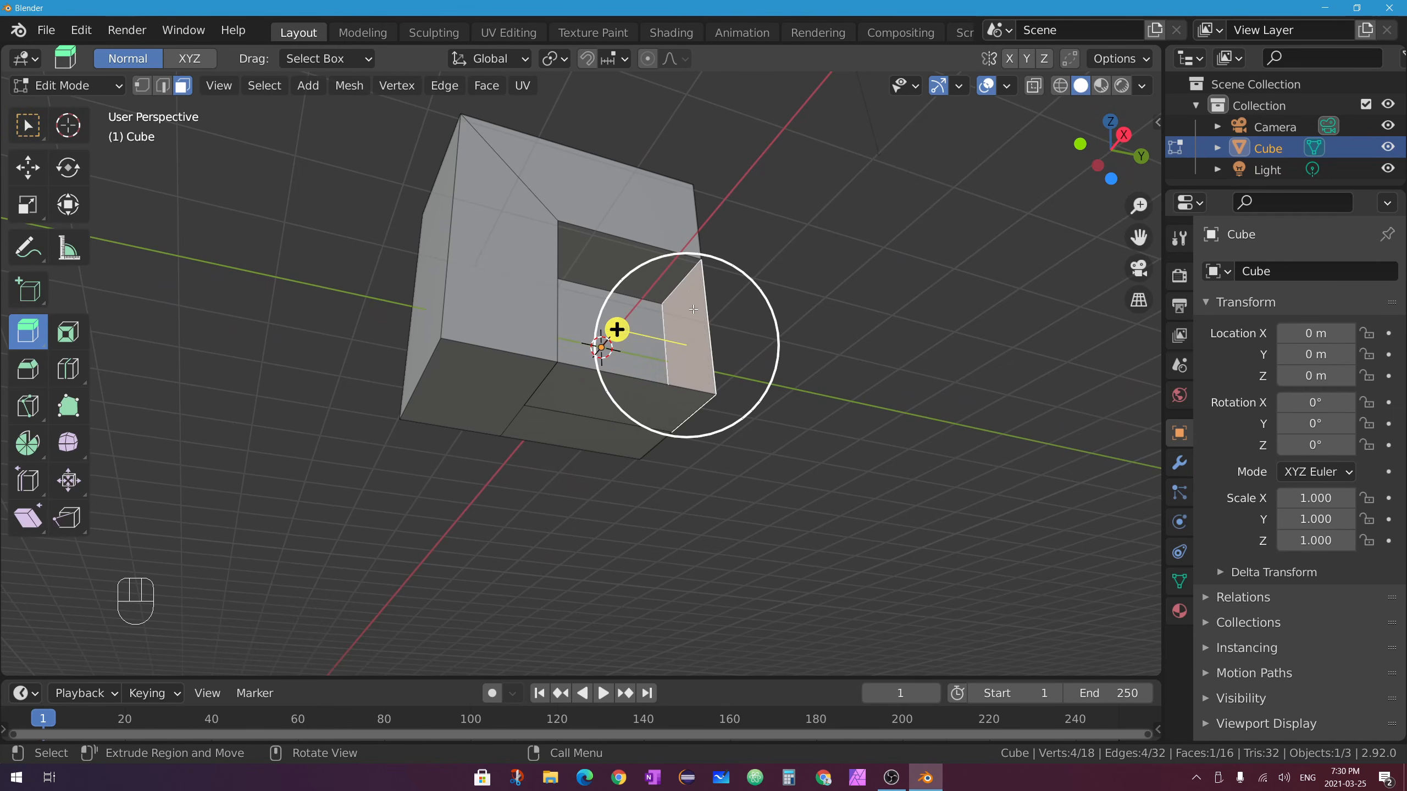
pyautogui.moveTo(733, 384); pyautogui.dragTo(666, 330, button='middle')
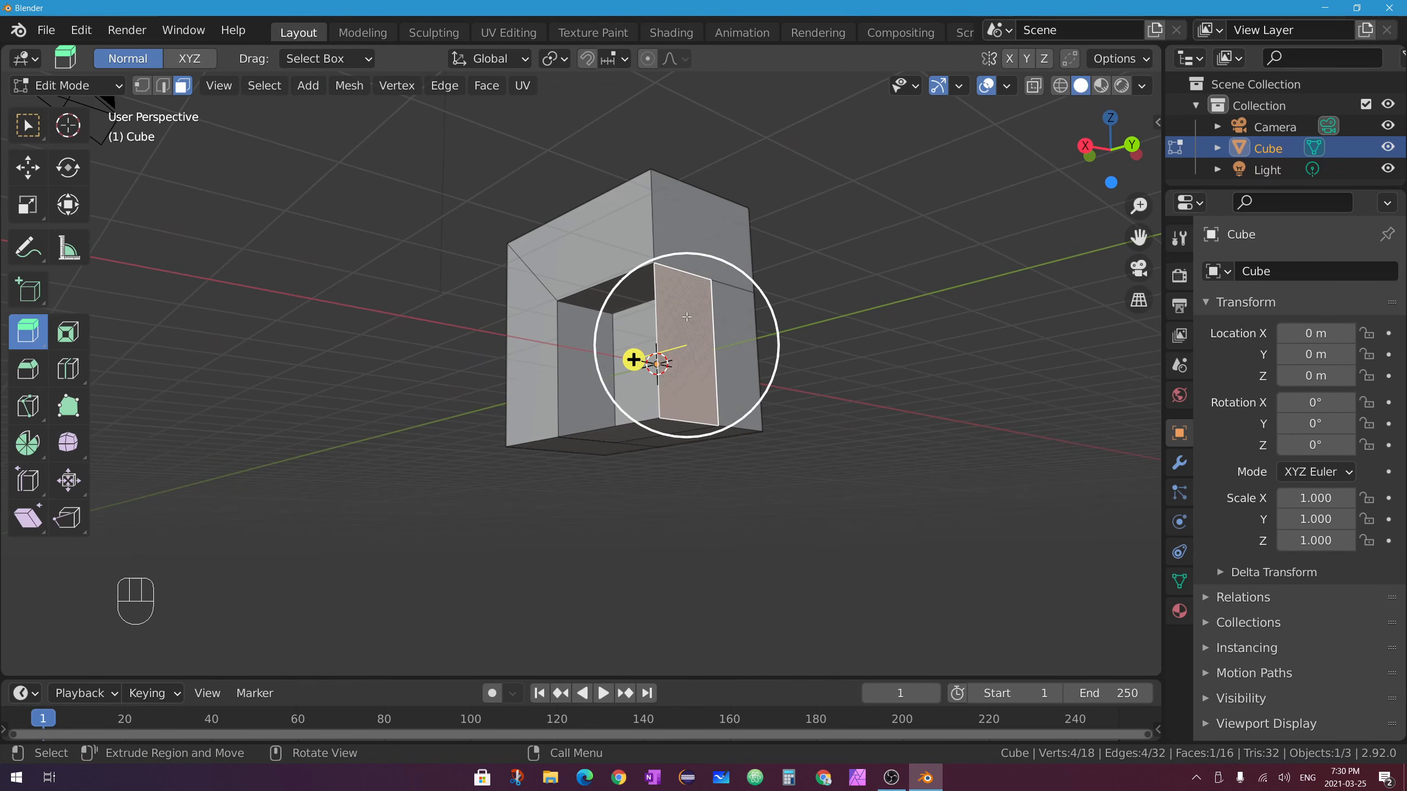
pyautogui.moveTo(722, 435); pyautogui.dragTo(779, 431, button='middle')
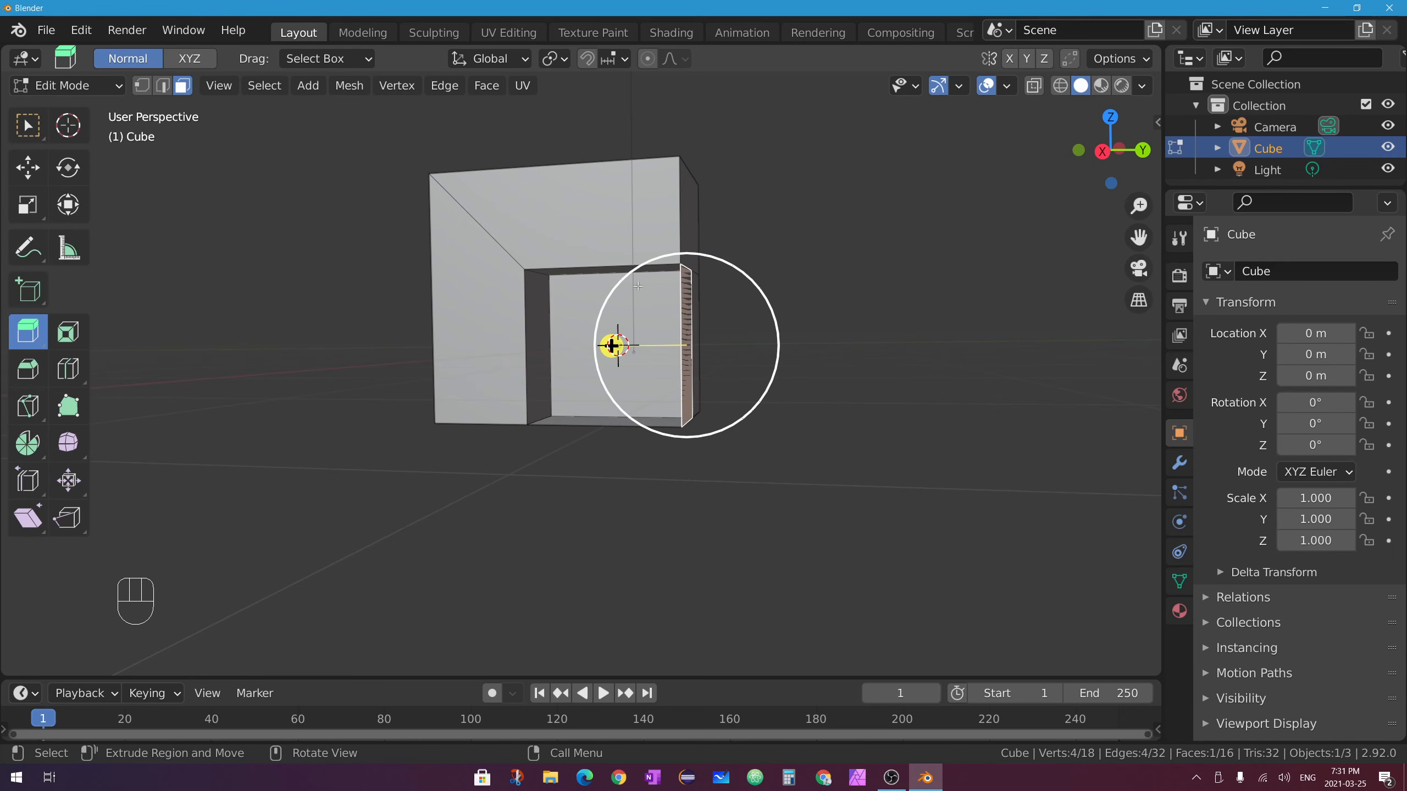
pyautogui.hotkey('ctrl', 'z')
pyautogui.hotkey('ctrl', 'z')
pyautogui.hotkey('ctrl', 'z')
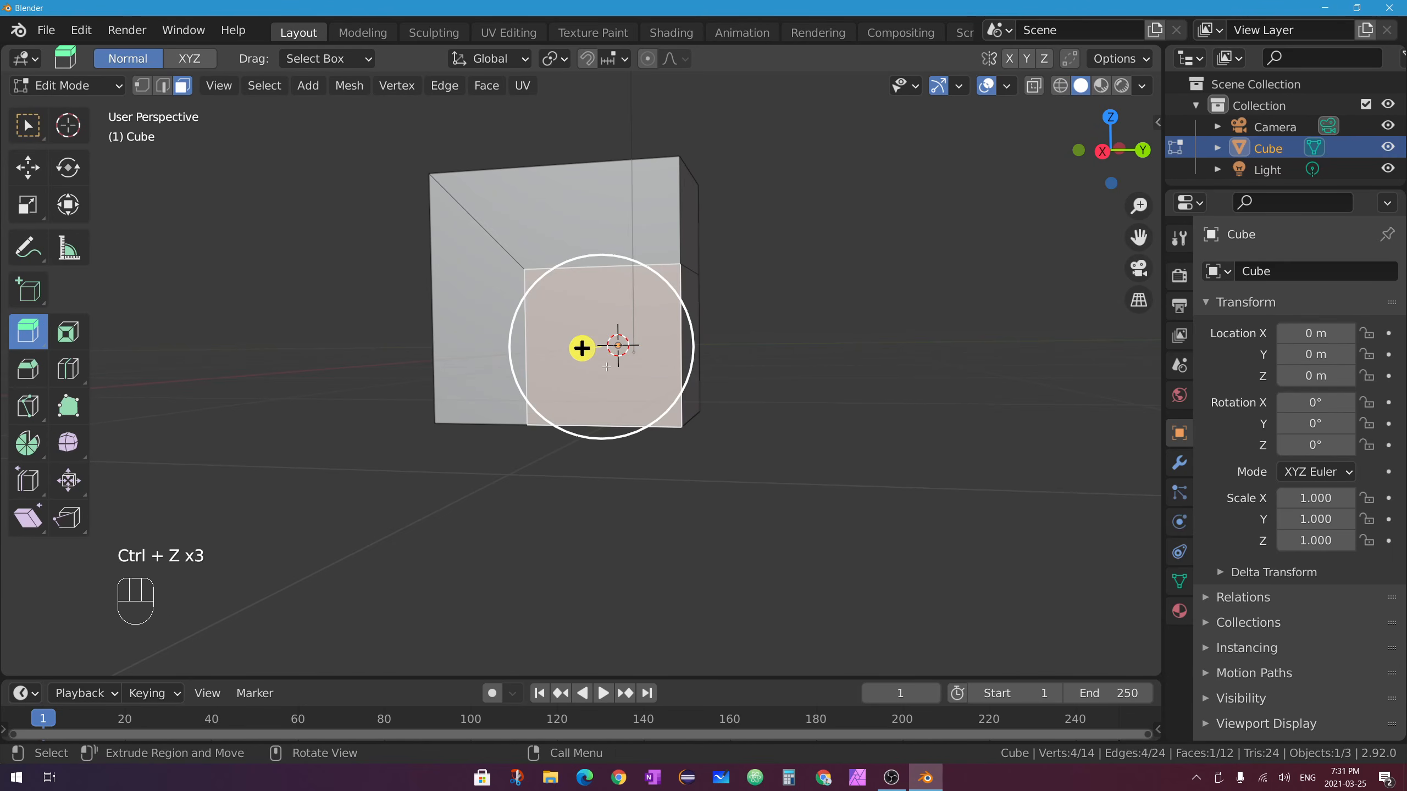
pyautogui.moveTo(682, 311); pyautogui.dragTo(607, 537, button='middle')
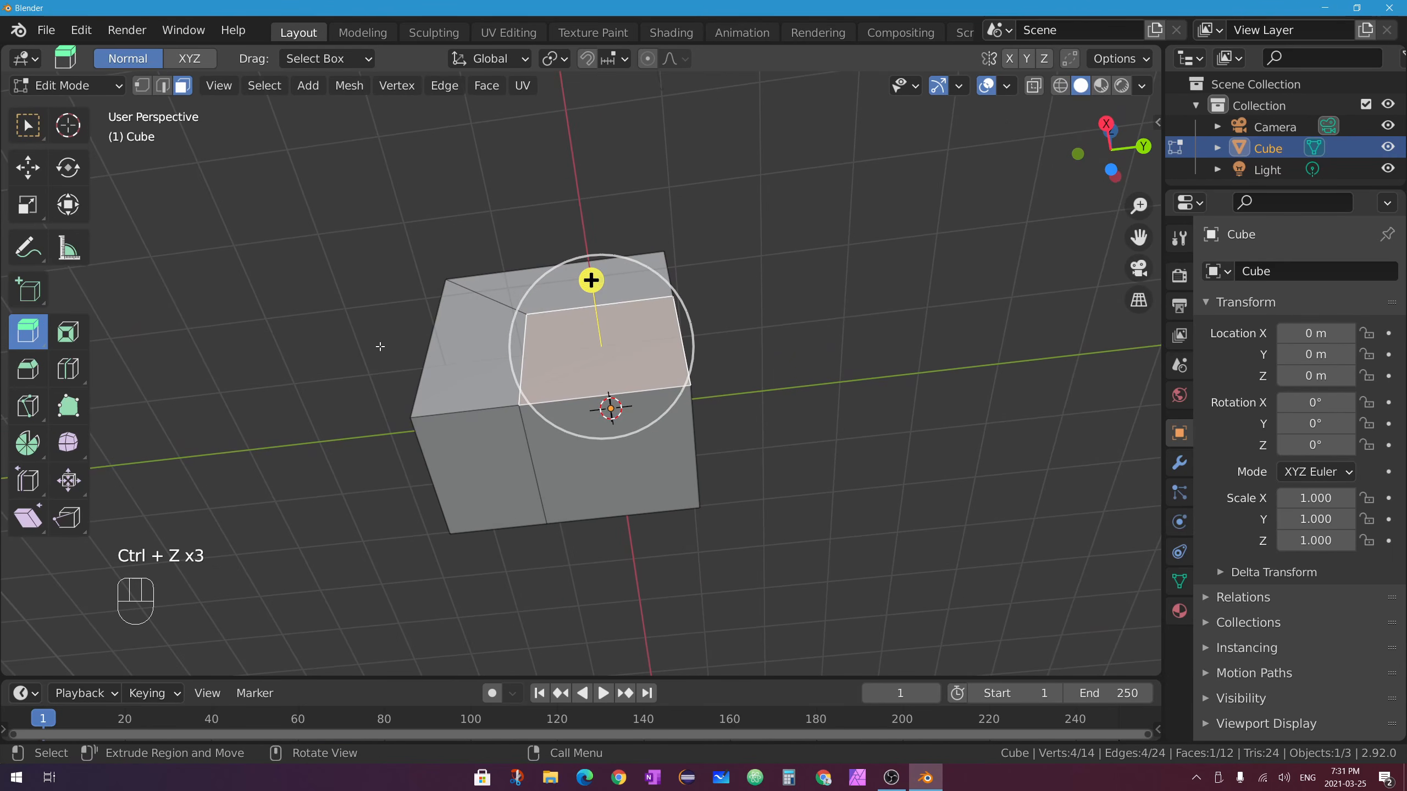
# Sink the top face about 0.97 m inward with Extrude Manifold.
pyautogui.moveTo(26, 331); pyautogui.dragTo(169, 385)
pyautogui.moveTo(583, 244); pyautogui.dragTo(641, 369)
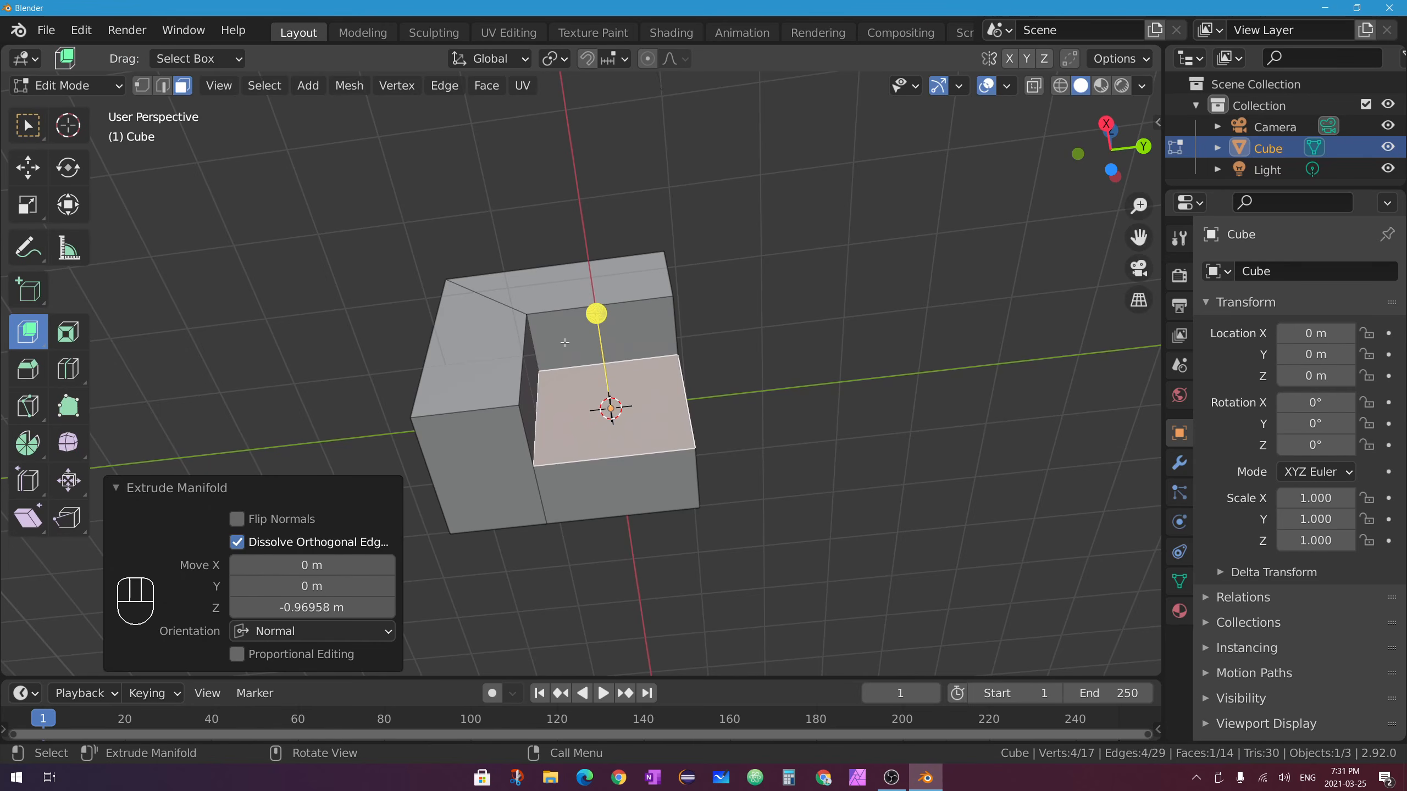
pyautogui.moveTo(565, 342); pyautogui.dragTo(640, 268, button='middle')
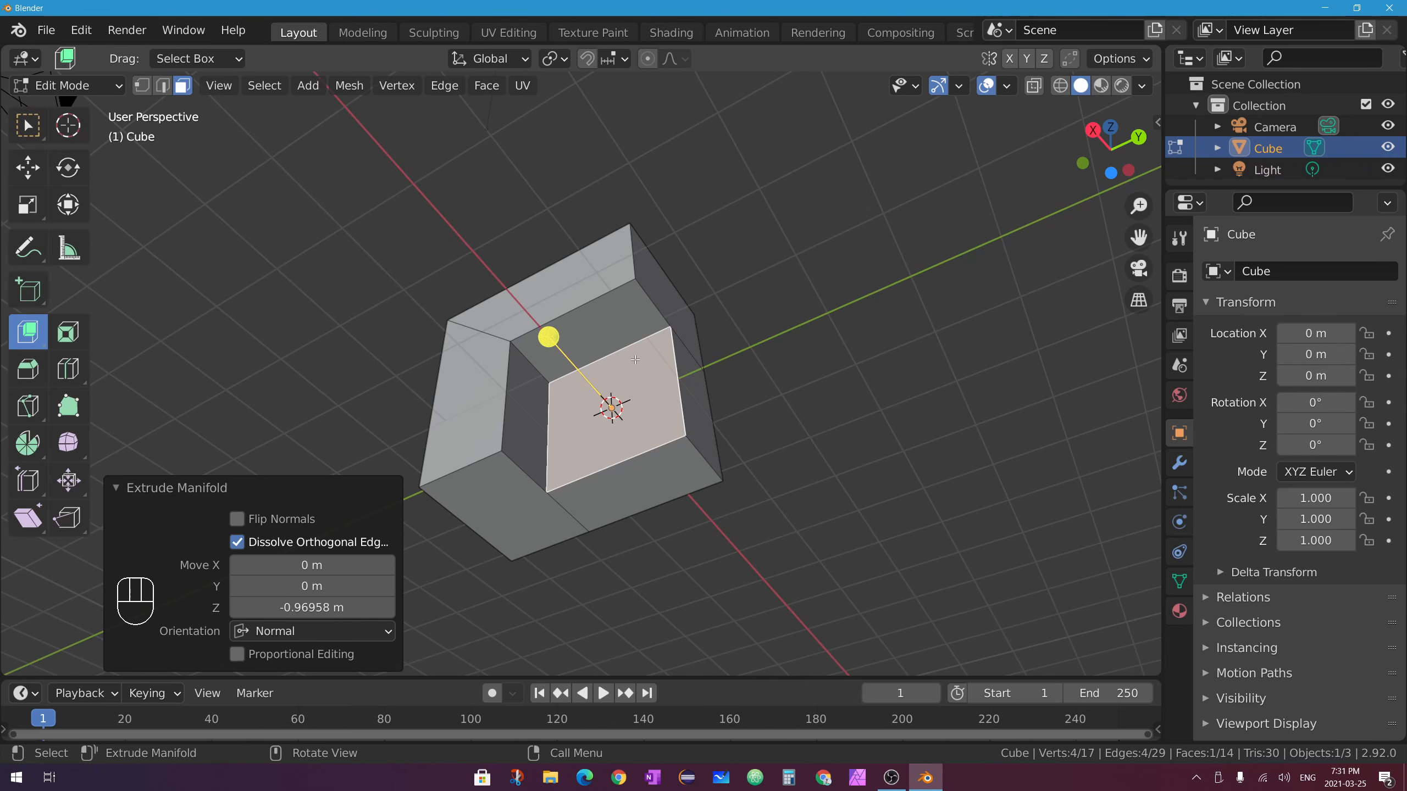
pyautogui.moveTo(635, 360); pyautogui.dragTo(649, 330, button='middle')
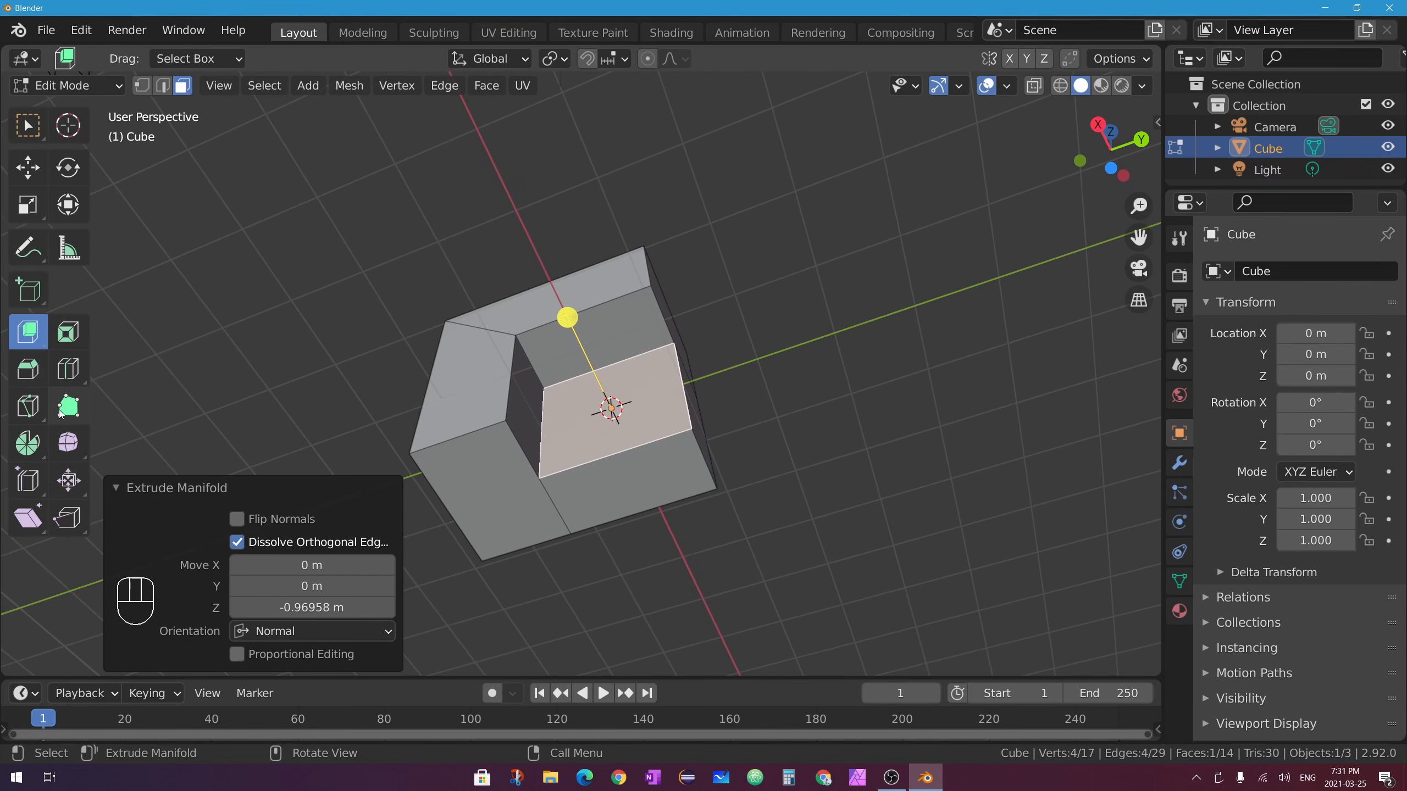
# Switch to Extrude to Cursor and make a first extrusion of the selected face.
pyautogui.click(27, 330)
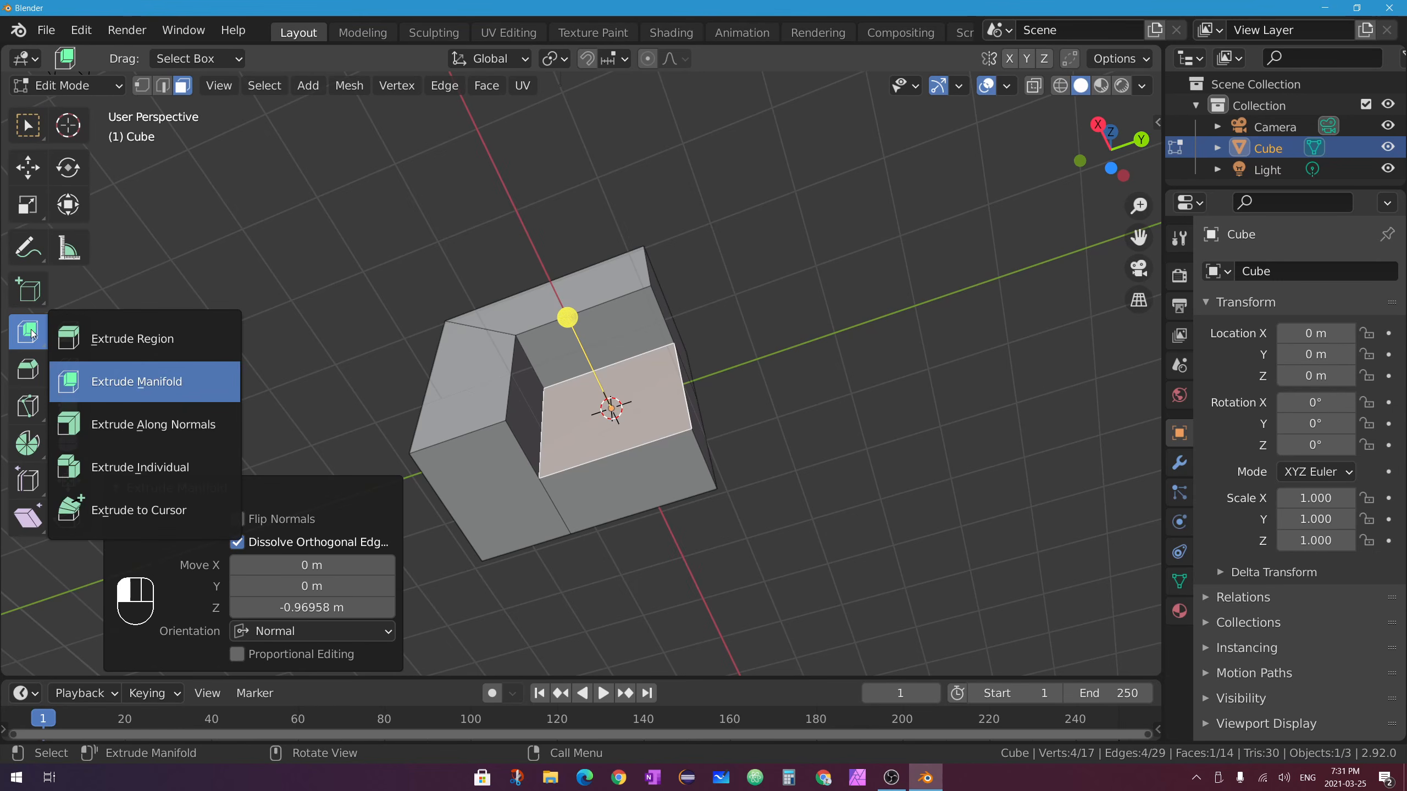
pyautogui.click(167, 508)
pyautogui.moveTo(548, 388); pyautogui.dragTo(609, 510, button='middle')
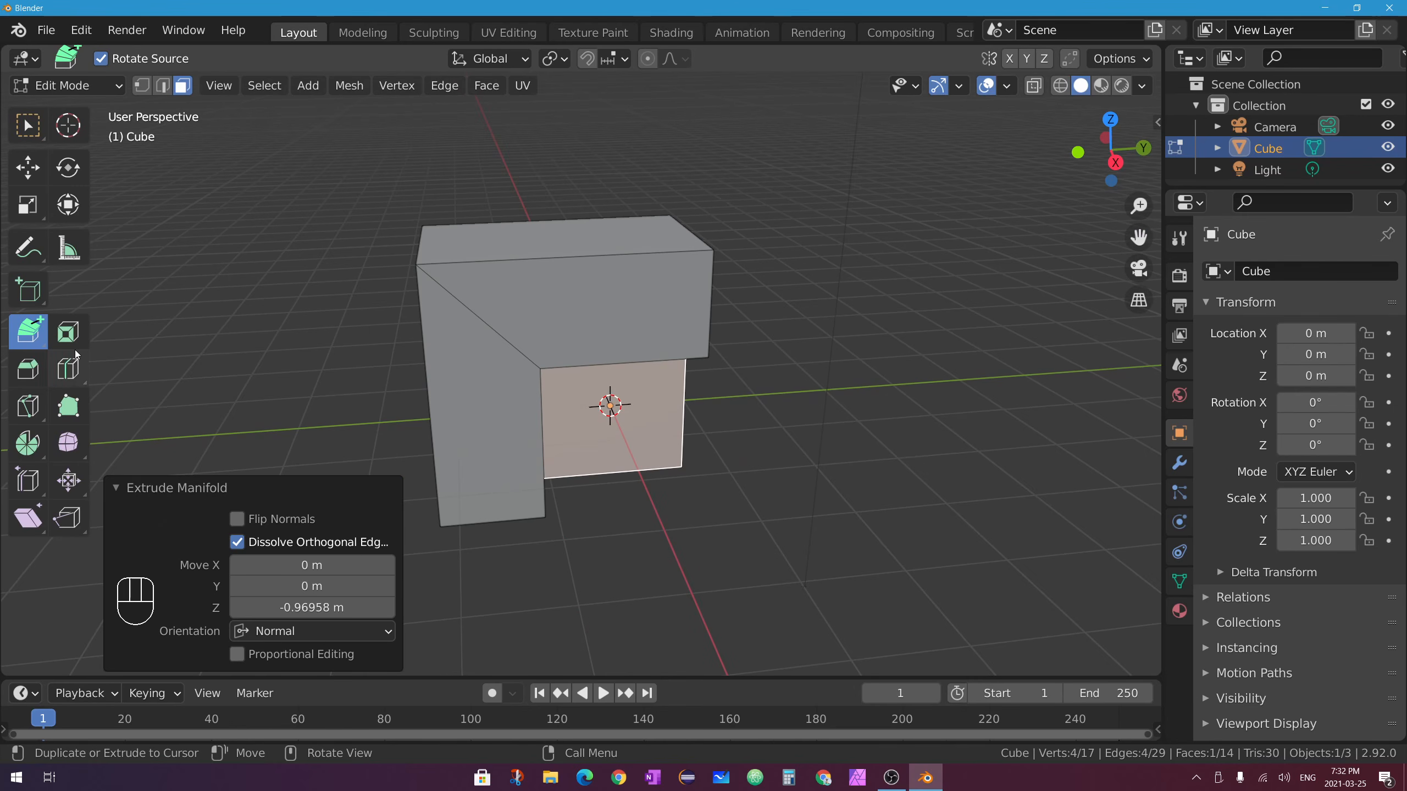
pyautogui.moveTo(798, 485); pyautogui.dragTo(654, 250, button='middle')
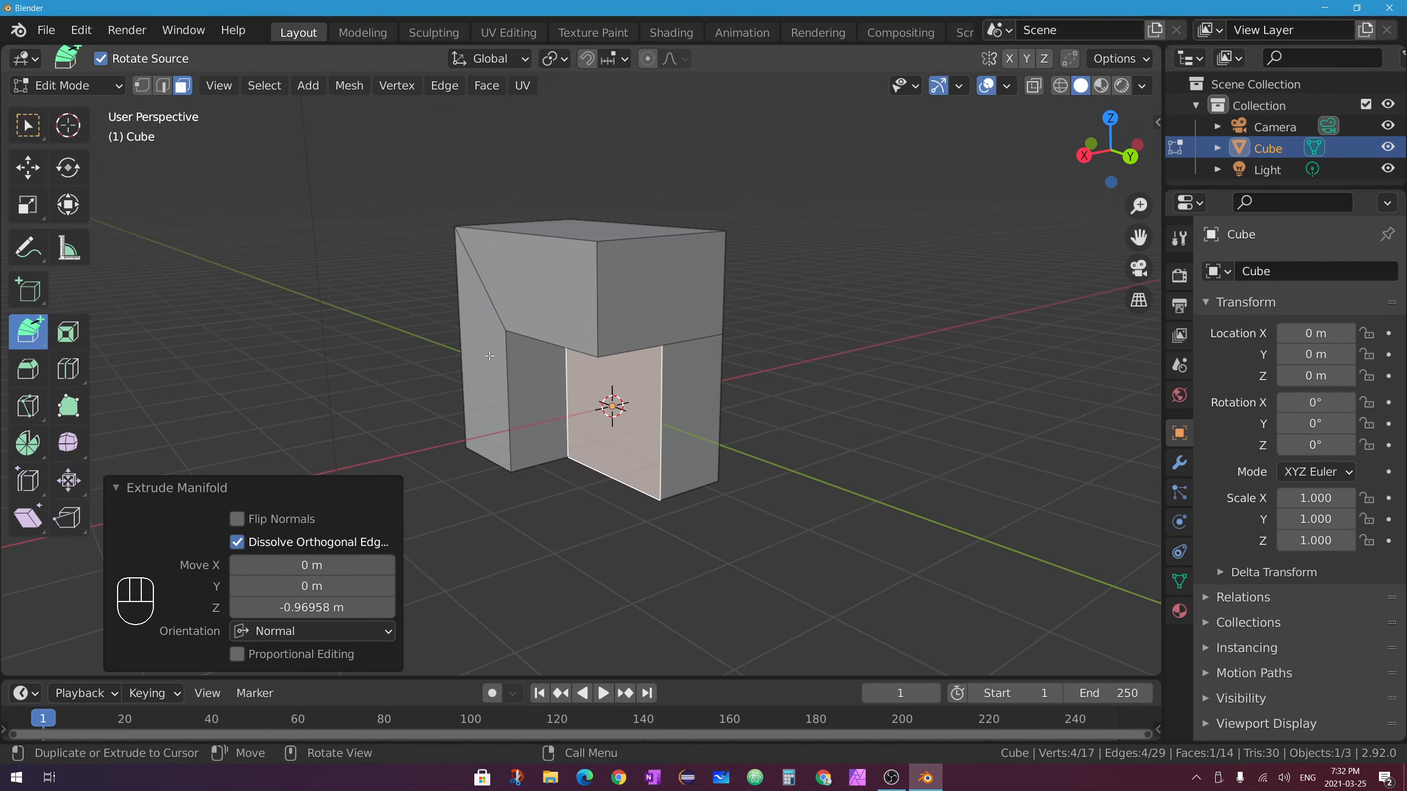
pyautogui.moveTo(584, 430); pyautogui.dragTo(487, 384, button='middle')
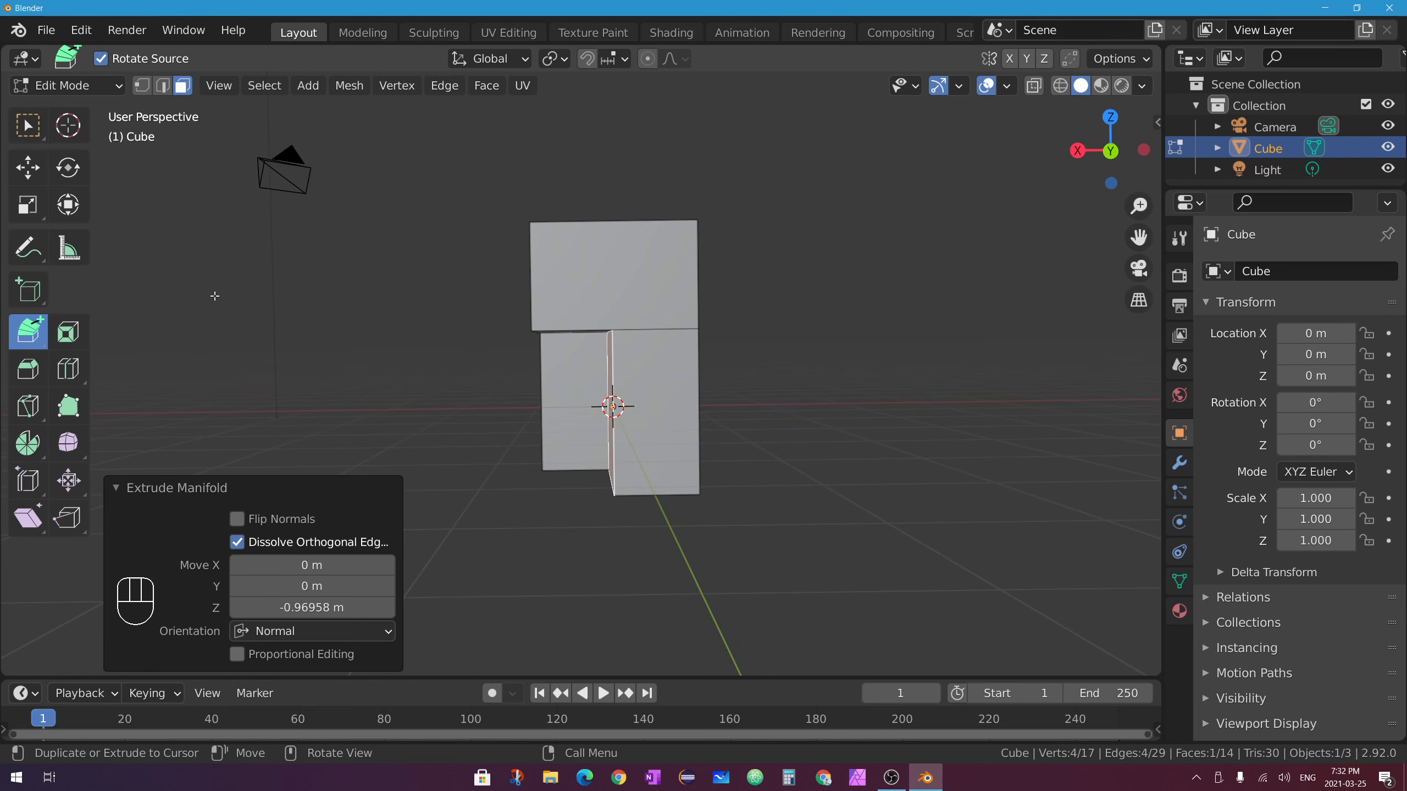
pyautogui.click(133, 486)
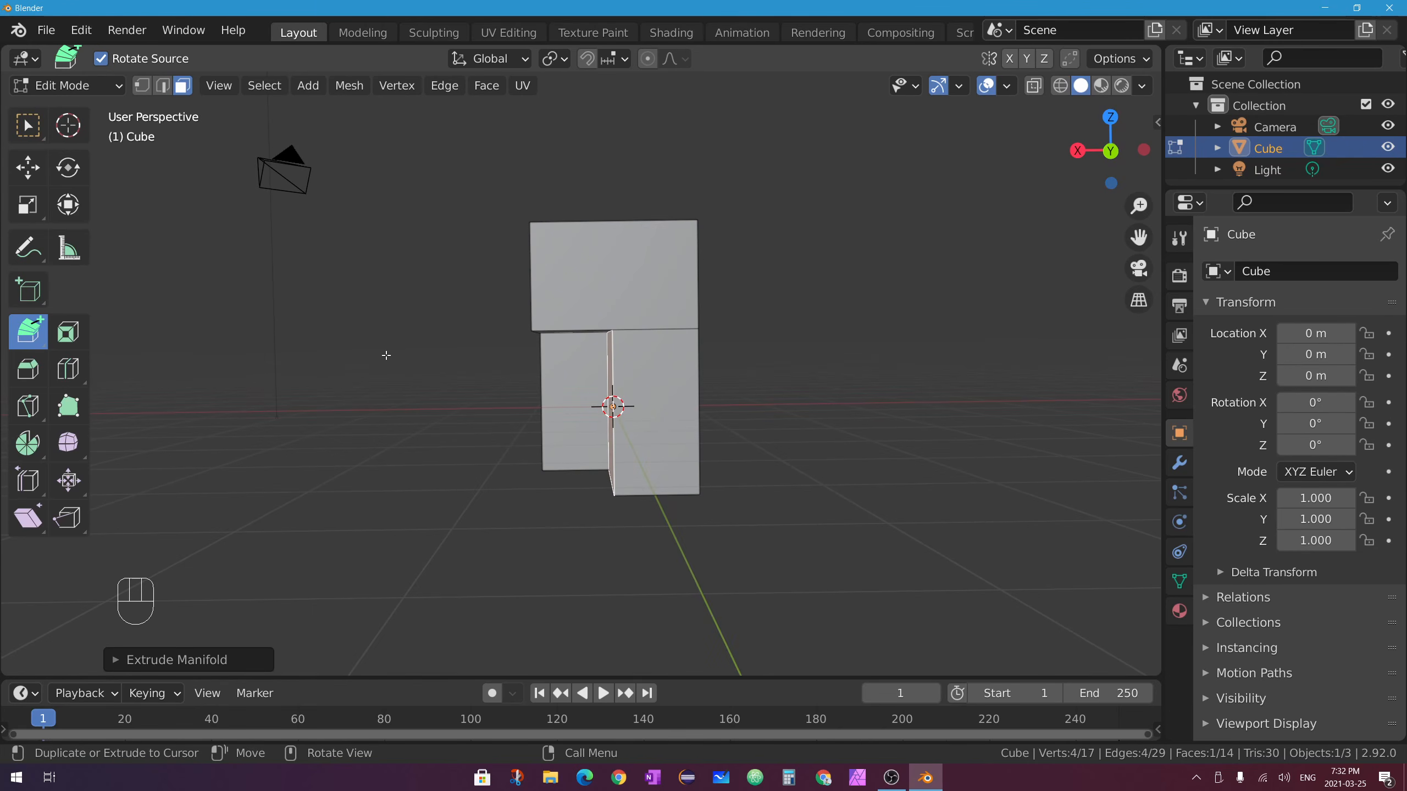
# Extrude the end face toward several clicked points, building a winding tube.
pyautogui.keyDown('ctrl'); pyautogui.click(320, 462); pyautogui.keyUp('ctrl')
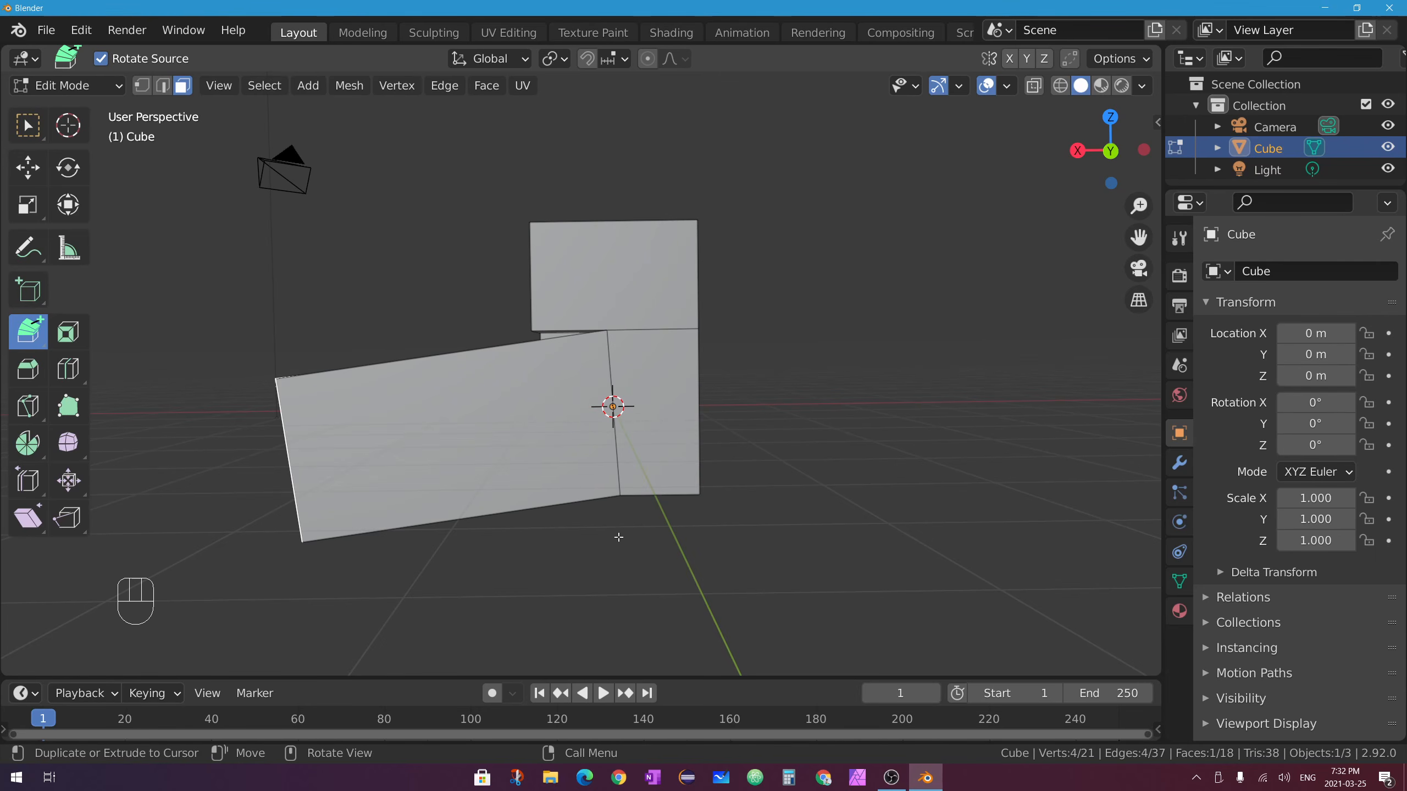
pyautogui.moveTo(193, 542); pyautogui.dragTo(526, 464, button='middle')
pyautogui.moveTo(414, 415); pyautogui.dragTo(313, 393, button='middle')
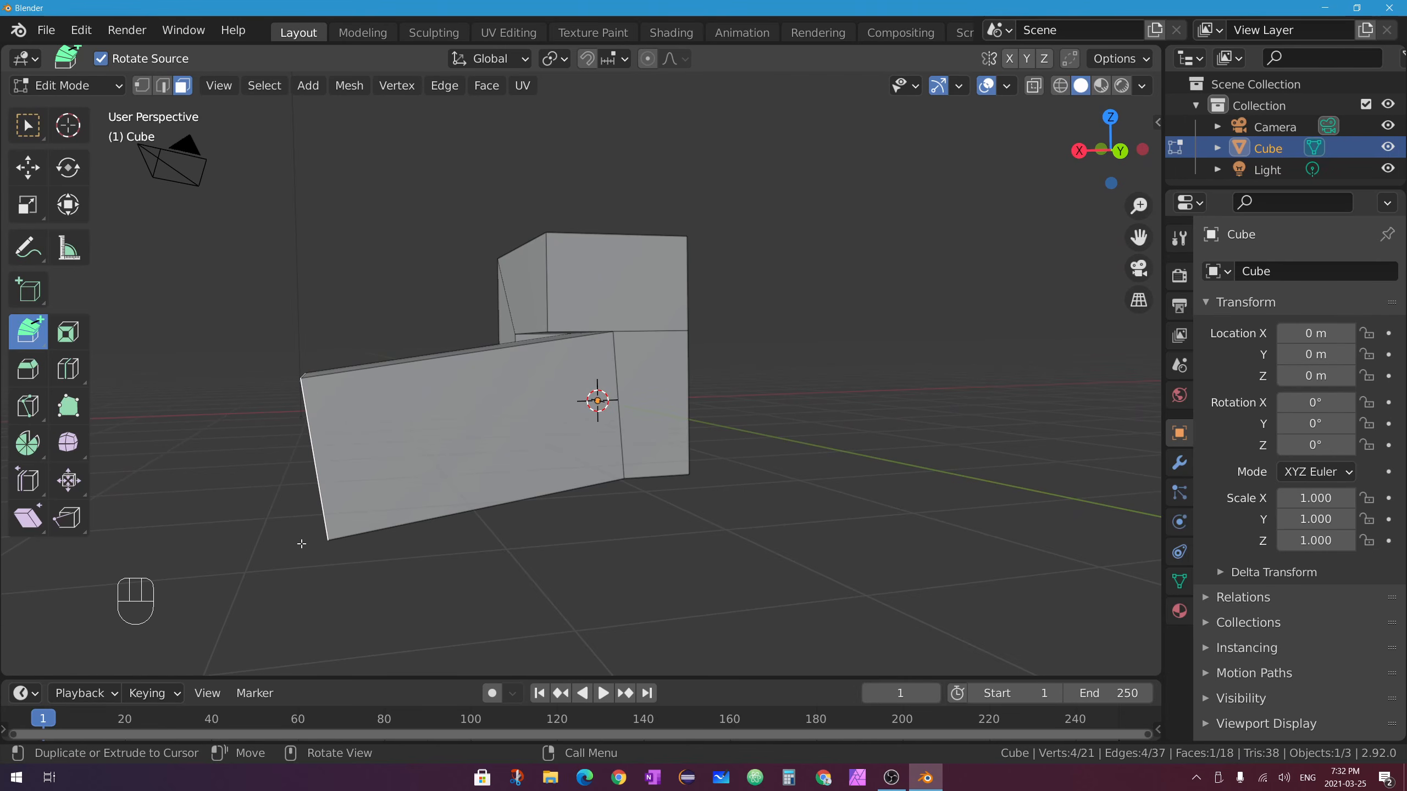
pyautogui.moveTo(249, 537); pyautogui.dragTo(404, 597, button='middle')
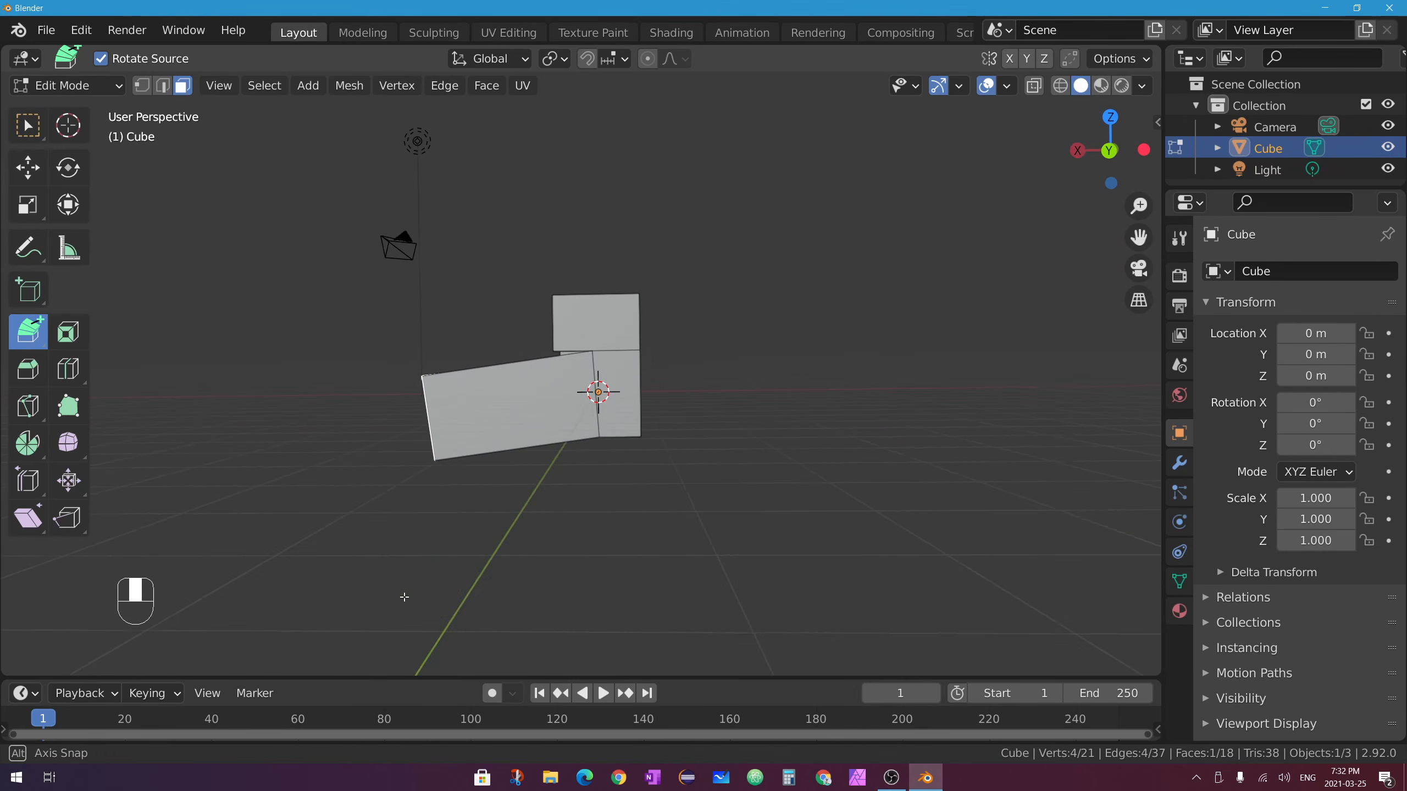
pyautogui.keyDown('ctrl'); pyautogui.rightClick(314, 493); pyautogui.keyUp('ctrl')
pyautogui.keyDown('ctrl'); pyautogui.rightClick(308, 575); pyautogui.keyUp('ctrl')
pyautogui.moveTo(314, 591); pyautogui.dragTo(458, 553, button='middle')
pyautogui.keyDown('ctrl'); pyautogui.rightClick(437, 604); pyautogui.keyUp('ctrl')
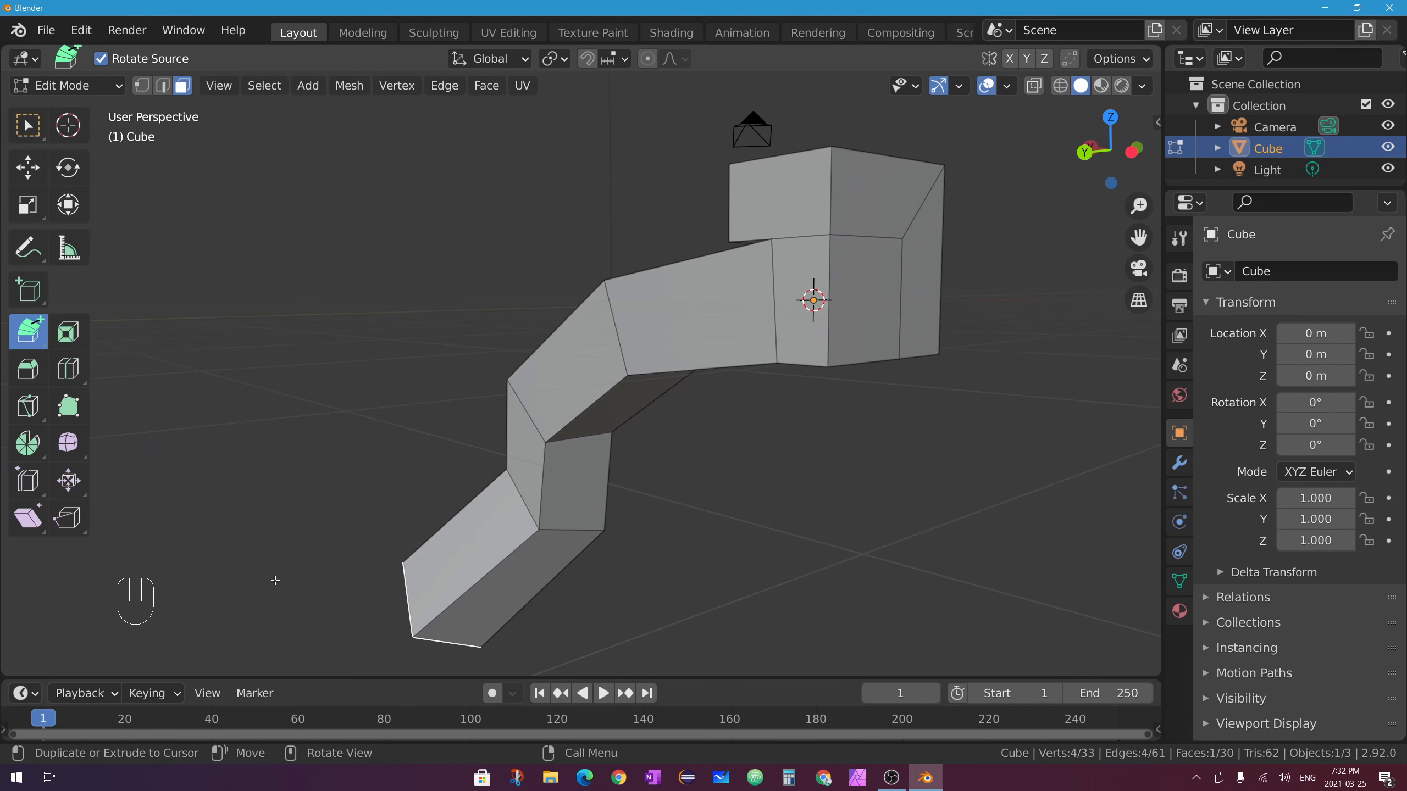
pyautogui.keyDown('ctrl'); pyautogui.rightClick(257, 578); pyautogui.keyUp('ctrl')
pyautogui.keyDown('ctrl'); pyautogui.rightClick(128, 437); pyautogui.keyUp('ctrl')
pyautogui.moveTo(255, 421); pyautogui.dragTo(349, 446, button='middle')
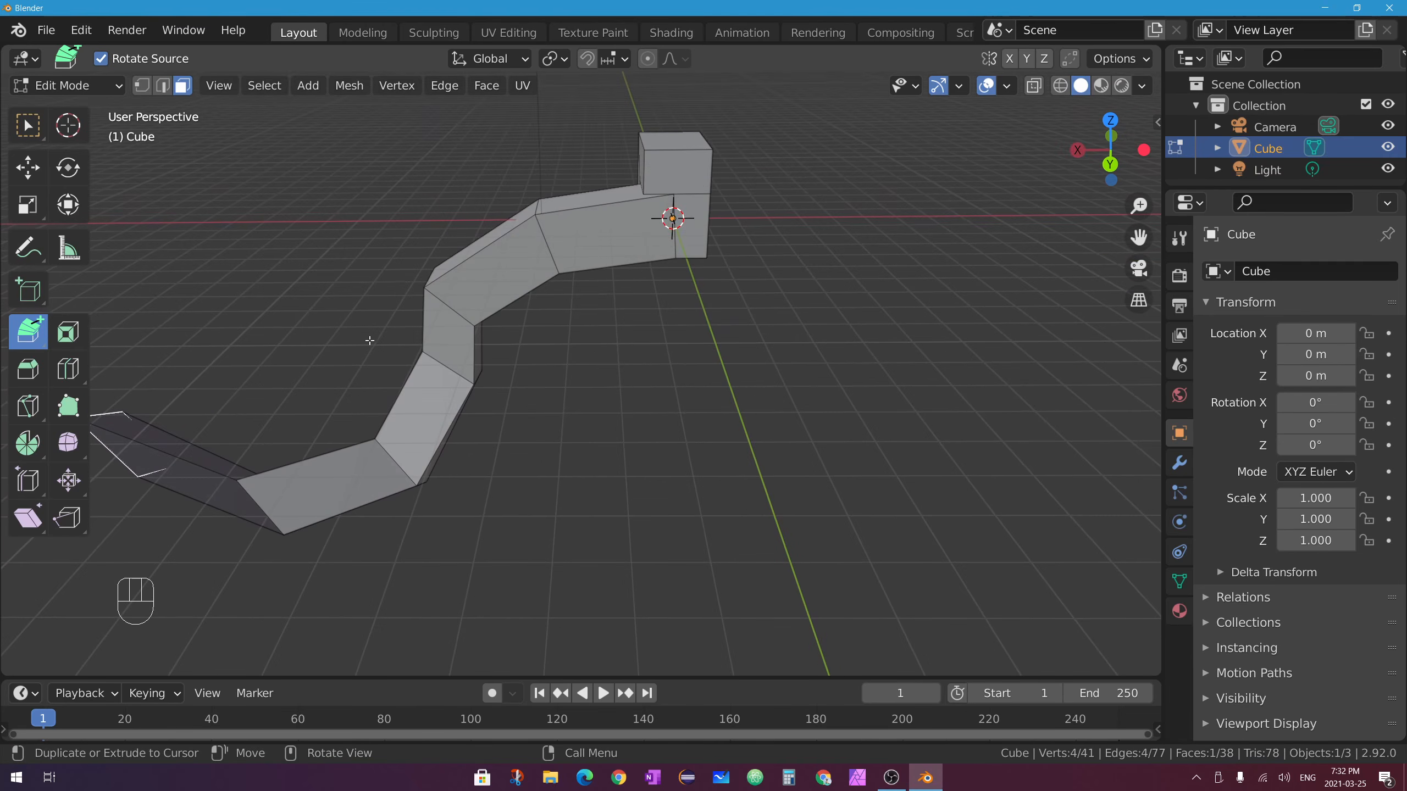
pyautogui.keyDown('shift'); pyautogui.moveTo(697, 215); pyautogui.dragTo(592, 419, button='middle'); pyautogui.keyUp('shift')
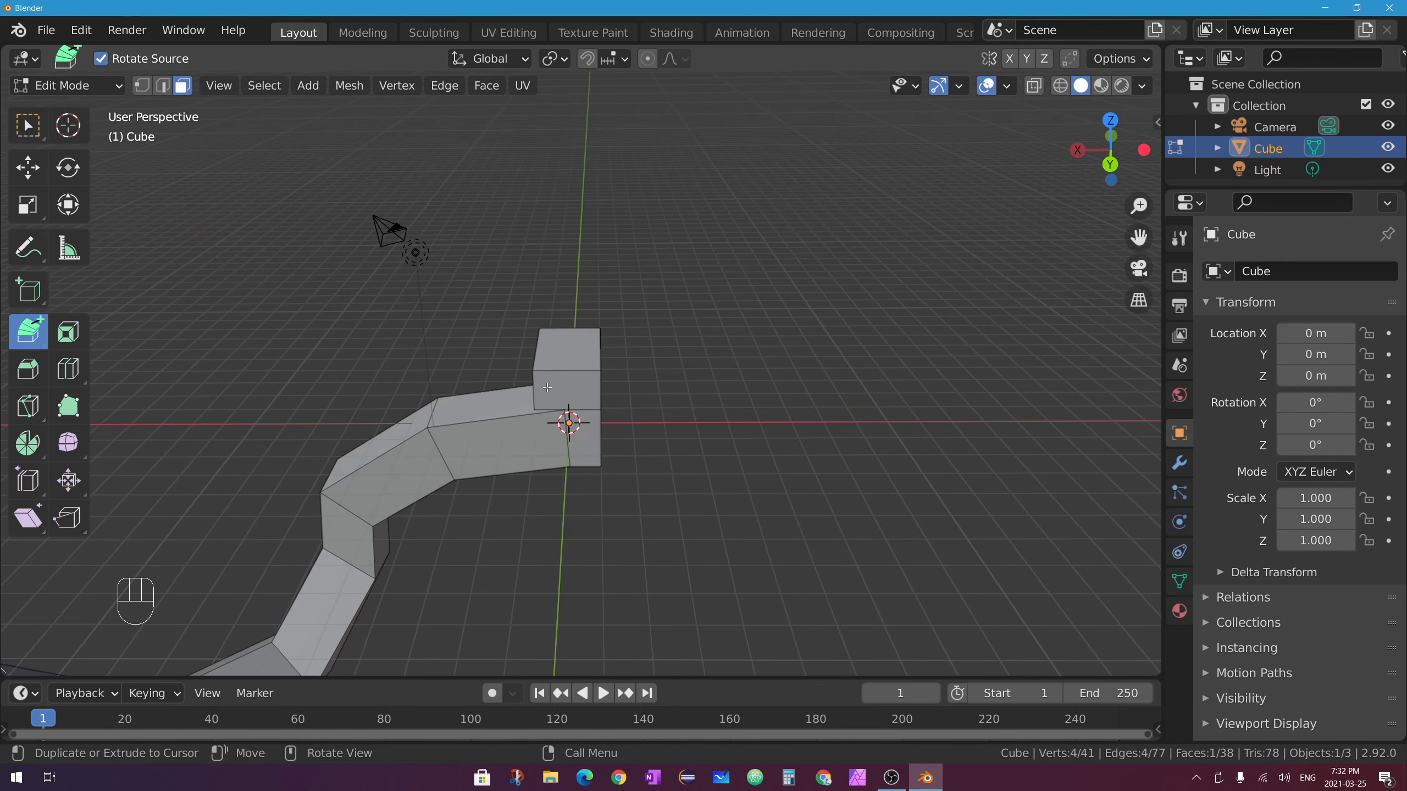
# Select a shortest-path face chain, deselect all with Alt+A, then pick the end block's top face.
pyautogui.keyDown('ctrl'); pyautogui.click(572, 346); pyautogui.keyUp('ctrl')
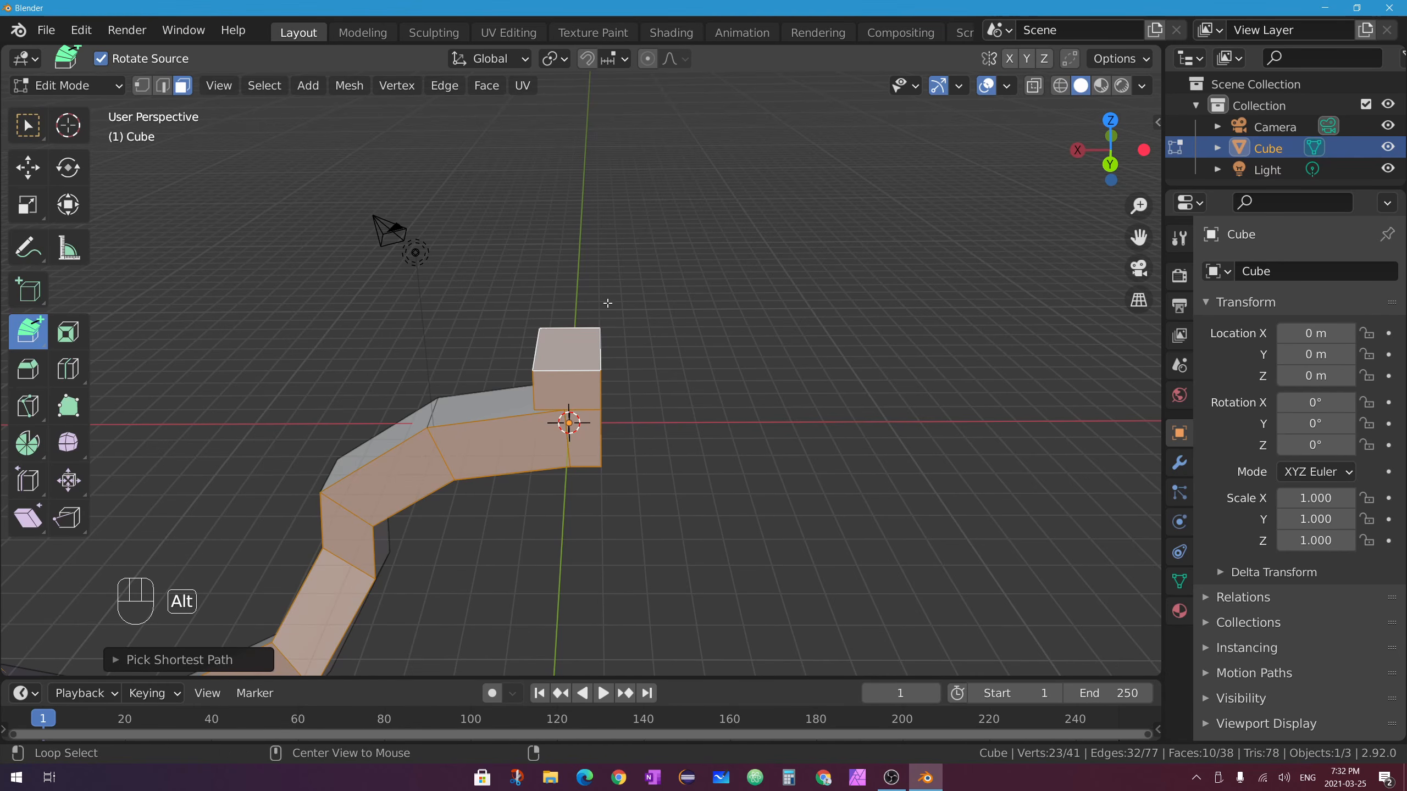
pyautogui.hotkey('alt', 'a')
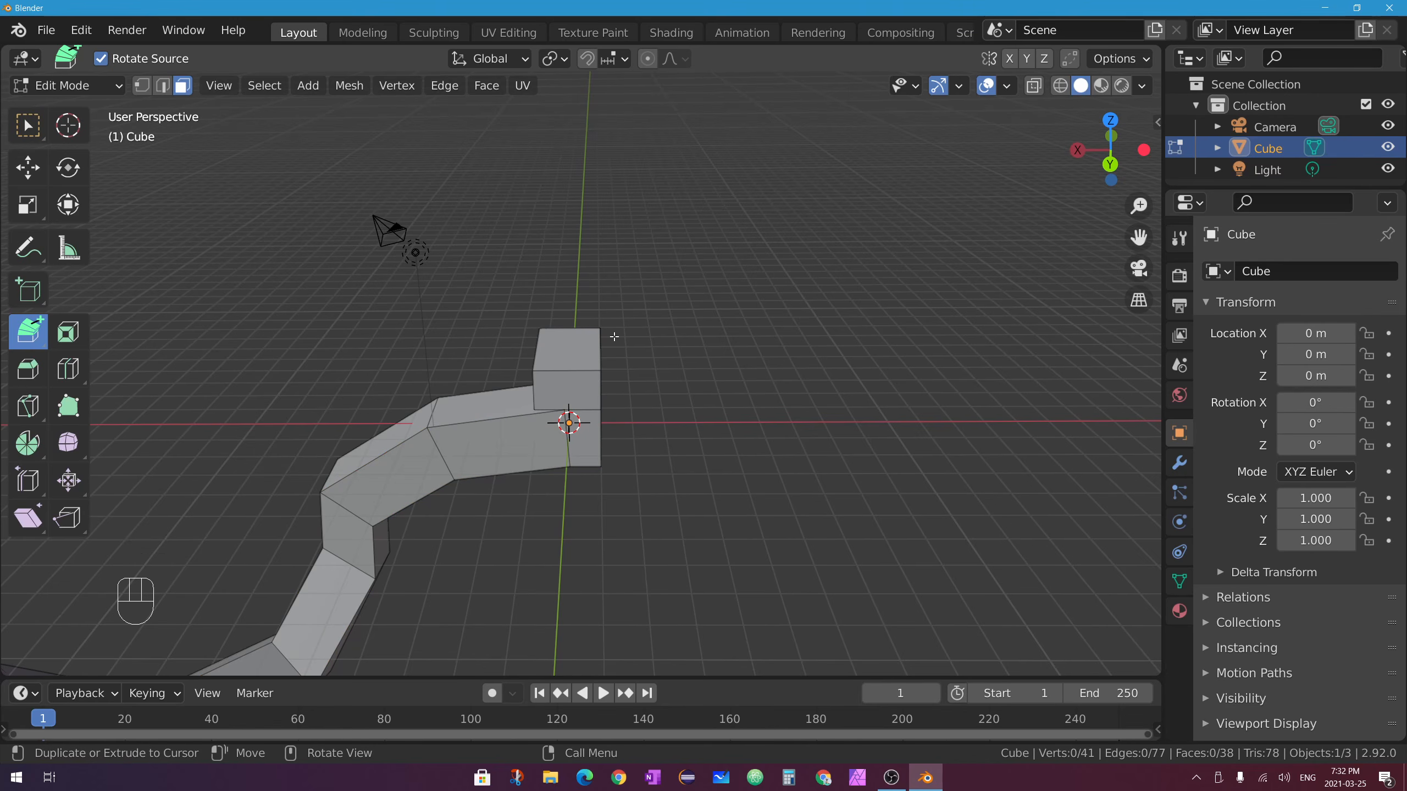
pyautogui.press('ctrl')
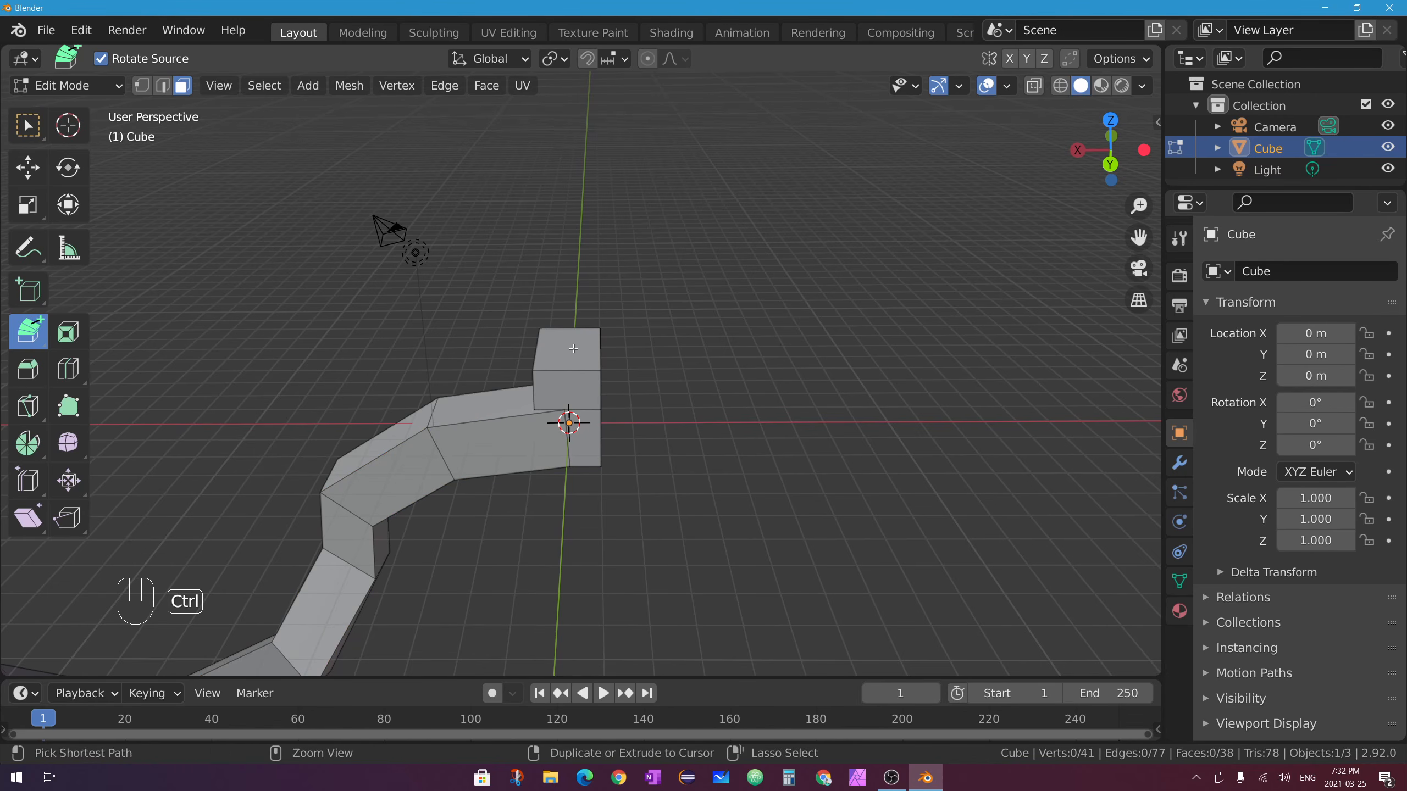
pyautogui.keyDown('ctrl'); pyautogui.click(569, 349); pyautogui.keyUp('ctrl')
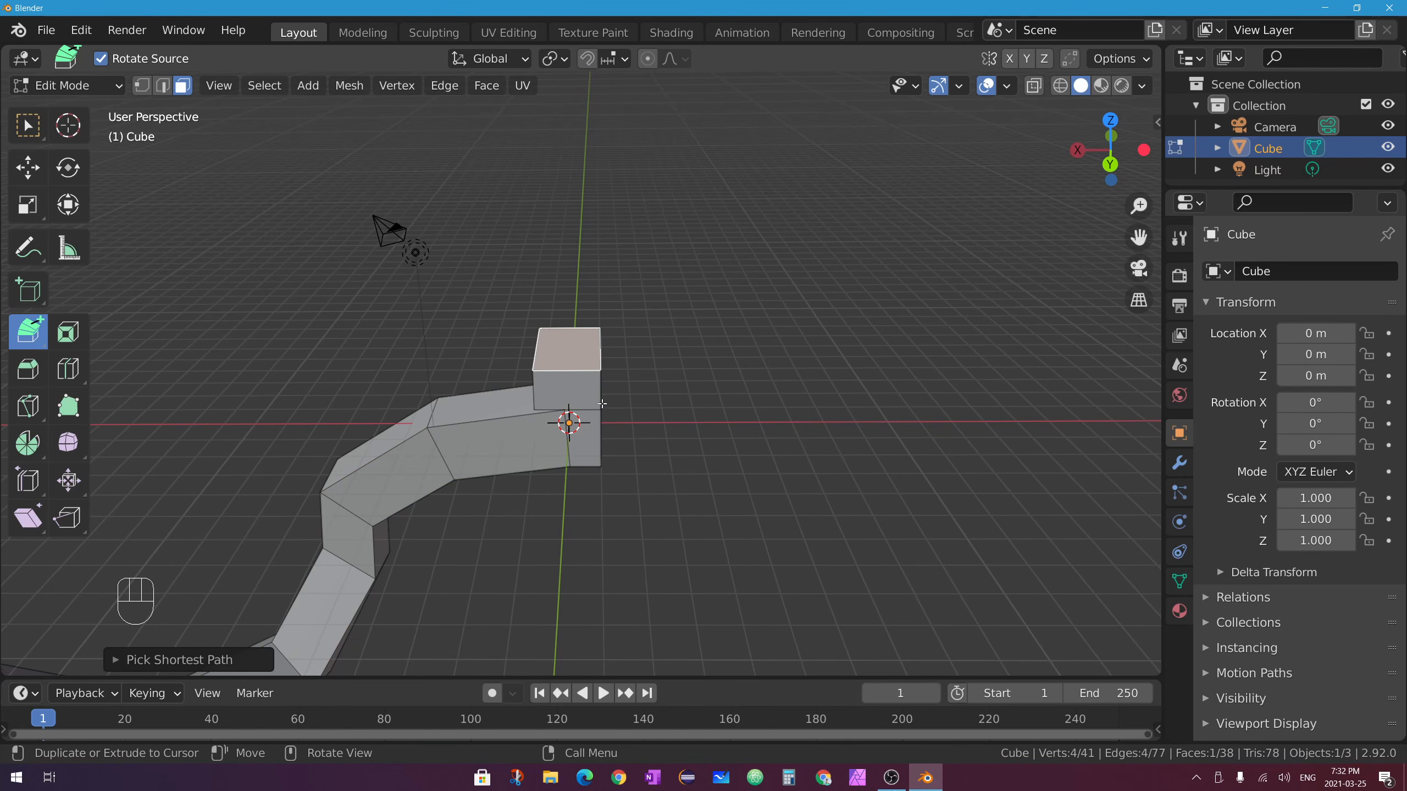
pyautogui.moveTo(603, 403); pyautogui.dragTo(561, 459, button='middle')
# Extend the tube from that top face in an arch curling back inward.
pyautogui.click(719, 160)
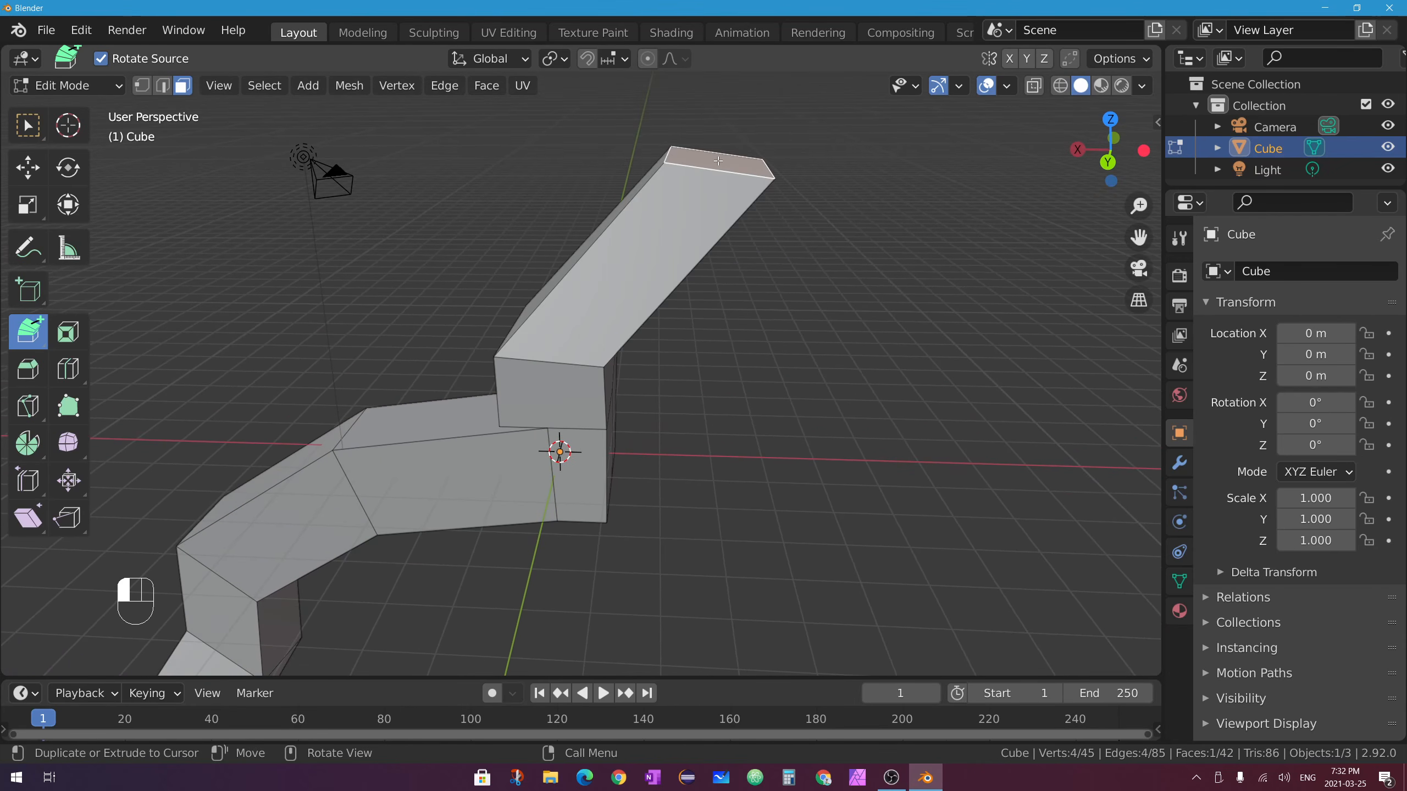
pyautogui.click(947, 141)
pyautogui.click(1053, 301)
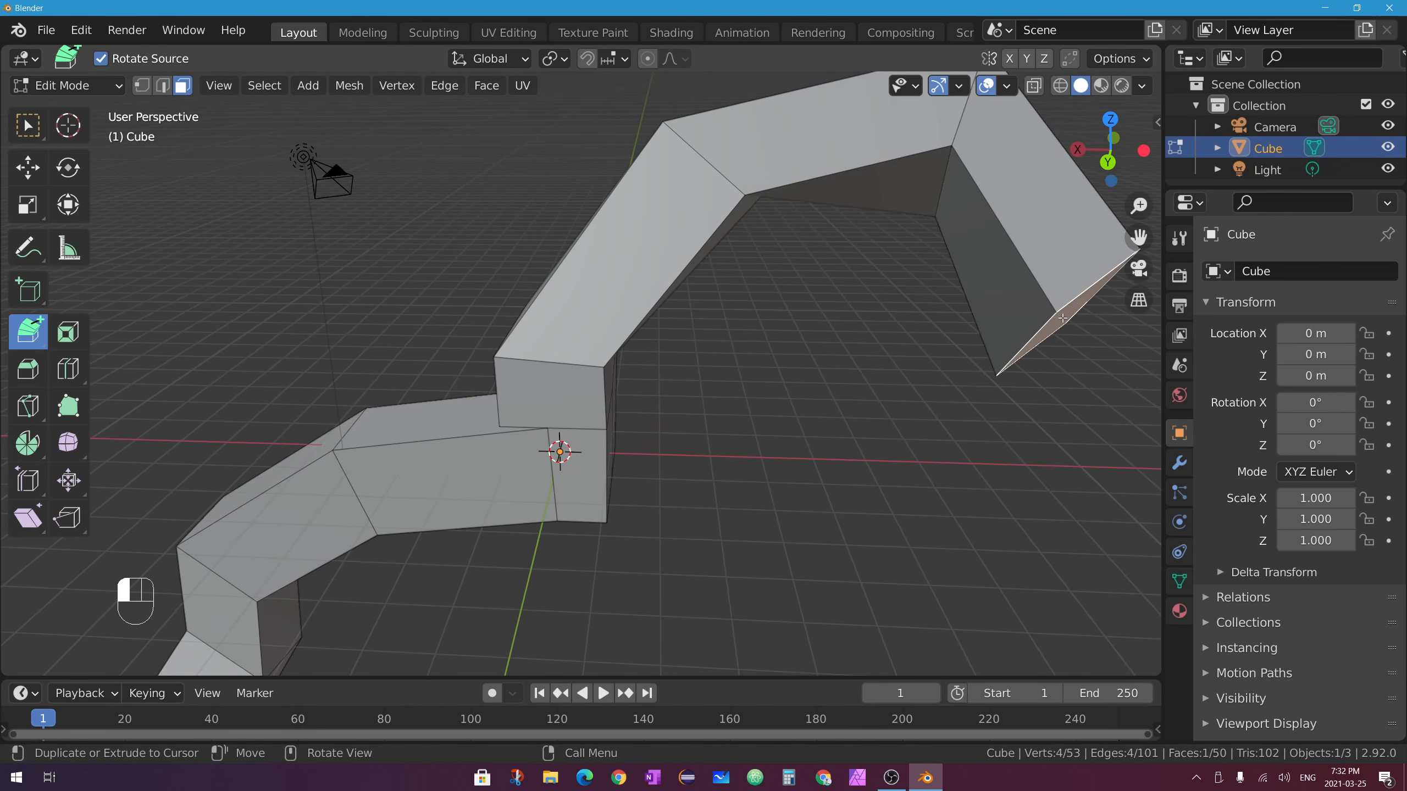
pyautogui.click(1005, 463)
pyautogui.click(791, 517)
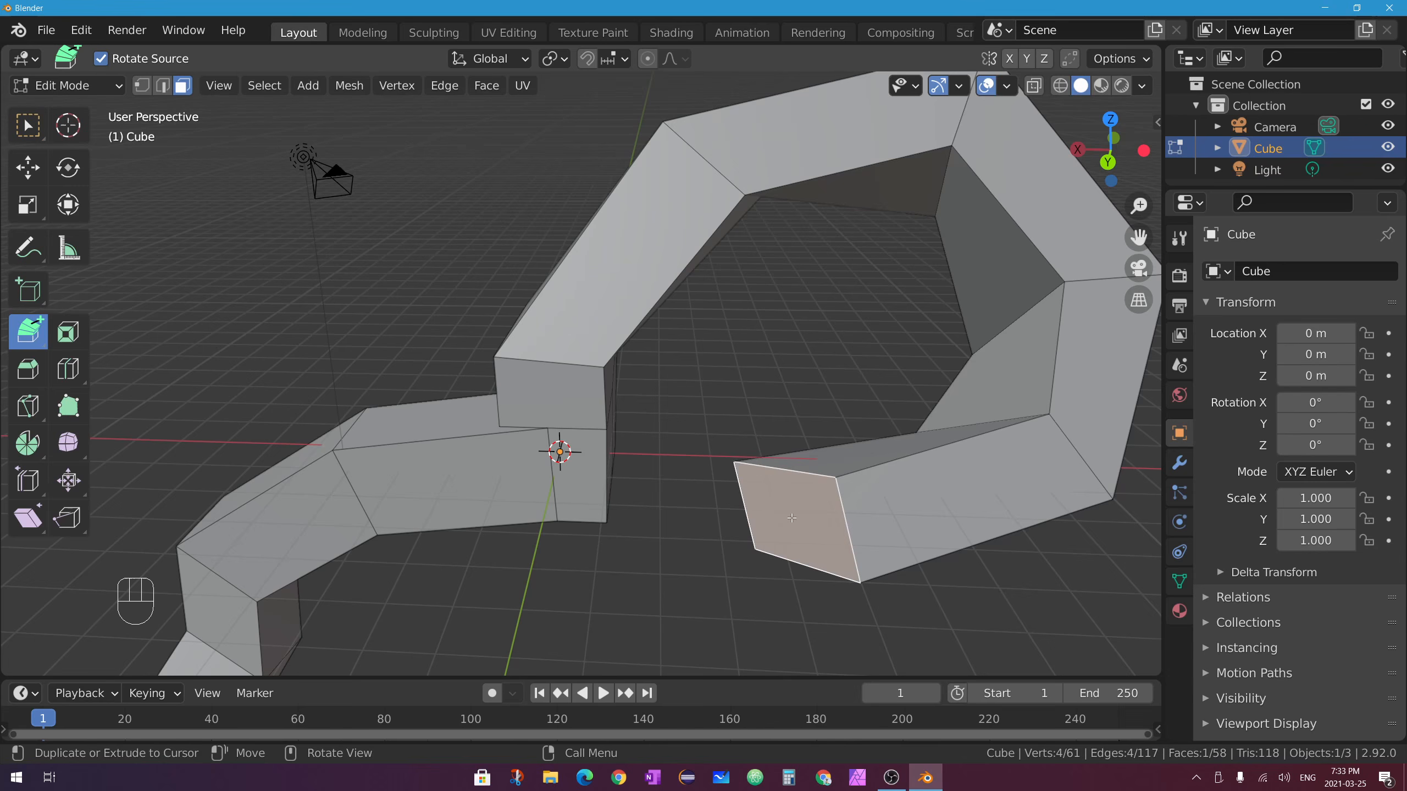
pyautogui.click(775, 383)
pyautogui.click(857, 297)
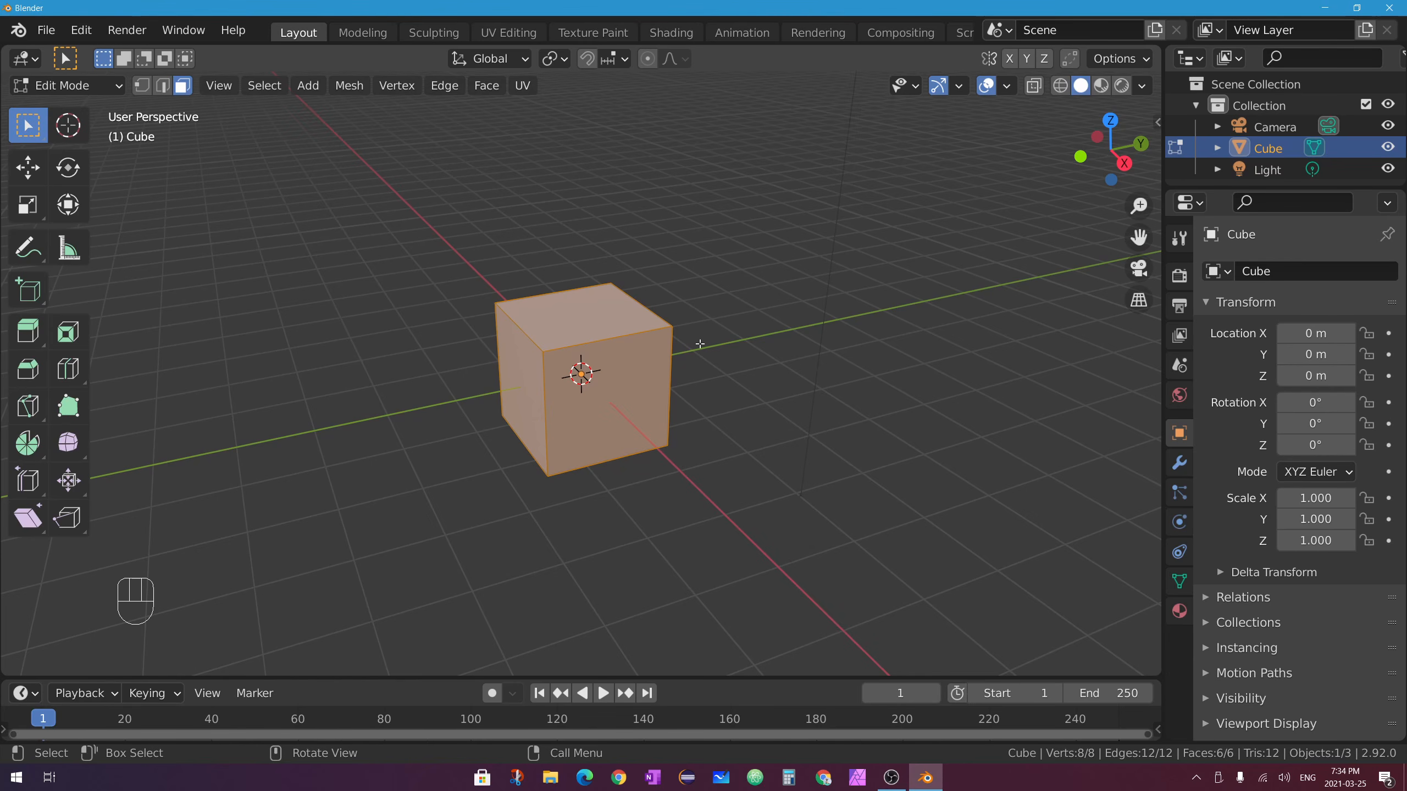
pyautogui.click(592, 315)
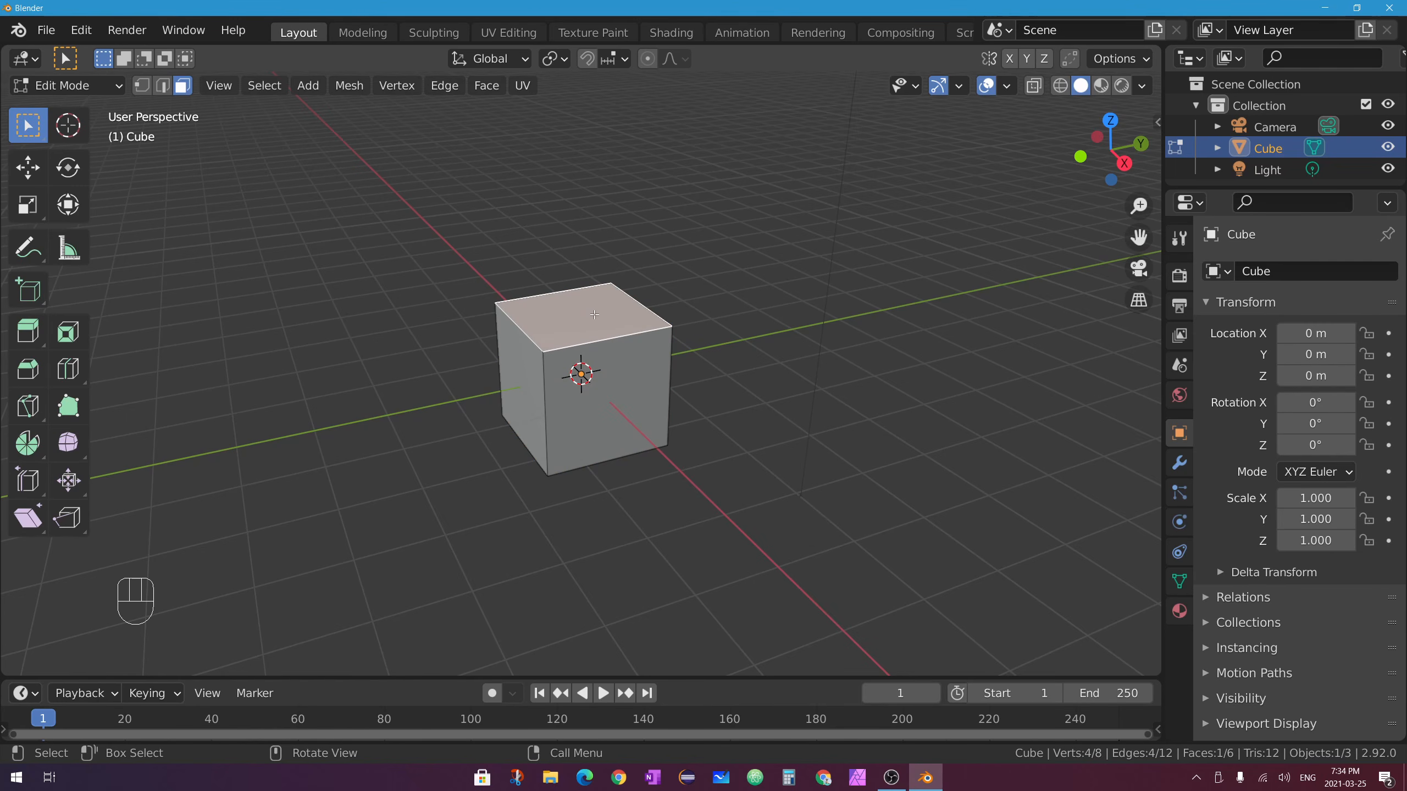
pyautogui.press('a')
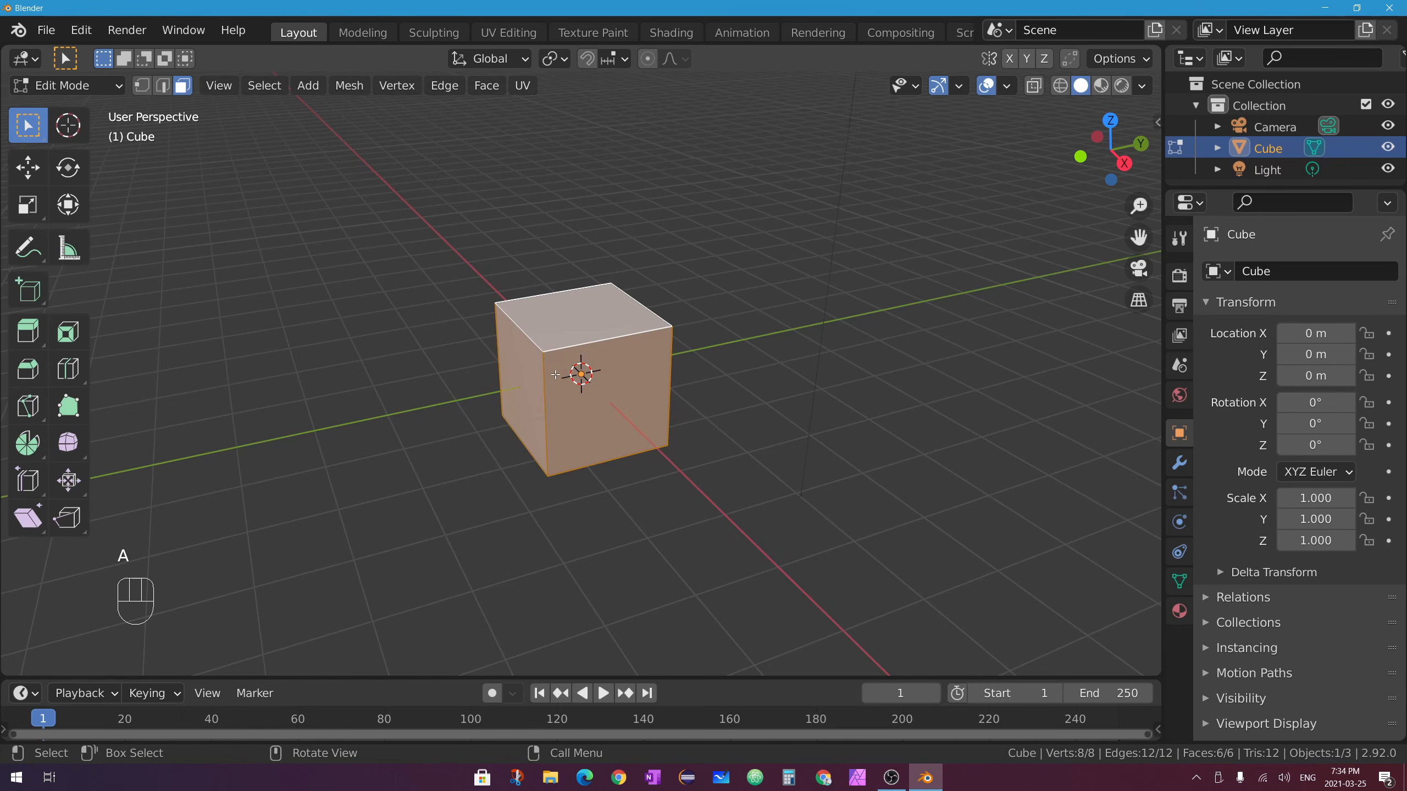
pyautogui.moveTo(555, 375); pyautogui.dragTo(623, 262, button='middle')
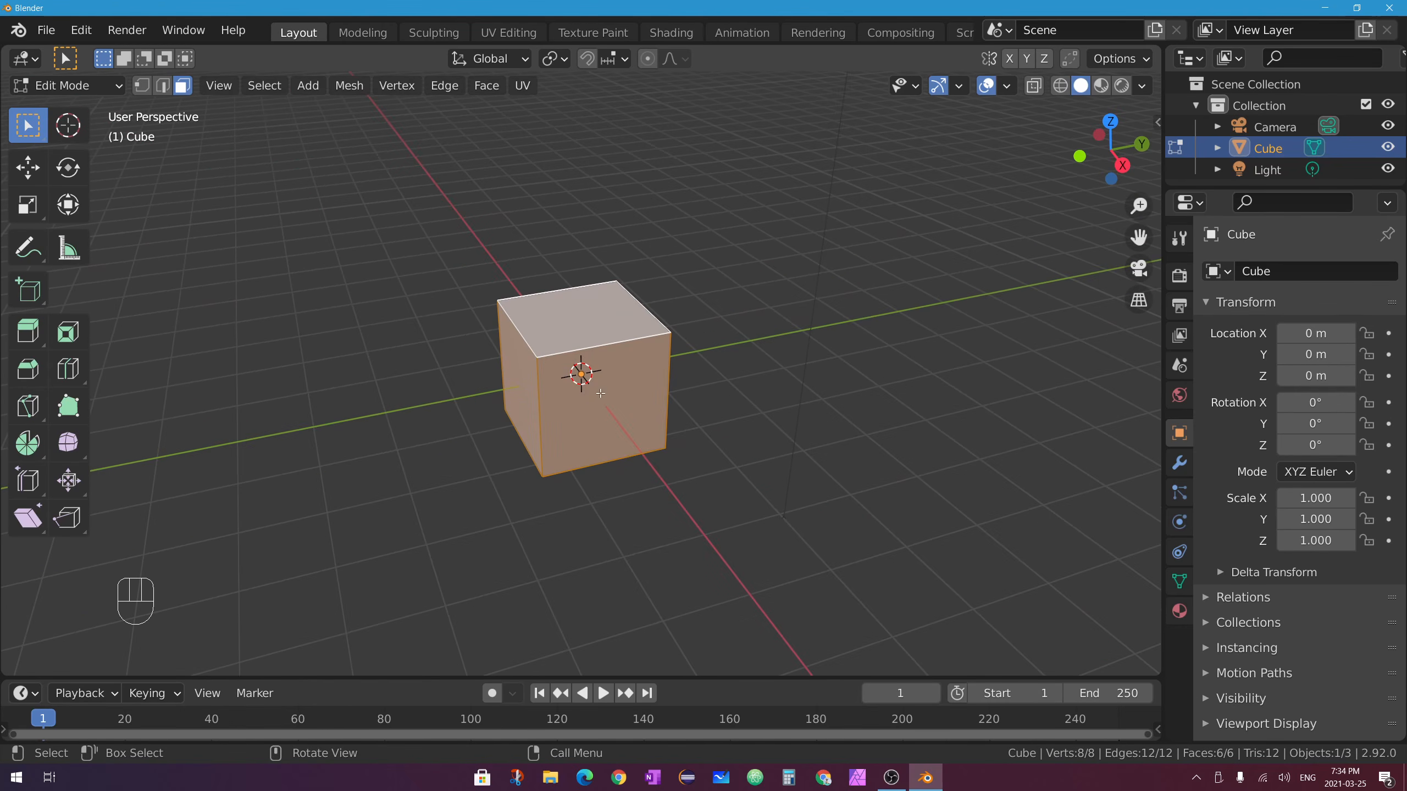
pyautogui.click(610, 340)
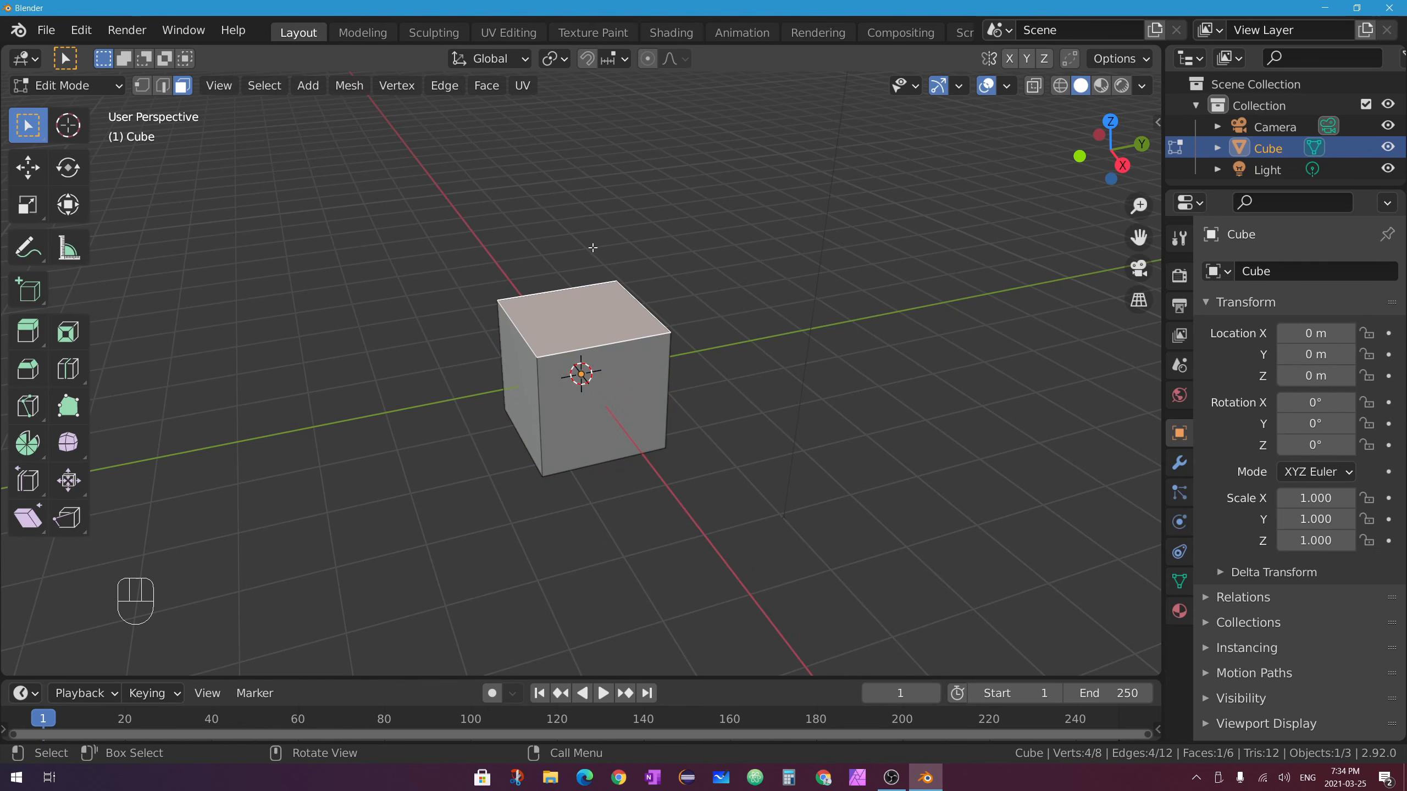
pyautogui.moveTo(542, 345); pyautogui.dragTo(707, 342, button='middle')
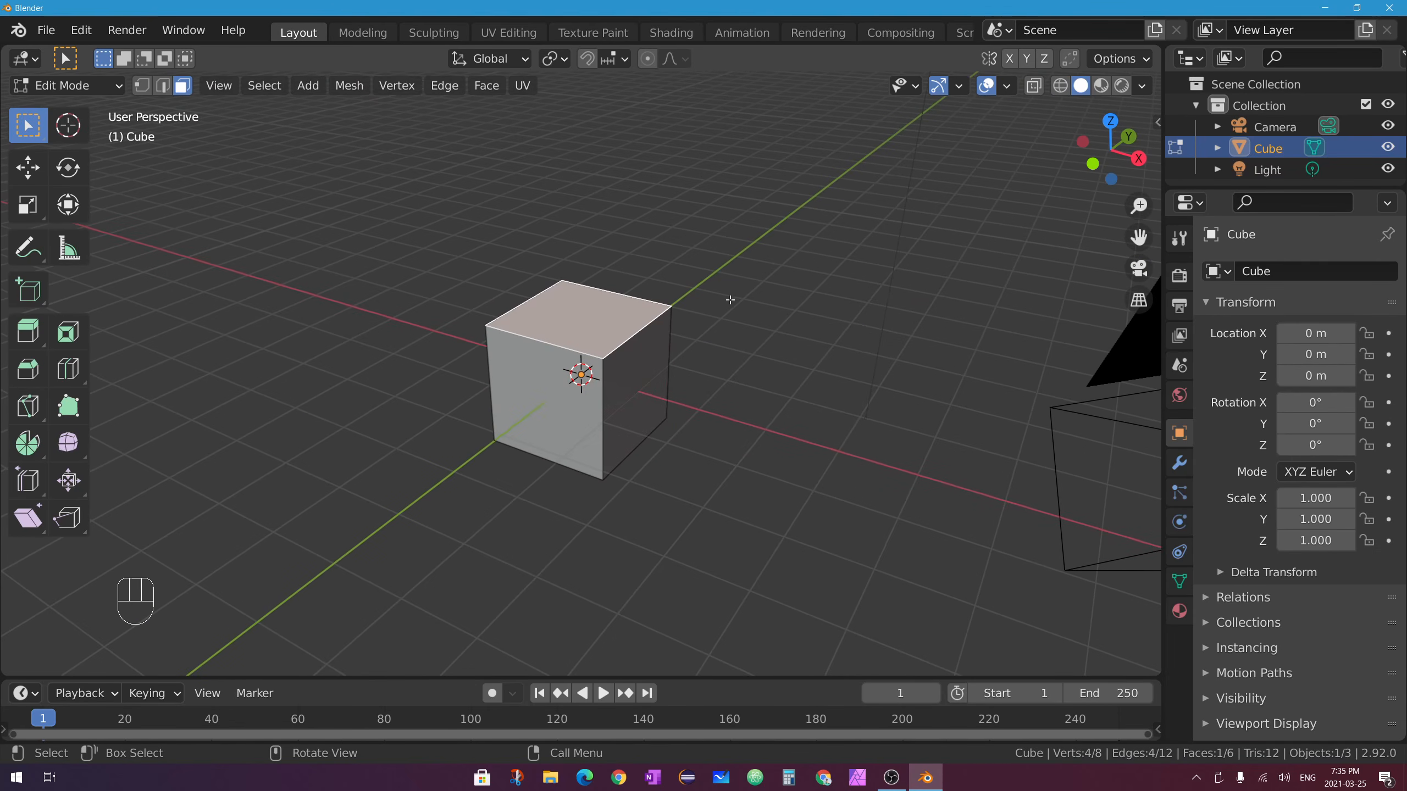
pyautogui.press('e')
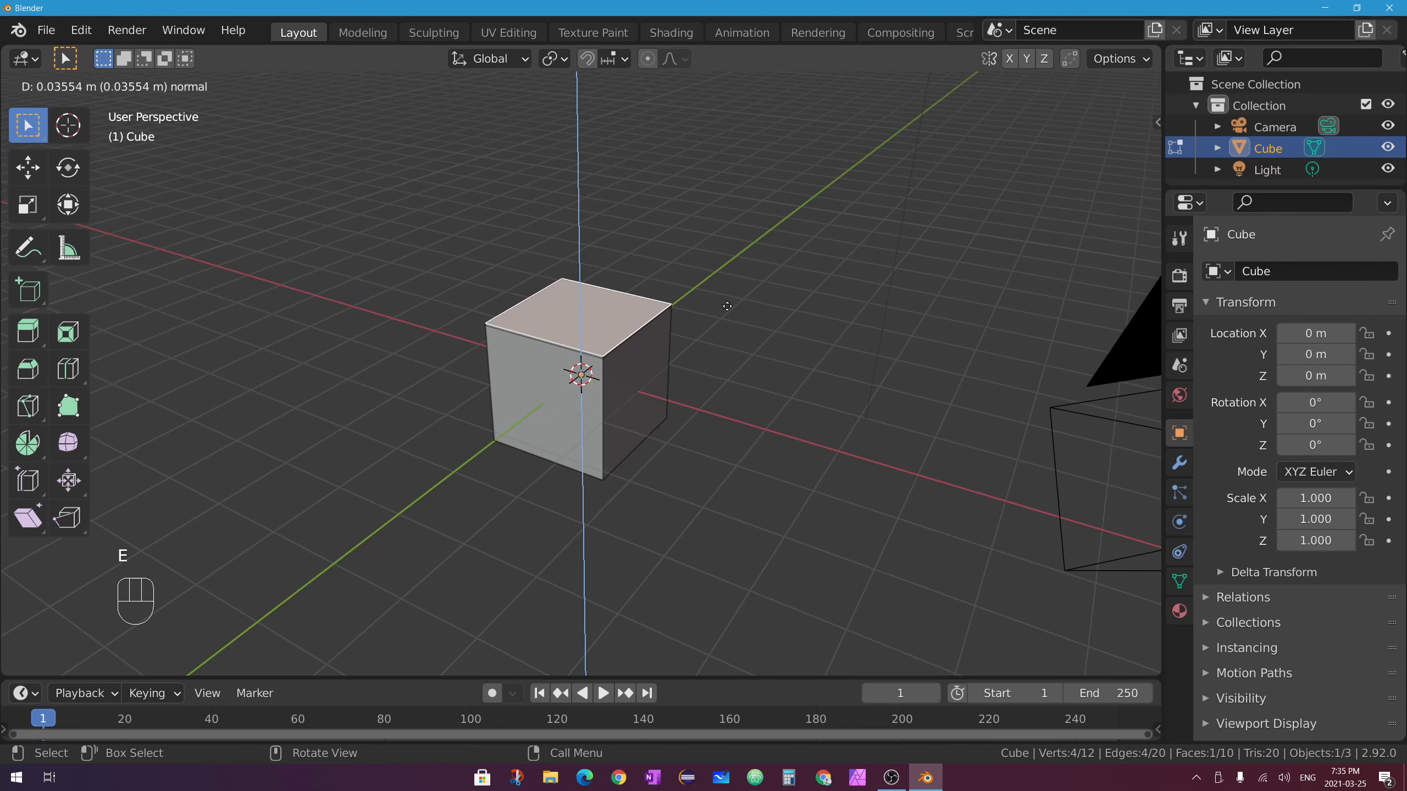
pyautogui.click(755, 195)
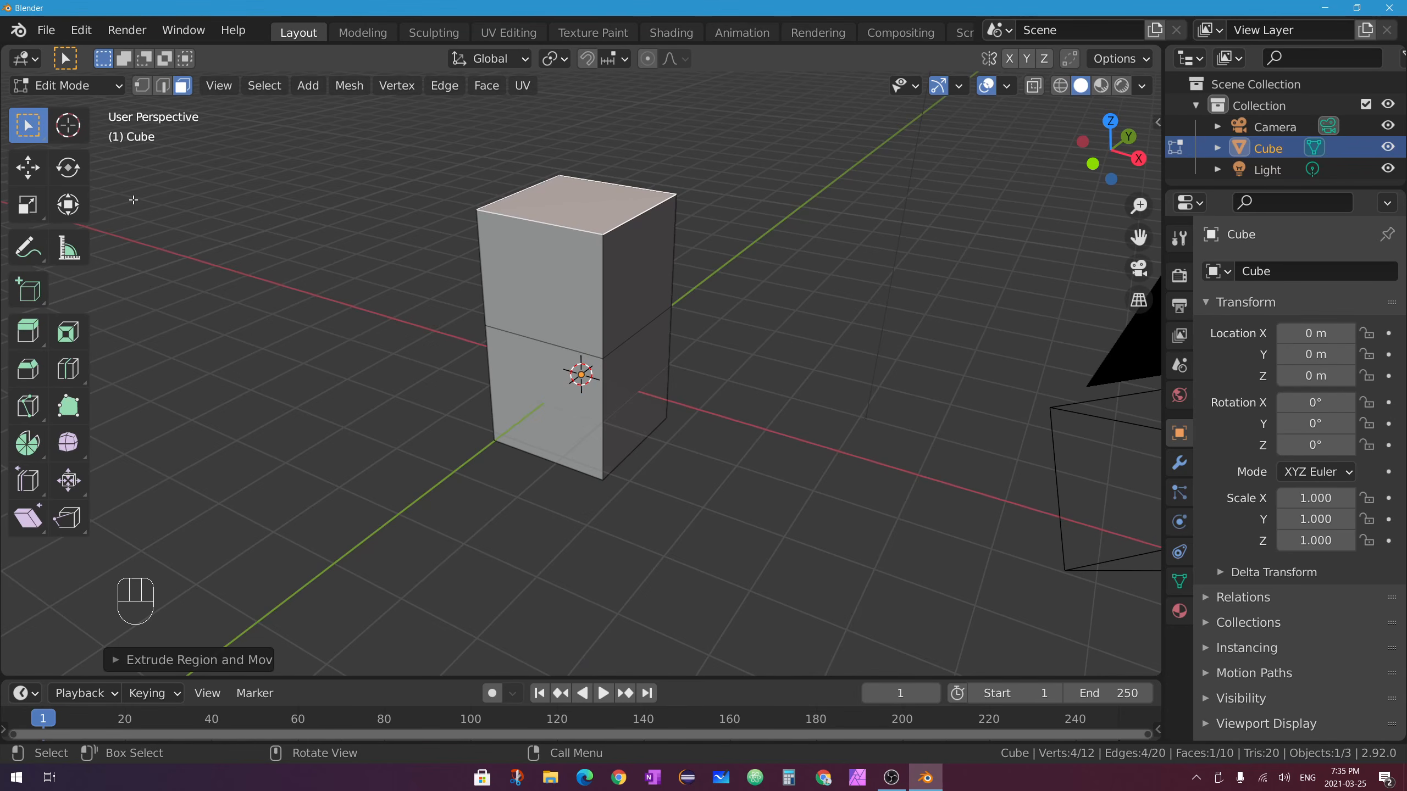
pyautogui.click(637, 264)
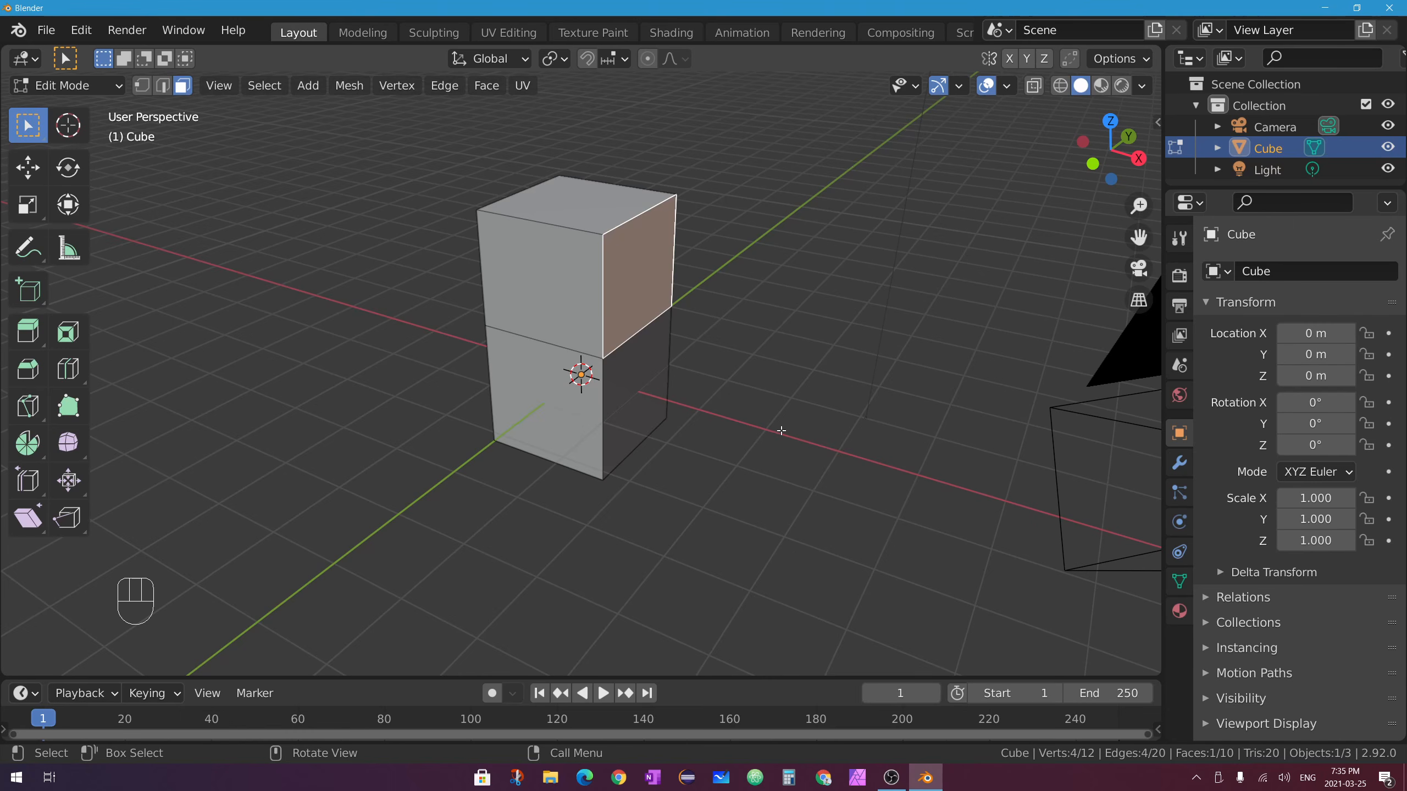
pyautogui.press('e')
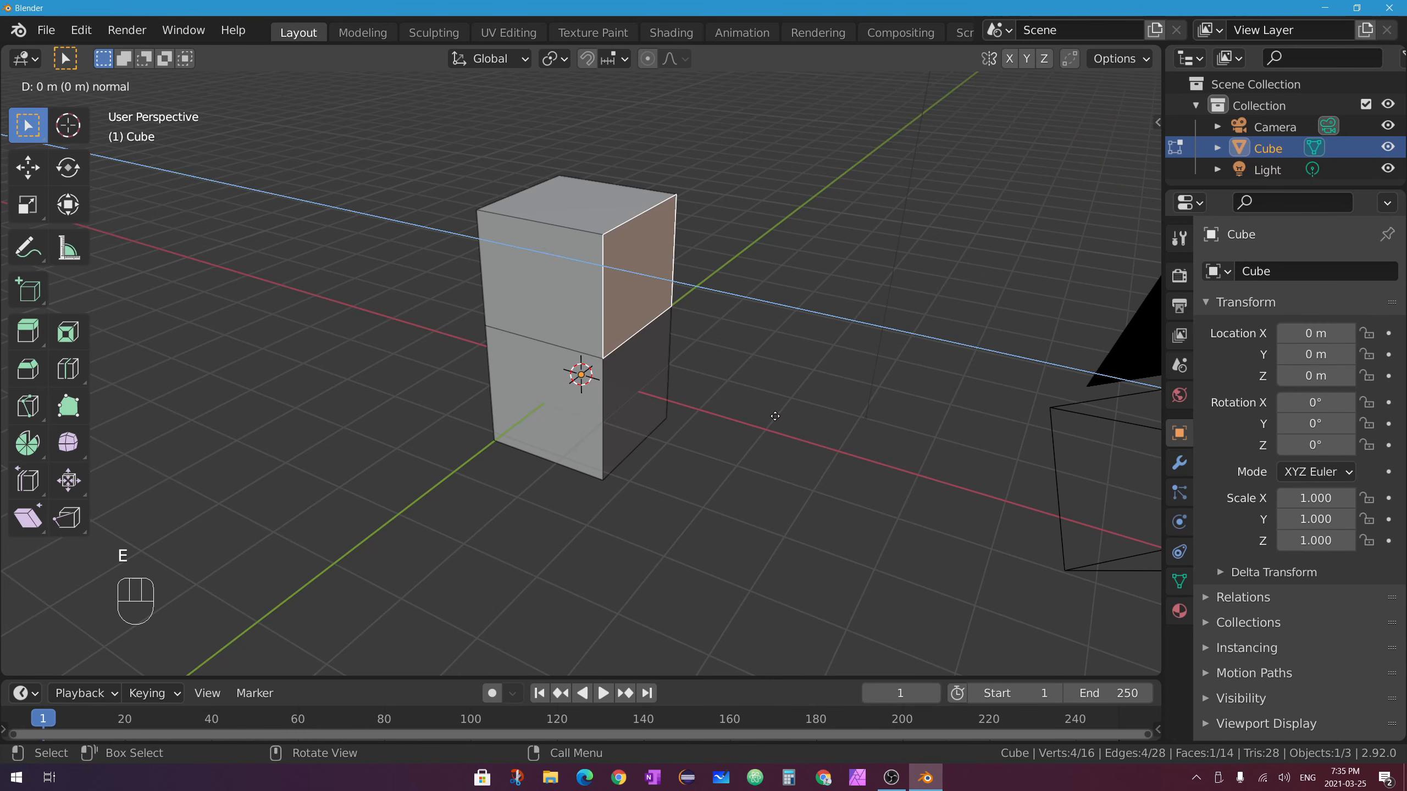
pyautogui.click(914, 450)
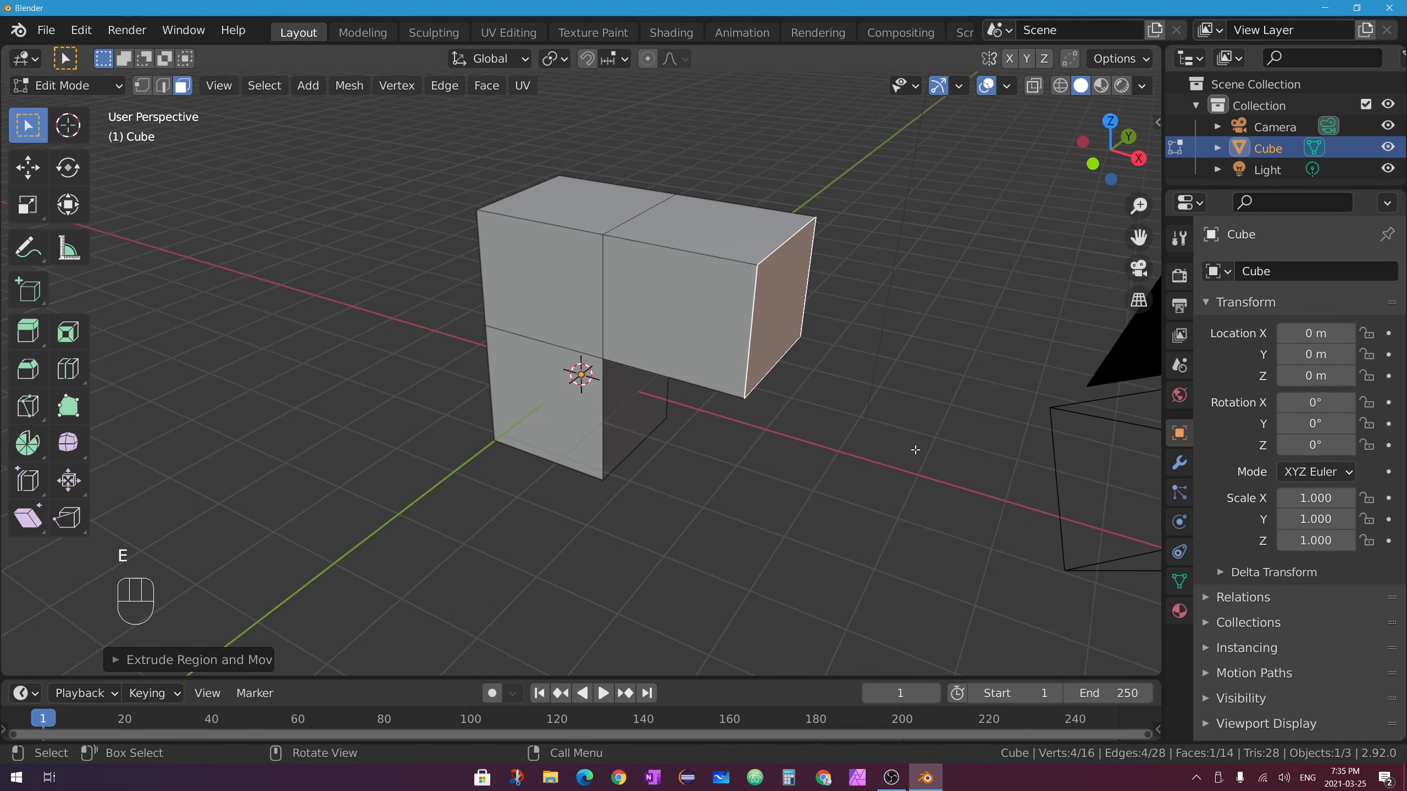
pyautogui.click(686, 321)
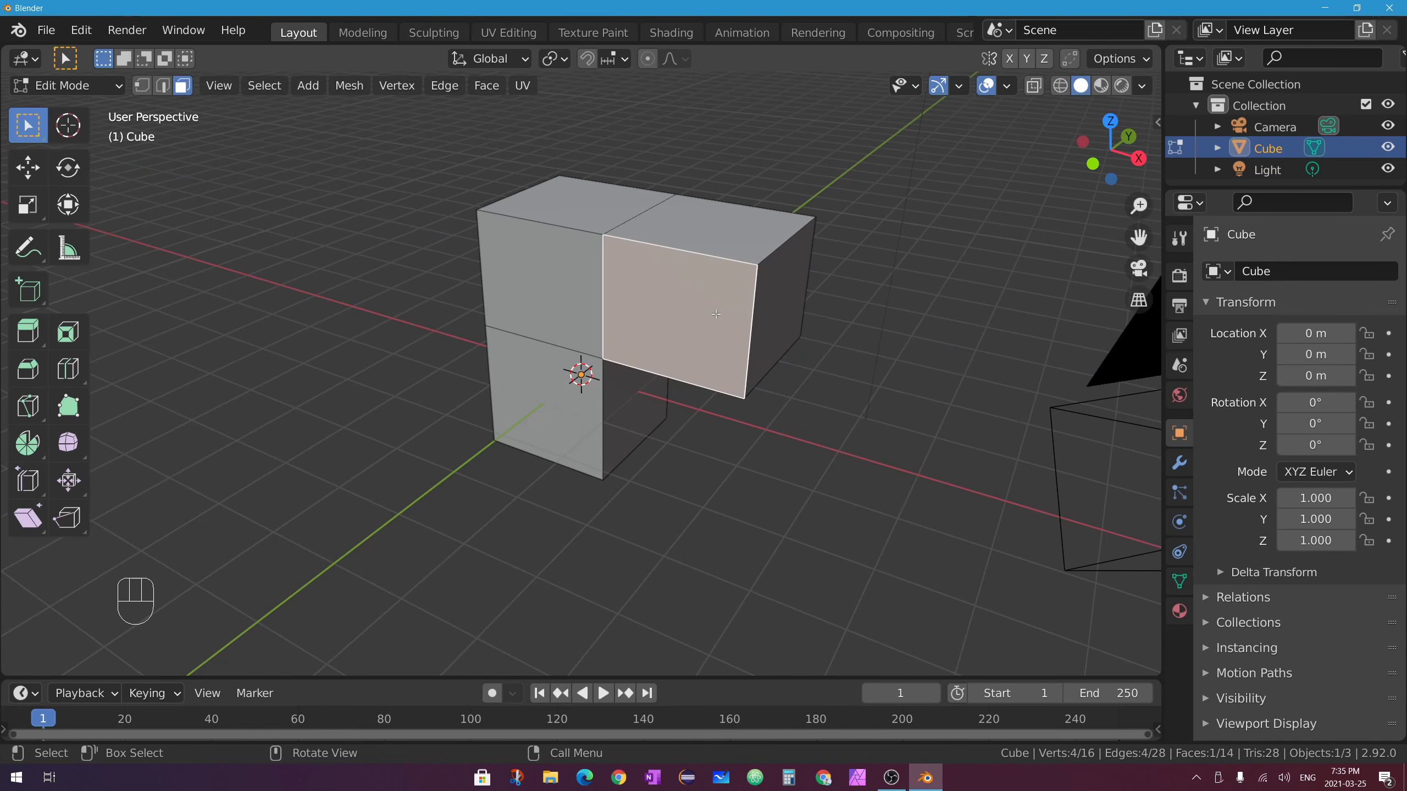
pyautogui.moveTo(685, 322); pyautogui.dragTo(606, 304, button='middle')
pyautogui.press('e')
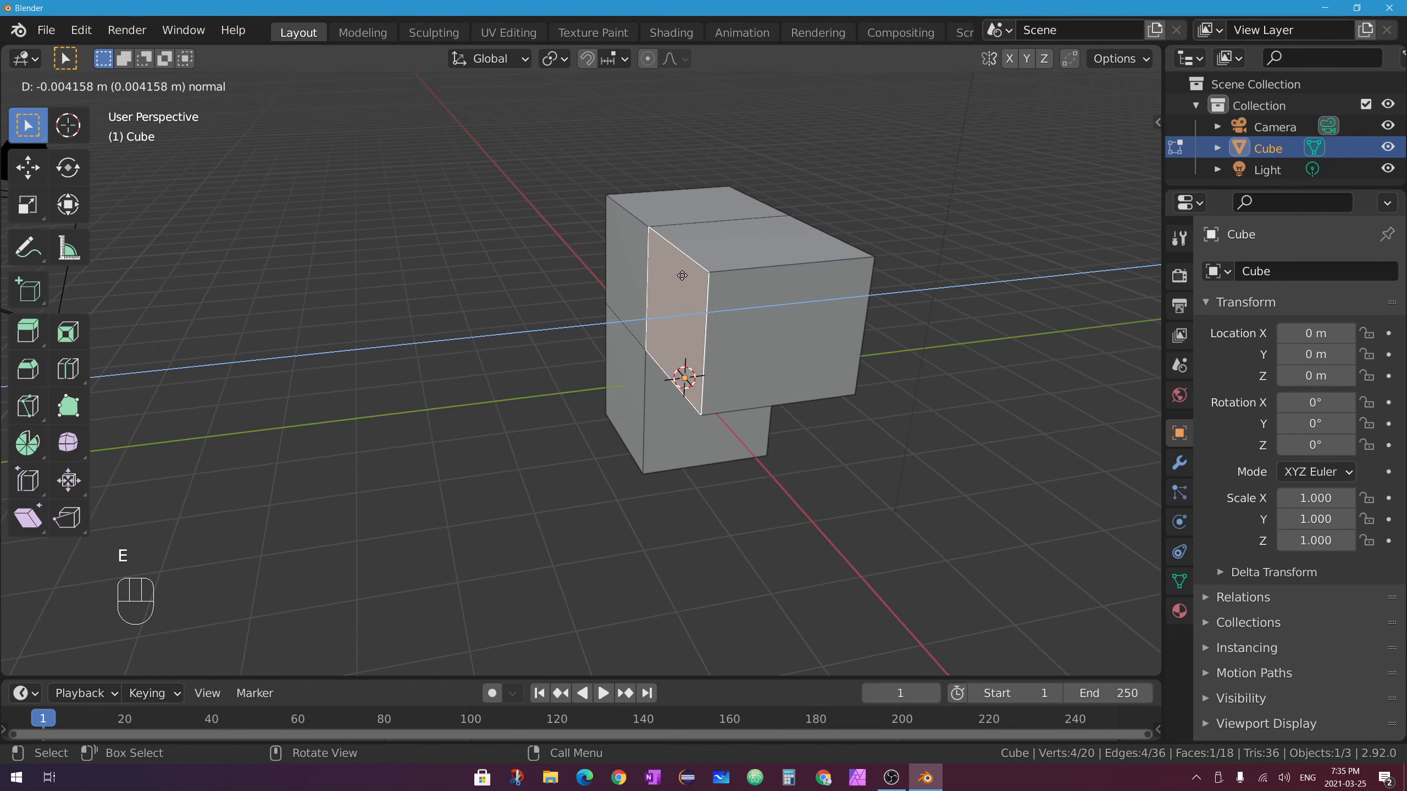
pyautogui.click(689, 394)
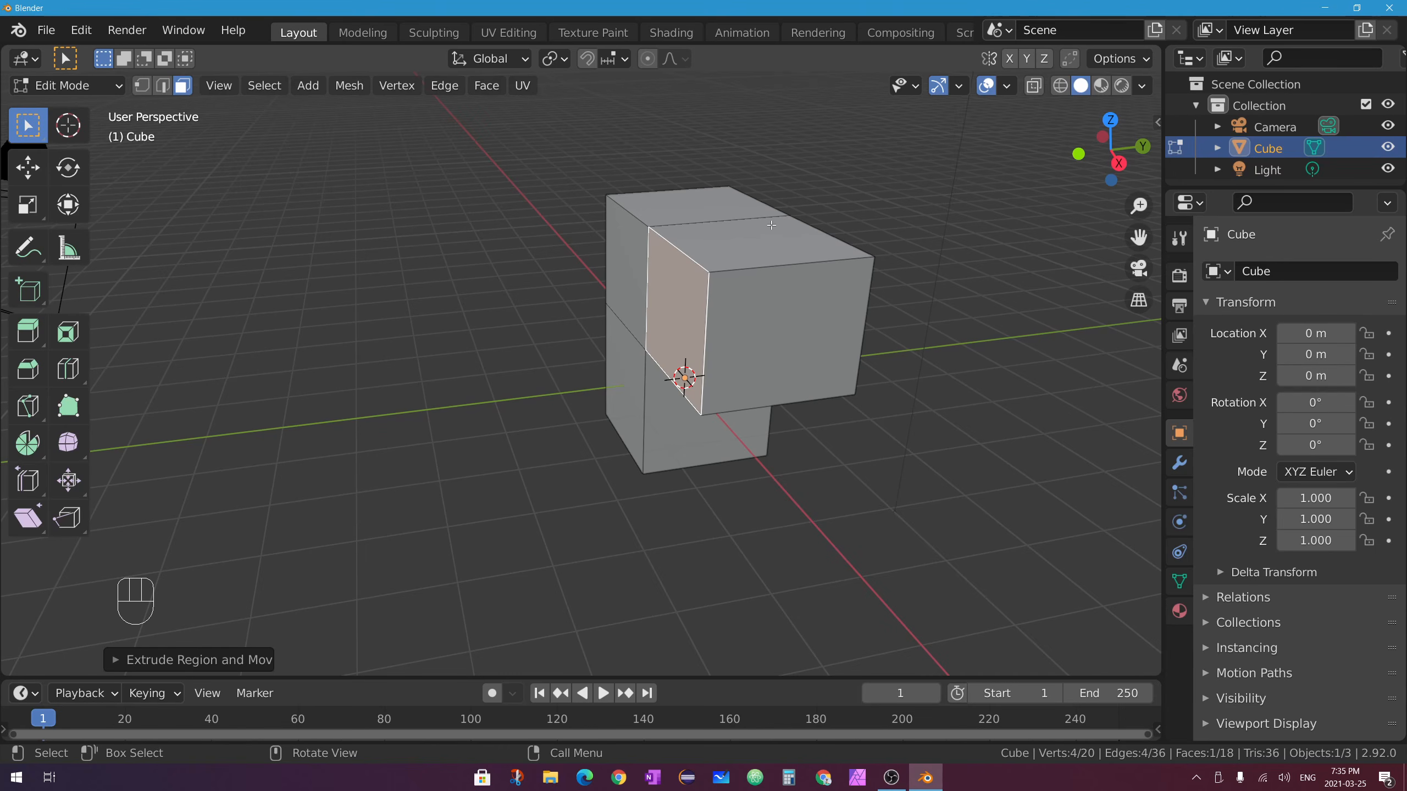
pyautogui.press('g')
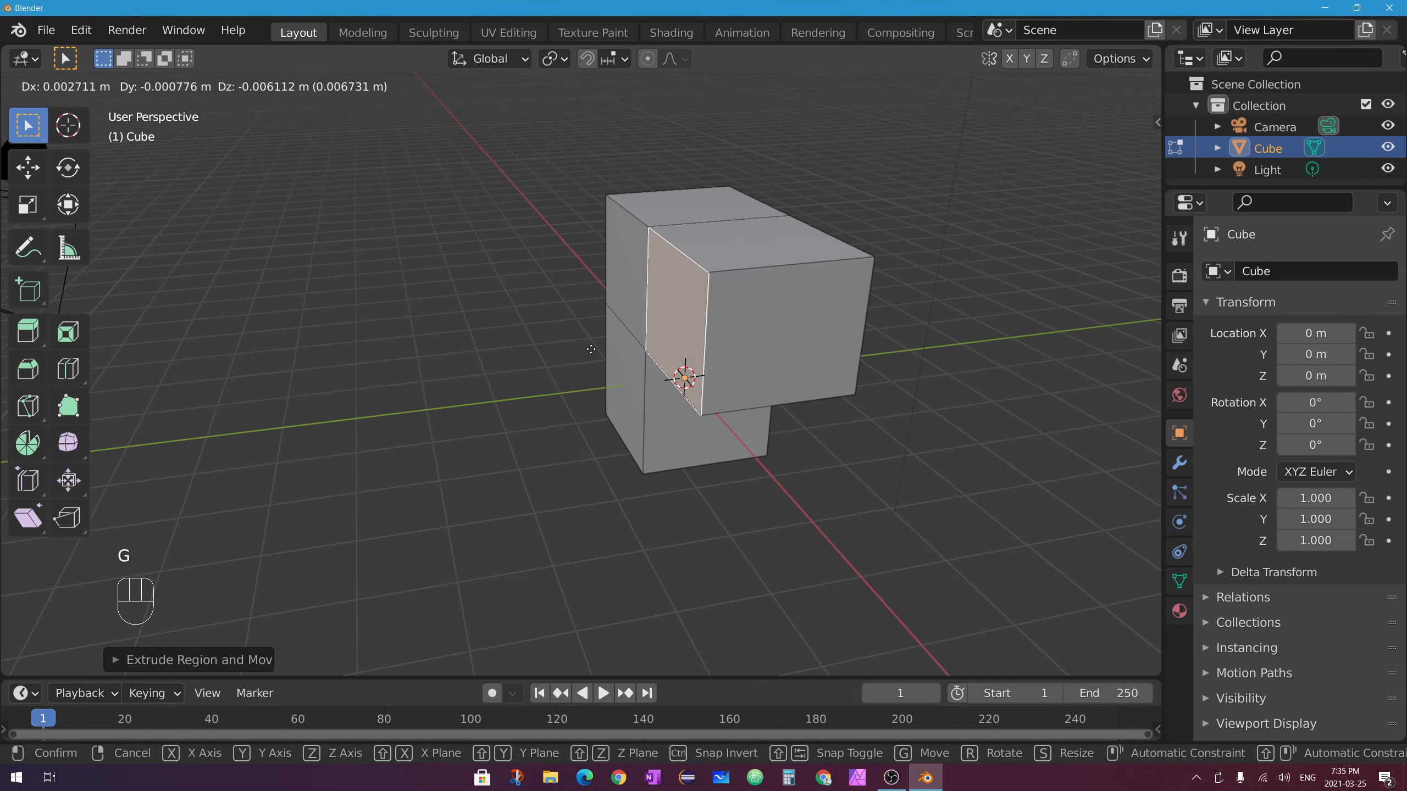
pyautogui.click(589, 349)
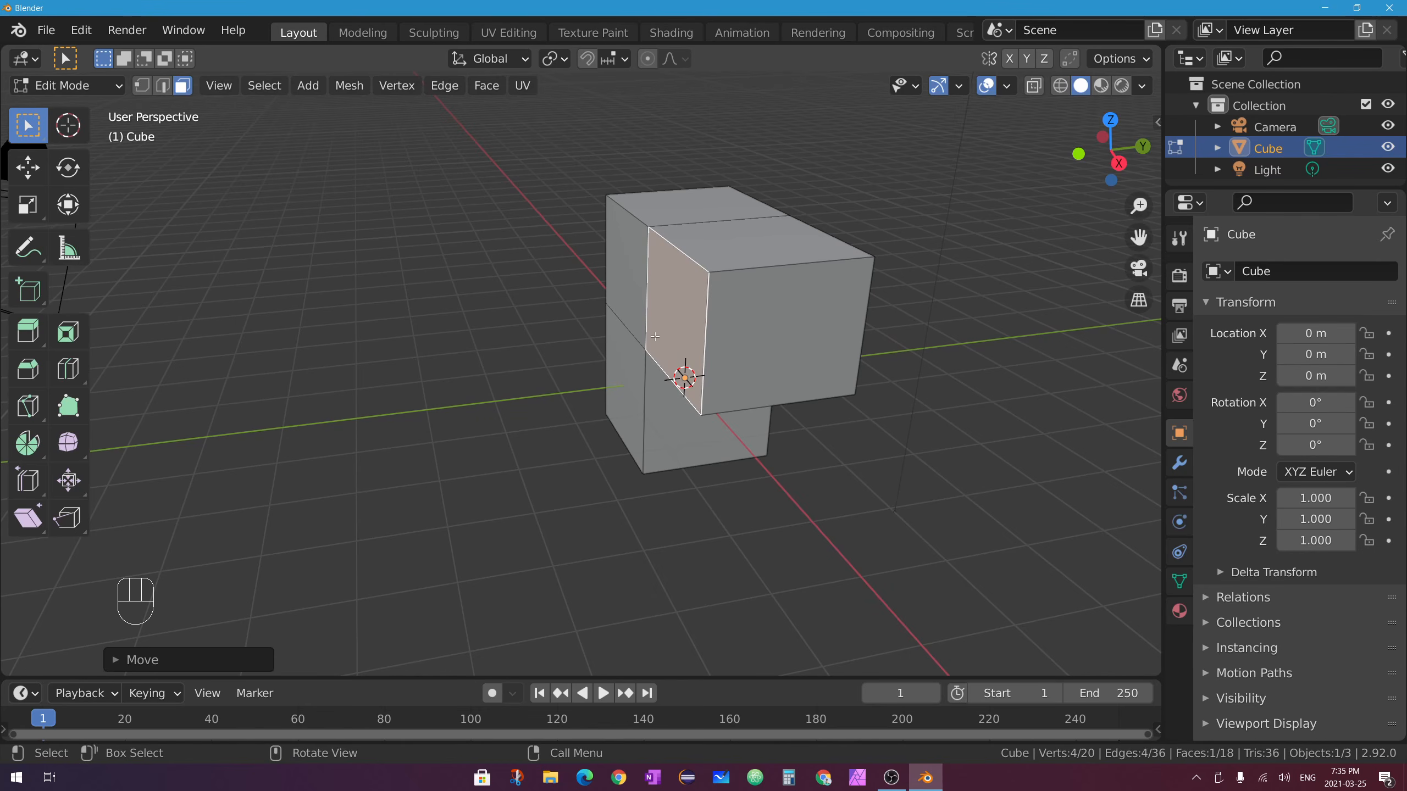
pyautogui.press('e')
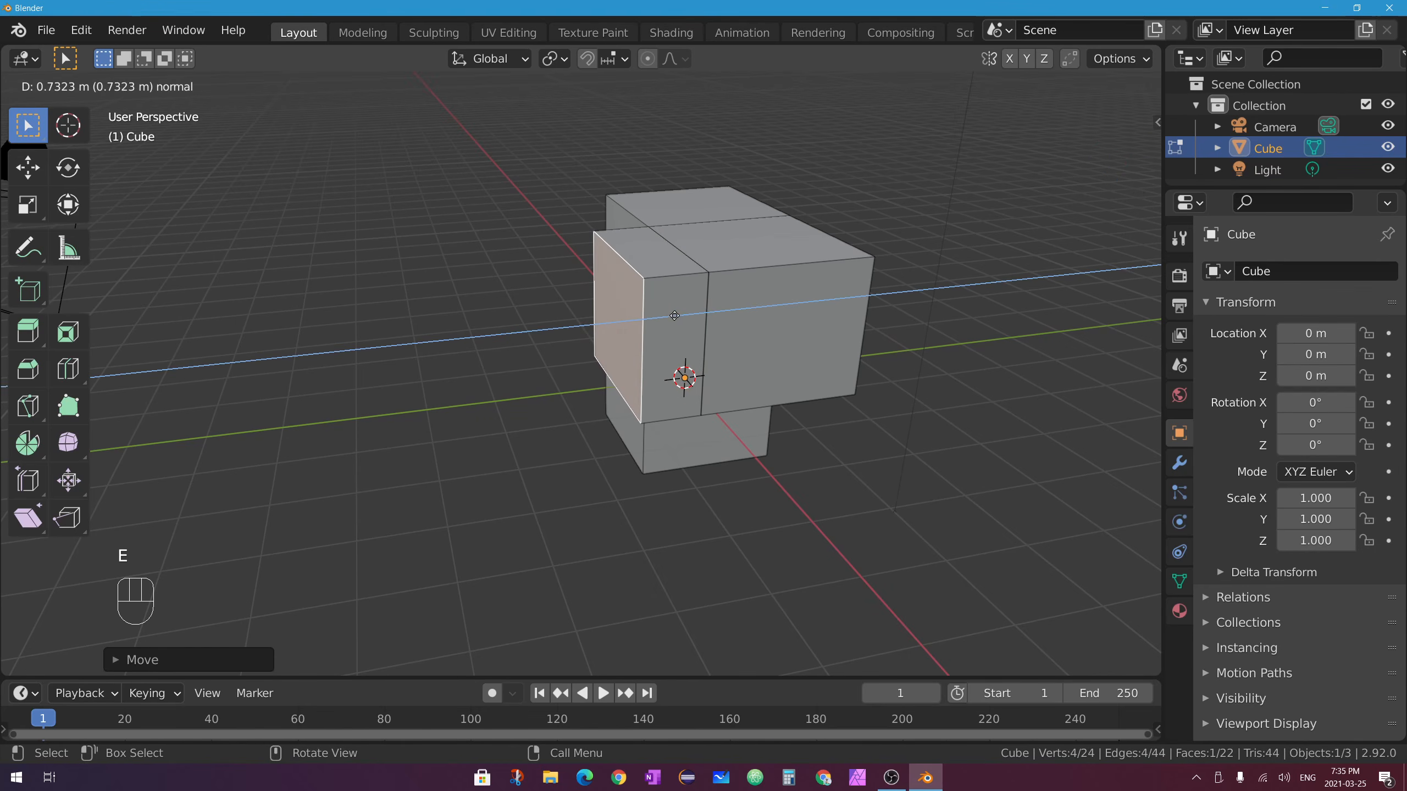
pyautogui.rightClick(584, 254)
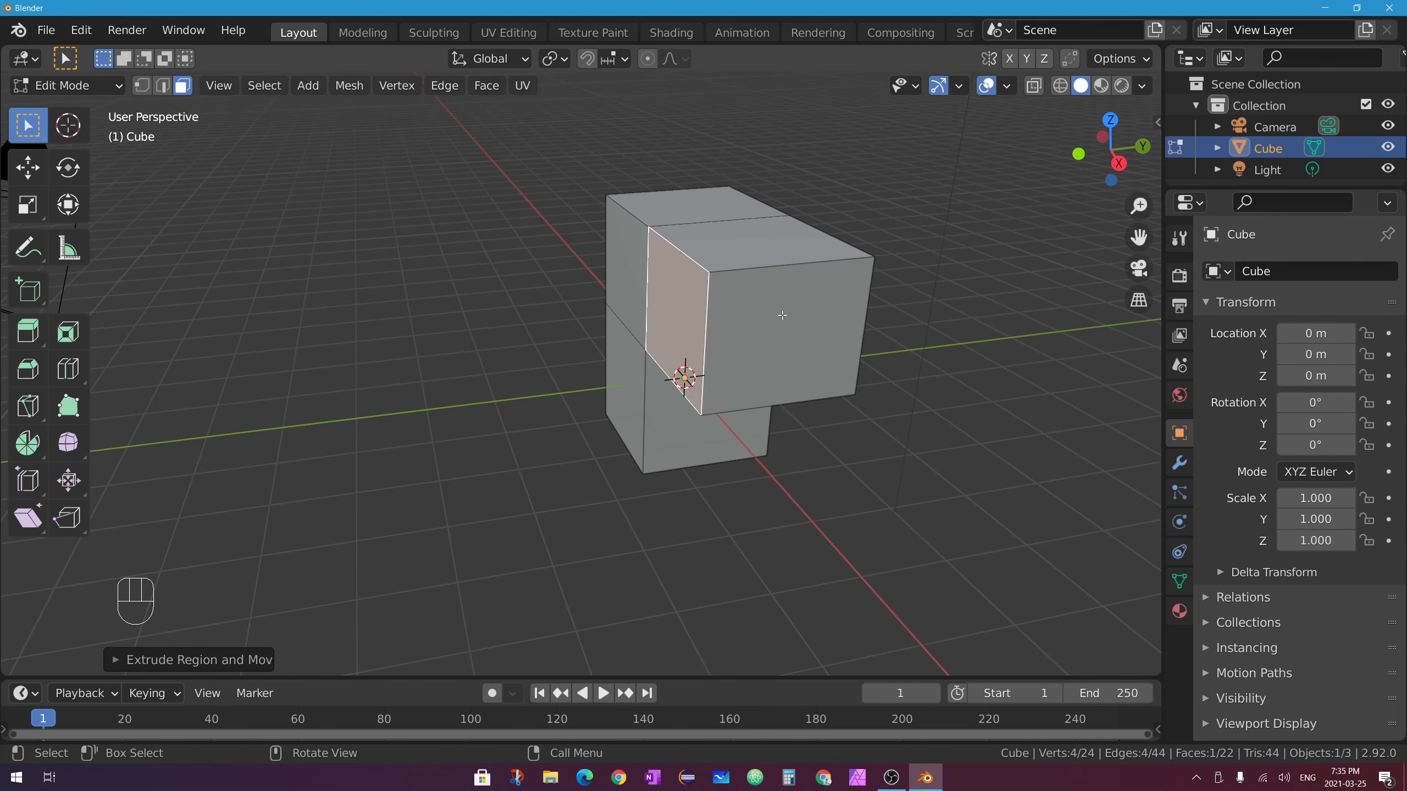
pyautogui.press('g')
pyautogui.click(695, 398)
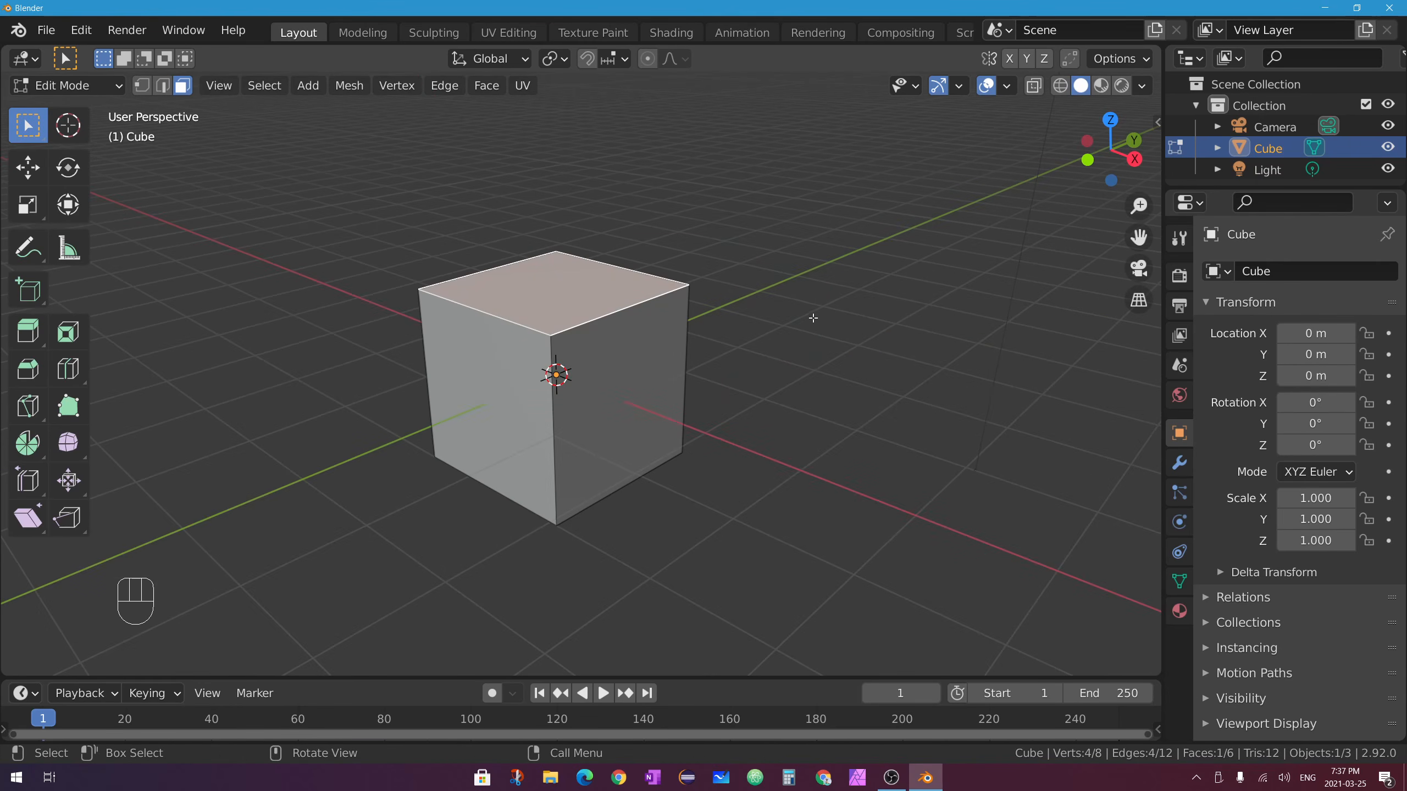
# Try extruding the top face, then the top and right faces together, undoing each.
pyautogui.press('e')
pyautogui.click(818, 271)
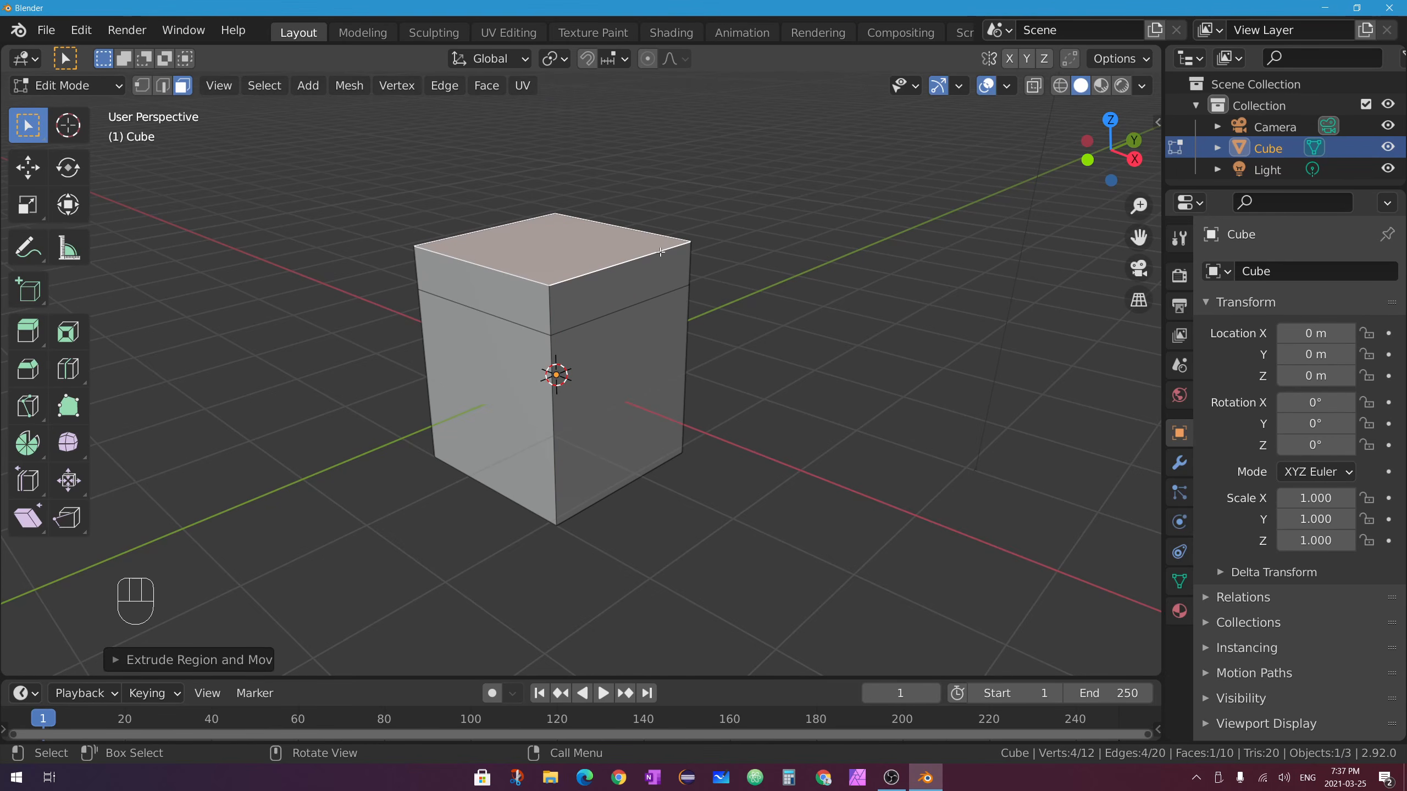
pyautogui.hotkey('ctrl', 'z')
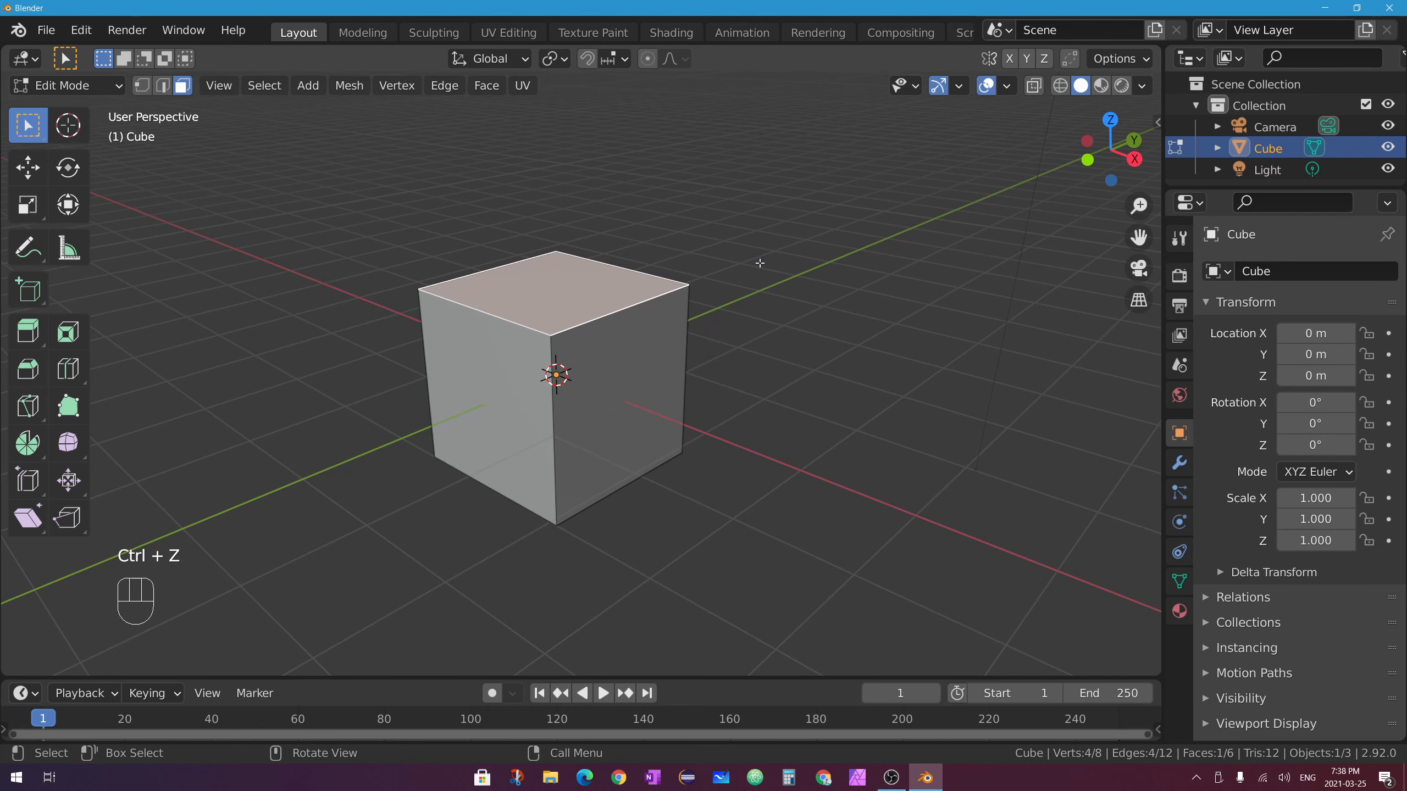
pyautogui.keyDown('shift'); pyautogui.click(662, 373); pyautogui.keyUp('shift')
pyautogui.moveTo(663, 373); pyautogui.dragTo(668, 328, button='middle')
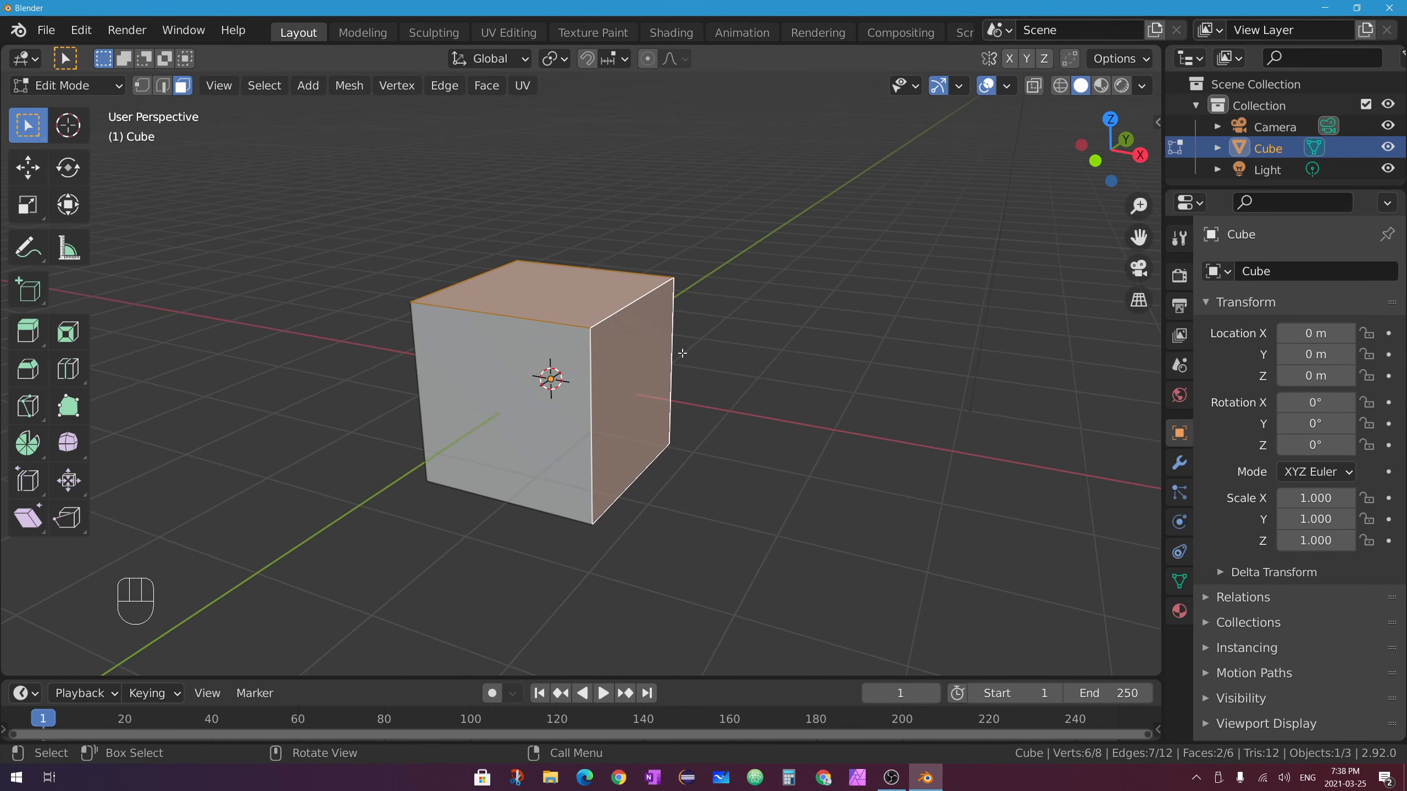
pyautogui.press('e')
pyautogui.click(842, 299)
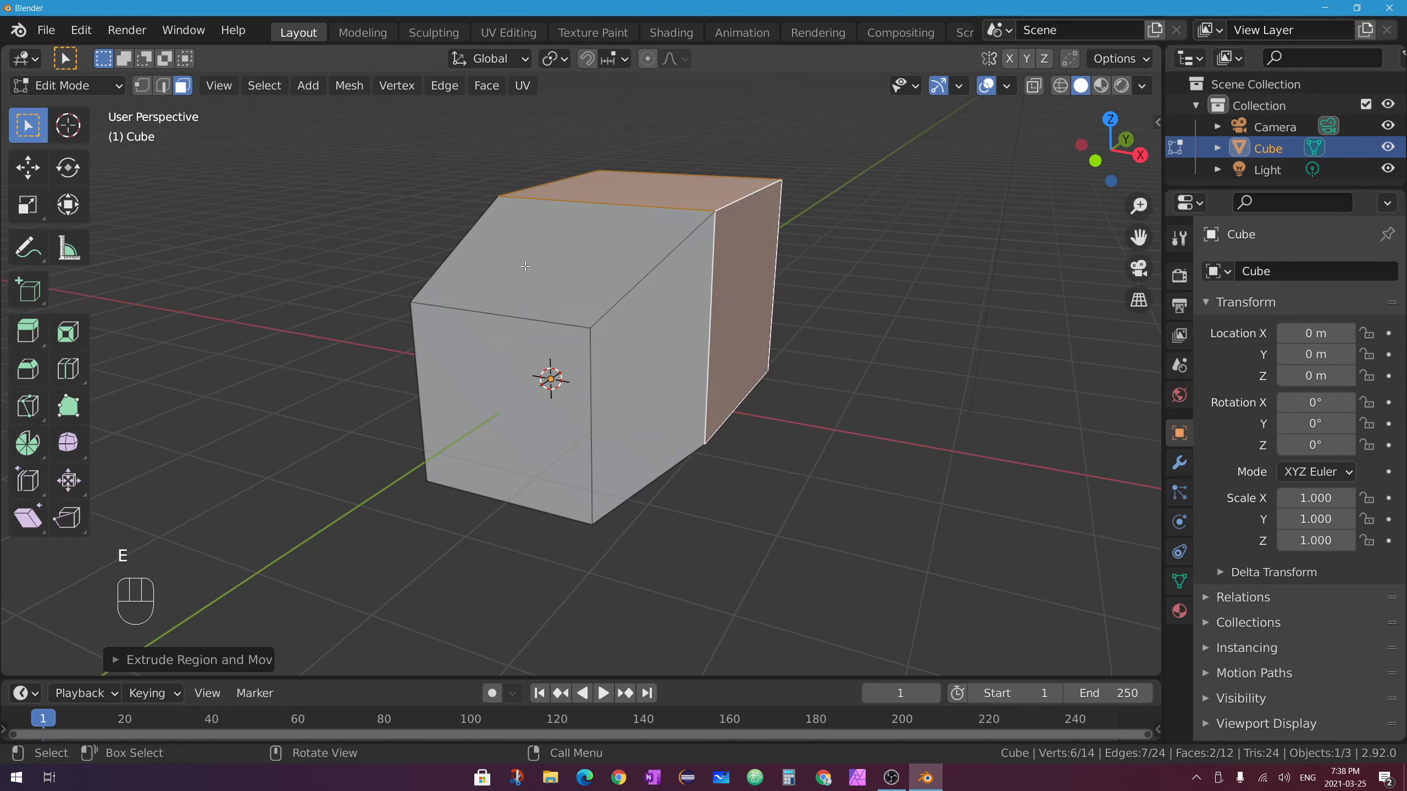
pyautogui.hotkey('ctrl', 'z')
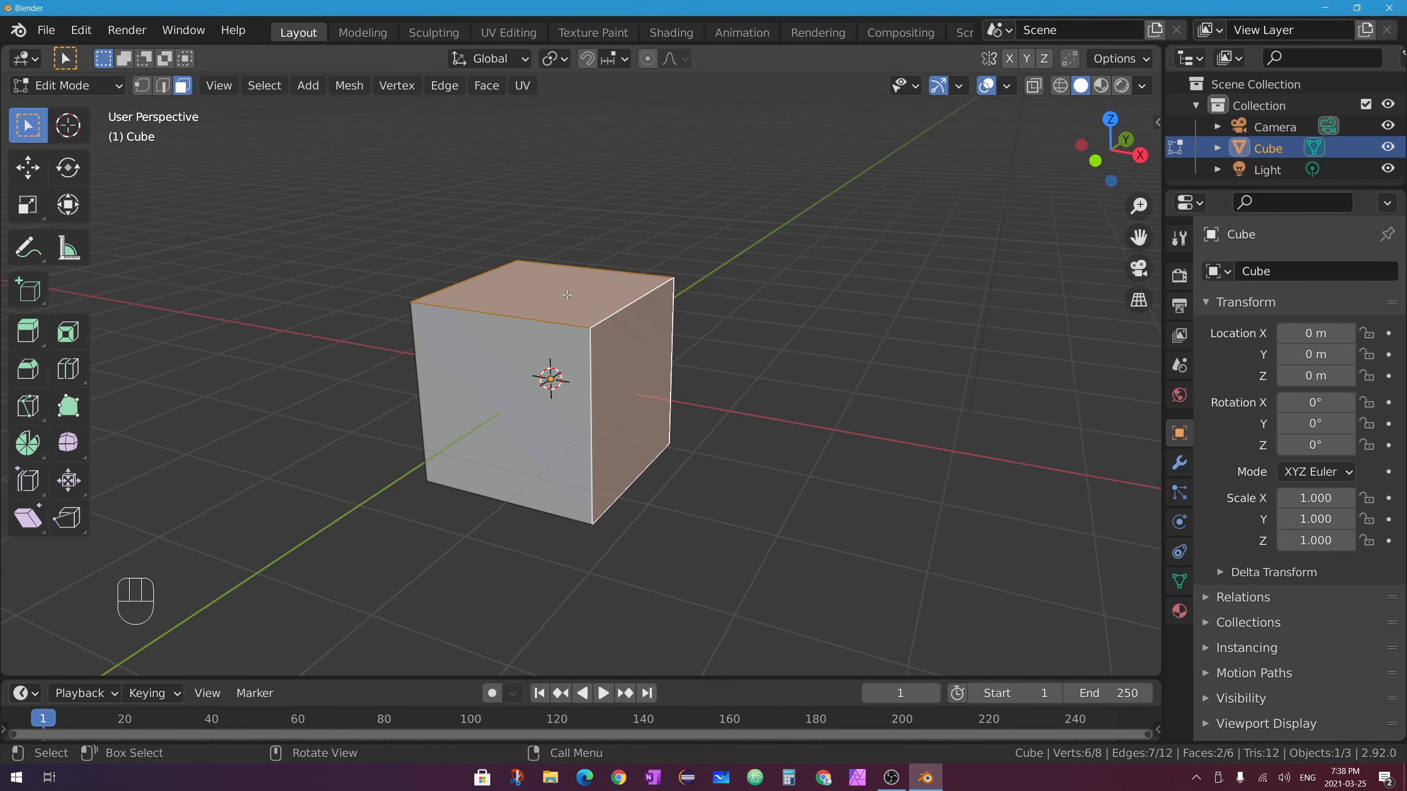
# Reselect the cube's right and top faces.
pyautogui.click(544, 277)
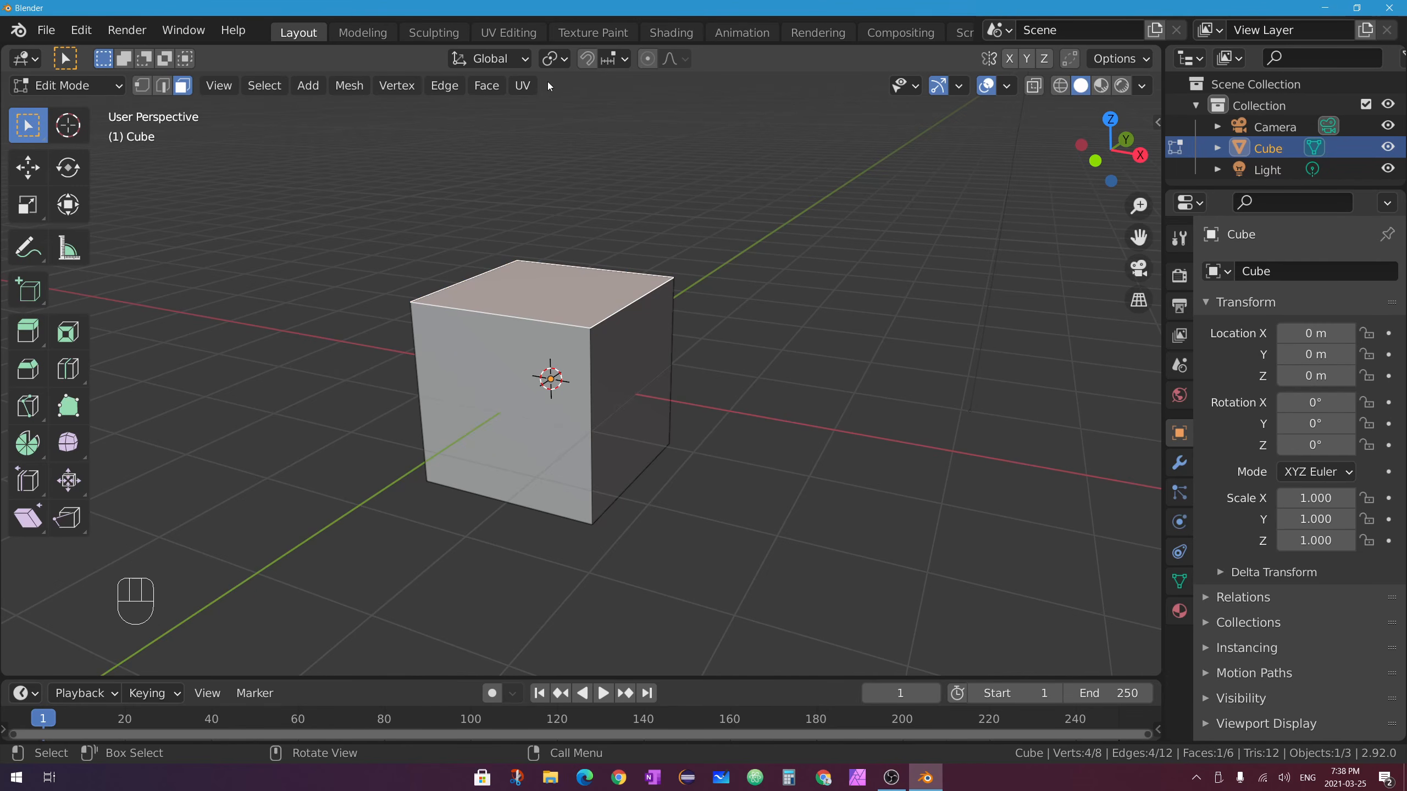
pyautogui.click(633, 370)
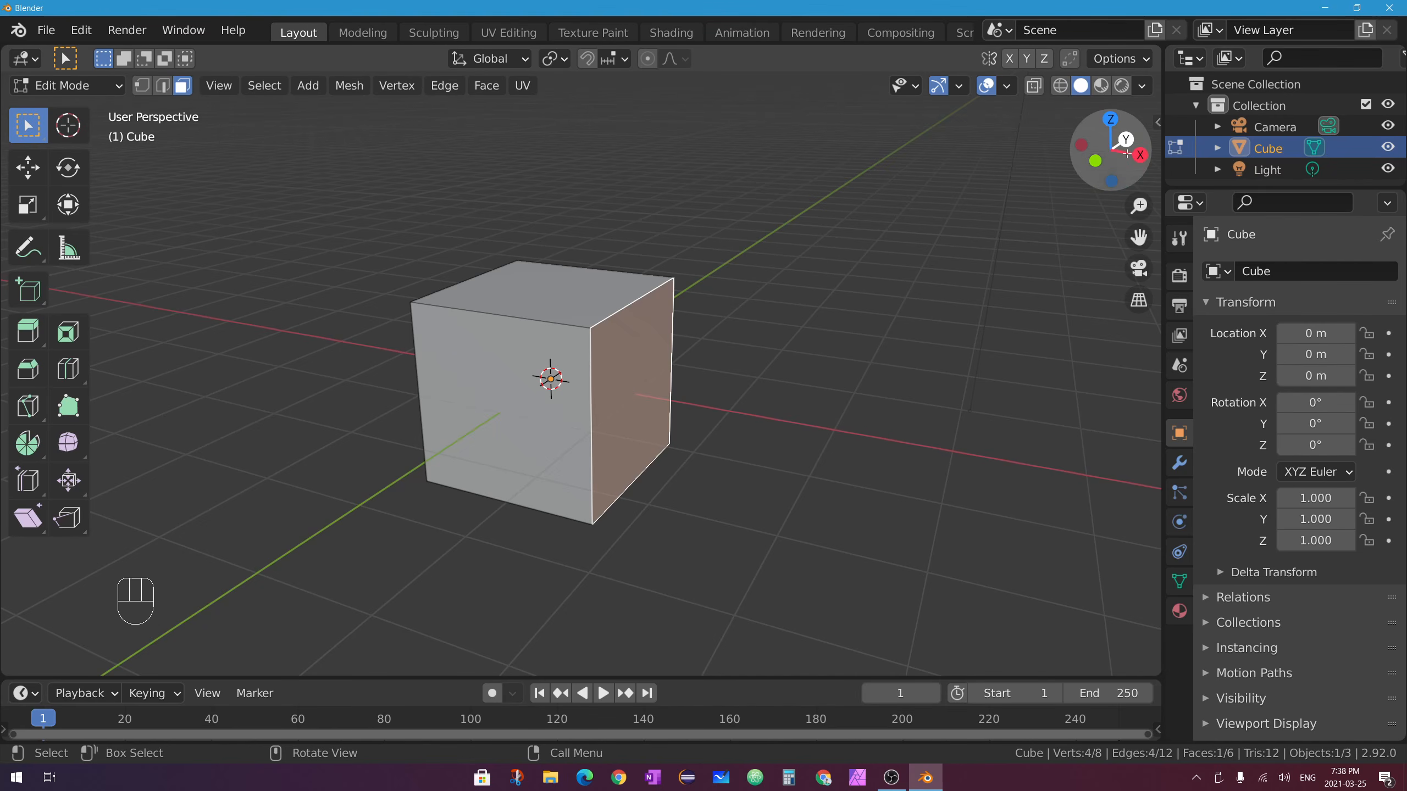
pyautogui.keyDown('shift'); pyautogui.click(557, 279); pyautogui.keyUp('shift')
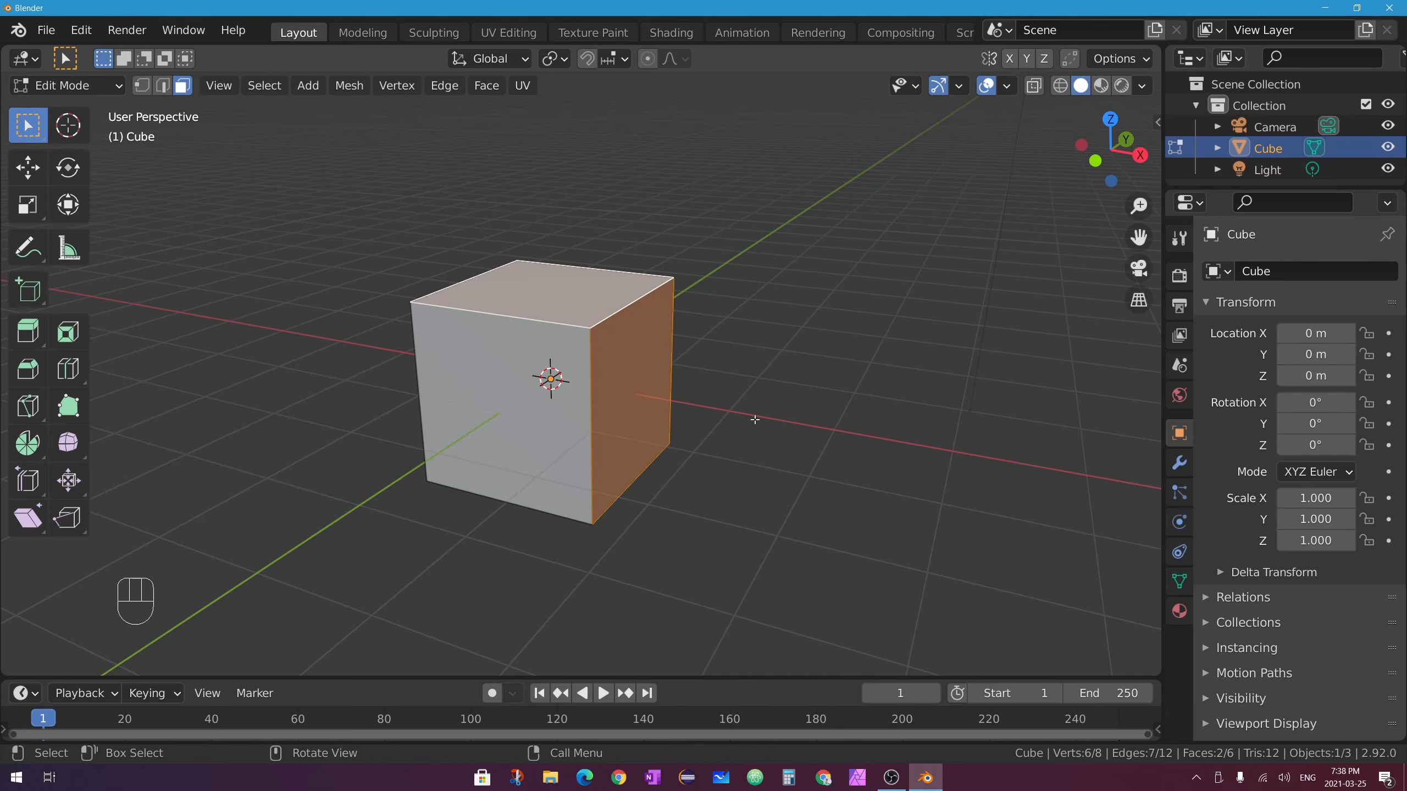
pyautogui.hotkey('alt', 'e')
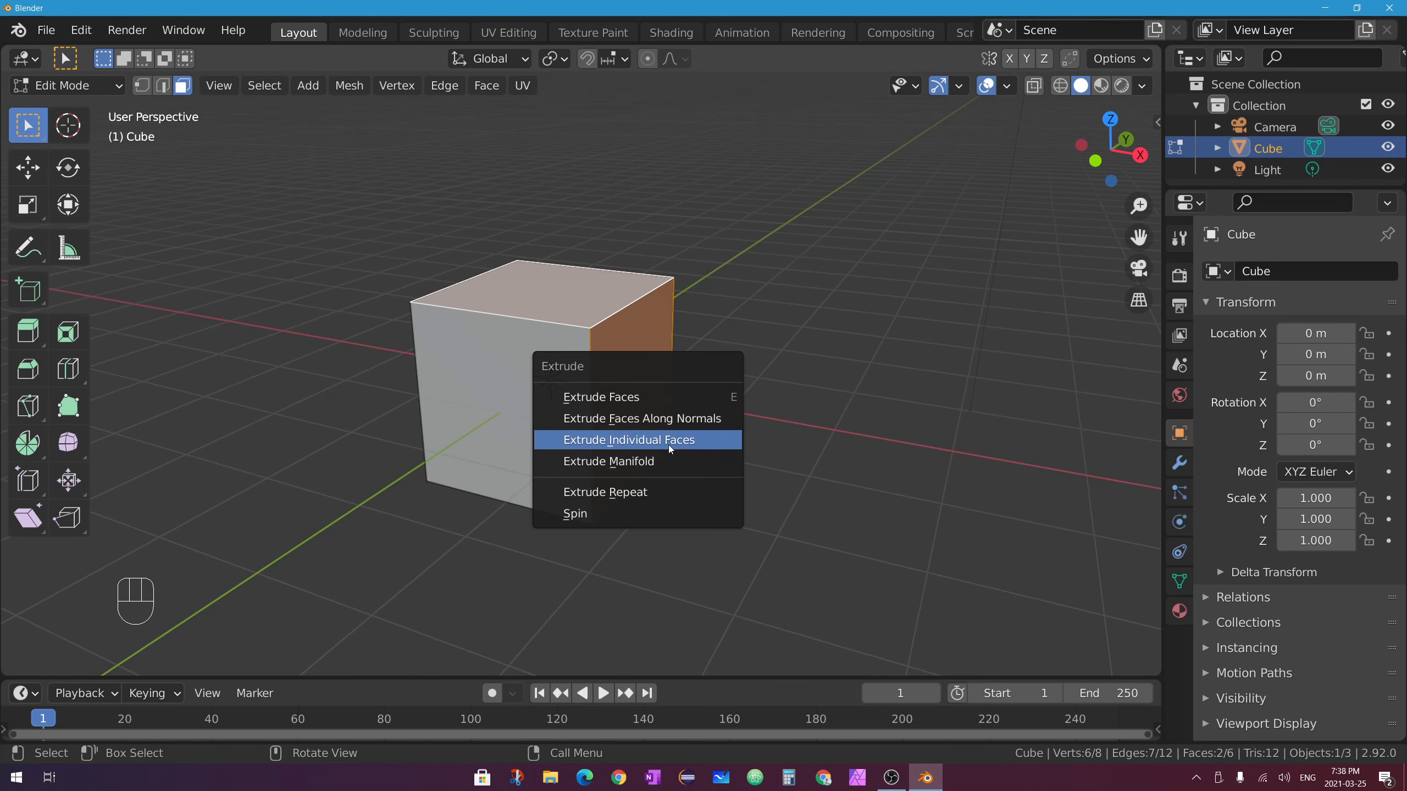
pyautogui.click(692, 440)
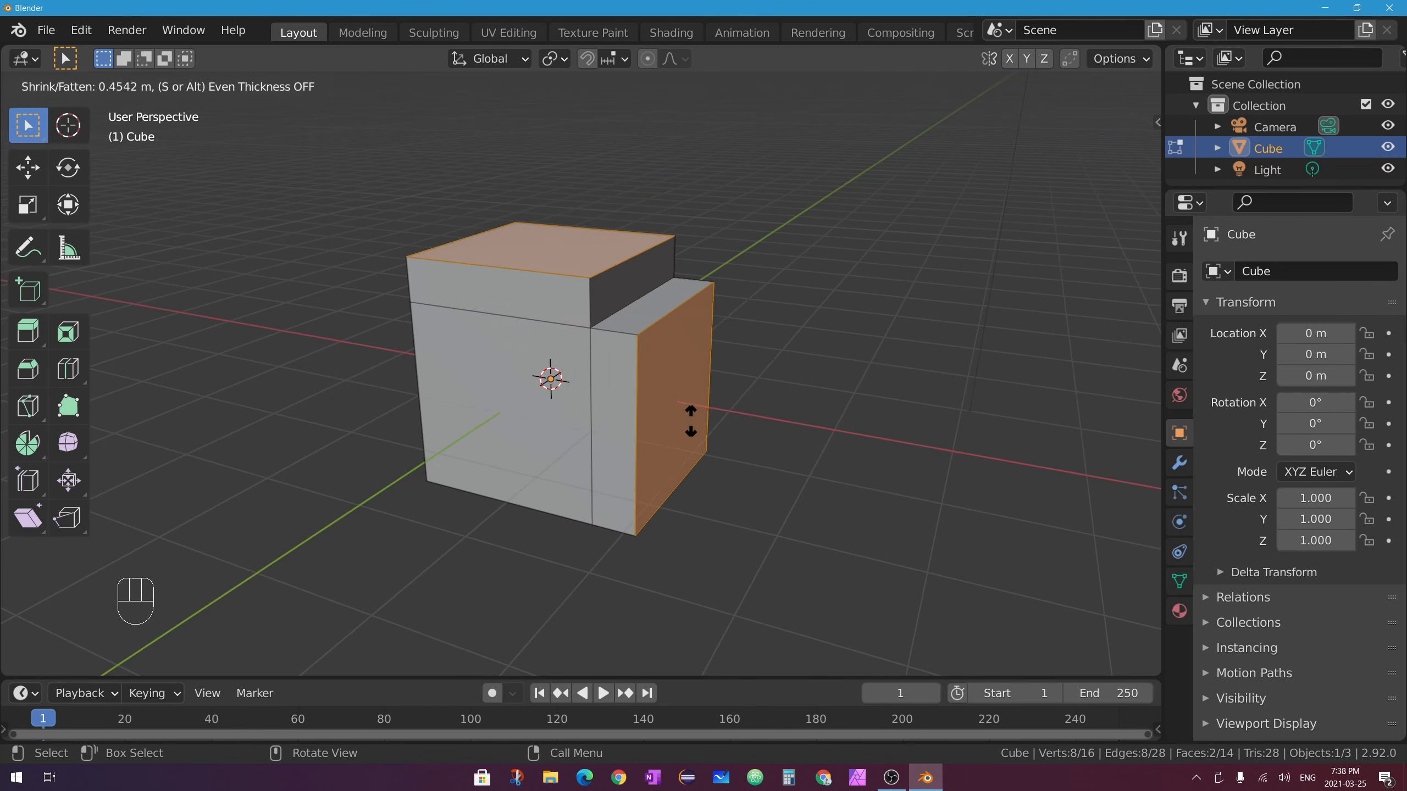
pyautogui.click(692, 408)
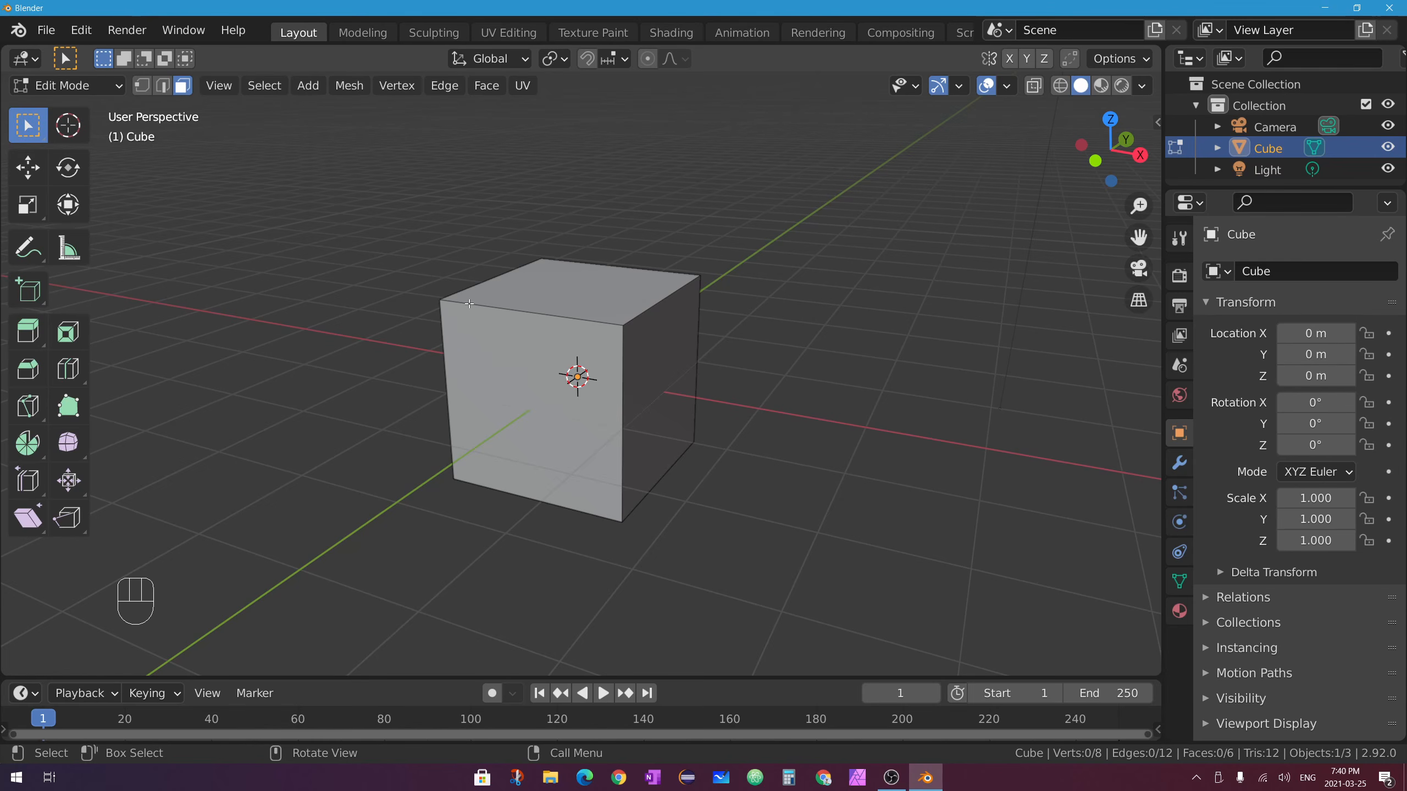
# Subdivide the cube's top face into a 2×2 grid via the face context menu.
pyautogui.click(597, 295)
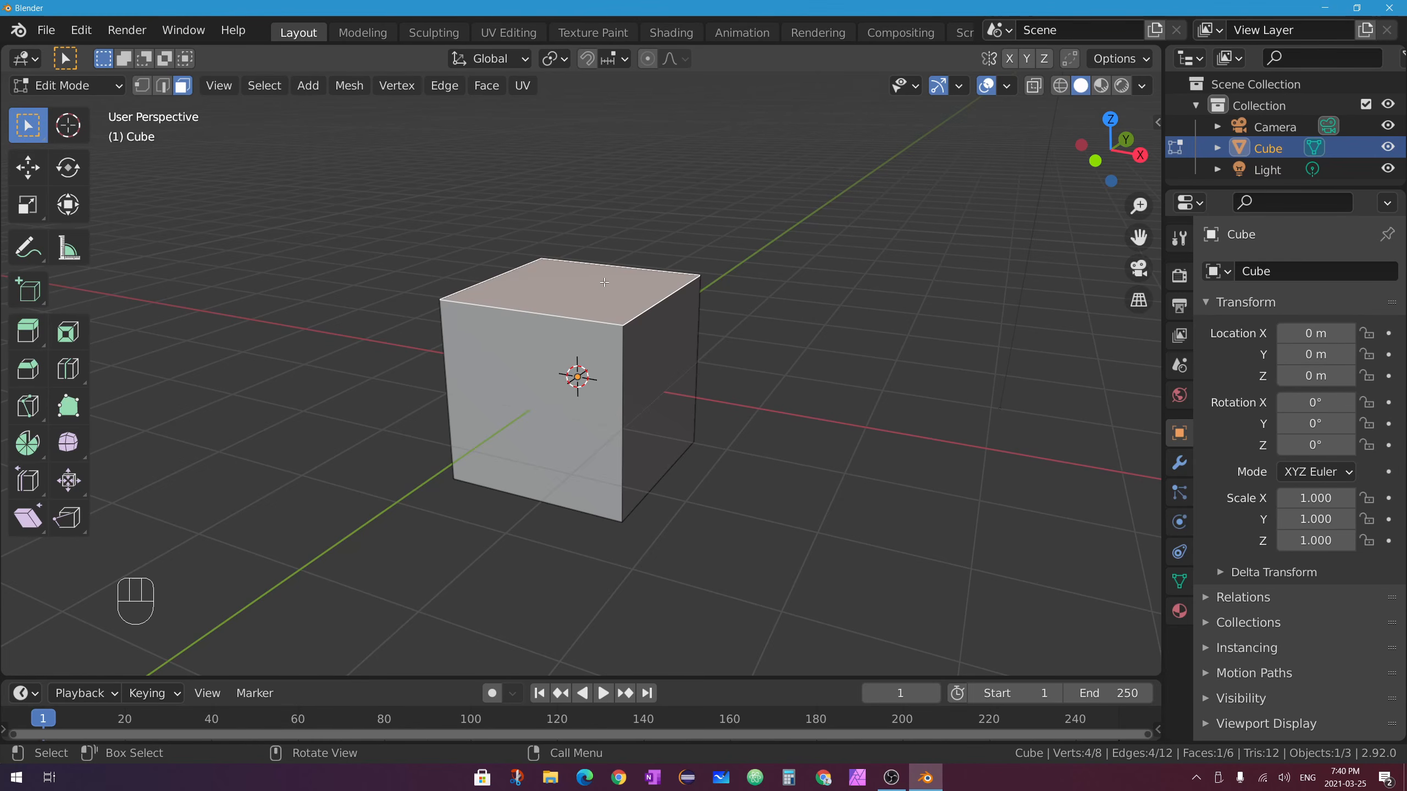
pyautogui.rightClick(611, 277)
pyautogui.rightClick(623, 282)
pyautogui.press('Escape')
pyautogui.rightClick(680, 282)
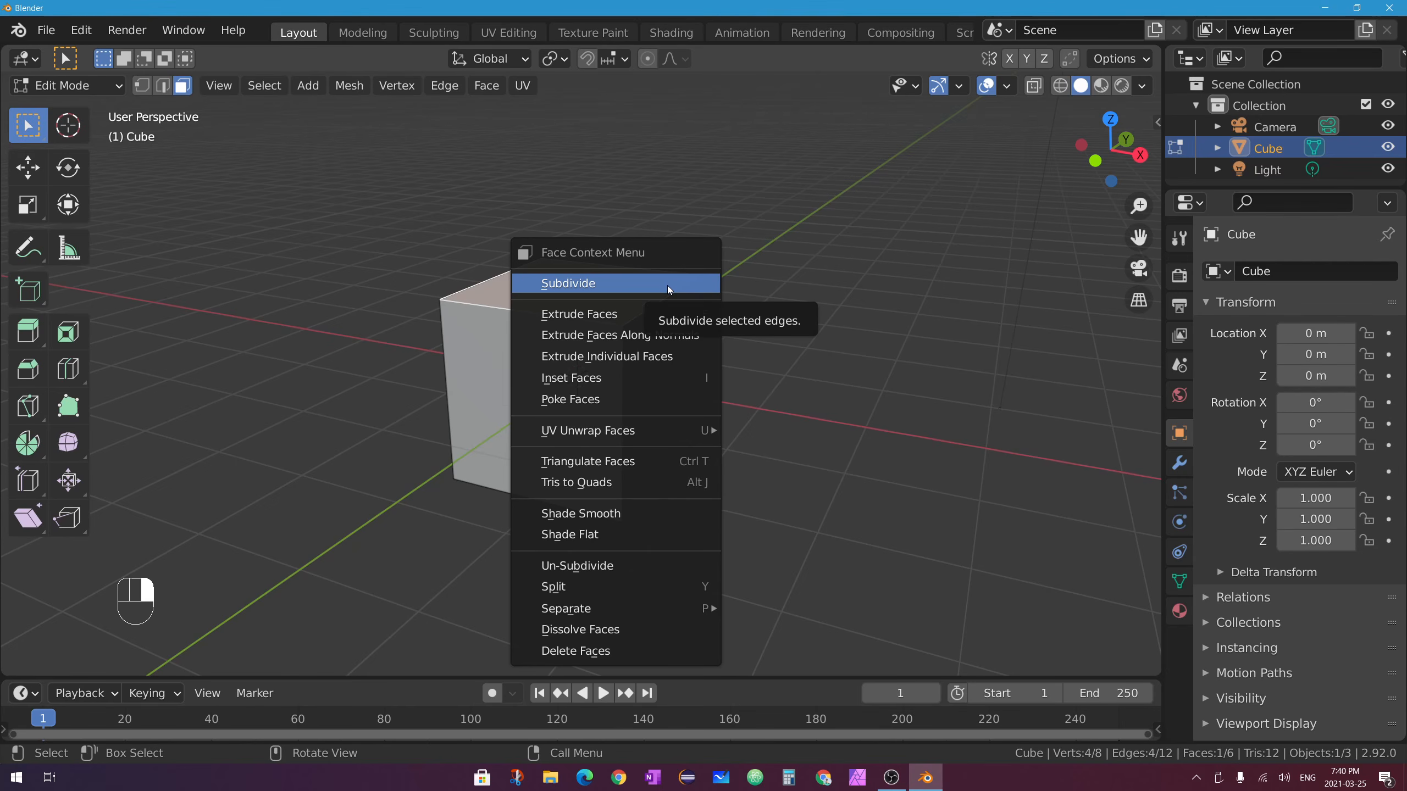
pyautogui.click(623, 285)
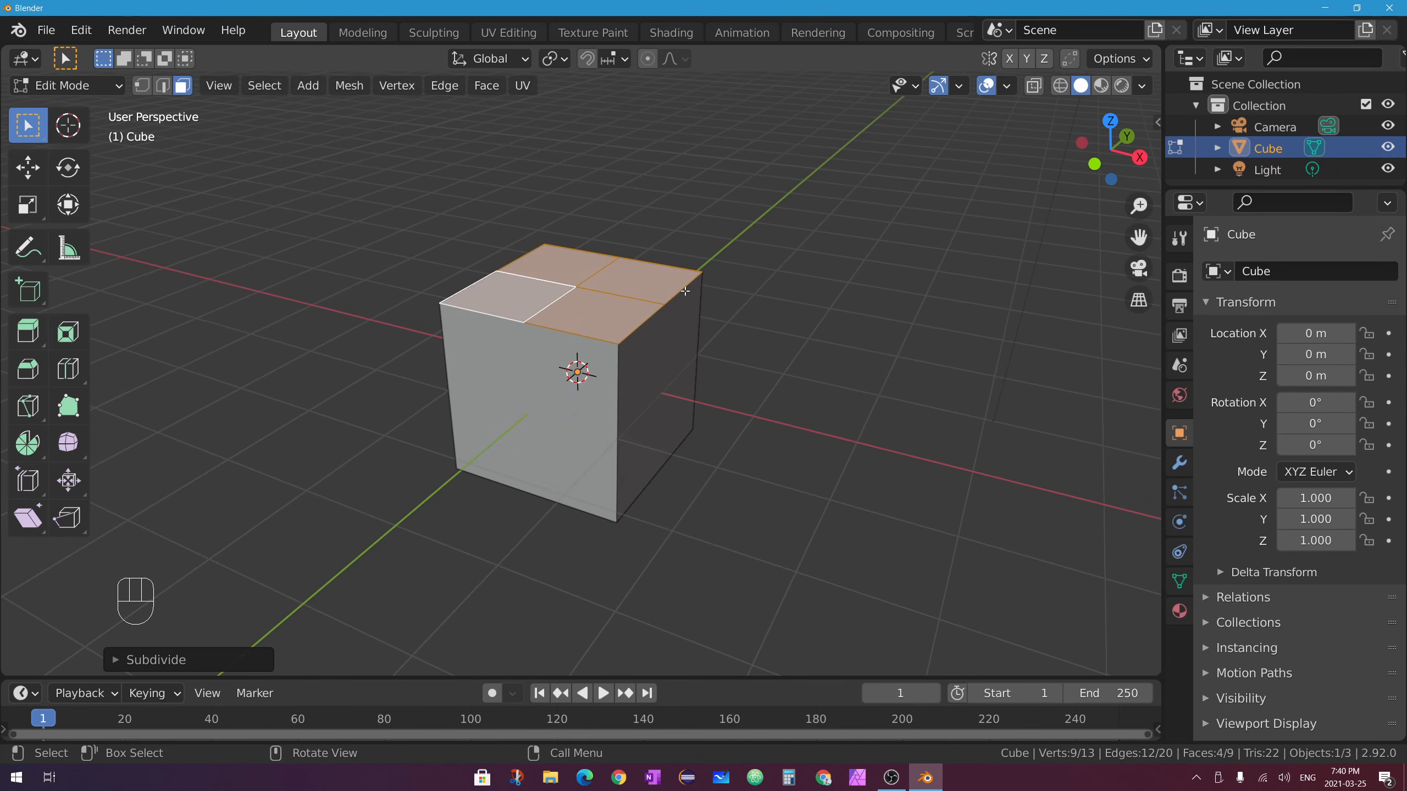
pyautogui.moveTo(585, 317); pyautogui.dragTo(491, 306, button='middle')
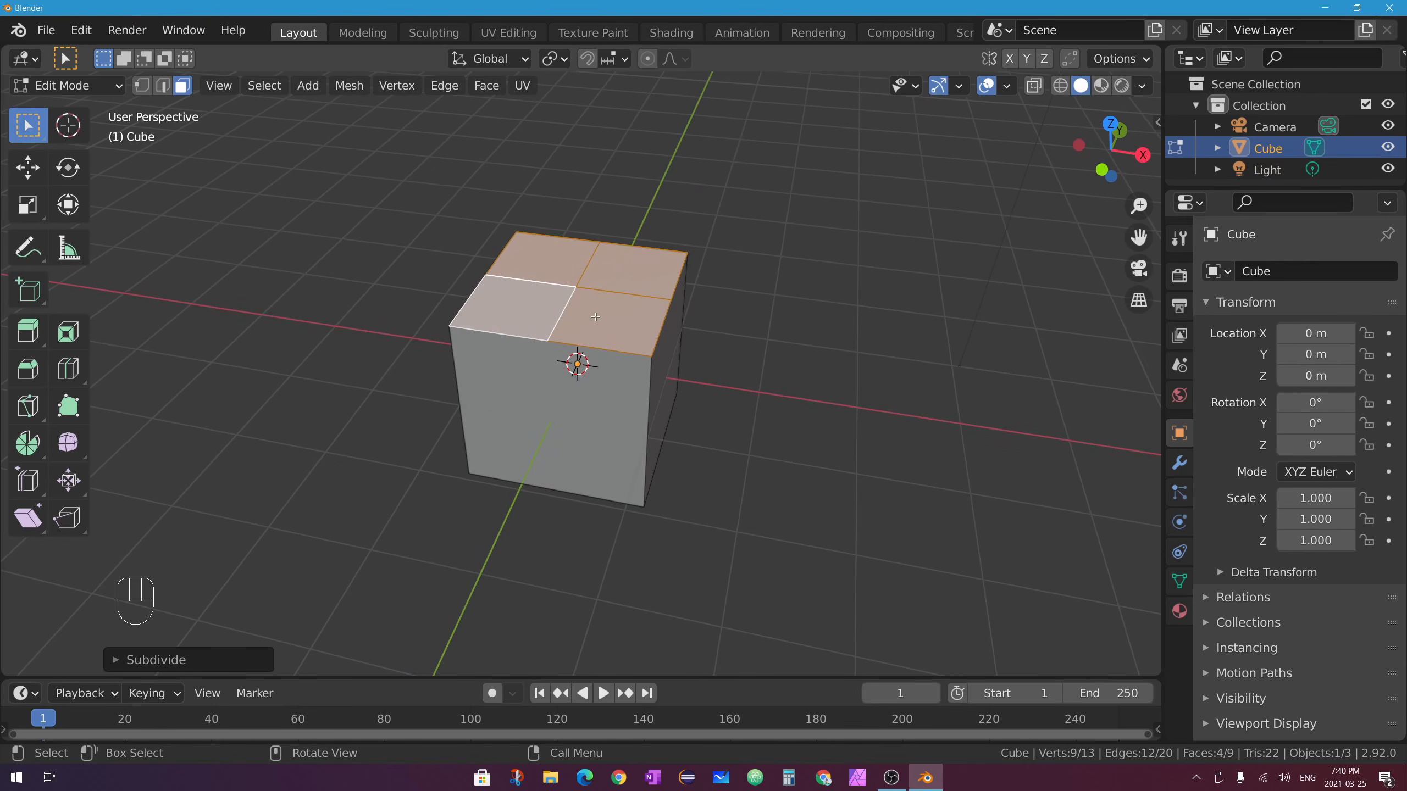
pyautogui.moveTo(694, 316); pyautogui.dragTo(646, 303, button='middle')
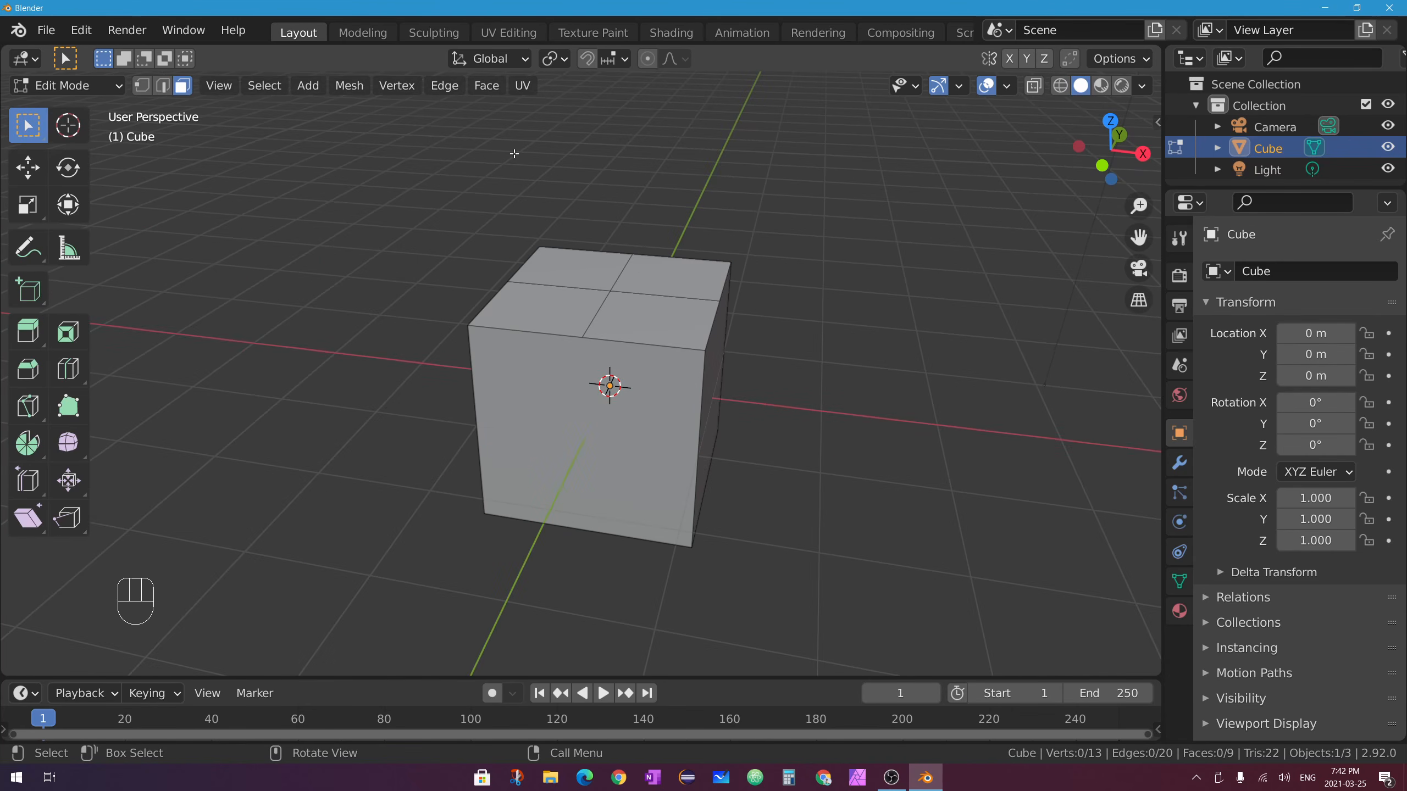
# Select the back and left top quarters and extrude them upward into a raised step.
pyautogui.moveTo(703, 276); pyautogui.dragTo(612, 277, button='middle')
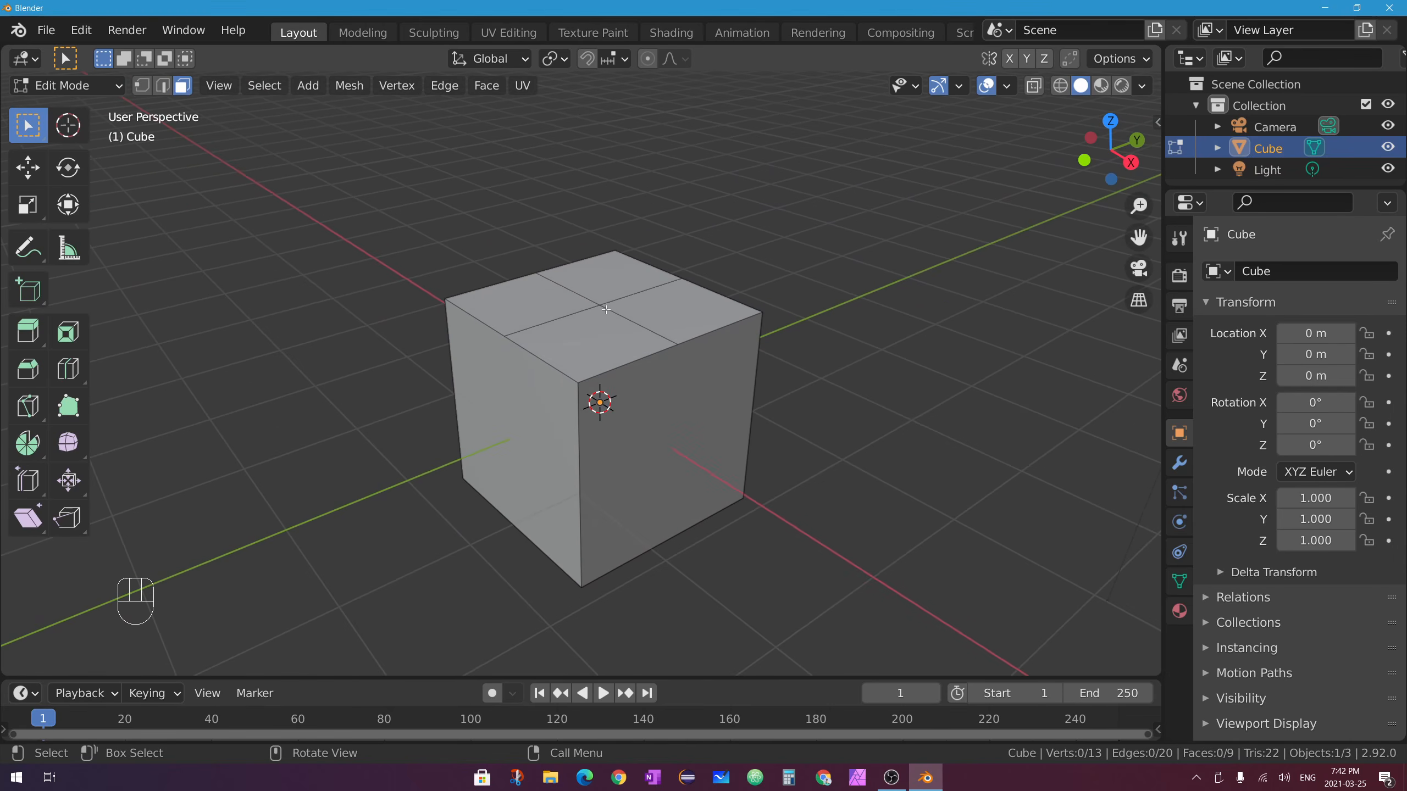
pyautogui.click(612, 277)
pyautogui.keyDown('shift'); pyautogui.click(534, 304); pyautogui.keyUp('shift')
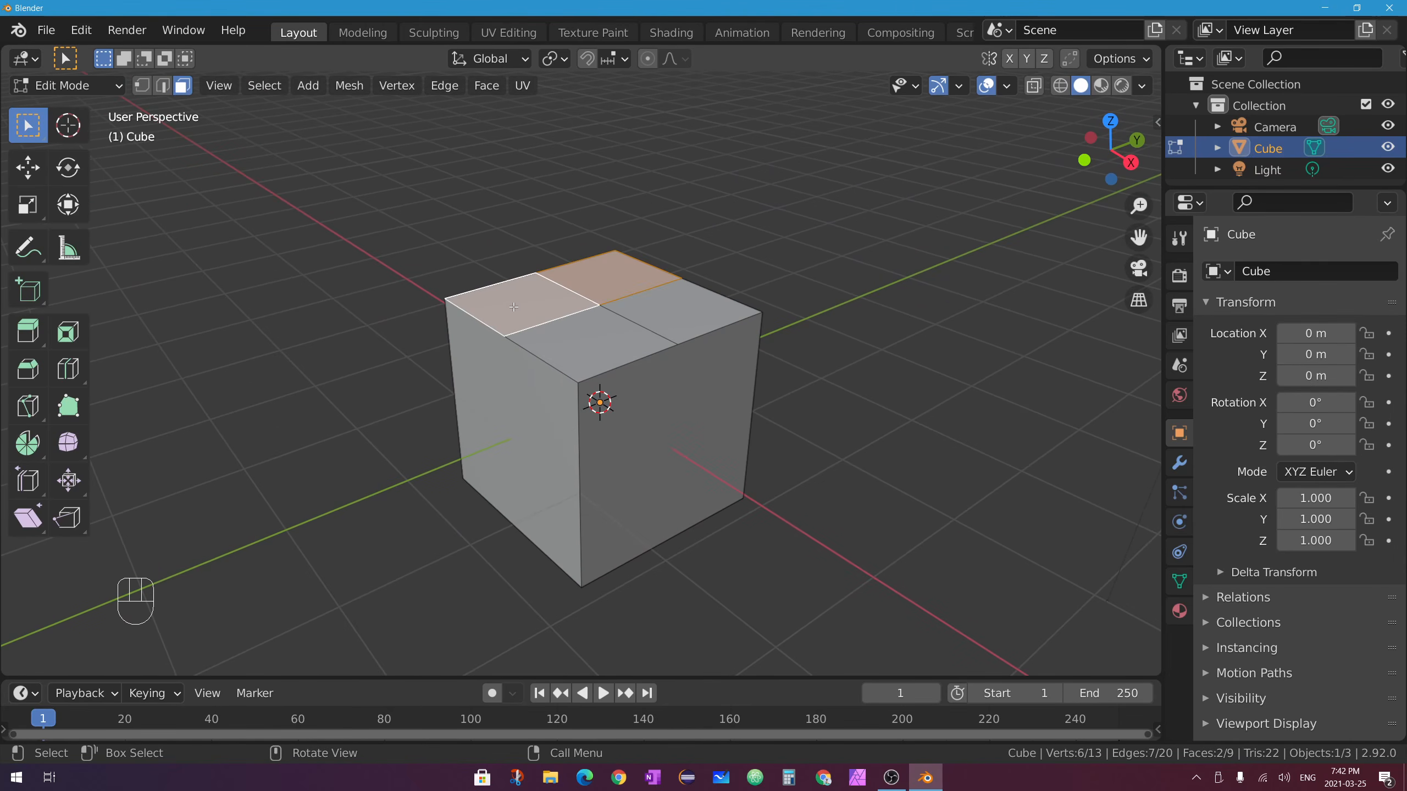
pyautogui.moveTo(513, 307); pyautogui.dragTo(627, 308, button='middle')
pyautogui.press('e')
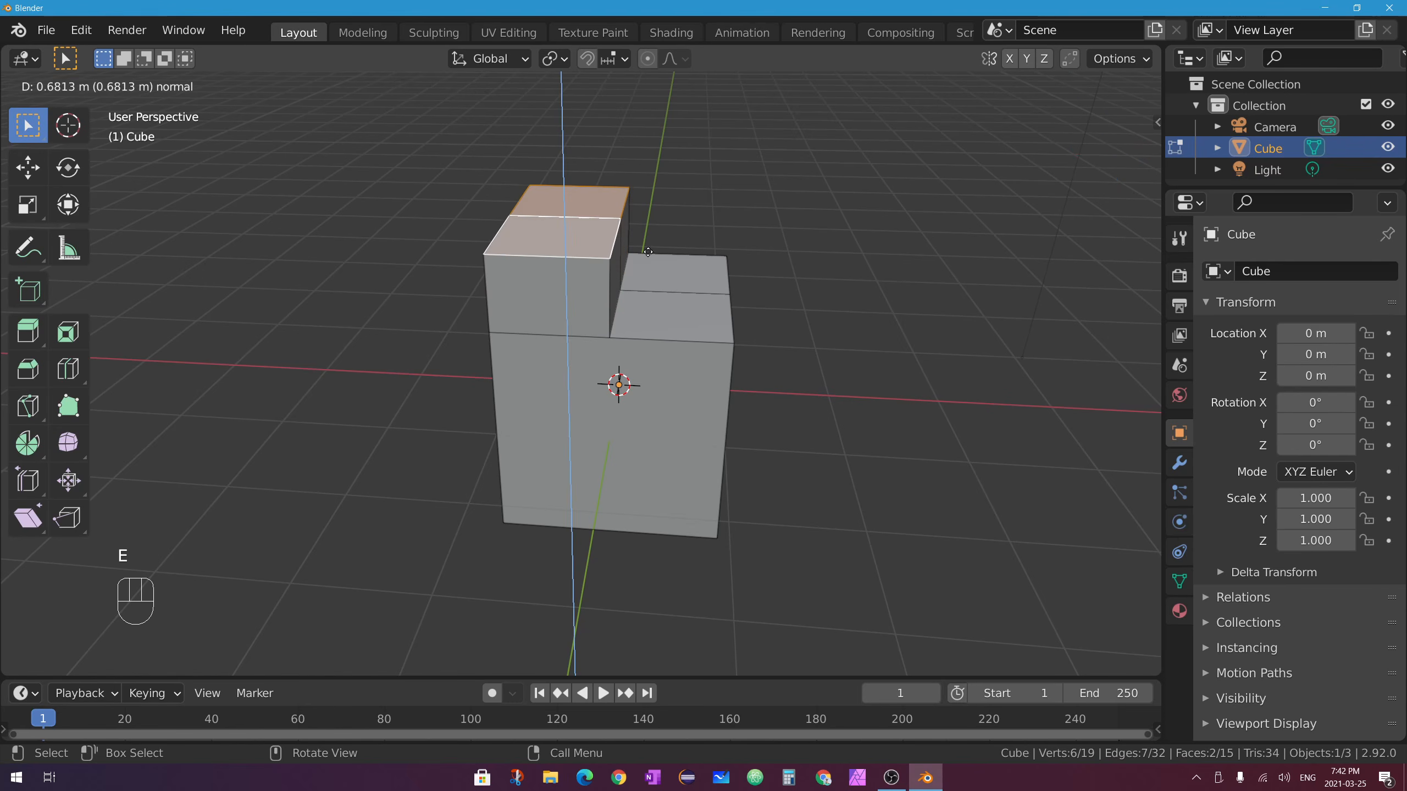
pyautogui.click(693, 219)
pyautogui.moveTo(794, 244); pyautogui.dragTo(696, 283, button='middle')
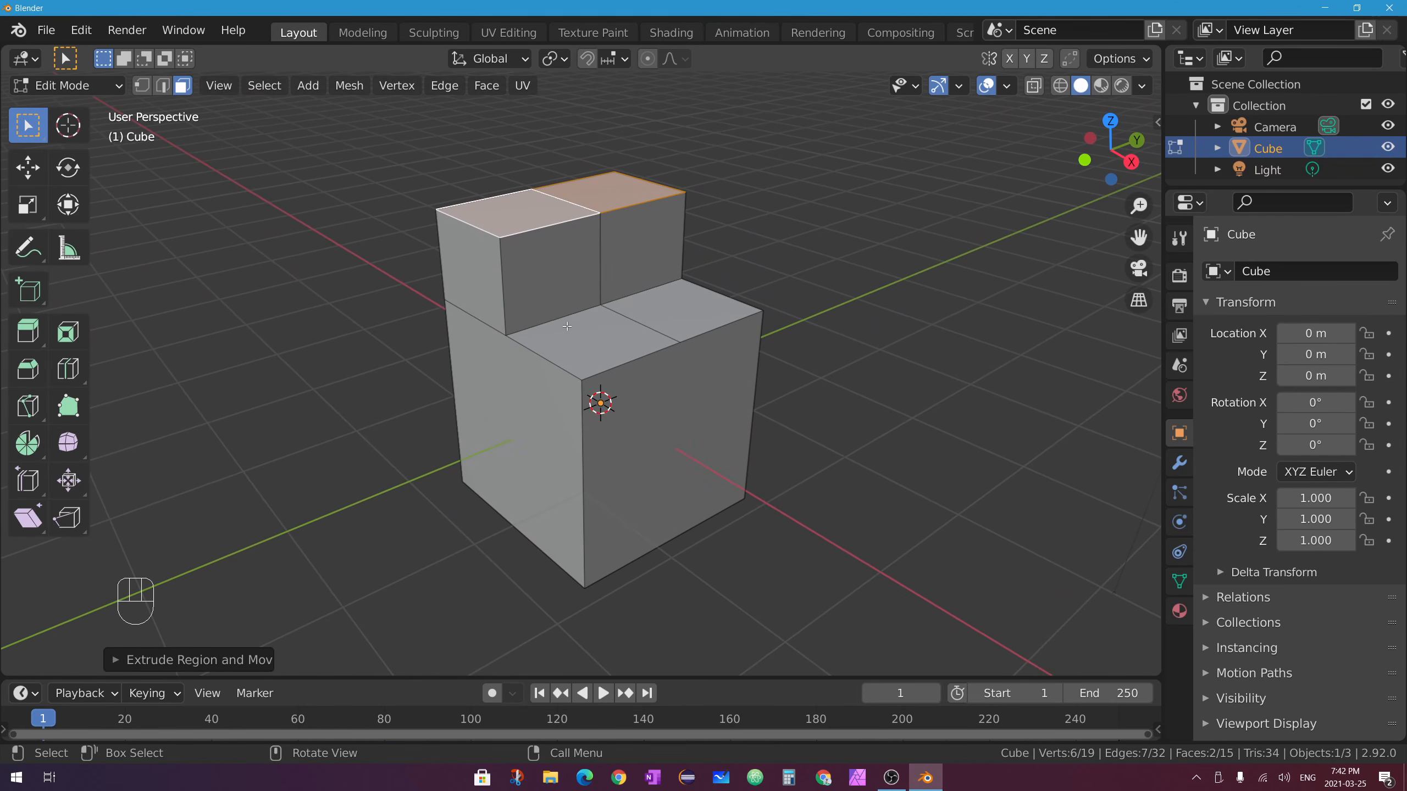
pyautogui.moveTo(566, 323); pyautogui.dragTo(672, 376, button='middle')
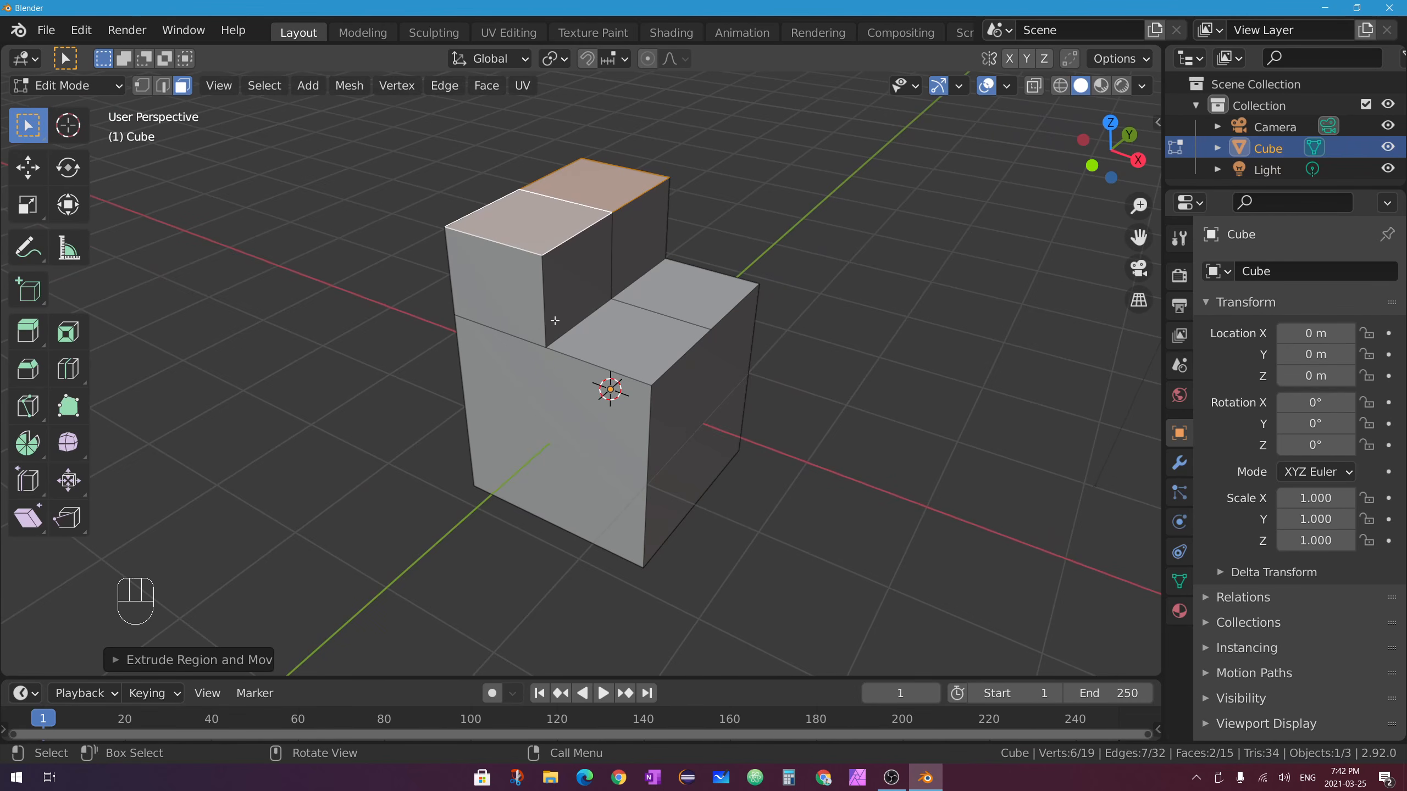
# Undo three times to remove the raised step and the top-face subdivision.
pyautogui.hotkey('ctrl', 'z')
pyautogui.hotkey('ctrl', 'z')
pyautogui.hotkey('ctrl', 'z')
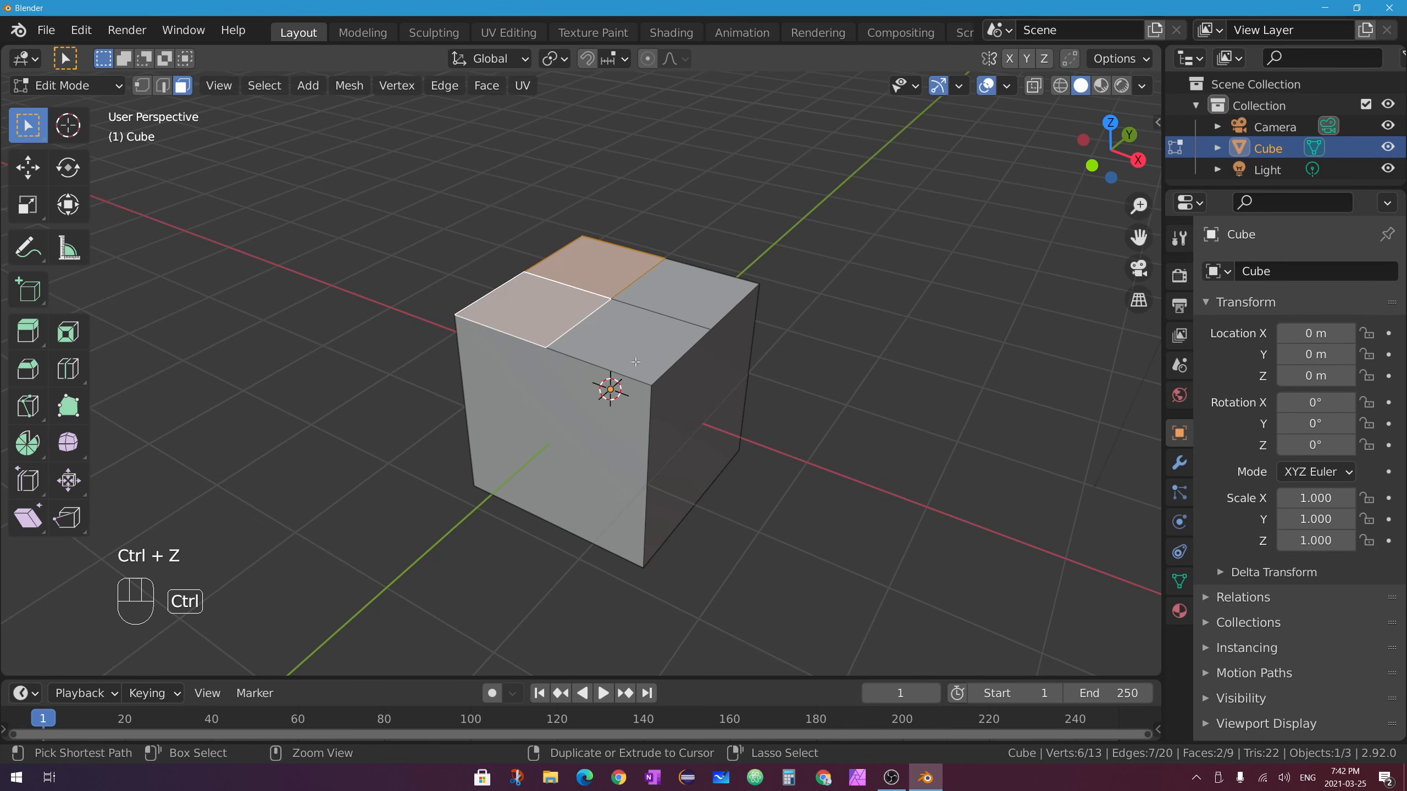
pyautogui.hotkey('ctrl', 'z')
pyautogui.hotkey('ctrl', 'z')
pyautogui.hotkey('ctrl', 'z')
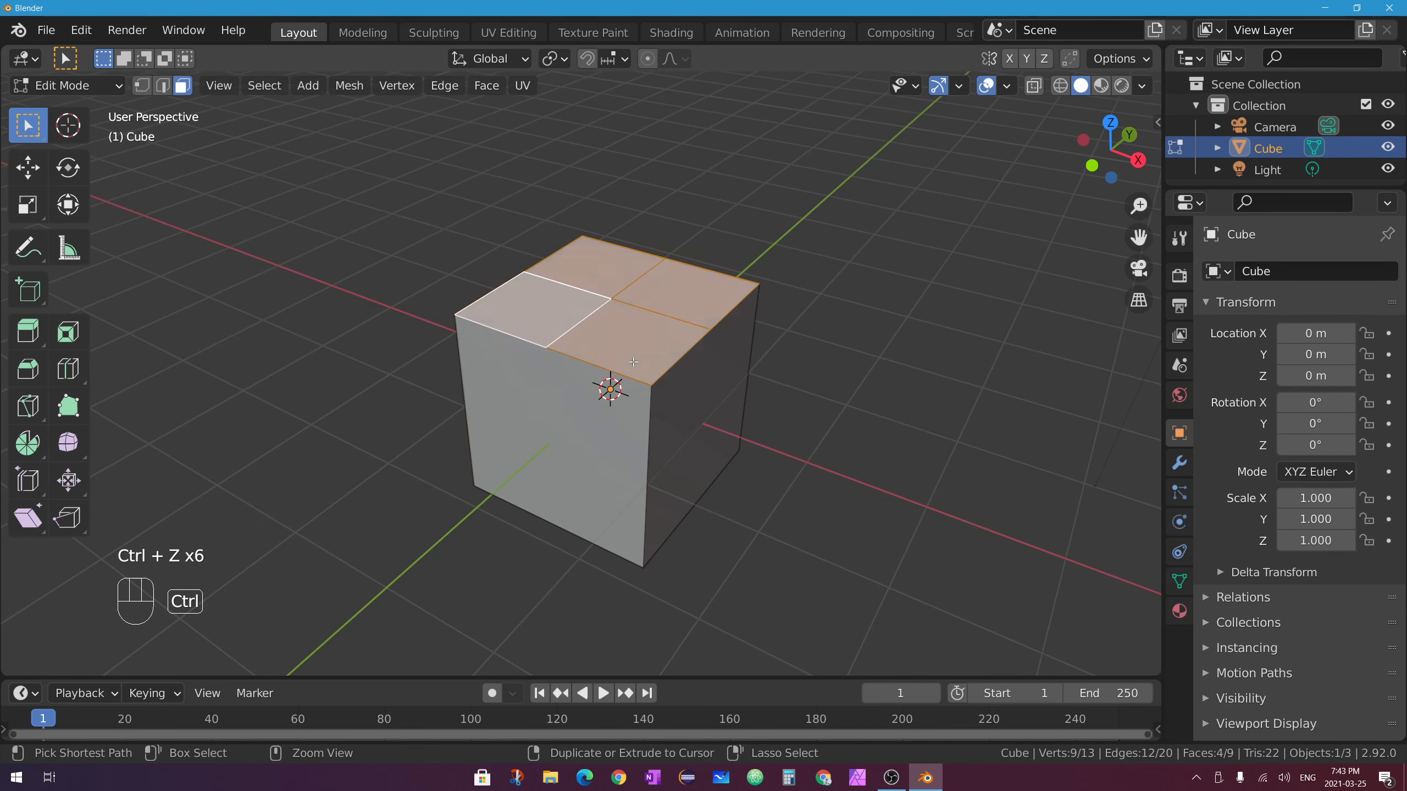
pyautogui.hotkey('ctrl', 'z')
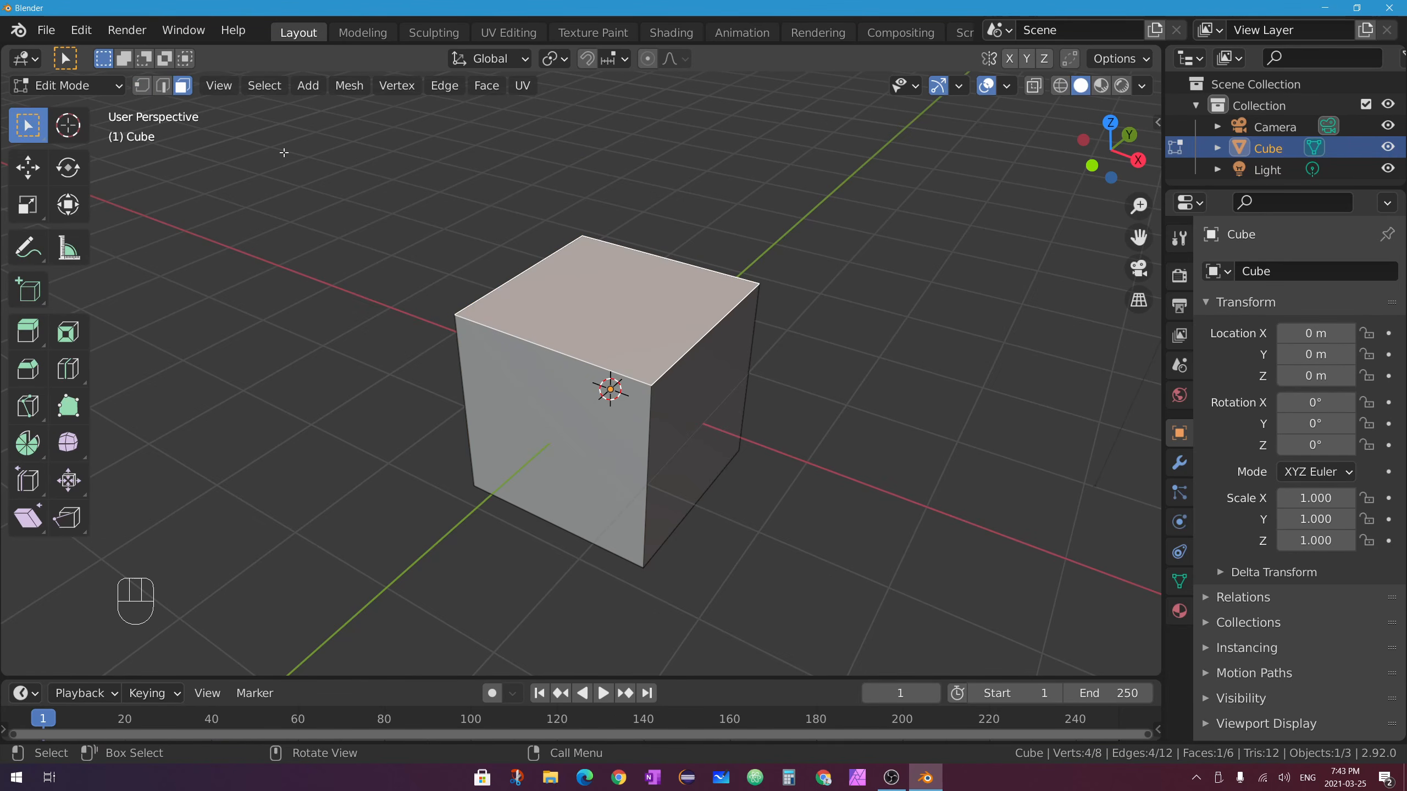
# In edge select mode, select the front and back top edges and subdivide them once.
pyautogui.click(162, 84)
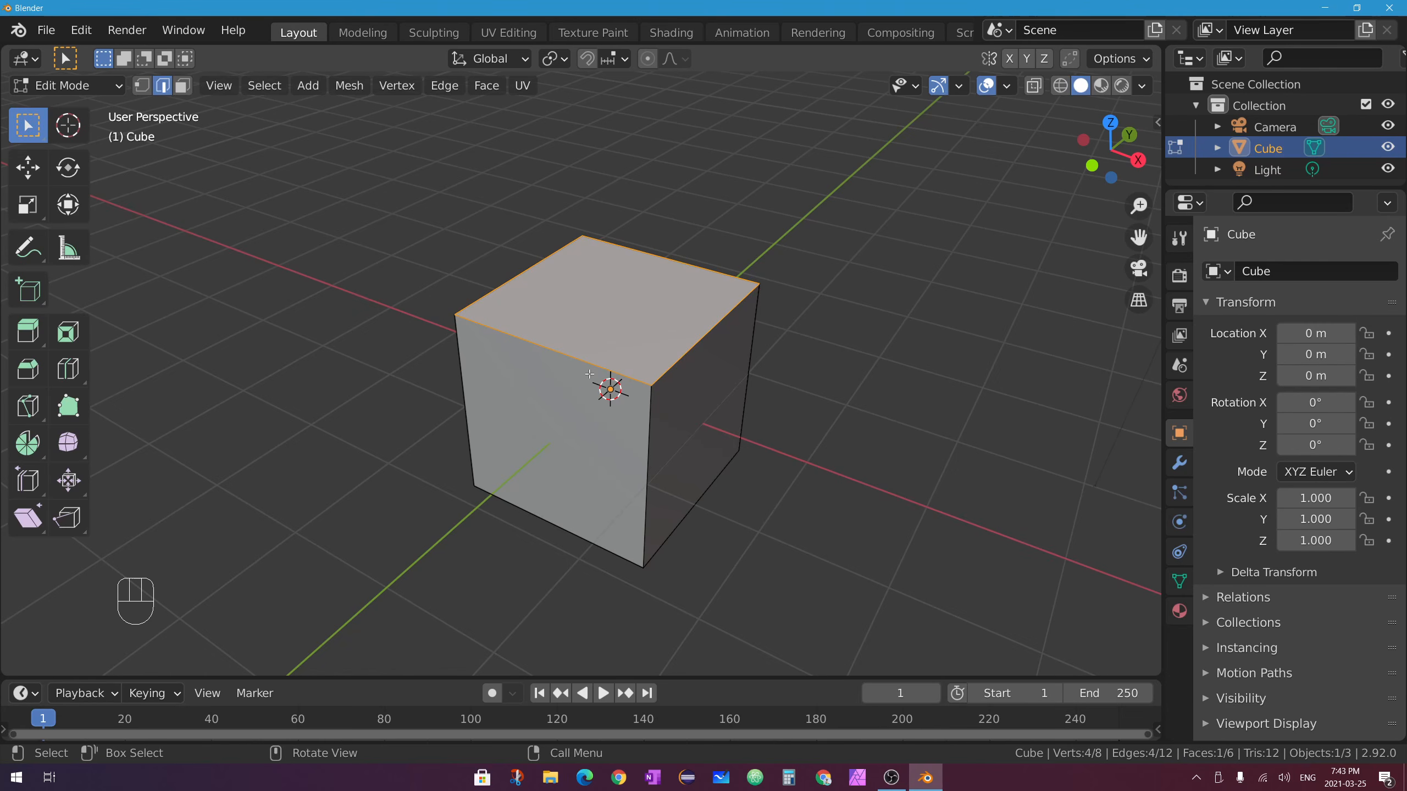
pyautogui.click(559, 352)
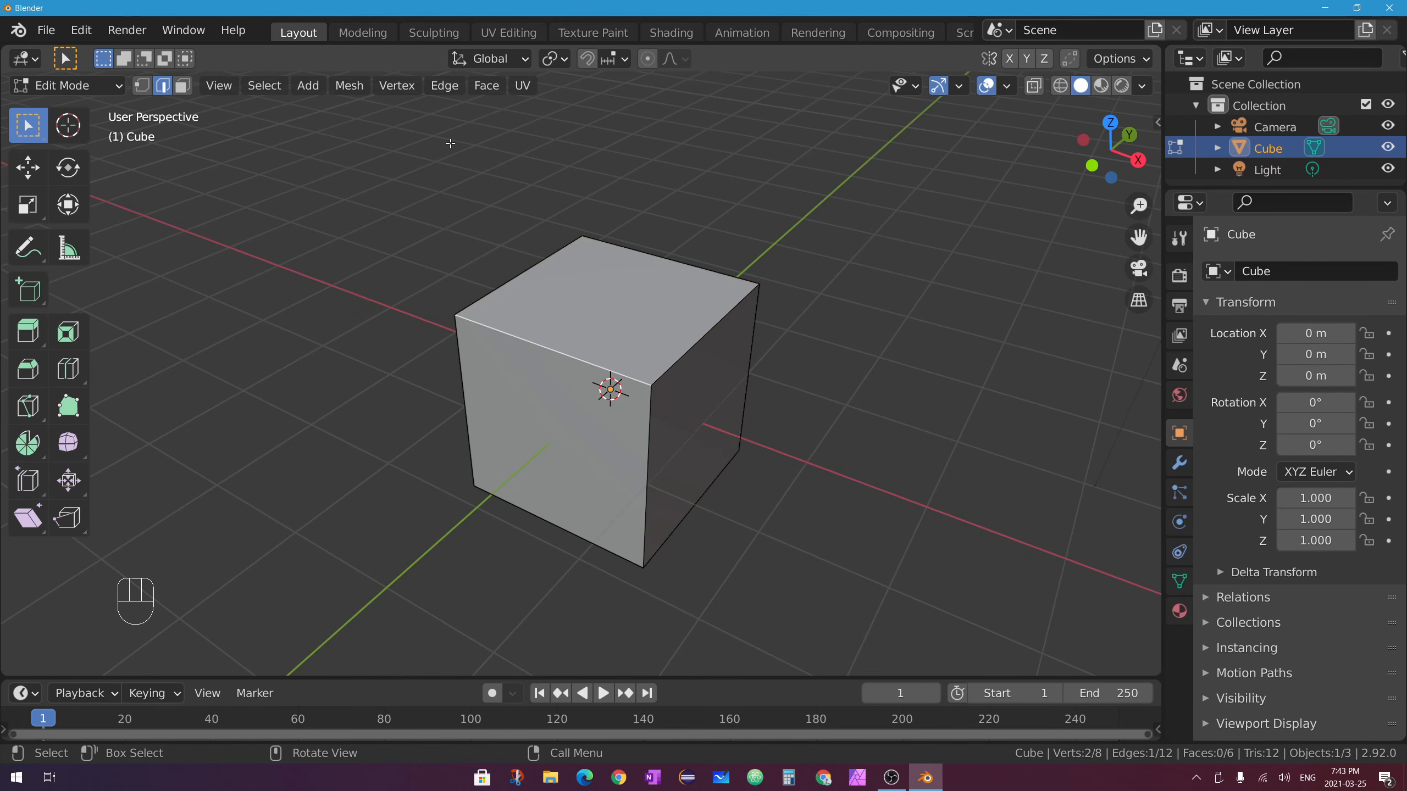
pyautogui.keyDown('shift'); pyautogui.click(663, 259); pyautogui.keyUp('shift')
pyautogui.moveTo(663, 259); pyautogui.dragTo(668, 287, button='middle')
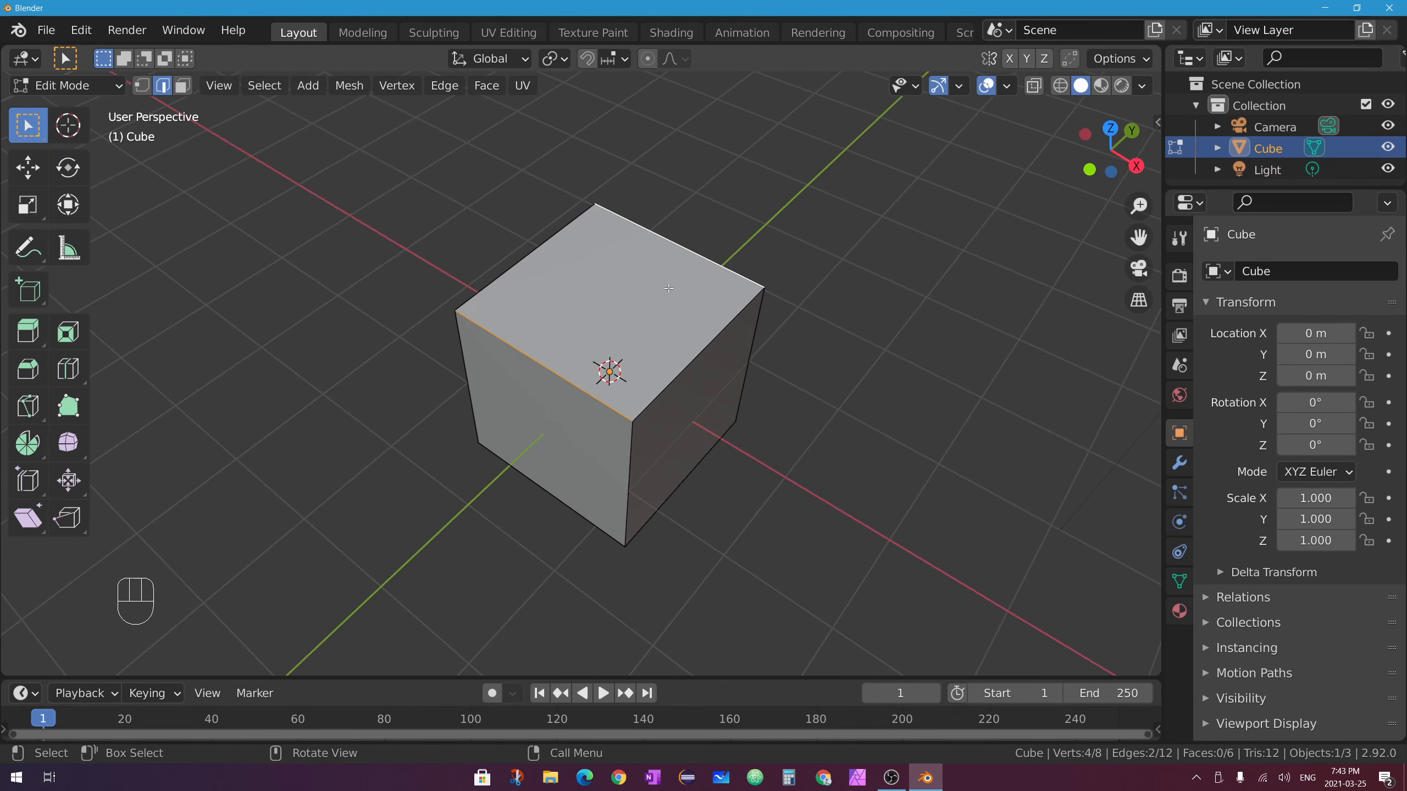
pyautogui.rightClick(695, 251)
pyautogui.click(591, 174)
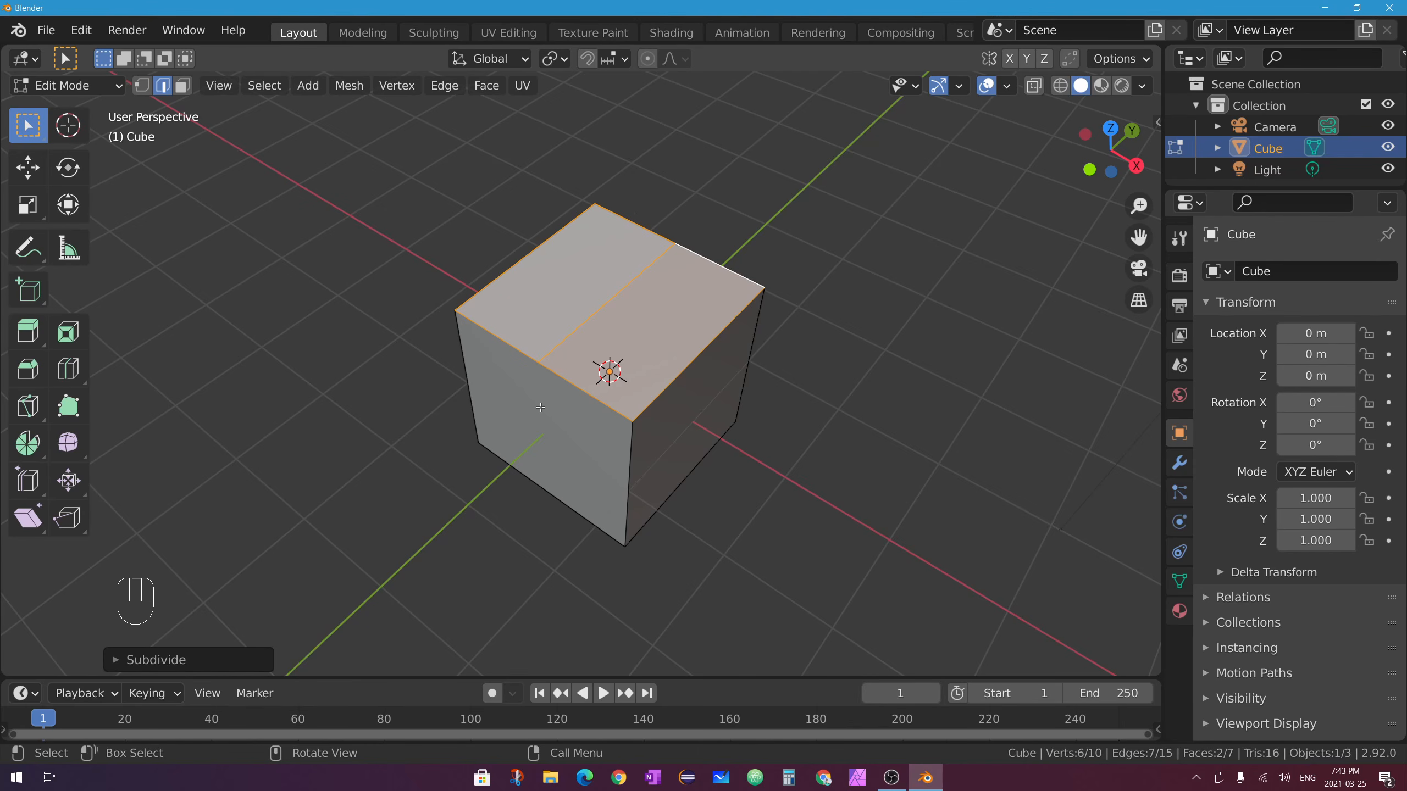
# Move the new middle top edge up about 0.684 m along Z into a roof ridge.
pyautogui.click(612, 264)
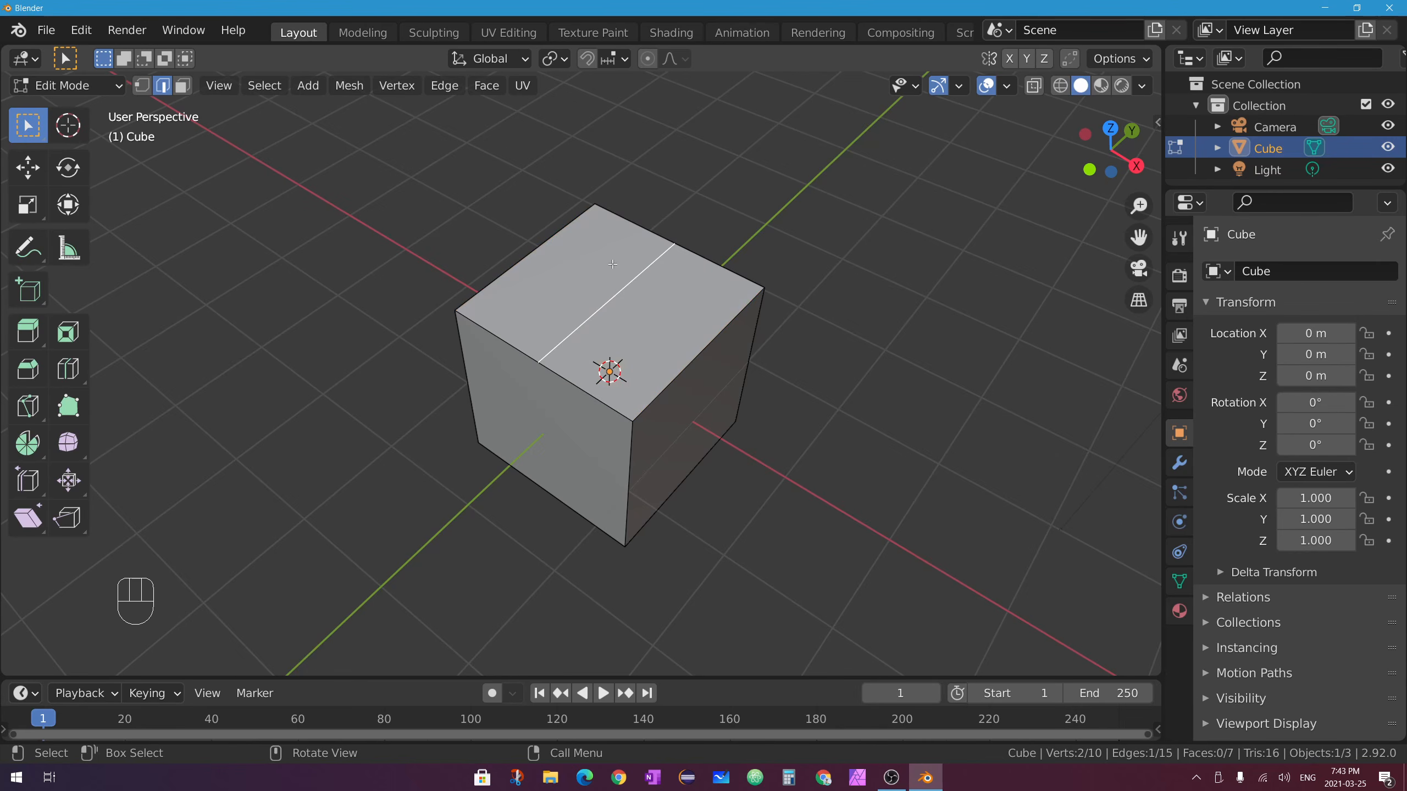
pyautogui.moveTo(612, 264); pyautogui.dragTo(618, 245, button='middle')
pyautogui.click(28, 168)
pyautogui.moveTo(610, 223); pyautogui.dragTo(614, 120)
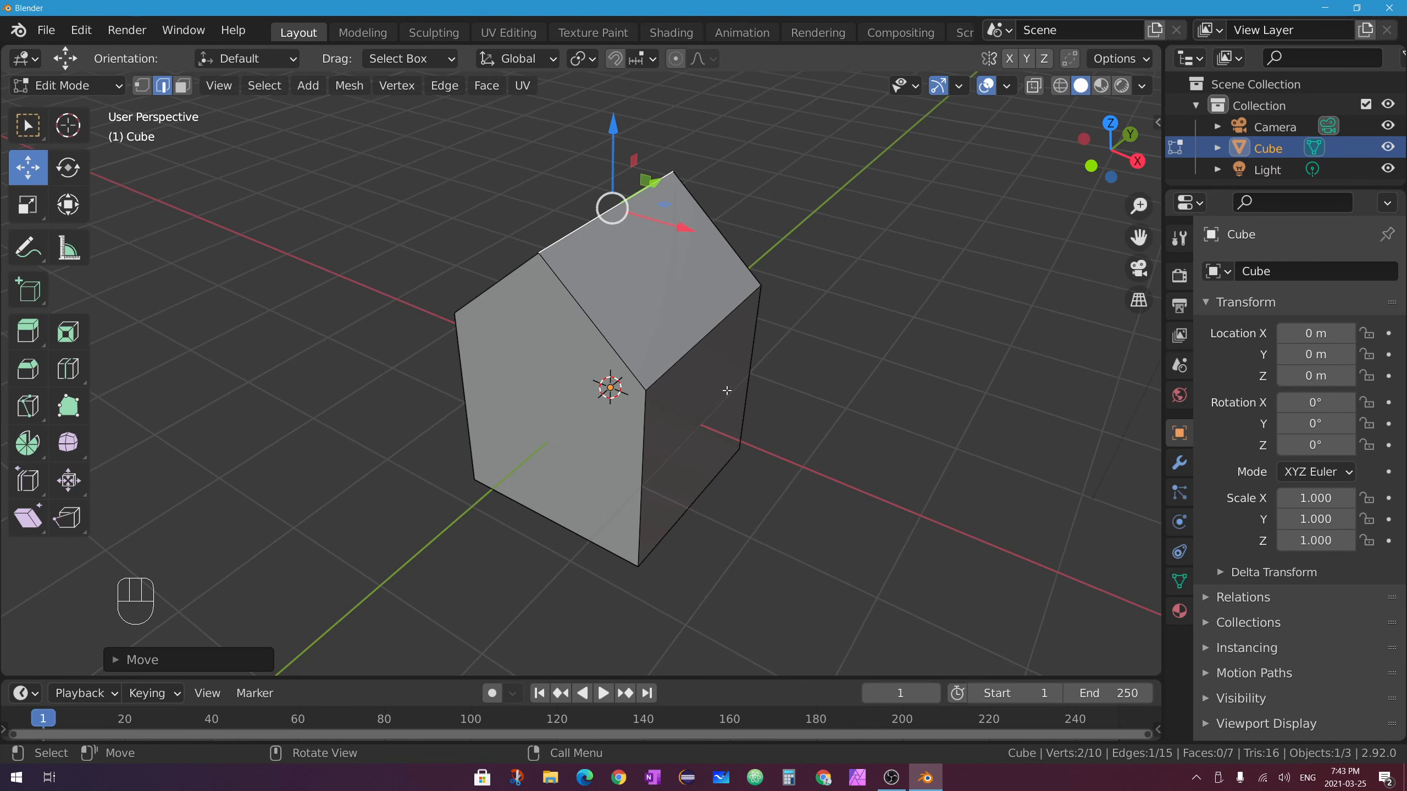
pyautogui.moveTo(727, 390); pyautogui.dragTo(777, 344, button='middle')
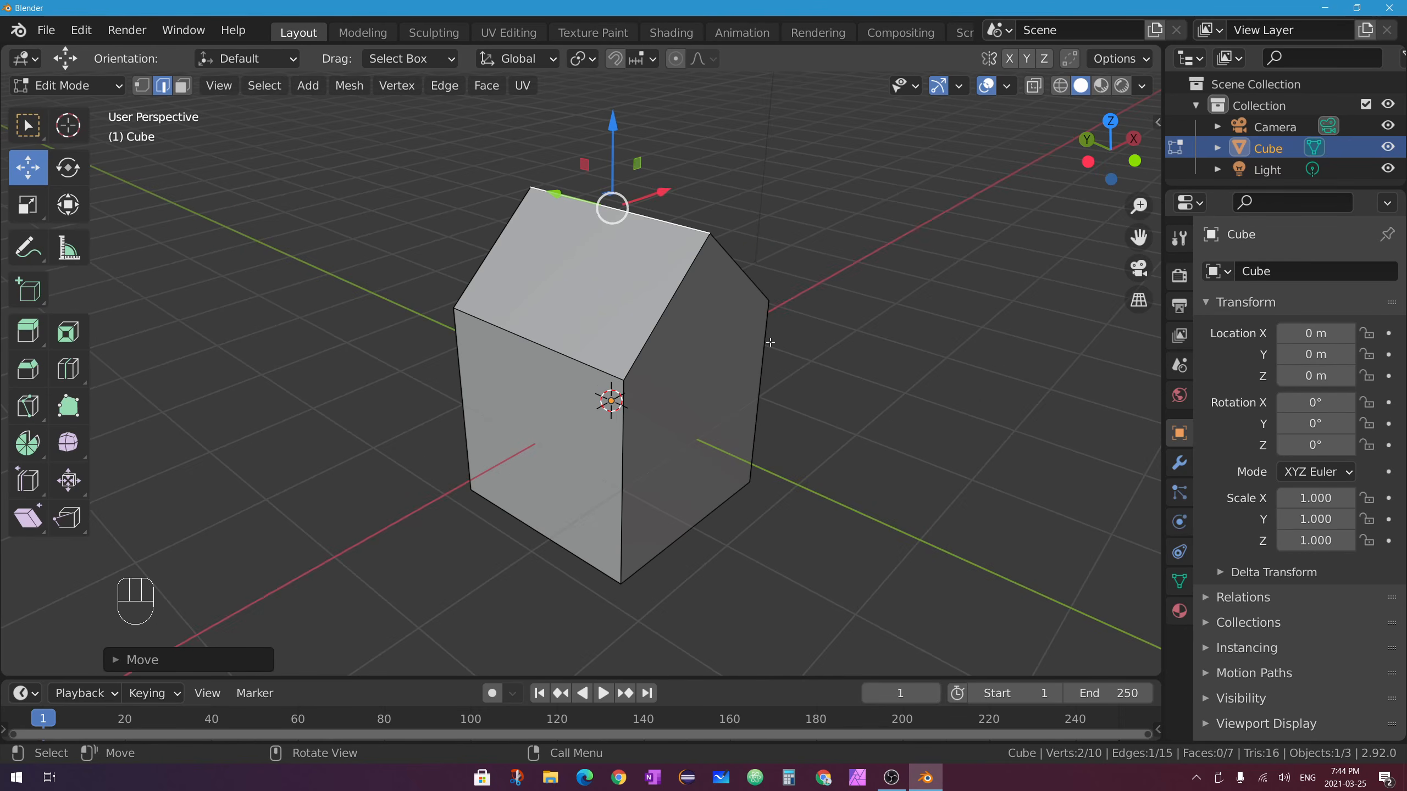
pyautogui.click(759, 367)
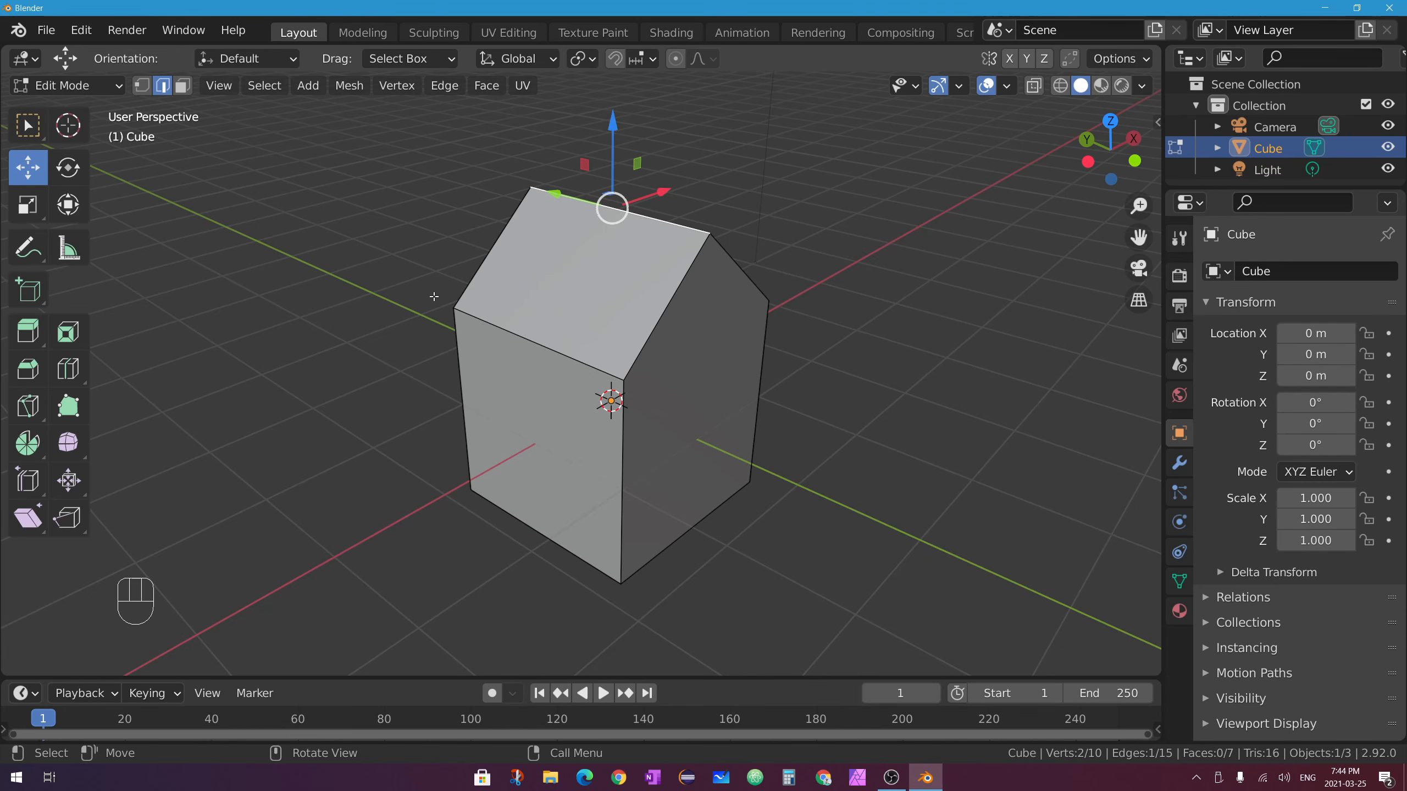
# Add the remaining roof edges to the edge selection.
pyautogui.keyDown('shift'); pyautogui.click(500, 236); pyautogui.keyUp('shift')
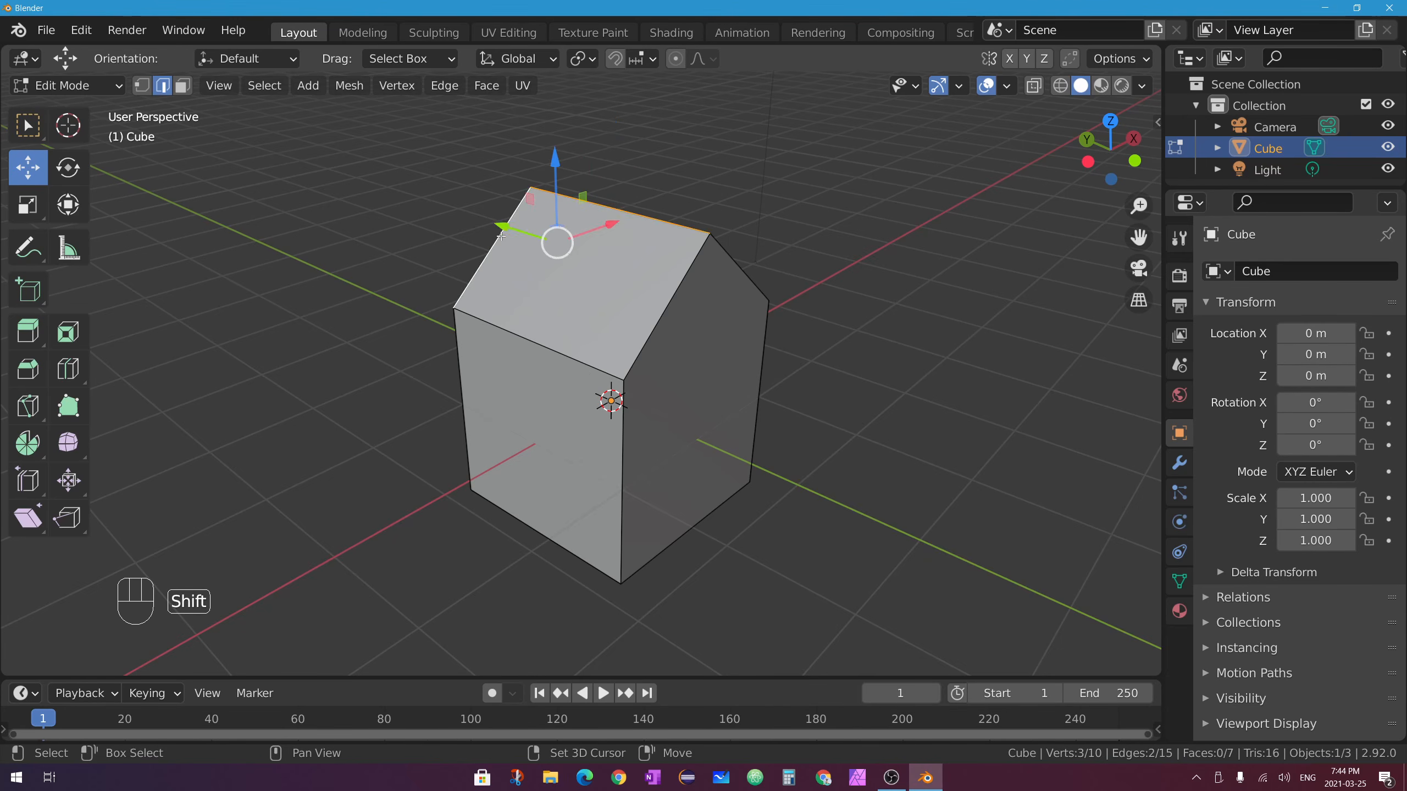
pyautogui.keyDown('shift'); pyautogui.click(514, 332); pyautogui.keyUp('shift')
pyautogui.keyDown('shift'); pyautogui.click(677, 299); pyautogui.keyUp('shift')
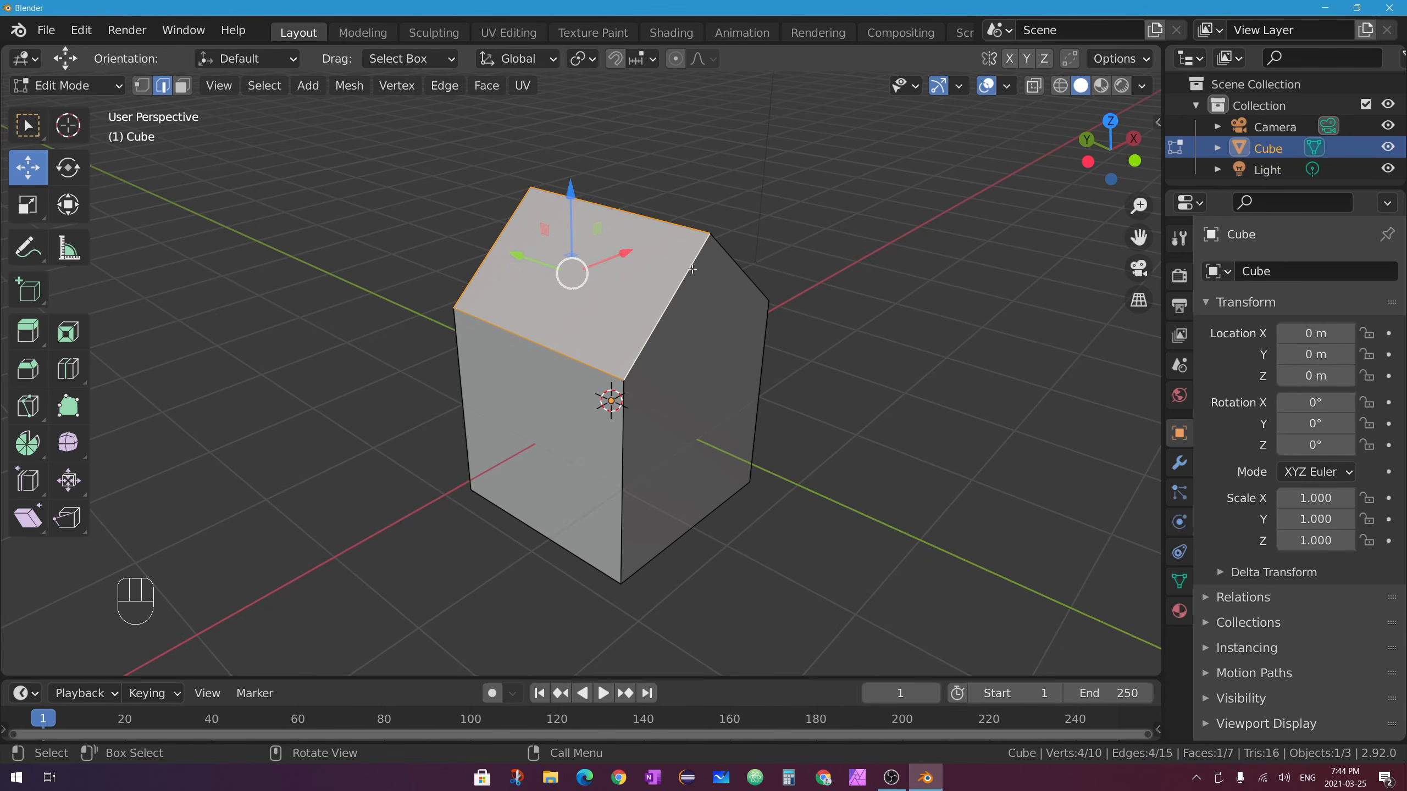
pyautogui.moveTo(714, 244); pyautogui.dragTo(753, 289, button='middle')
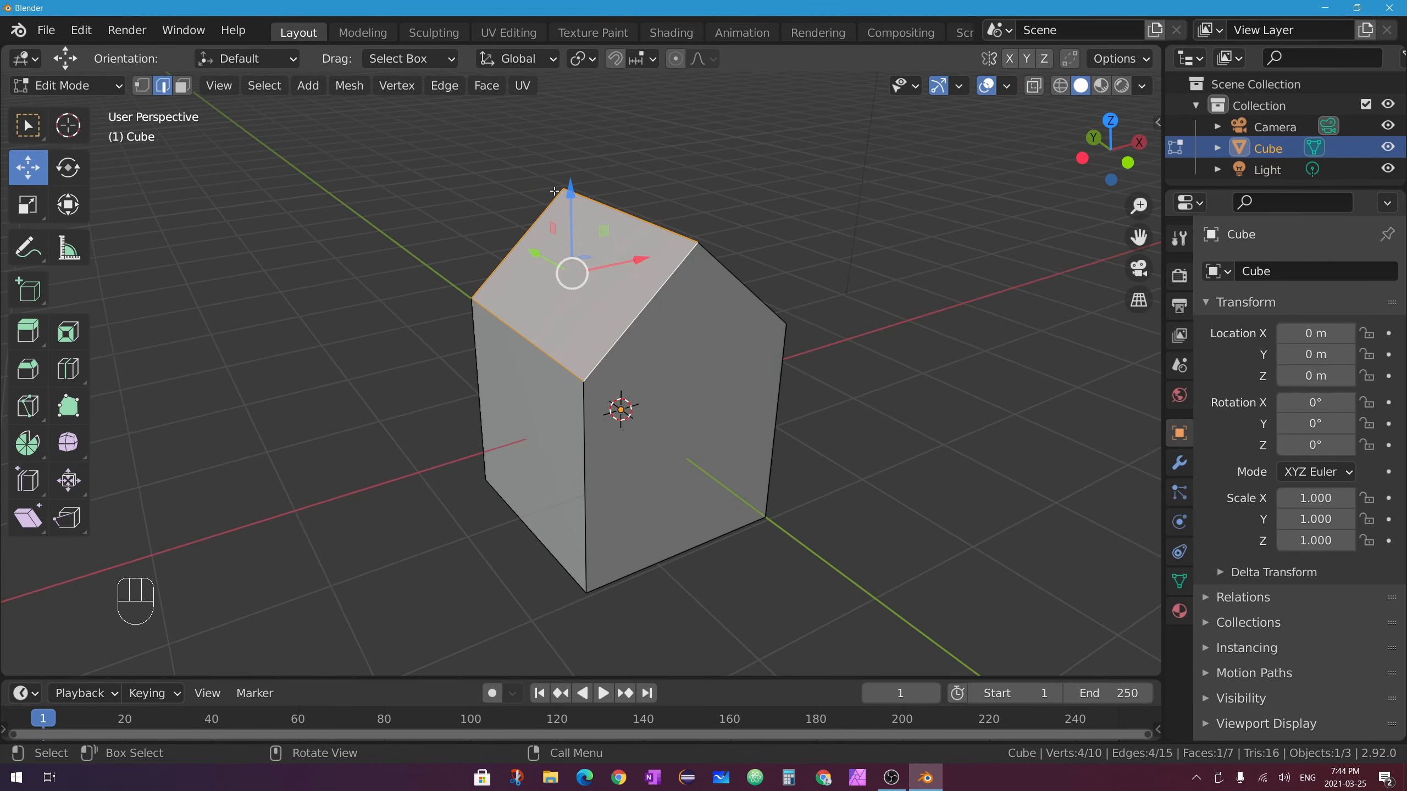
# In face select mode, select the five-sided front gable face as a single n-gon.
pyautogui.moveTo(554, 191); pyautogui.dragTo(701, 284, button='middle')
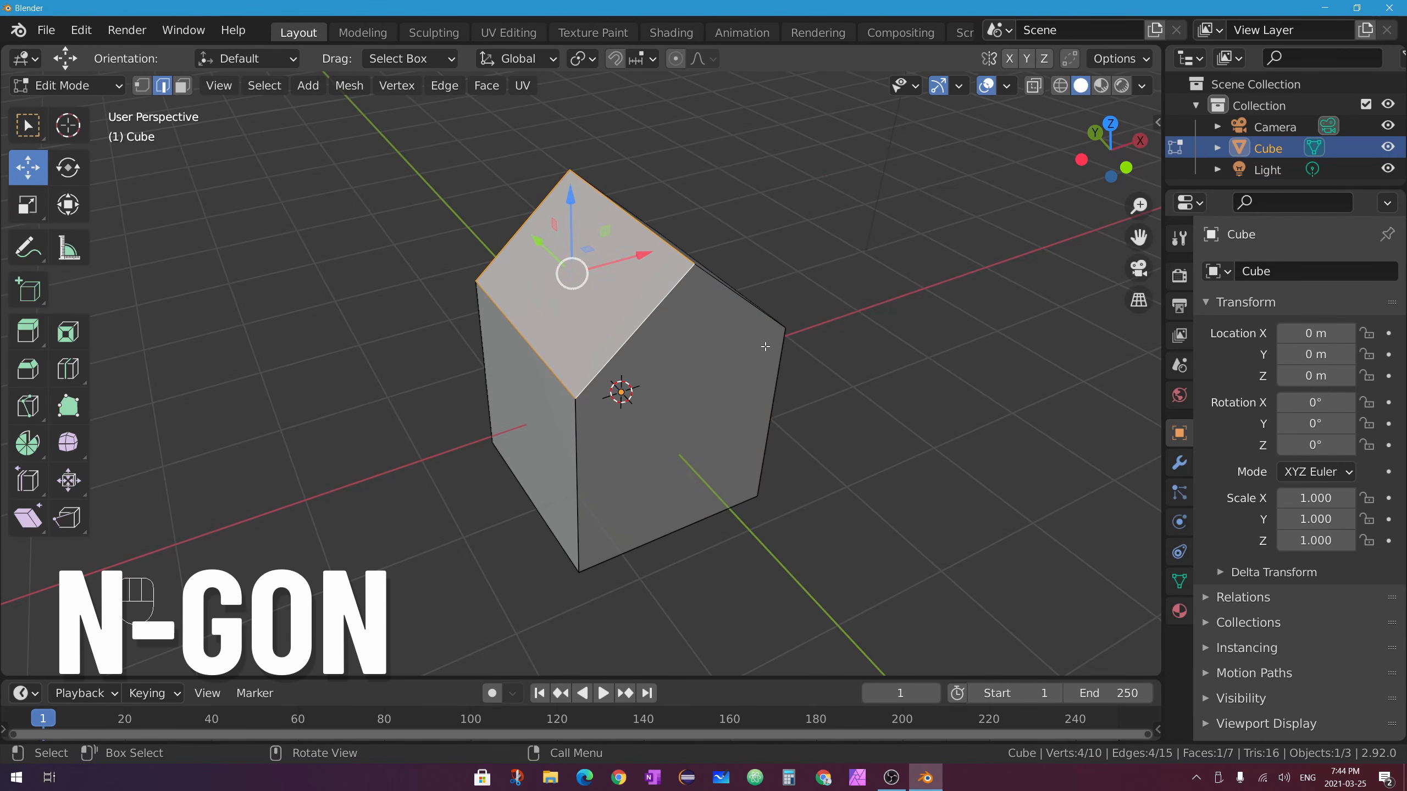
pyautogui.keyDown('shift'); pyautogui.moveTo(765, 347); pyautogui.dragTo(711, 320, button='middle'); pyautogui.keyUp('shift')
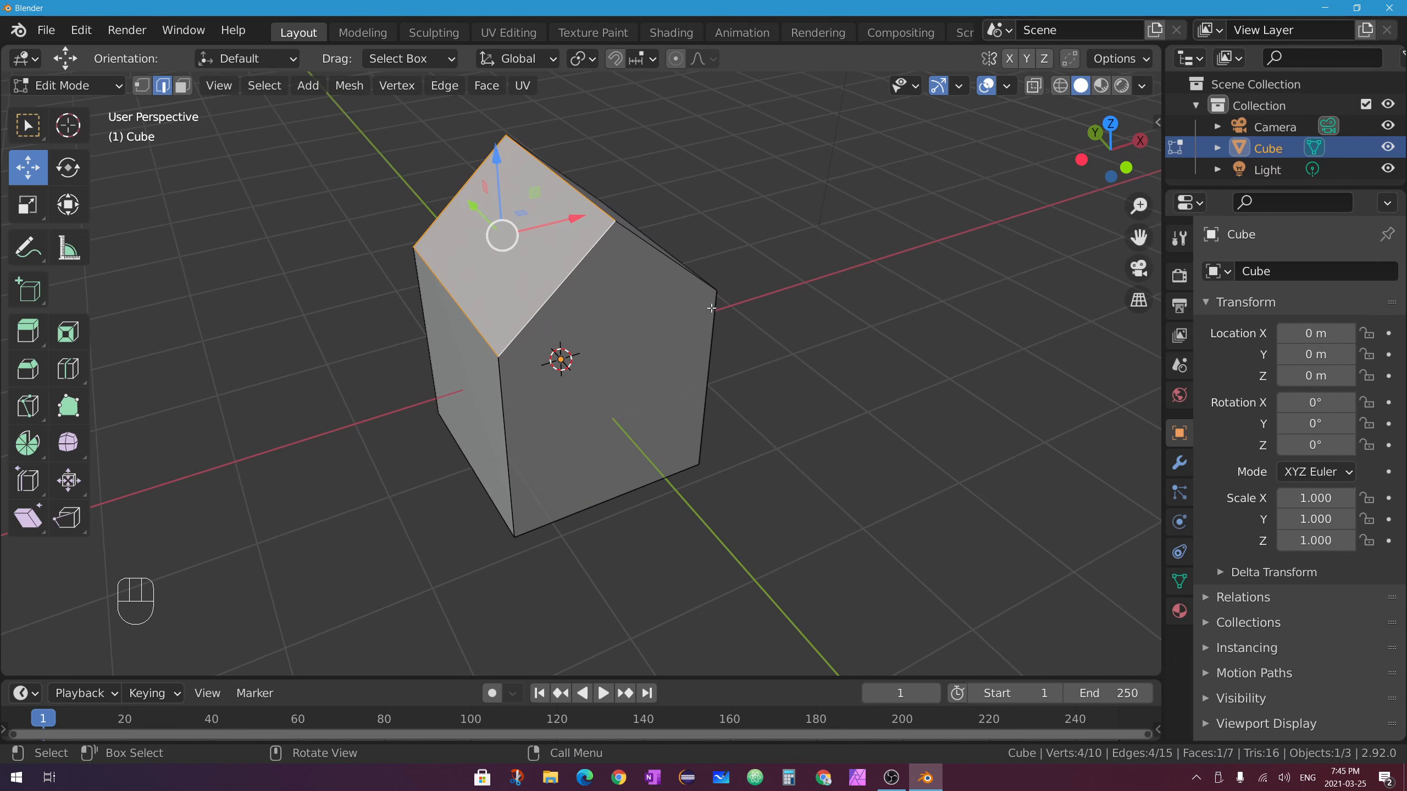
pyautogui.moveTo(650, 366); pyautogui.dragTo(622, 233, button='middle')
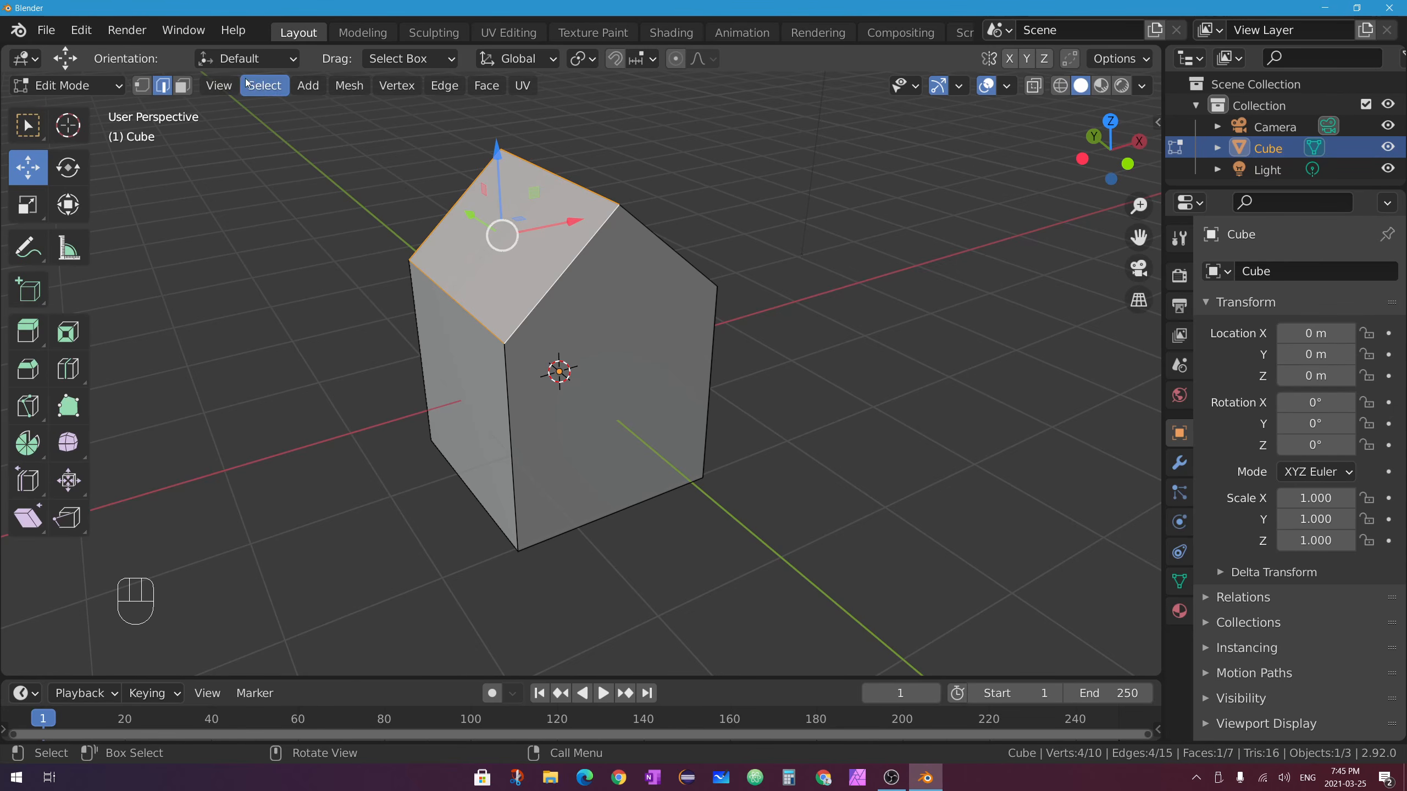
pyautogui.click(183, 85)
pyautogui.click(611, 410)
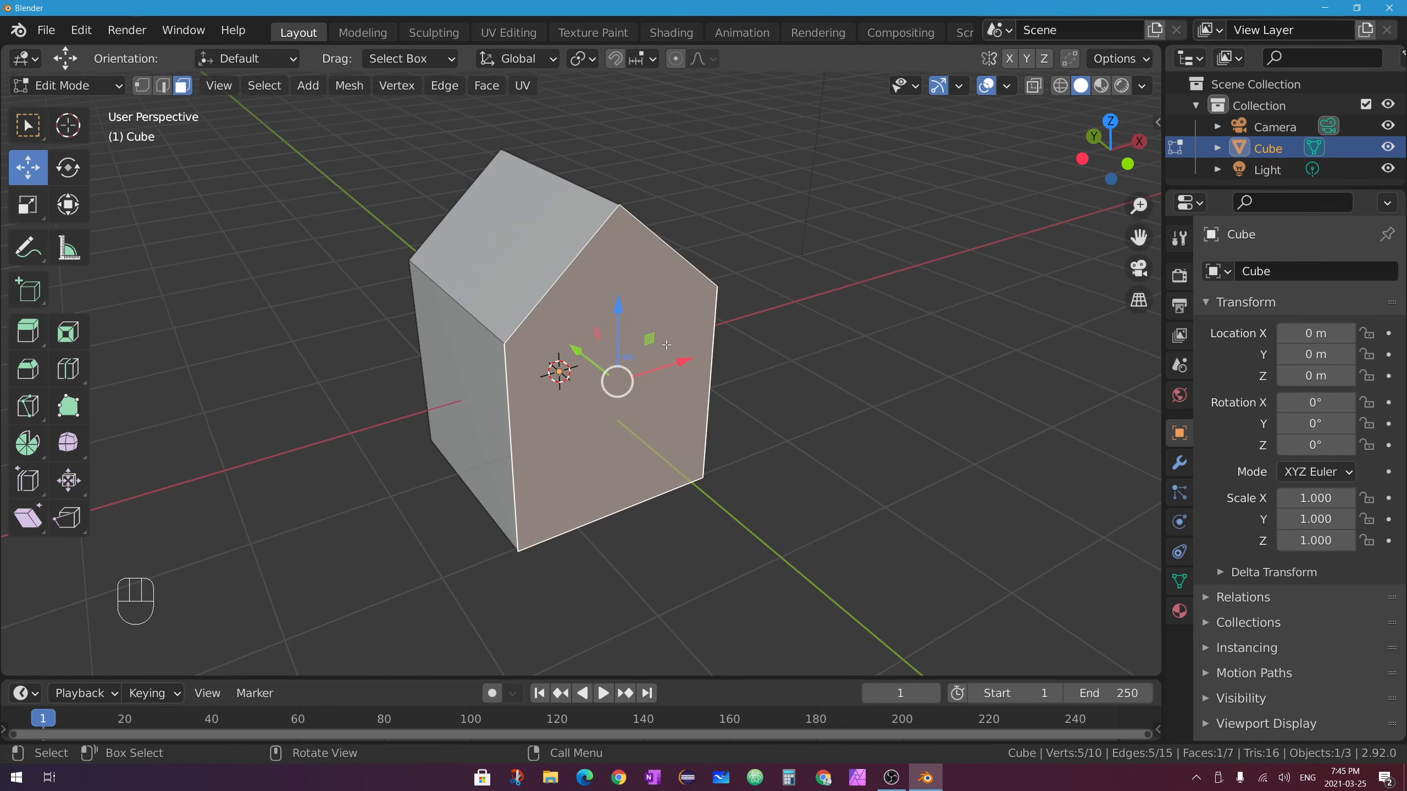
# In edge select mode, select all five edges bounding the front gable face.
pyautogui.click(162, 85)
pyautogui.click(589, 245)
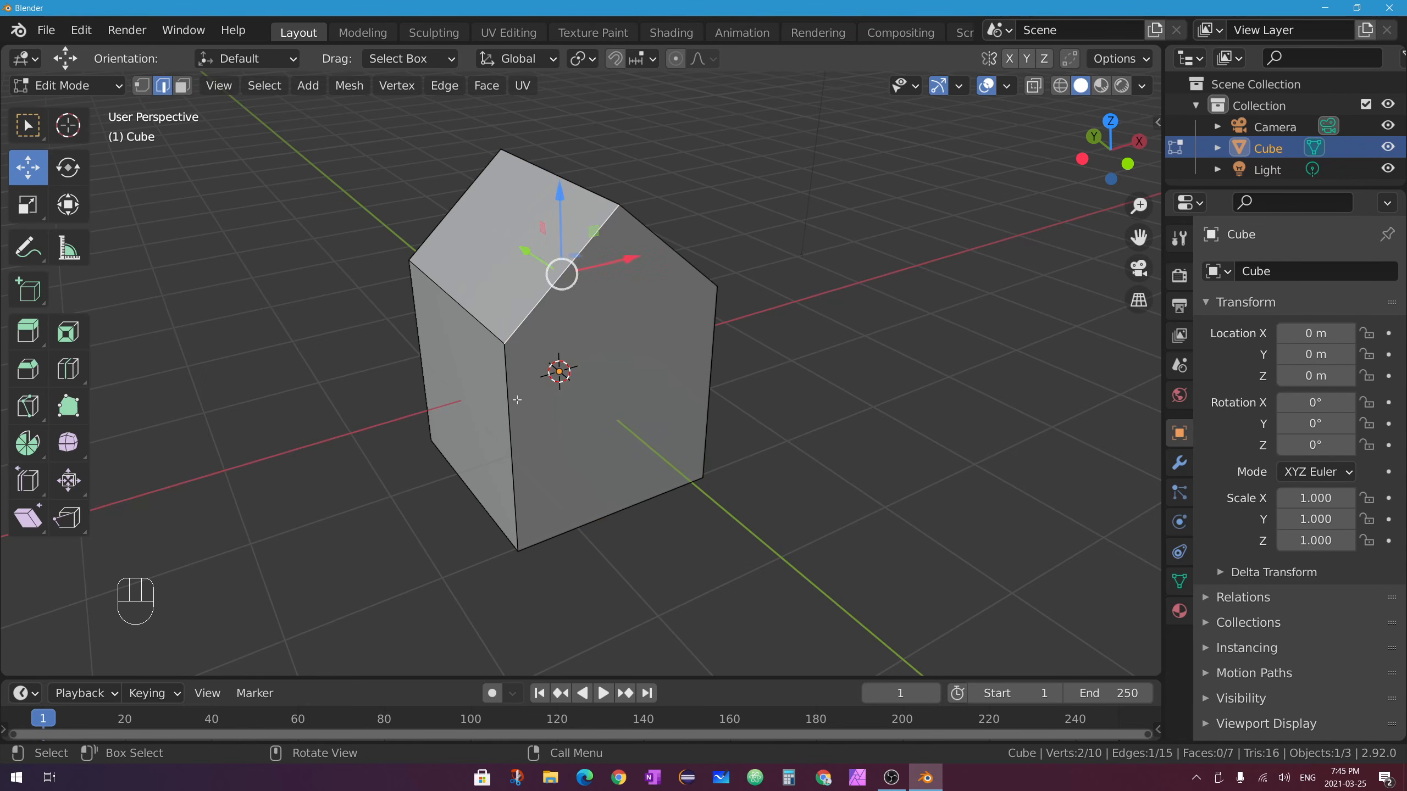
pyautogui.keyDown('shift'); pyautogui.click(507, 432); pyautogui.keyUp('shift')
pyautogui.keyDown('shift'); pyautogui.click(635, 499); pyautogui.keyUp('shift')
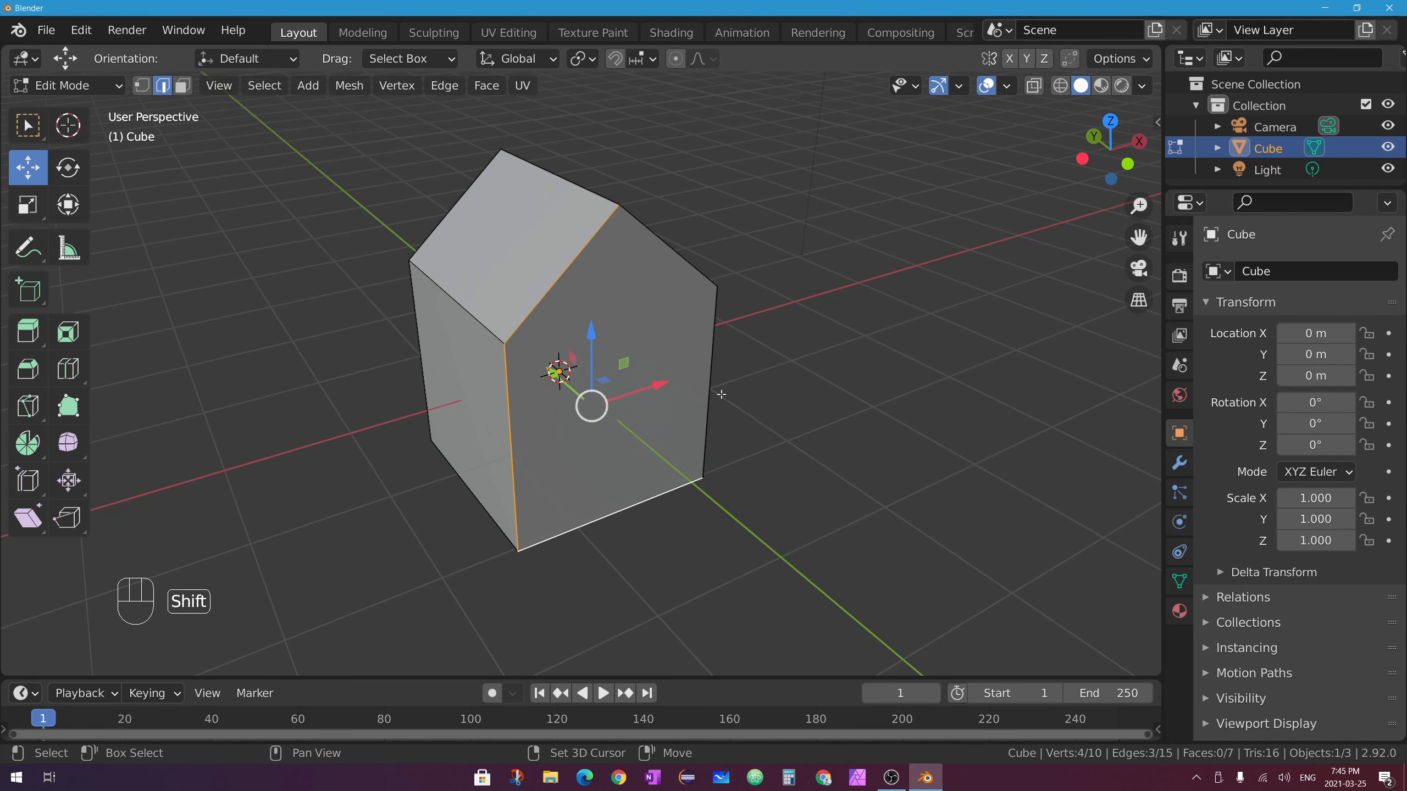
pyautogui.keyDown('shift'); pyautogui.click(712, 392); pyautogui.keyUp('shift')
pyautogui.keyDown('shift'); pyautogui.click(682, 257); pyautogui.keyUp('shift')
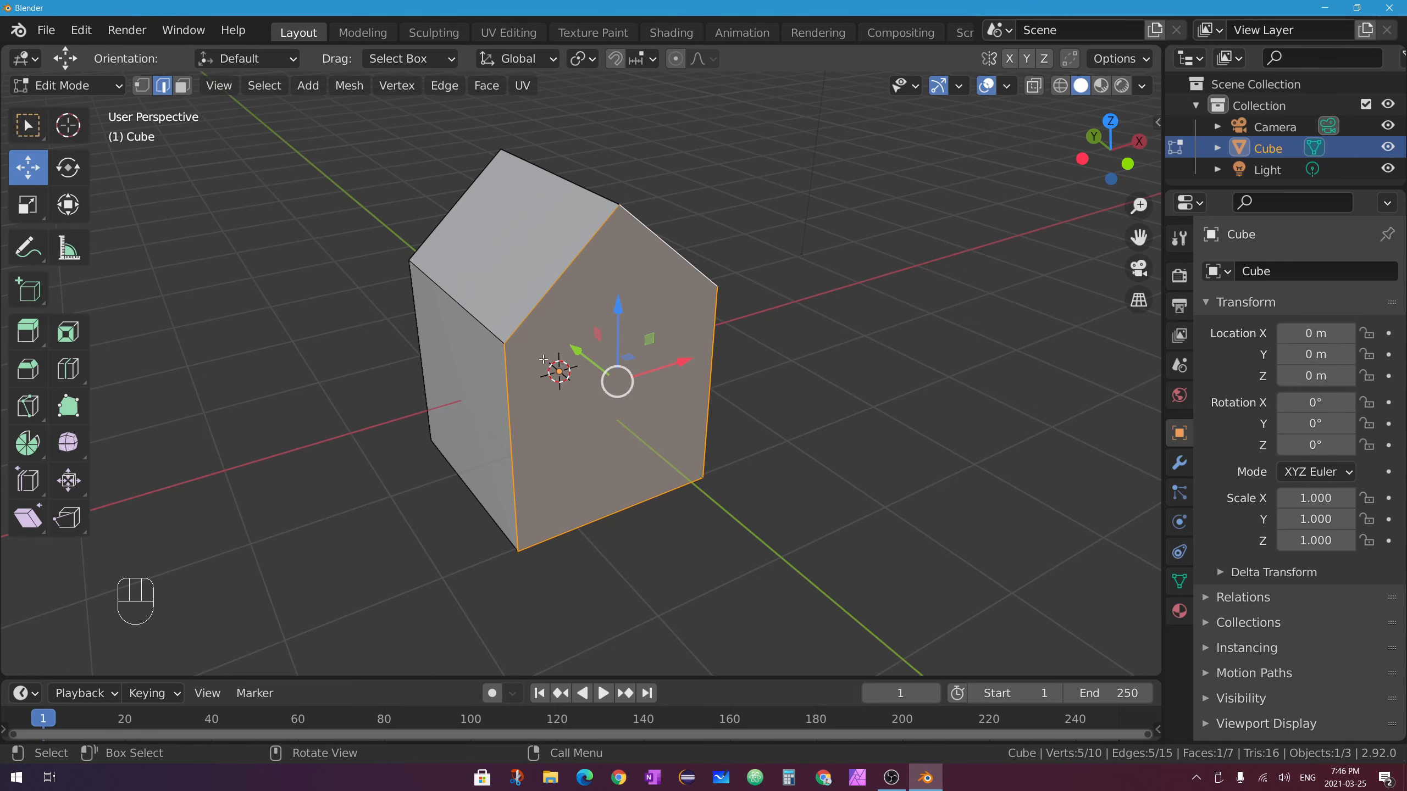
# Turn on X-ray and orbit around the house to reveal its hidden edges.
pyautogui.moveTo(657, 372); pyautogui.dragTo(698, 386, button='middle')
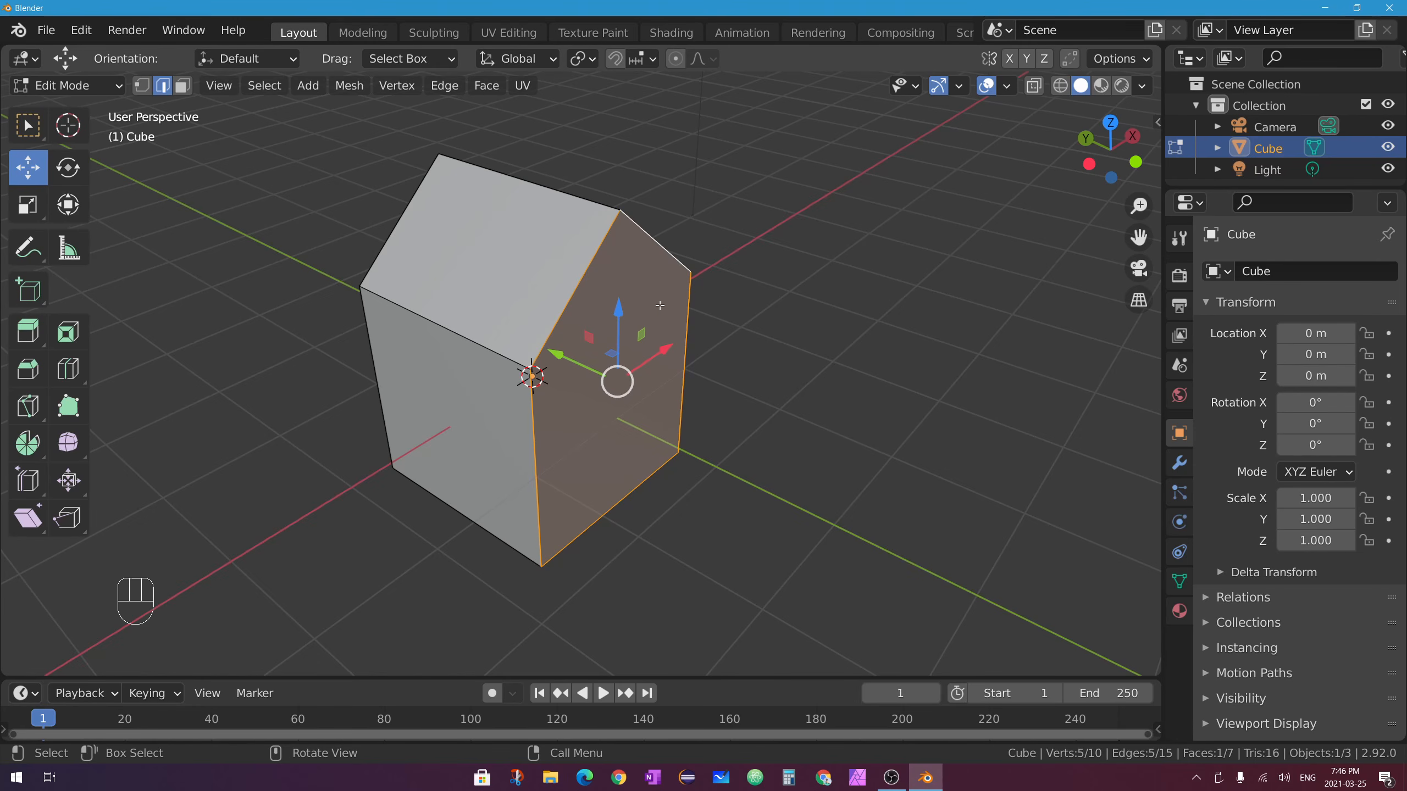
pyautogui.moveTo(659, 306); pyautogui.dragTo(612, 236, button='middle')
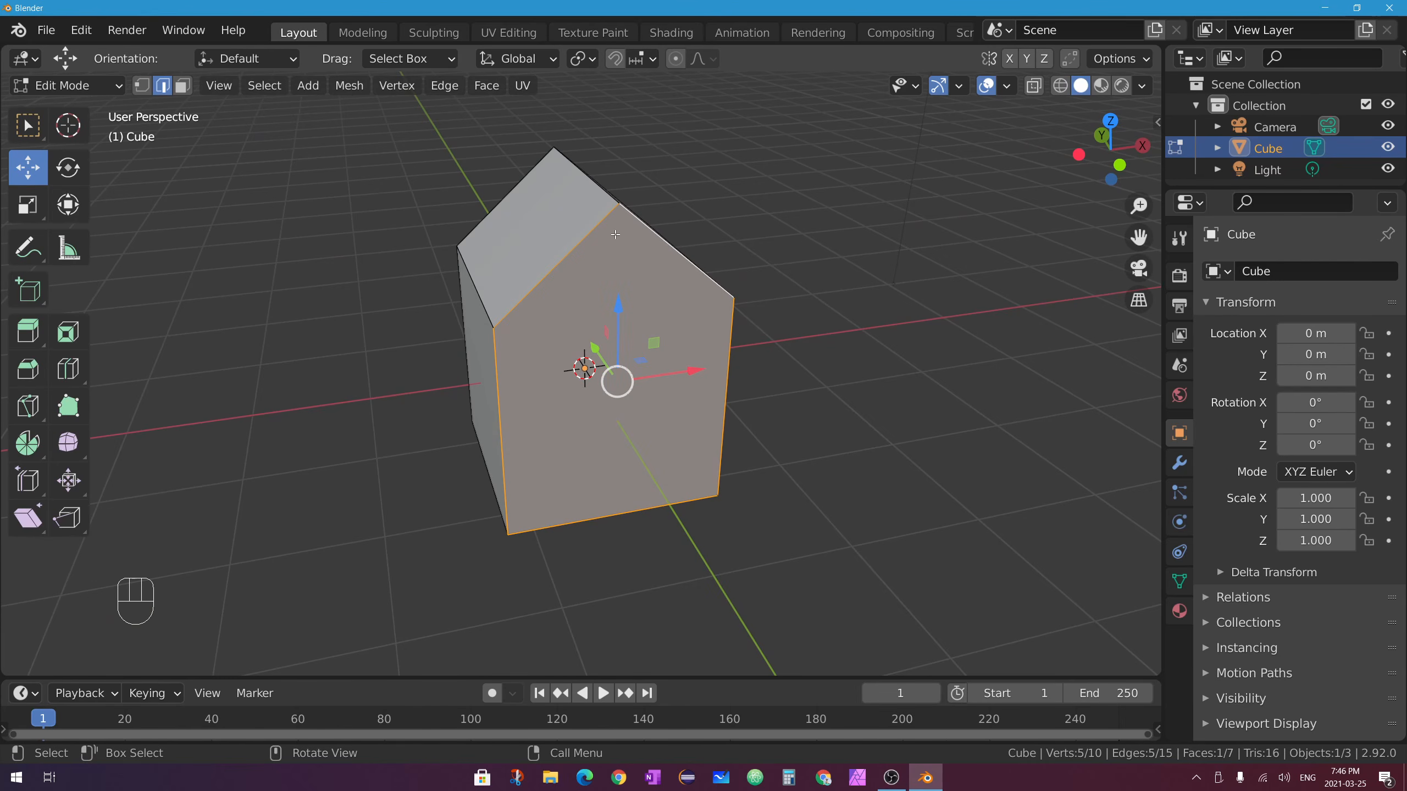
pyautogui.moveTo(476, 296); pyautogui.dragTo(517, 338, button='middle')
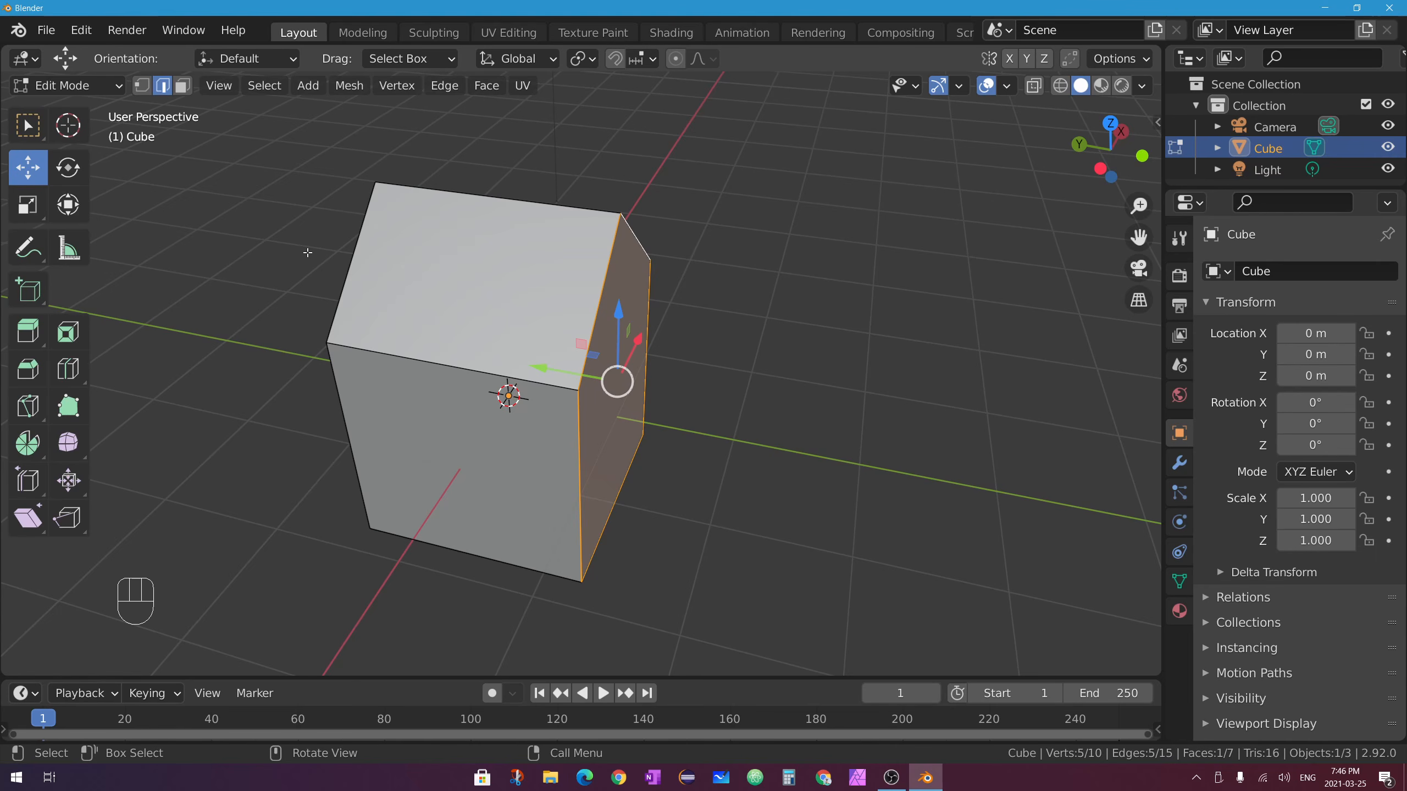
pyautogui.click(1034, 86)
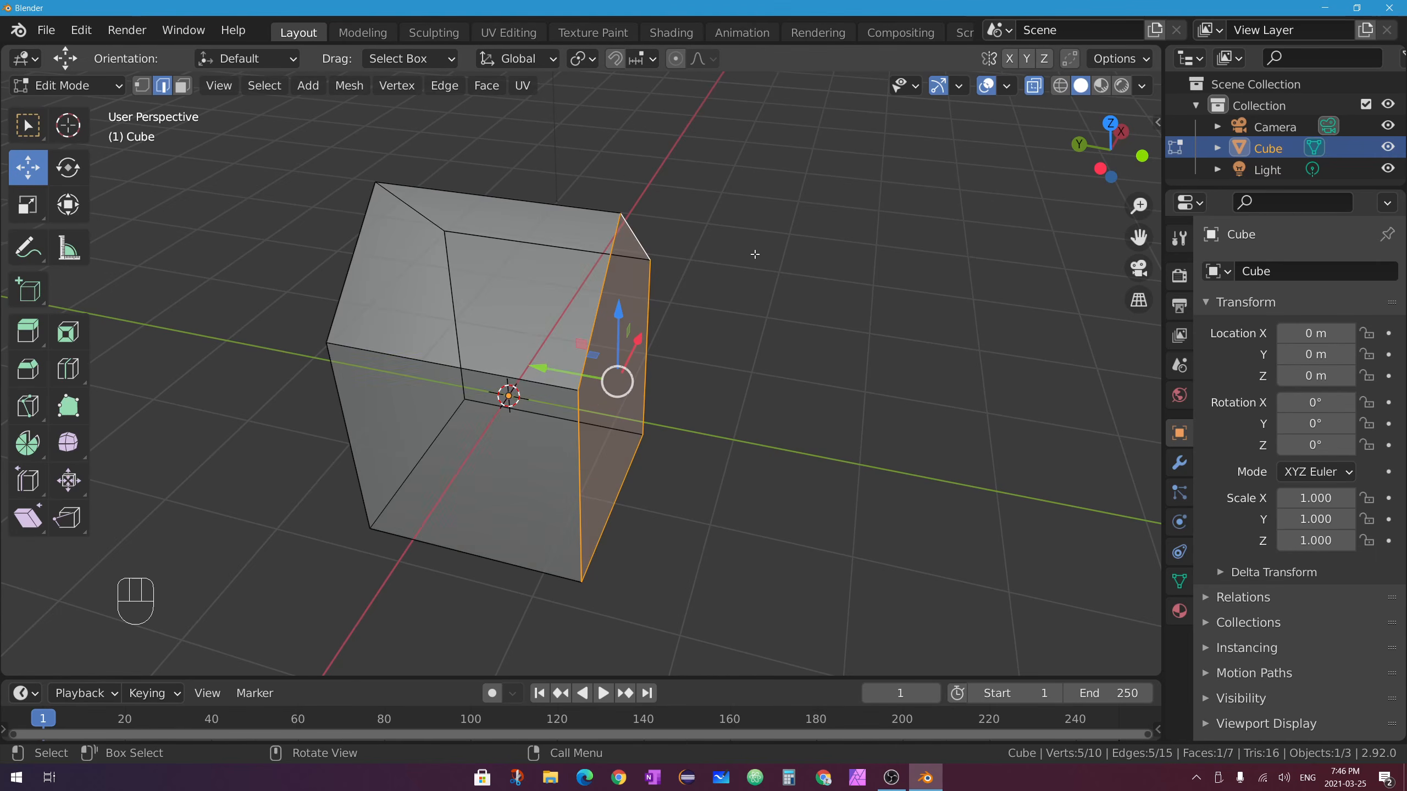
pyautogui.moveTo(755, 254); pyautogui.dragTo(513, 331, button='middle')
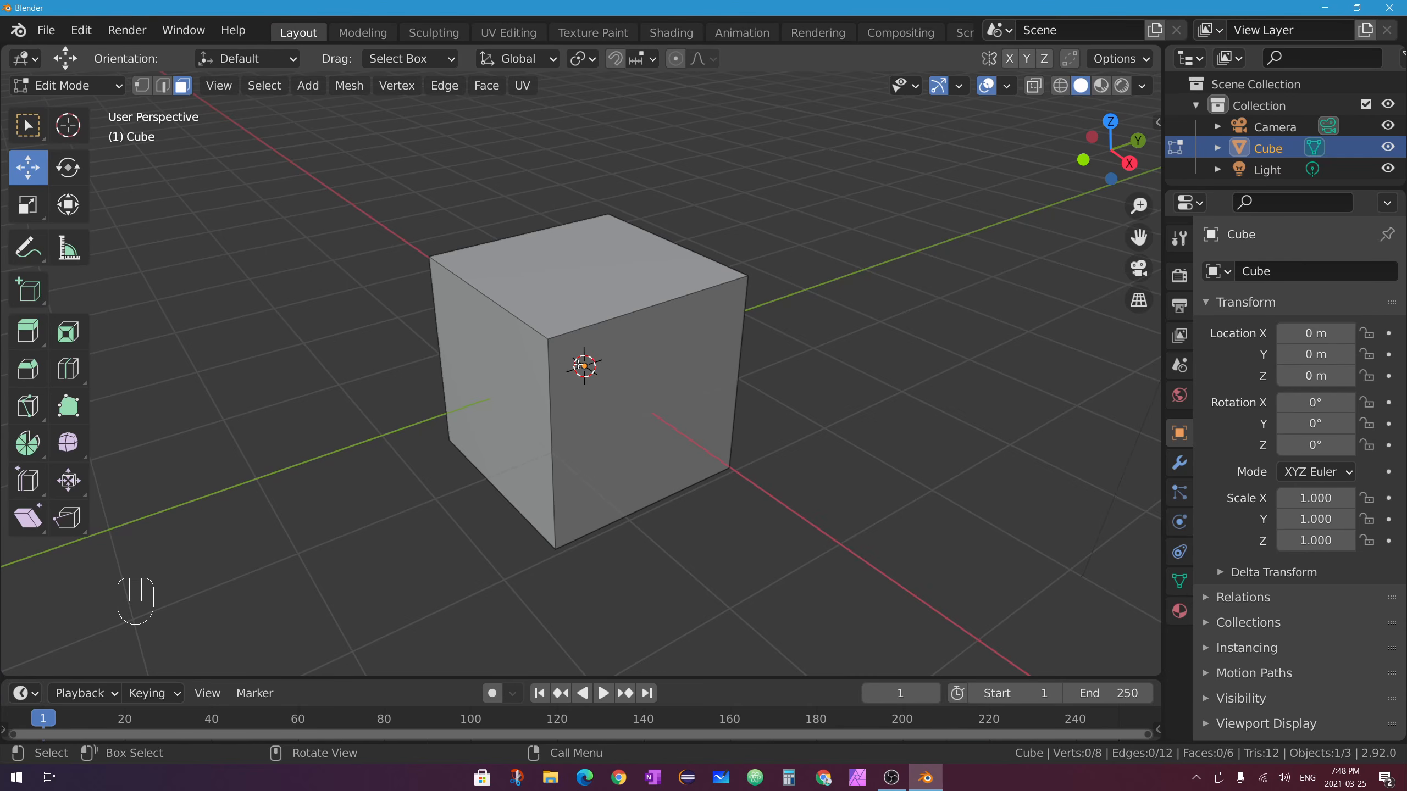
# Select the whole cube and subdivide it so each face becomes a 2×2 grid.
pyautogui.moveTo(438, 301); pyautogui.dragTo(604, 275, button='middle')
pyautogui.press('a')
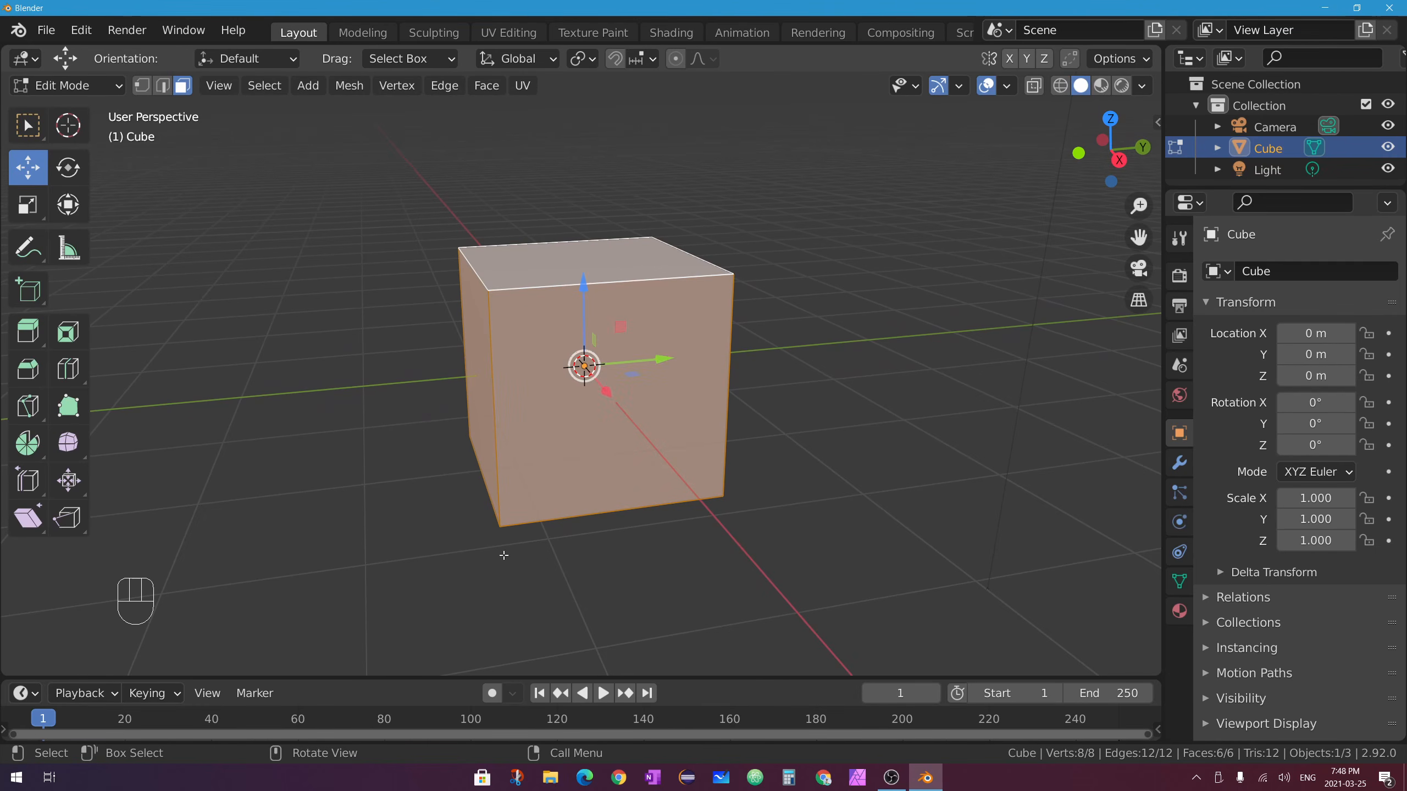
pyautogui.moveTo(493, 192); pyautogui.dragTo(502, 197, button='middle')
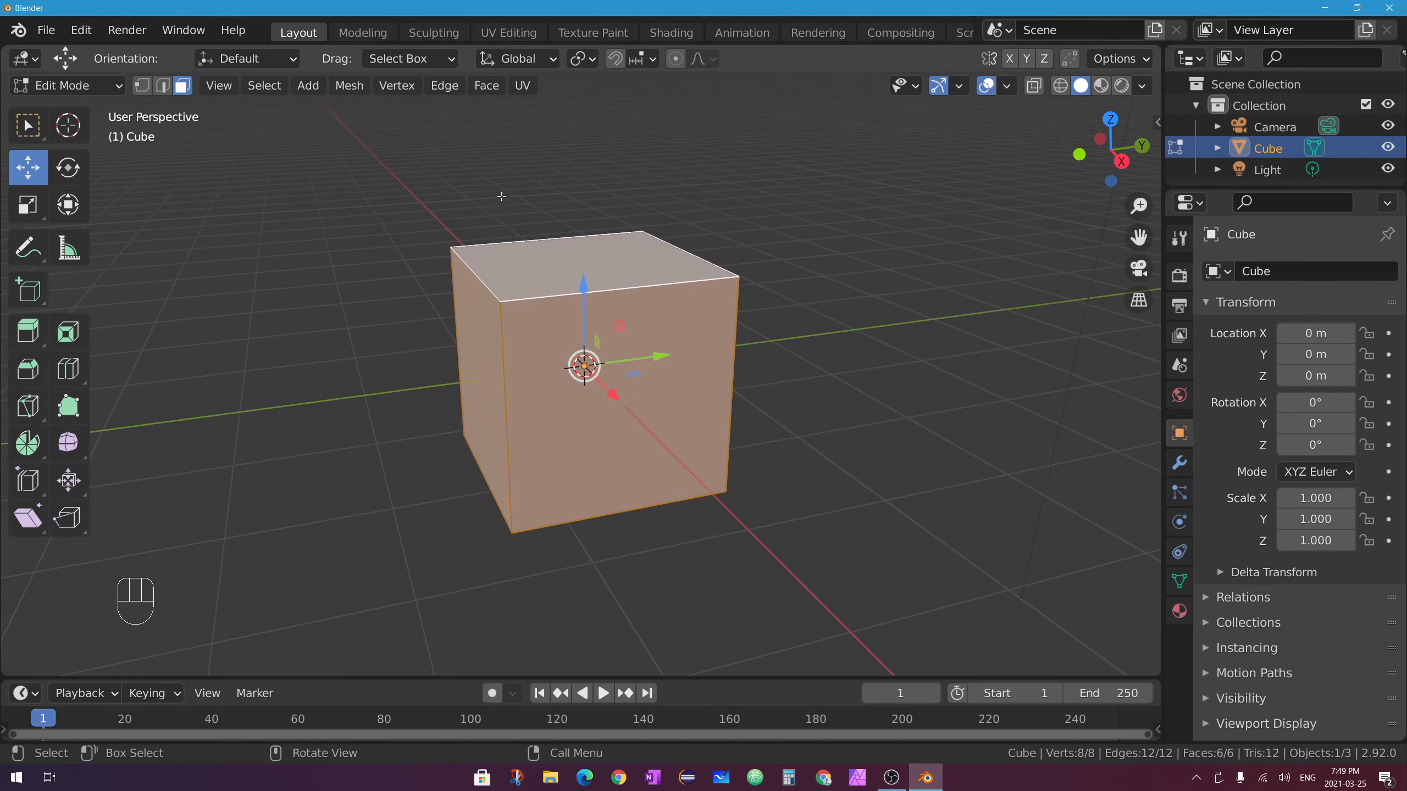
pyautogui.rightClick(693, 282)
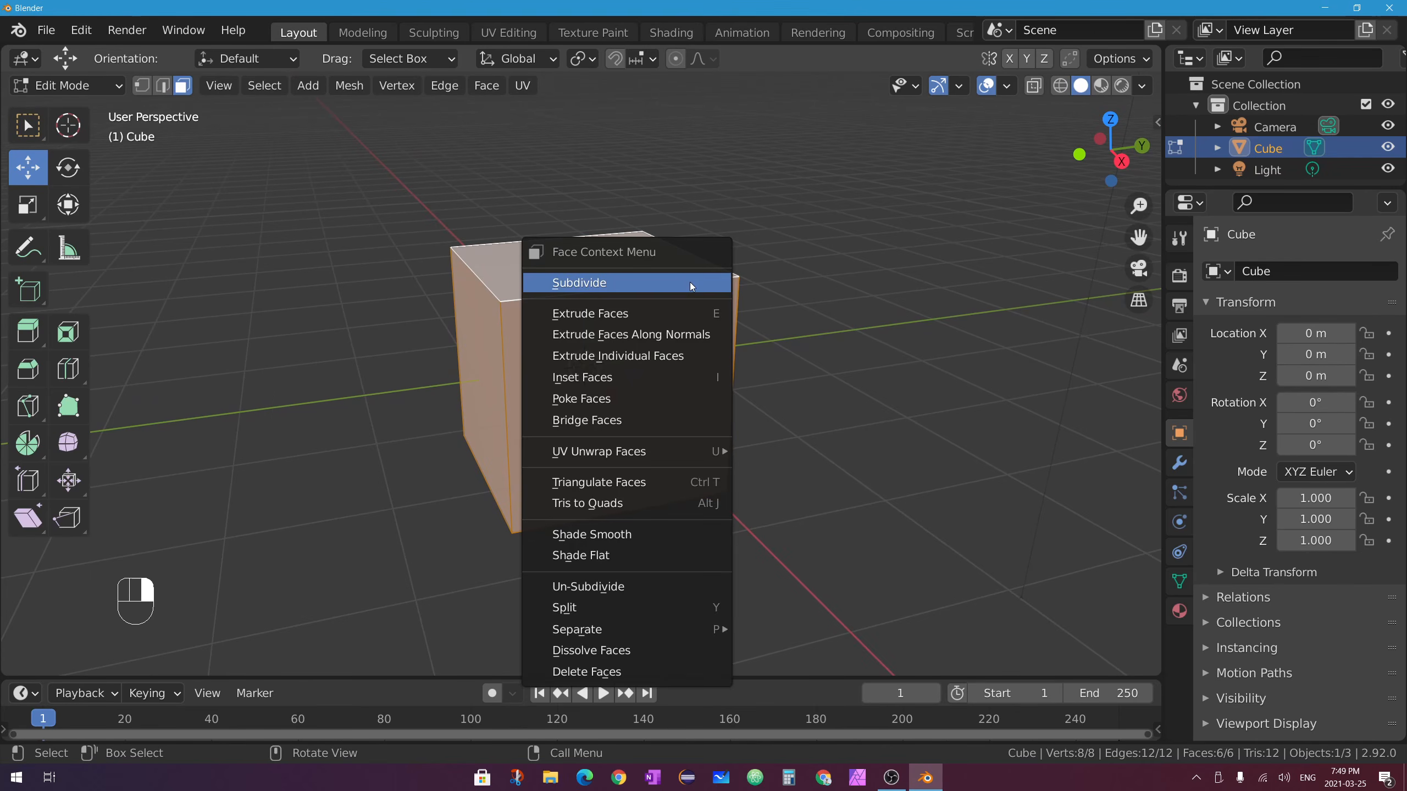
pyautogui.click(664, 283)
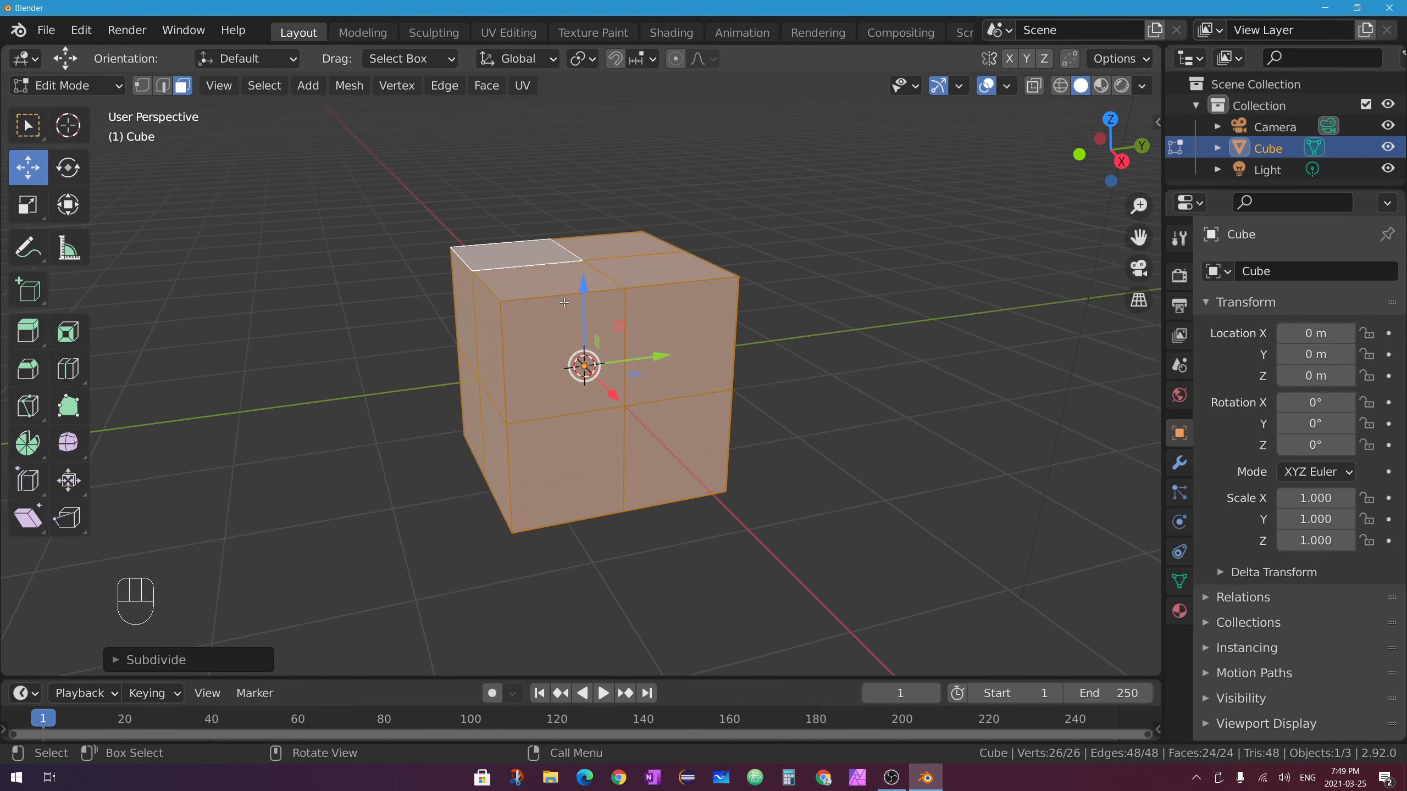
pyautogui.moveTo(584, 302); pyautogui.dragTo(533, 320, button='middle')
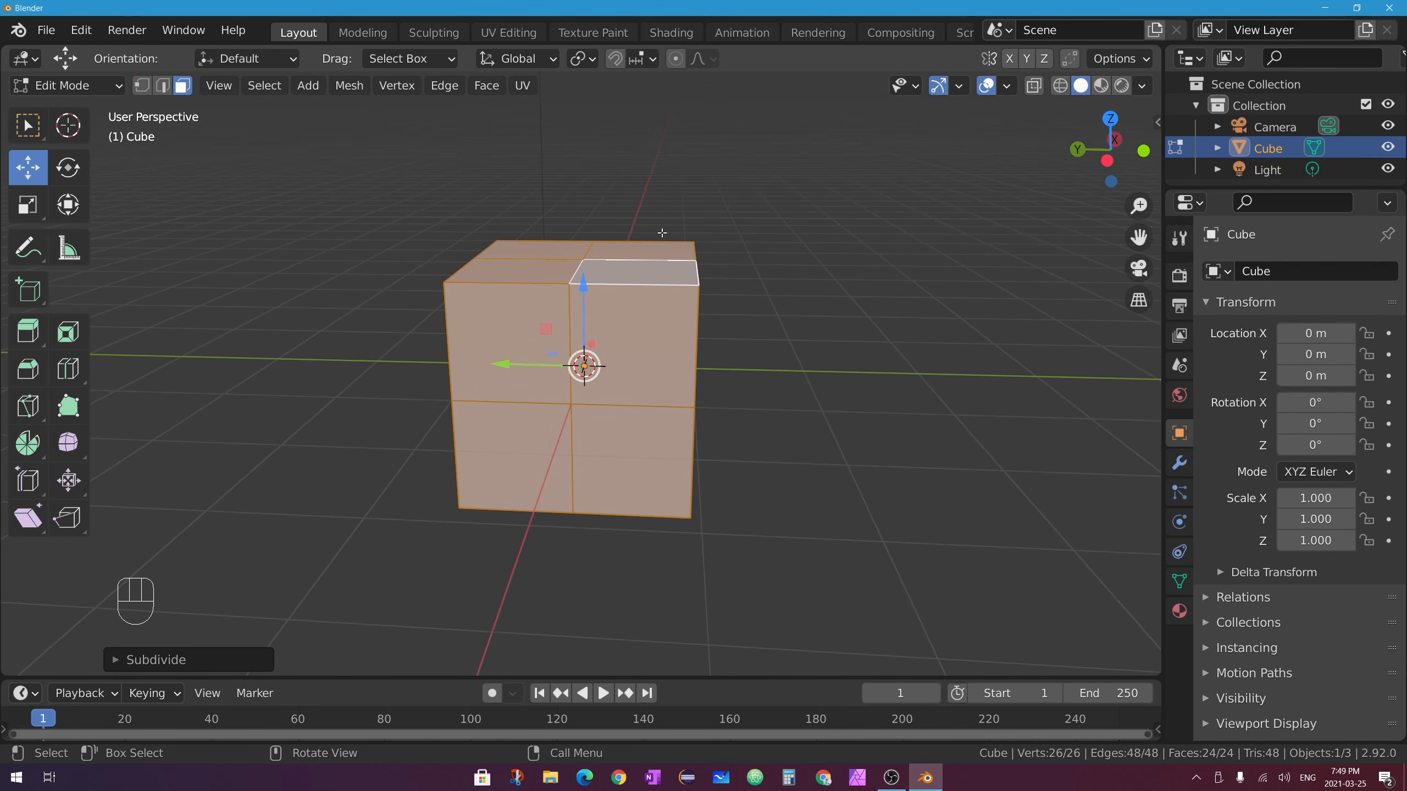
pyautogui.moveTo(661, 233); pyautogui.dragTo(473, 332, button='middle')
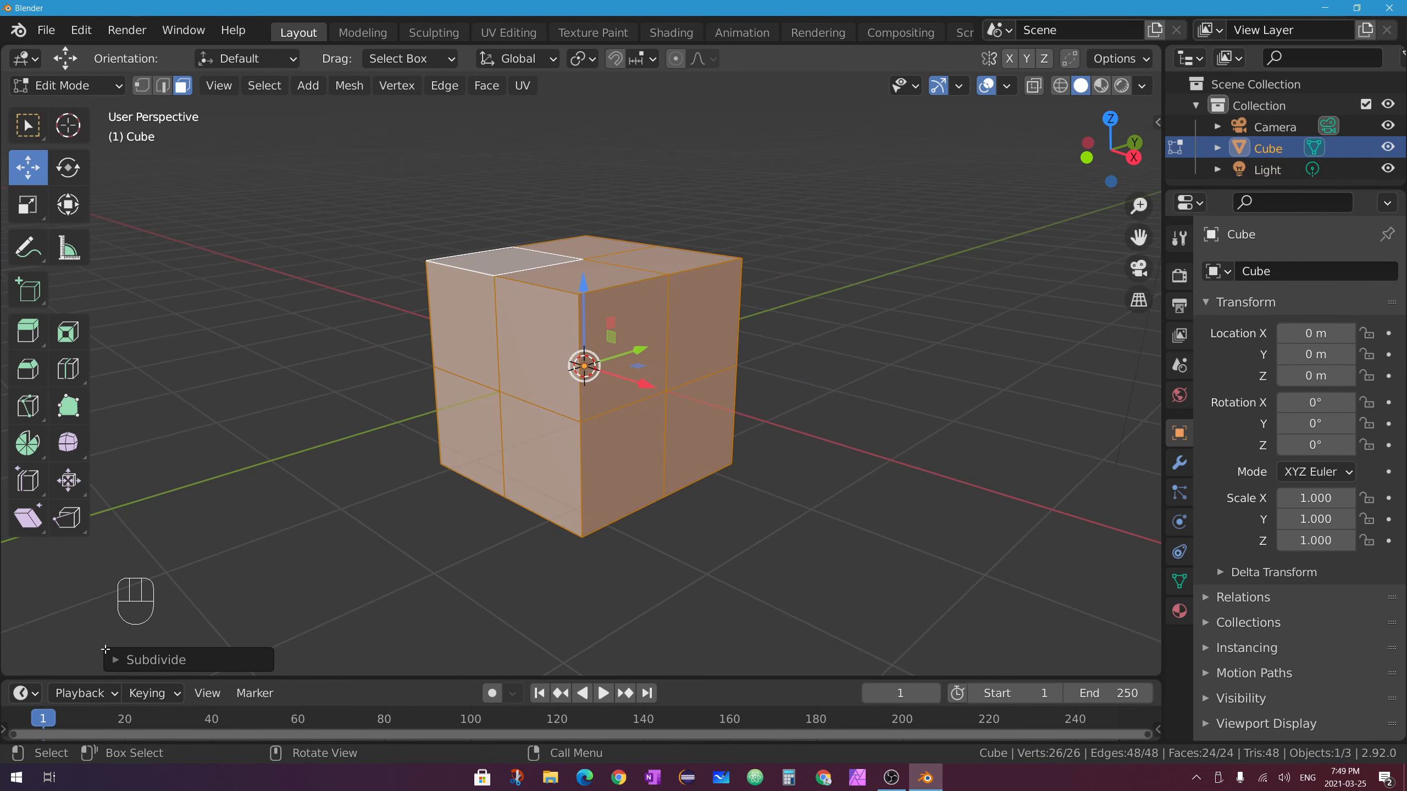
# Raise the Subdivide operator's Number of Cuts from 1 to 10.
pyautogui.click(141, 661)
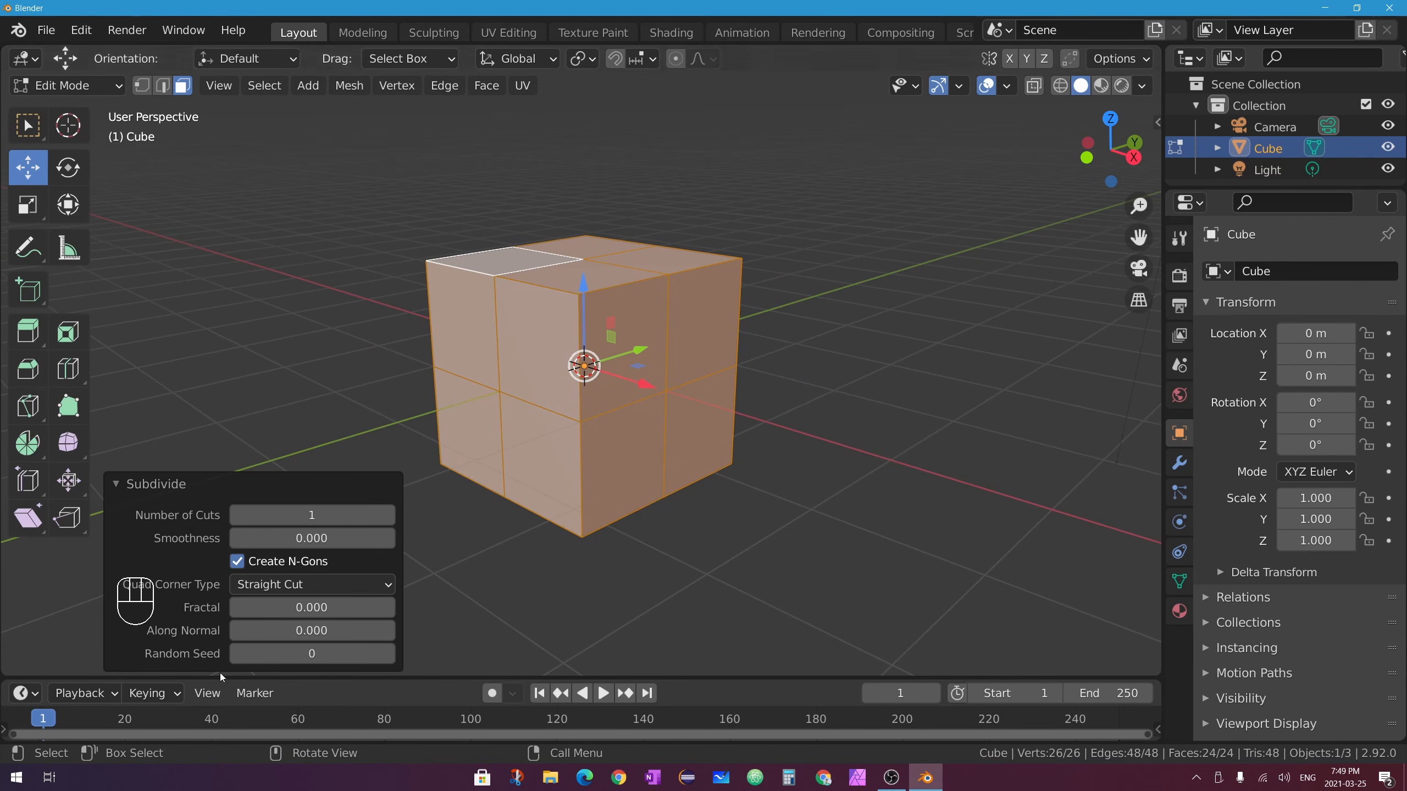
pyautogui.click(388, 516)
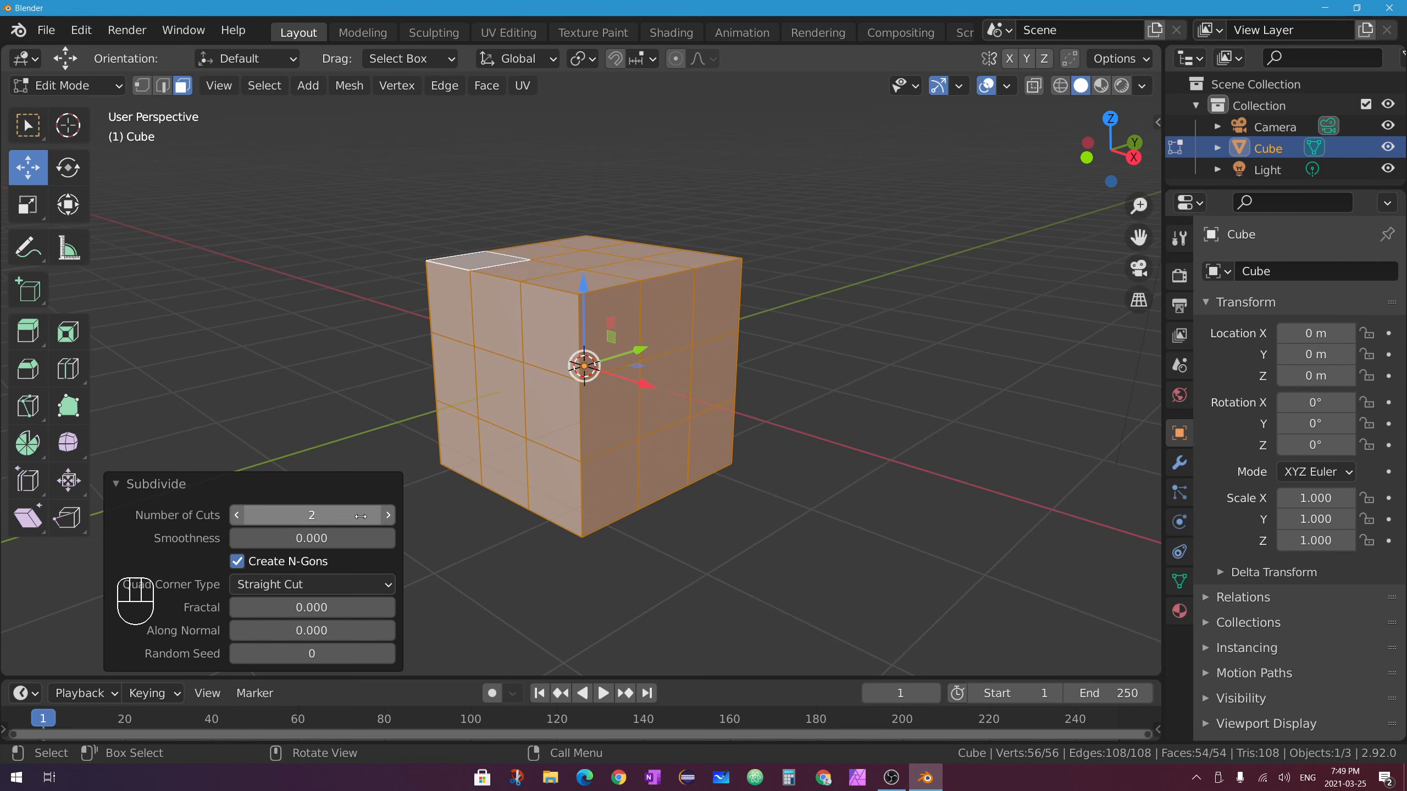
pyautogui.moveTo(410, 494); pyautogui.dragTo(655, 203, button='middle')
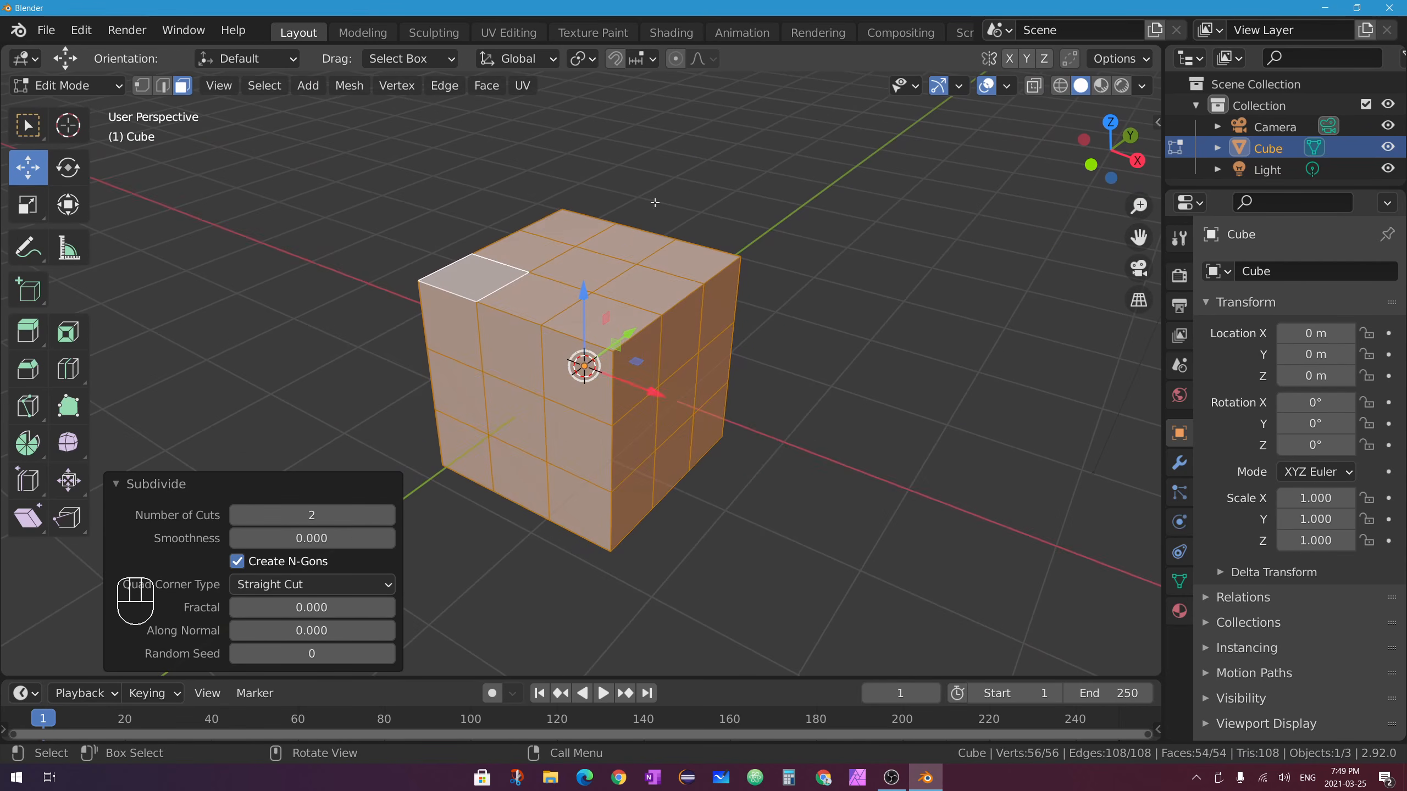
pyautogui.moveTo(312, 515); pyautogui.dragTo(388, 515)
pyautogui.click(389, 516)
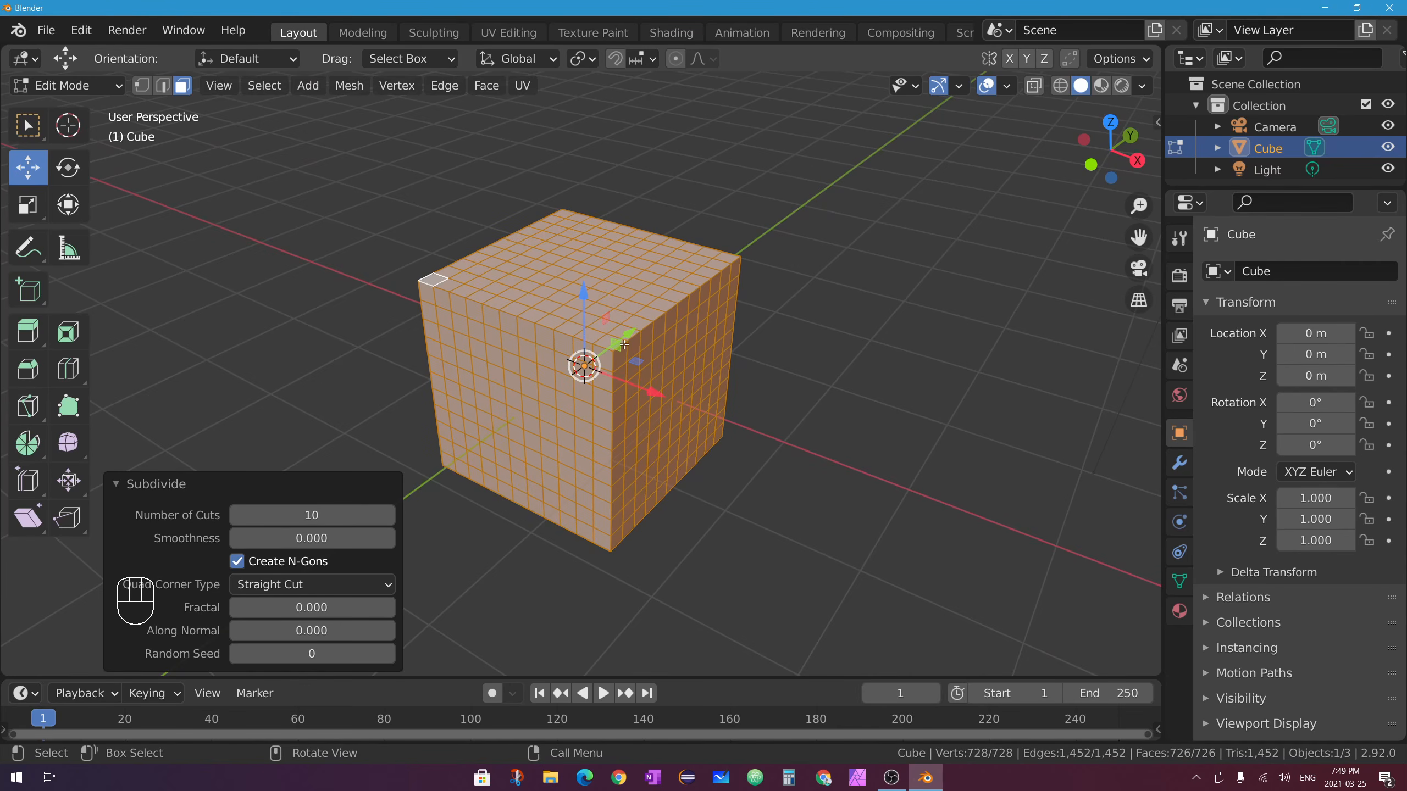
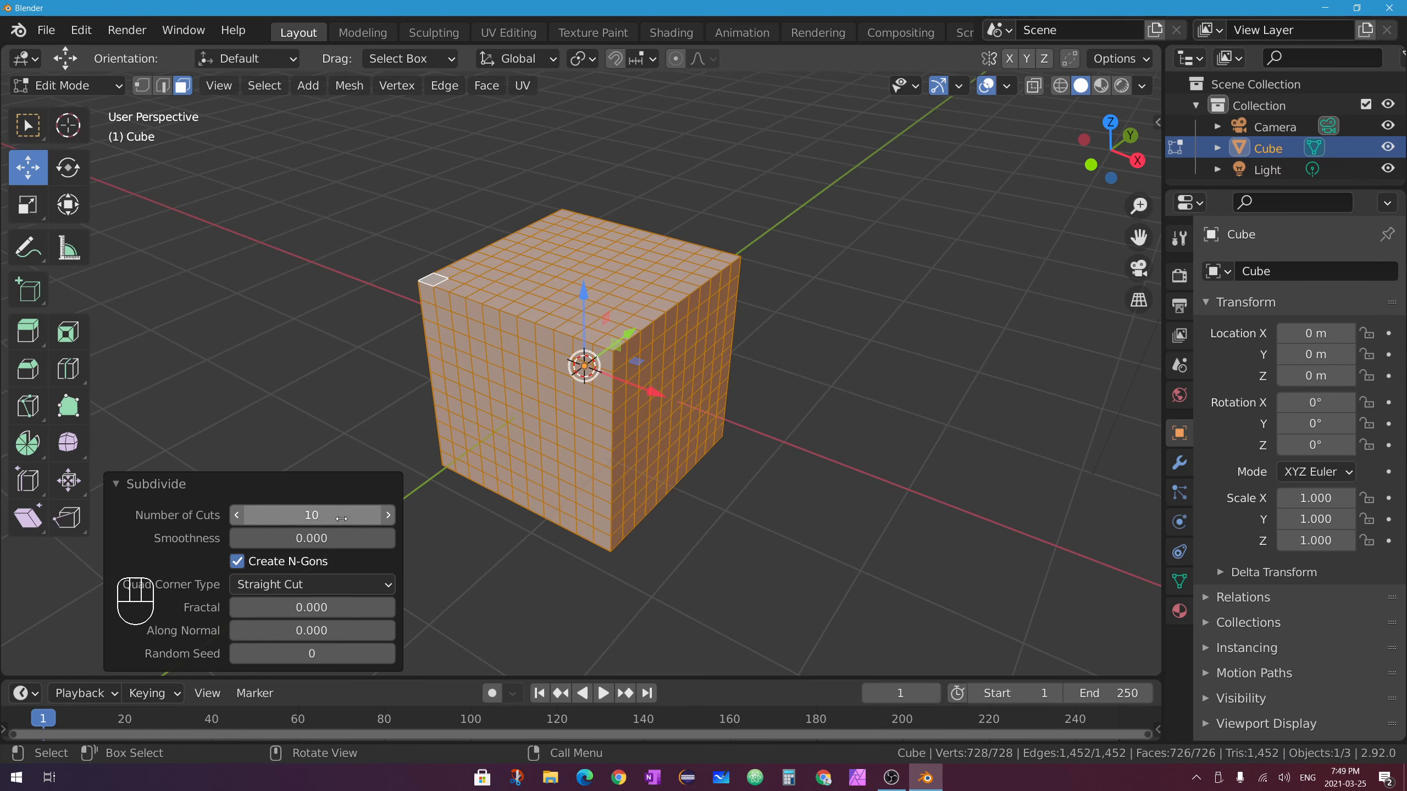
# Lower the Subdivide Number of Cuts from 10 toward 2 for a coarser grid.
pyautogui.click(238, 516)
pyautogui.click(238, 516)
pyautogui.click(238, 516)
pyautogui.click(238, 516)
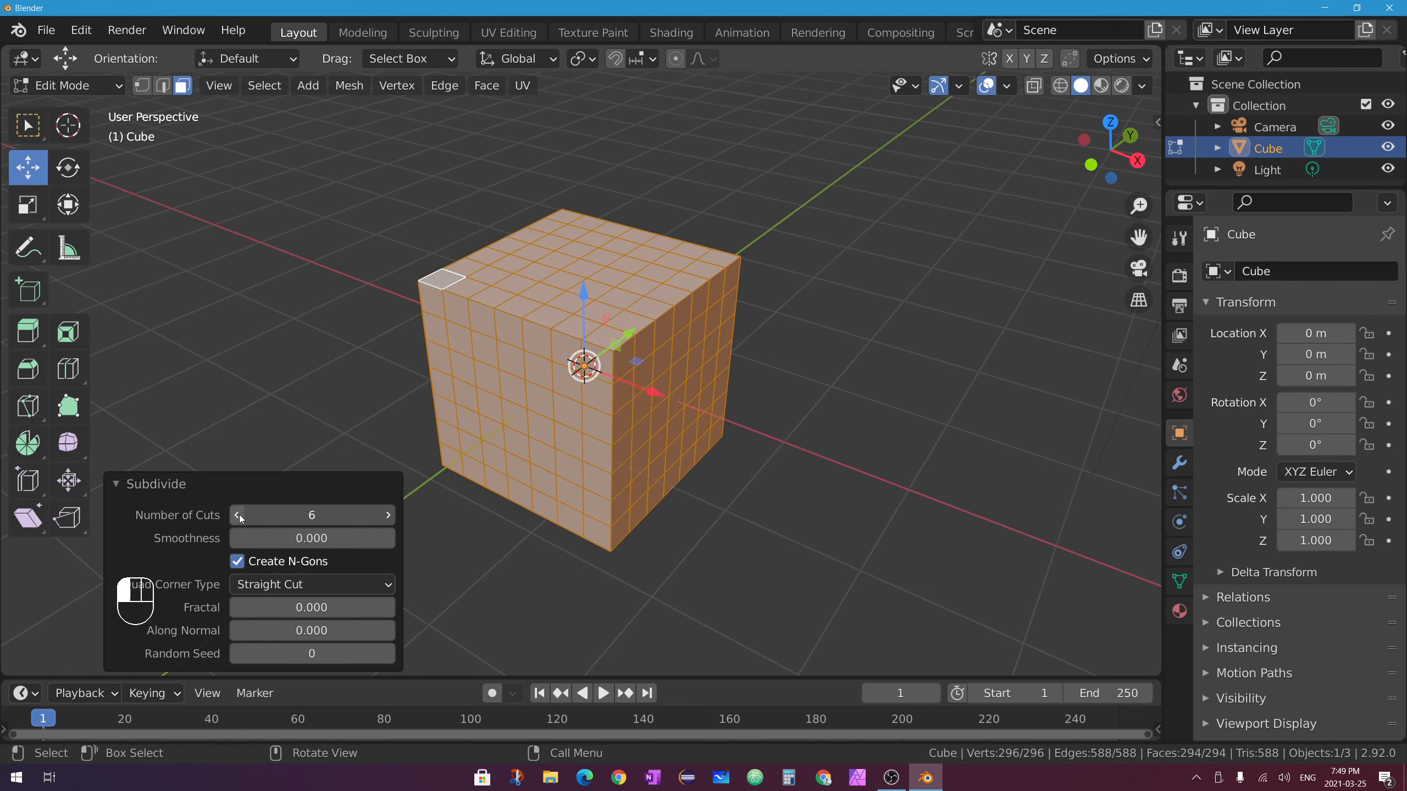
pyautogui.click(238, 516)
pyautogui.click(238, 516)
pyautogui.click(238, 516)
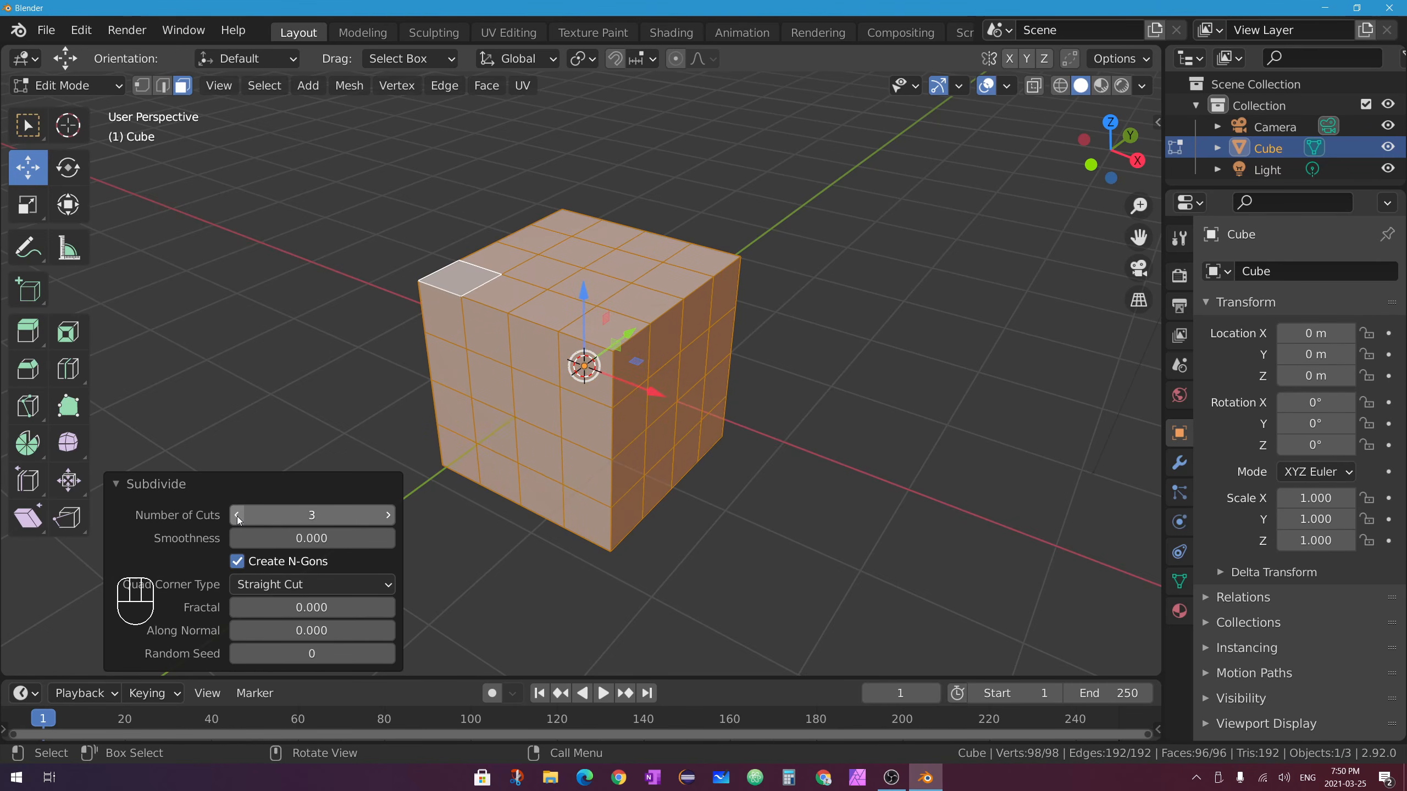
pyautogui.click(238, 516)
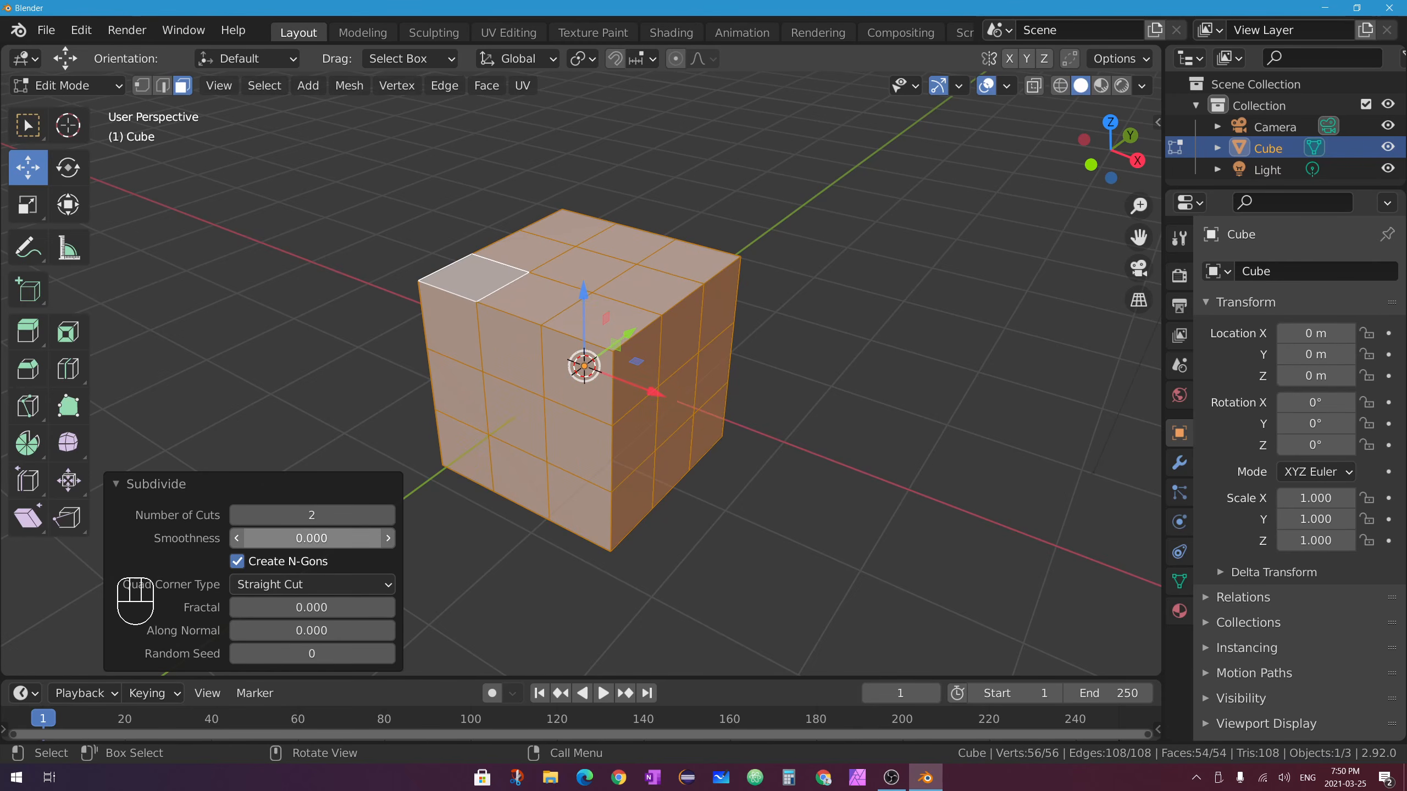
# Set Subdivide Smoothness to 1.000 to round the cube into a ball, then orbit to inspect it.
pyautogui.moveTo(311, 538); pyautogui.dragTo(649, 479)
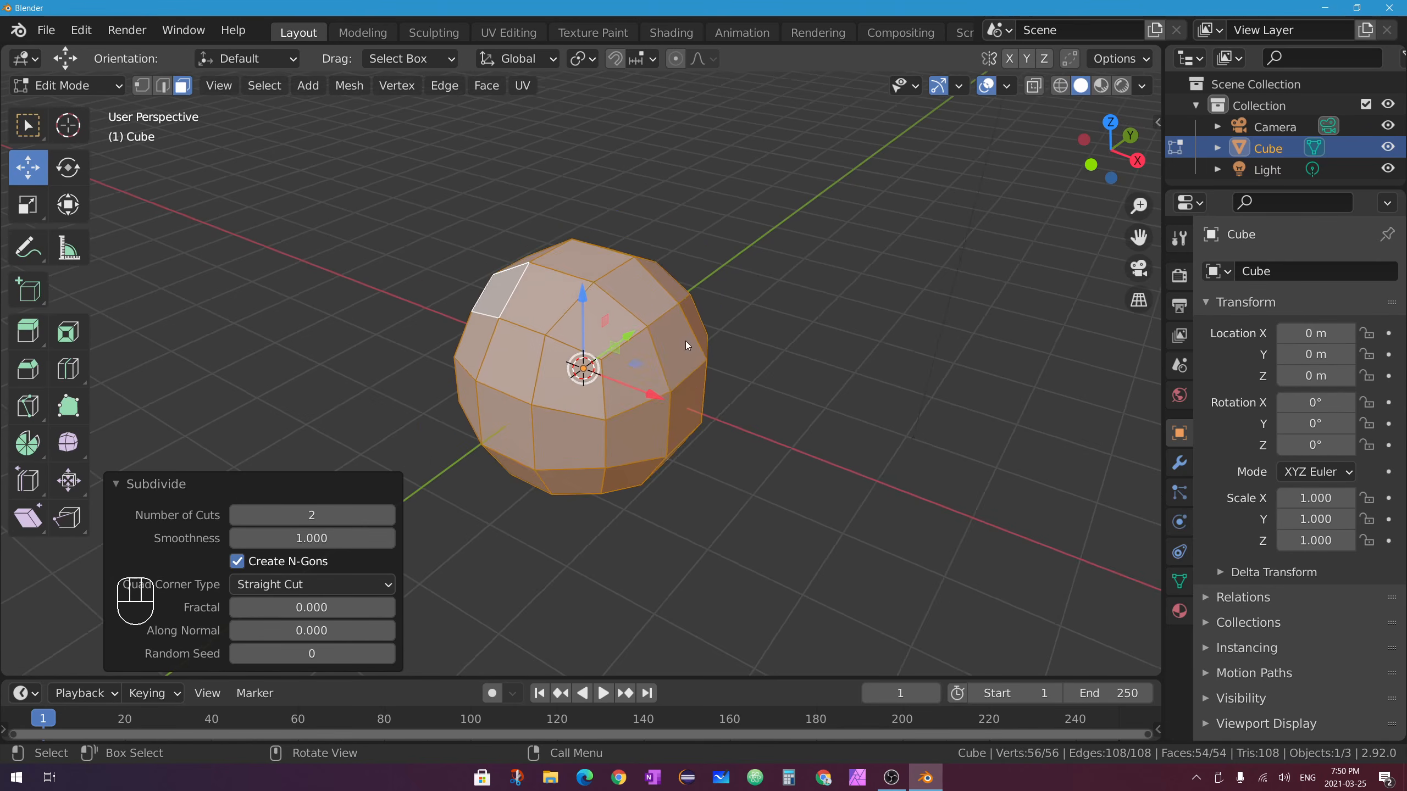
pyautogui.moveTo(686, 341); pyautogui.dragTo(808, 370, button='middle')
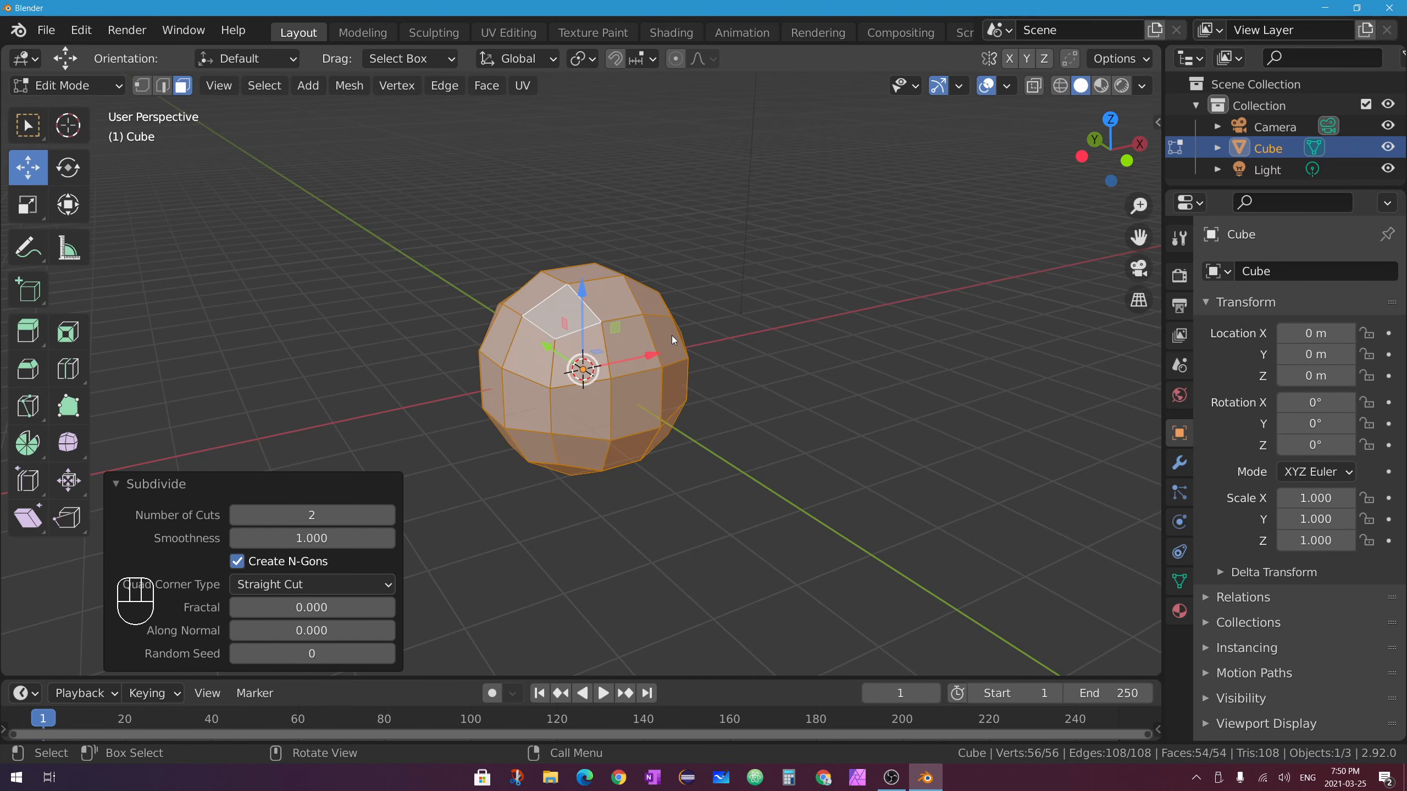
pyautogui.moveTo(560, 313); pyautogui.dragTo(590, 327, button='middle')
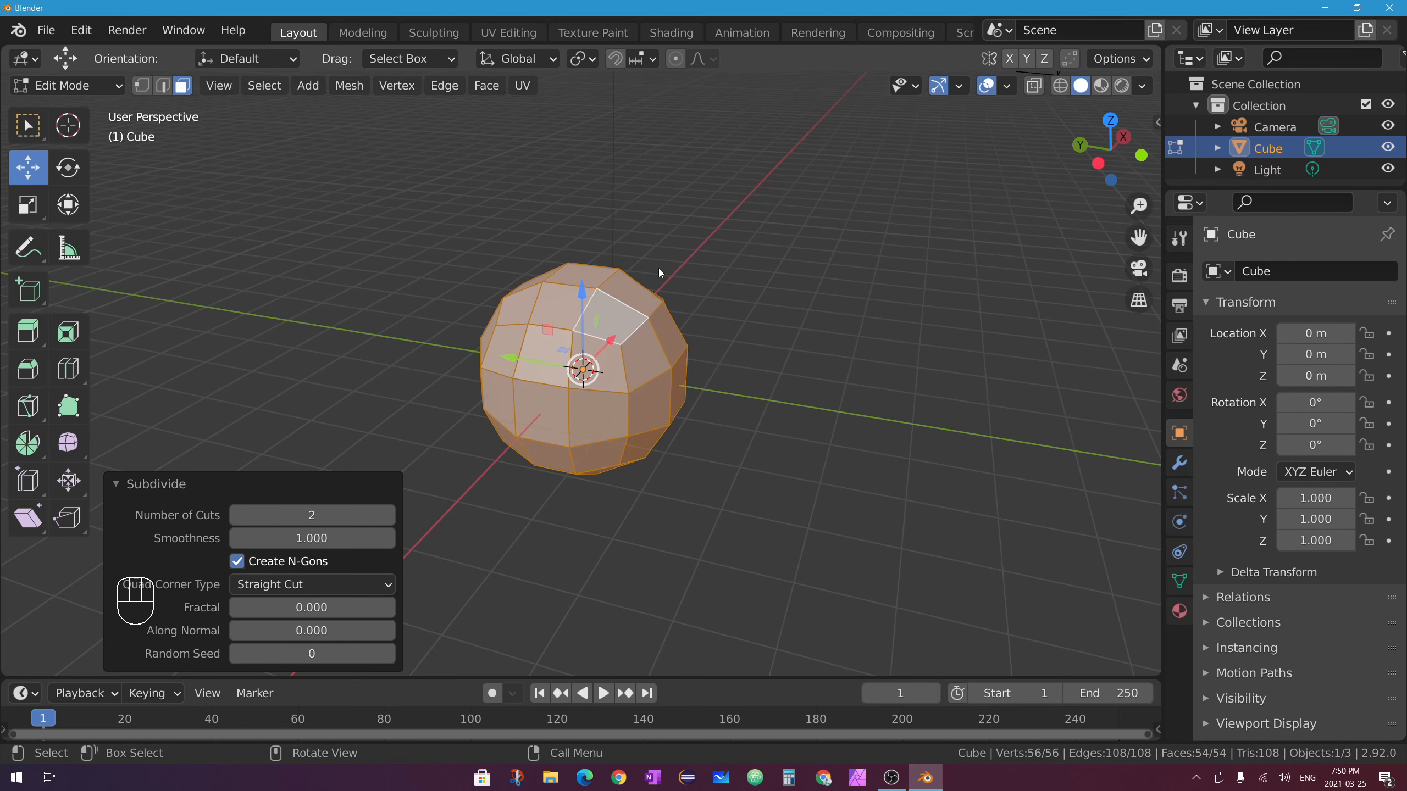
# In Object Mode, add a UV sphere and move it along Y to -3.3903 beside the cube.
pyautogui.press('Tab')
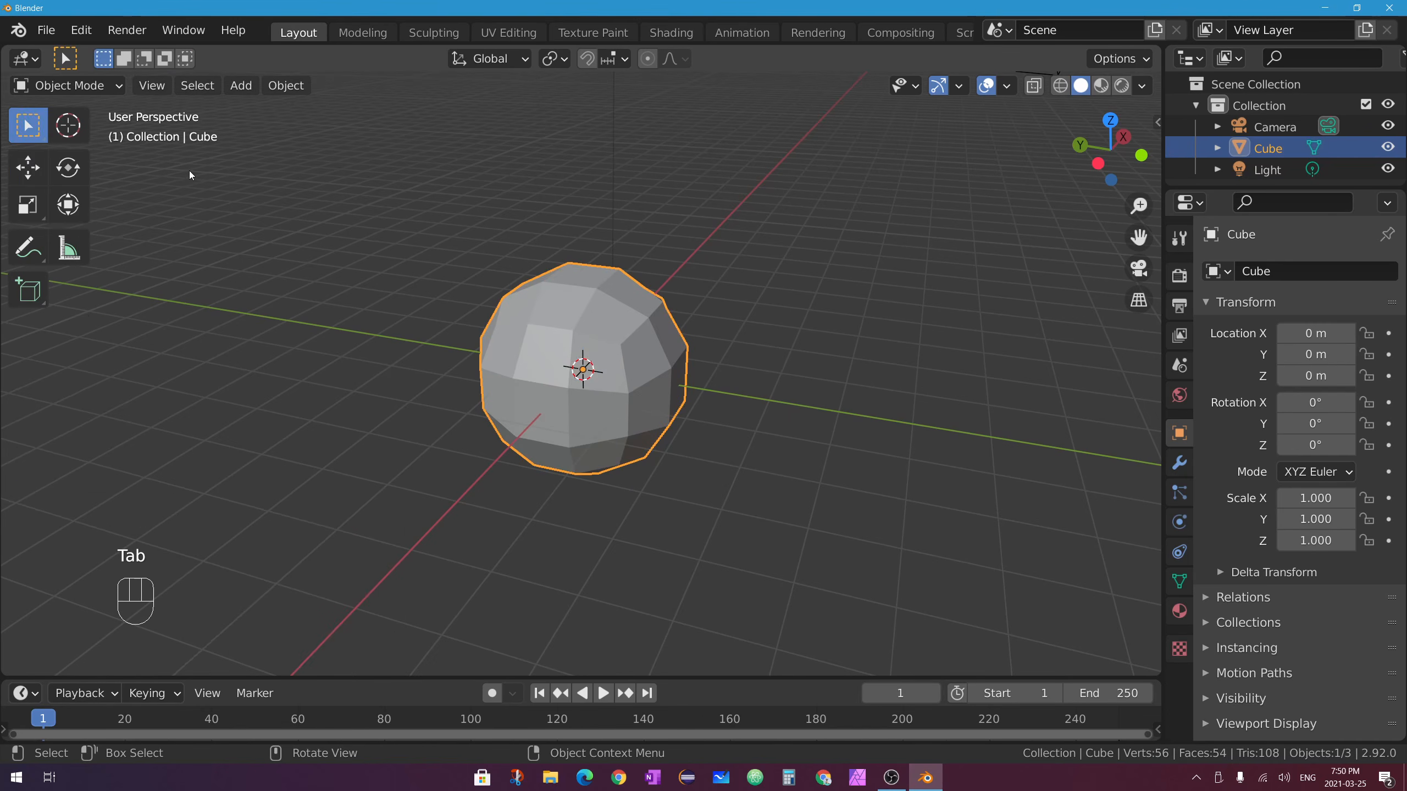
pyautogui.click(238, 83)
pyautogui.moveTo(310, 110)
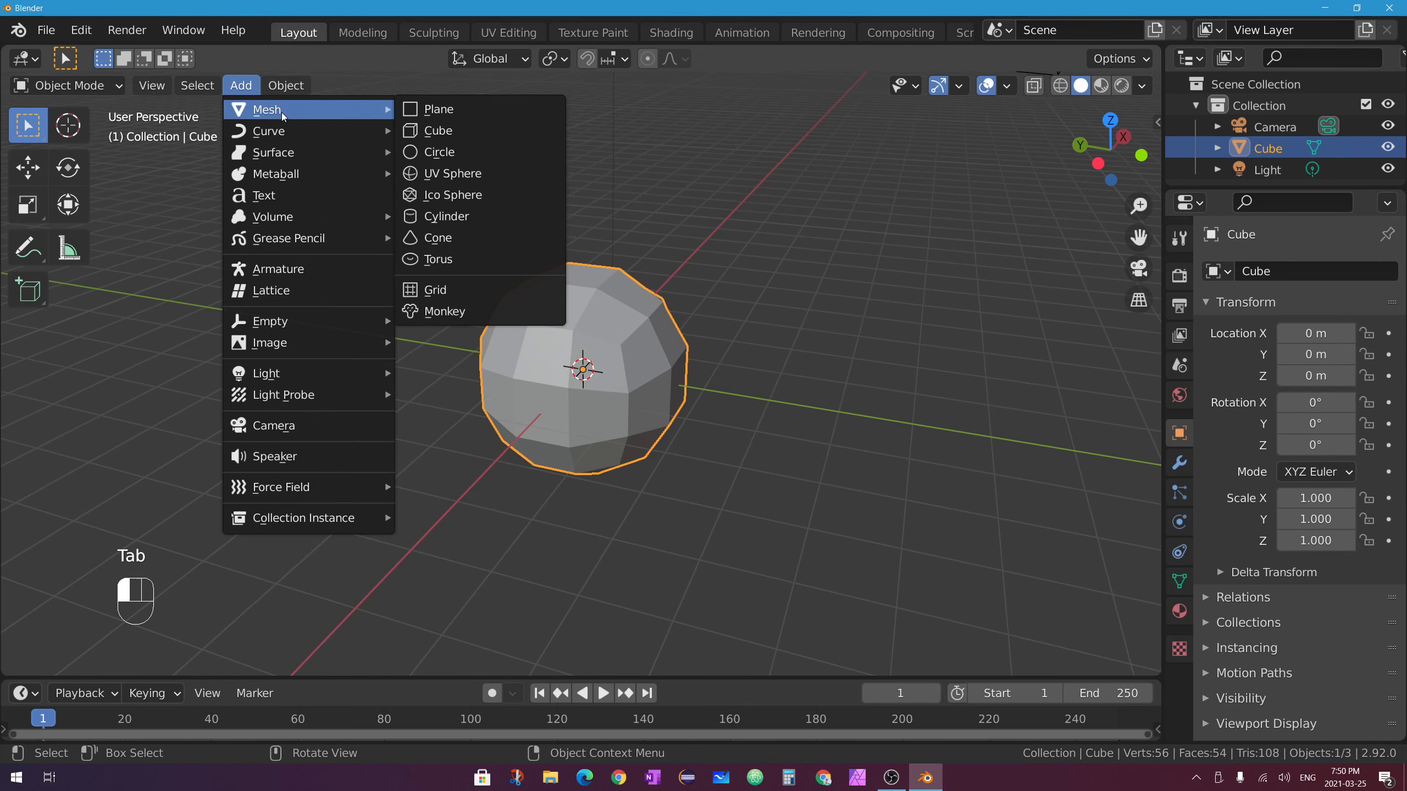
pyautogui.click(526, 175)
pyautogui.click(28, 166)
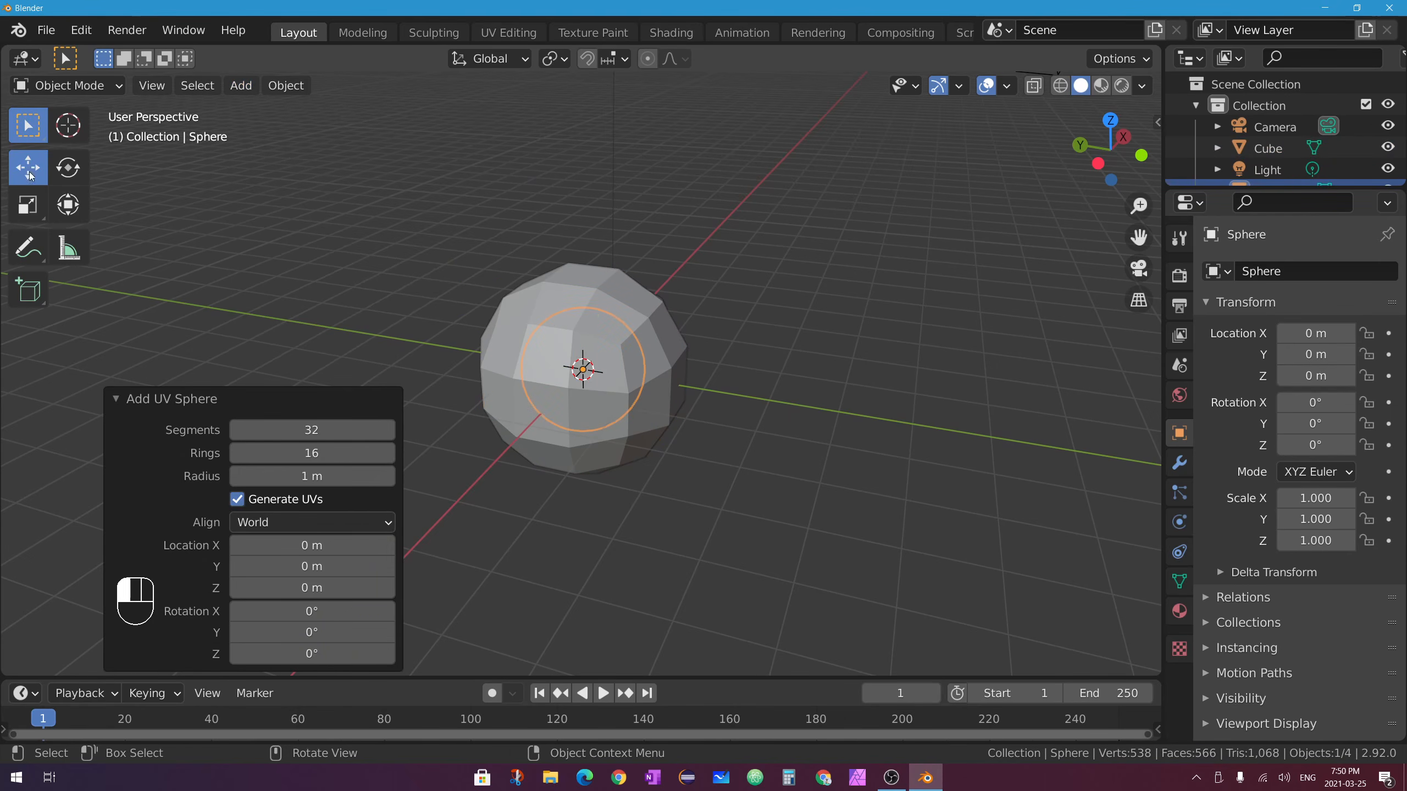
pyautogui.moveTo(499, 368); pyautogui.dragTo(763, 381)
pyautogui.scroll(3, 763, 381)
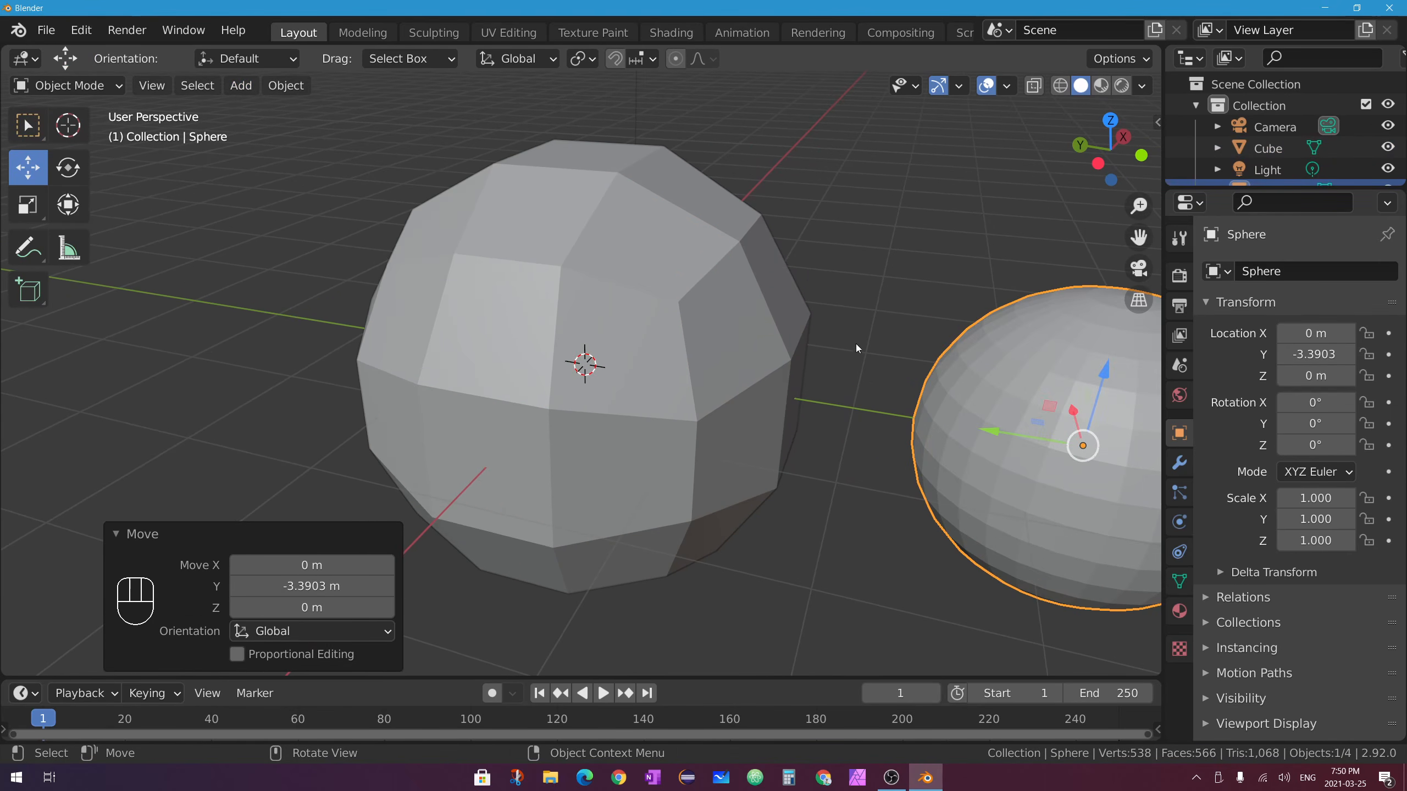
pyautogui.keyDown('shift'); pyautogui.moveTo(855, 343); pyautogui.dragTo(552, 317, button='middle'); pyautogui.keyUp('shift')
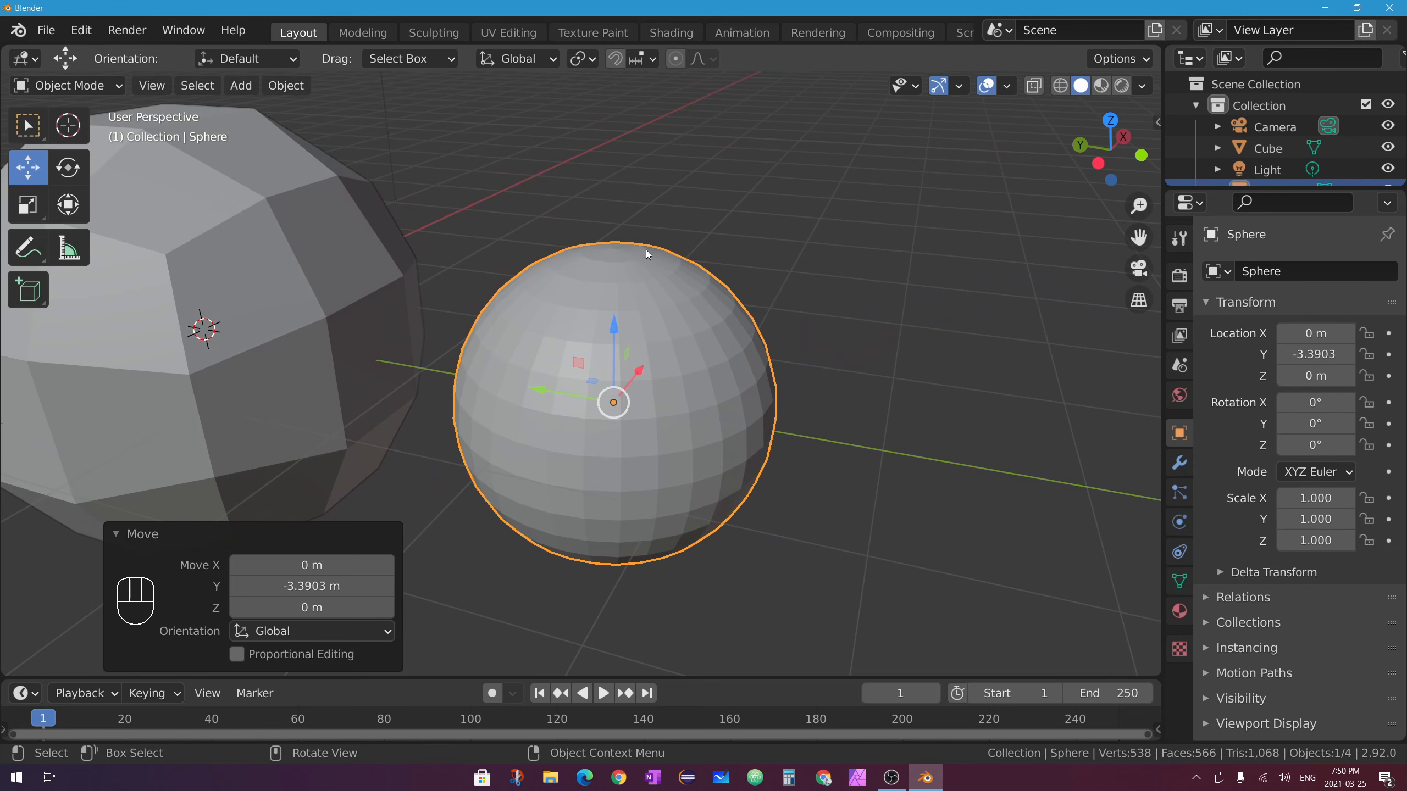
# Inspect the sphere's mesh around its pole in Edit Mode, then return to Object Mode and select the cube.
pyautogui.press('Tab')
pyautogui.moveTo(675, 257); pyautogui.dragTo(703, 272, button='middle')
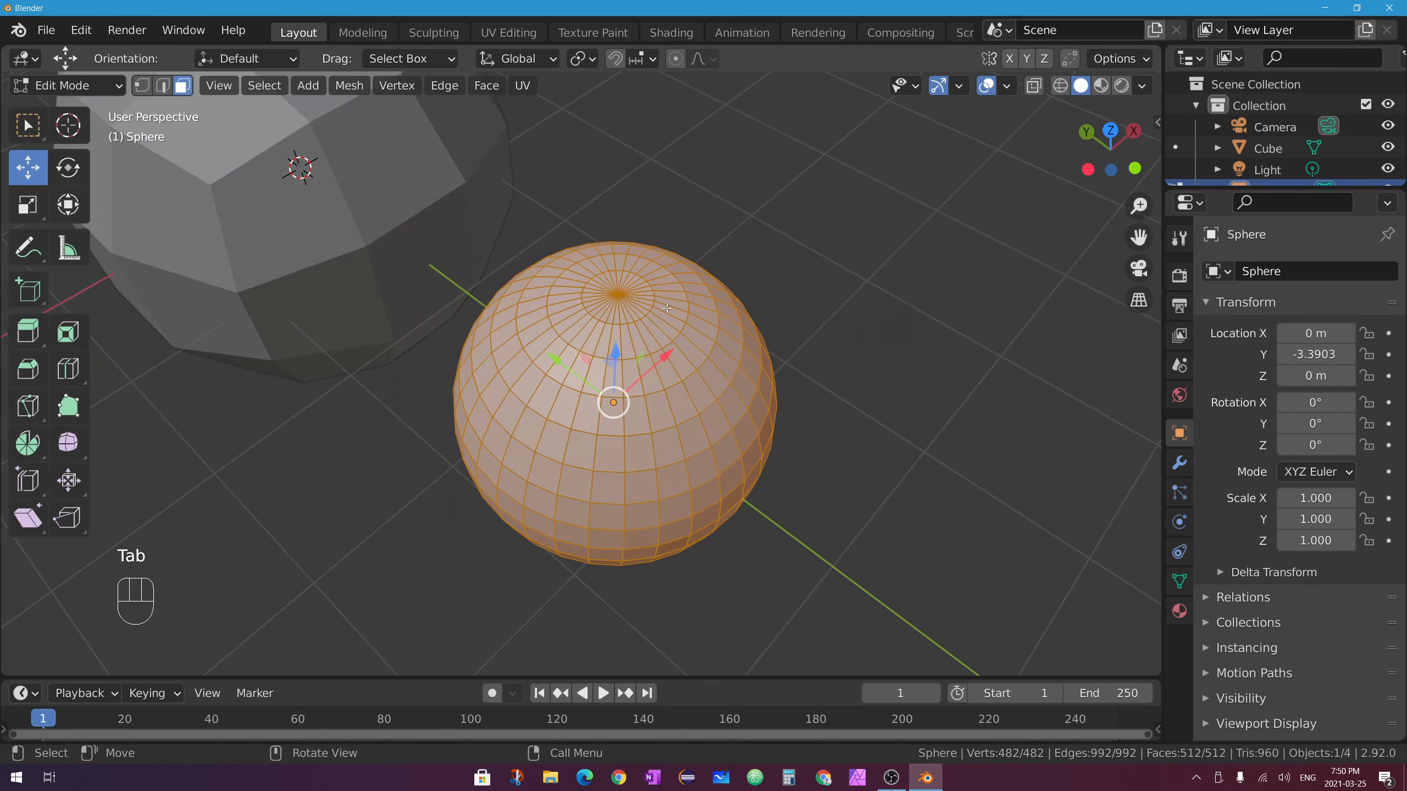
pyautogui.scroll(5, 703, 272)
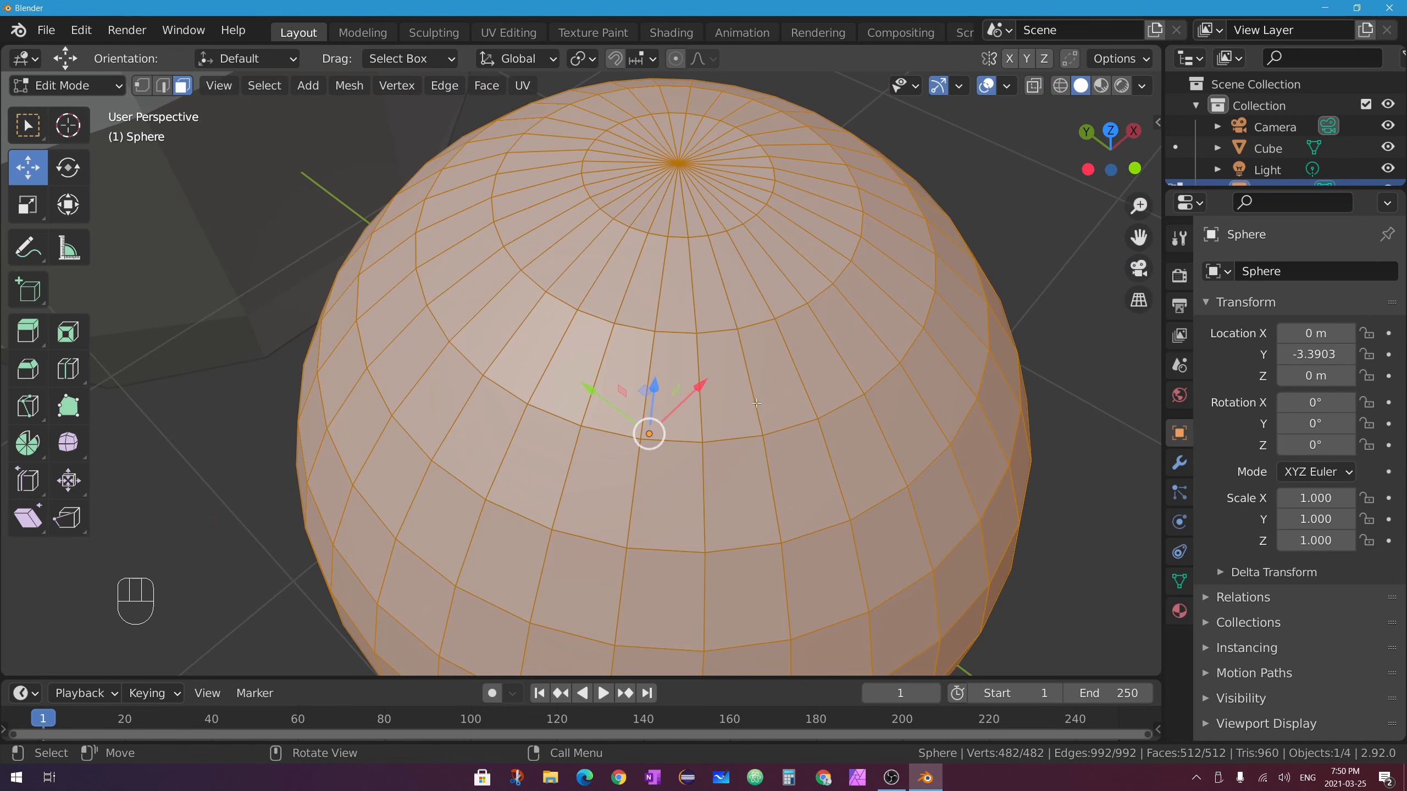
pyautogui.moveTo(757, 403); pyautogui.dragTo(768, 341, button='middle')
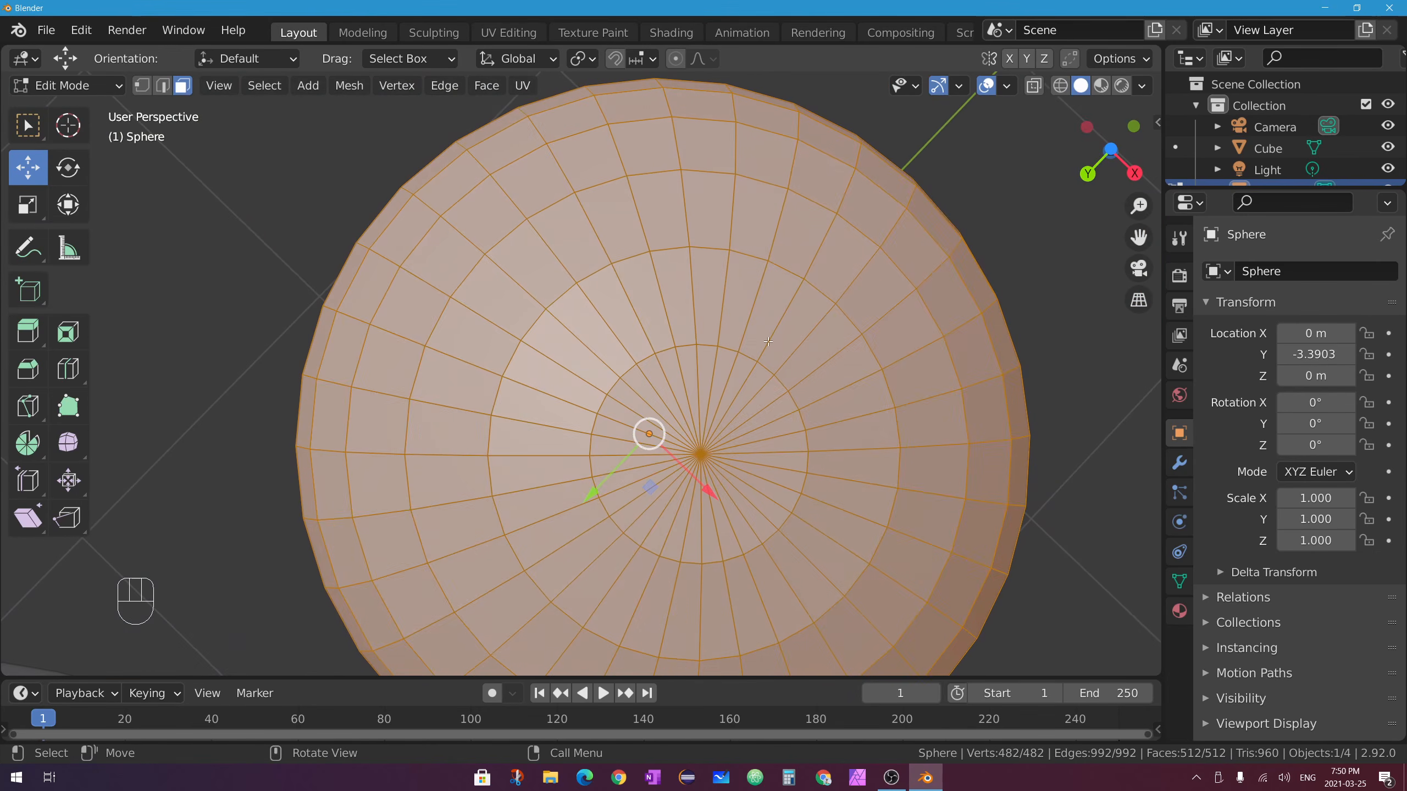
pyautogui.click(660, 386)
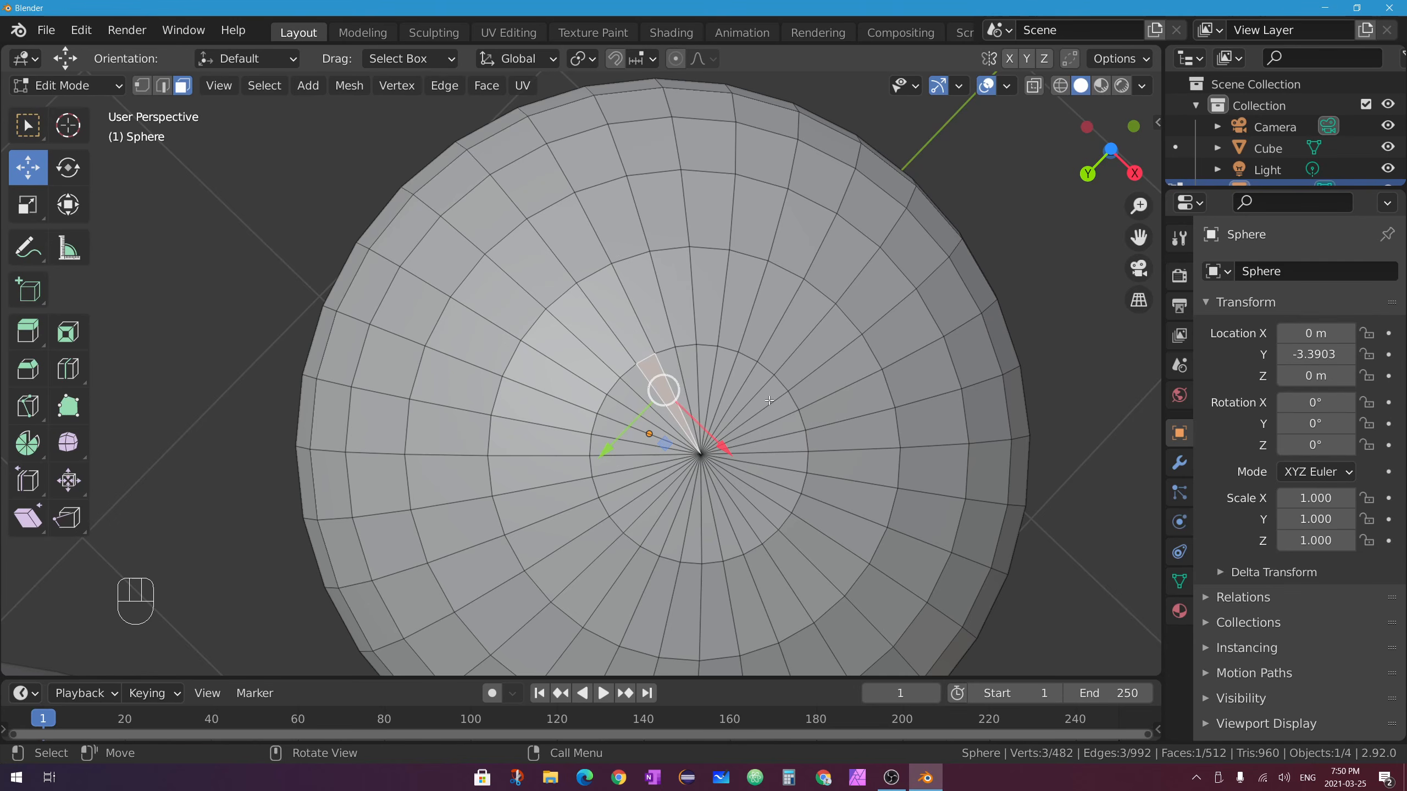
pyautogui.moveTo(731, 413); pyautogui.dragTo(709, 493, button='middle')
pyautogui.scroll(-3, 623, 390)
pyautogui.moveTo(623, 390); pyautogui.dragTo(714, 432, button='middle')
pyautogui.press('Tab')
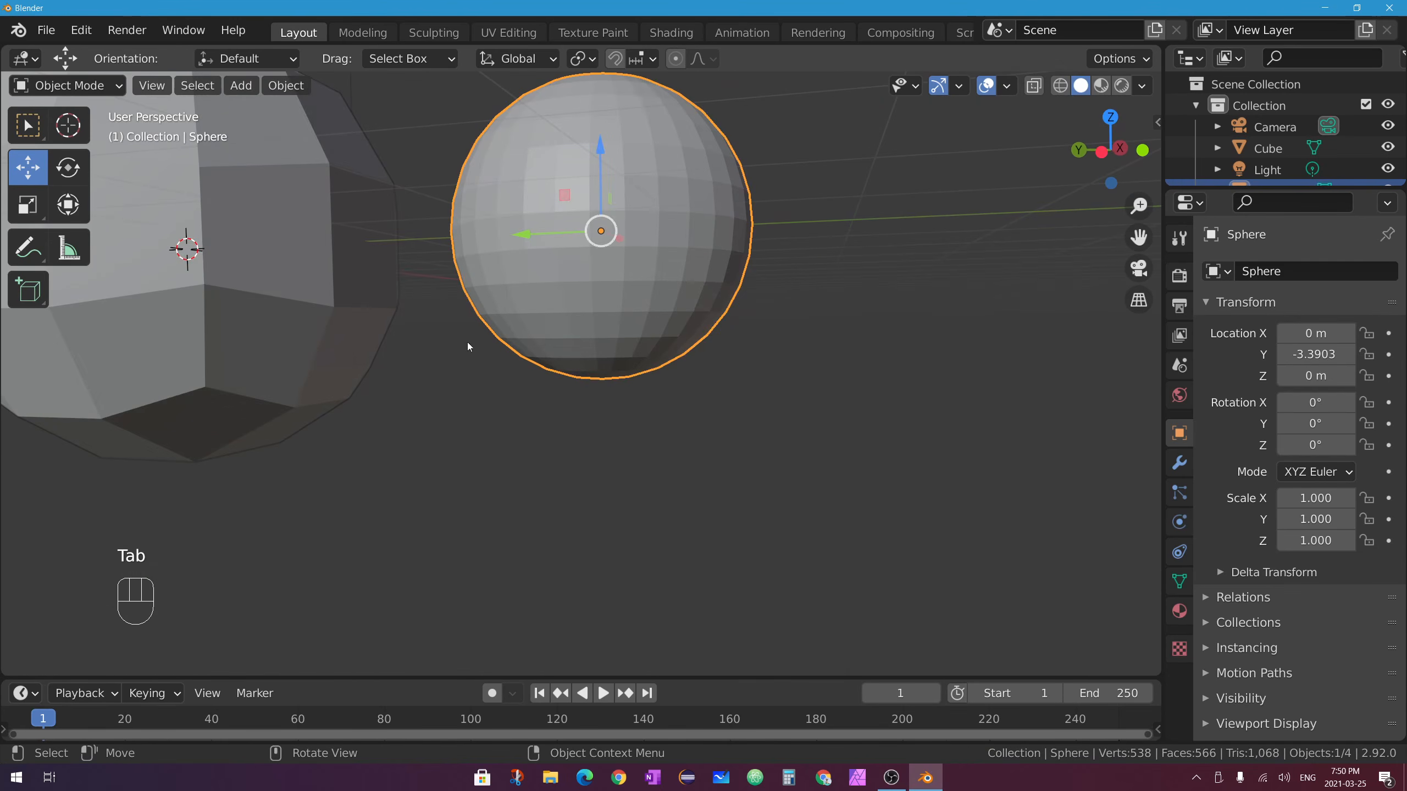
pyautogui.keyDown('shift'); pyautogui.moveTo(410, 277); pyautogui.dragTo(684, 372, button='middle'); pyautogui.keyUp('shift')
pyautogui.click(483, 246)
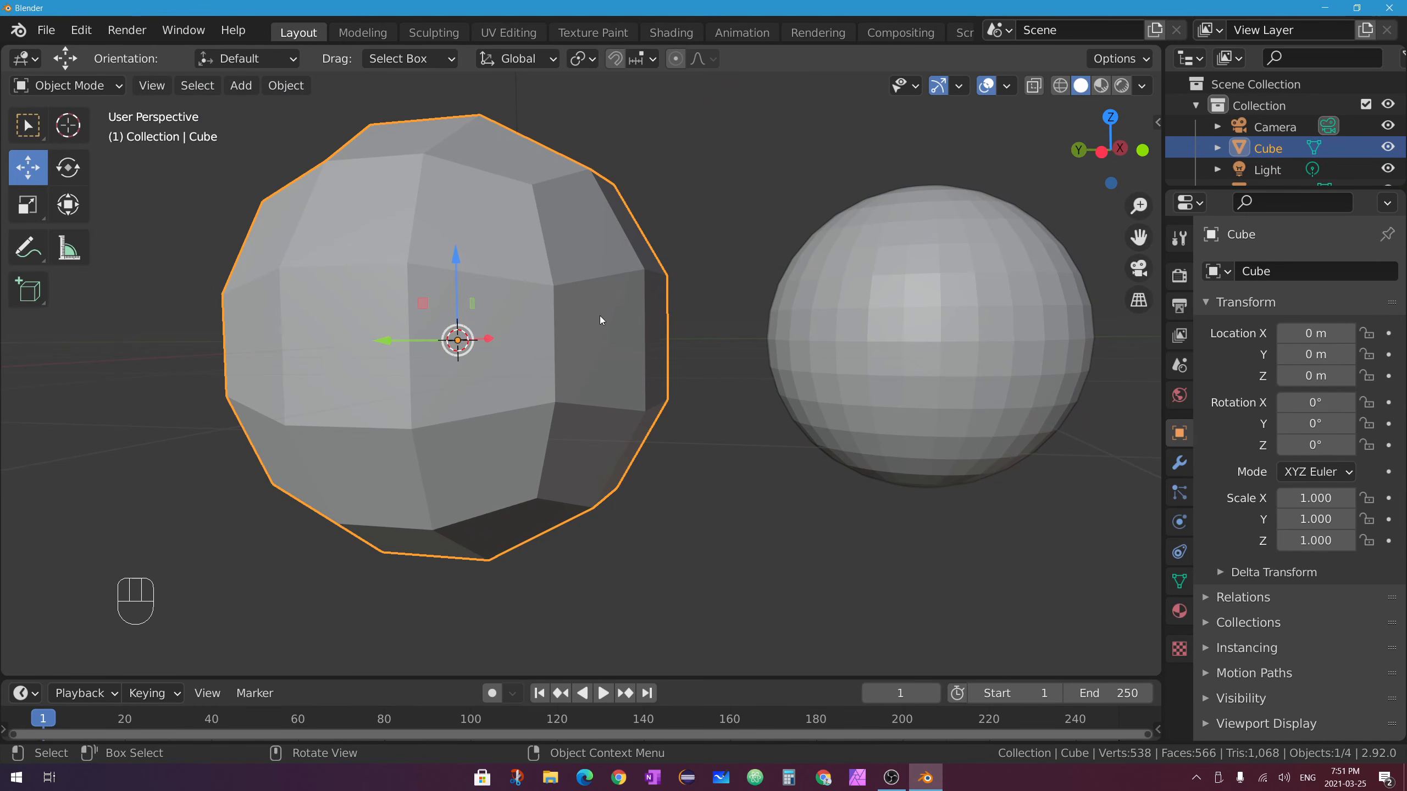
# Select the UV sphere, then switch to the Loop Cut tool.
pyautogui.click(978, 269)
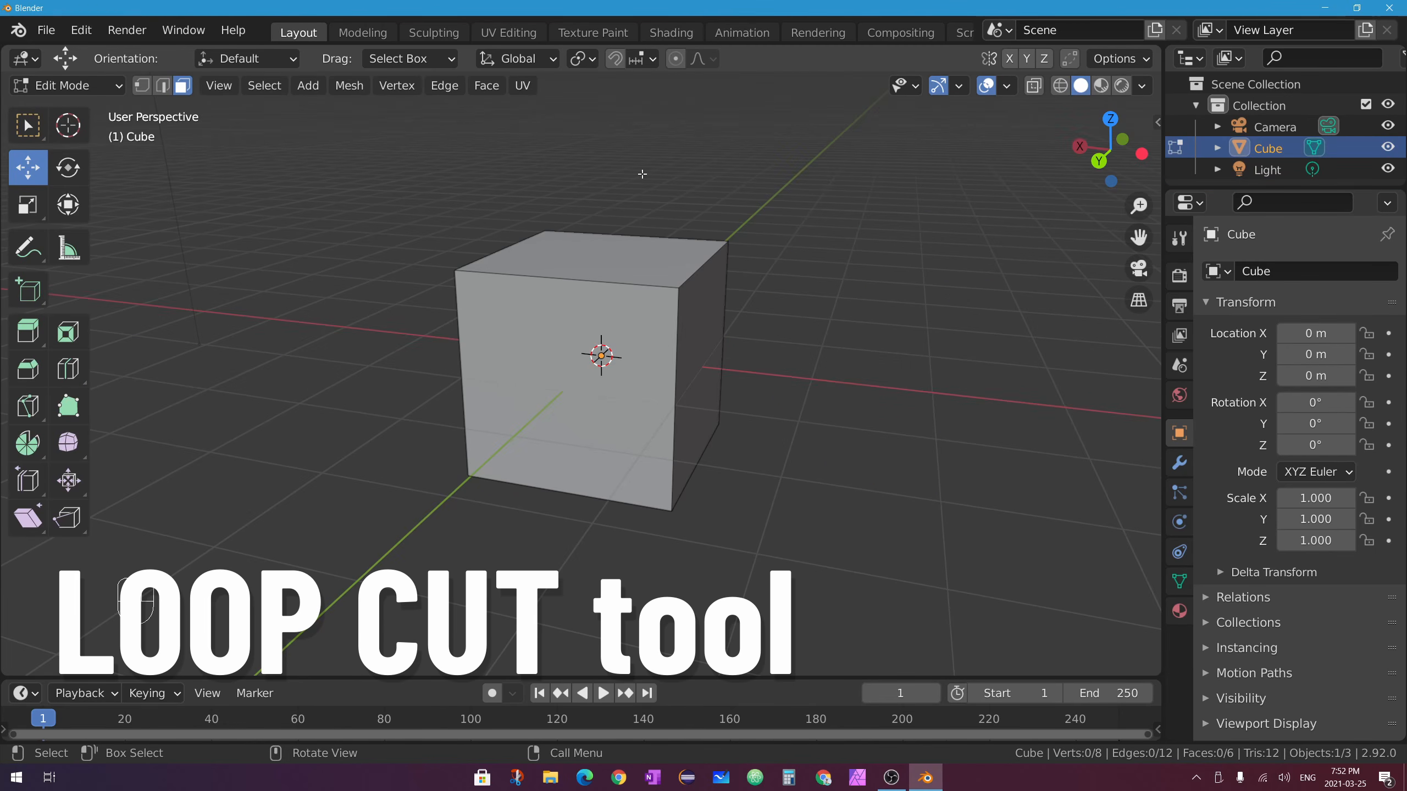
pyautogui.click(67, 371)
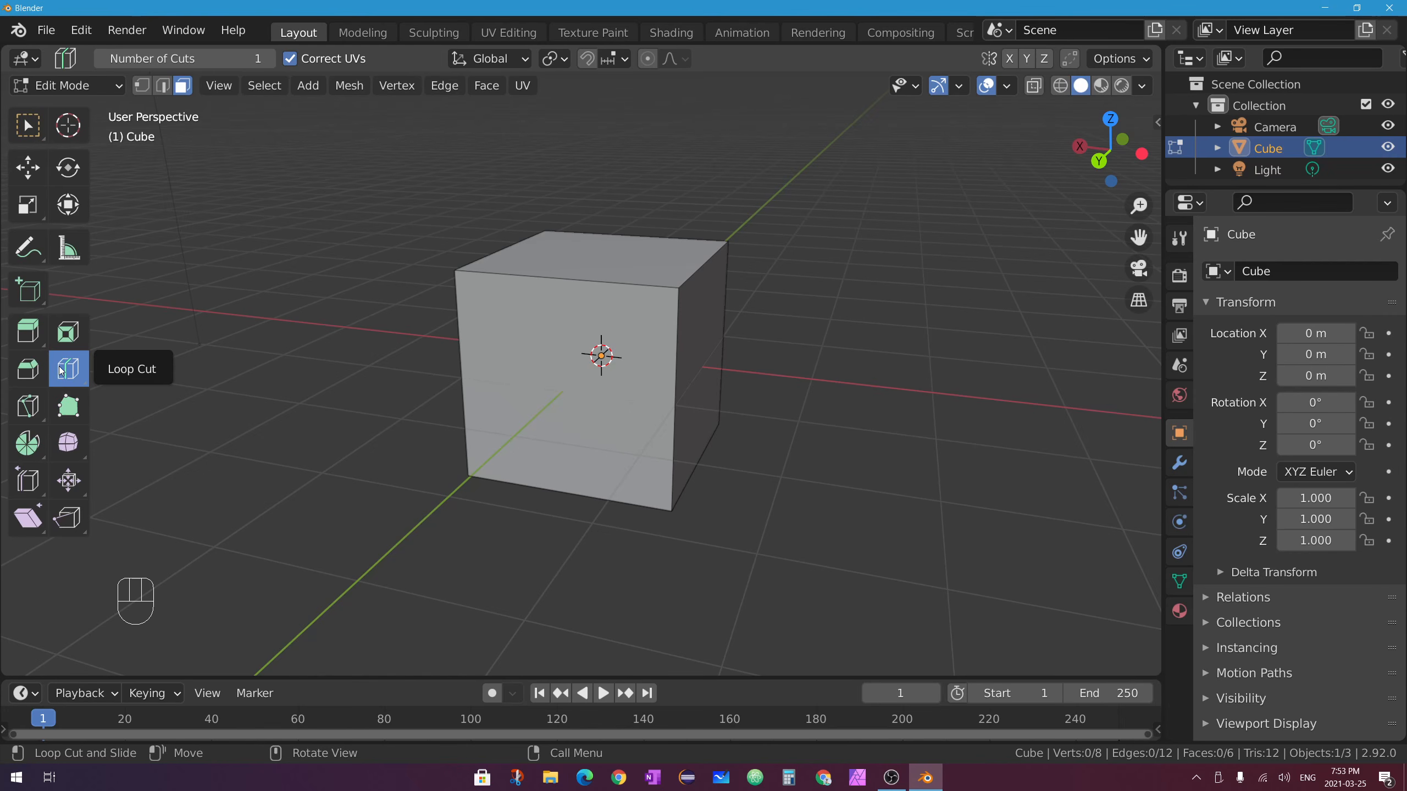
# Cut a vertical edge loop across the cube and select its top edge.
pyautogui.click(564, 279)
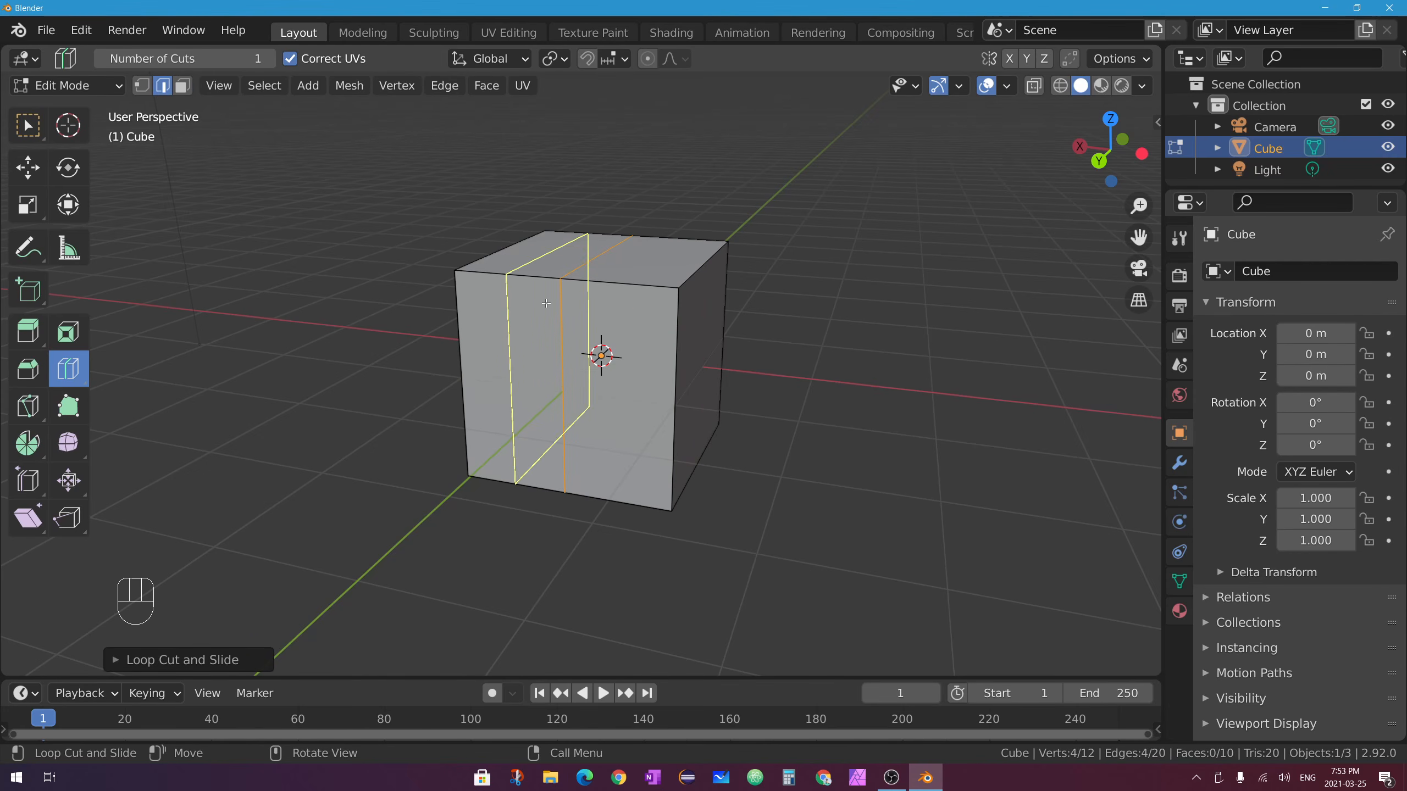
pyautogui.moveTo(729, 389); pyautogui.dragTo(628, 314, button='middle')
pyautogui.click(25, 127)
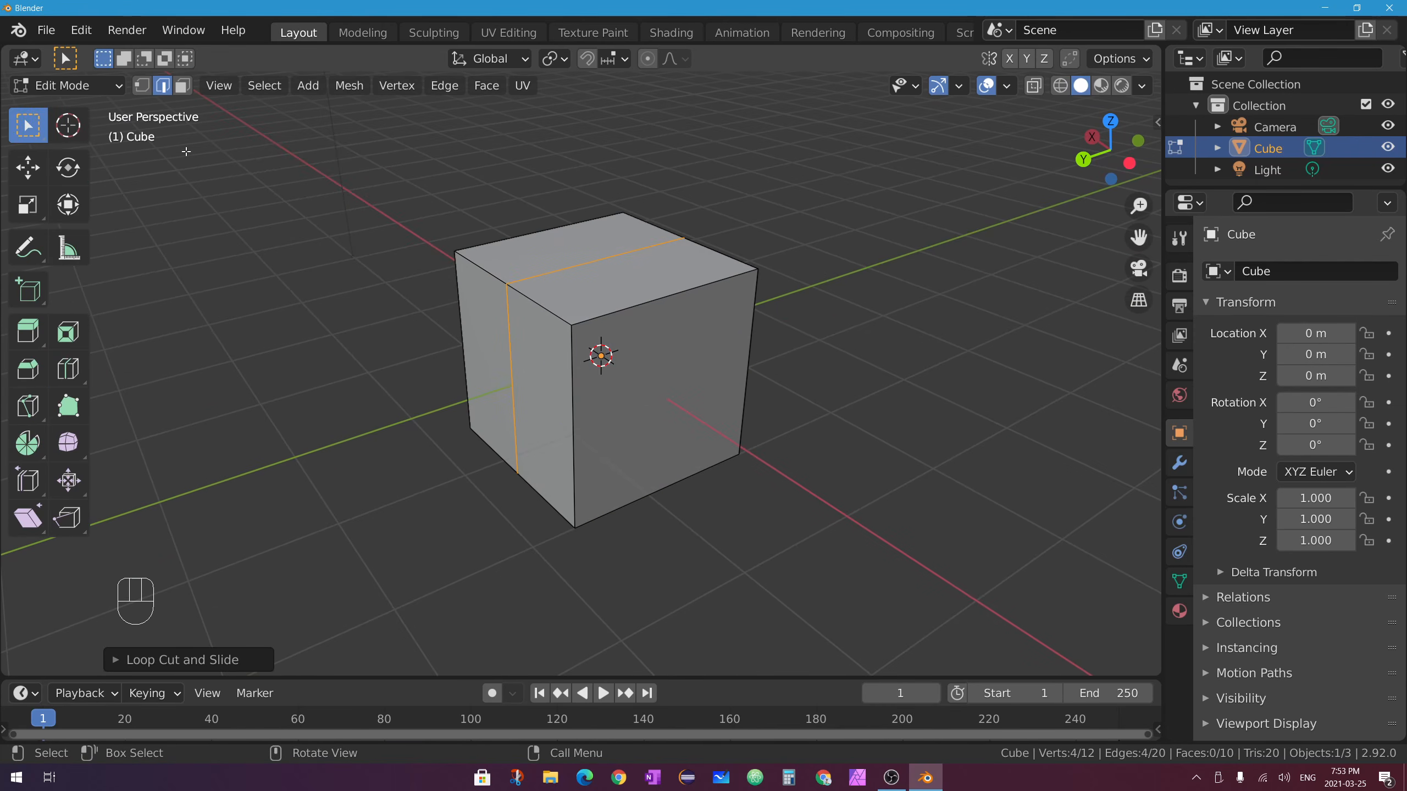
pyautogui.click(613, 255)
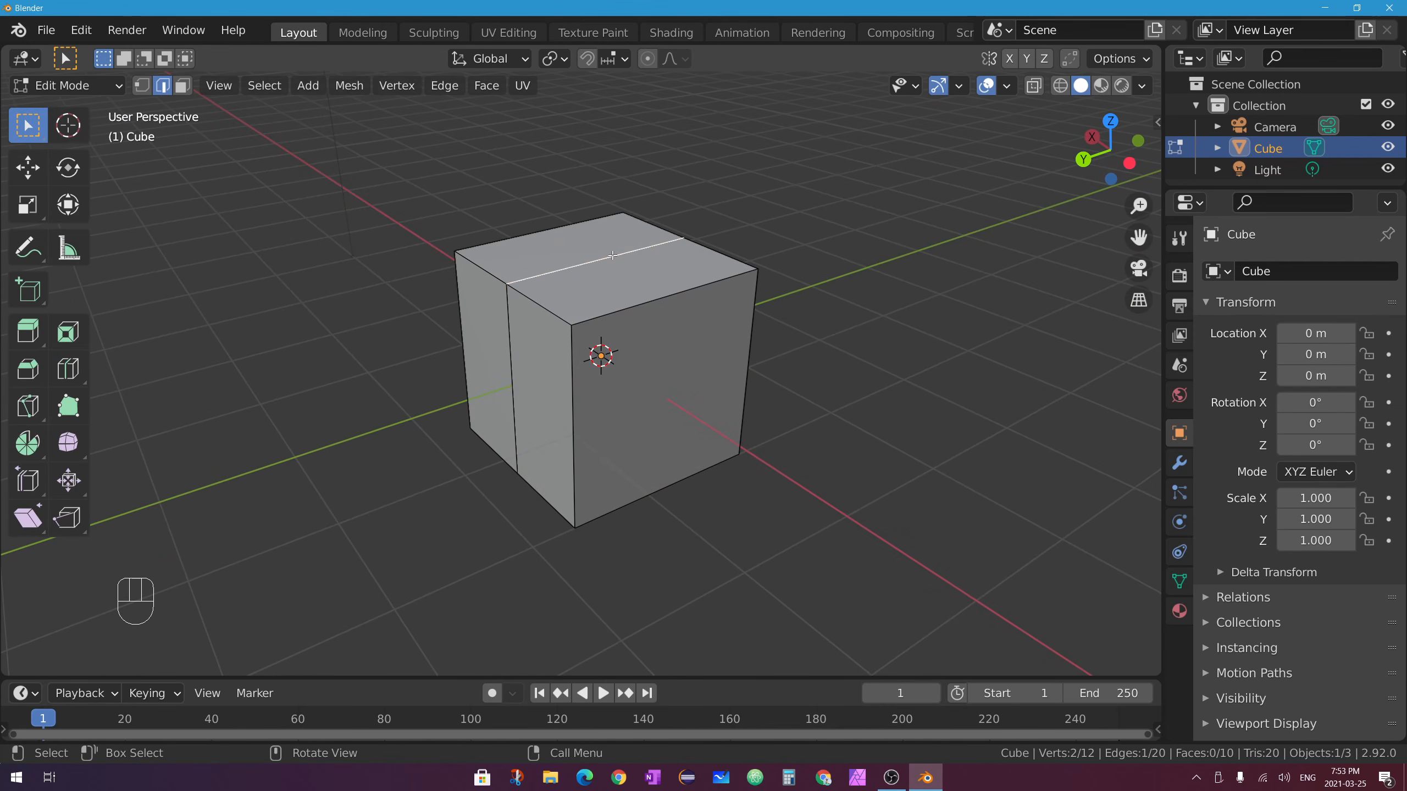
pyautogui.moveTo(613, 255); pyautogui.dragTo(612, 281, button='middle')
pyautogui.scroll(-1, 611, 281)
# Move the top edge up along Z into a roof ridge, forming a house shape.
pyautogui.click(43, 165)
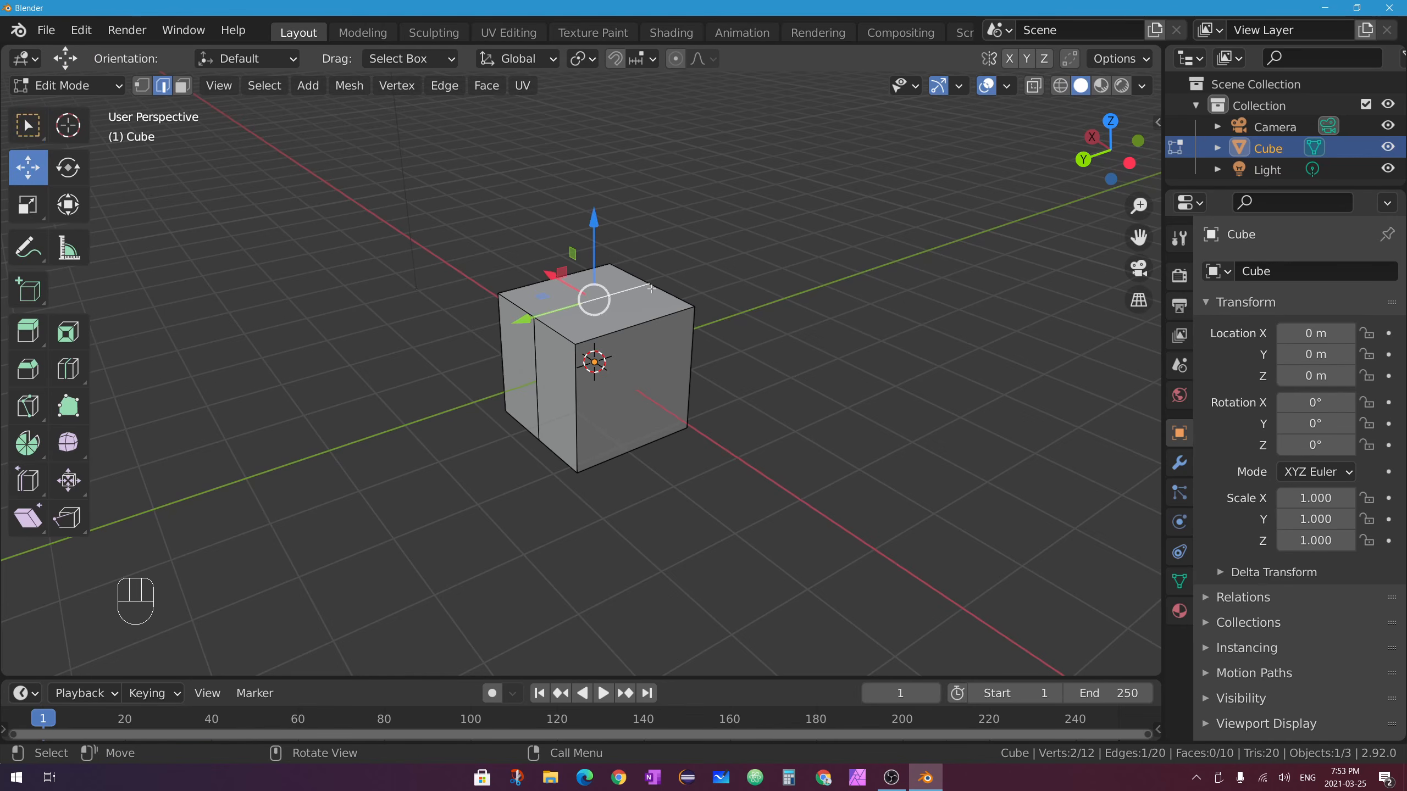
pyautogui.moveTo(594, 222); pyautogui.dragTo(594, 168)
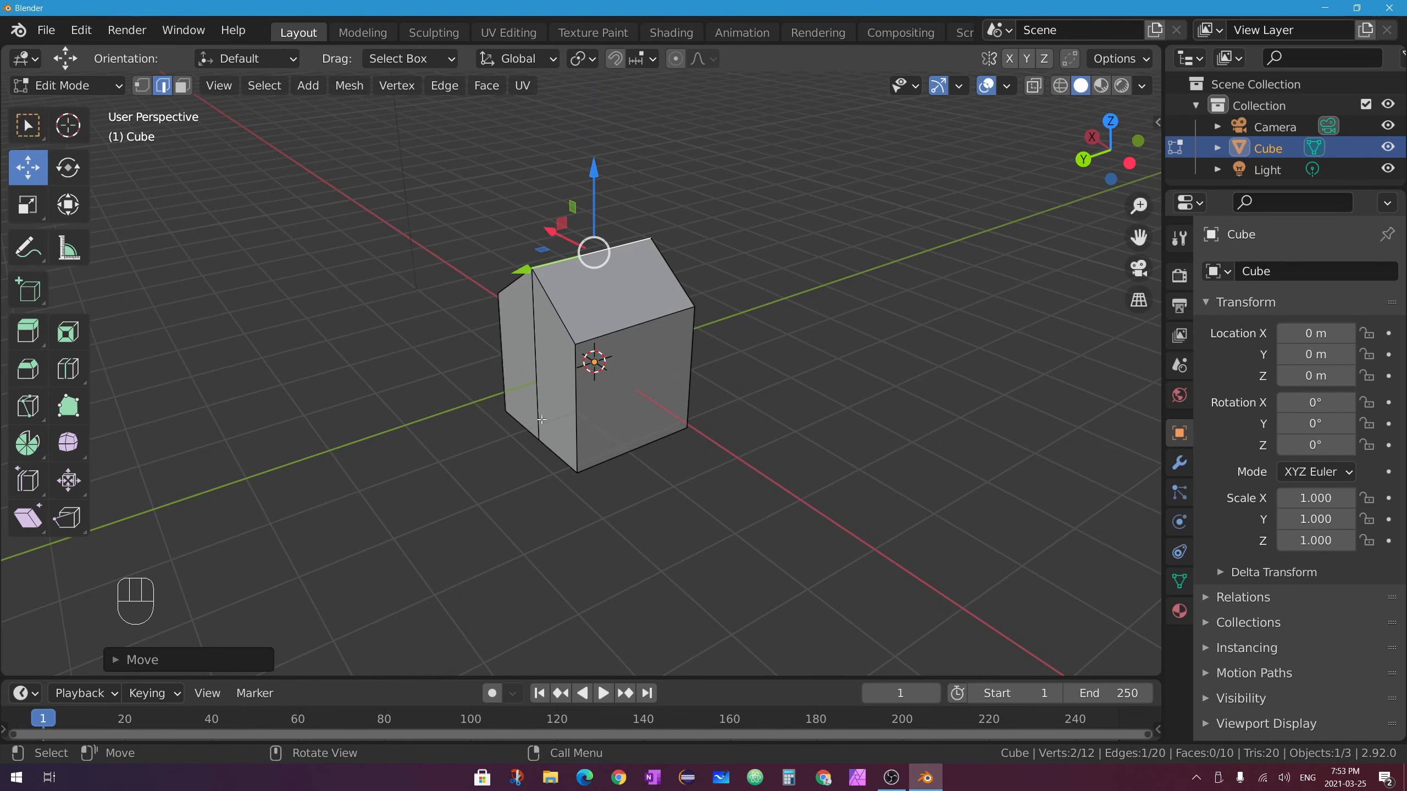
pyautogui.moveTo(538, 422); pyautogui.dragTo(705, 510, button='middle')
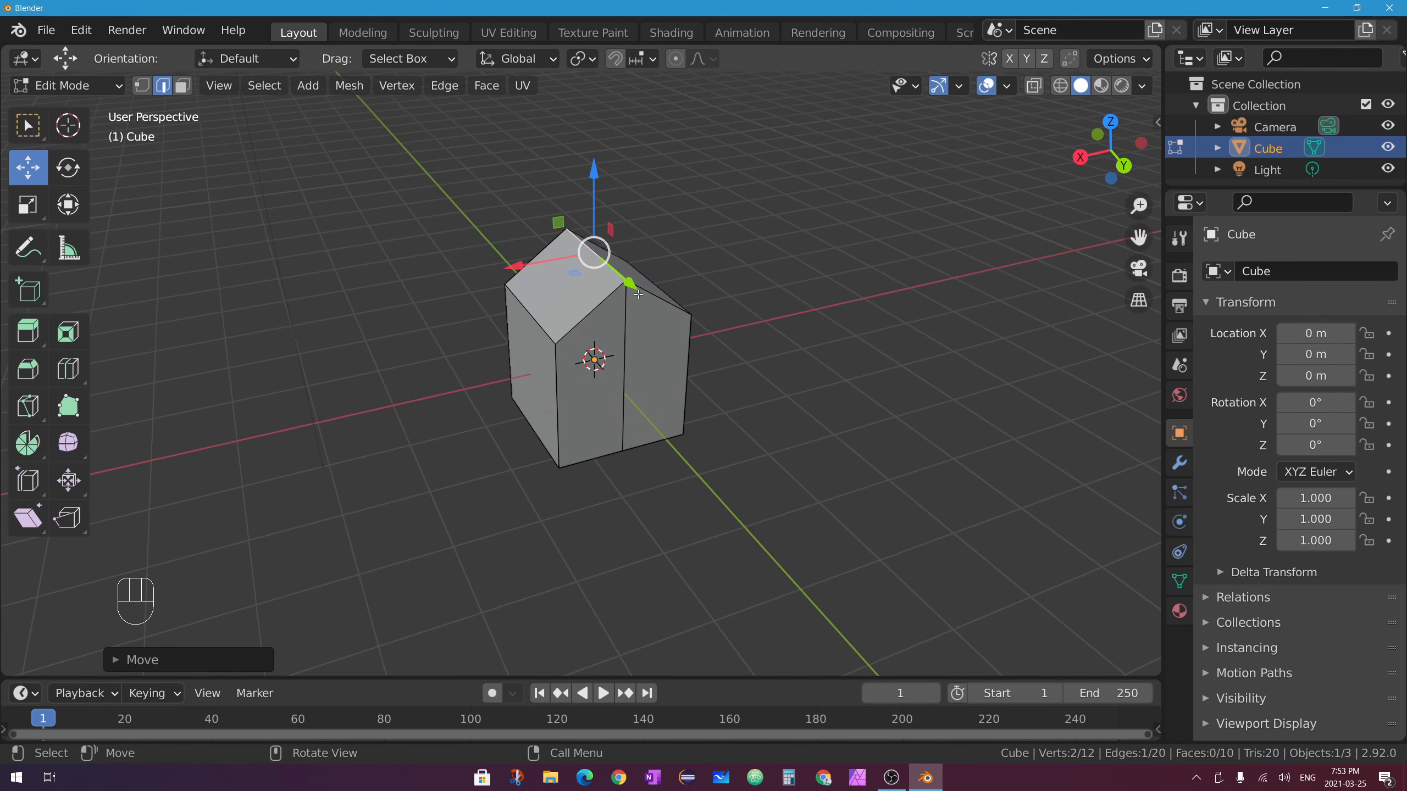
pyautogui.moveTo(687, 377); pyautogui.dragTo(584, 359, button='middle')
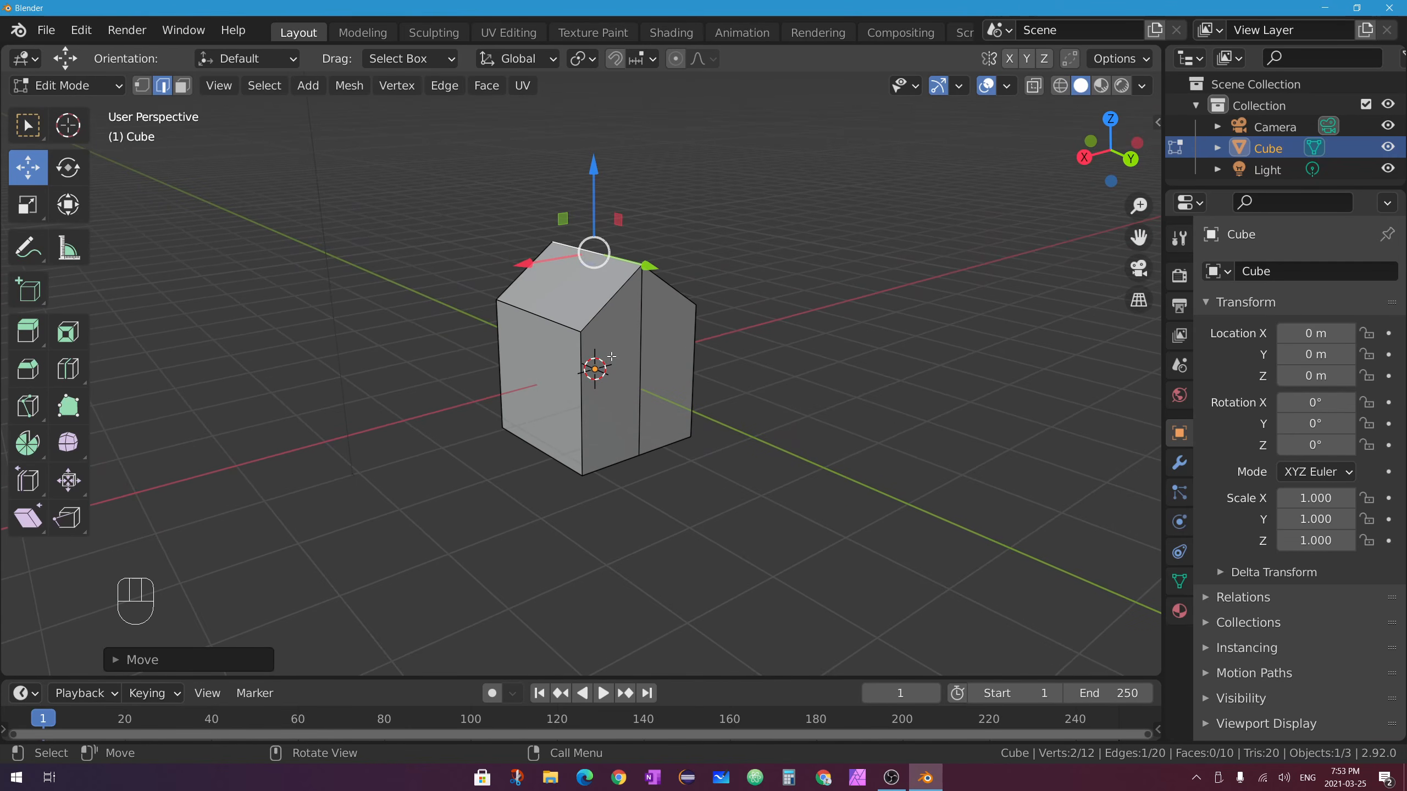
pyautogui.click(69, 369)
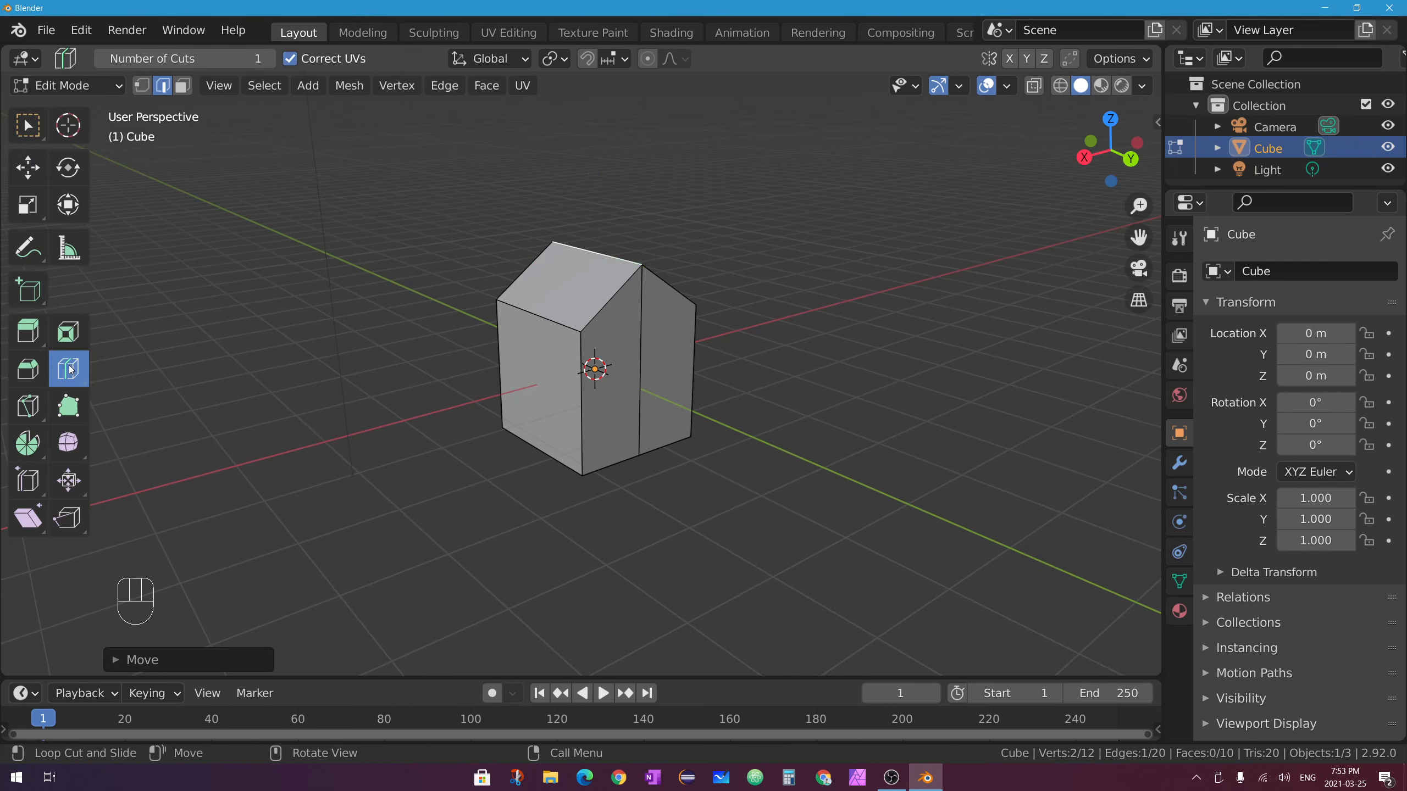
# Add several more loop cuts across the house, sliding them off-centre after undoing trial cuts.
pyautogui.click(540, 311)
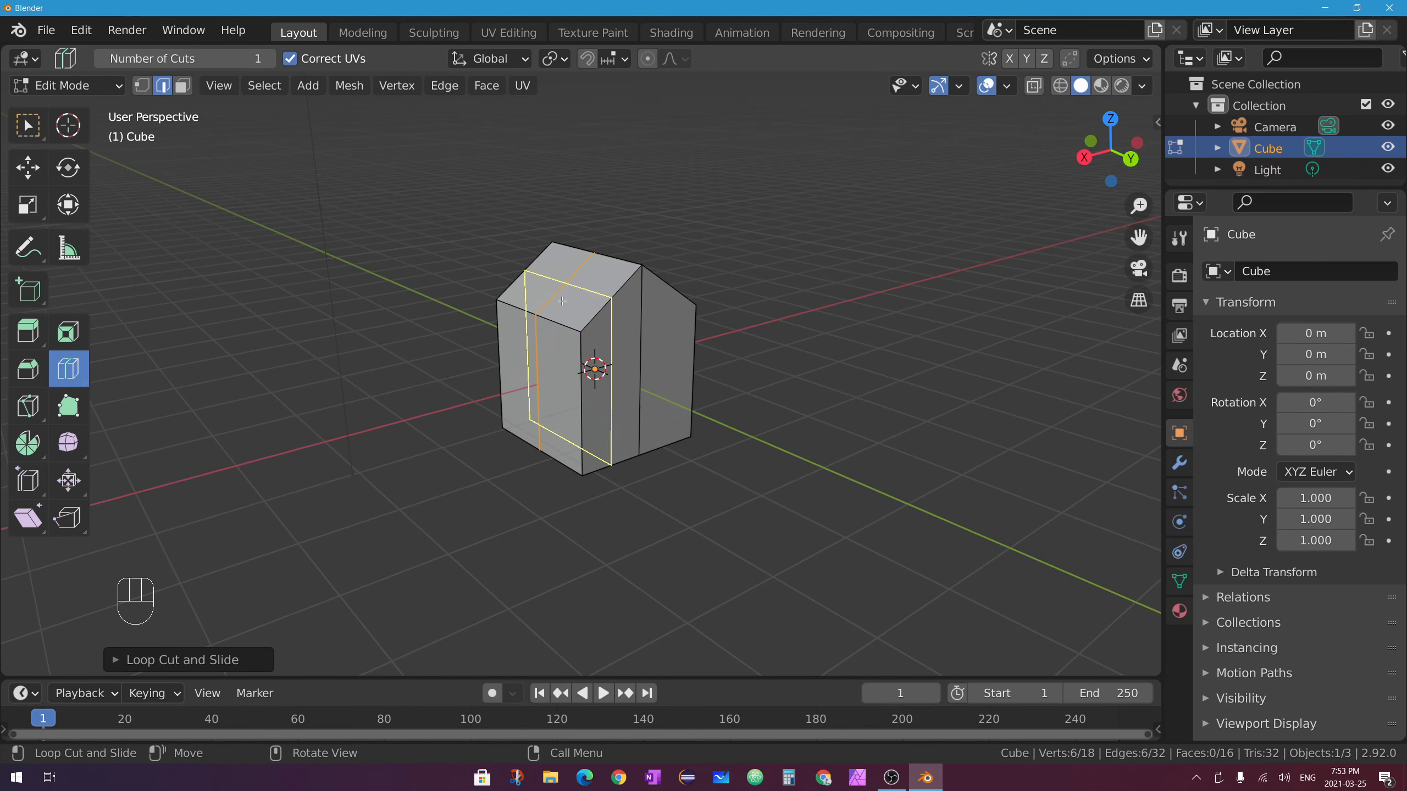
pyautogui.moveTo(565, 303); pyautogui.dragTo(573, 324, button='middle')
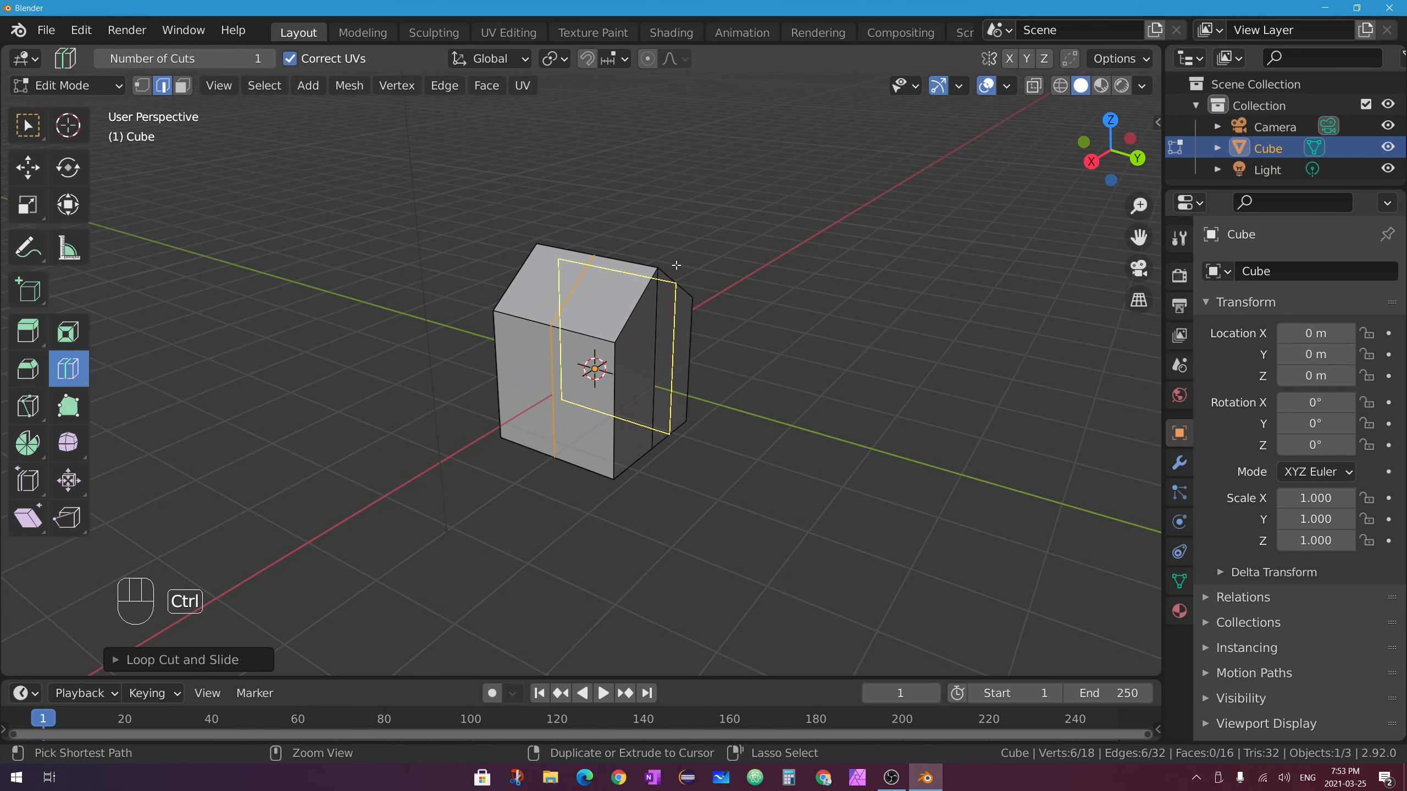
pyautogui.hotkey('ctrl', 'z')
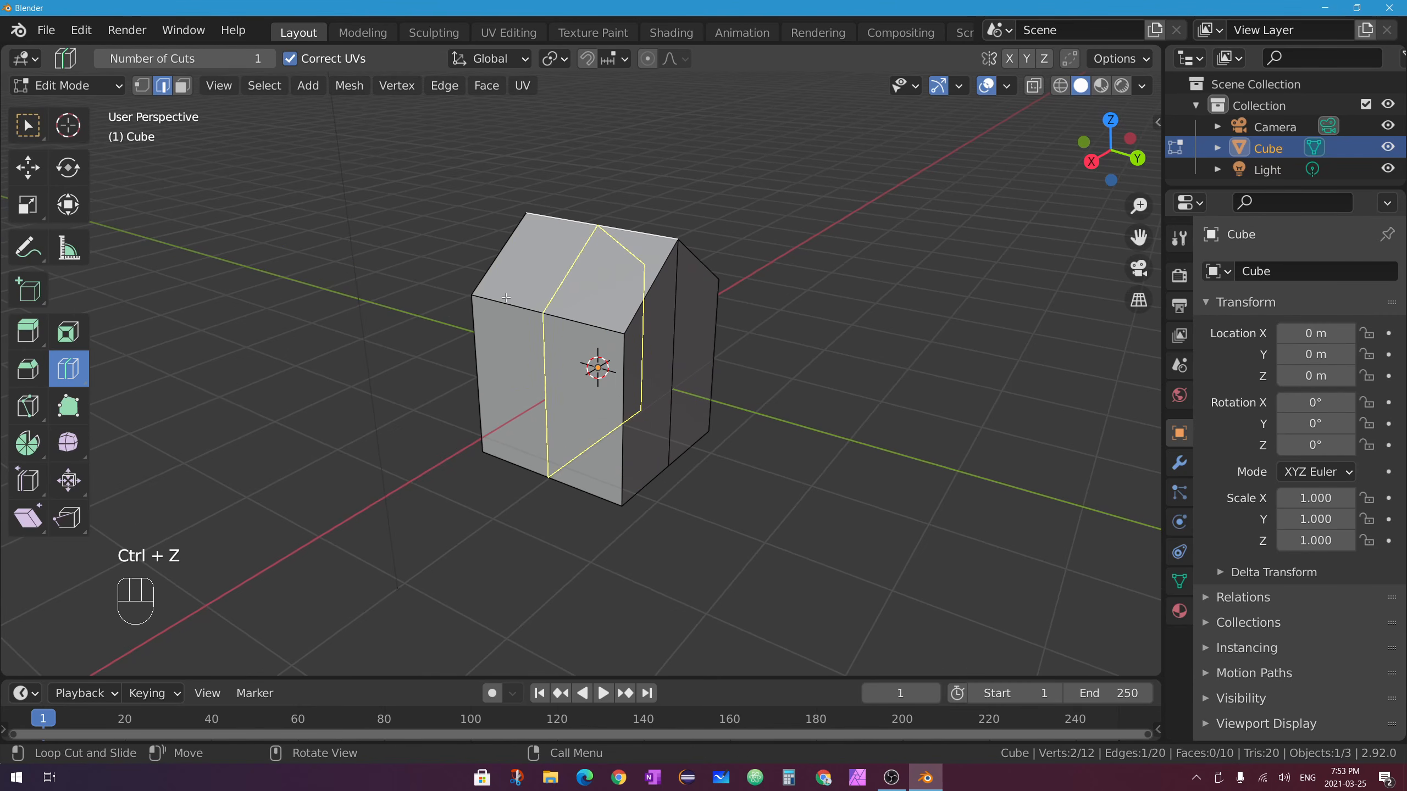
pyautogui.moveTo(547, 314); pyautogui.dragTo(592, 315)
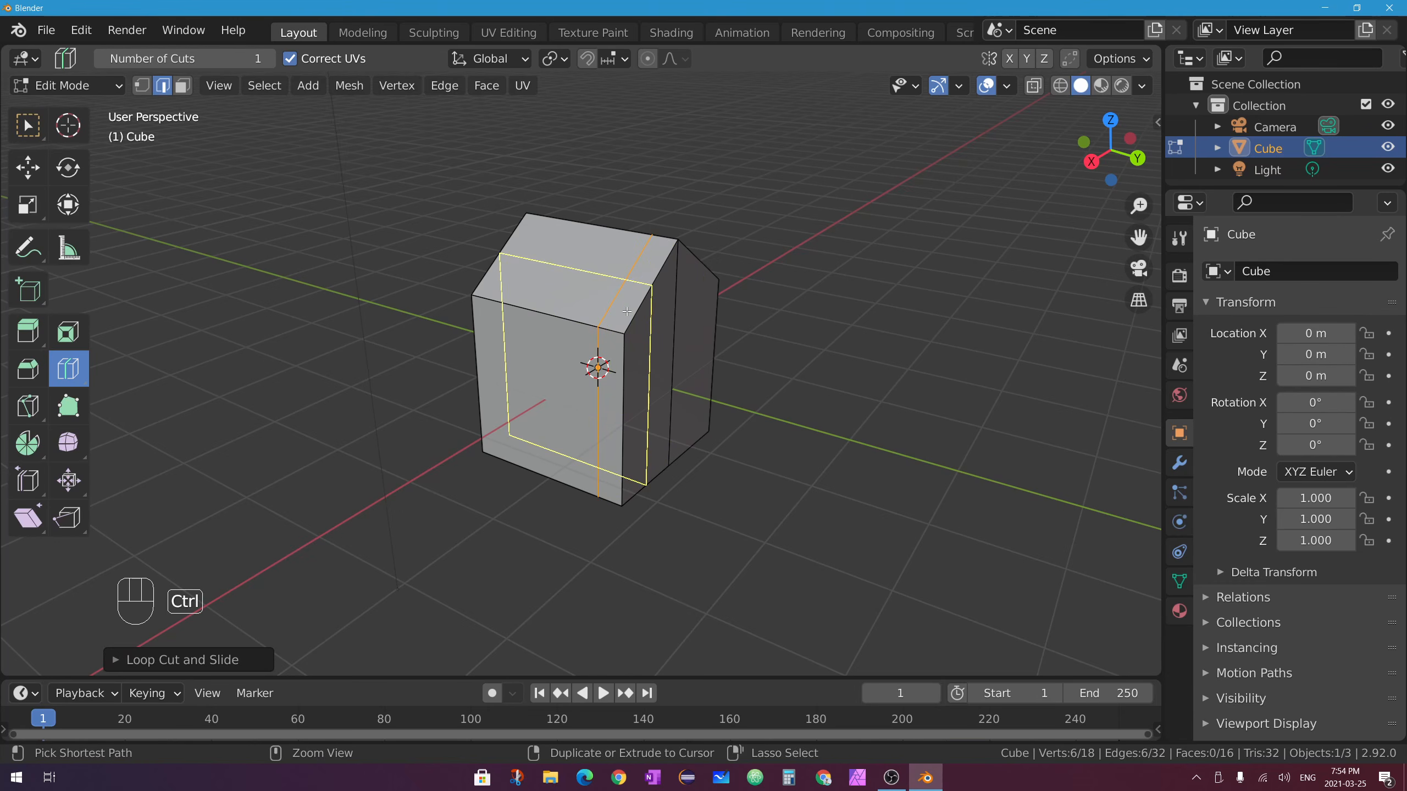
pyautogui.hotkey('ctrl', 'z')
pyautogui.moveTo(540, 312); pyautogui.dragTo(588, 319)
pyautogui.moveTo(509, 295); pyautogui.dragTo(561, 310)
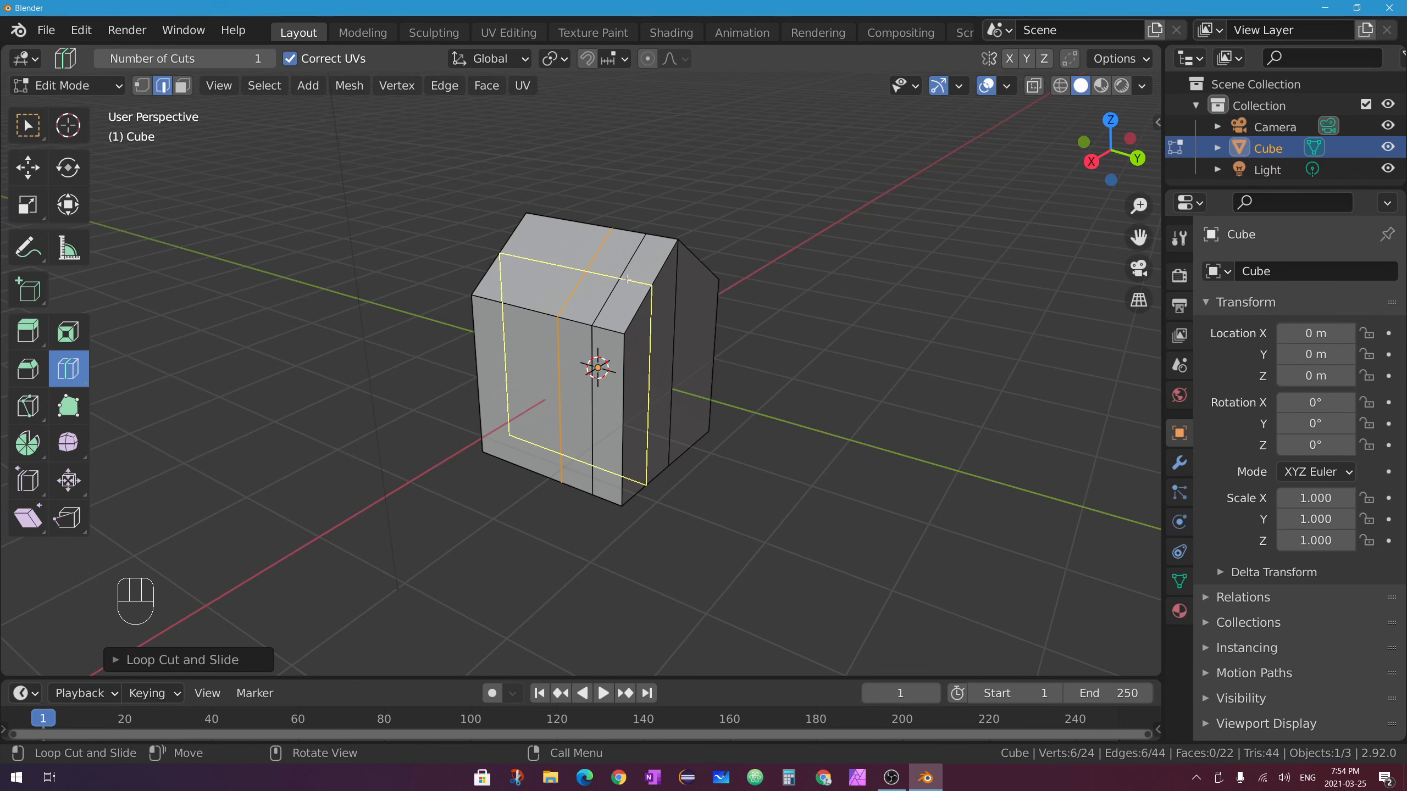
pyautogui.moveTo(627, 279)
pyautogui.mouseDown()
pyautogui.moveTo(637, 262)
pyautogui.moveTo(621, 280)
pyautogui.mouseUp()
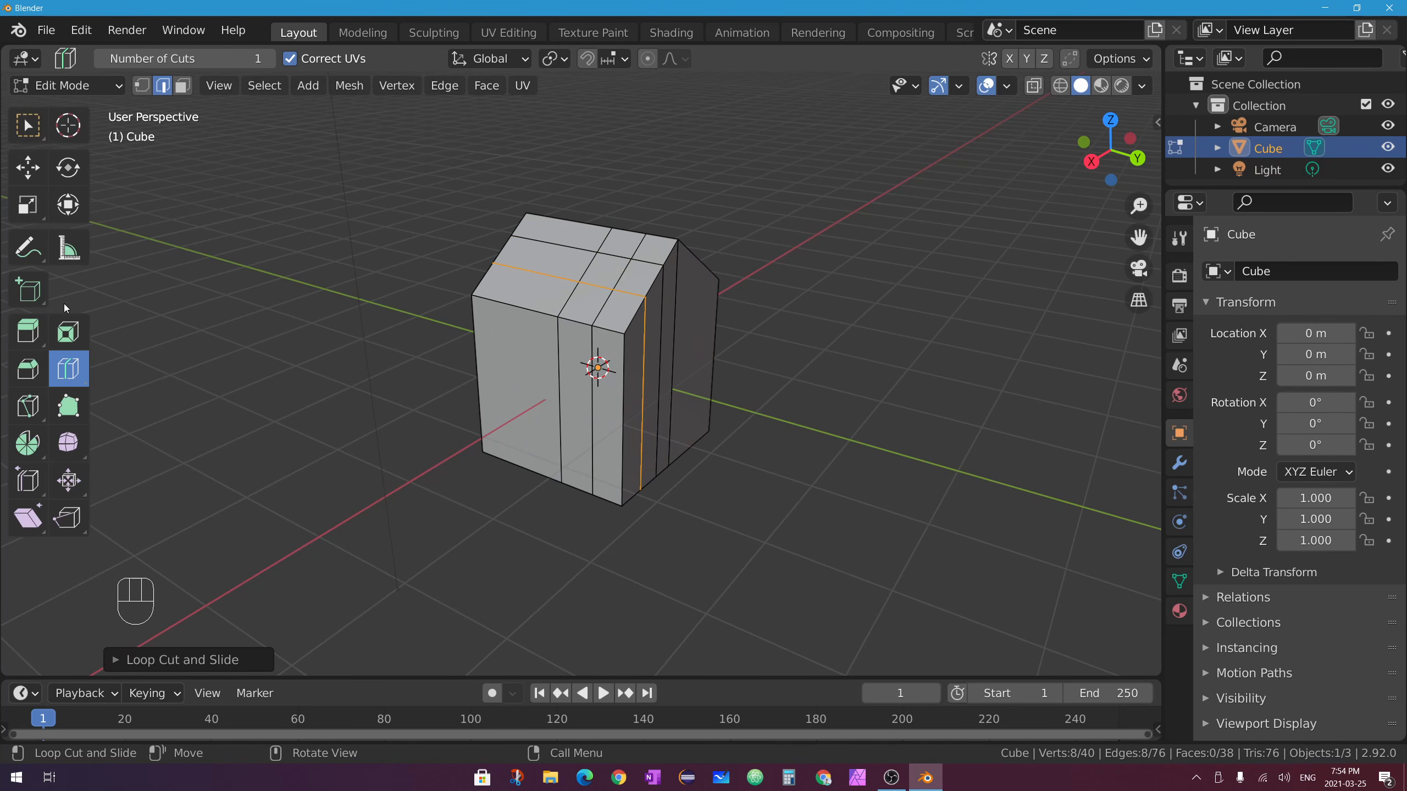
# In Face select, extrude the small top-centre face upward into a chimney-like pillar.
pyautogui.click(30, 333)
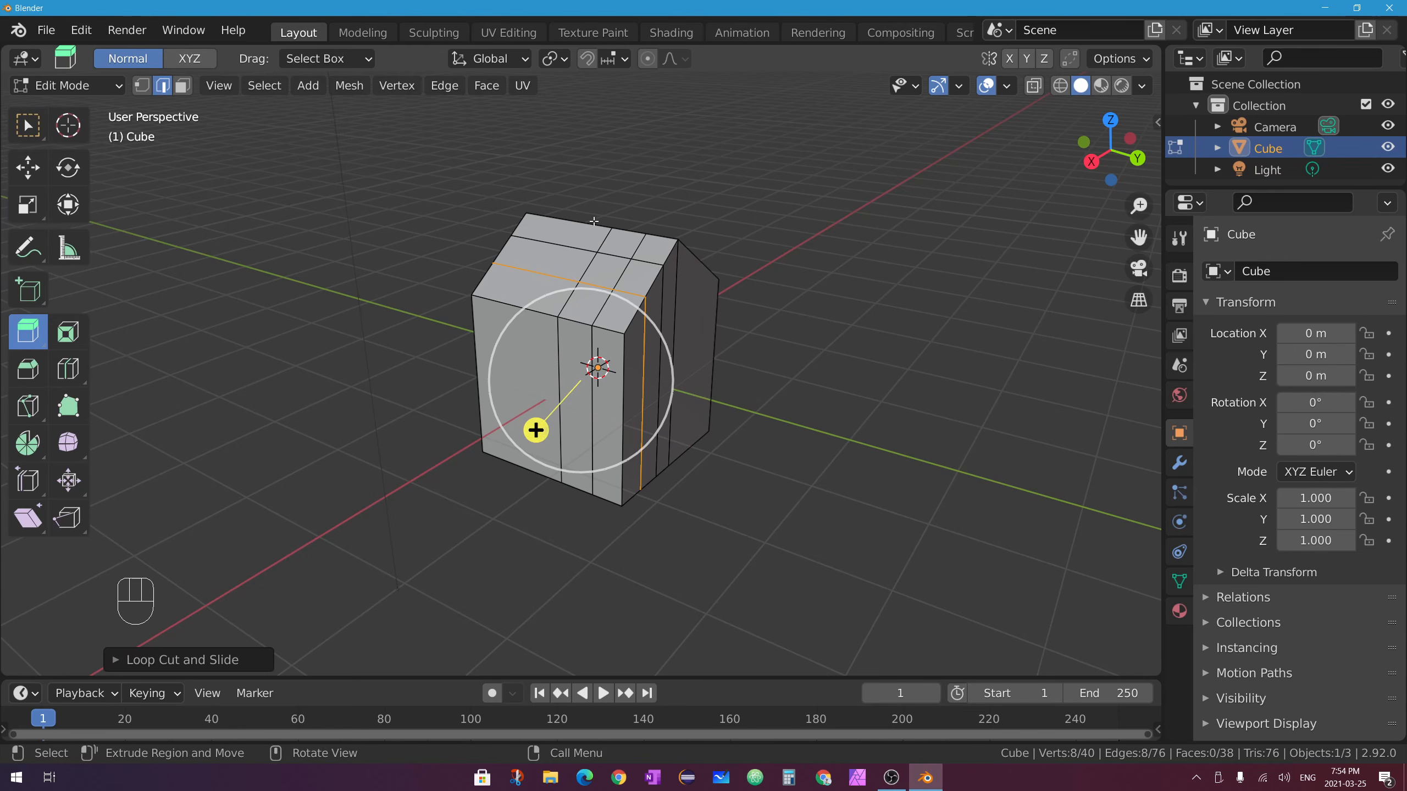
pyautogui.click(183, 84)
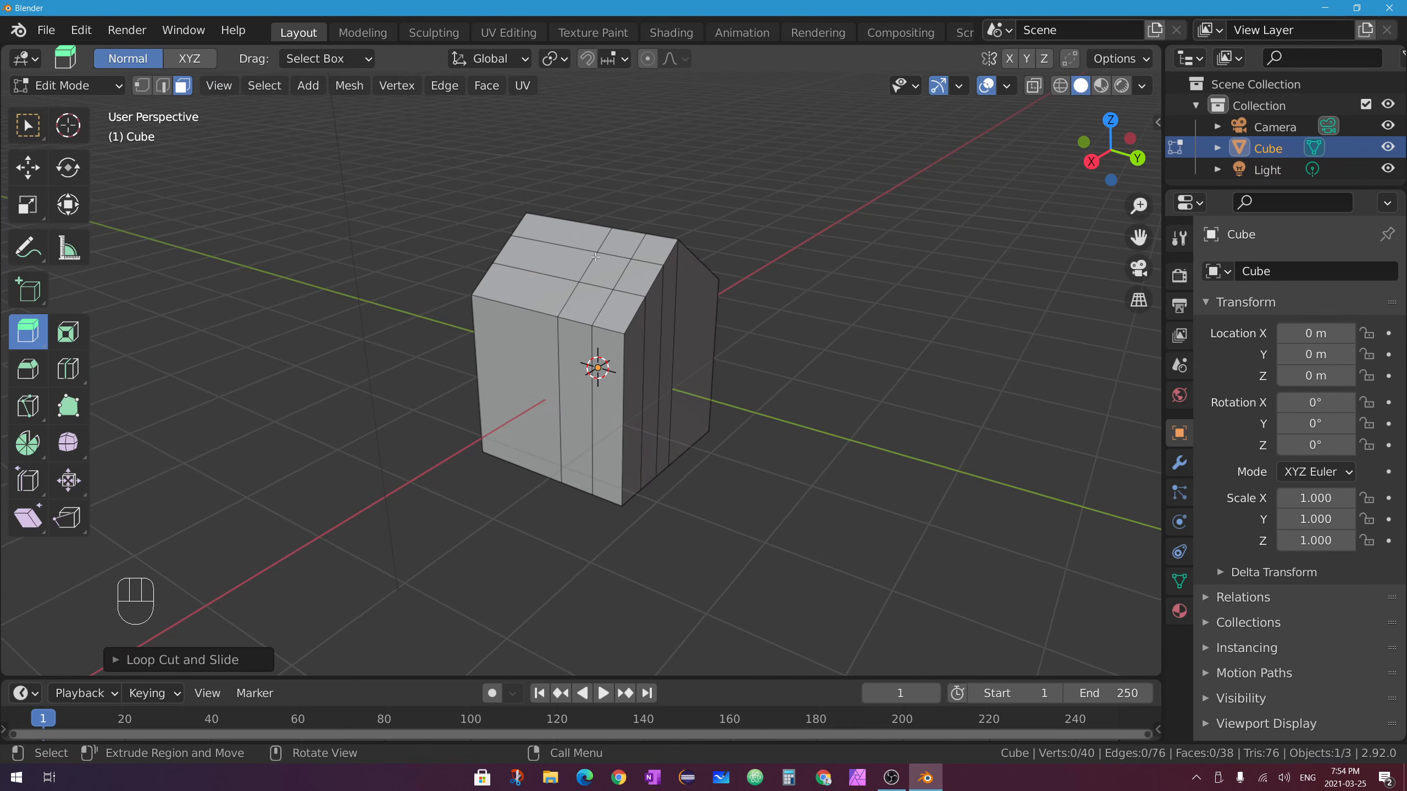
pyautogui.click(610, 271)
pyautogui.keyDown('shift'); pyautogui.moveTo(696, 257); pyautogui.dragTo(576, 324, button='middle'); pyautogui.keyUp('shift')
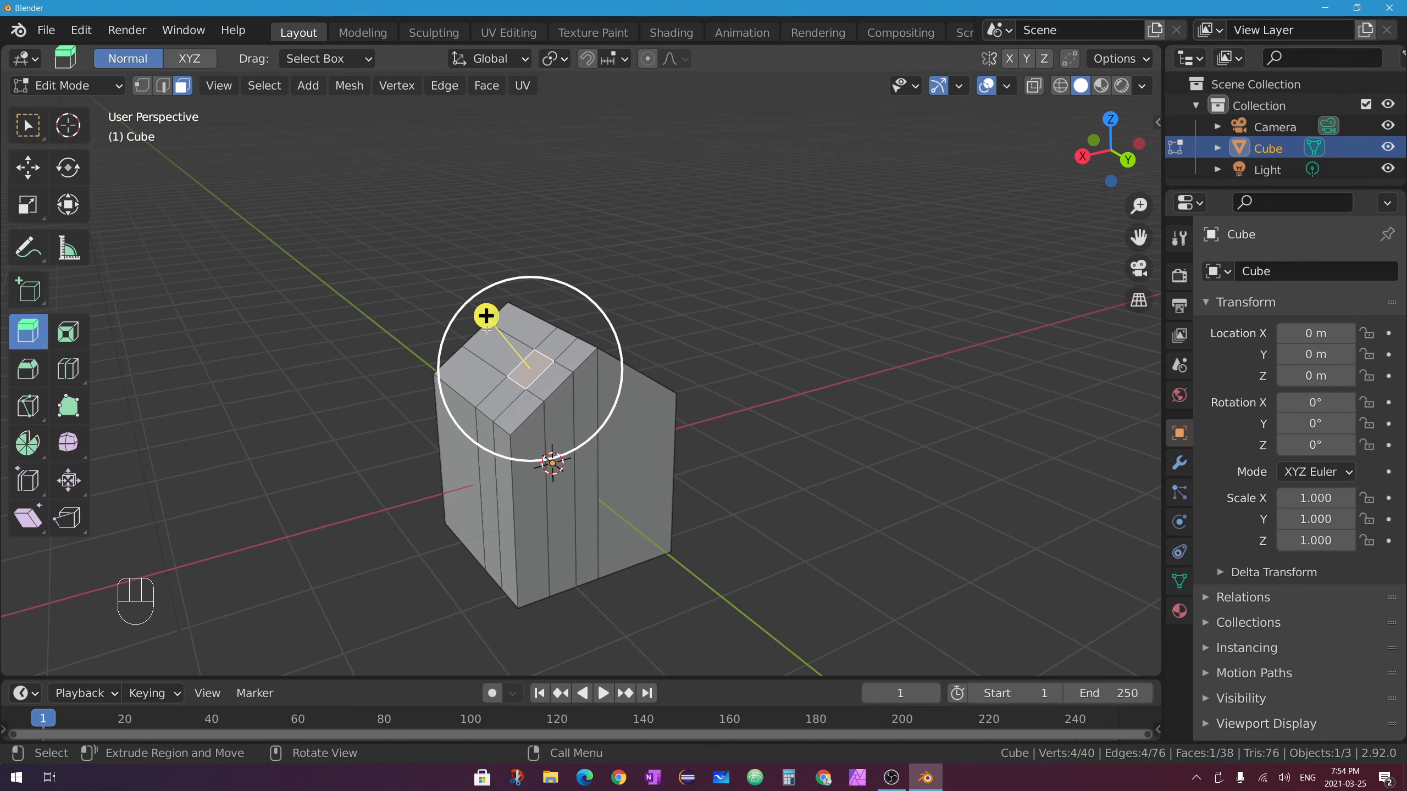
pyautogui.moveTo(483, 312)
pyautogui.mouseDown()
pyautogui.moveTo(513, 275)
pyautogui.moveTo(519, 344)
pyautogui.moveTo(522, 326)
pyautogui.moveTo(497, 308)
pyautogui.mouseUp()
pyautogui.press('z')
pyautogui.press('z')
pyautogui.hotkey('ctrl', 'z')
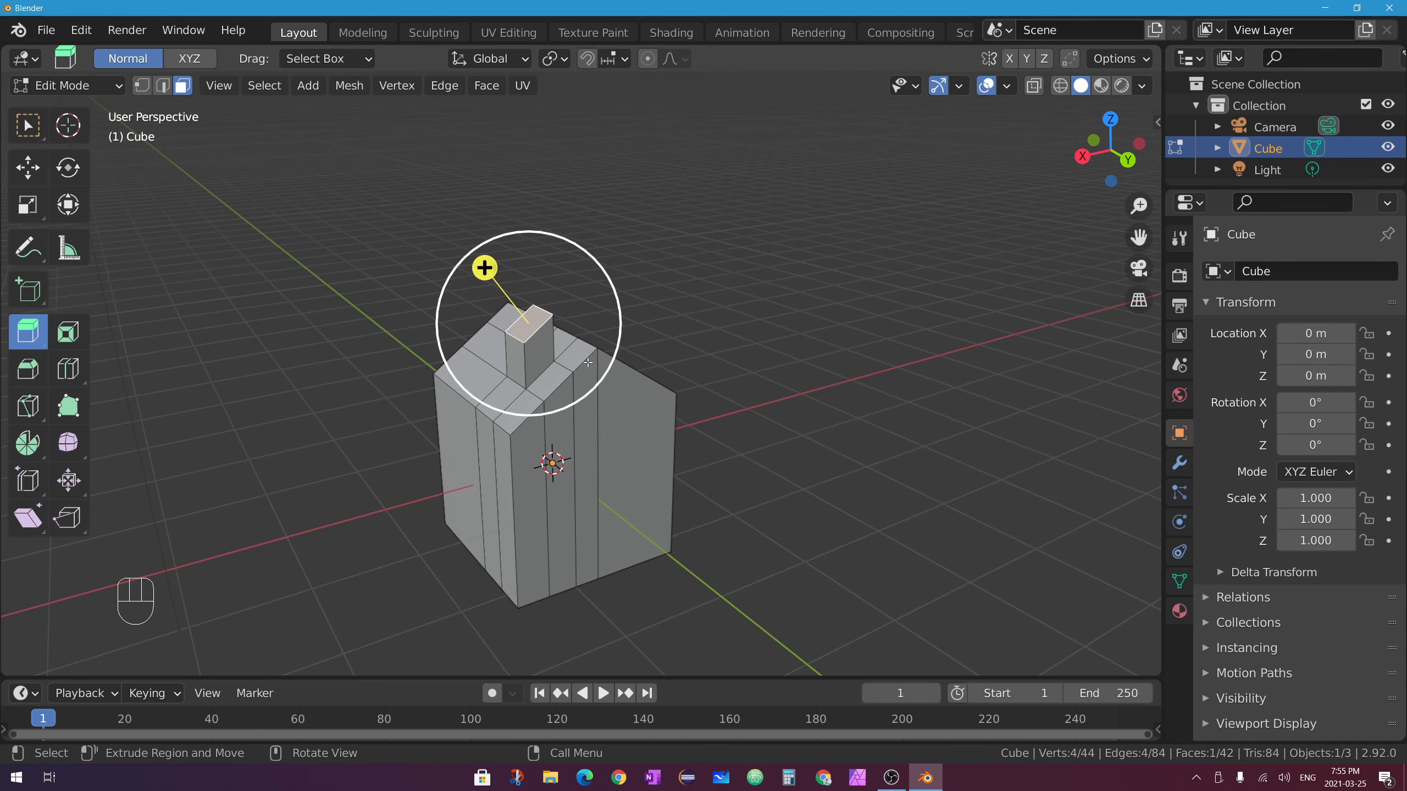
pyautogui.moveTo(559, 347); pyautogui.dragTo(343, 306, button='middle')
pyautogui.scroll(4, 659, 237)
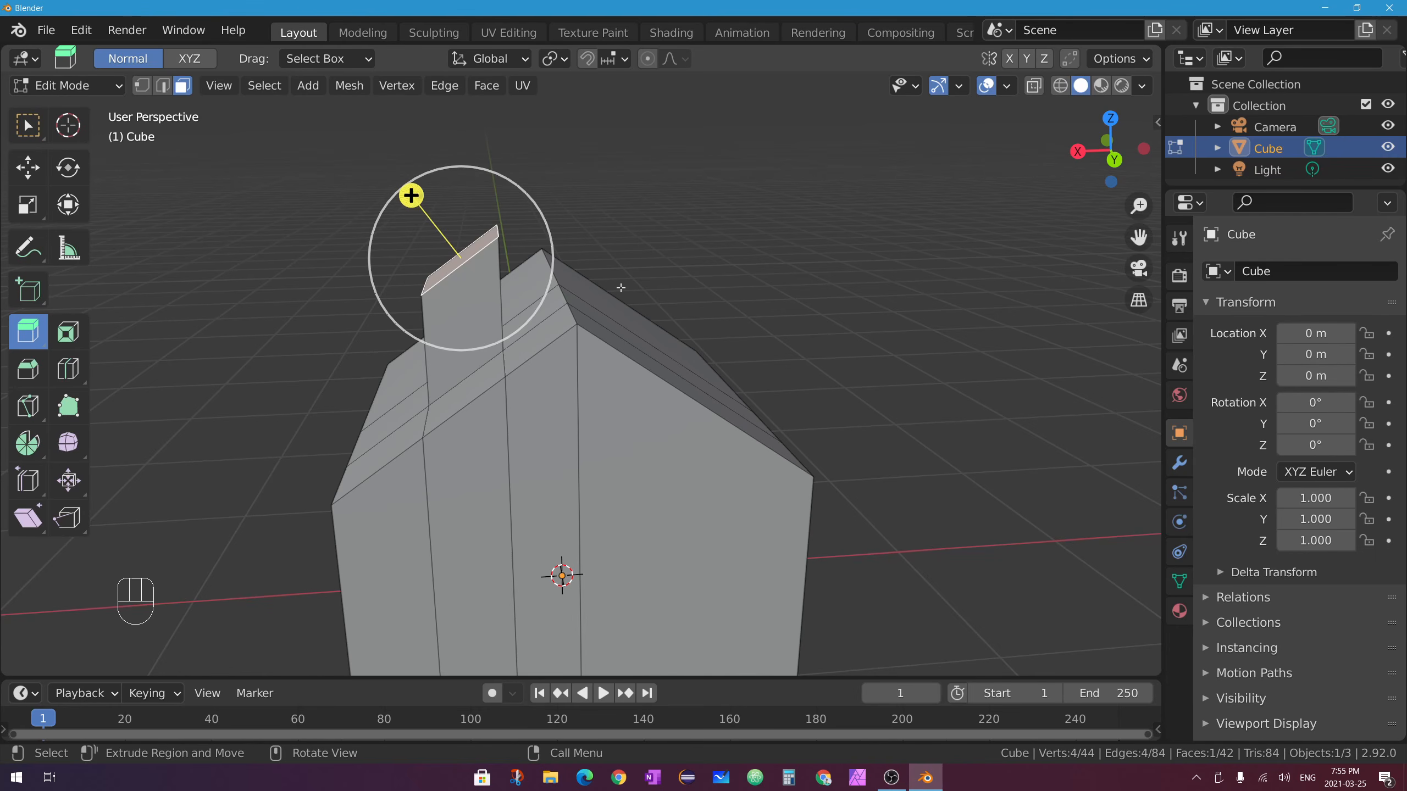
# Scale the pillar's top face to 0 along Z so it sits level, then orbit to check.
pyautogui.press('s')
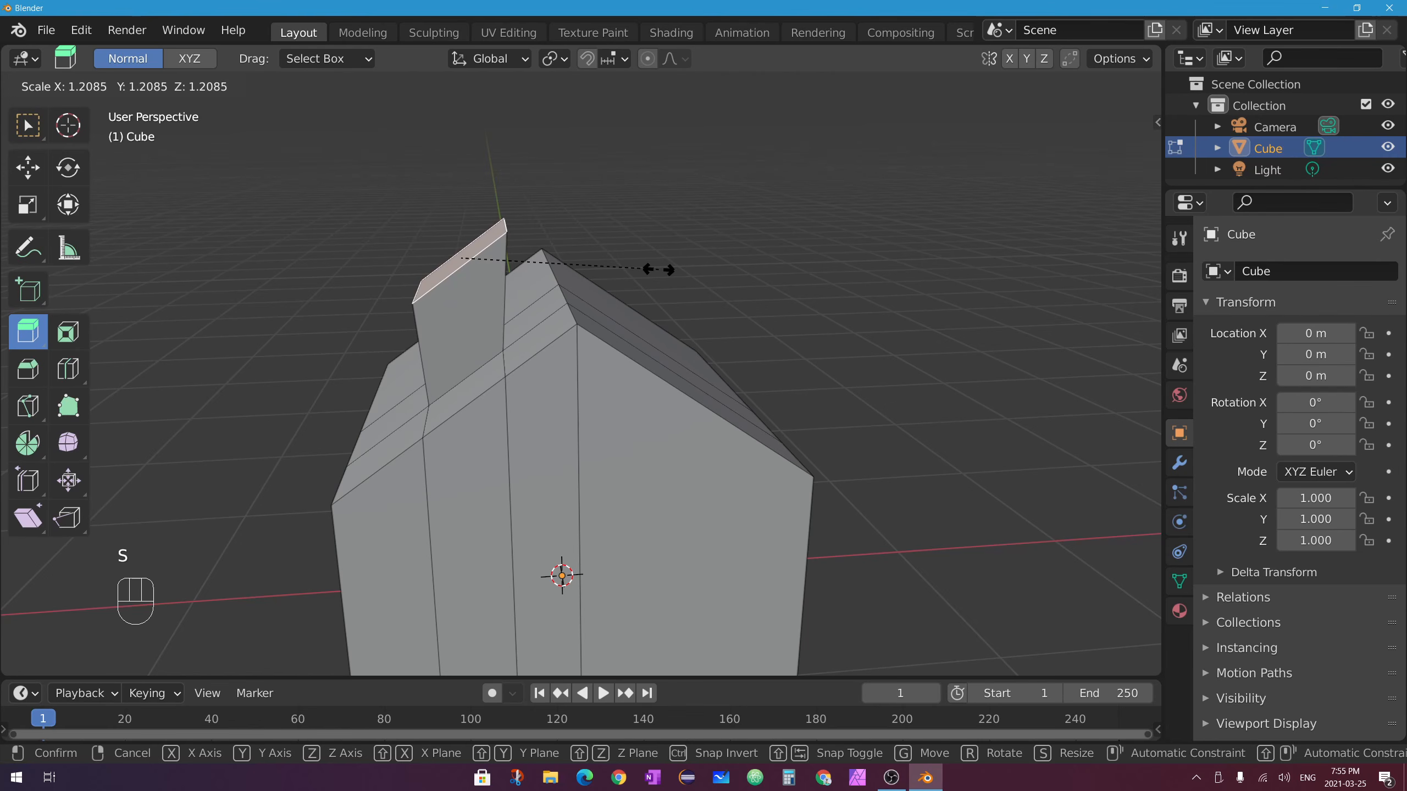
pyautogui.press('z')
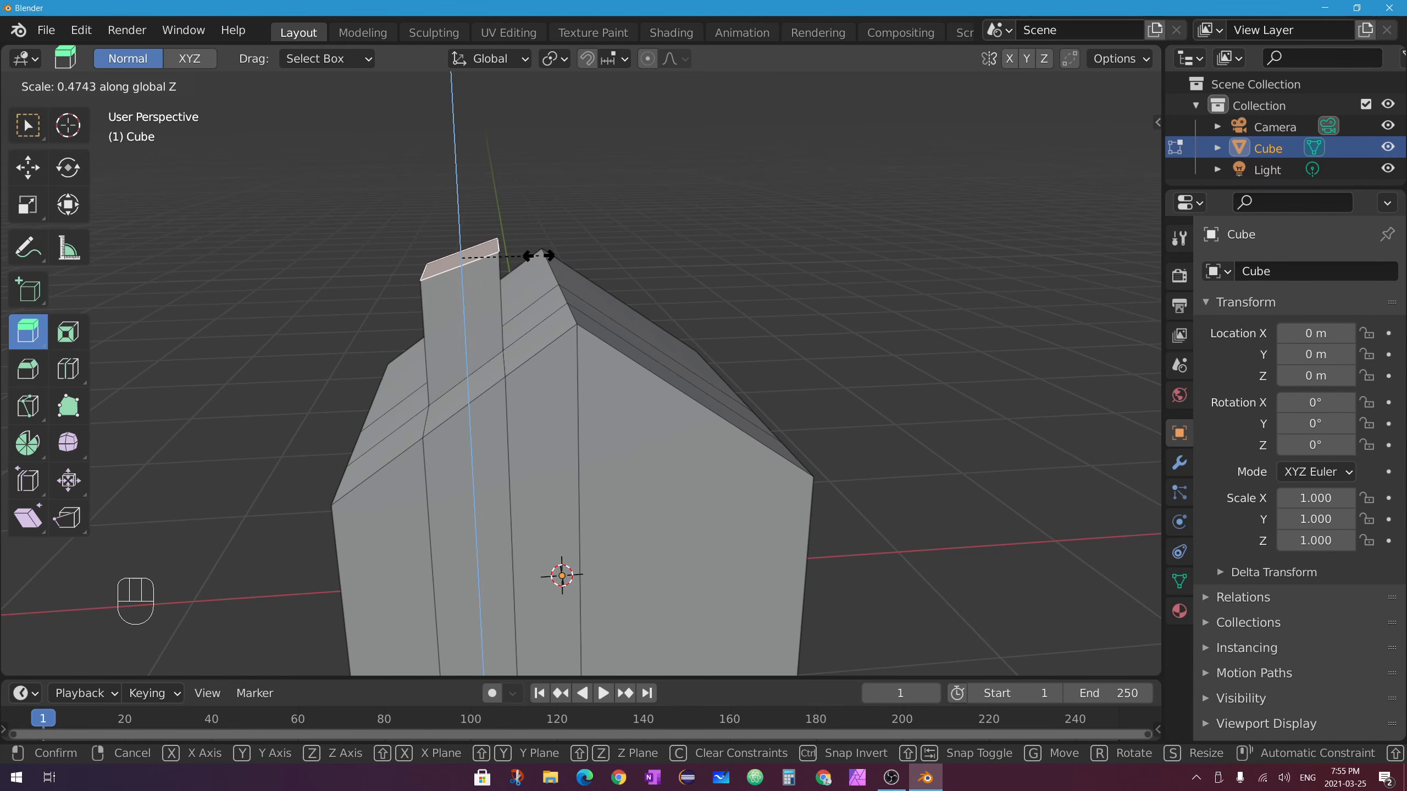
pyautogui.write('0')
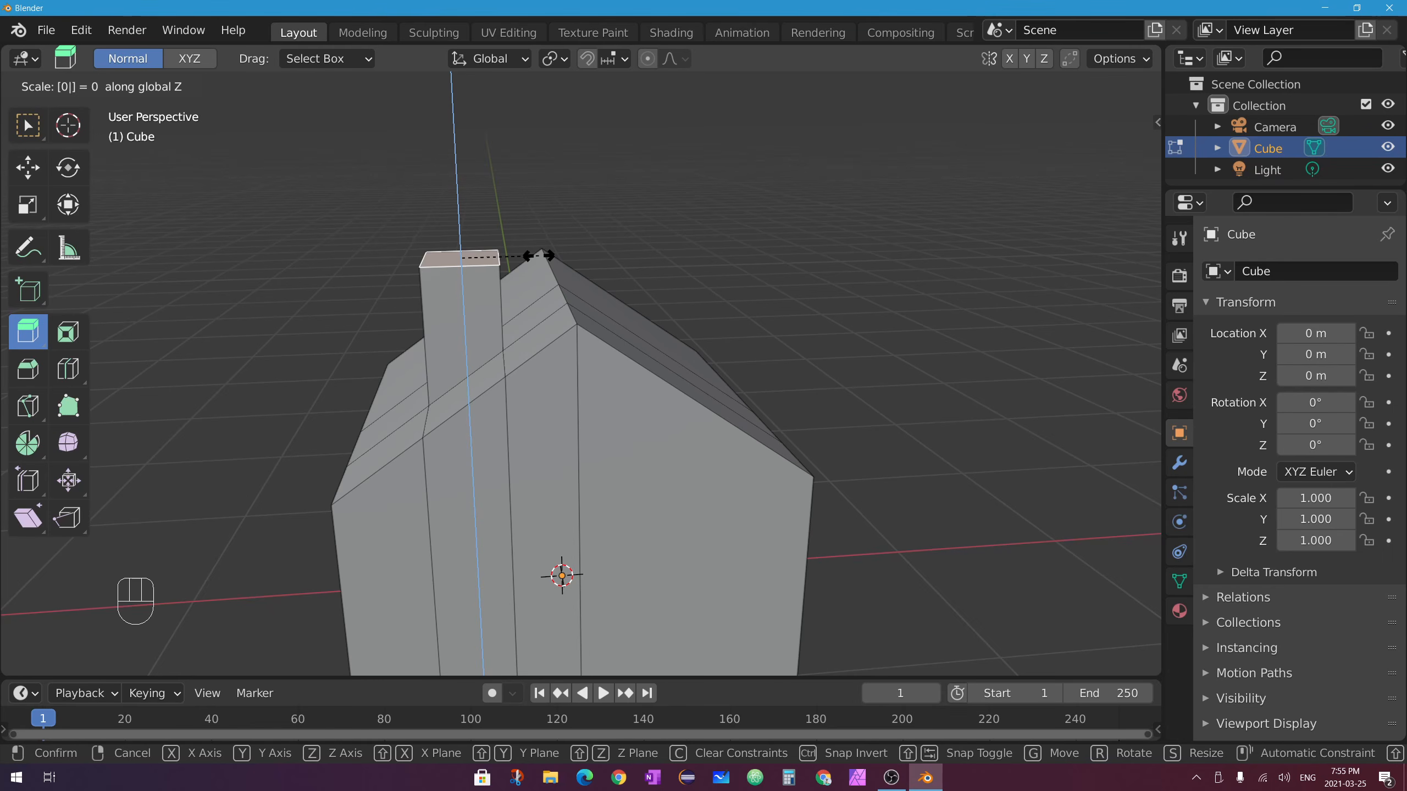
pyautogui.press('Return')
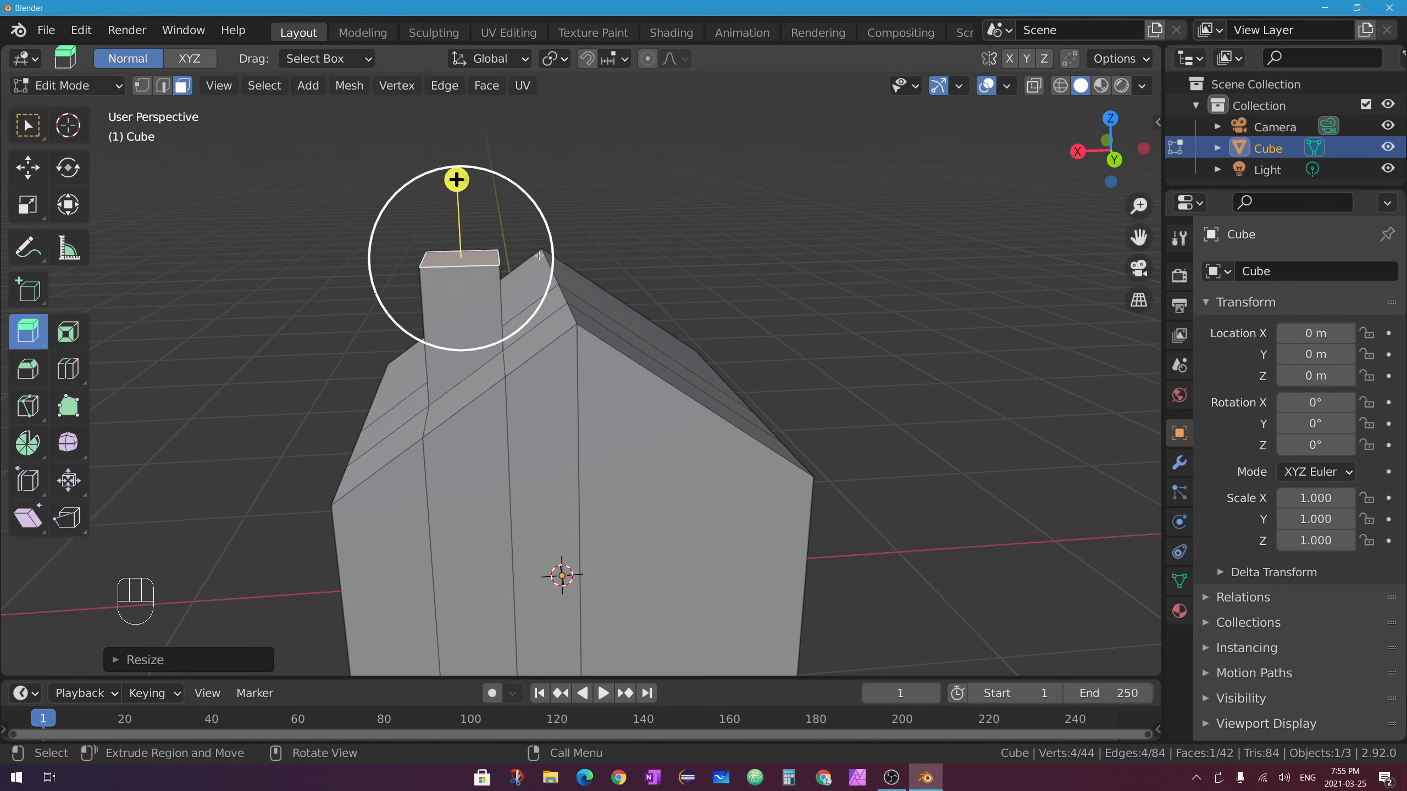
pyautogui.moveTo(540, 256); pyautogui.dragTo(556, 268, button='middle')
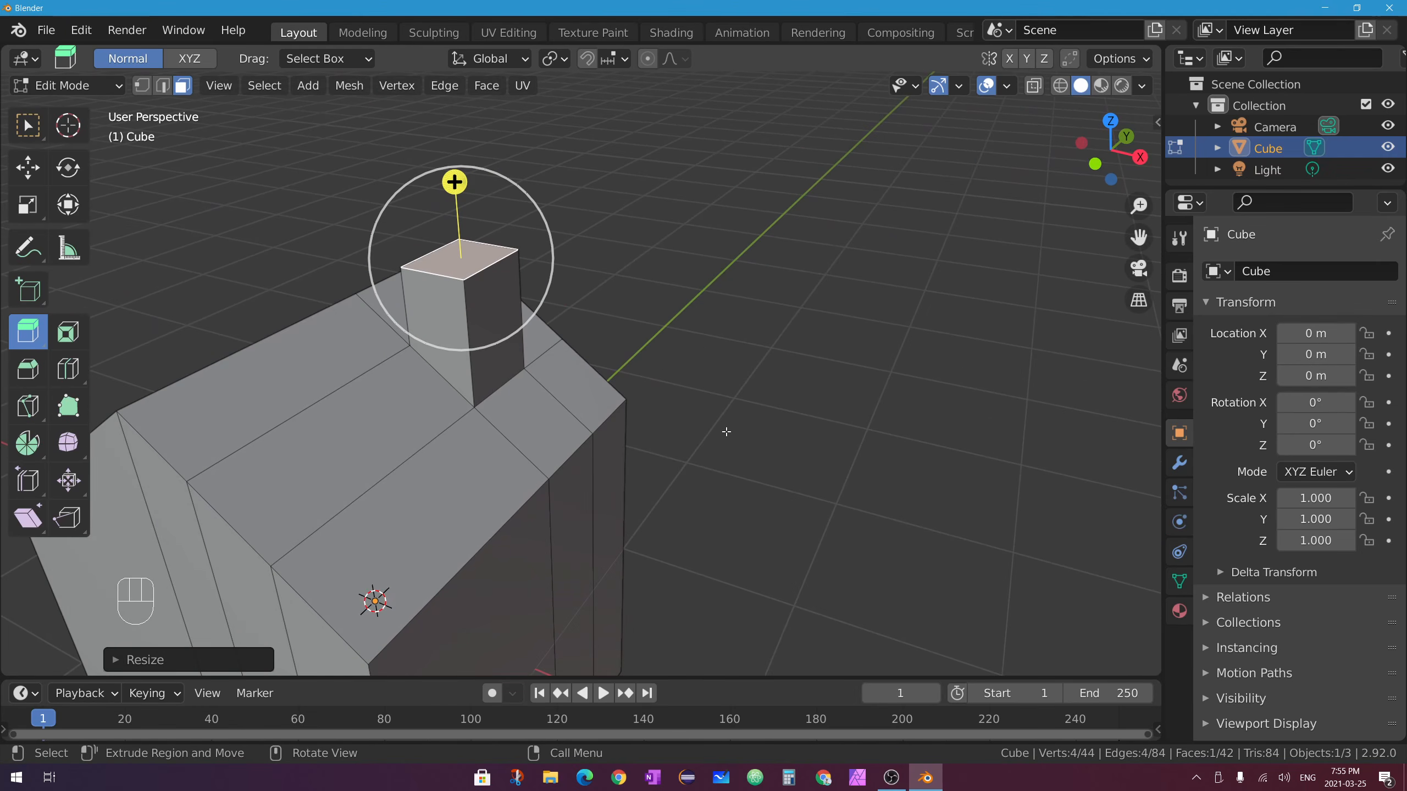
pyautogui.moveTo(726, 432); pyautogui.dragTo(590, 406, button='middle')
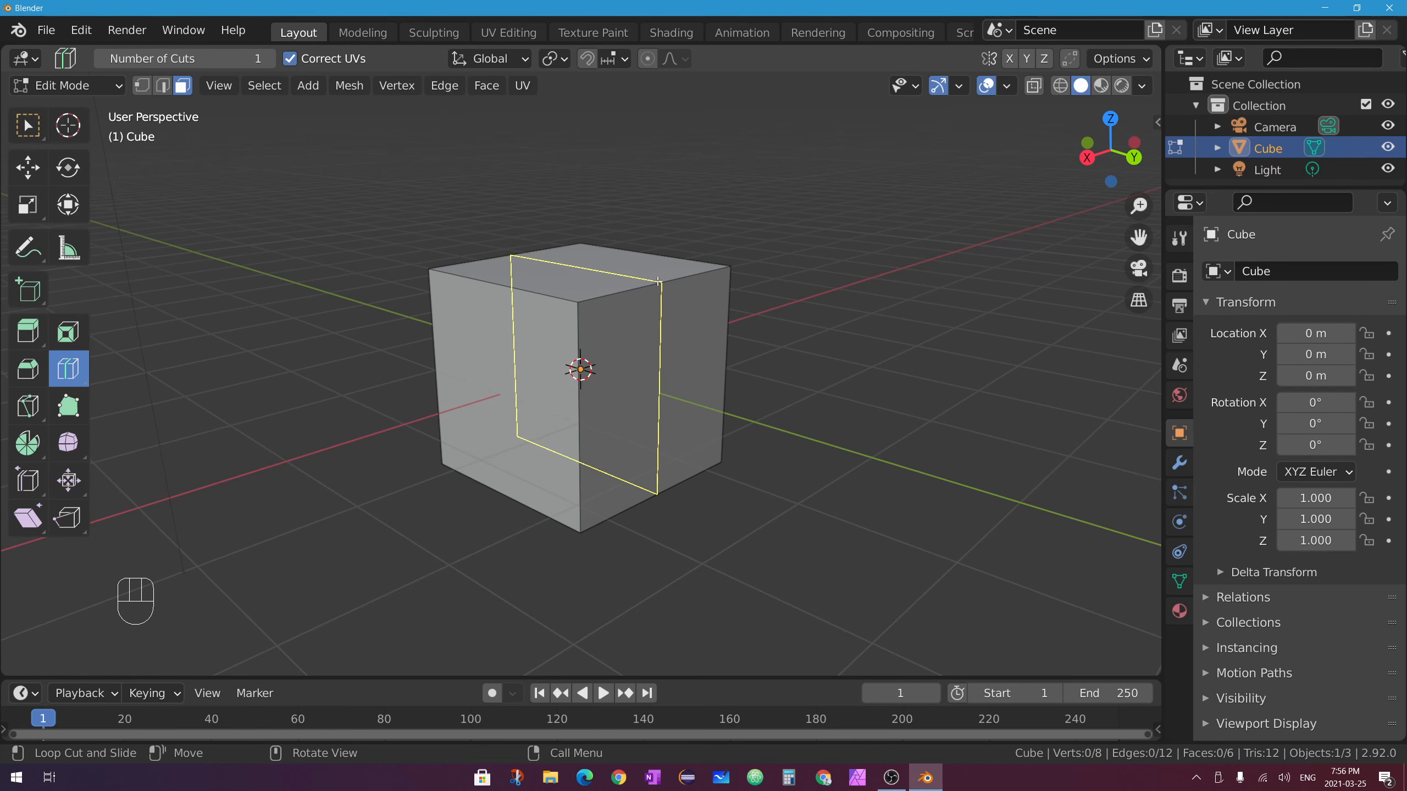
pyautogui.moveTo(657, 281); pyautogui.dragTo(623, 293)
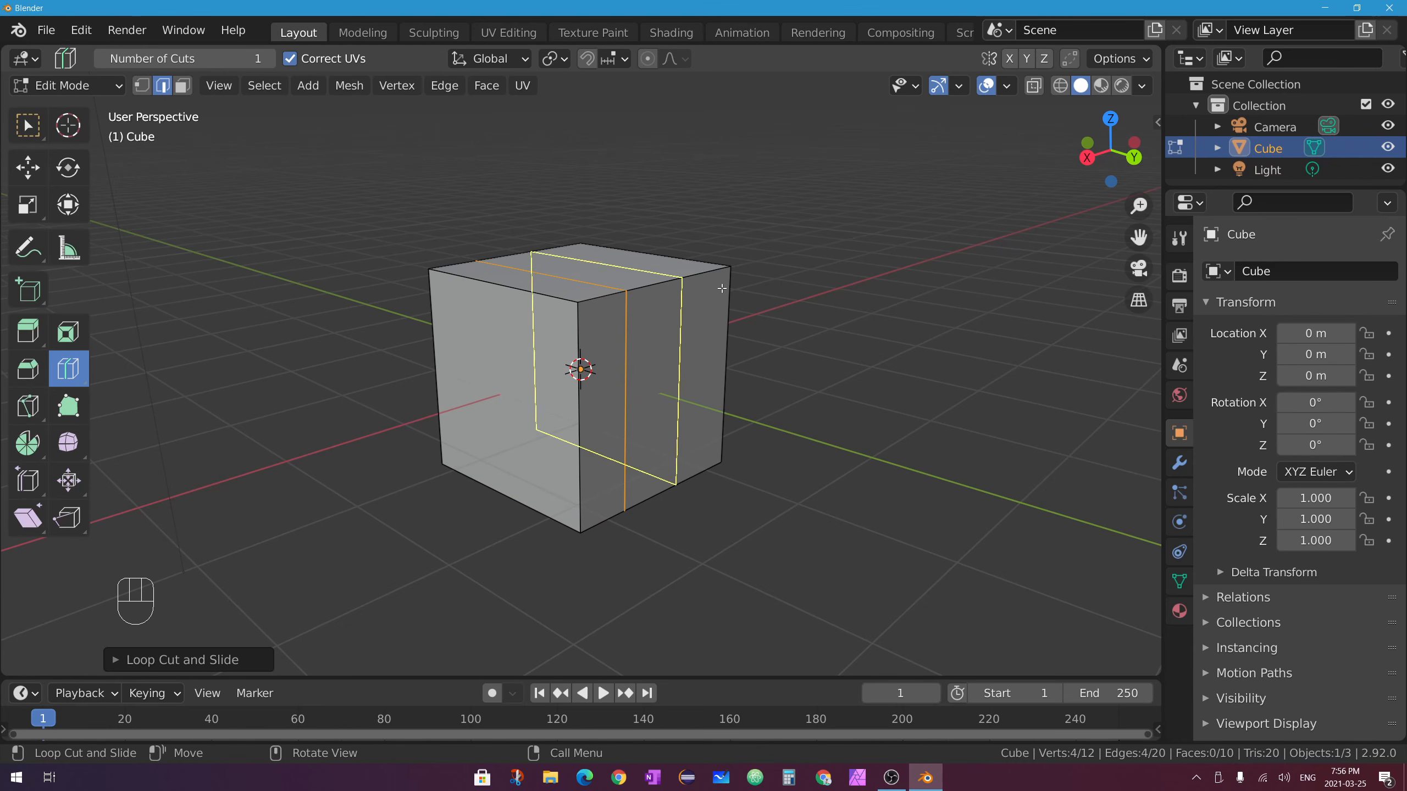
pyautogui.click(175, 664)
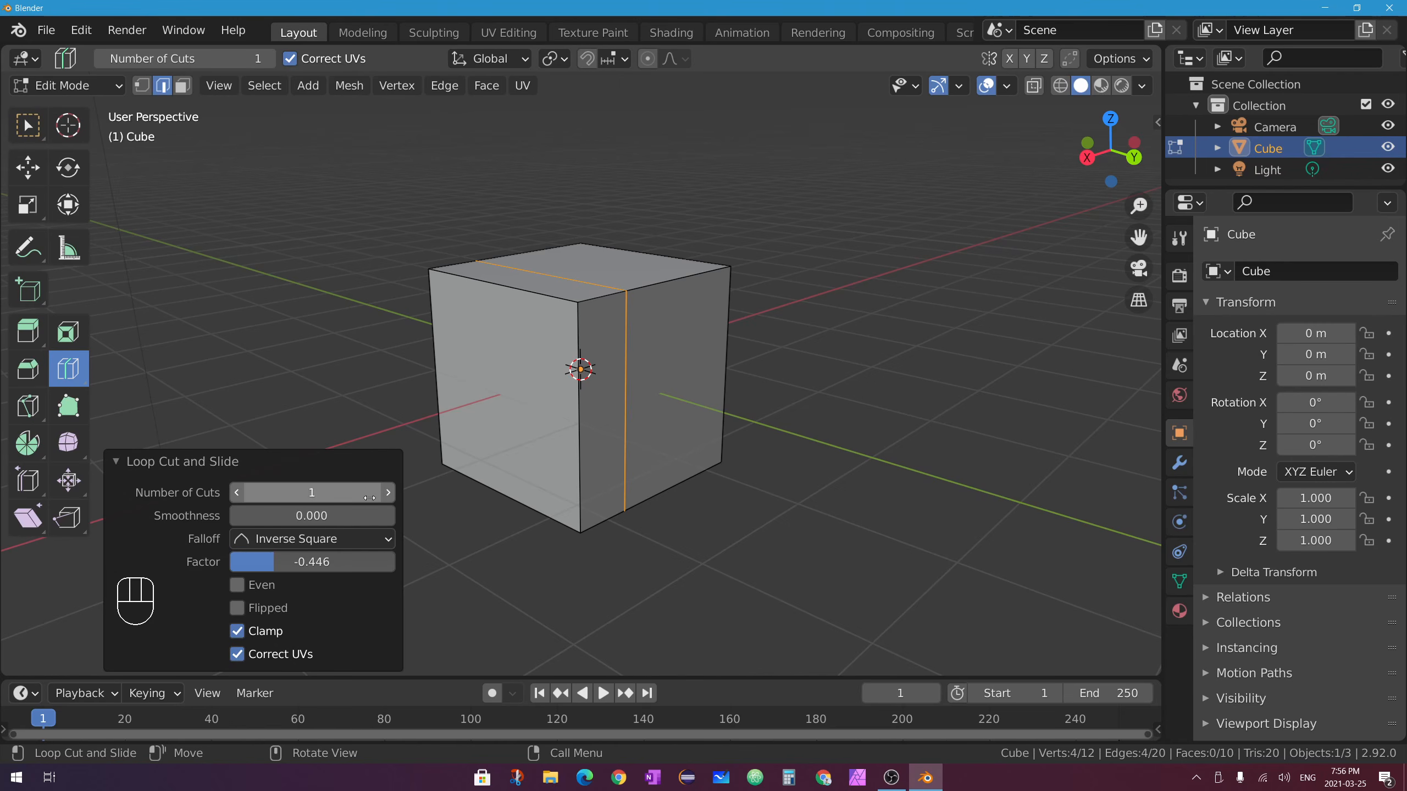
pyautogui.click(388, 492)
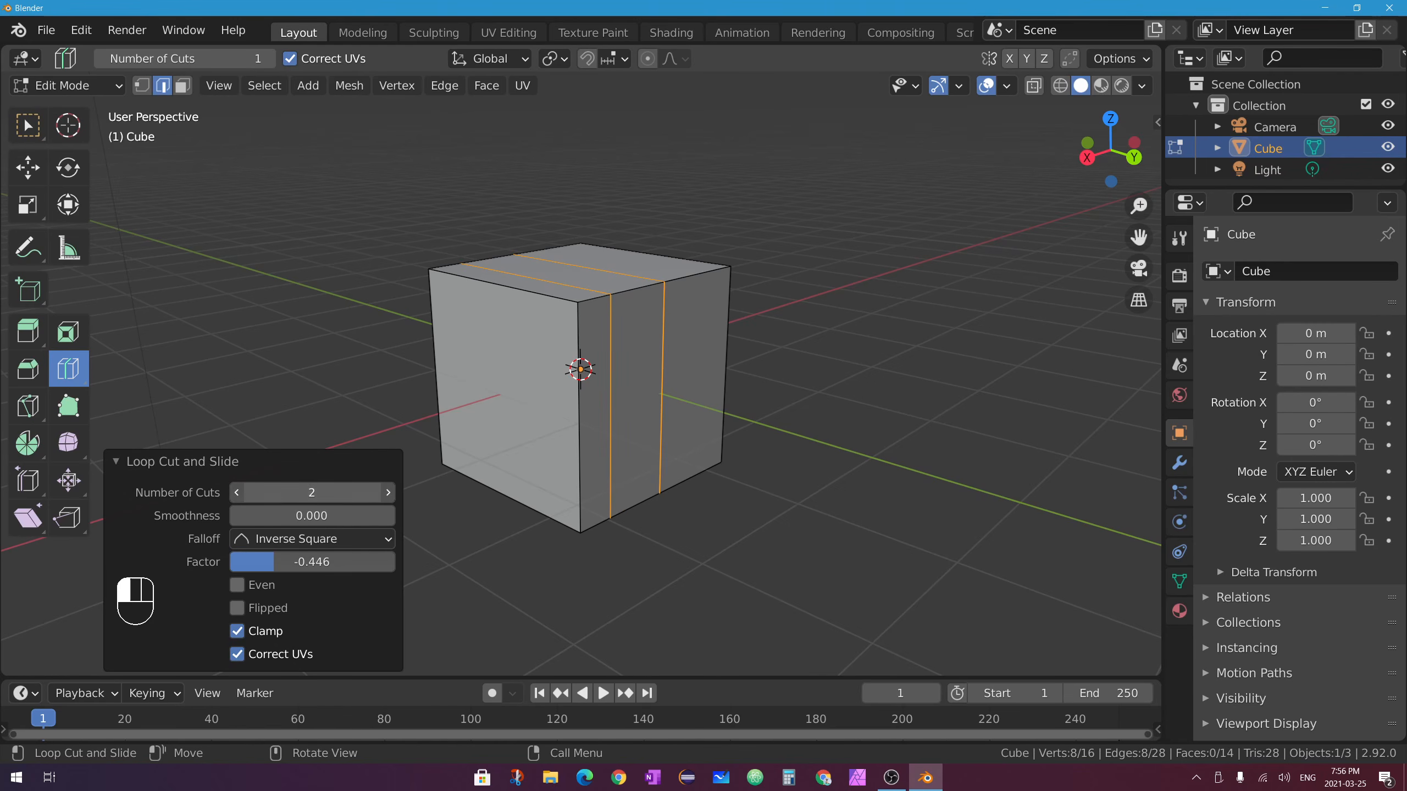
pyautogui.moveTo(313, 492); pyautogui.dragTo(361, 492)
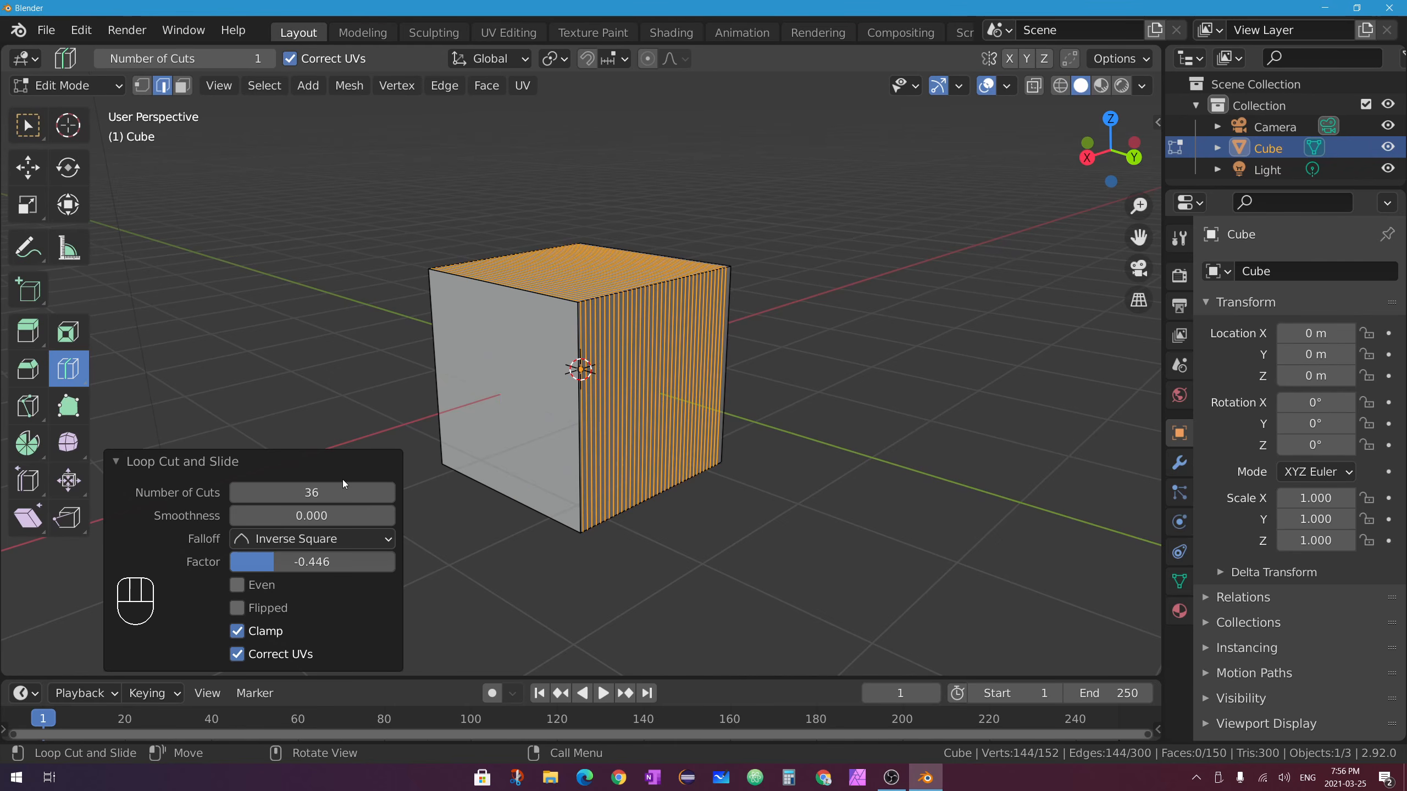
pyautogui.moveTo(343, 493); pyautogui.dragTo(305, 492)
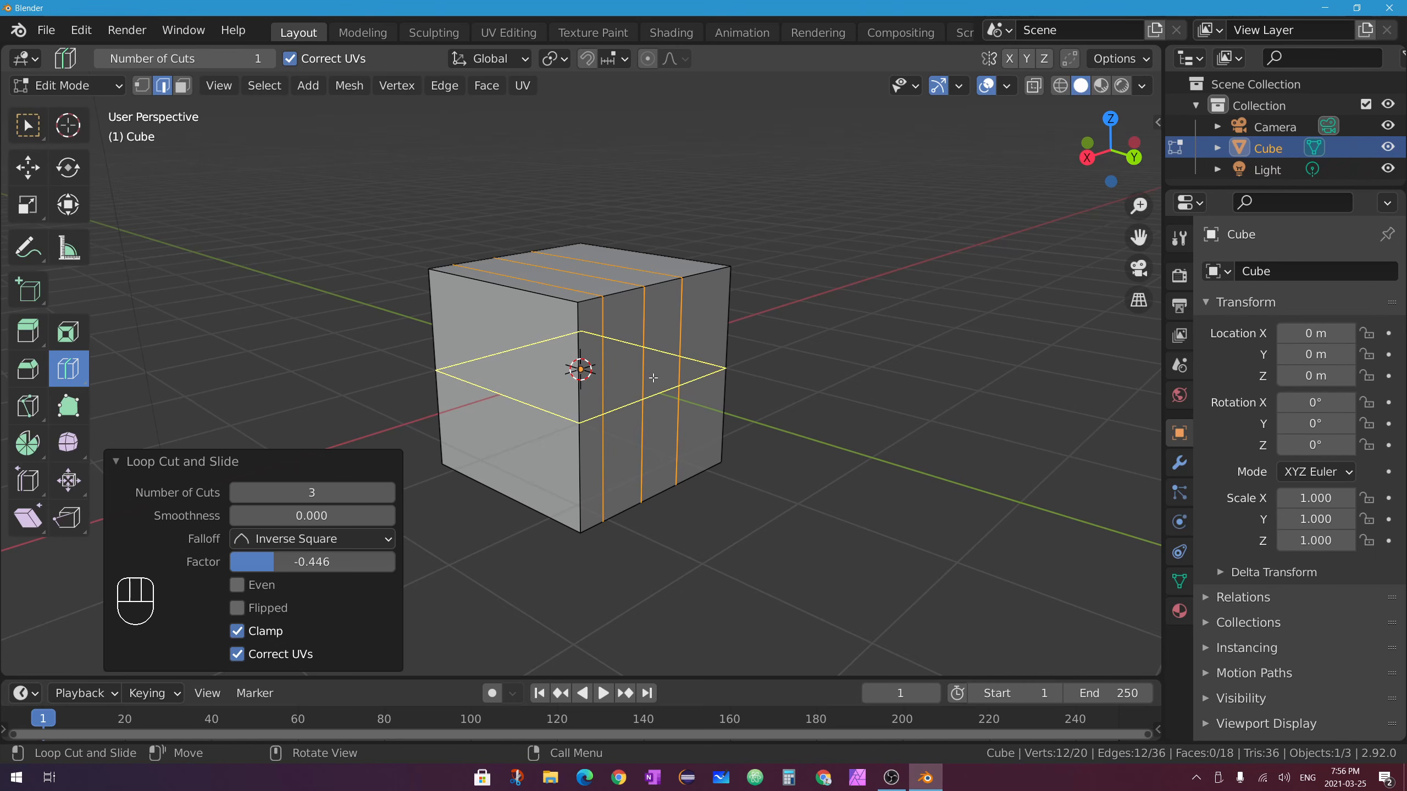
pyautogui.hotkey('ctrl', 'z')
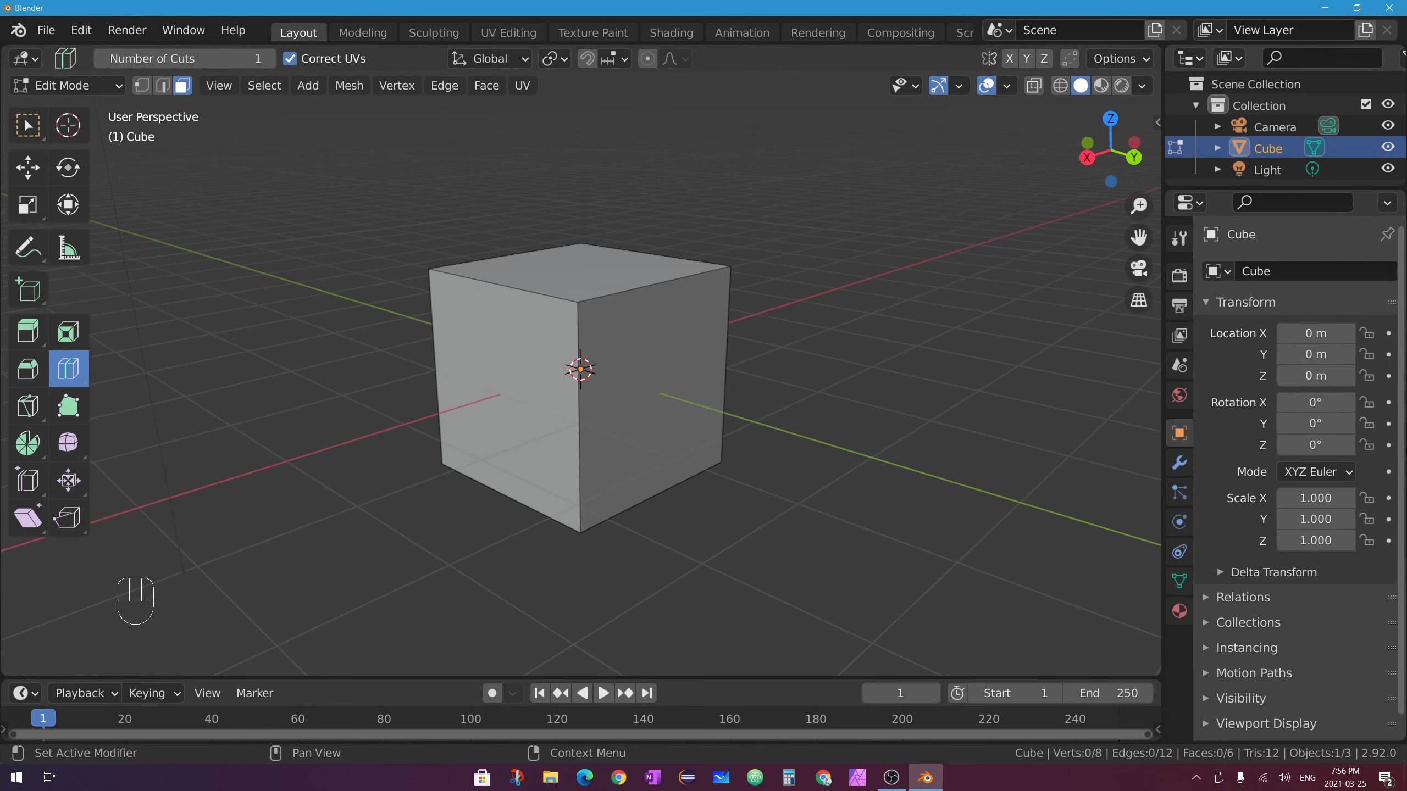
# Set the Loop Cut tool's Number of Cuts to 3 in the Tool settings.
pyautogui.click(1181, 240)
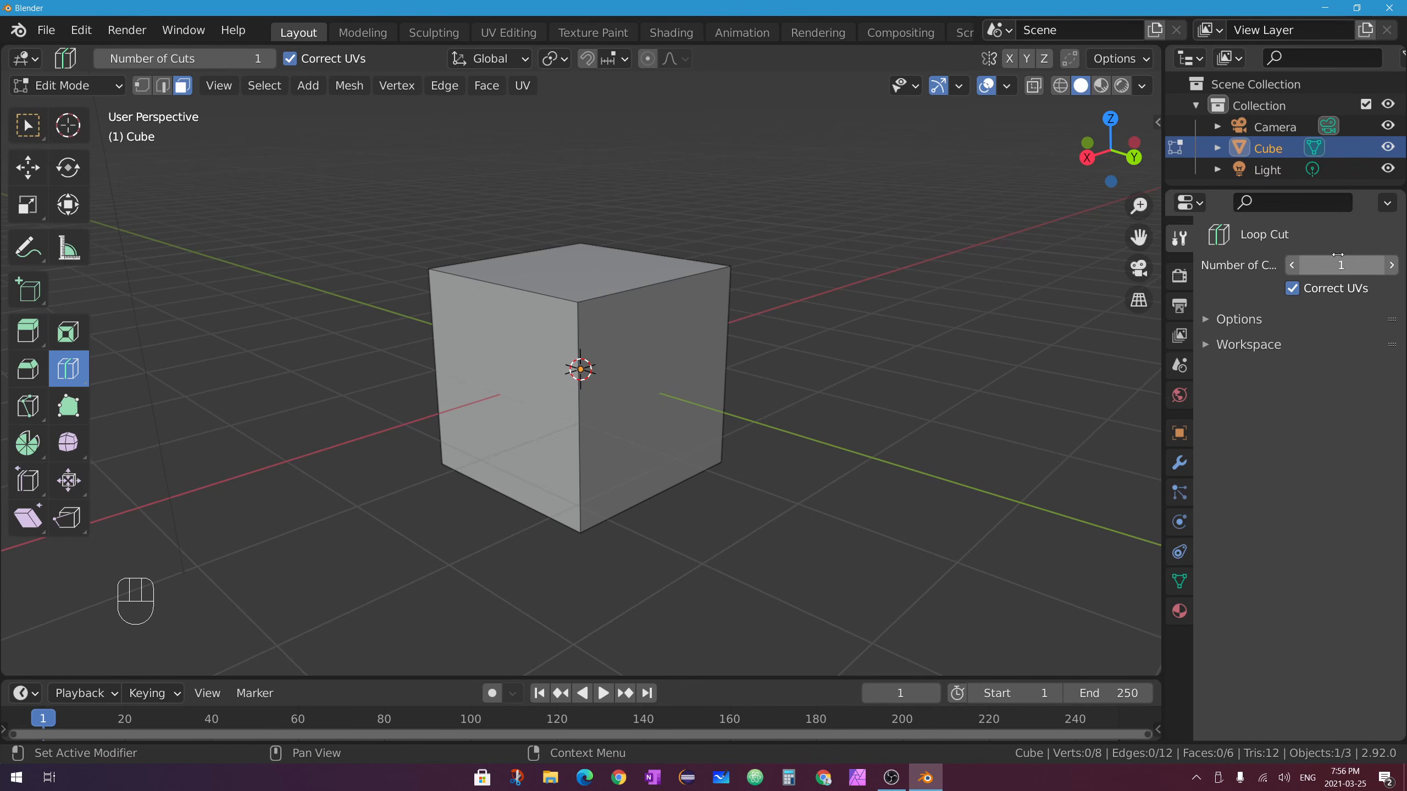
pyautogui.click(1391, 265)
pyautogui.click(1391, 265)
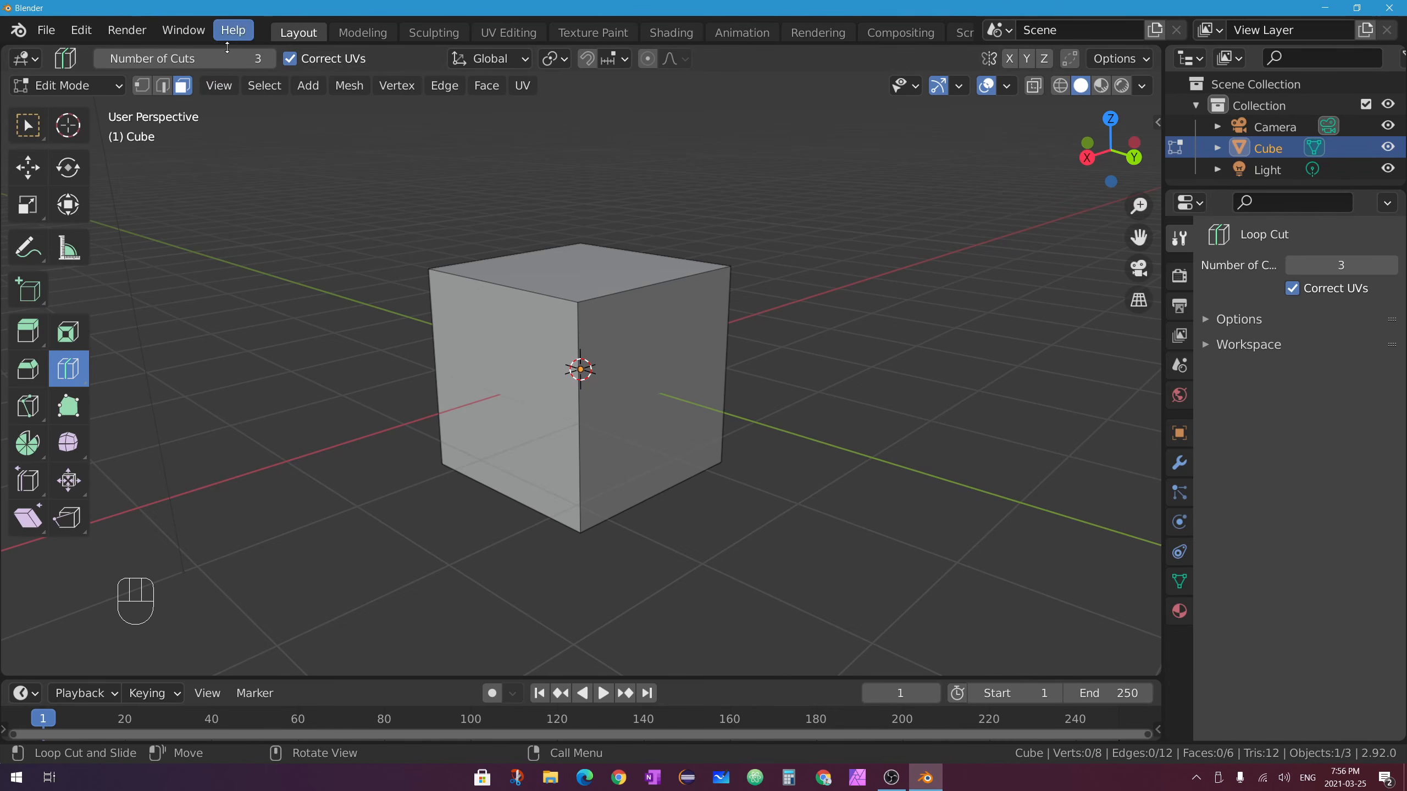
# Add three vertical and three horizontal loop cuts around the cube.
pyautogui.click(660, 287)
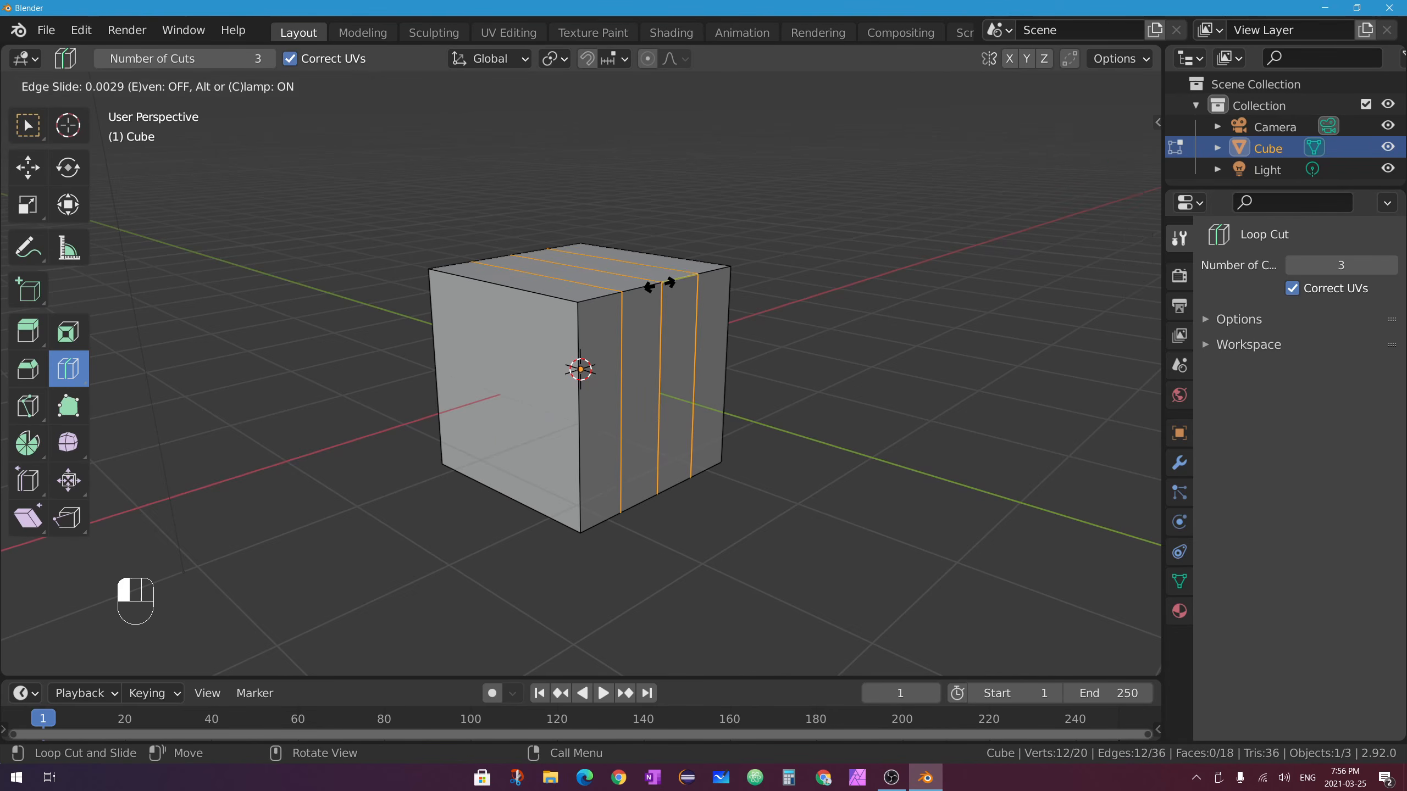
pyautogui.moveTo(574, 413); pyautogui.dragTo(574, 451)
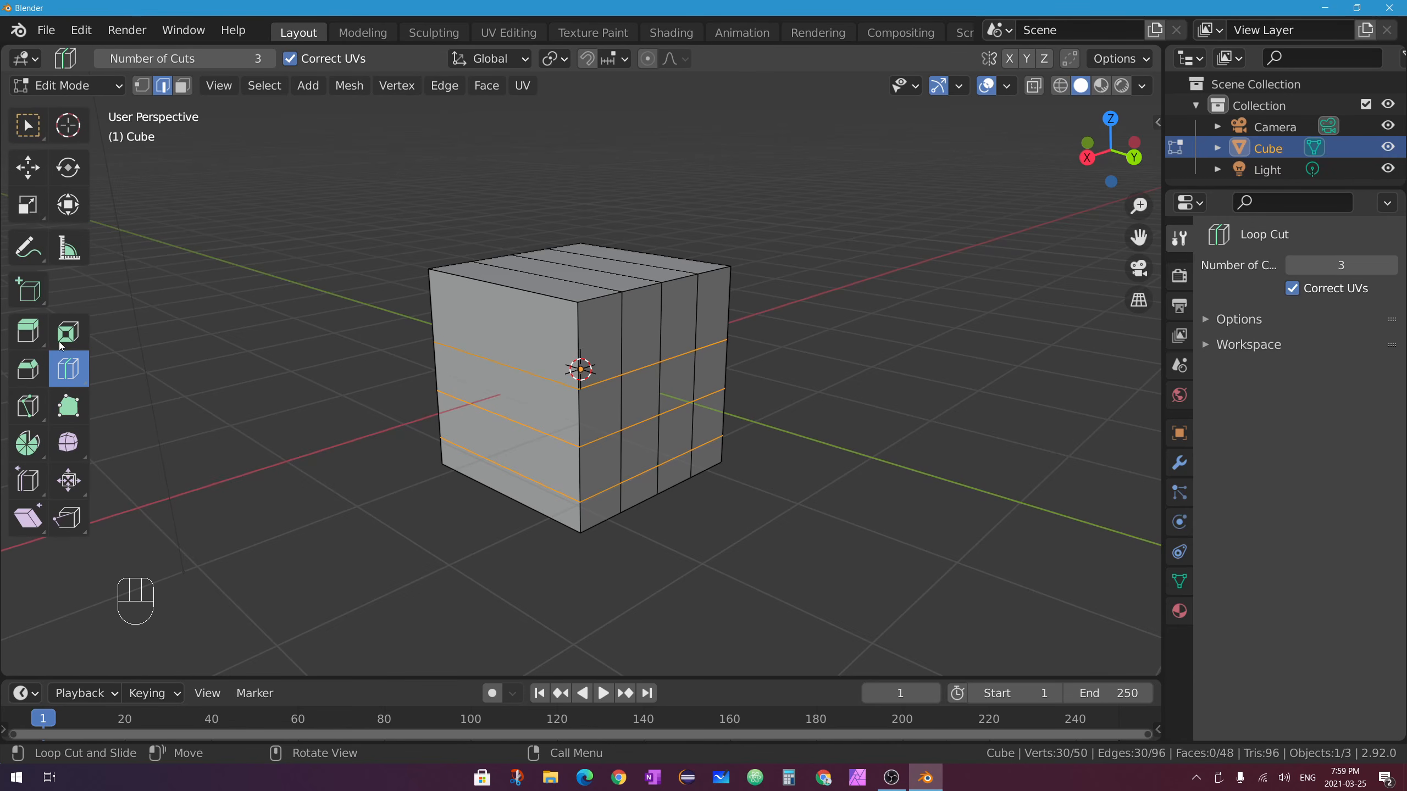
pyautogui.click(27, 126)
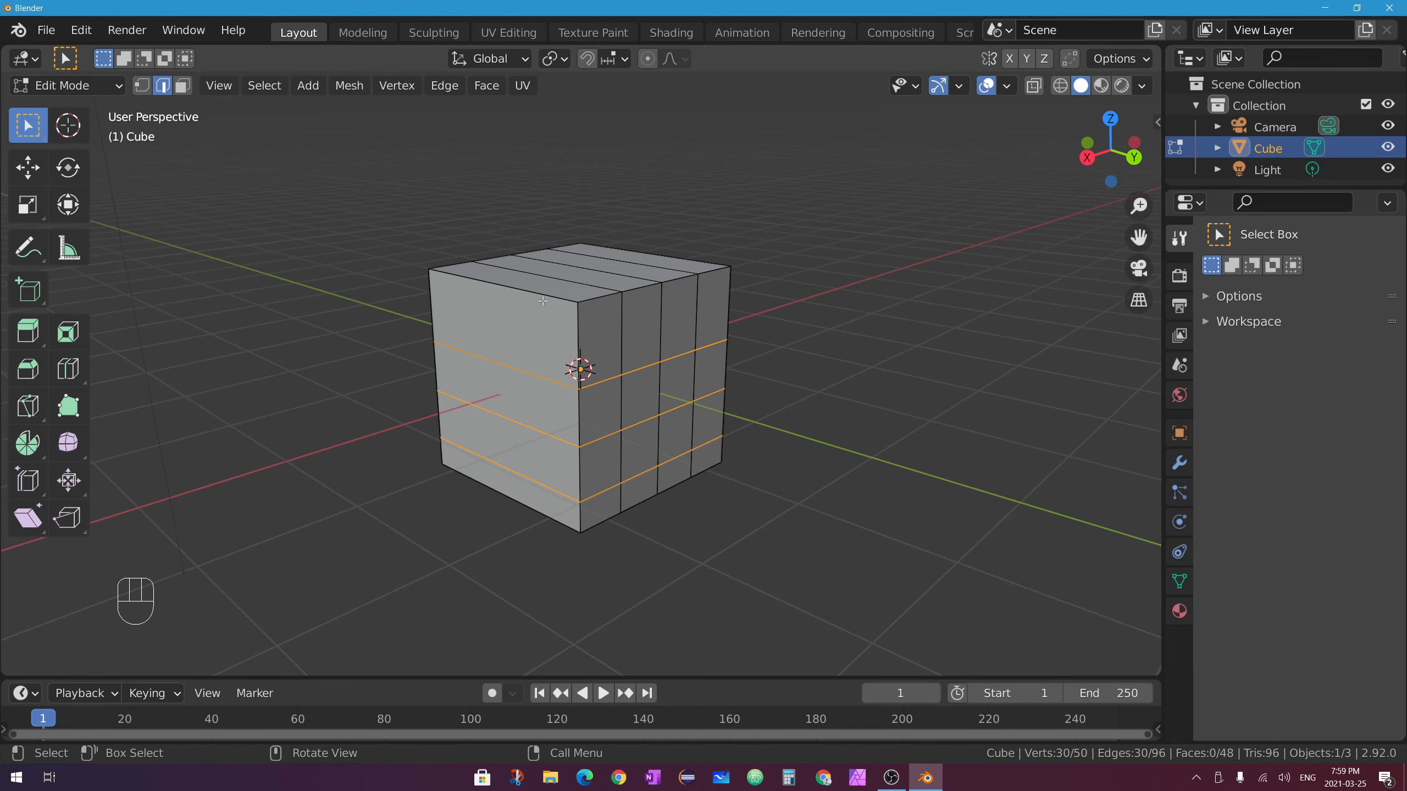
# Try a Ctrl+R loop cut slid to the right, then one near the left edge, undoing both.
pyautogui.hotkey('ctrl', 'r')
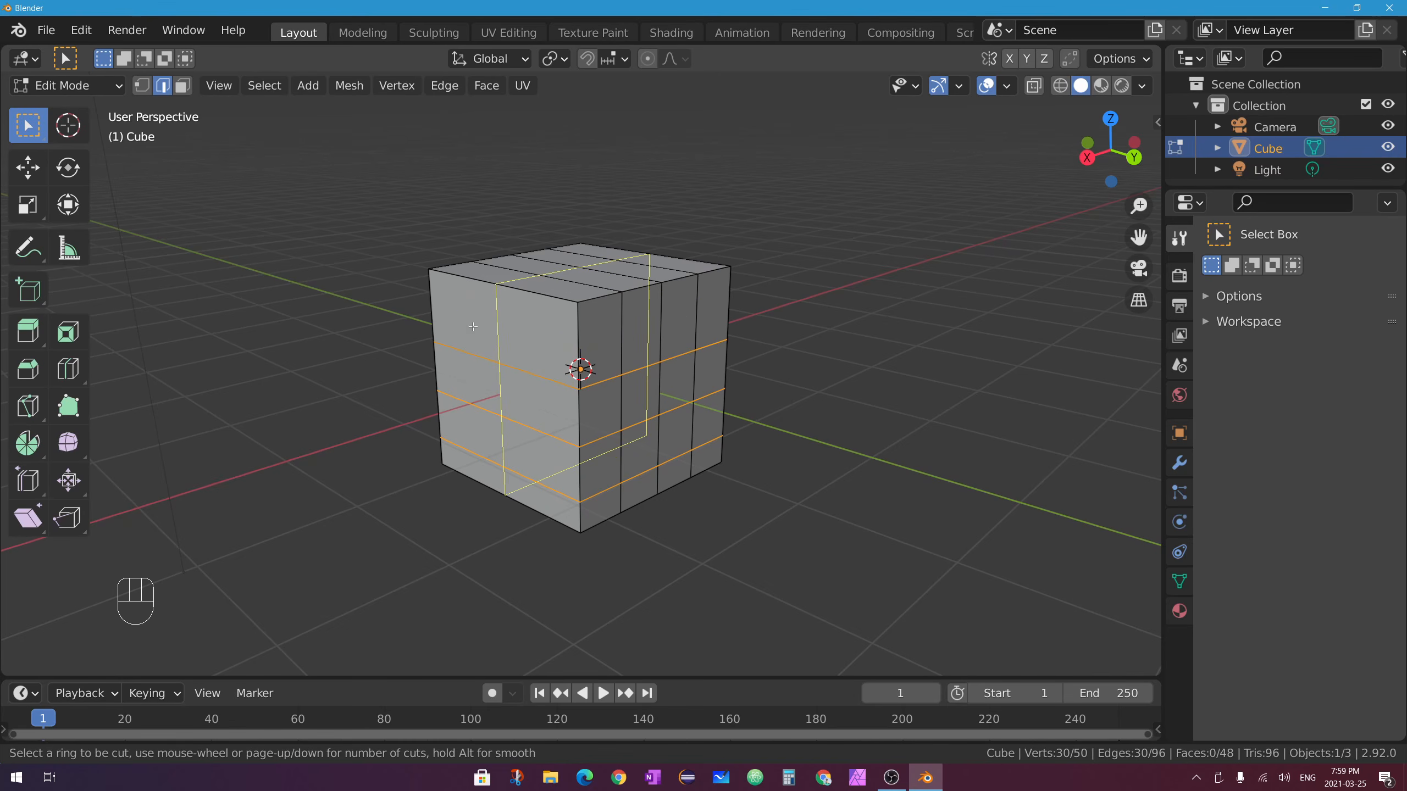
pyautogui.click(499, 287)
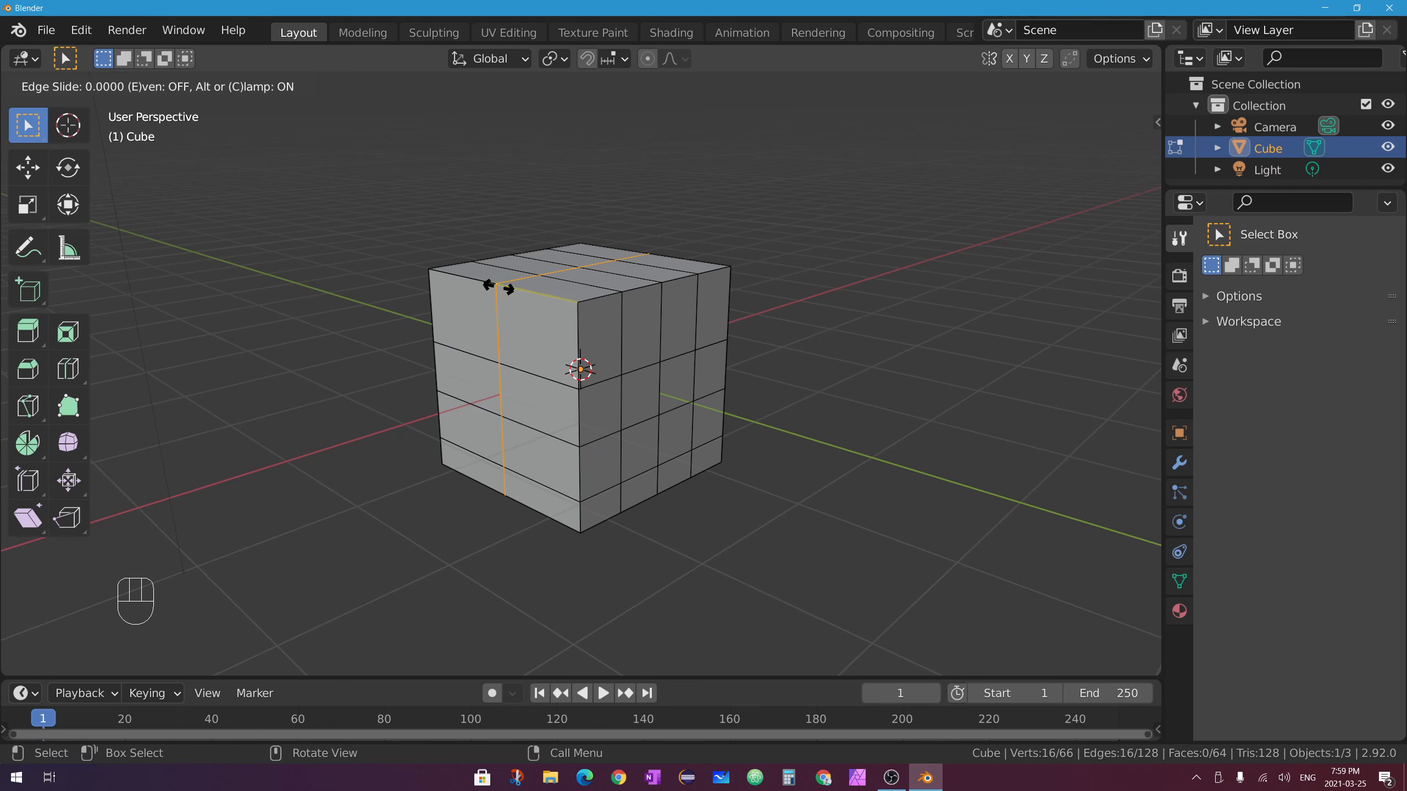
pyautogui.moveTo(499, 287); pyautogui.dragTo(548, 298)
pyautogui.click(554, 289)
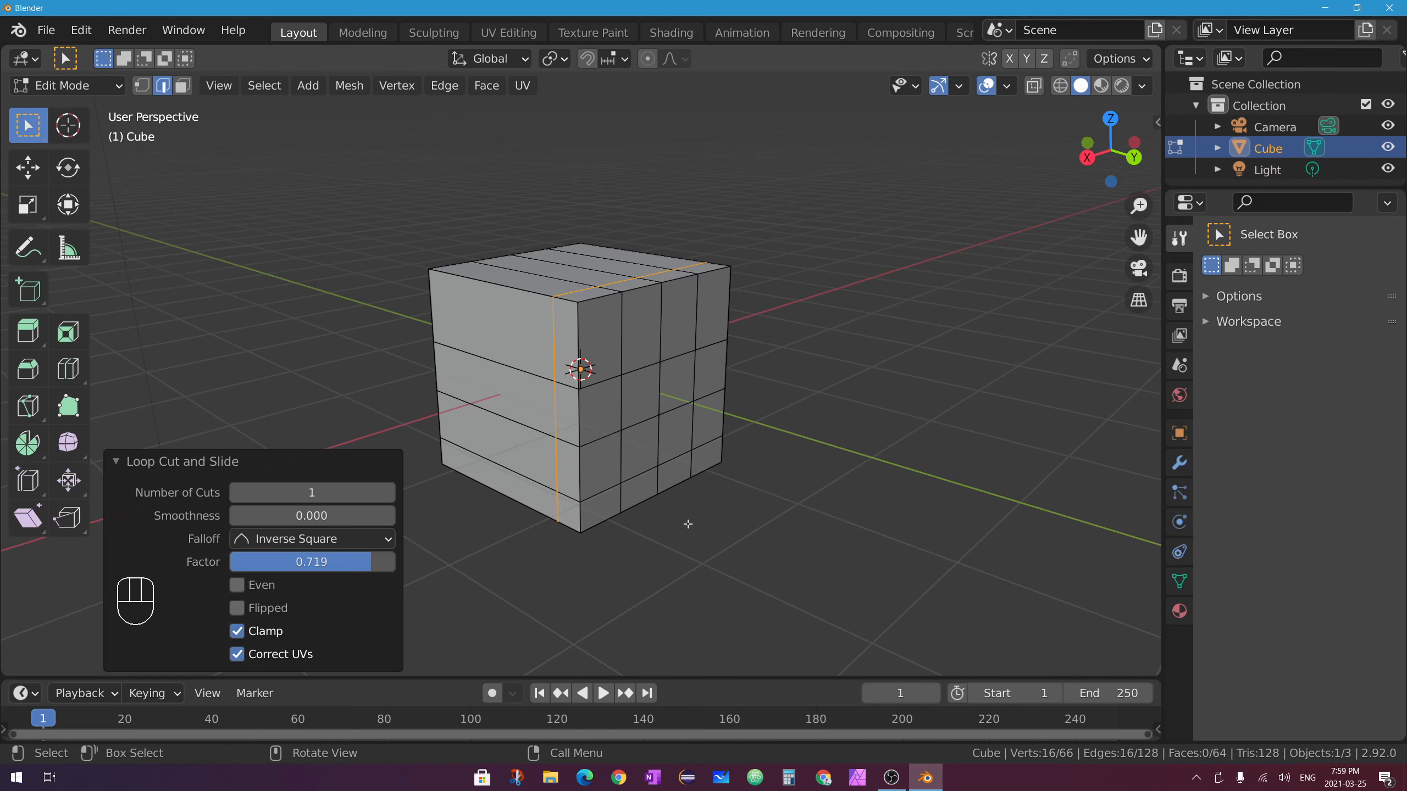
pyautogui.hotkey('ctrl', 'z')
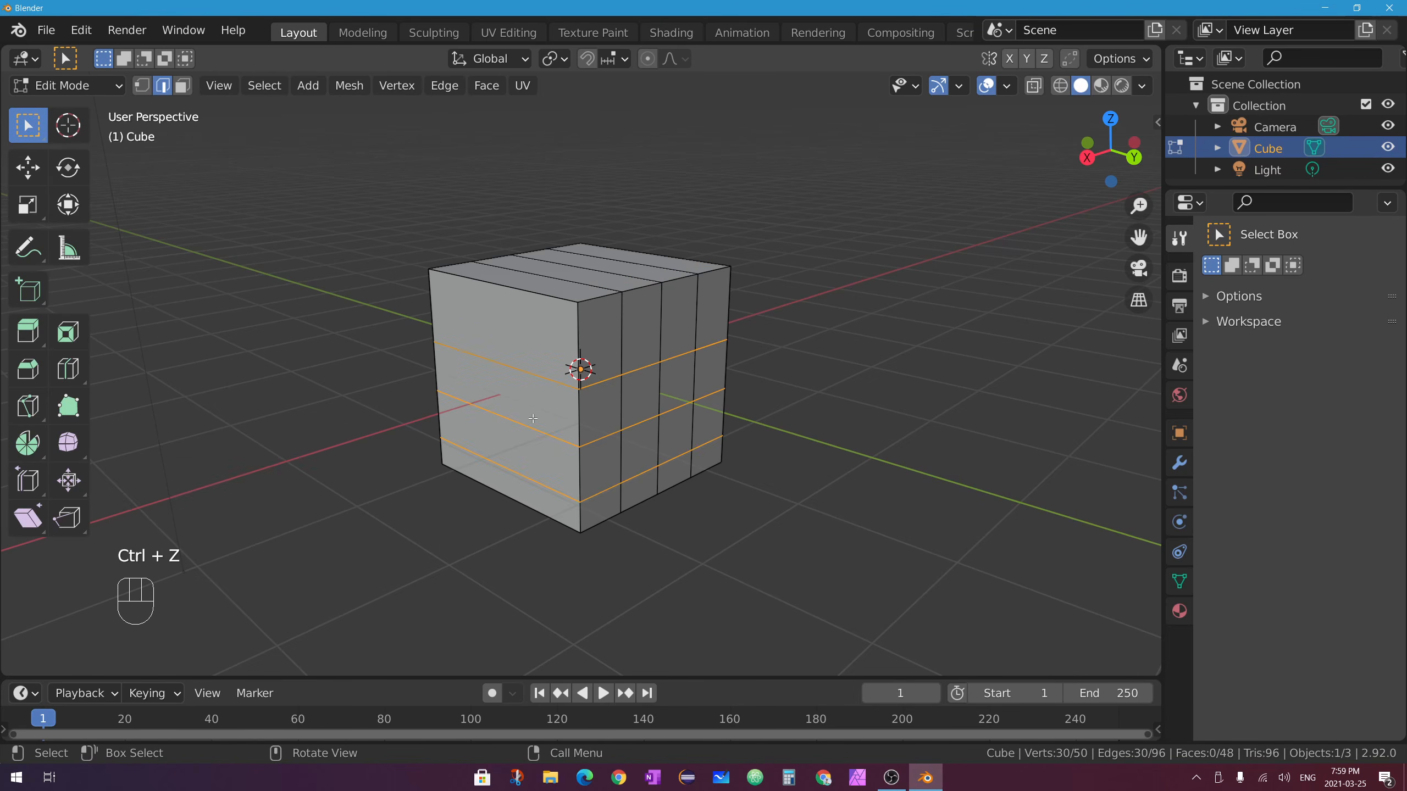
pyautogui.hotkey('ctrl', 'r')
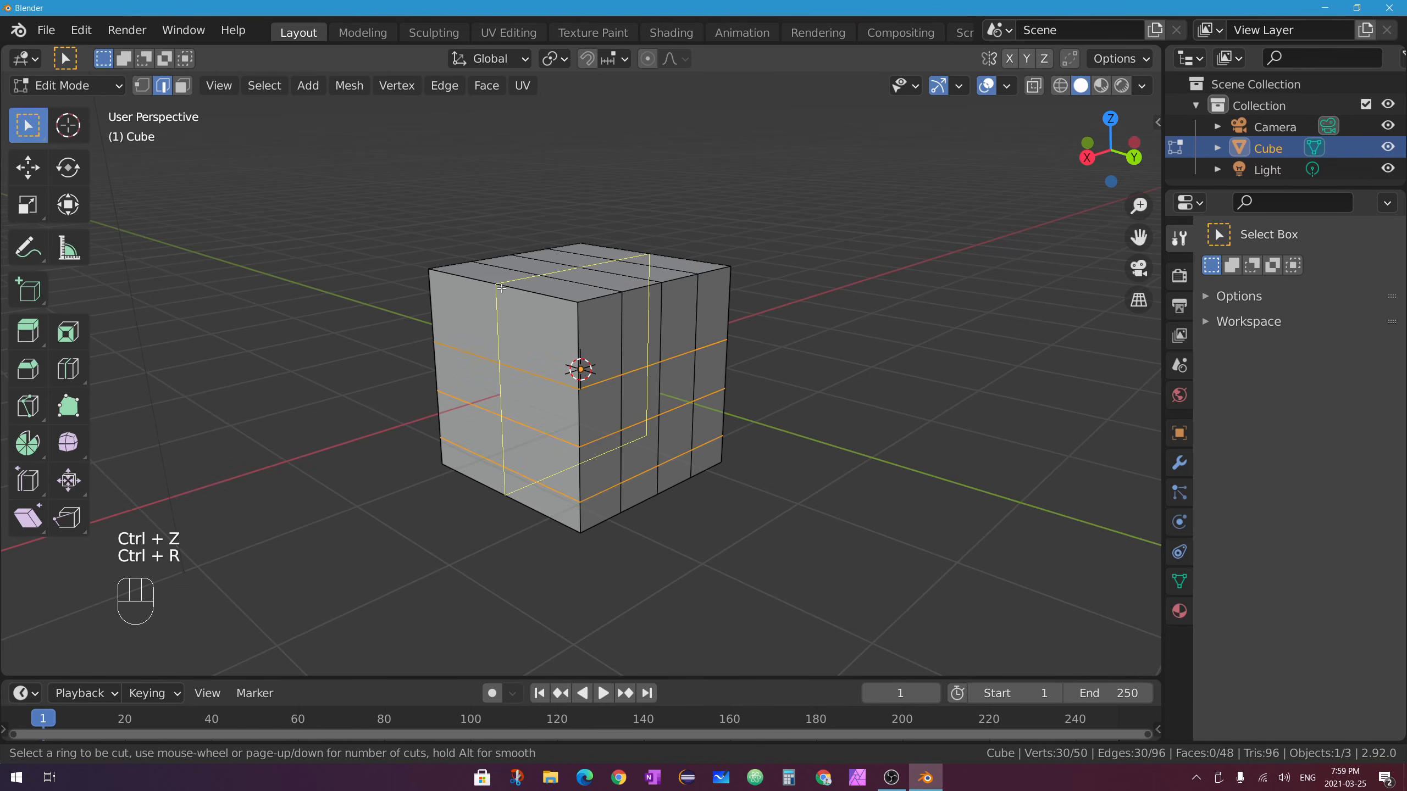
pyautogui.click(498, 284)
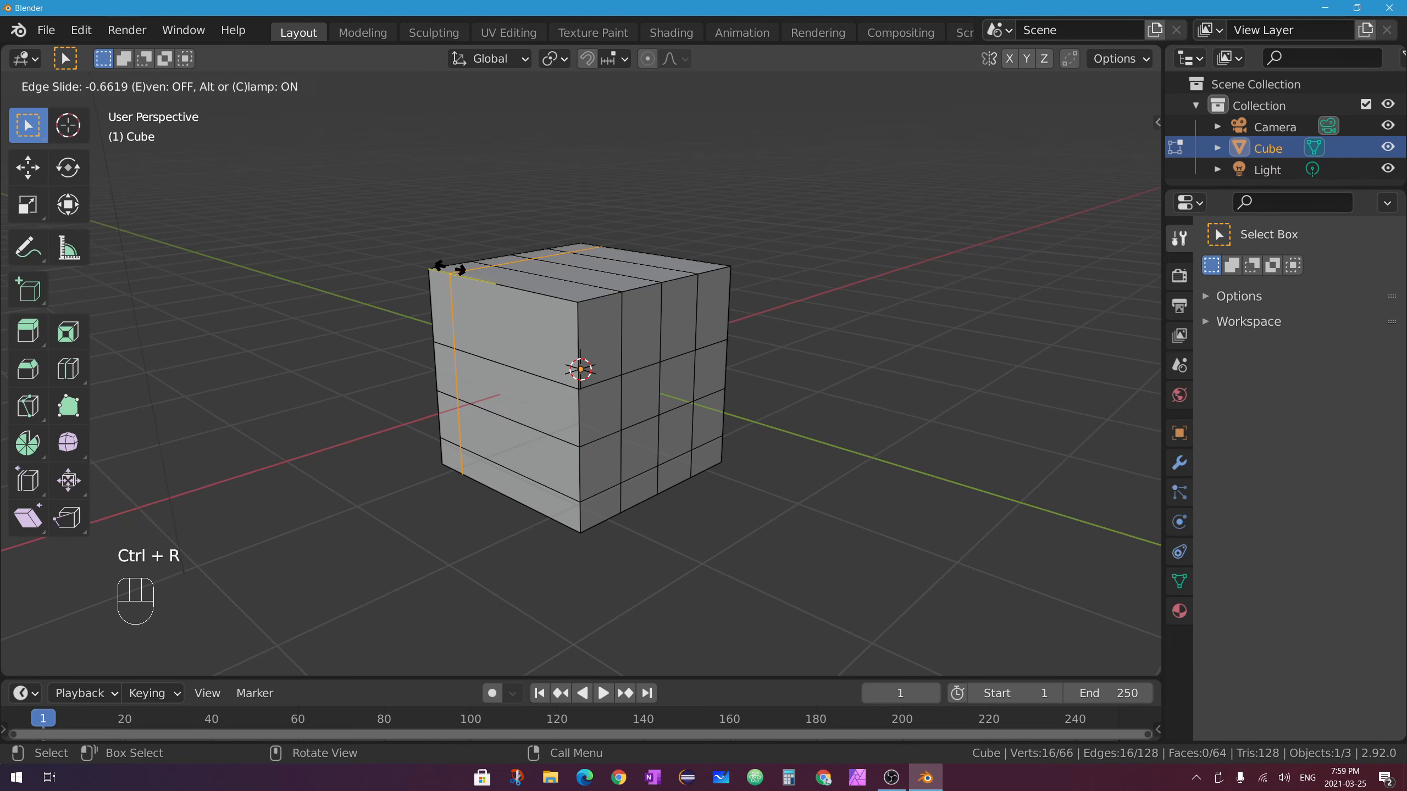
pyautogui.click(455, 267)
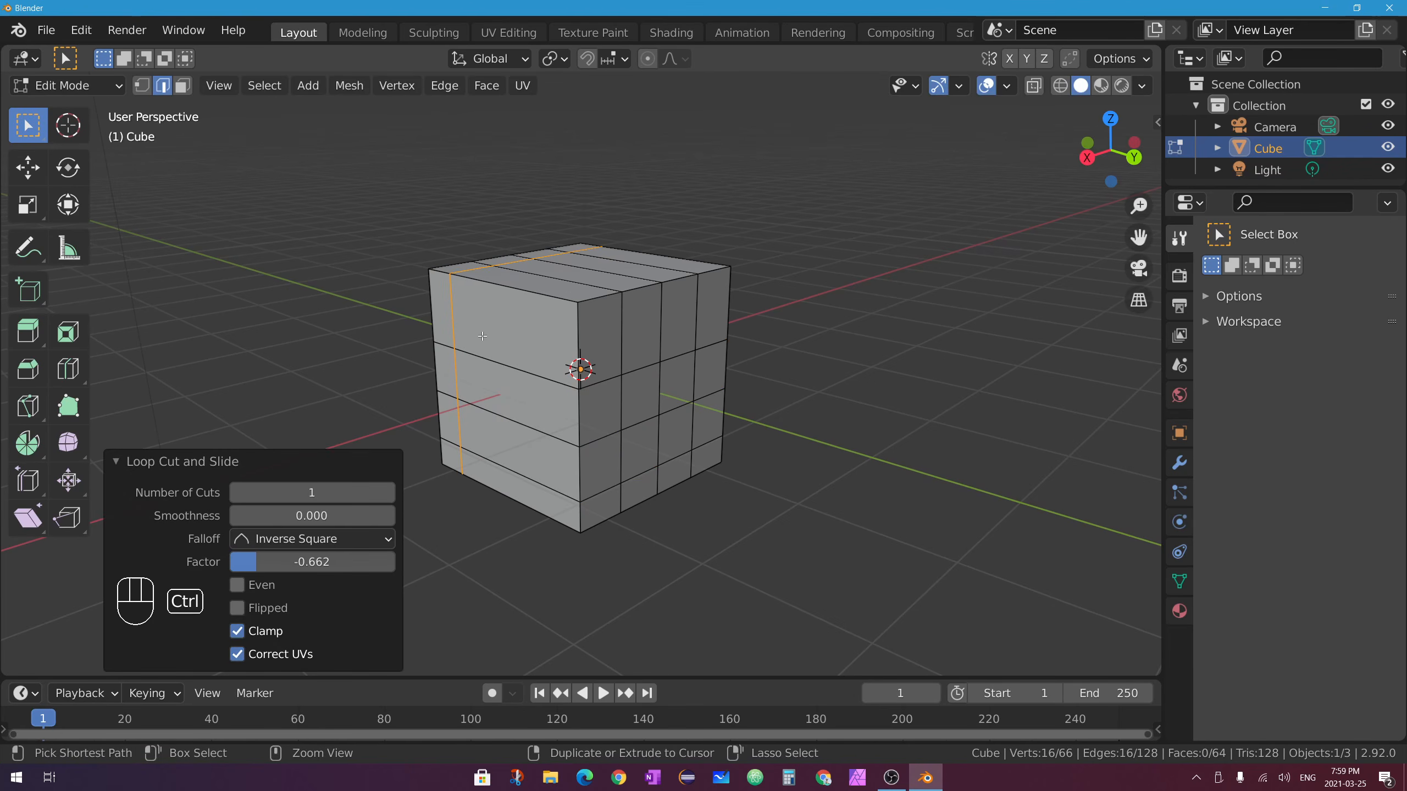
pyautogui.hotkey('ctrl', 'z')
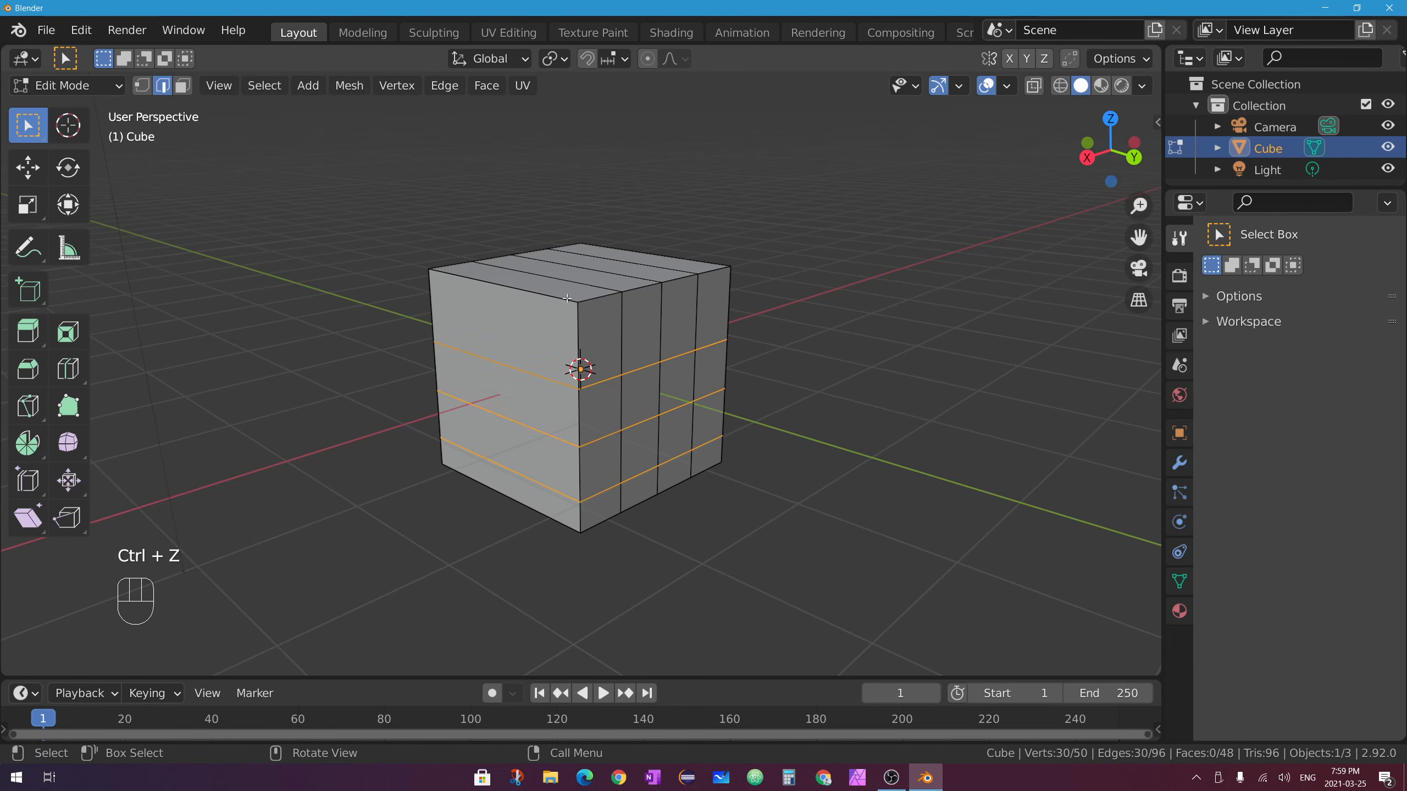
# Try a four-loop cut around the cube, then undo it.
pyautogui.hotkey('ctrl', 'r')
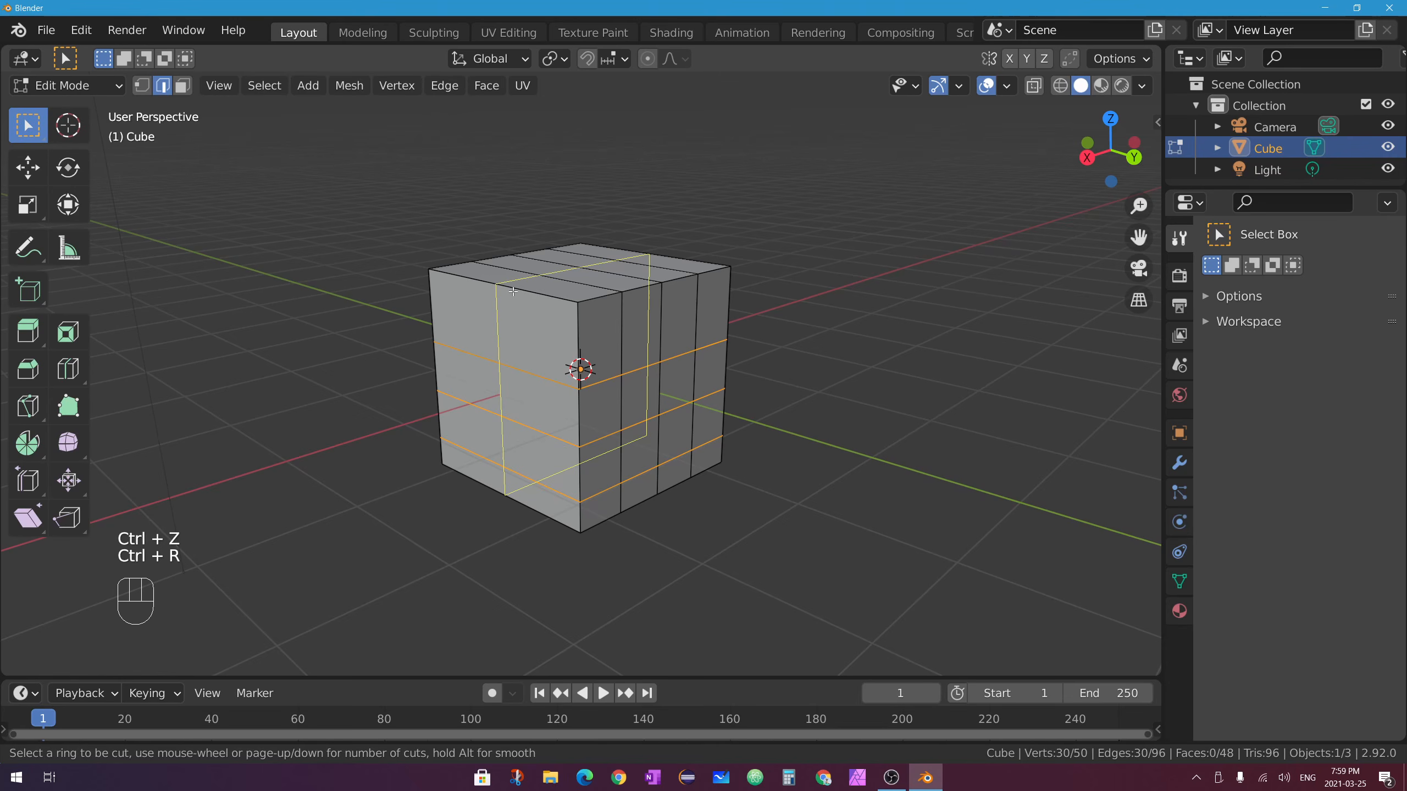
pyautogui.scroll(2, 512, 287)
pyautogui.scroll(1, 512, 287)
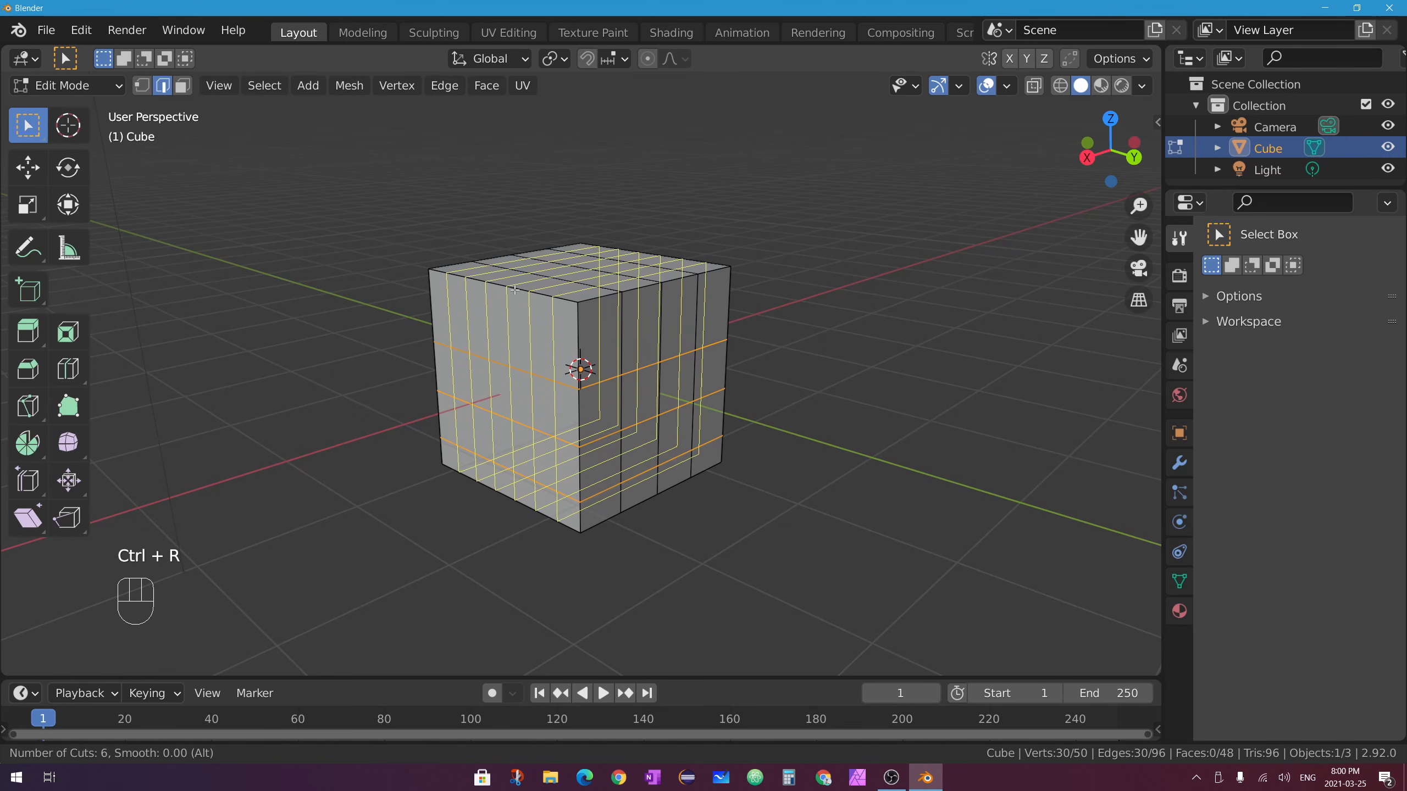
pyautogui.click(516, 293)
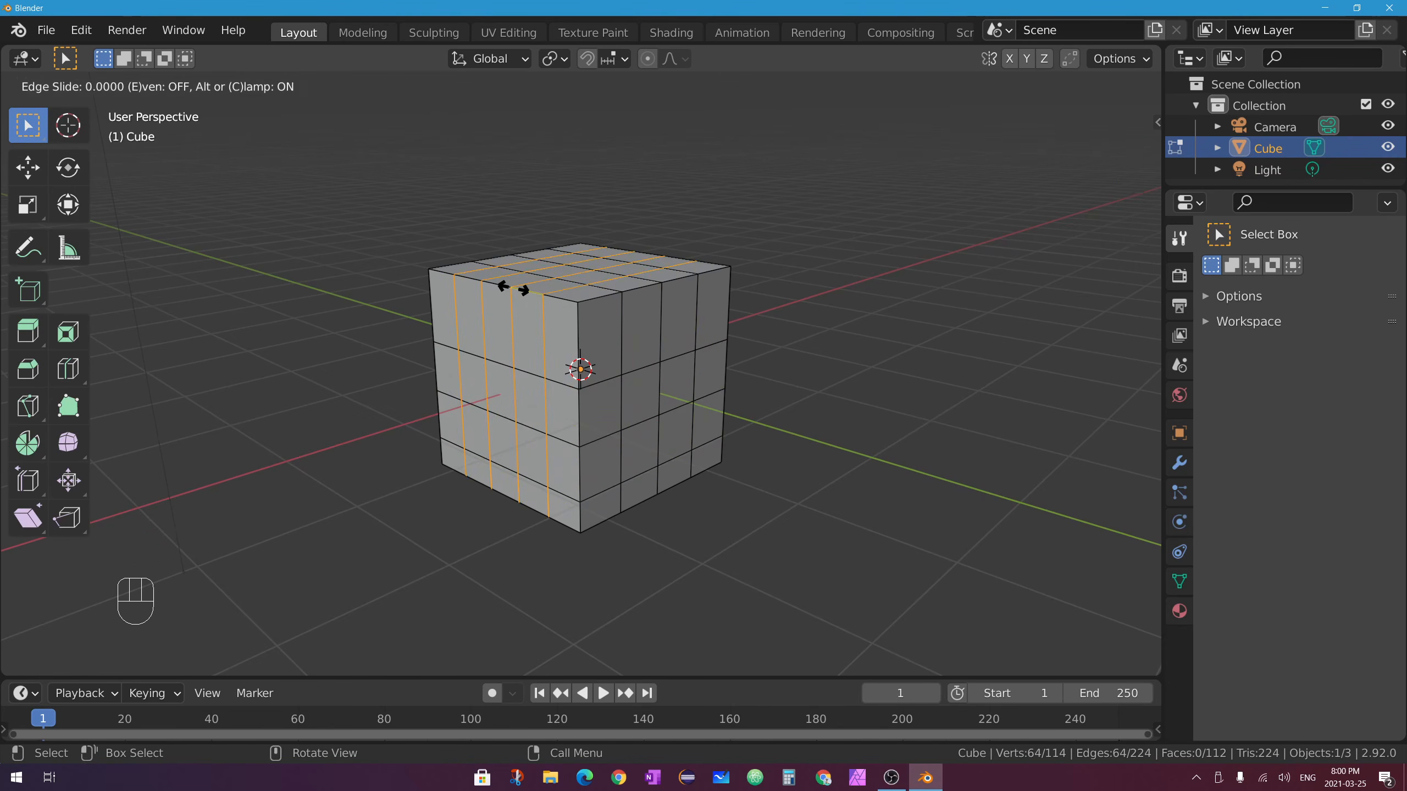
pyautogui.click(512, 285)
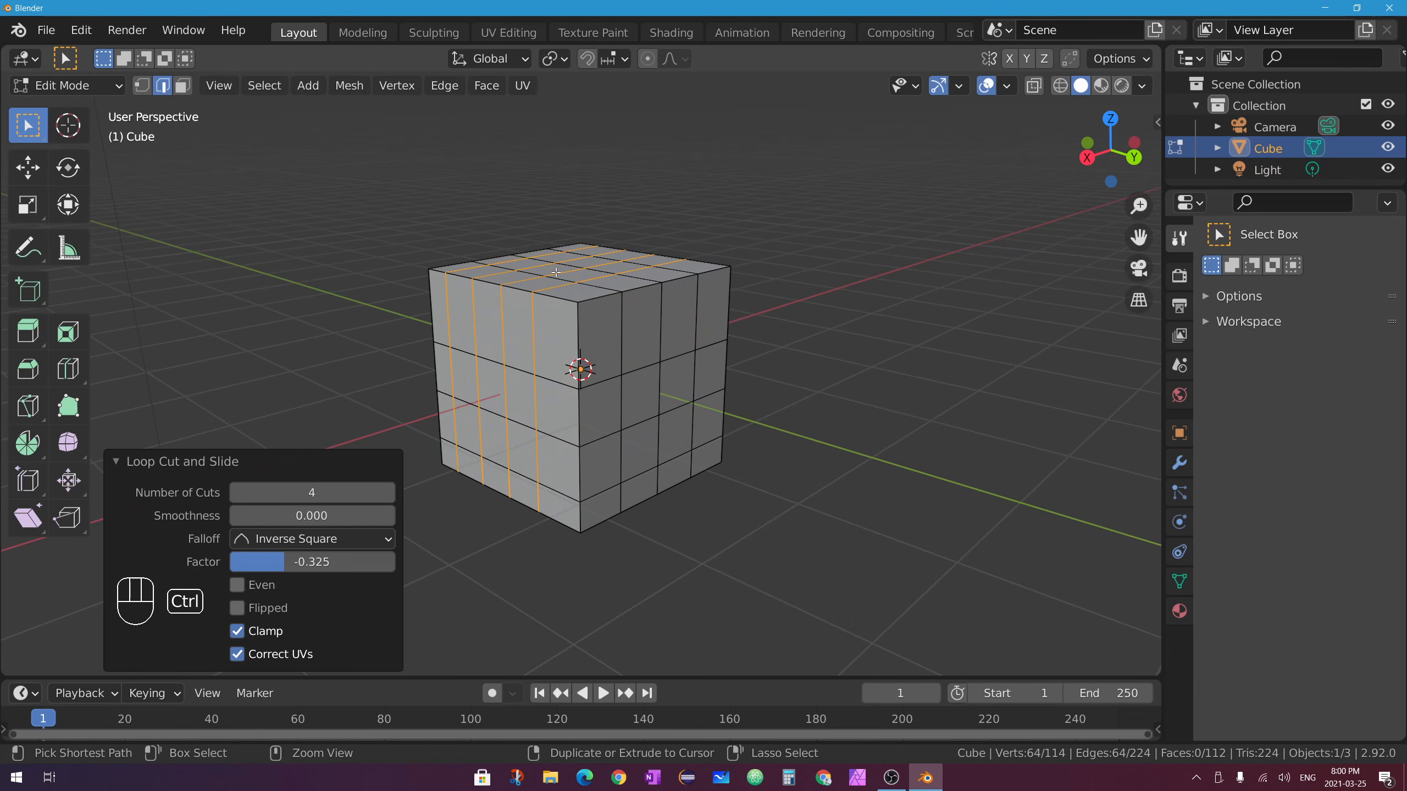
pyautogui.hotkey('ctrl', 'z')
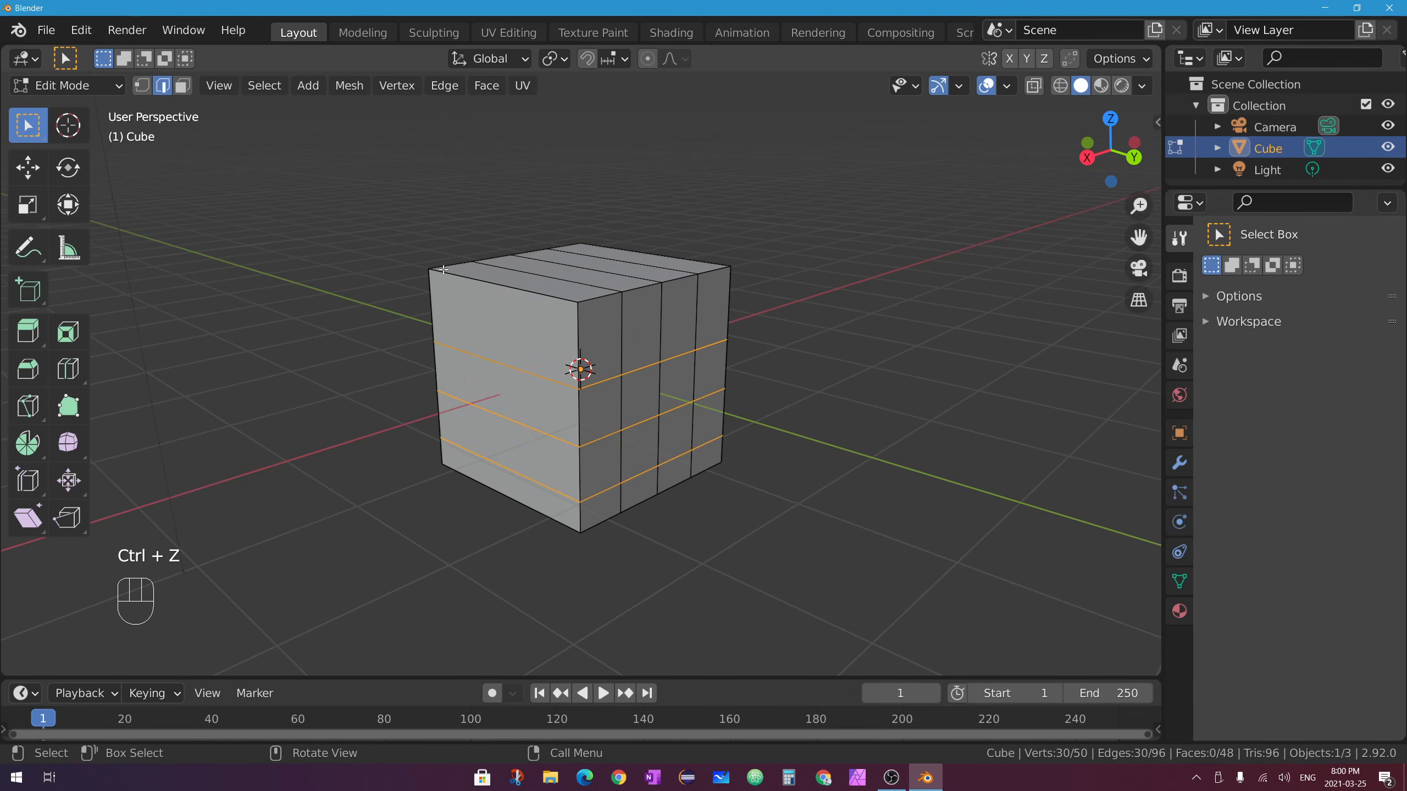
# Add one centred vertical loop cut on the left front face, right-clicking to skip sliding.
pyautogui.hotkey('ctrl', 'r')
pyautogui.click(502, 284)
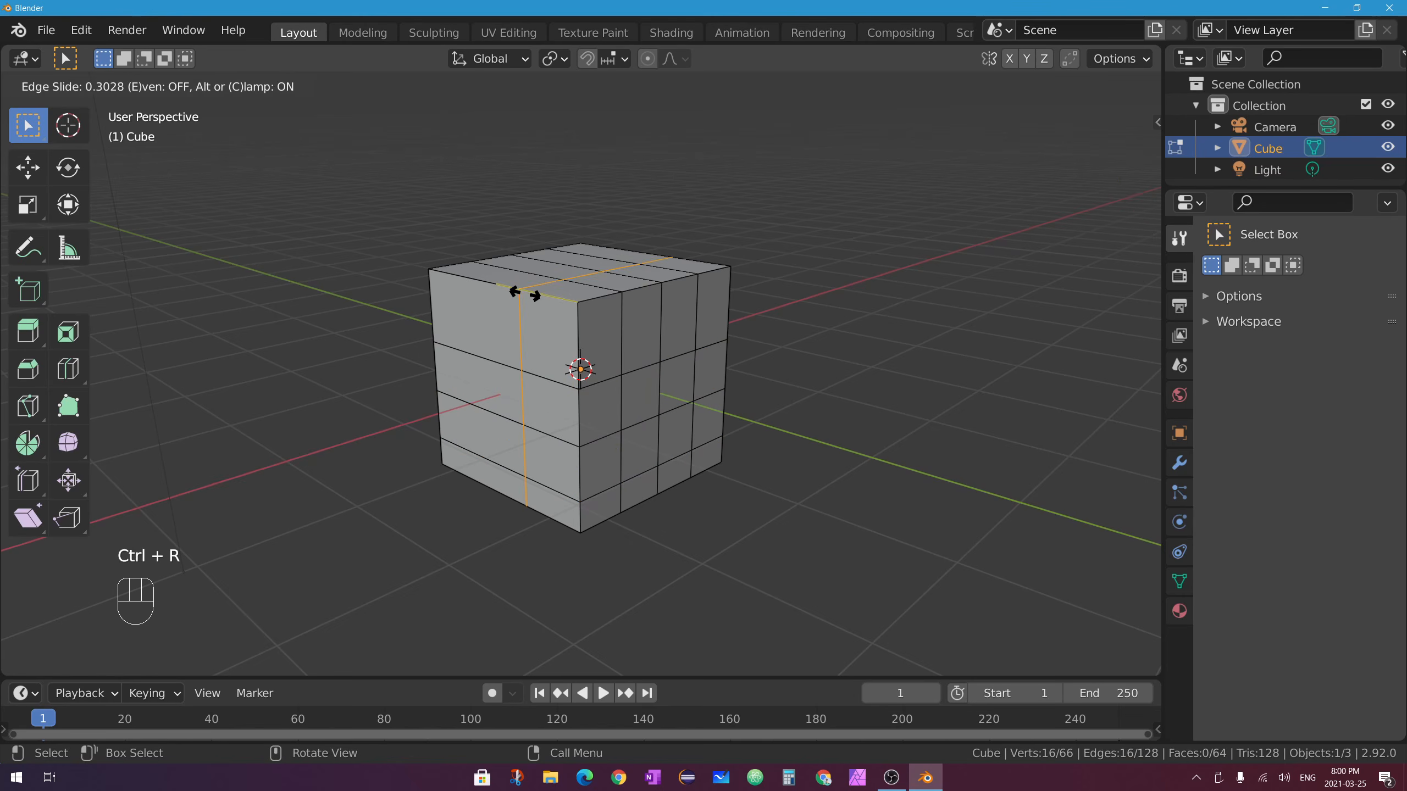
pyautogui.rightClick(548, 319)
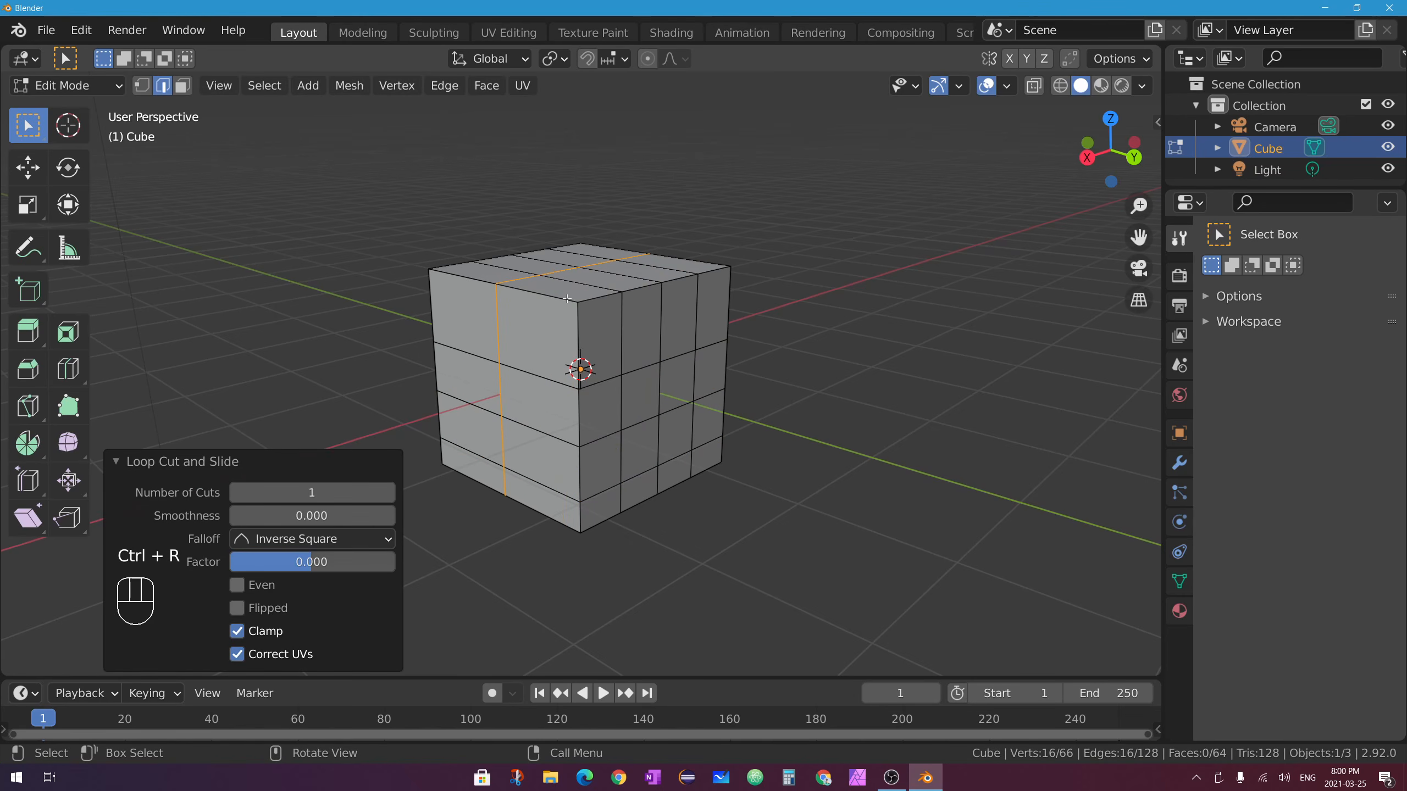
pyautogui.hotkey('ctrl', 'z')
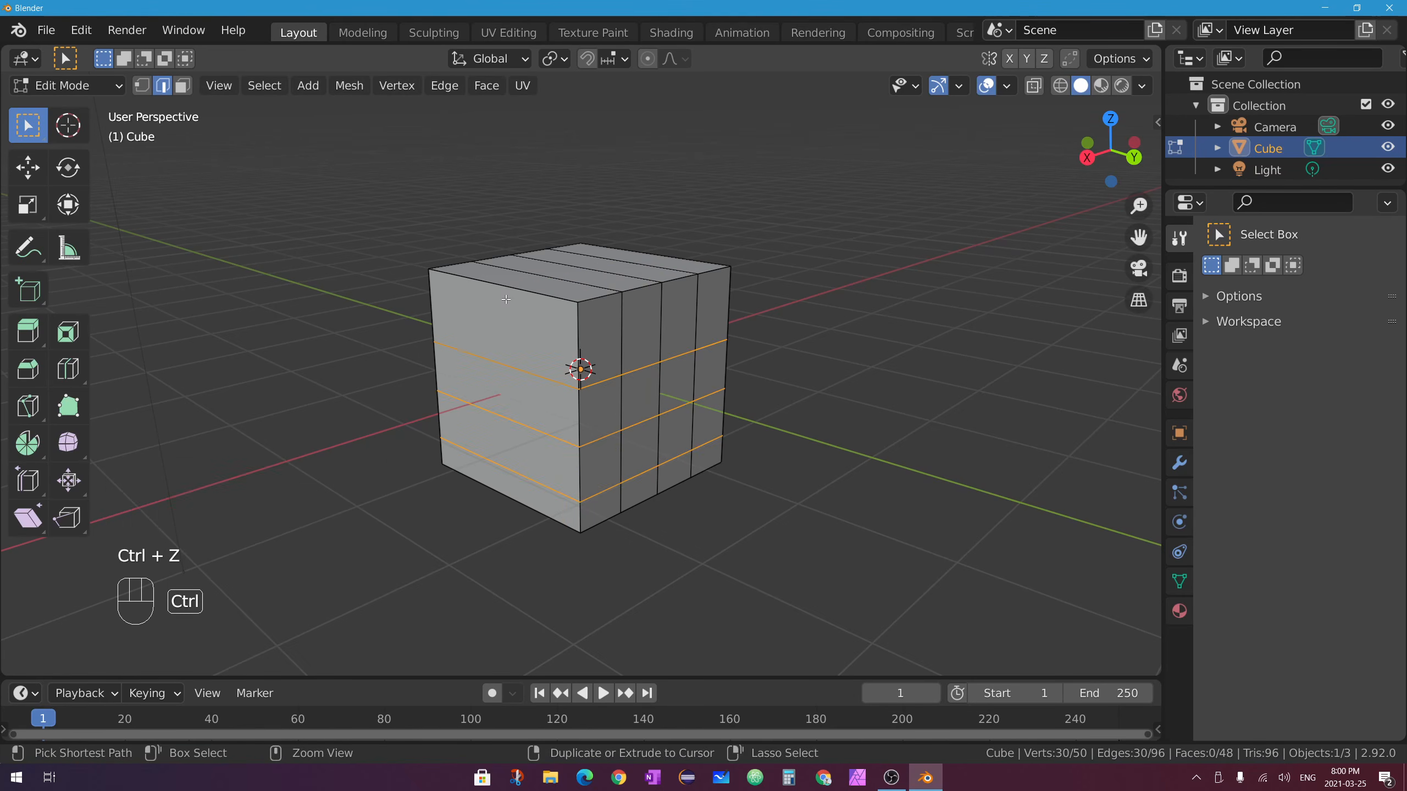
pyautogui.hotkey('ctrl', 'r')
pyautogui.click(500, 284)
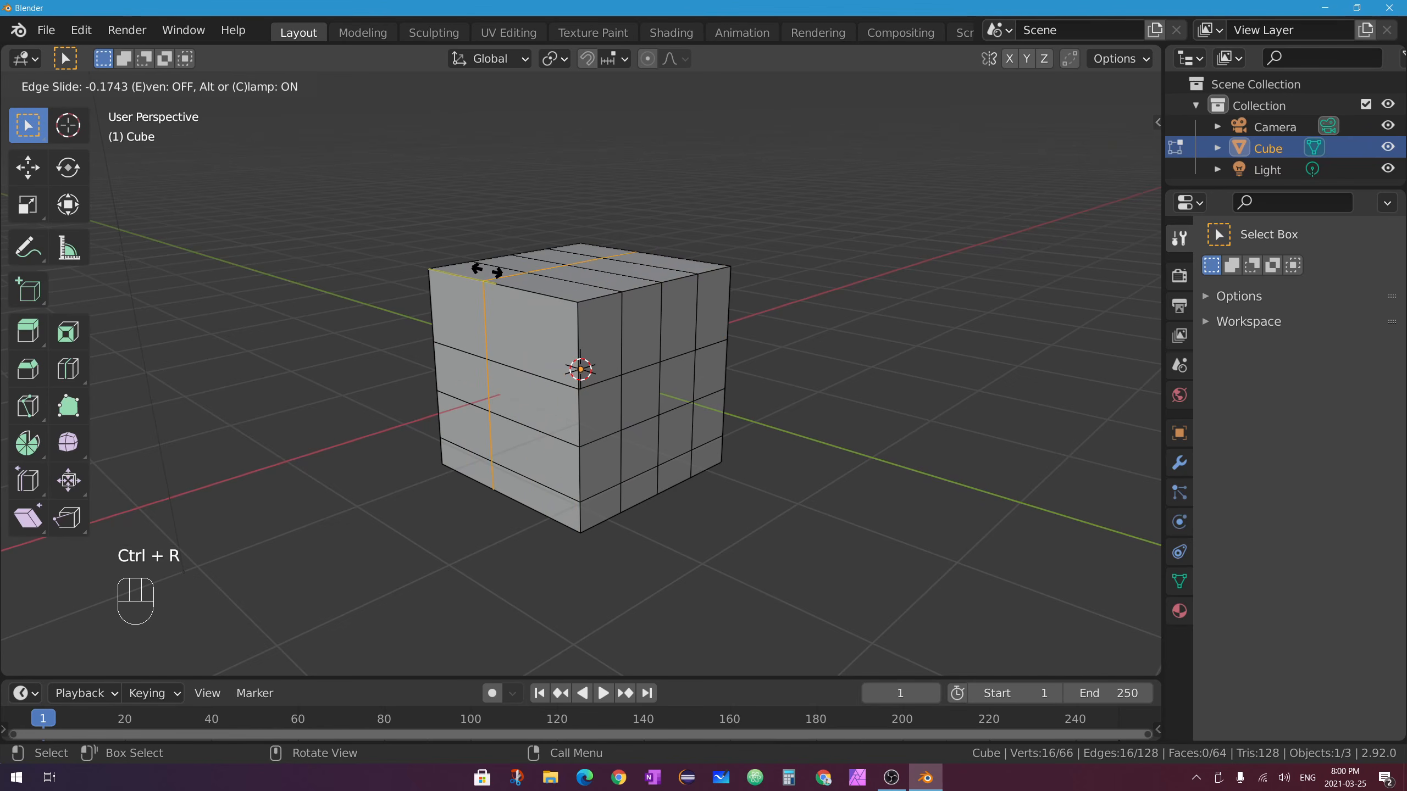
pyautogui.rightClick(556, 278)
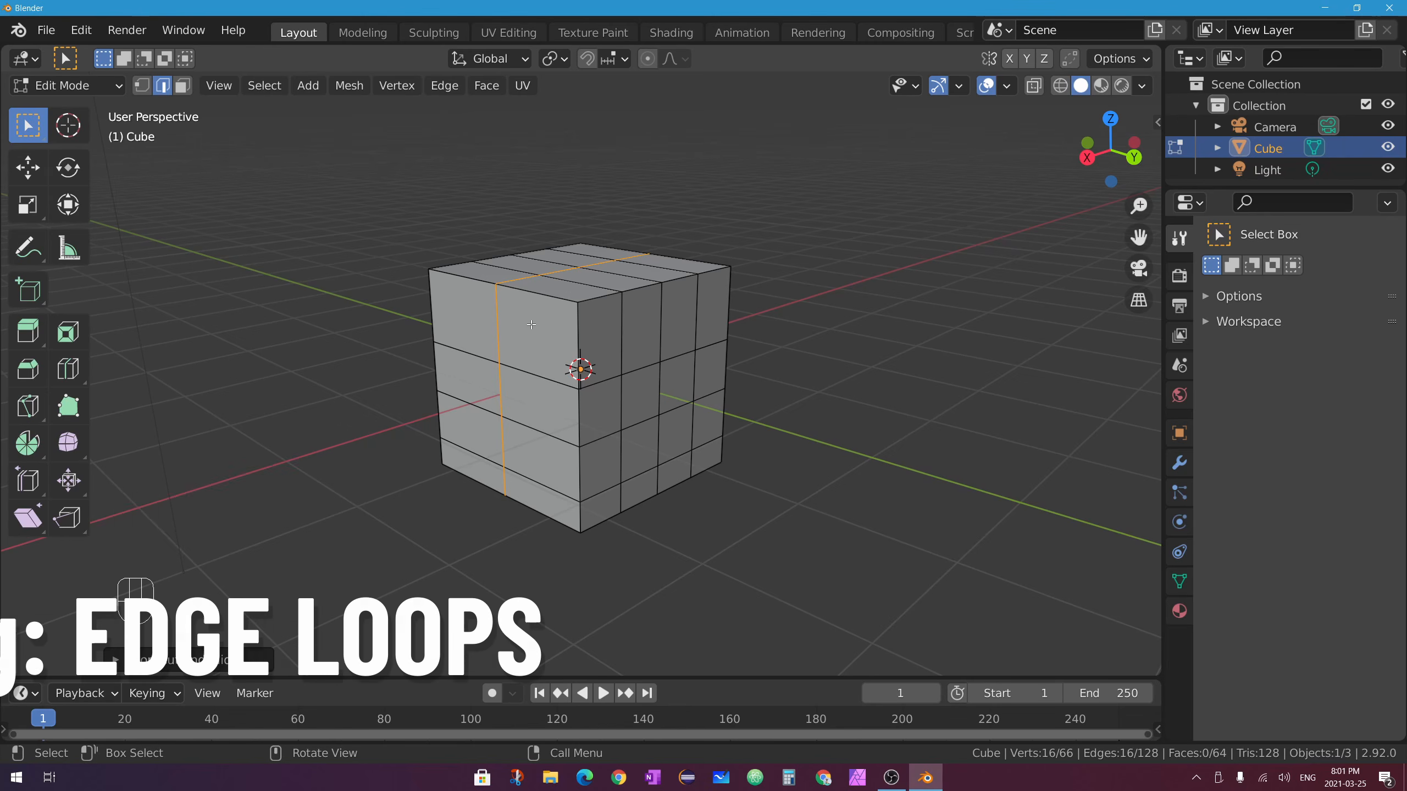
# Select two edges on the cube's top and two edges down its right side.
pyautogui.moveTo(517, 288); pyautogui.dragTo(556, 324, button='middle')
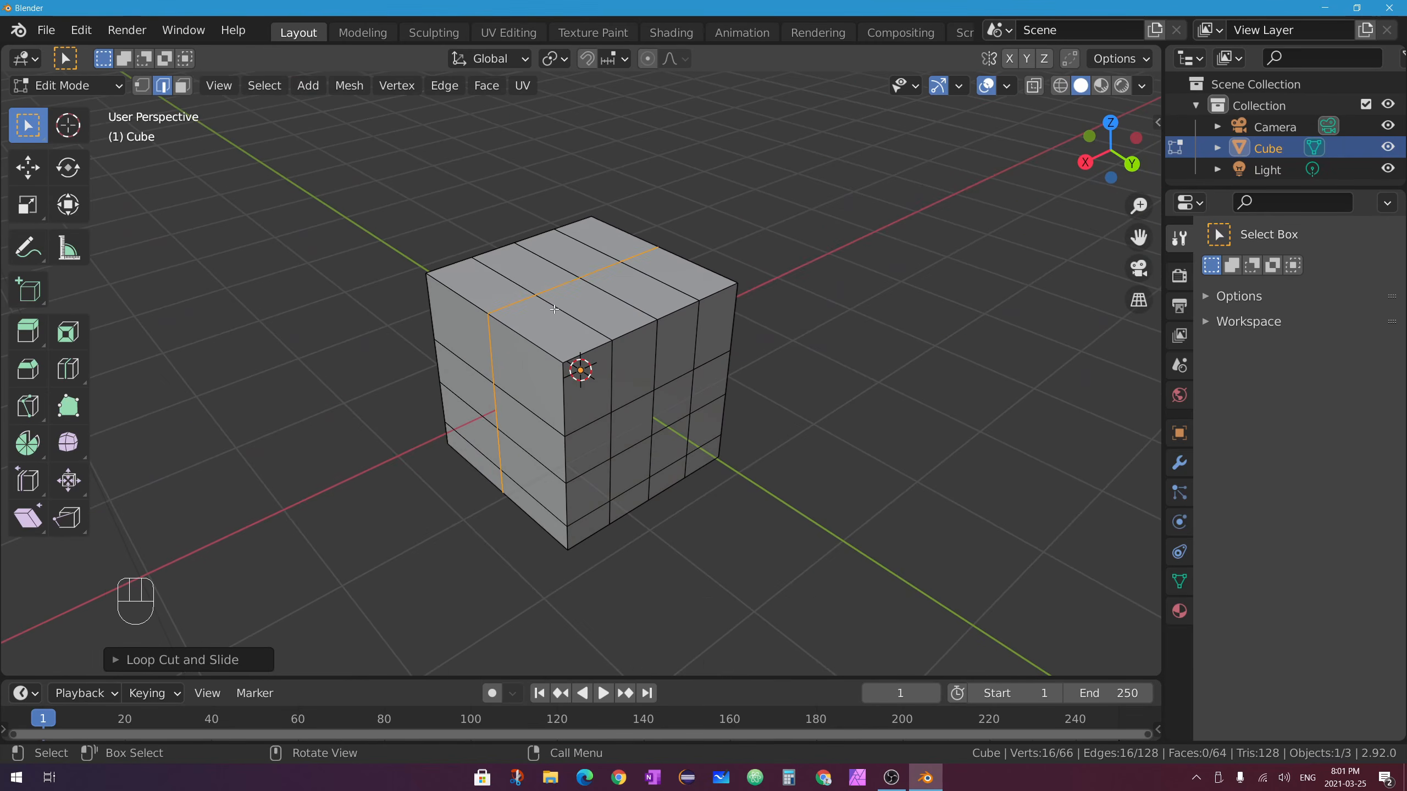
pyautogui.click(621, 298)
pyautogui.keyDown('shift'); pyautogui.click(563, 268); pyautogui.keyUp('shift')
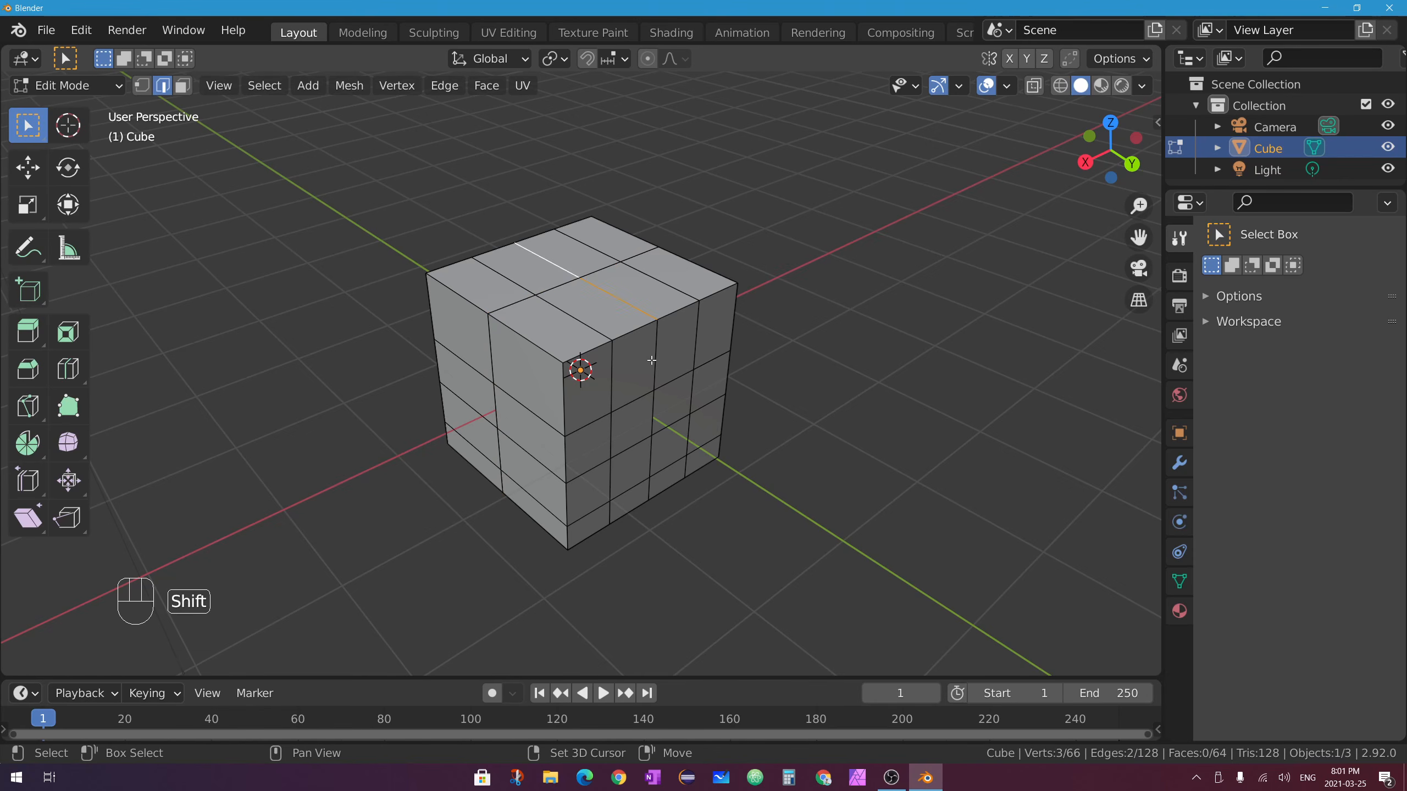
pyautogui.keyDown('shift'); pyautogui.click(656, 360); pyautogui.keyUp('shift')
pyautogui.moveTo(661, 382); pyautogui.dragTo(552, 282, button='middle')
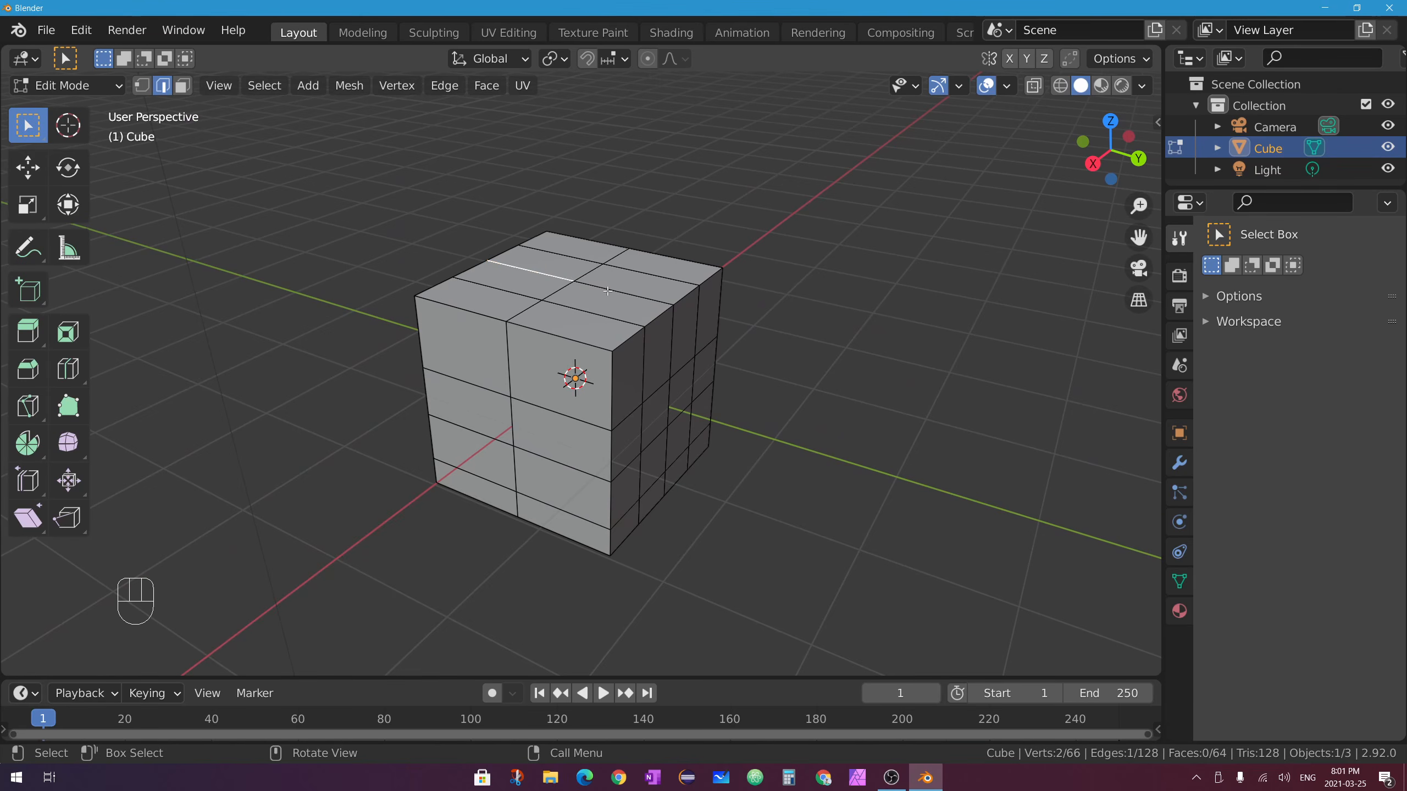
pyautogui.keyDown('shift'); pyautogui.click(671, 399); pyautogui.keyUp('shift')
# Add two lower right-side edges and two edges along the cube's bottom to the selection.
pyautogui.moveTo(671, 400); pyautogui.dragTo(764, 261, button='middle')
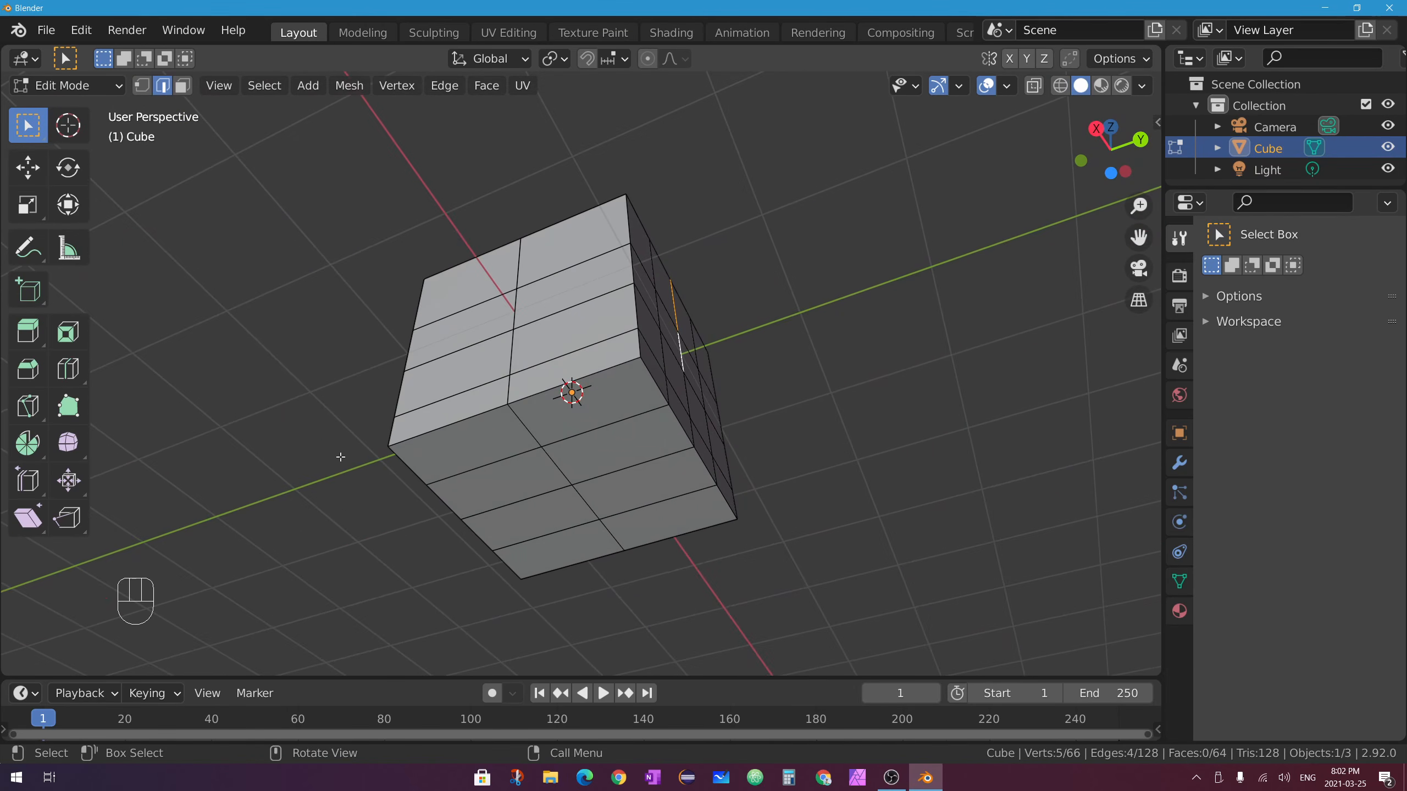
pyautogui.moveTo(341, 456); pyautogui.dragTo(343, 626, button='middle')
pyautogui.keyDown('shift'); pyautogui.click(664, 457); pyautogui.keyUp('shift')
pyautogui.keyDown('shift'); pyautogui.click(664, 487); pyautogui.keyUp('shift')
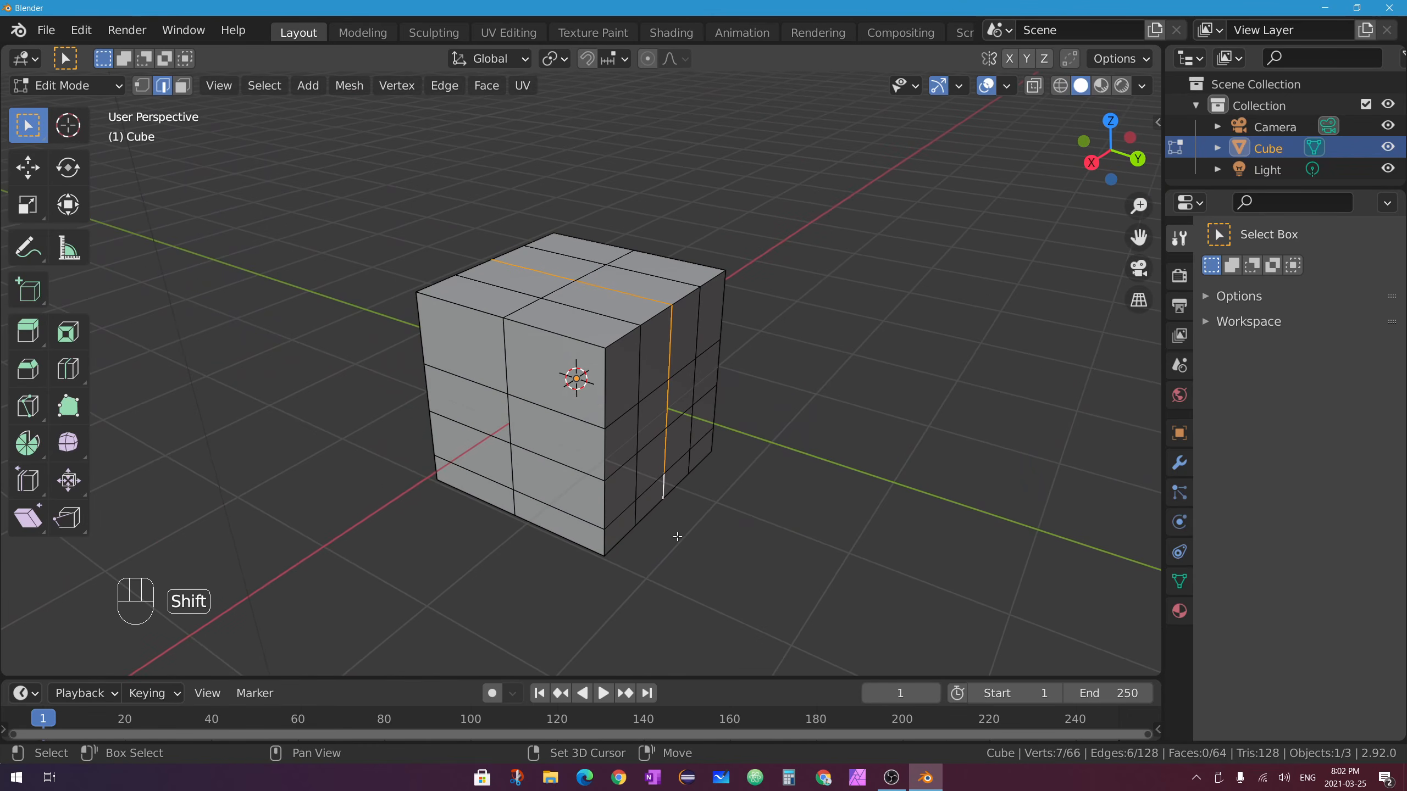
pyautogui.moveTo(677, 536); pyautogui.dragTo(688, 380, button='middle')
pyautogui.keyDown('shift'); pyautogui.click(636, 501); pyautogui.keyUp('shift')
pyautogui.keyDown('shift'); pyautogui.click(537, 524); pyautogui.keyUp('shift')
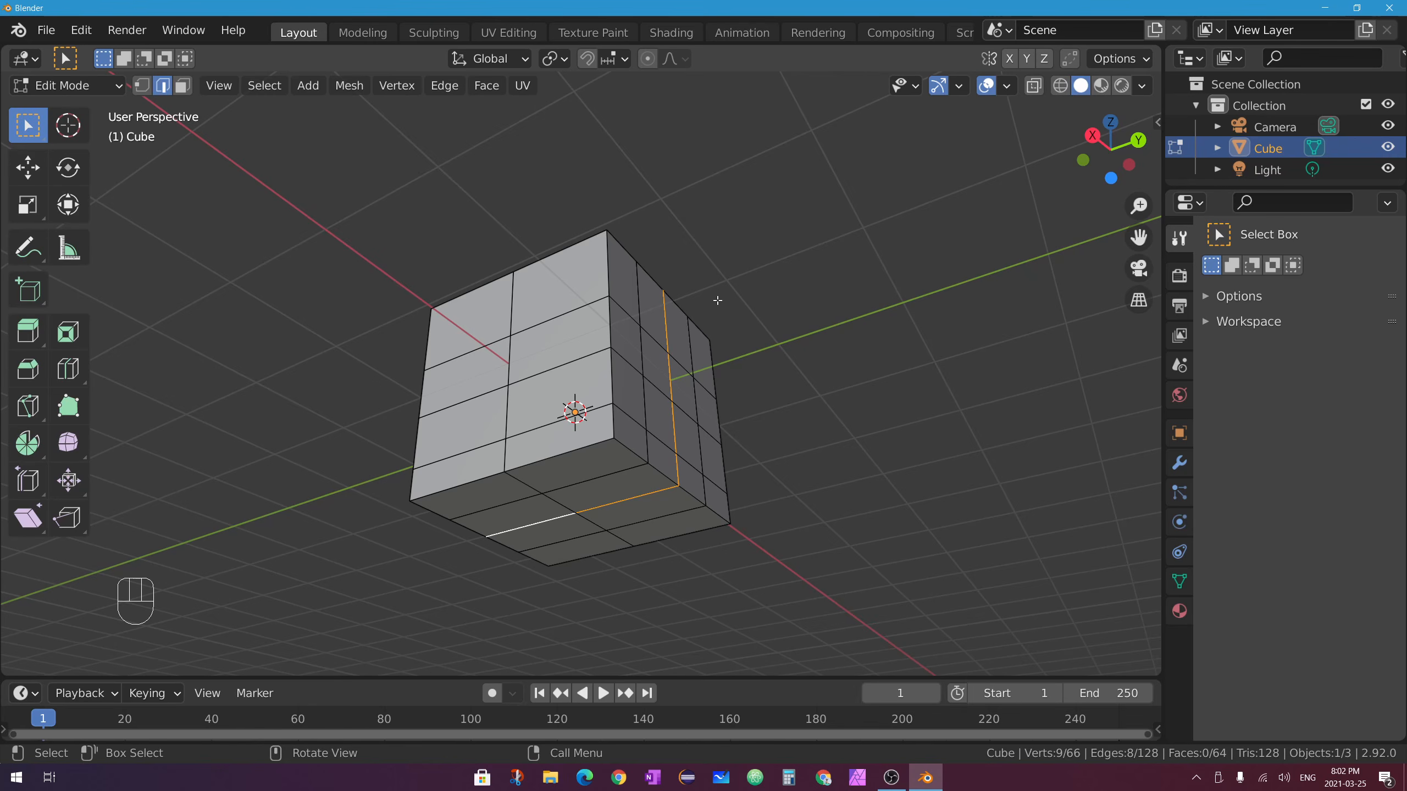
pyautogui.moveTo(702, 421); pyautogui.dragTo(722, 435, button='middle')
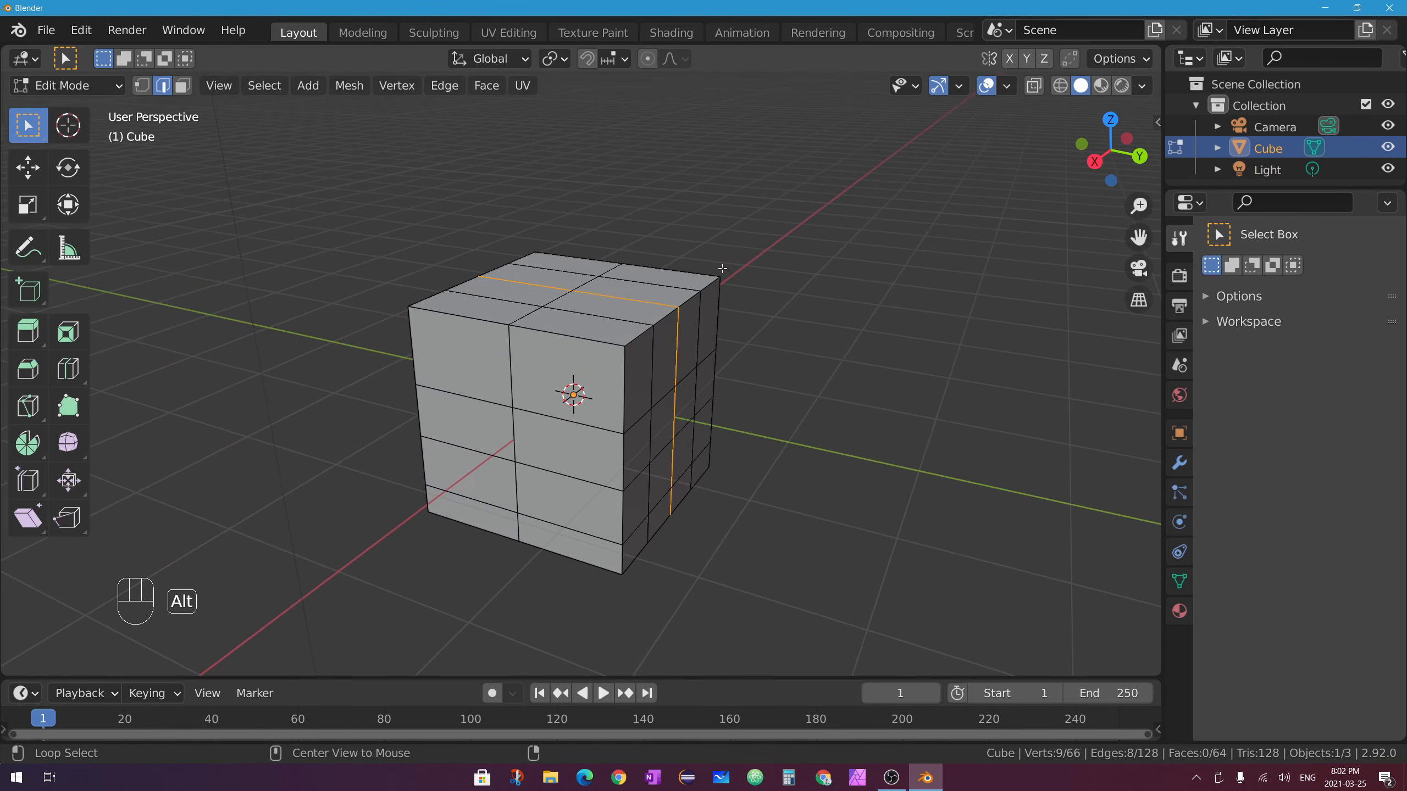
# Clear the selection and select a whole edge loop around the cube.
pyautogui.hotkey('alt', 'a')
pyautogui.moveTo(679, 284); pyautogui.dragTo(285, 427, button='middle')
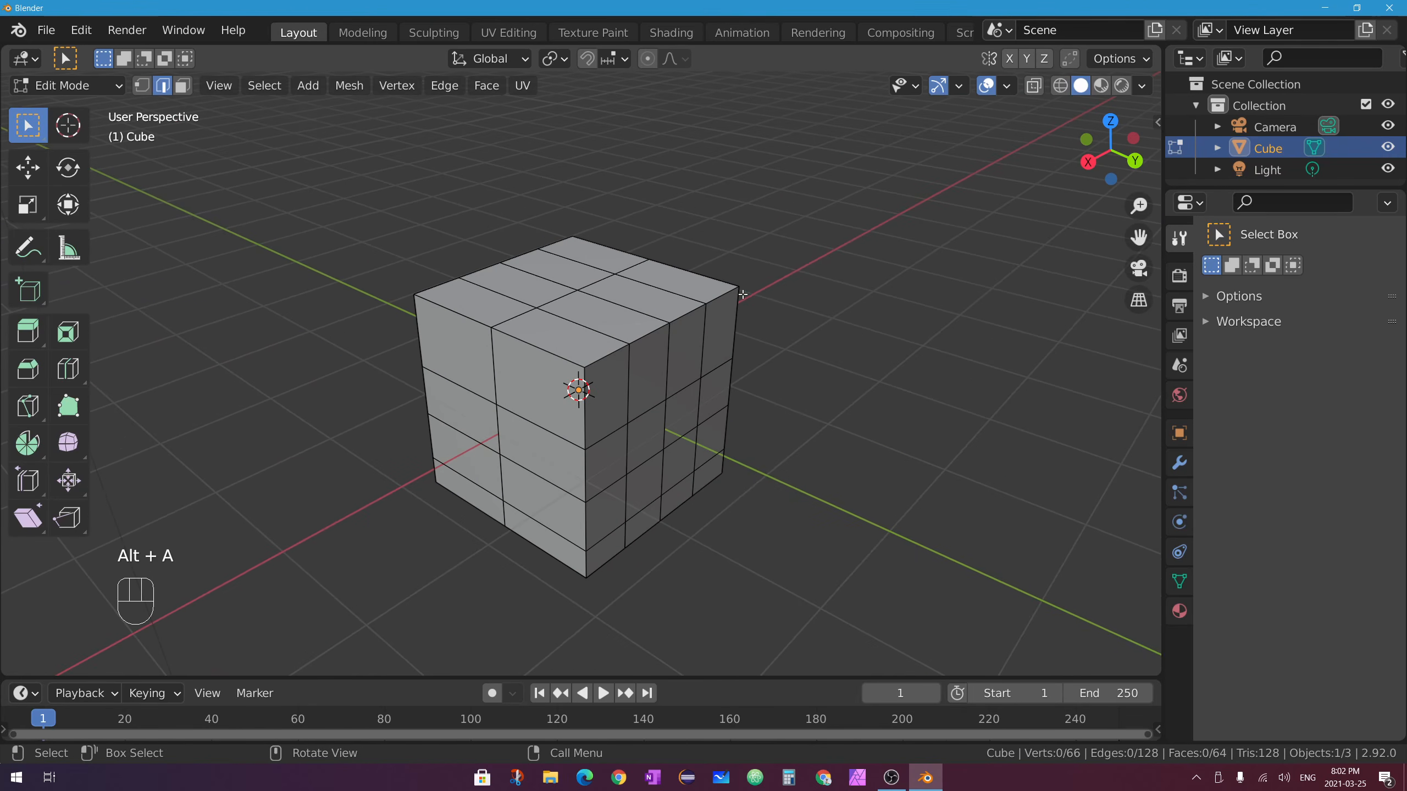
pyautogui.keyDown('alt'); pyautogui.click(614, 302); pyautogui.keyUp('alt')
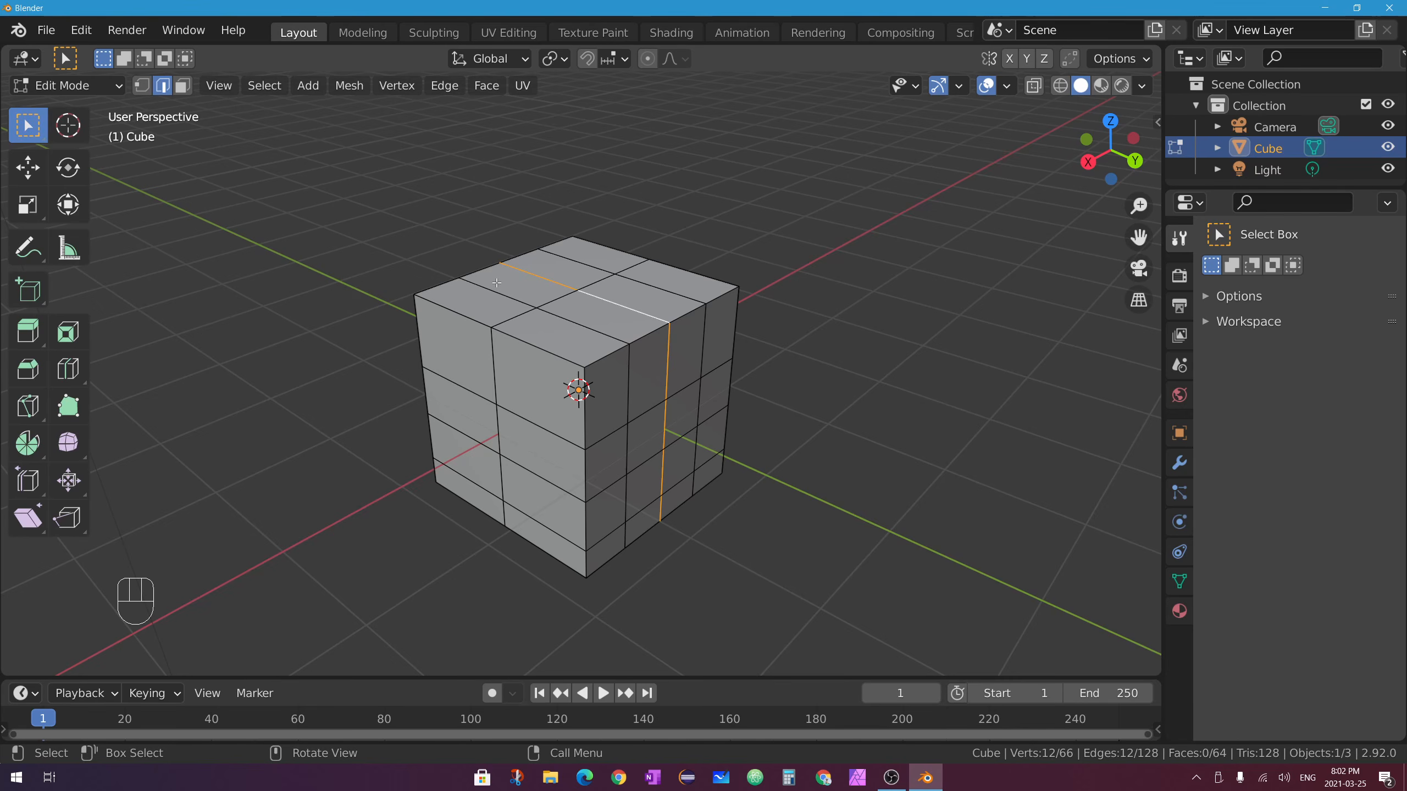
pyautogui.moveTo(615, 550); pyautogui.dragTo(540, 347, button='middle')
pyautogui.moveTo(665, 614); pyautogui.dragTo(668, 613, button='middle')
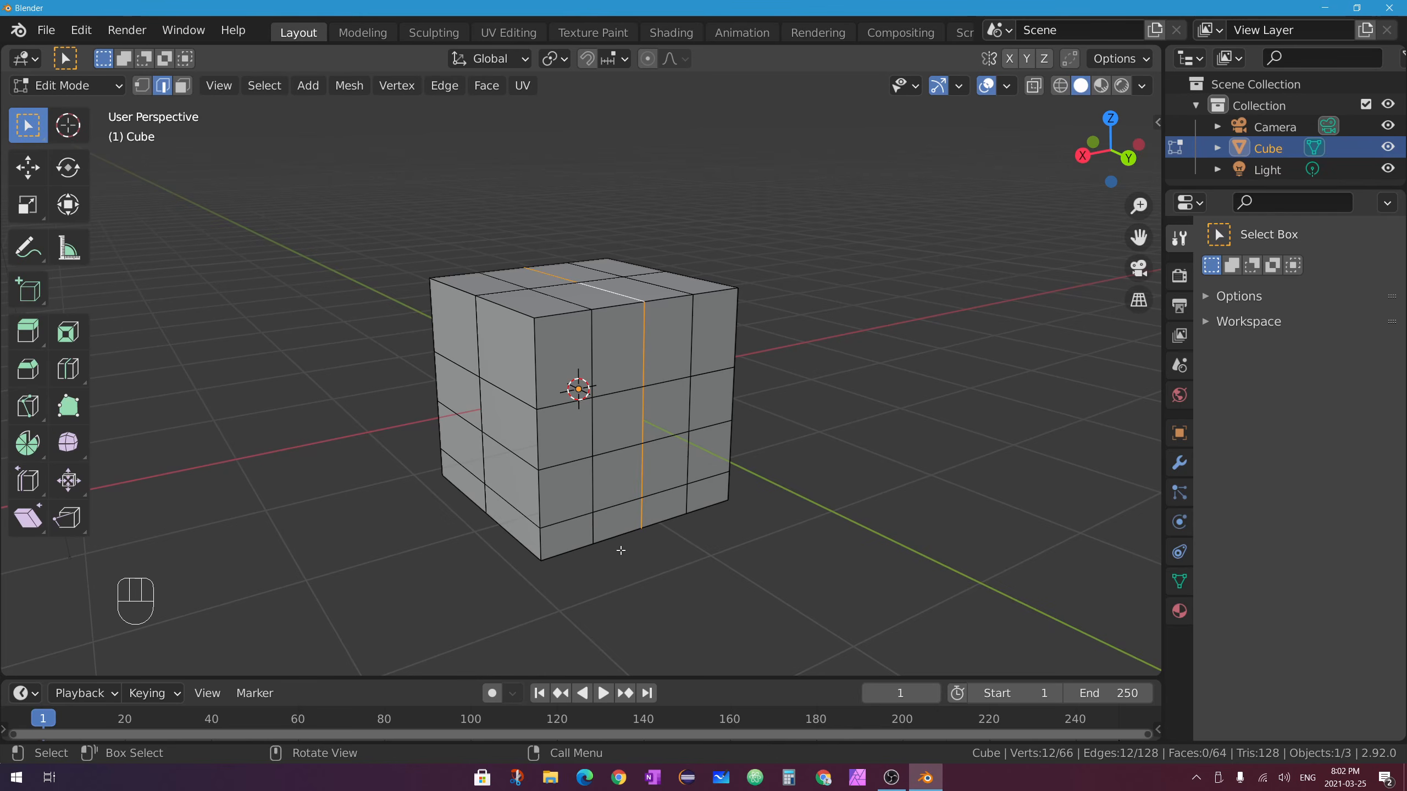
pyautogui.moveTo(566, 363); pyautogui.dragTo(643, 295, button='middle')
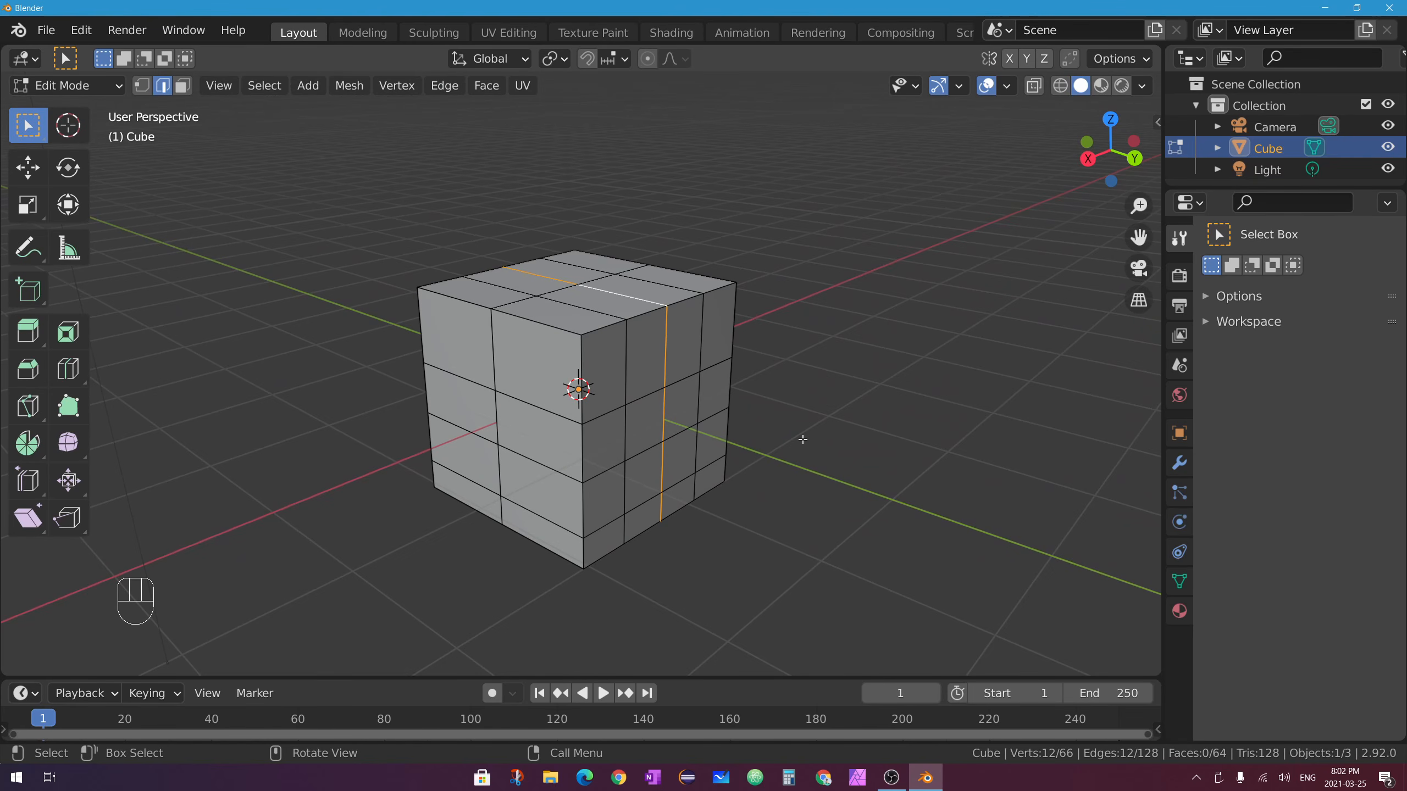
pyautogui.moveTo(802, 440); pyautogui.dragTo(520, 403, button='middle')
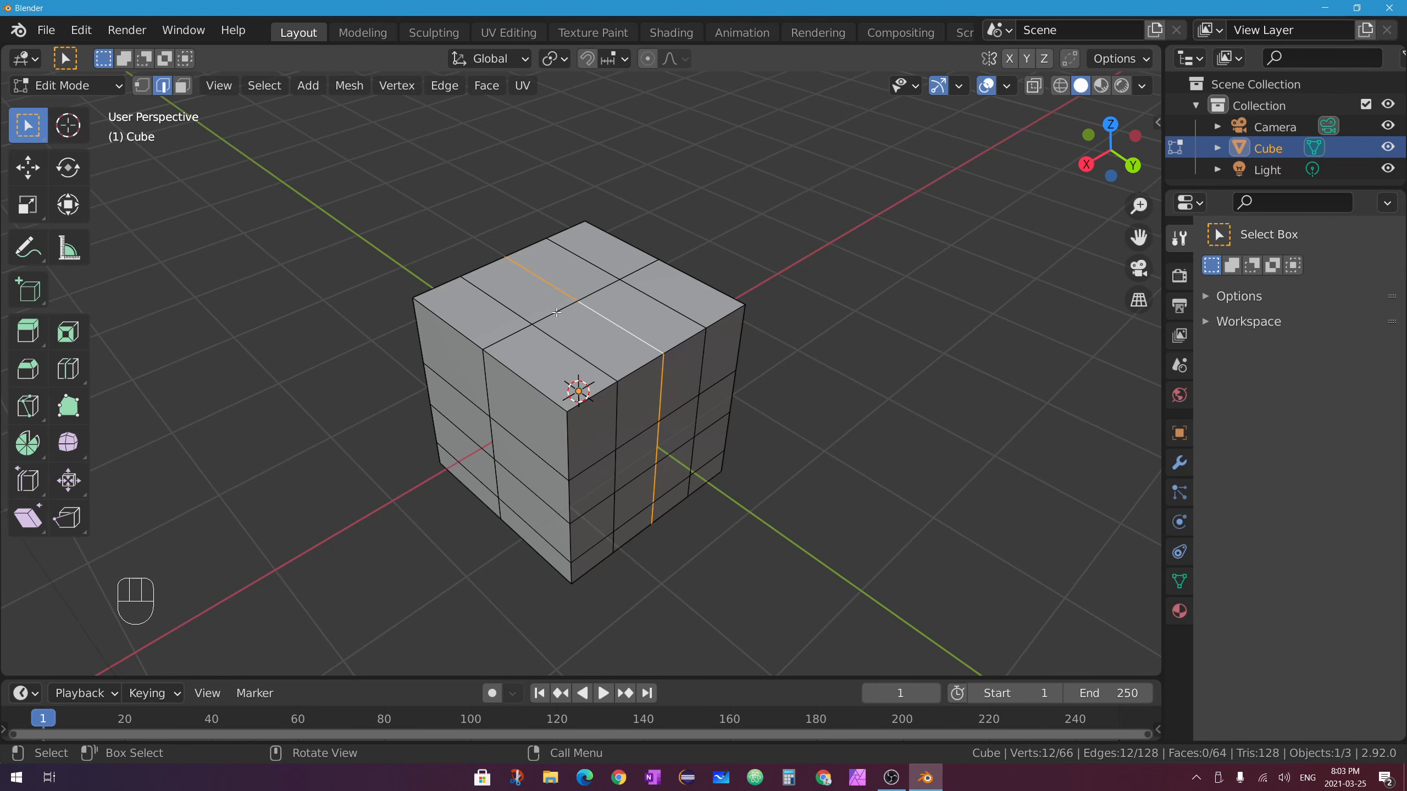
pyautogui.moveTo(549, 319); pyautogui.dragTo(570, 313, button='middle')
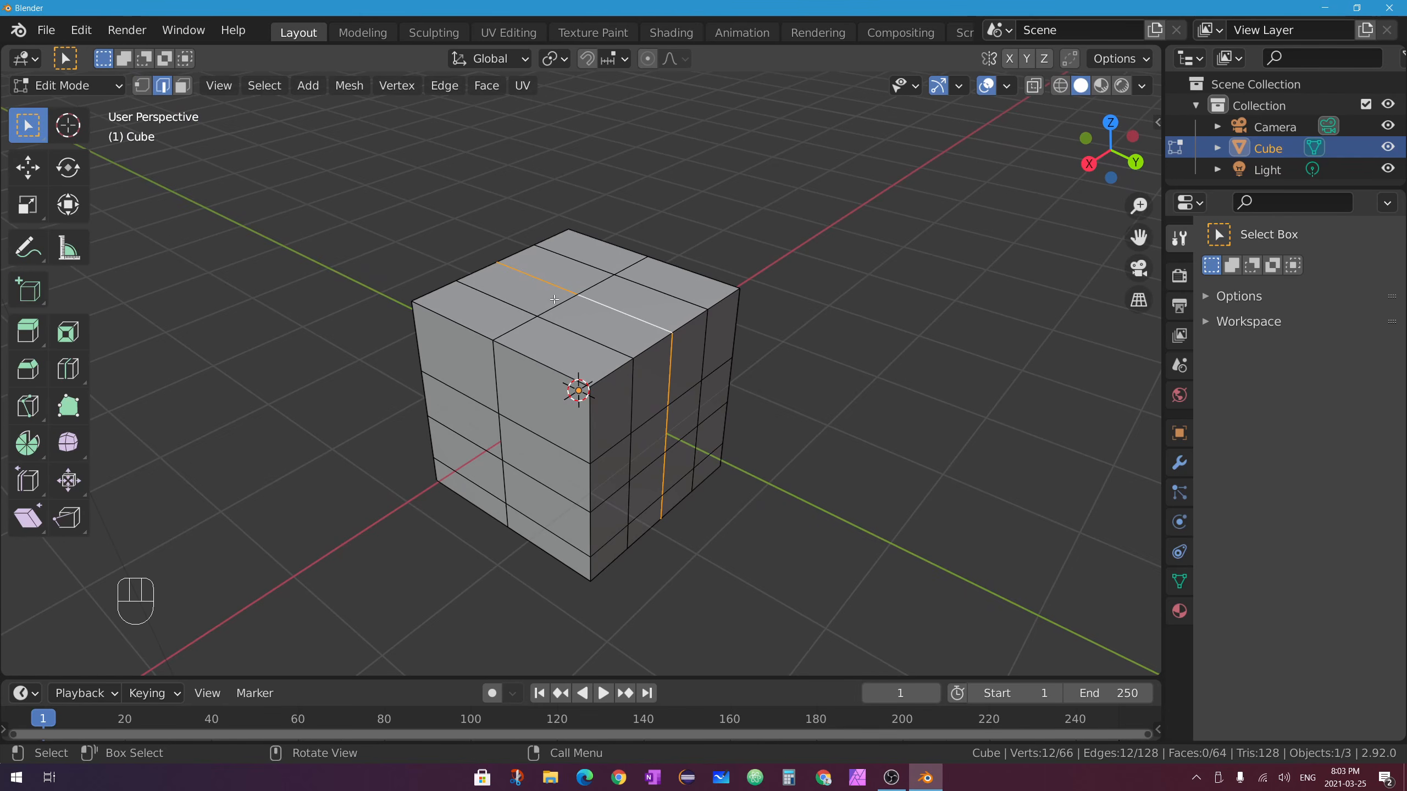
# Select three individual edges across the cube's top and right face.
pyautogui.click(561, 304)
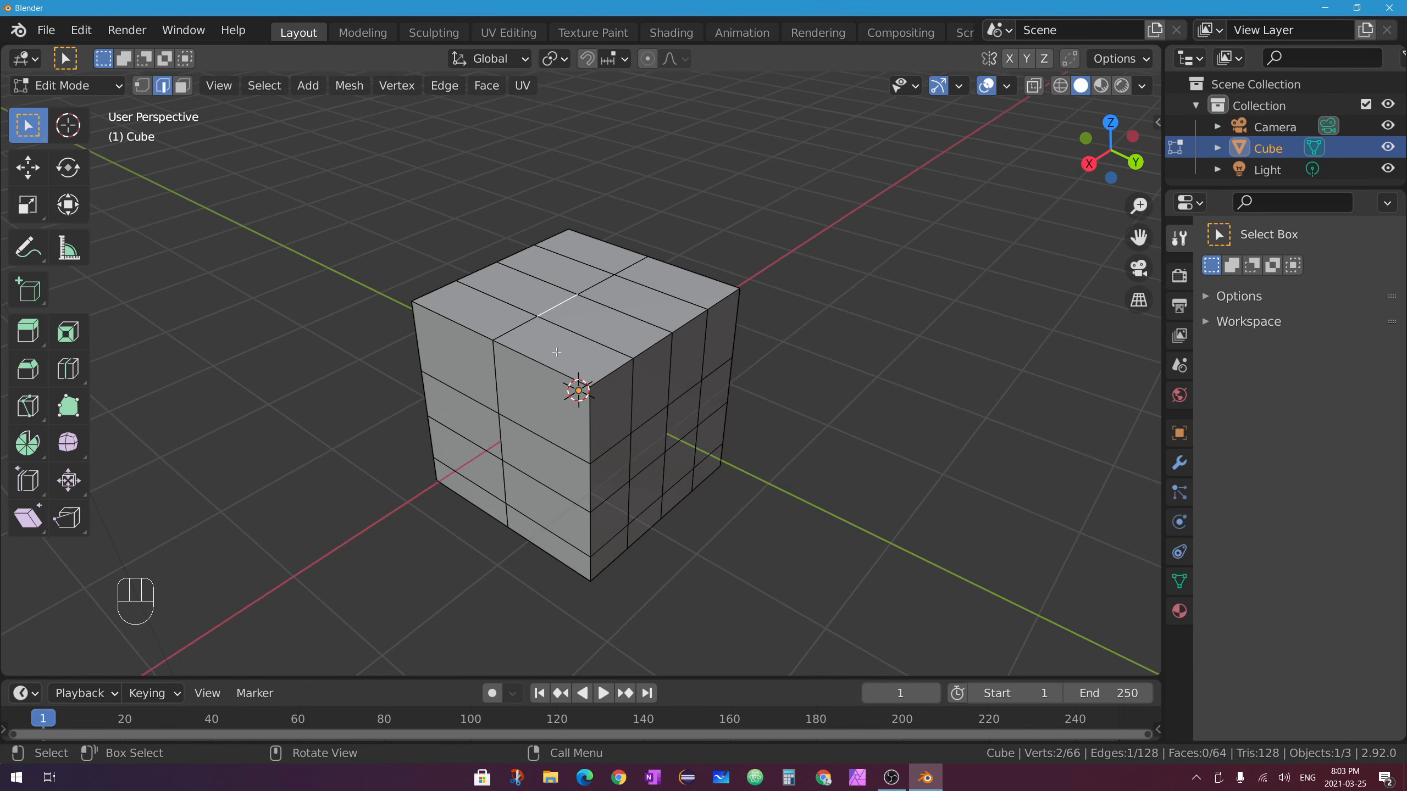
pyautogui.keyDown('shift'); pyautogui.click(652, 345); pyautogui.keyUp('shift')
pyautogui.keyDown('shift'); pyautogui.click(649, 420); pyautogui.keyUp('shift')
pyautogui.moveTo(696, 412); pyautogui.dragTo(654, 441, button='middle')
pyautogui.moveTo(661, 393); pyautogui.dragTo(687, 495, button='middle')
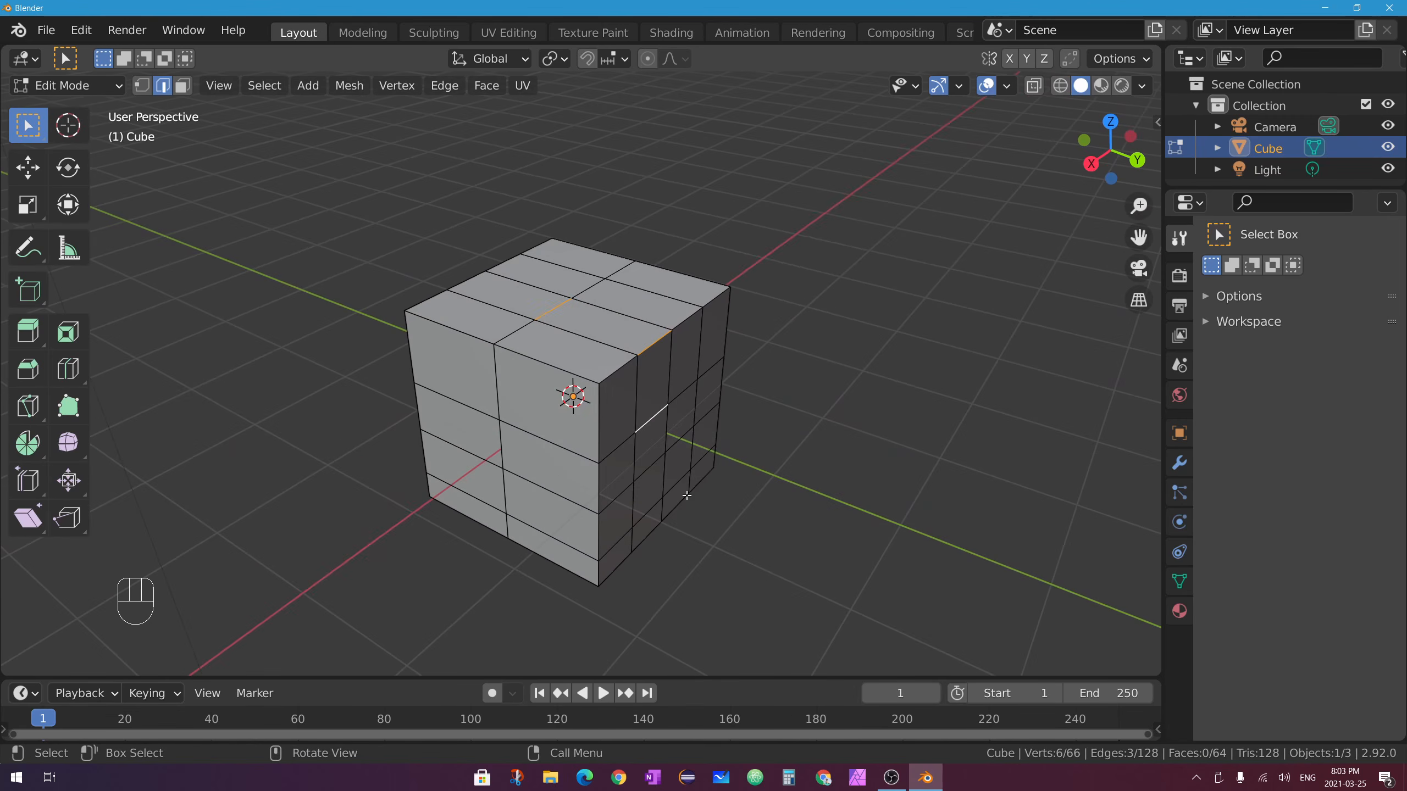
pyautogui.moveTo(601, 309); pyautogui.dragTo(570, 326, button='middle')
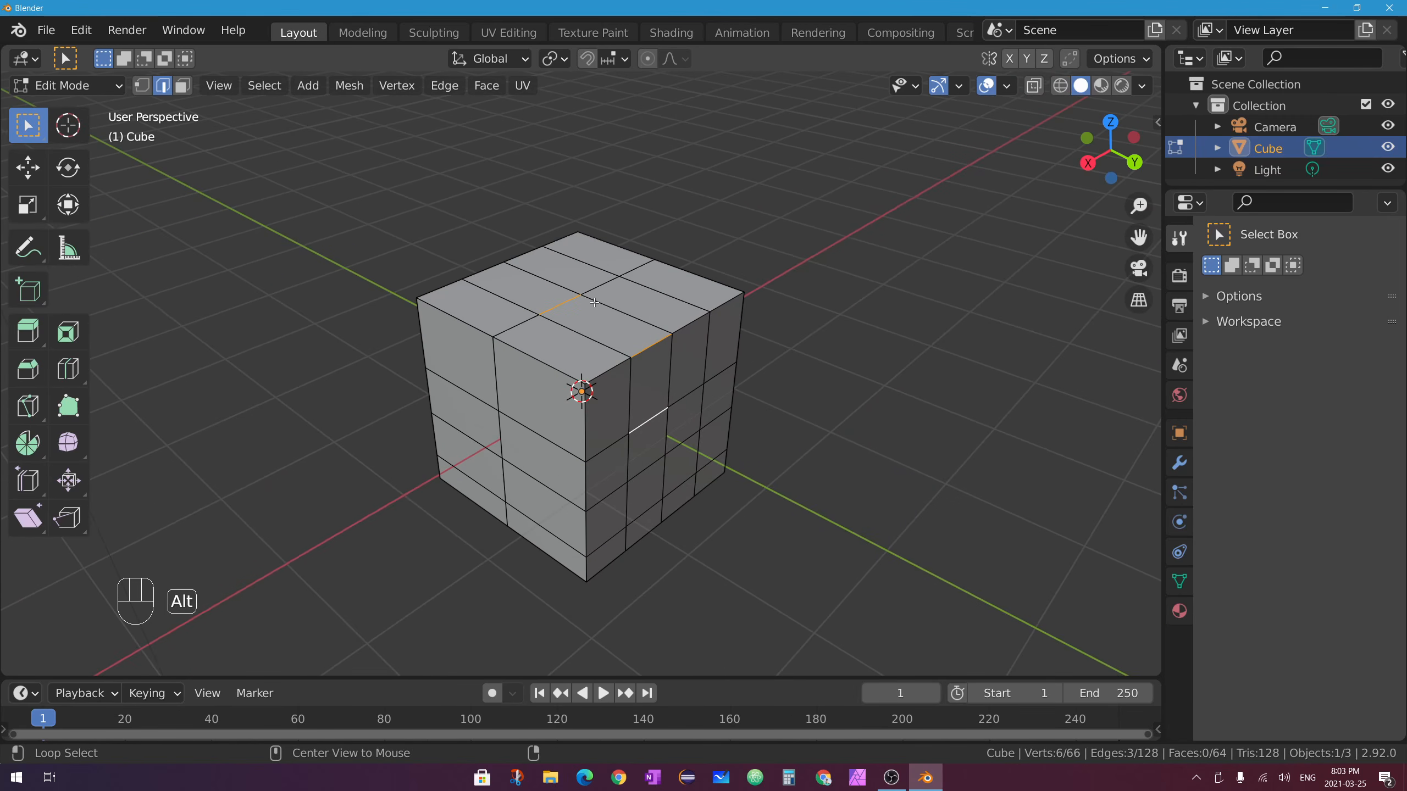
# Deselect all, then select edge rings and an edge loop across the top and right side.
pyautogui.hotkey('alt', 'a')
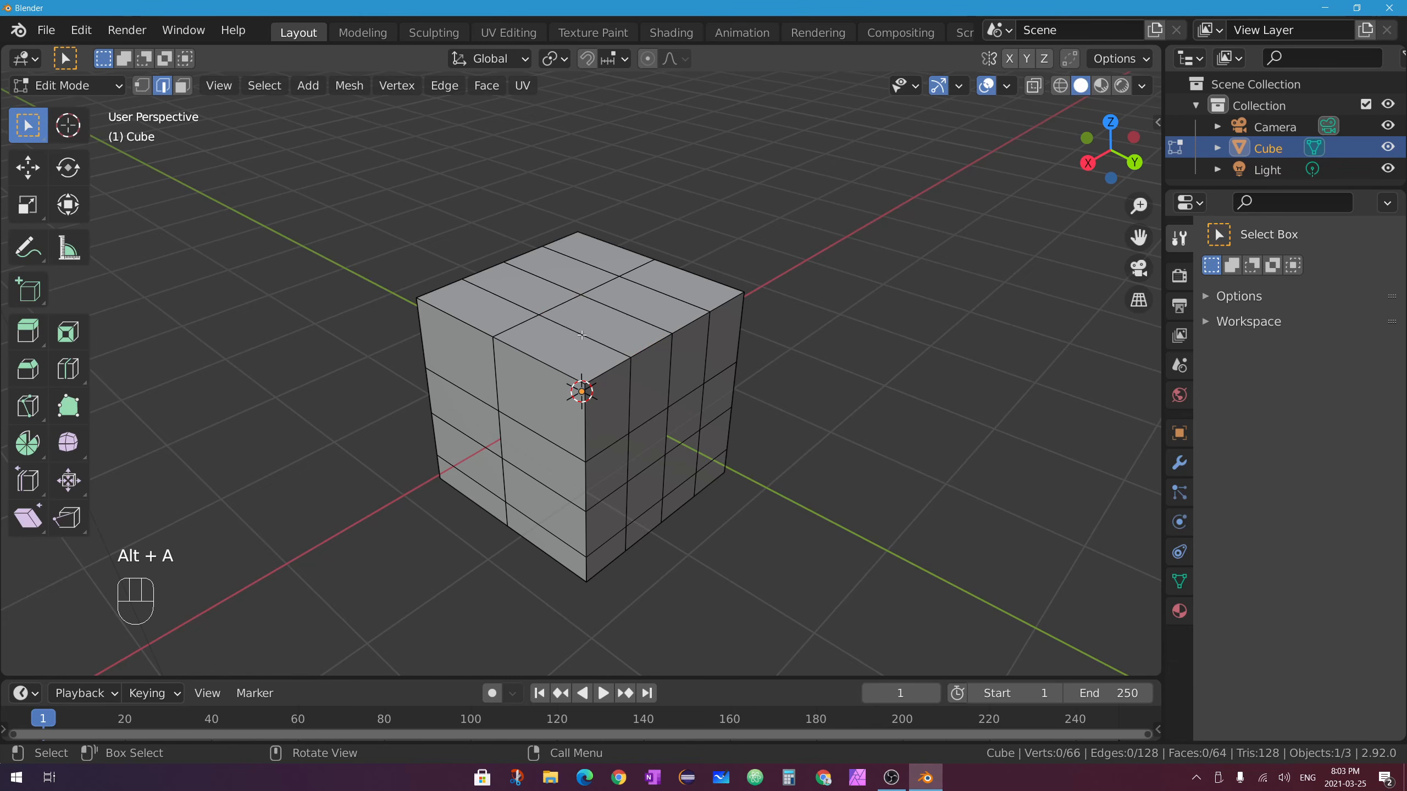
pyautogui.keyDown('ctrl'); pyautogui.keyDown('alt'); pyautogui.click(558, 305); pyautogui.keyUp('alt'); pyautogui.keyUp('ctrl')
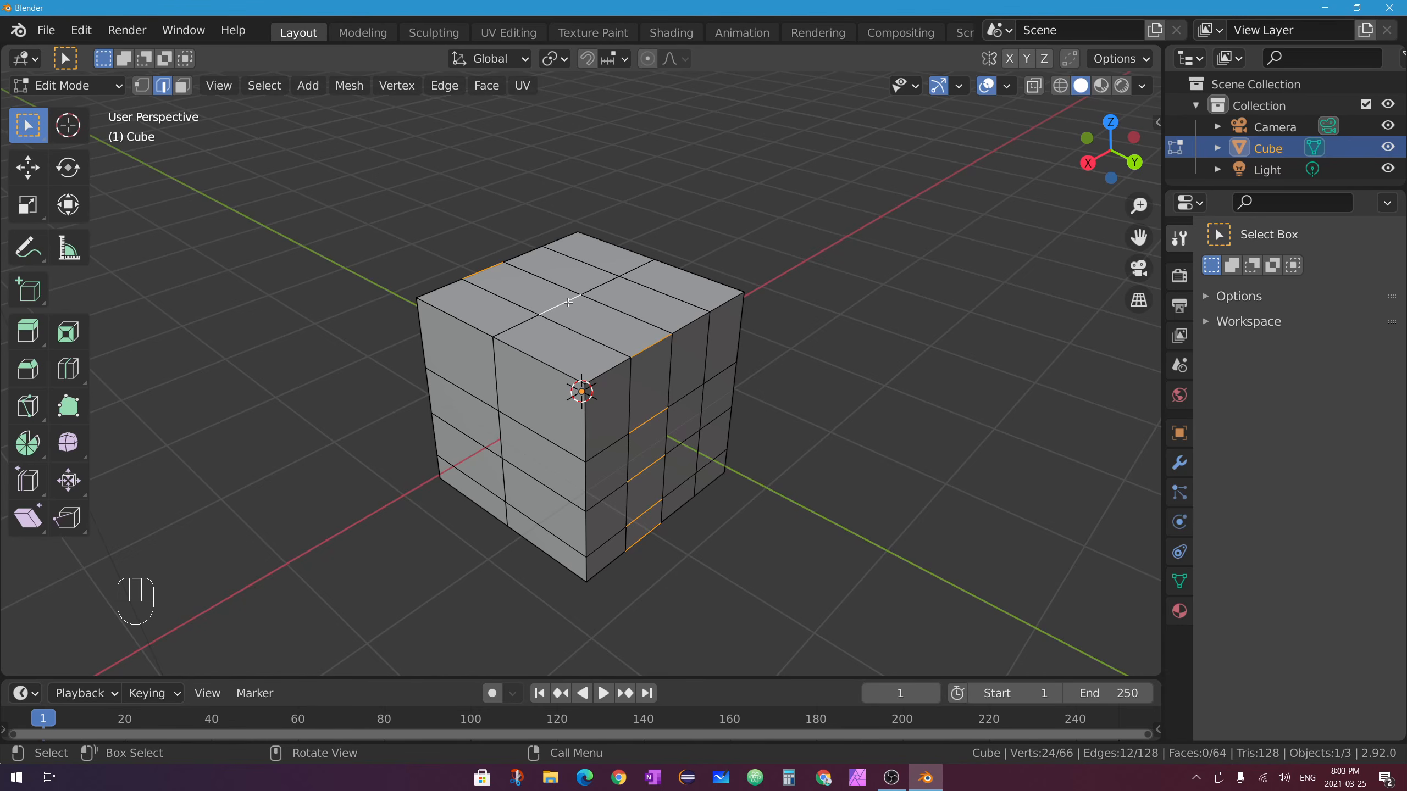
pyautogui.moveTo(711, 473)
pyautogui.mouseDown(button='middle')
pyautogui.moveTo(770, 388)
pyautogui.moveTo(794, 308)
pyautogui.moveTo(885, 389)
pyautogui.moveTo(842, 477)
pyautogui.moveTo(690, 503)
pyautogui.moveTo(666, 478)
pyautogui.moveTo(697, 451)
pyautogui.mouseUp(button='middle')
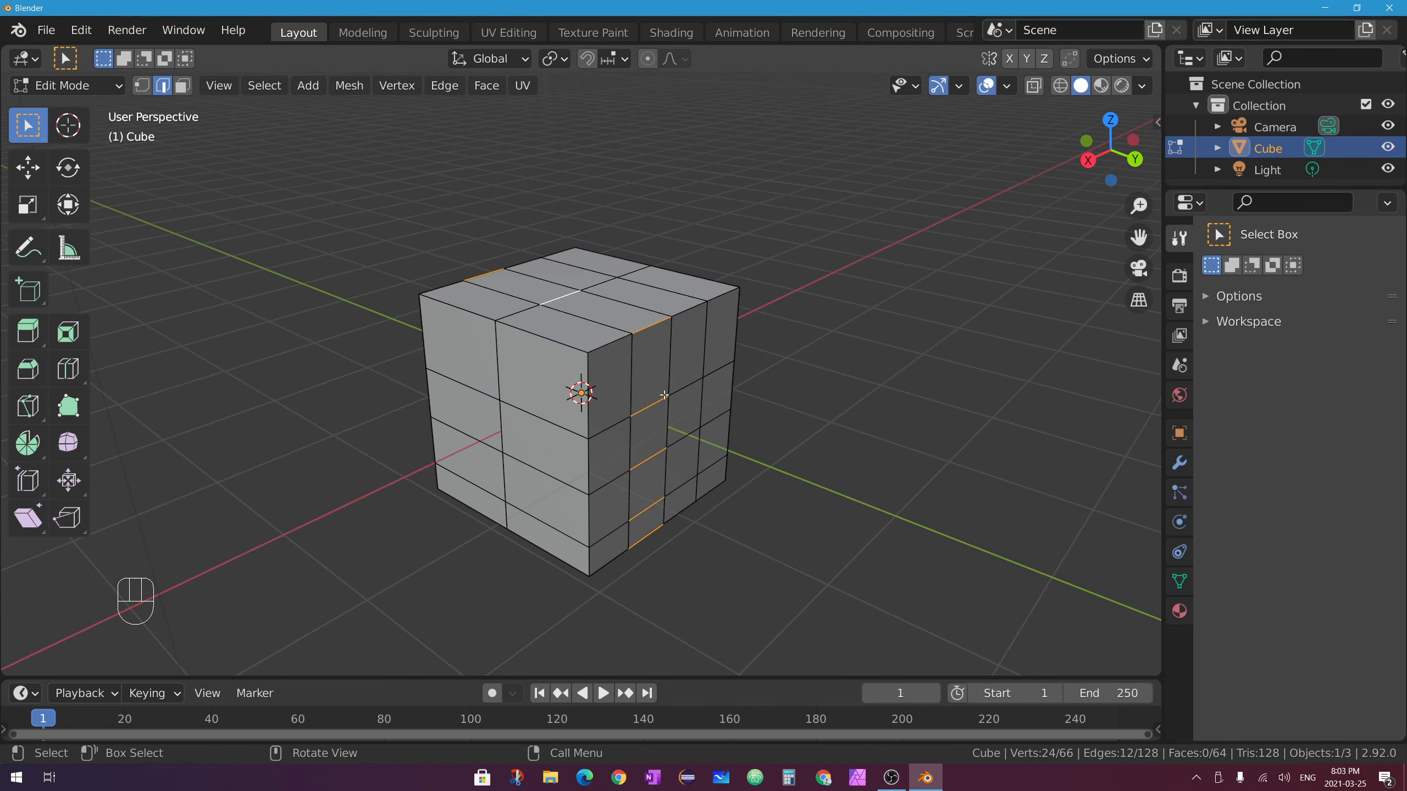
pyautogui.keyDown('alt'); pyautogui.click(626, 303); pyautogui.keyUp('alt')
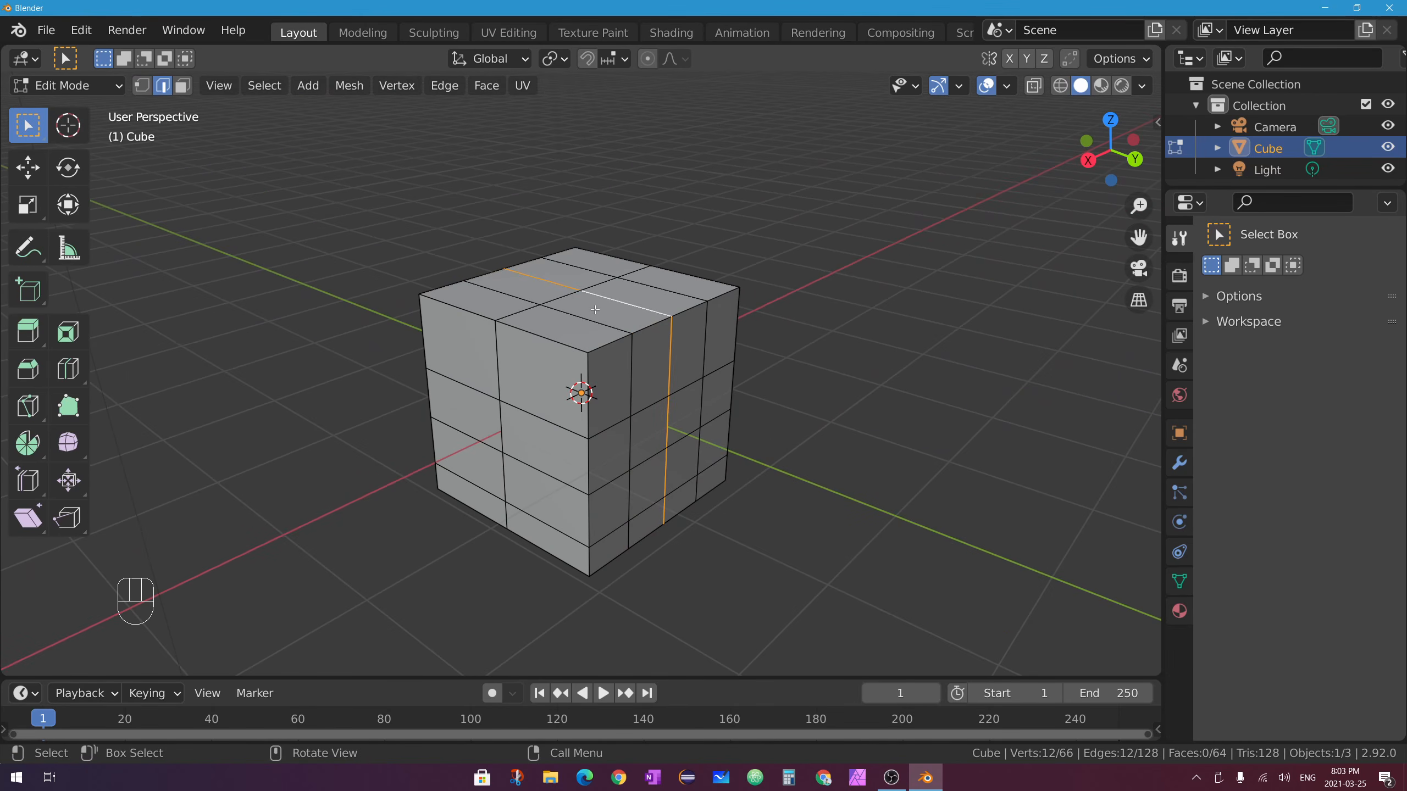
pyautogui.keyDown('ctrl'); pyautogui.keyDown('alt'); pyautogui.click(578, 297); pyautogui.keyUp('alt'); pyautogui.keyUp('ctrl')
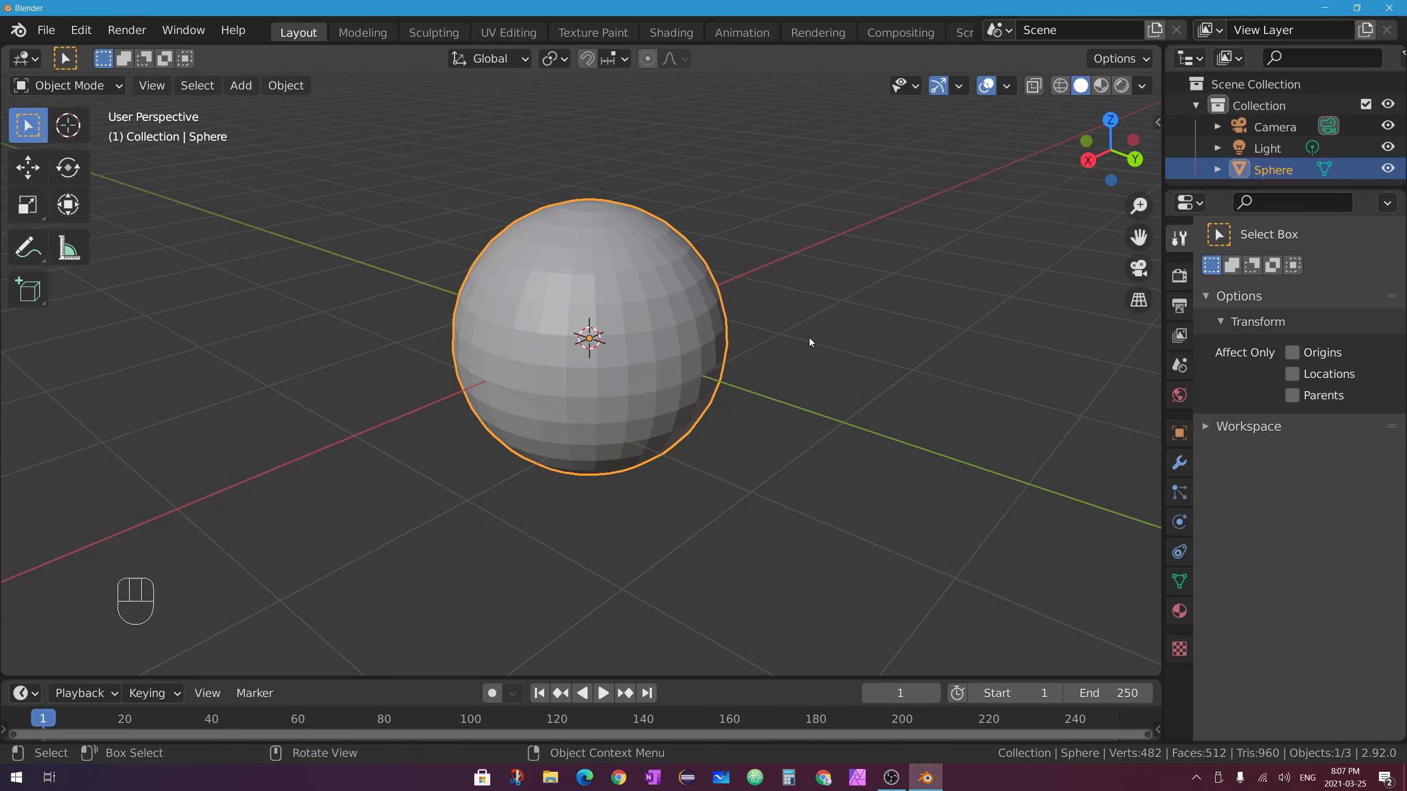
pyautogui.press('Tab')
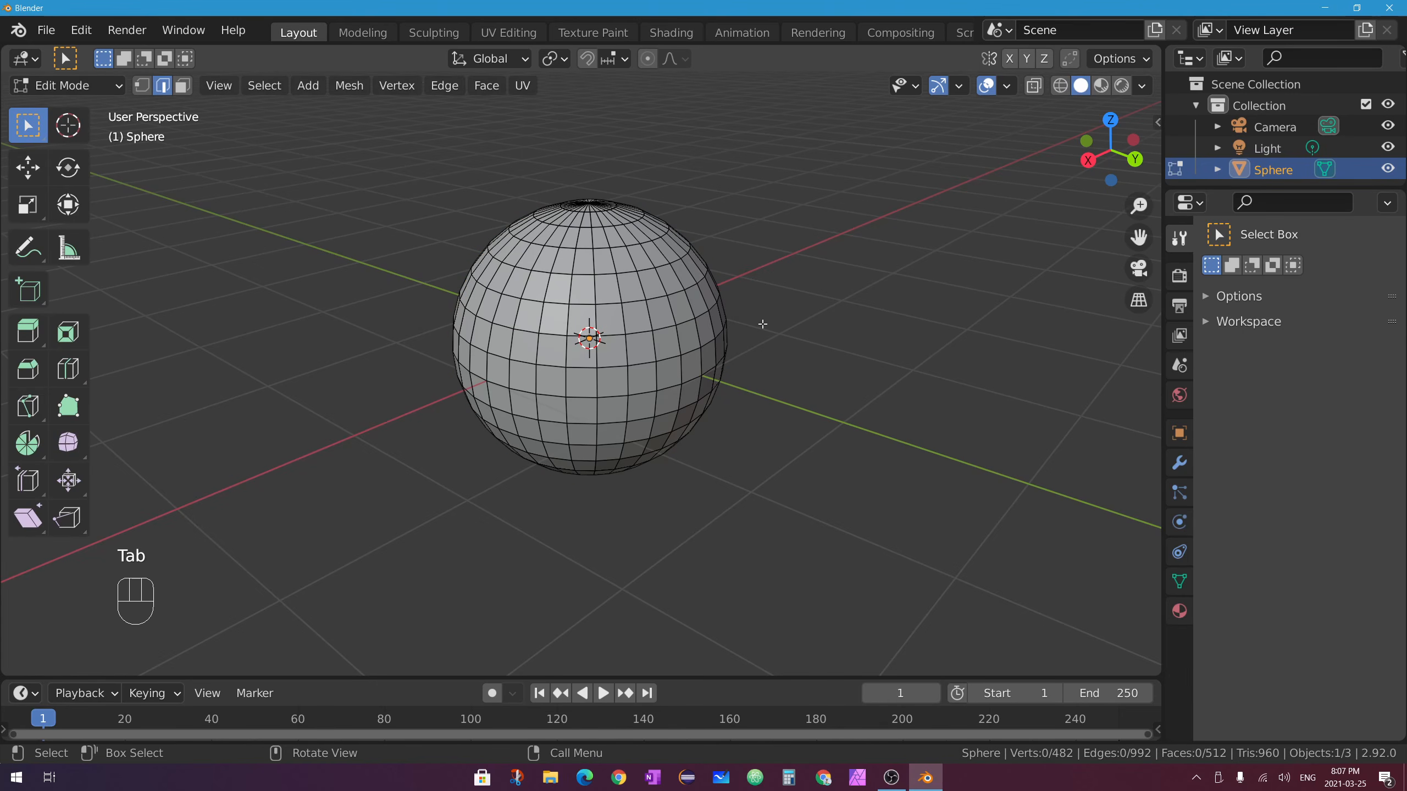
pyautogui.scroll(3, 687, 272)
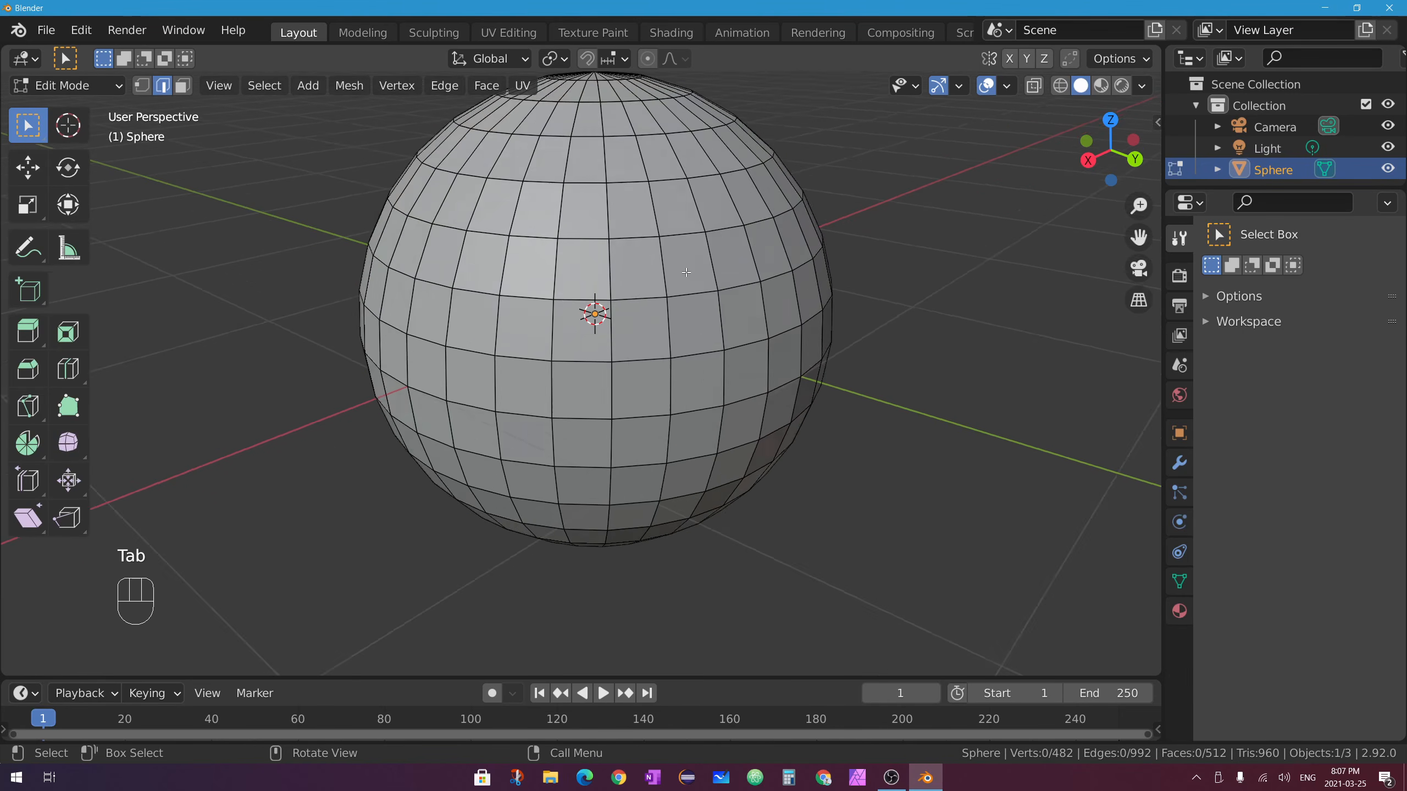
pyautogui.scroll(2, 686, 273)
pyautogui.scroll(-4, 514, 274)
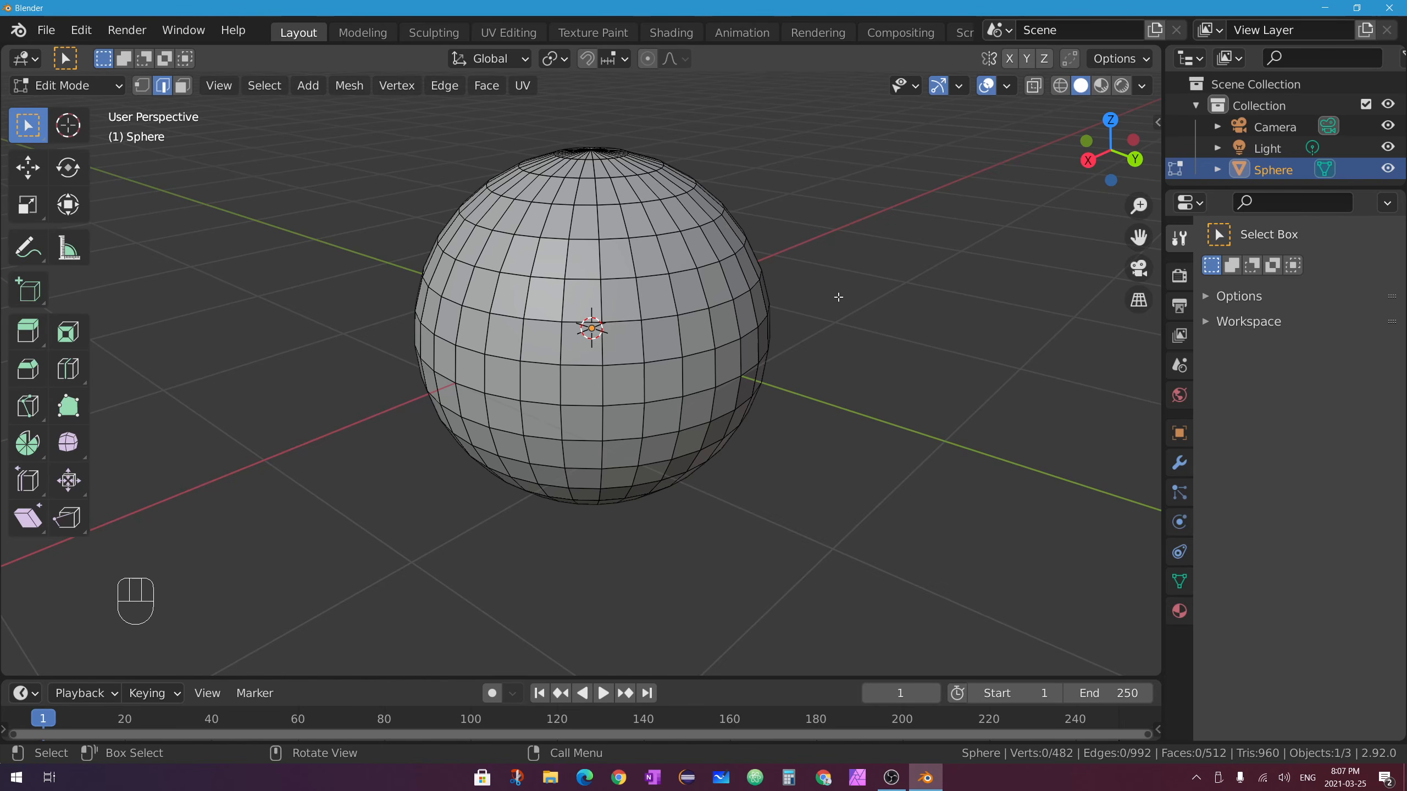
pyautogui.keyDown('shift'); pyautogui.moveTo(846, 279); pyautogui.dragTo(817, 299, button='middle'); pyautogui.keyUp('shift')
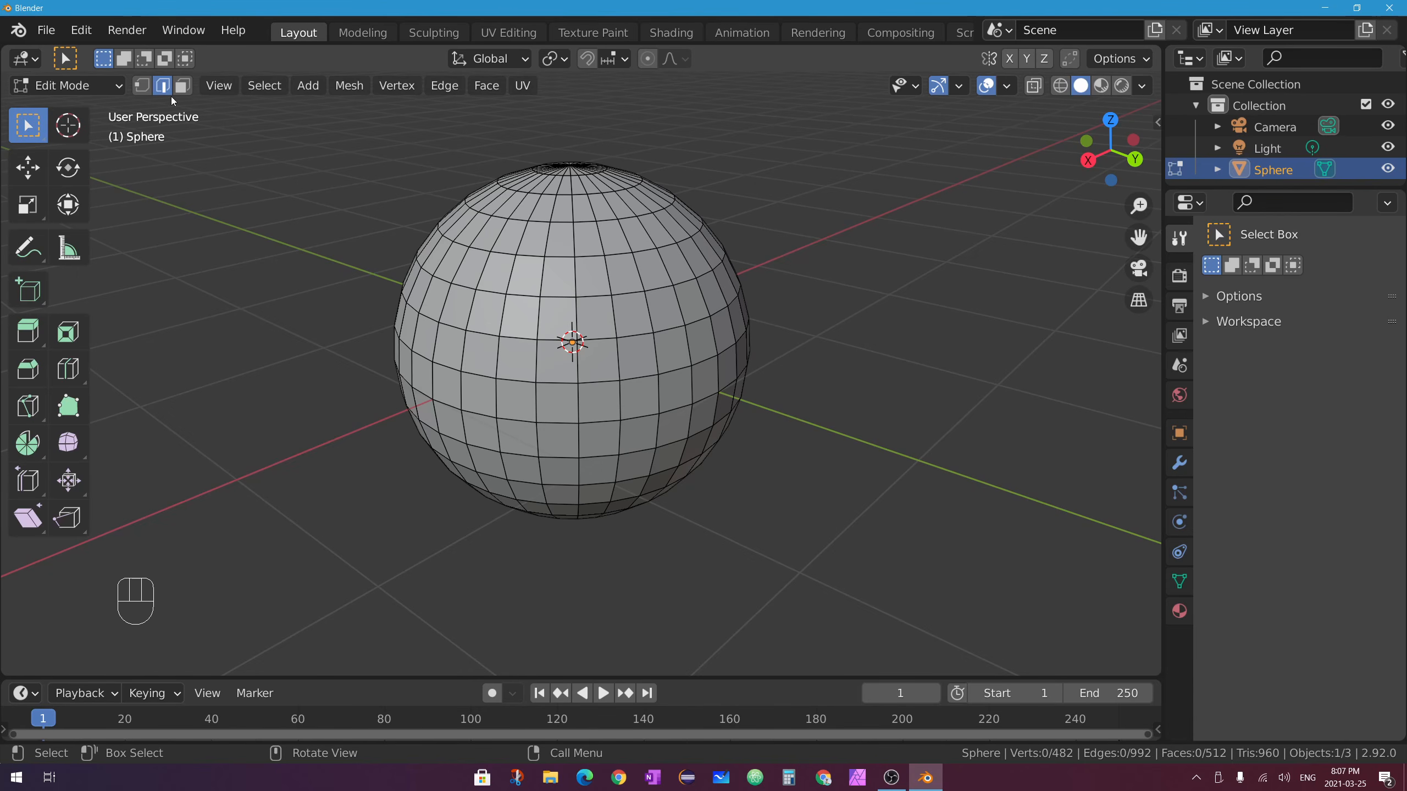
# Select the edge loop around the sphere's upper half, zoom in, and activate the Move tool.
pyautogui.keyDown('alt'); pyautogui.click(604, 340); pyautogui.keyUp('alt')
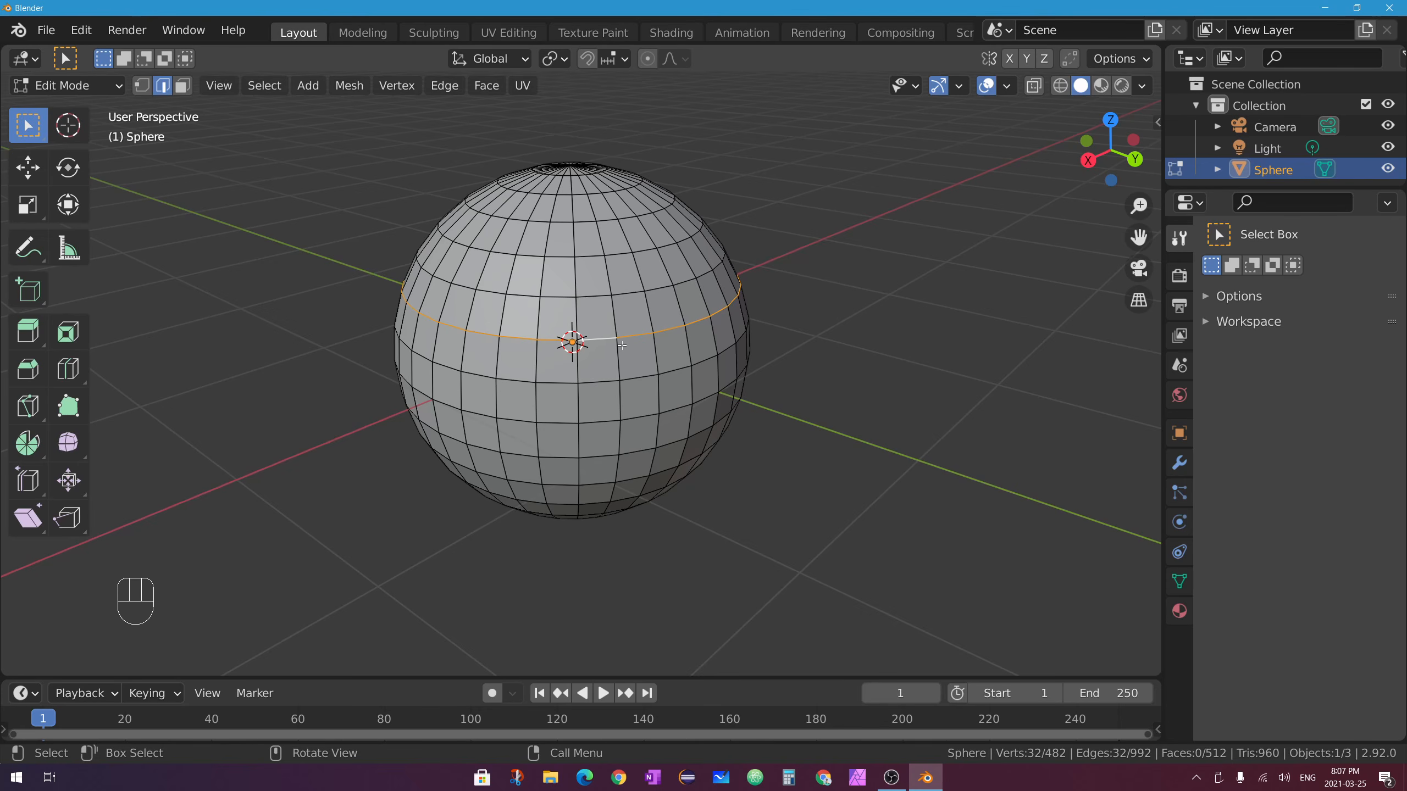
pyautogui.moveTo(764, 335); pyautogui.dragTo(677, 308, button='middle')
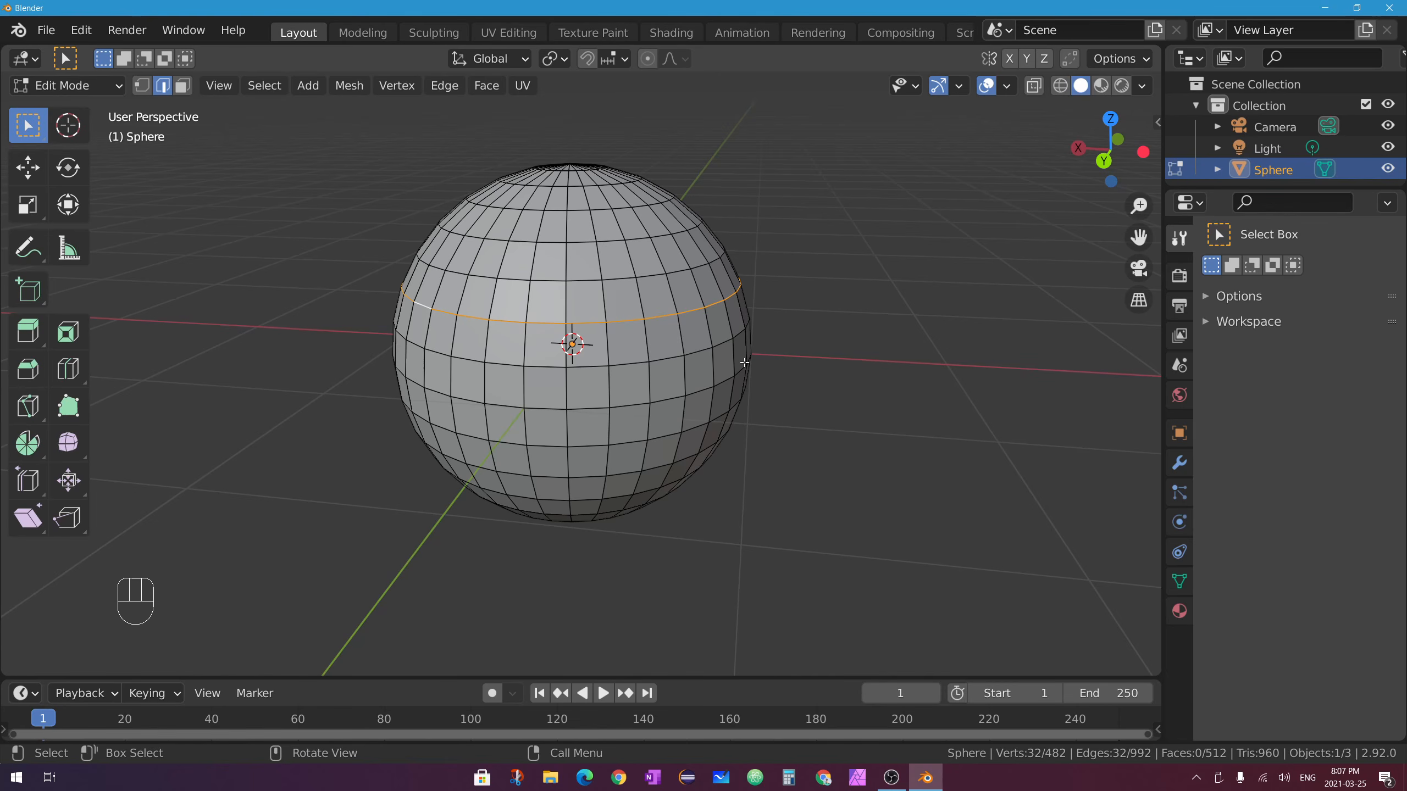
pyautogui.scroll(2, 717, 312)
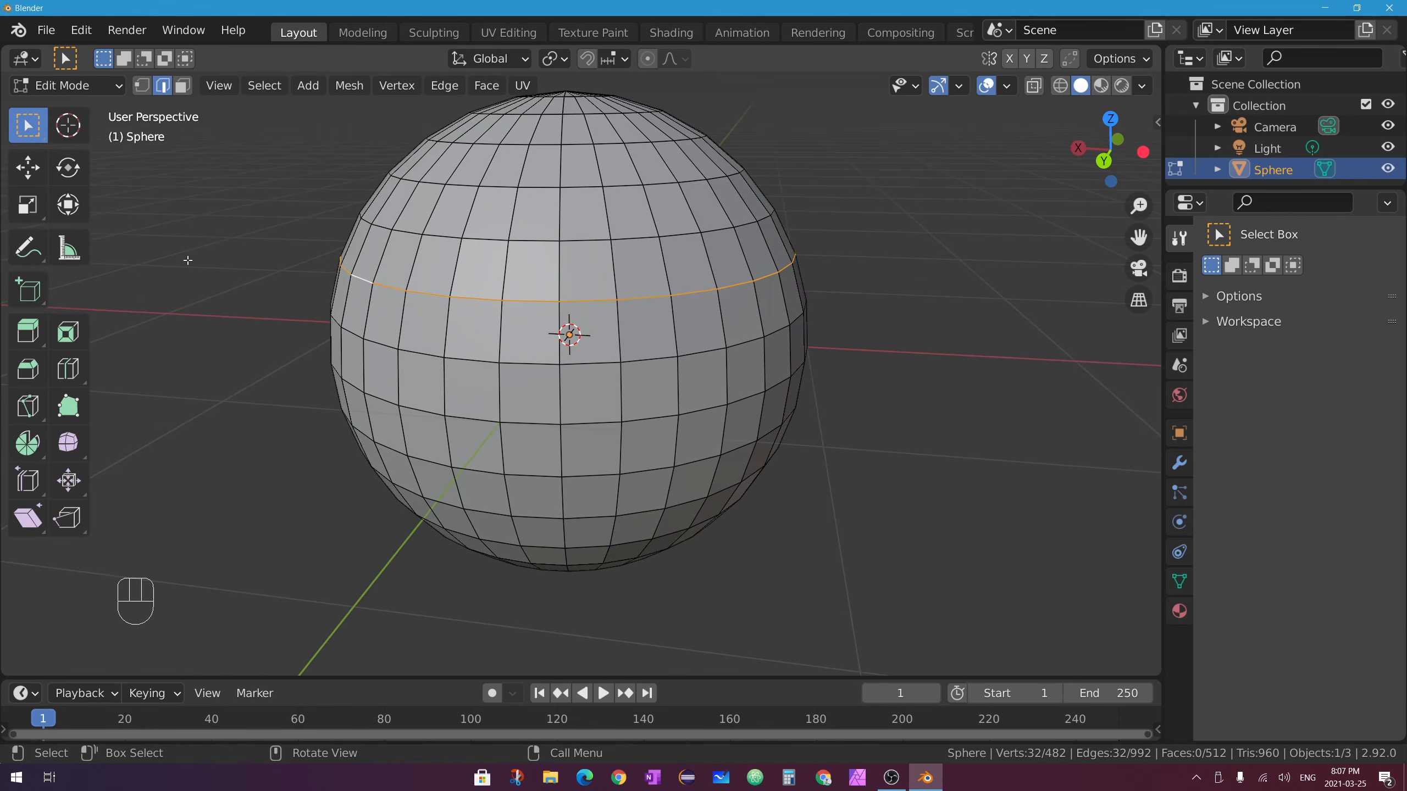
pyautogui.click(27, 169)
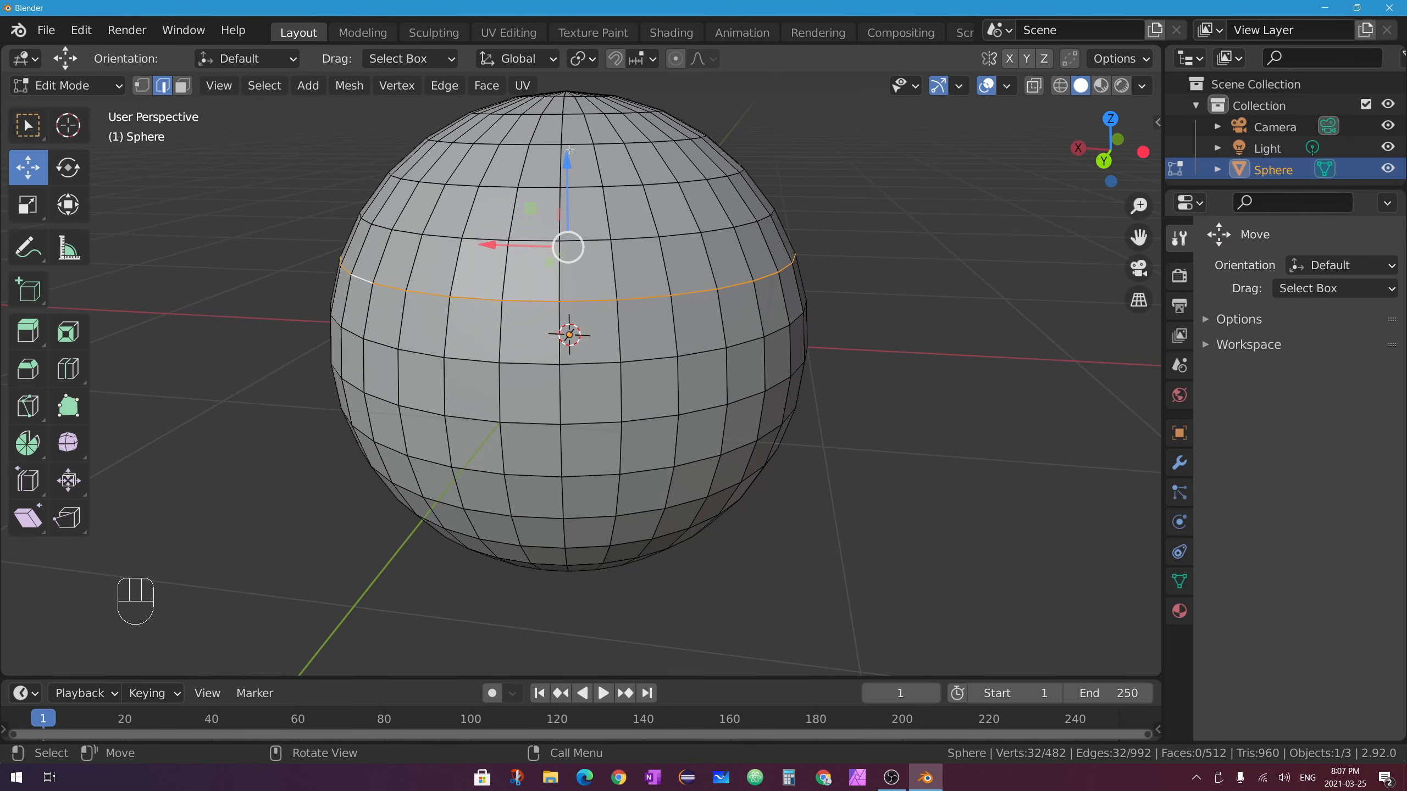
pyautogui.moveTo(565, 167); pyautogui.dragTo(589, 133)
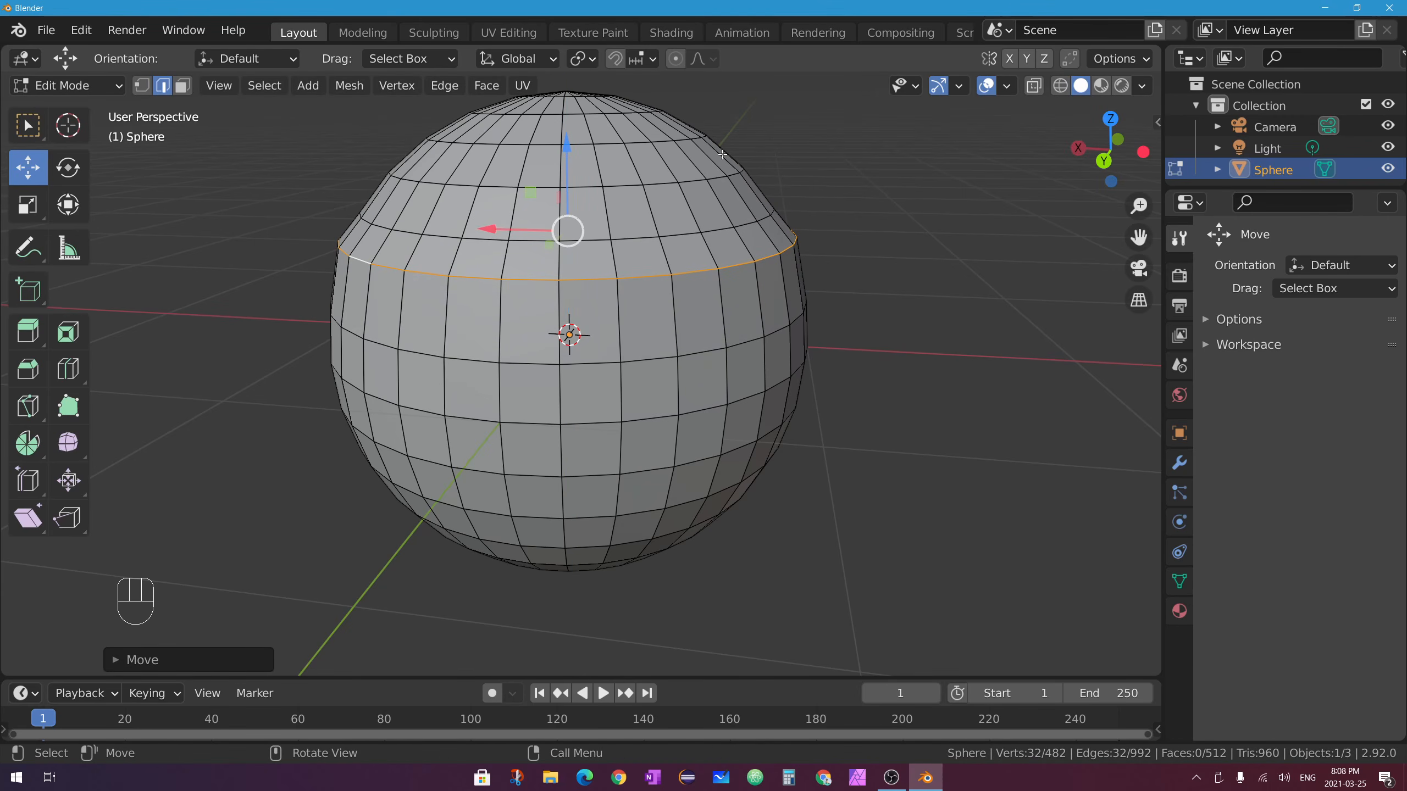
pyautogui.moveTo(565, 150); pyautogui.dragTo(583, 189)
pyautogui.press('s')
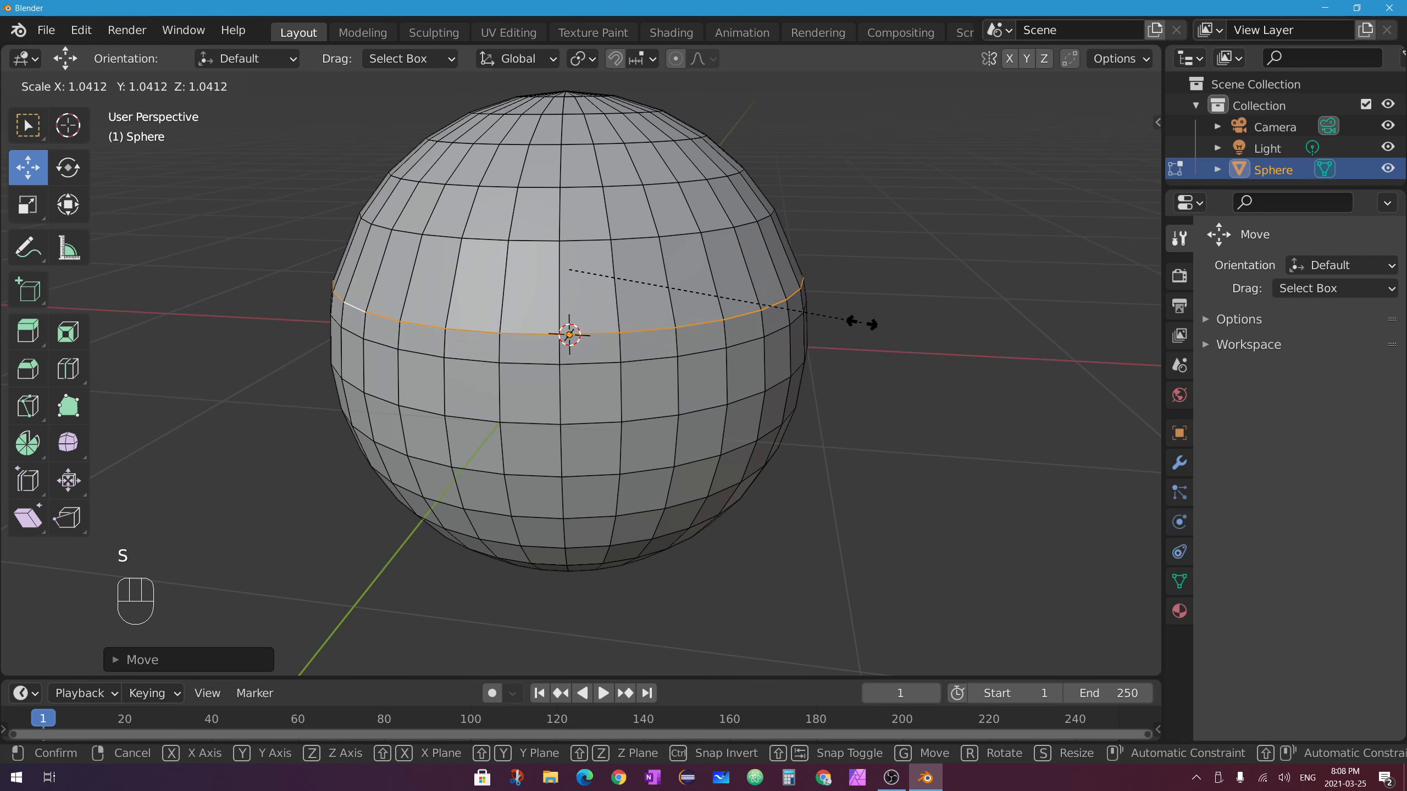
pyautogui.click(888, 339)
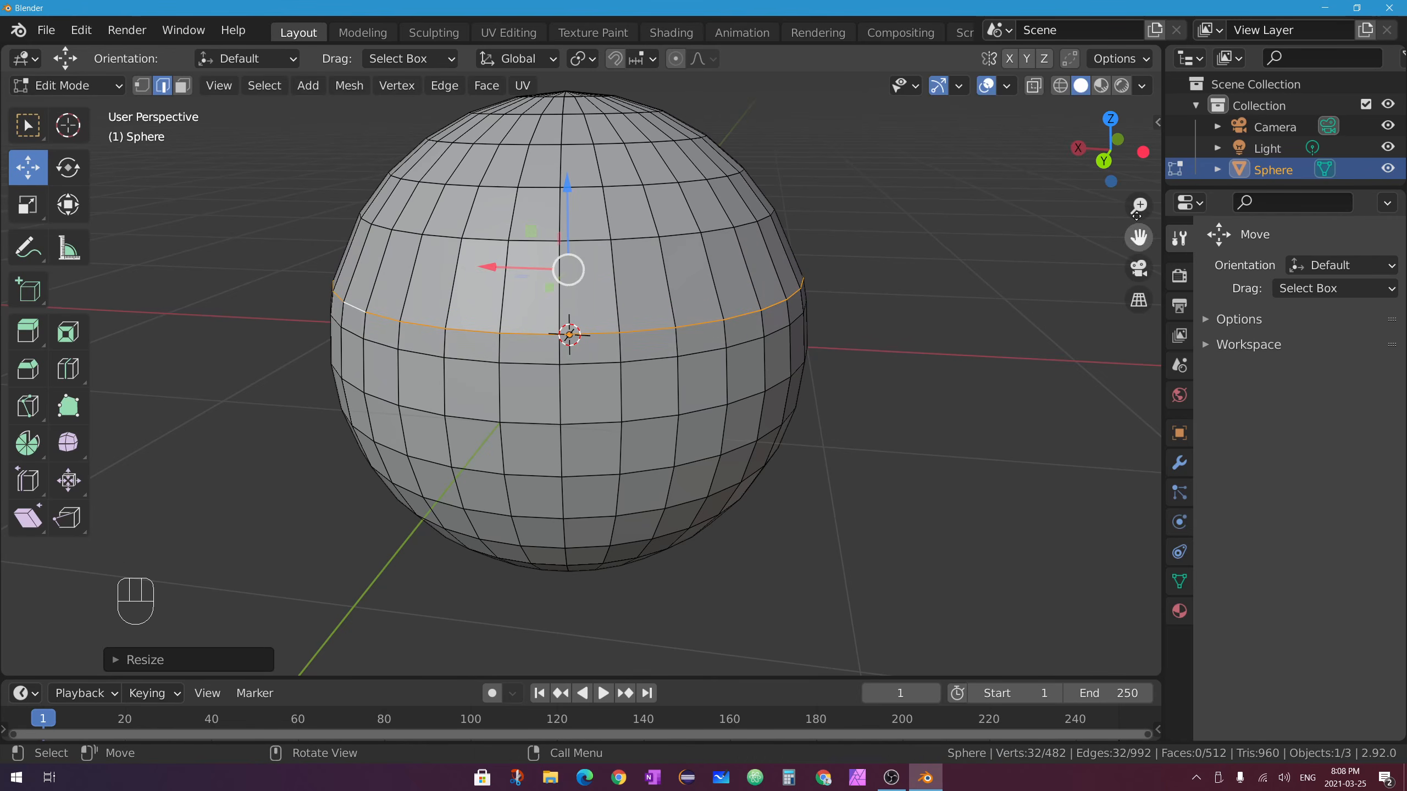
pyautogui.click(1104, 161)
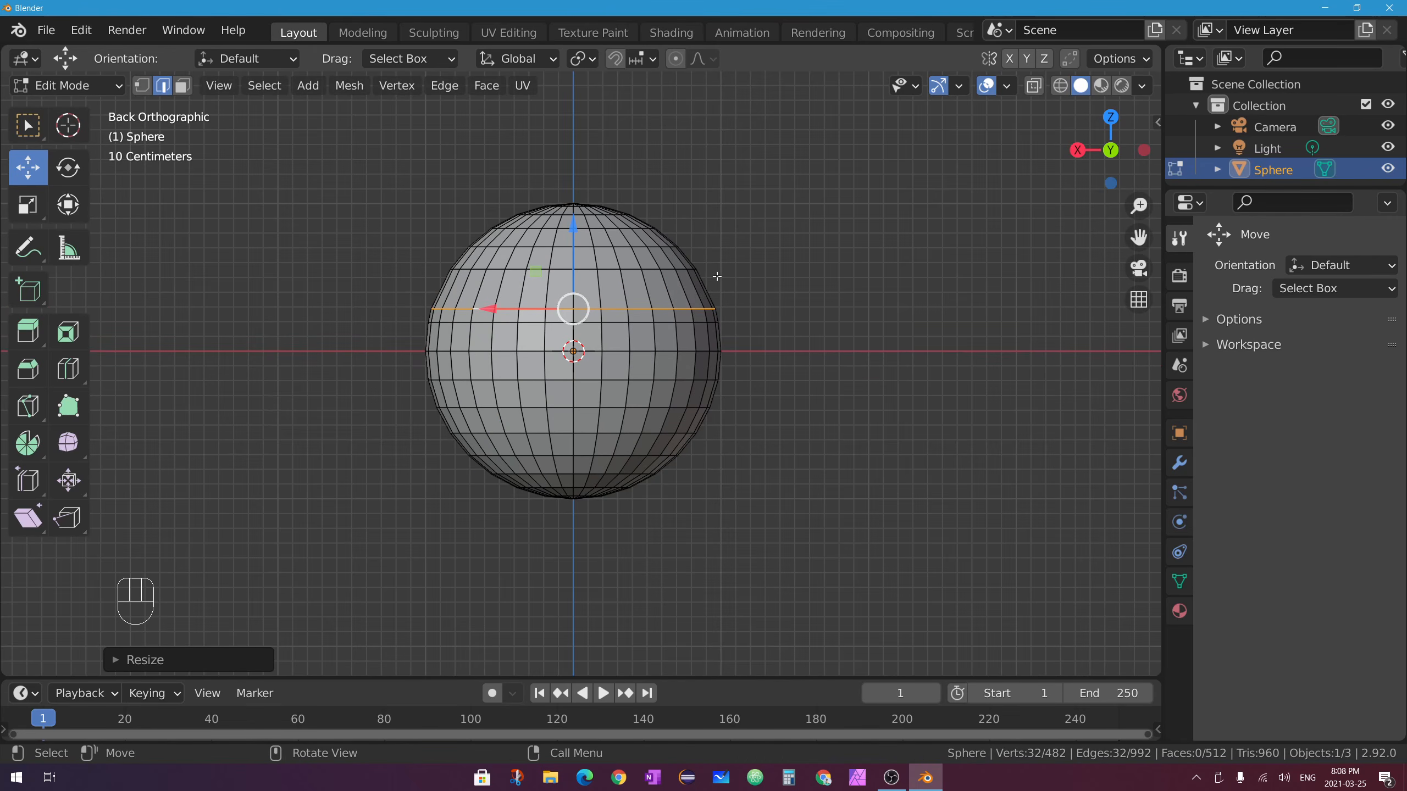
pyautogui.moveTo(584, 274); pyautogui.dragTo(777, 301, button='middle')
pyautogui.hotkey('ctrl', 'z')
pyautogui.hotkey('ctrl', 'z')
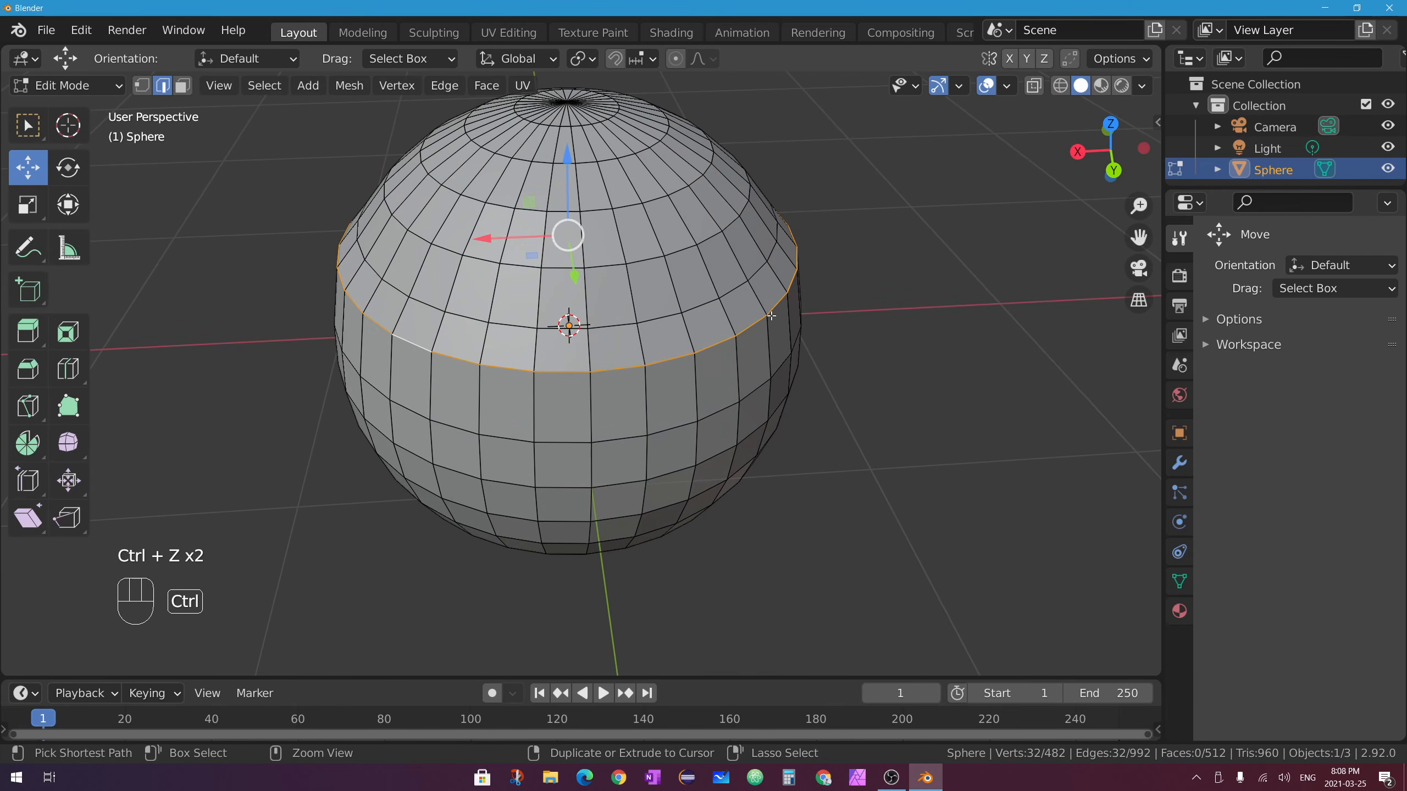
pyautogui.hotkey('ctrl', 'z')
pyautogui.moveTo(839, 345); pyautogui.dragTo(447, 258, button='middle')
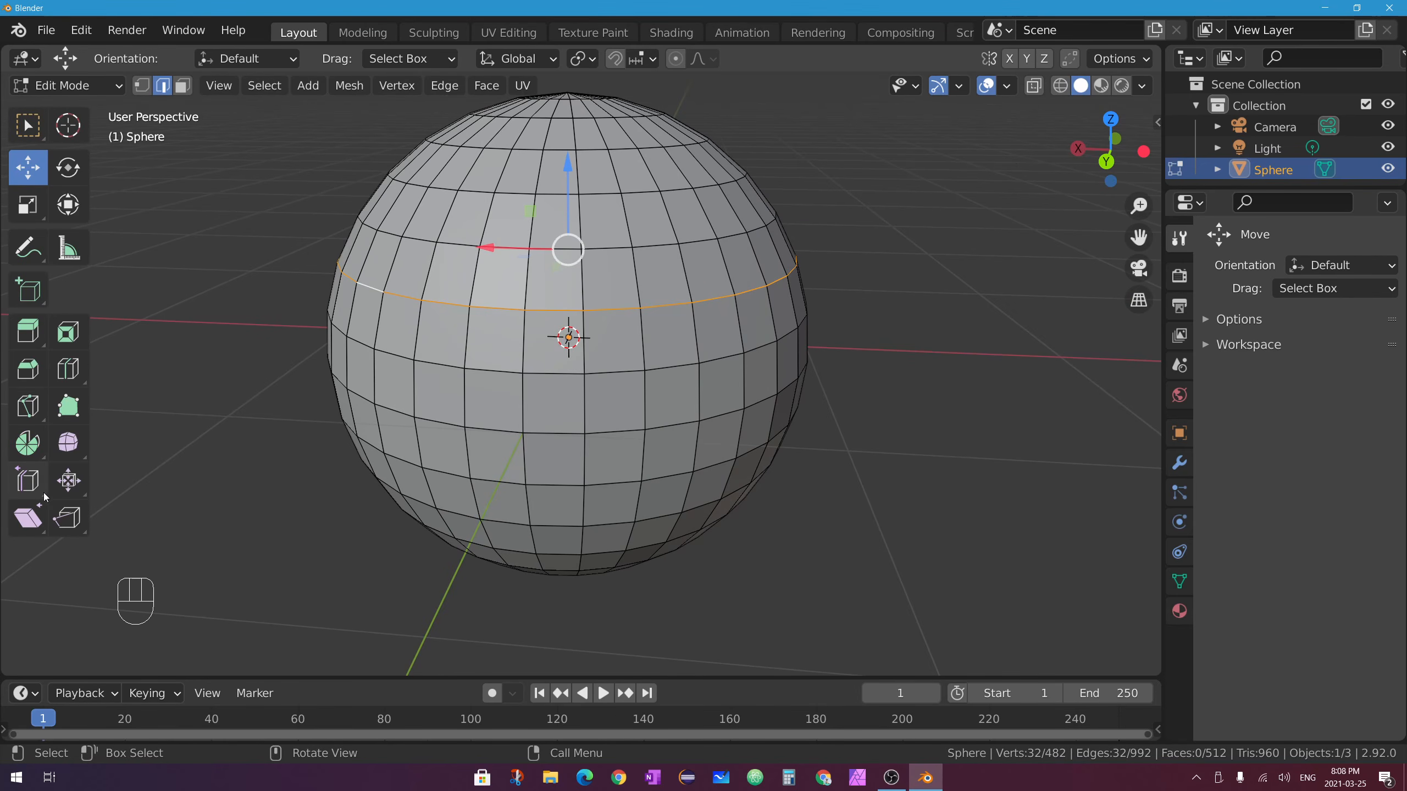
# Test Edge Slide on the loop, undo it, and select a single edge on the sphere's side.
pyautogui.click(24, 488)
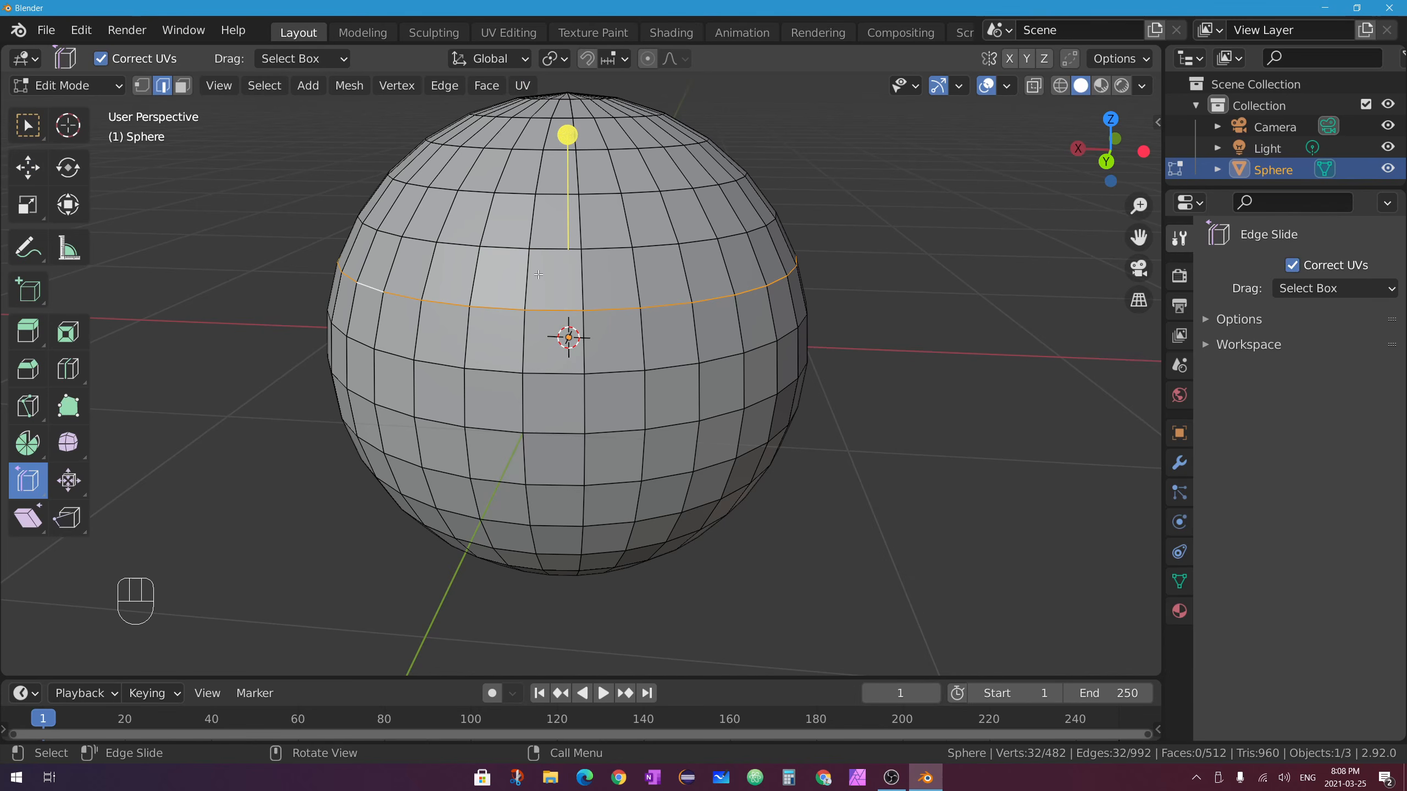
pyautogui.moveTo(569, 132); pyautogui.dragTo(612, 158)
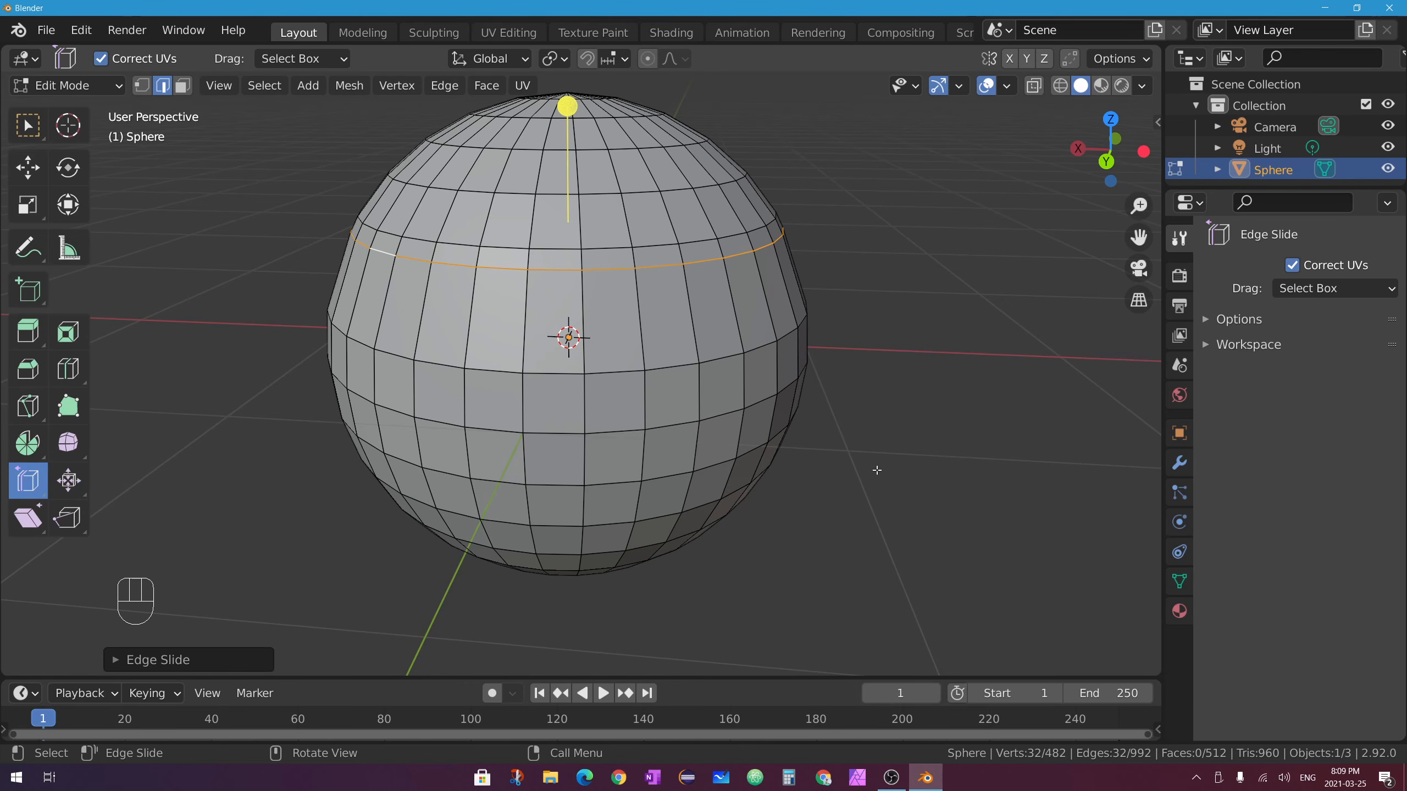
pyautogui.hotkey('ctrl', 'z')
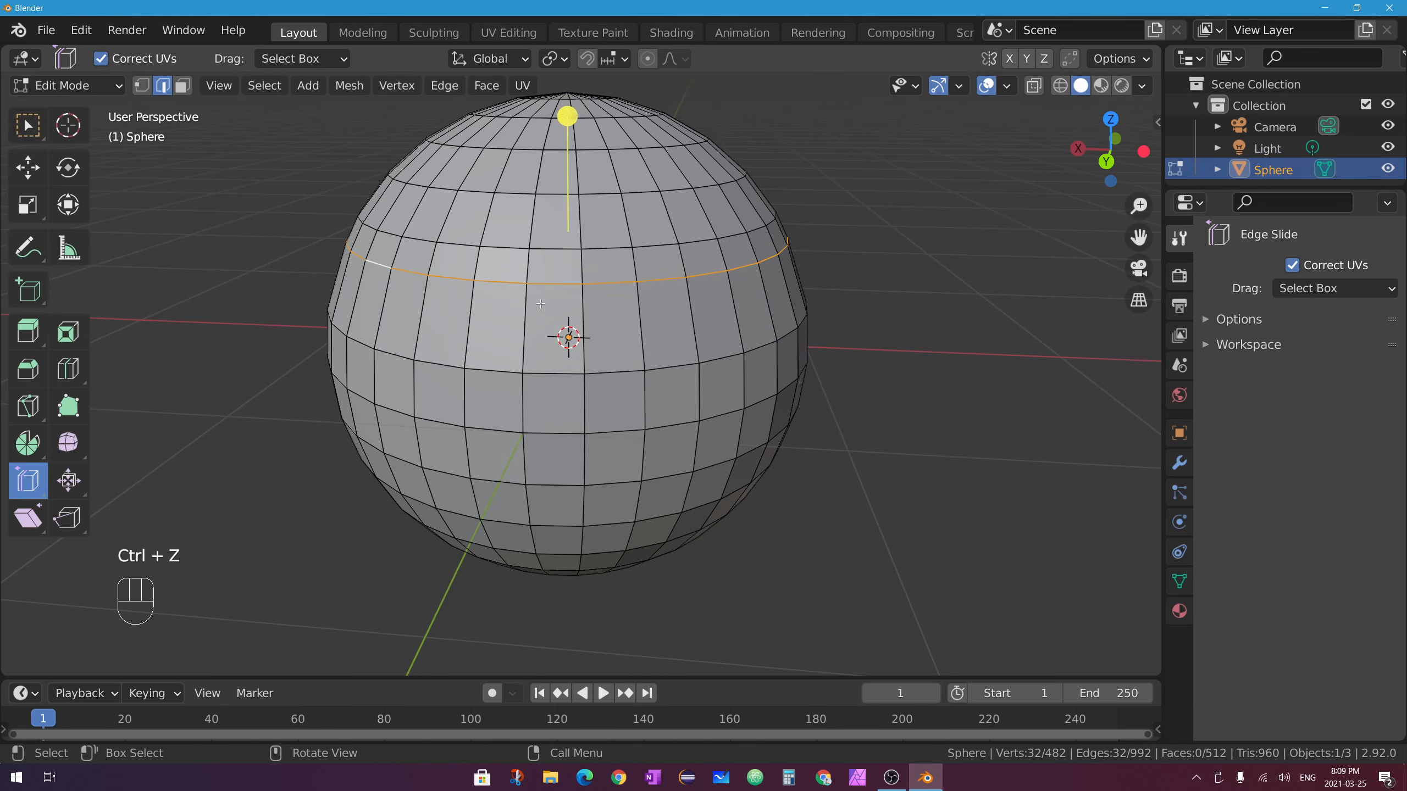
pyautogui.hotkey('ctrl', 'z')
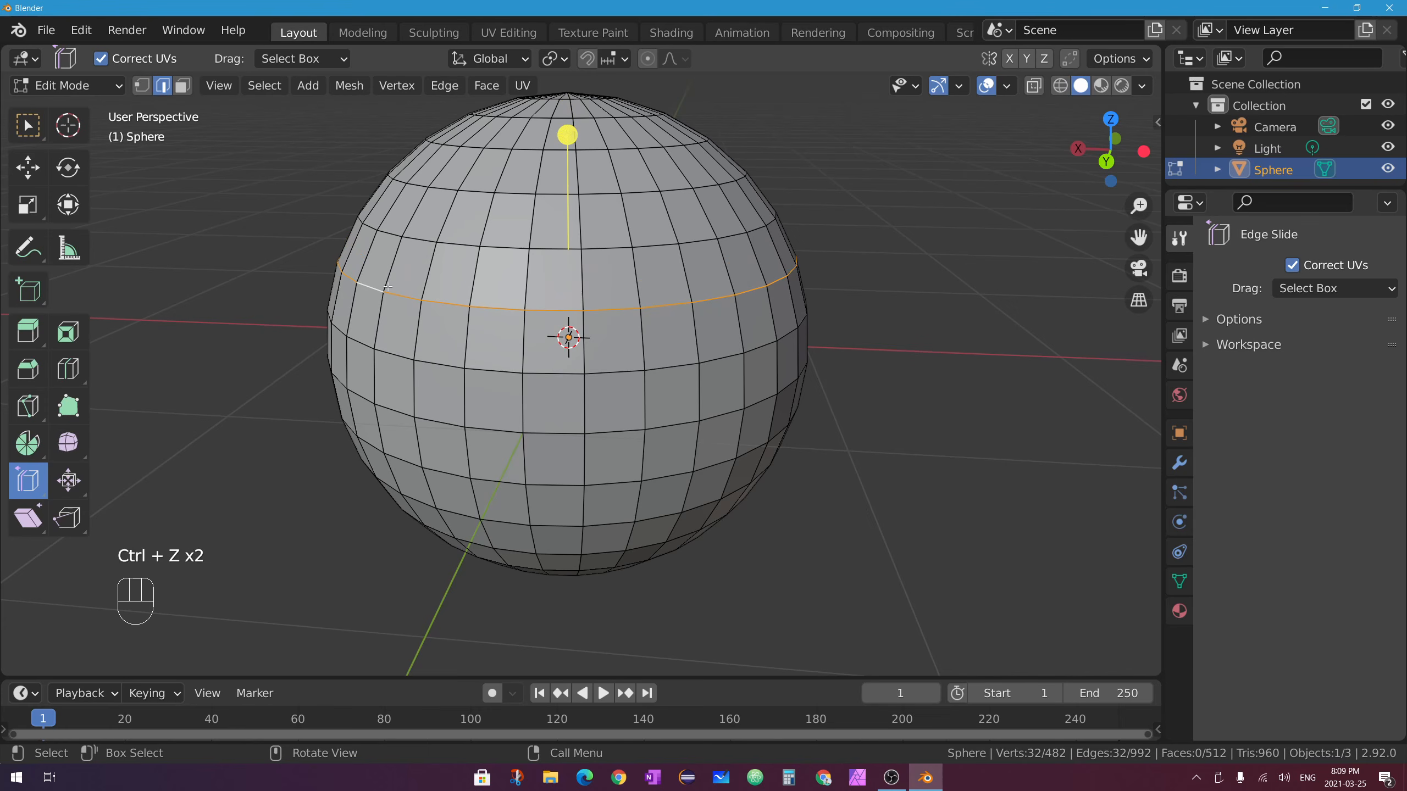
pyautogui.click(570, 307)
pyautogui.moveTo(557, 339); pyautogui.dragTo(685, 354, button='middle')
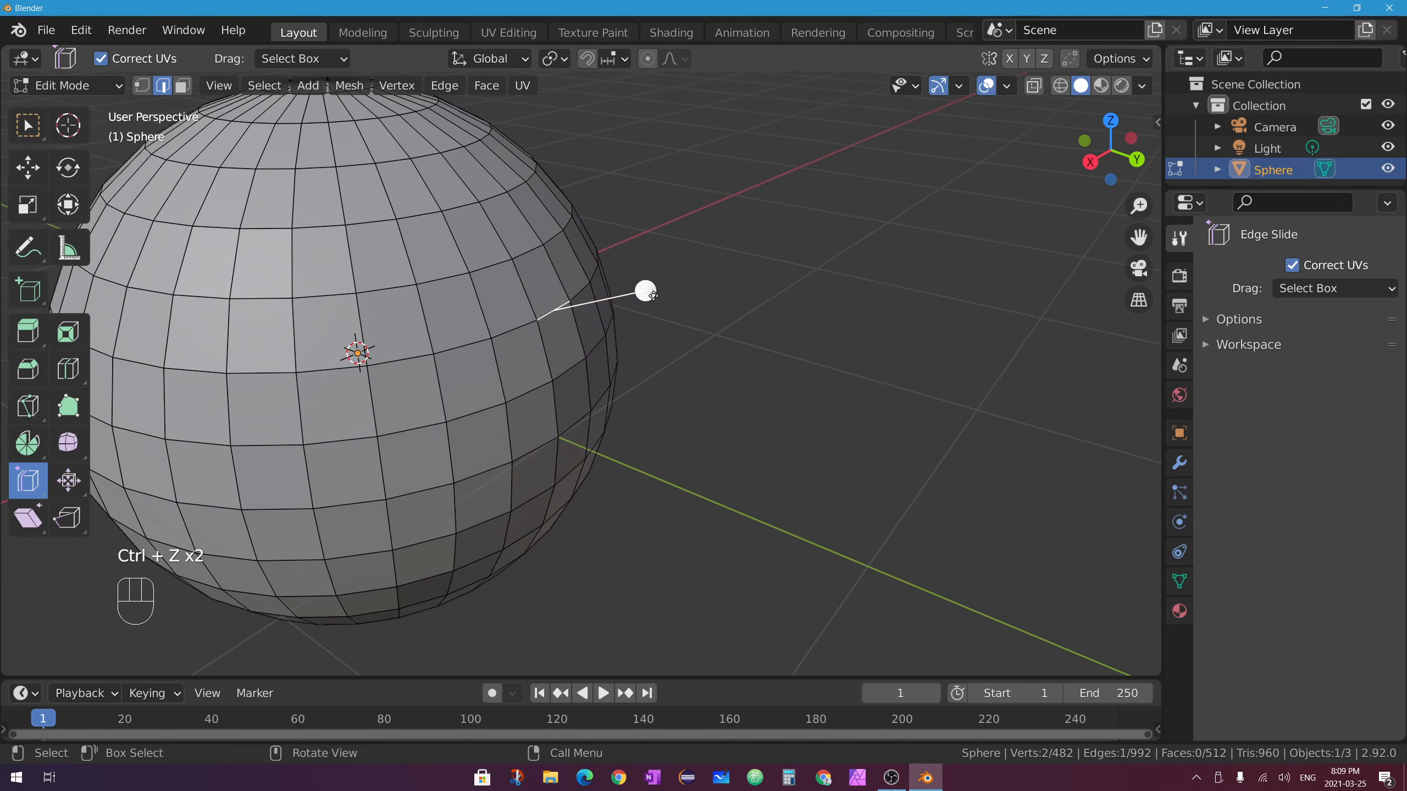
# Try sliding and moving the single edge upward, undoing each change.
pyautogui.moveTo(652, 294); pyautogui.dragTo(617, 270)
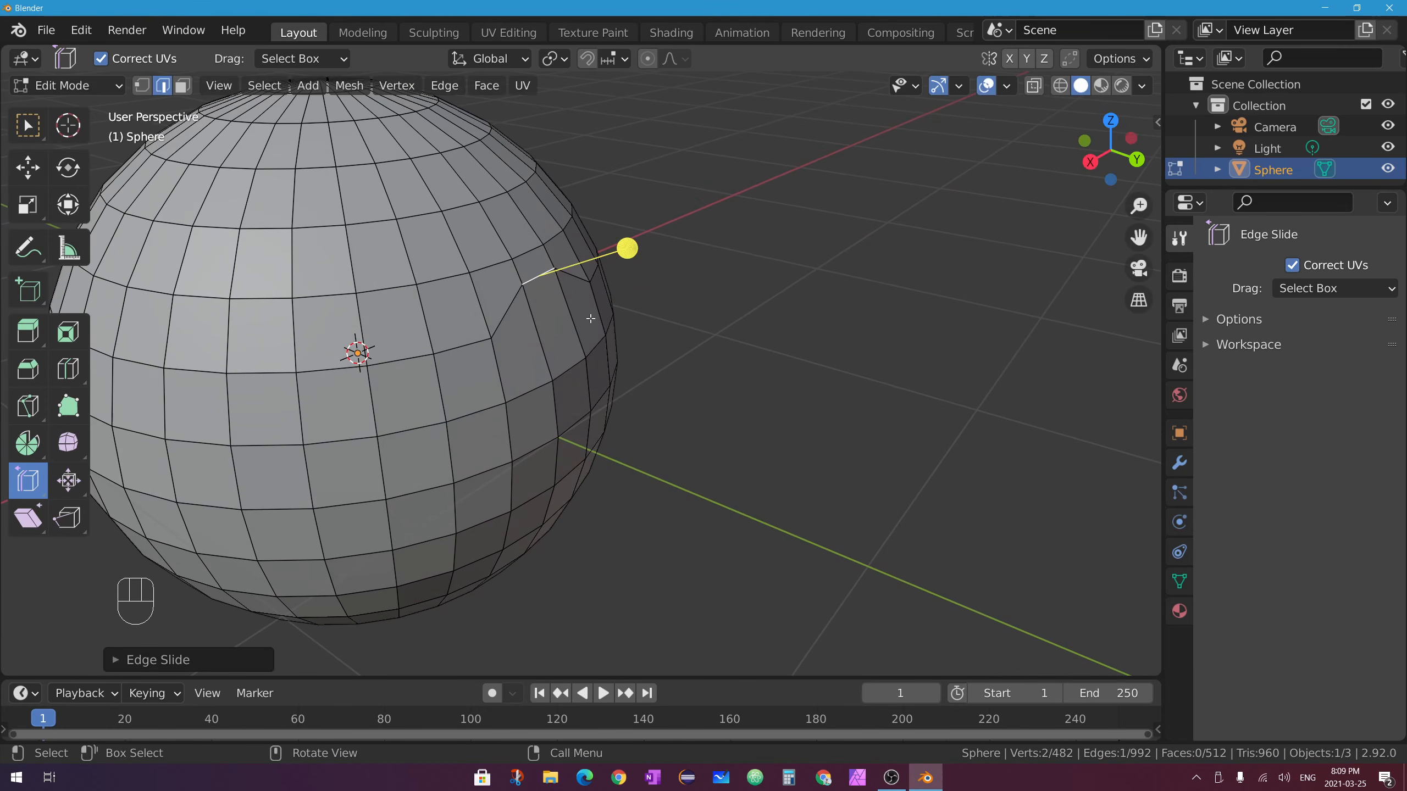
pyautogui.hotkey('ctrl', 'z')
pyautogui.click(28, 167)
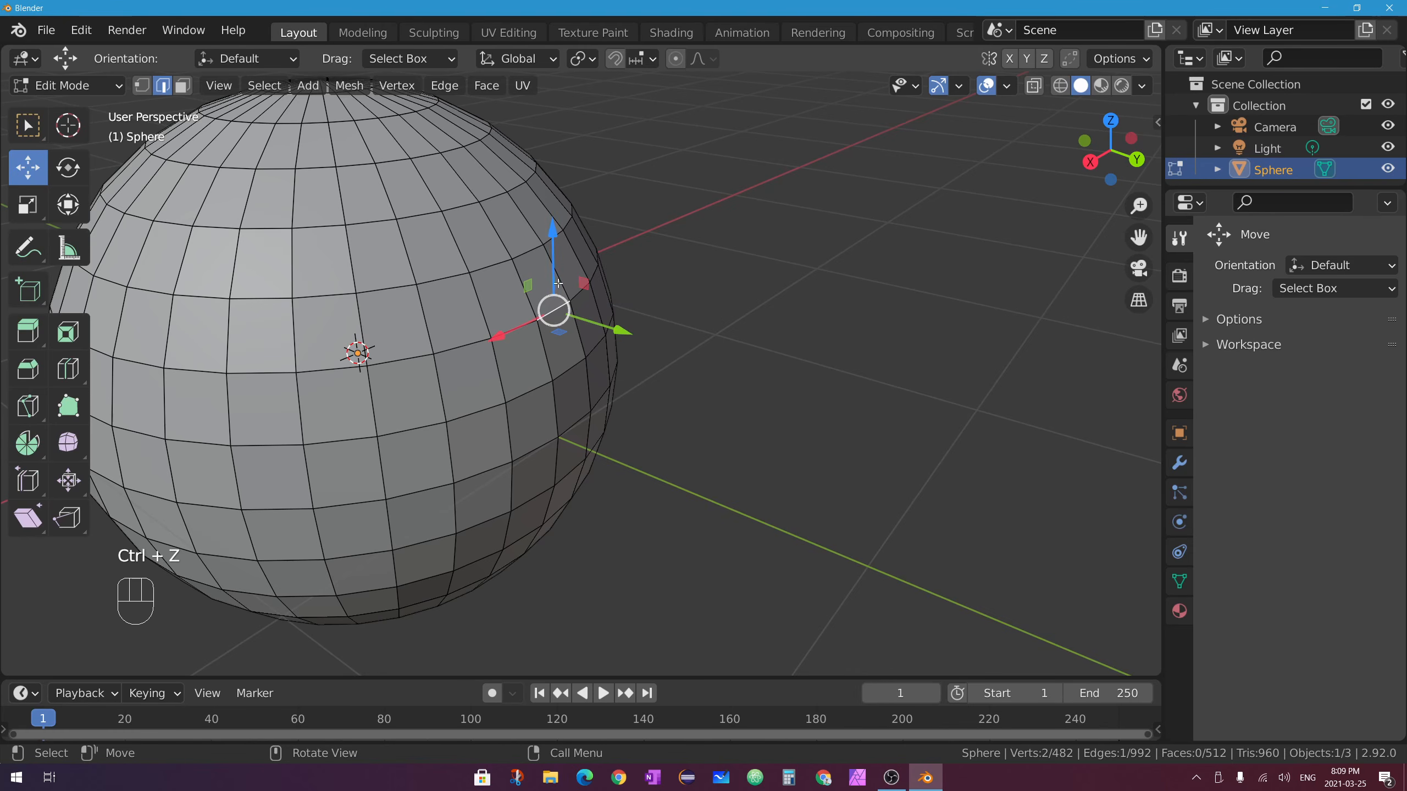
pyautogui.moveTo(558, 283); pyautogui.dragTo(647, 272, button='middle')
pyautogui.moveTo(553, 239); pyautogui.dragTo(554, 196)
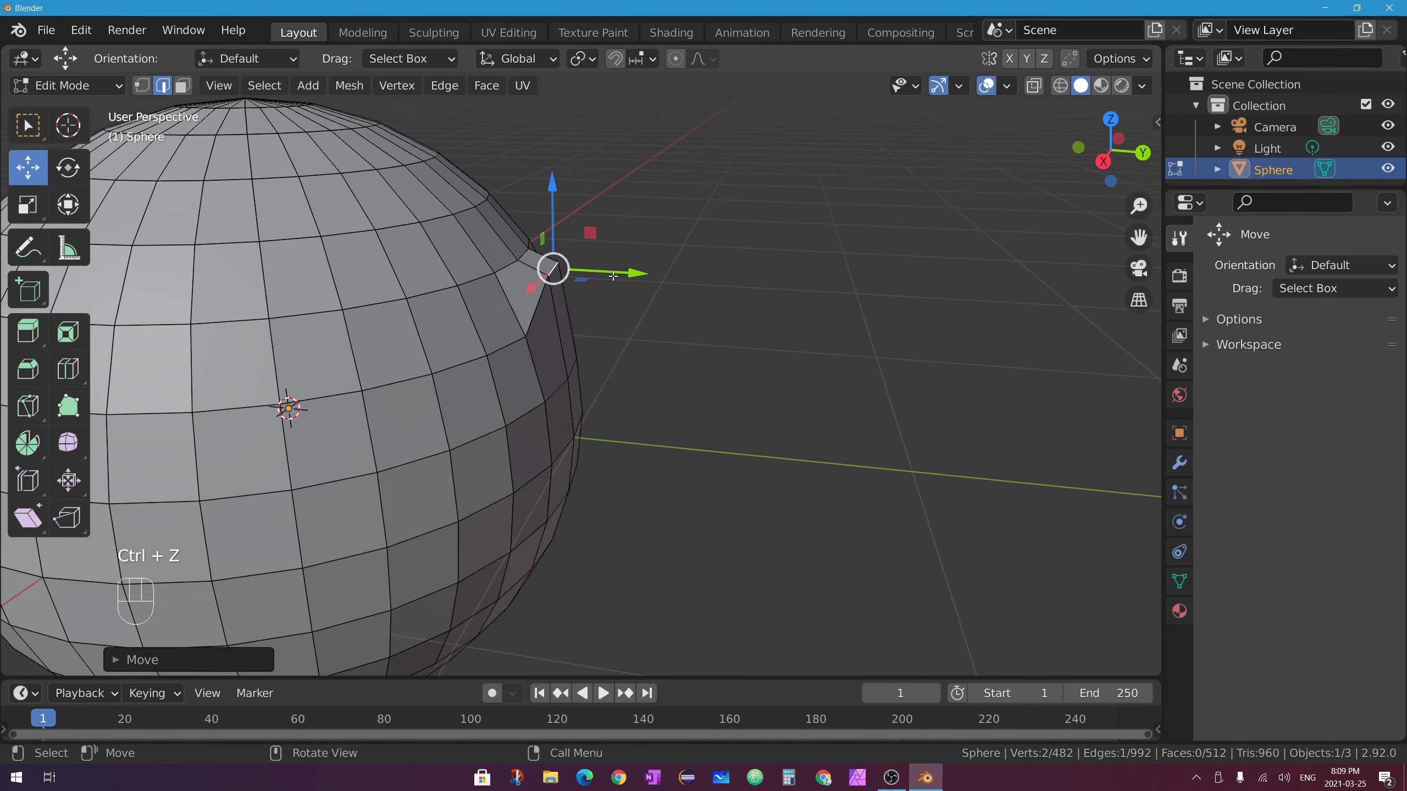
pyautogui.hotkey('ctrl', 'z')
pyautogui.moveTo(590, 279); pyautogui.dragTo(569, 318)
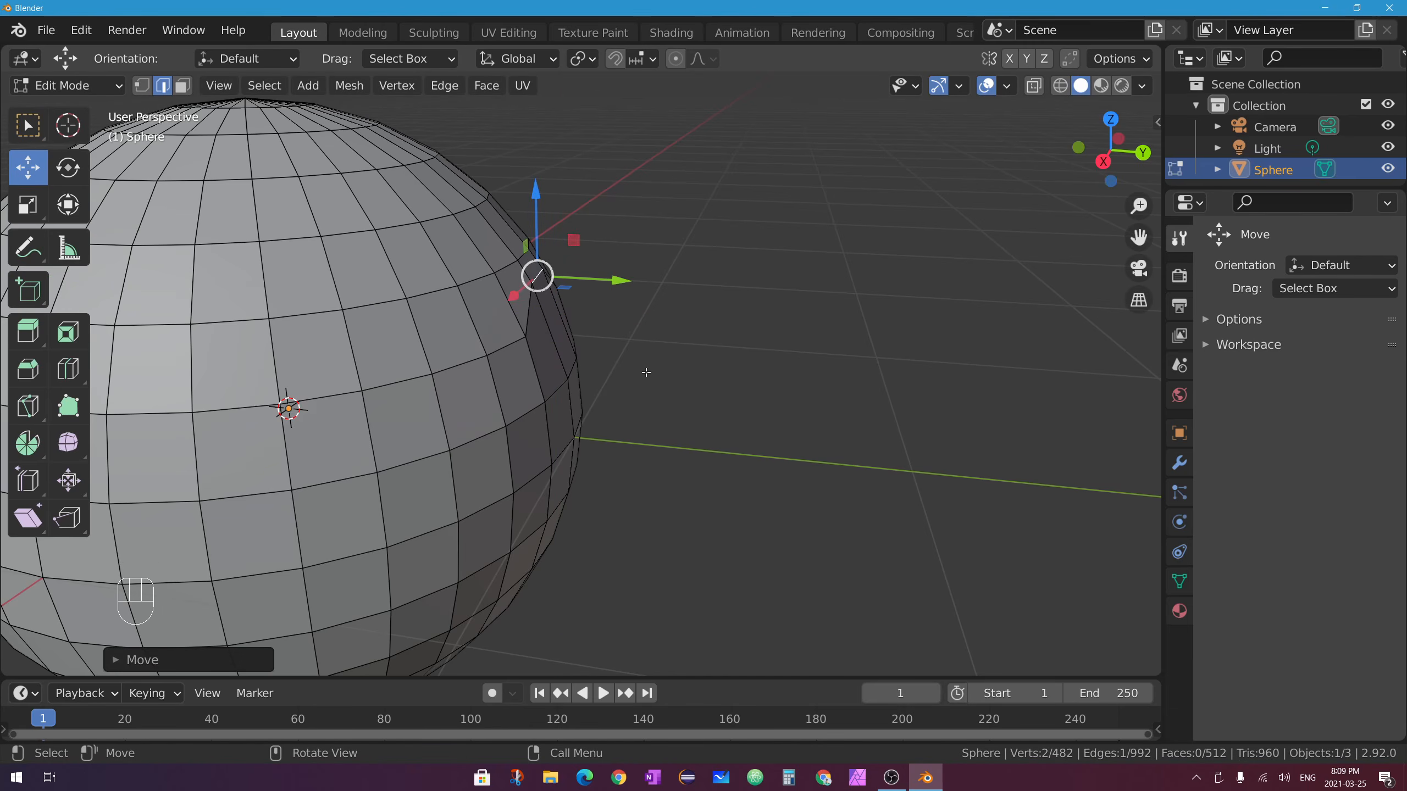
pyautogui.hotkey('ctrl', 'z')
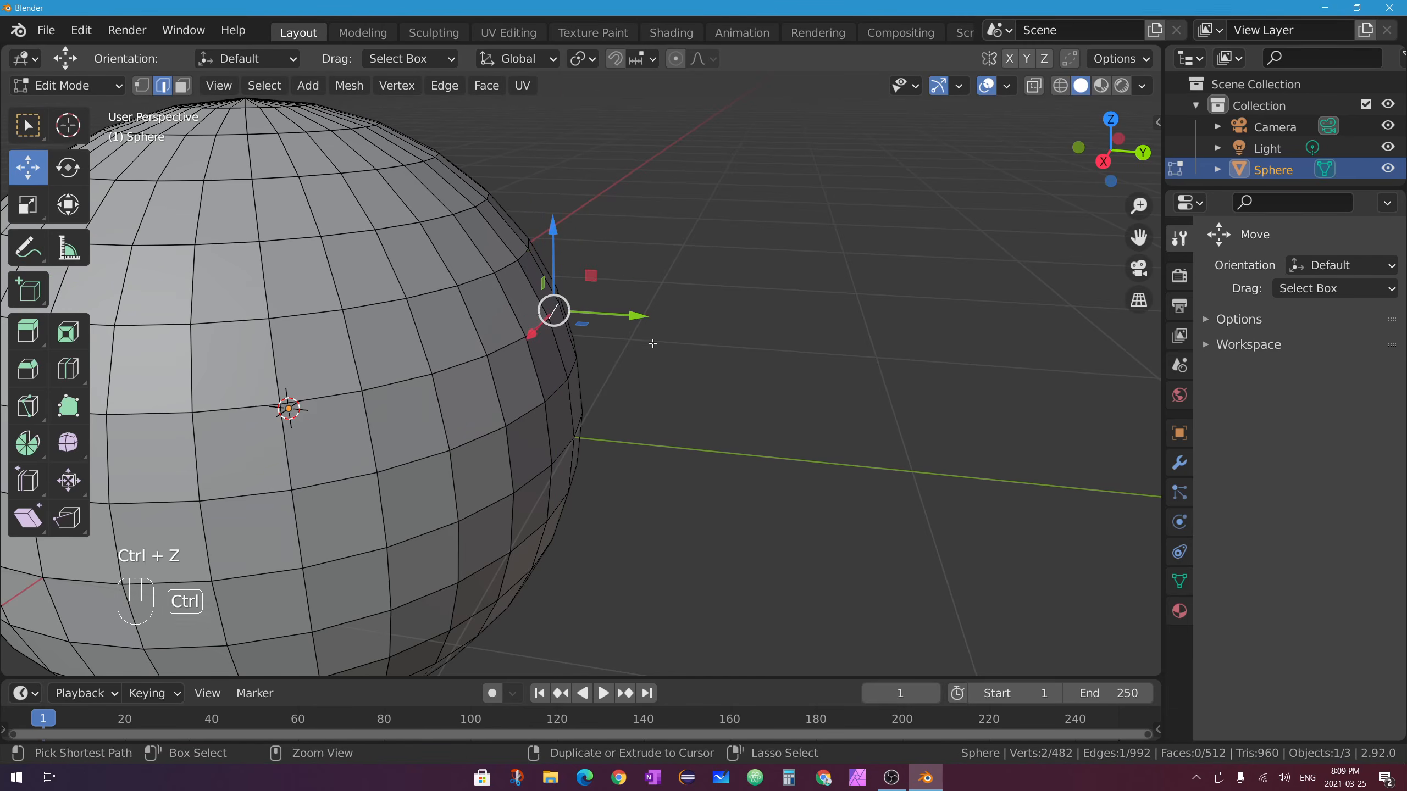
# Reselect Edge Slide and bring up its flyout of slide variants.
pyautogui.click(24, 486)
pyautogui.moveTo(656, 273); pyautogui.dragTo(575, 304, button='middle')
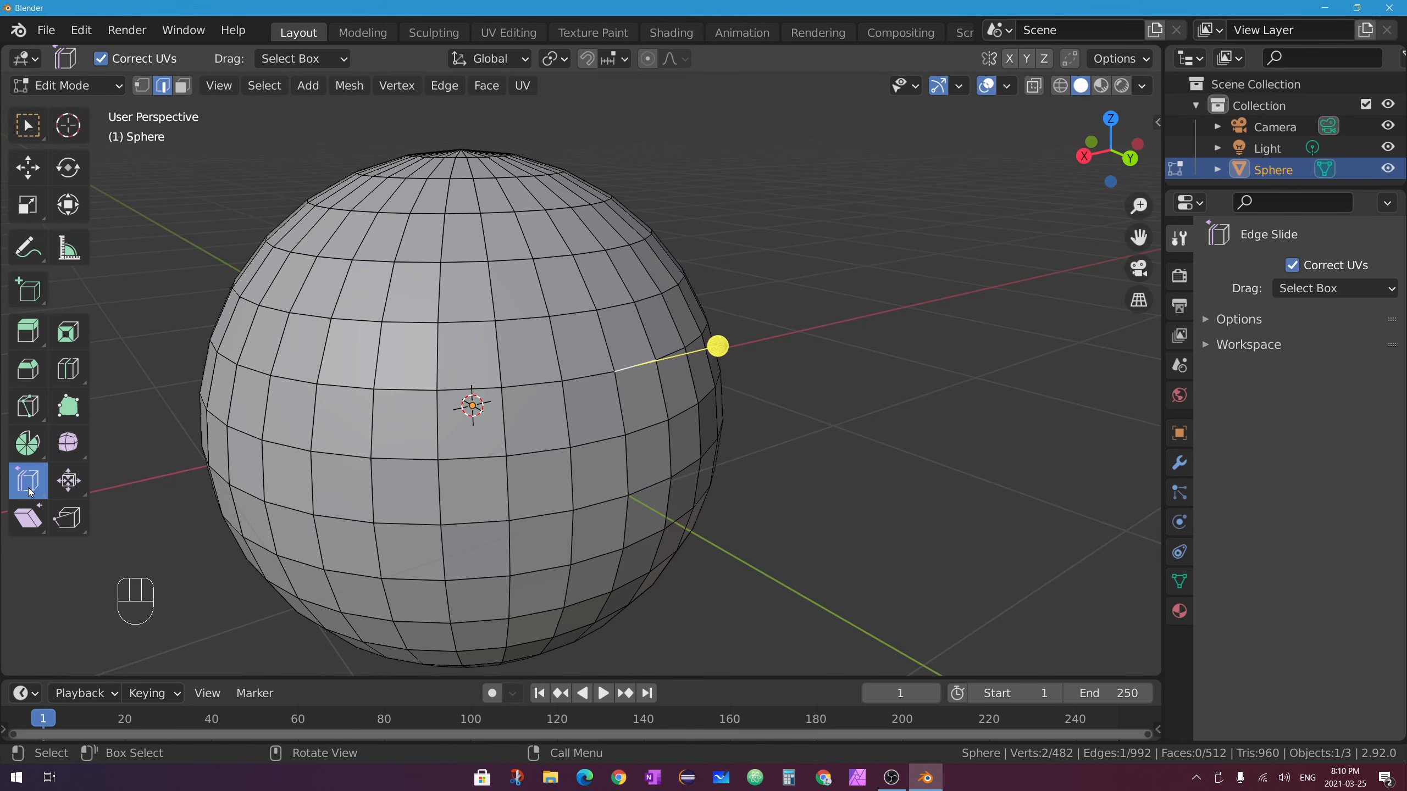
pyautogui.moveTo(29, 491)
pyautogui.mouseDown()
pyautogui.moveTo(120, 525)
pyautogui.moveTo(16, 473)
pyautogui.mouseUp()
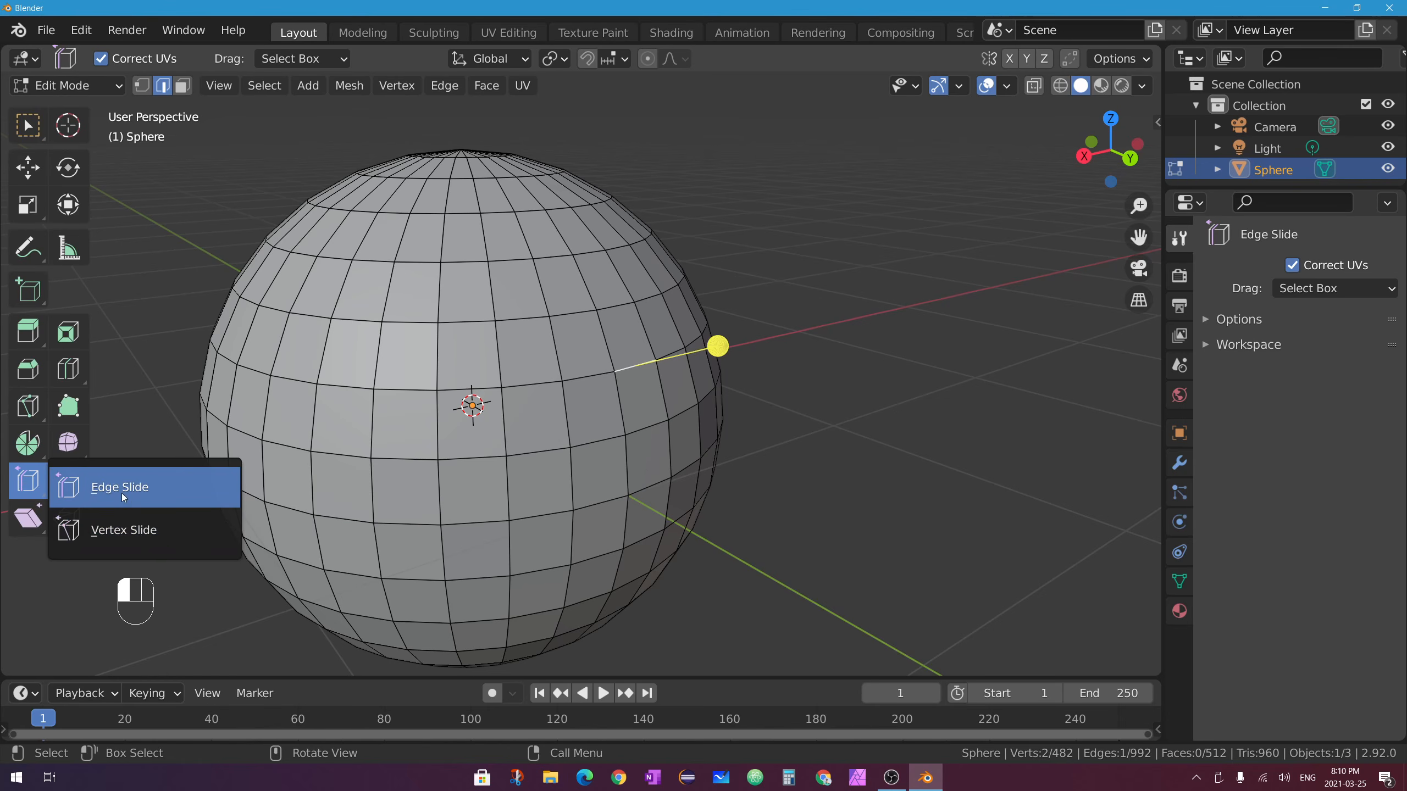
# Switch to Vertex Slide in vertex mode and test-slide one sphere vertex, then undo.
pyautogui.moveTo(133, 533); pyautogui.dragTo(133, 534)
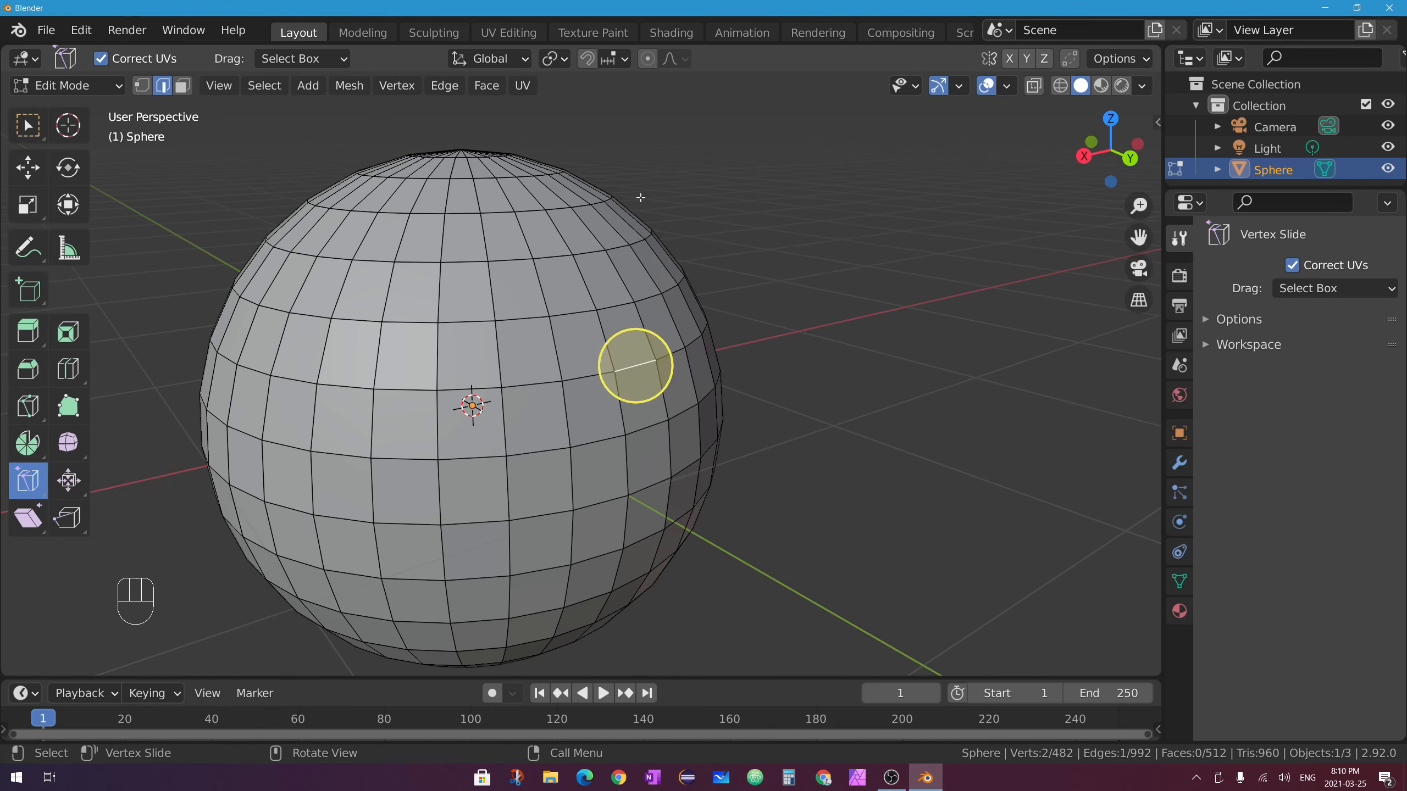
pyautogui.click(143, 86)
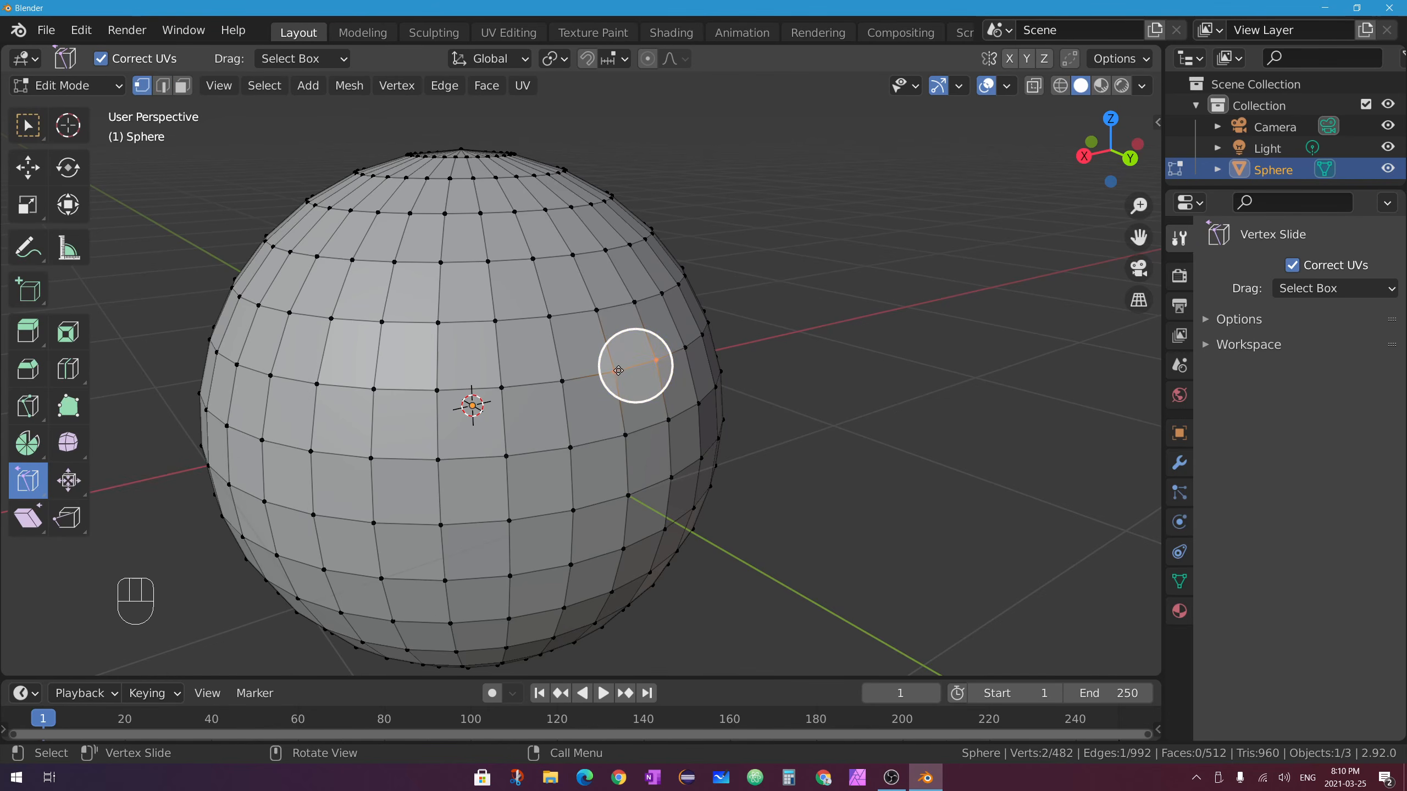
pyautogui.click(613, 371)
pyautogui.moveTo(613, 371); pyautogui.dragTo(609, 360, button='middle')
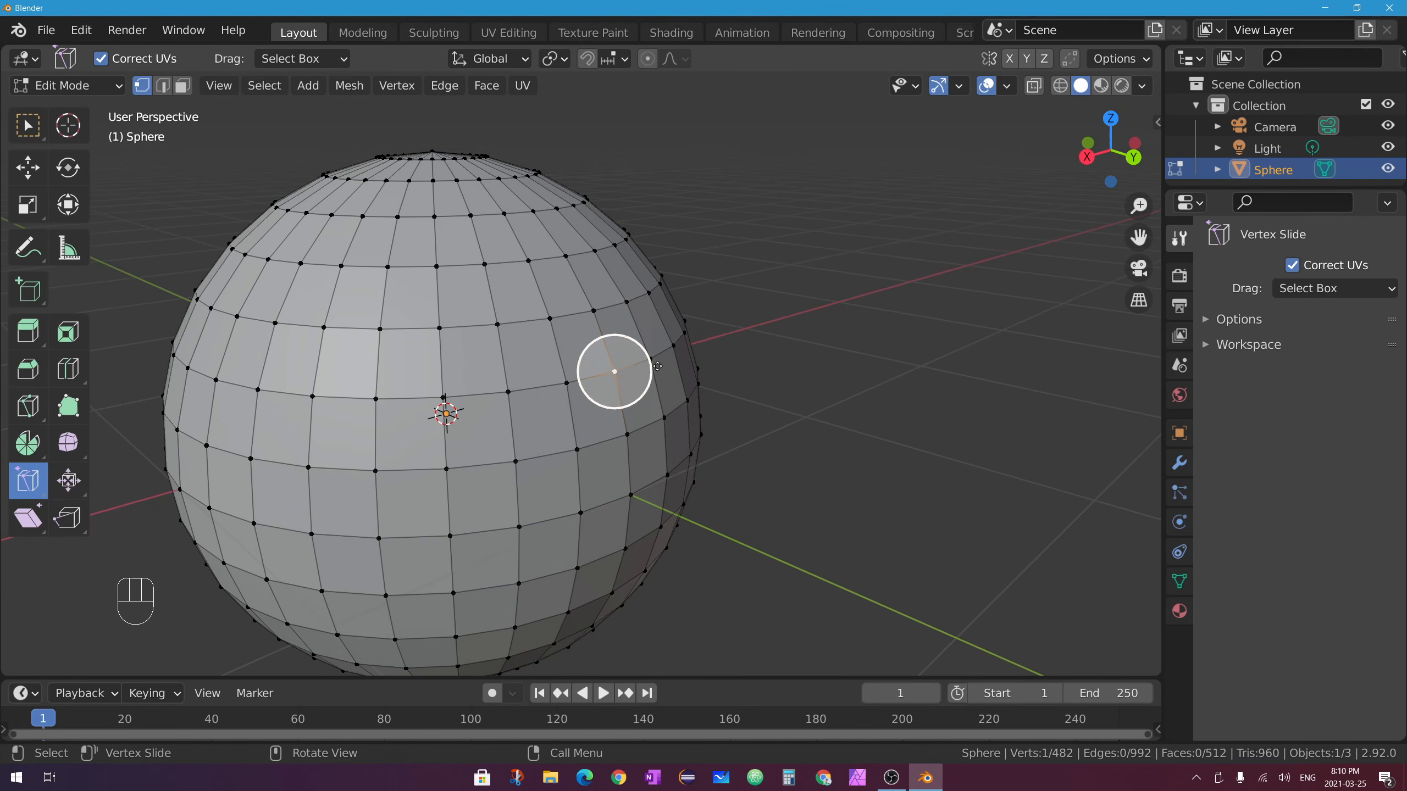
pyautogui.moveTo(657, 366); pyautogui.dragTo(621, 405)
pyautogui.hotkey('ctrl', 'z')
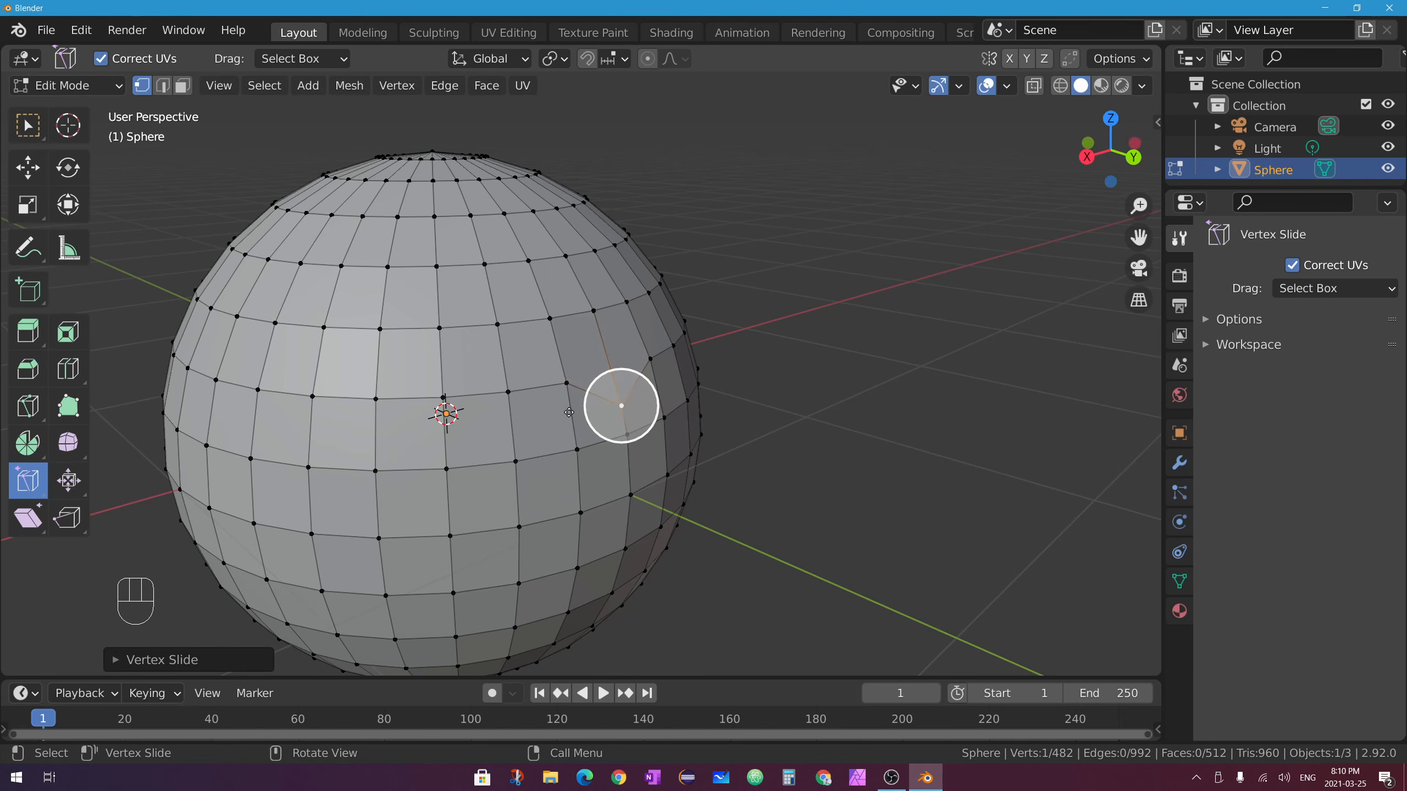
# Slide the vertex again, undo back to its original spot, and return to Select Box.
pyautogui.moveTo(569, 412); pyautogui.dragTo(620, 400, button='middle')
pyautogui.moveTo(636, 396)
pyautogui.mouseDown()
pyautogui.moveTo(577, 349)
pyautogui.moveTo(626, 354)
pyautogui.moveTo(615, 385)
pyautogui.mouseUp()
pyautogui.hotkey('ctrl', 'z')
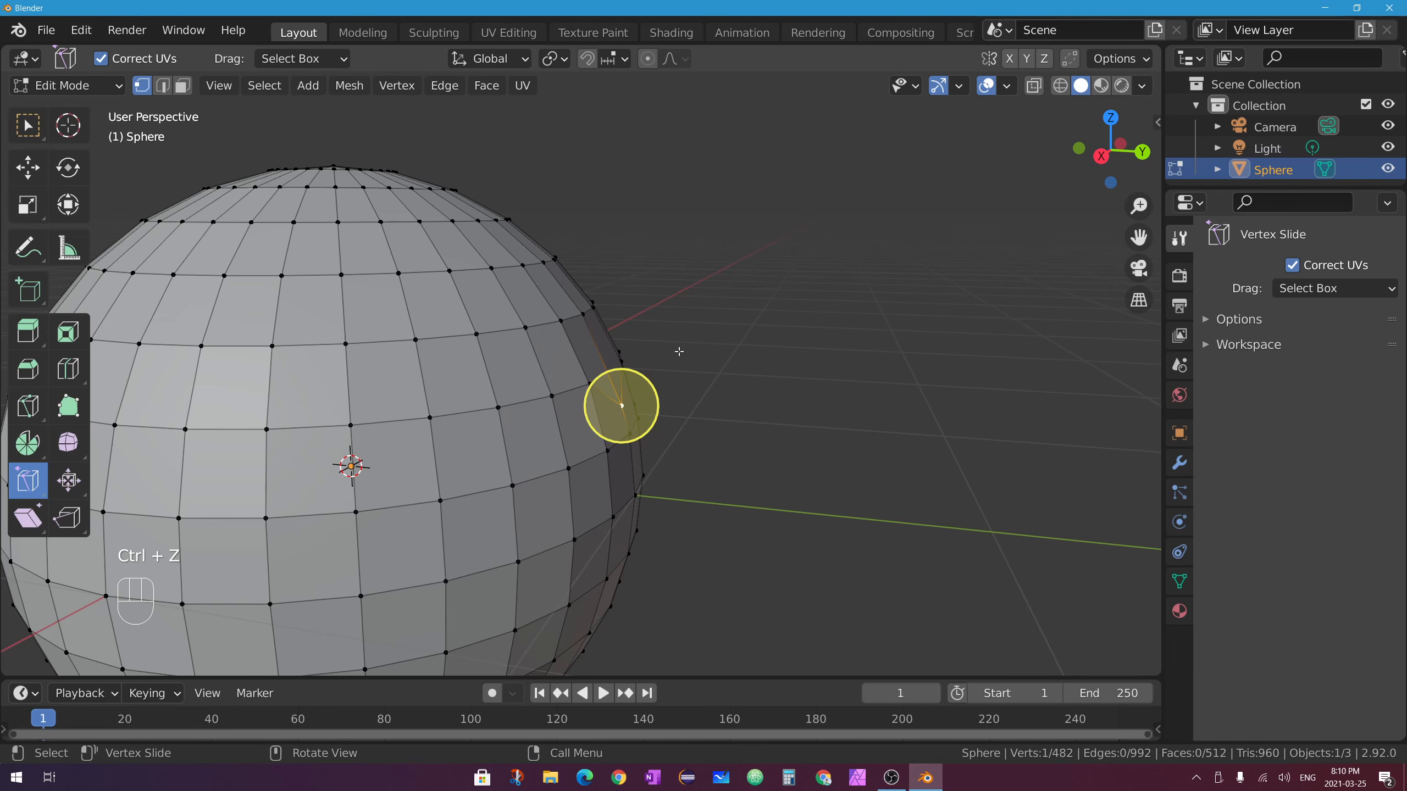
pyautogui.hotkey('ctrl', 'z')
pyautogui.click(28, 126)
pyautogui.moveTo(779, 315); pyautogui.dragTo(626, 319, button='middle')
# In edge mode, select an edge loop around the sphere, slide it higher with G, then undo.
pyautogui.click(162, 84)
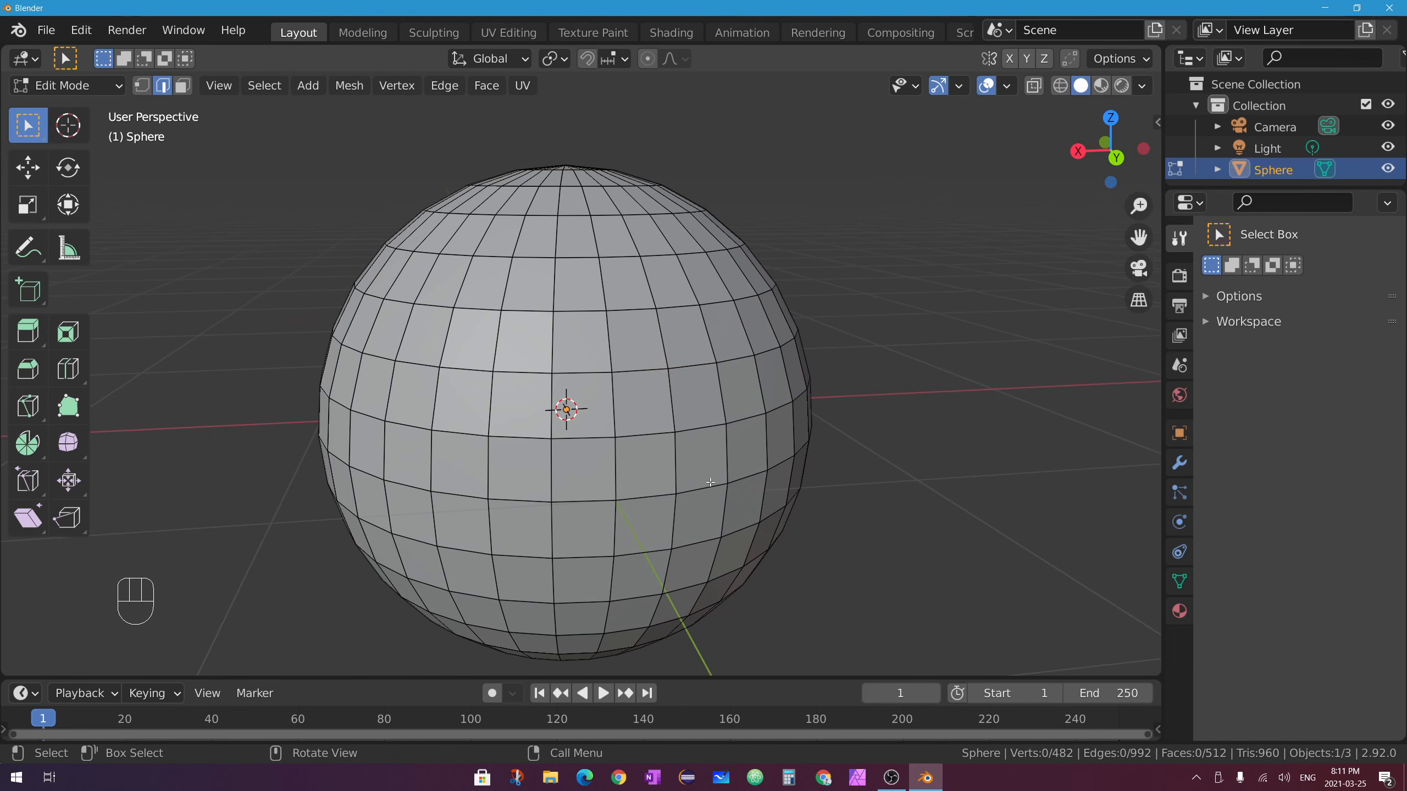
pyautogui.click(642, 370)
pyautogui.press('alt')
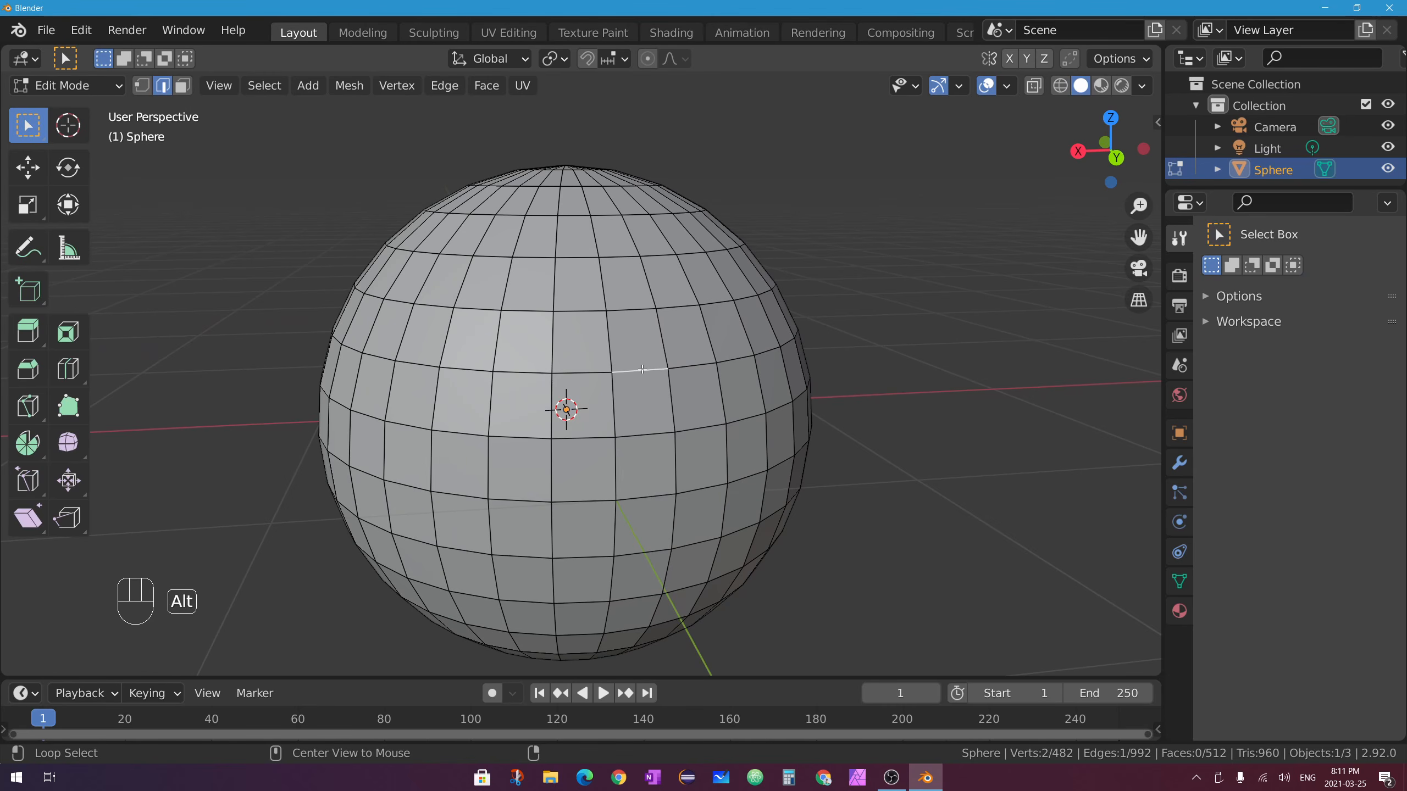
pyautogui.keyDown('alt'); pyautogui.click(642, 371); pyautogui.keyUp('alt')
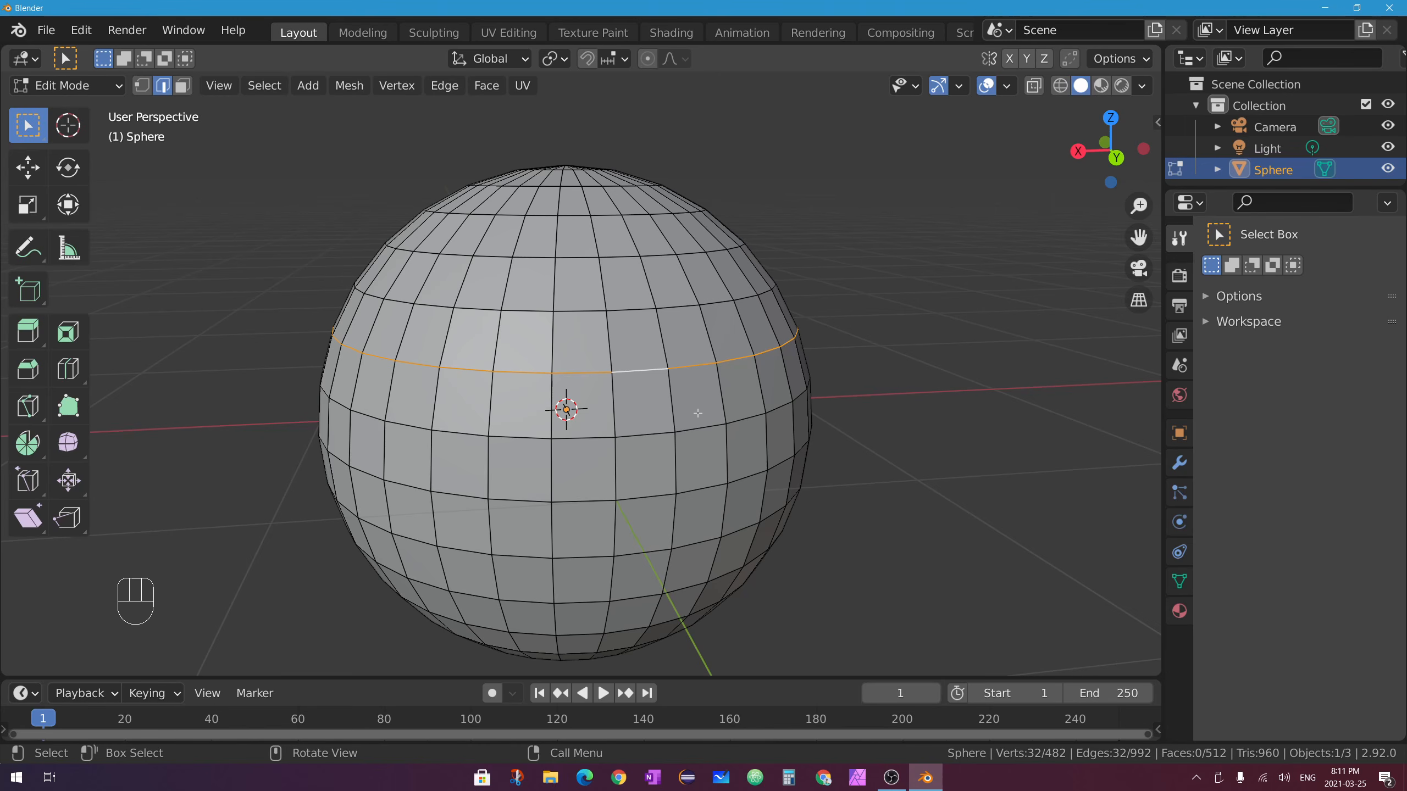
pyautogui.press('g')
pyautogui.press('g')
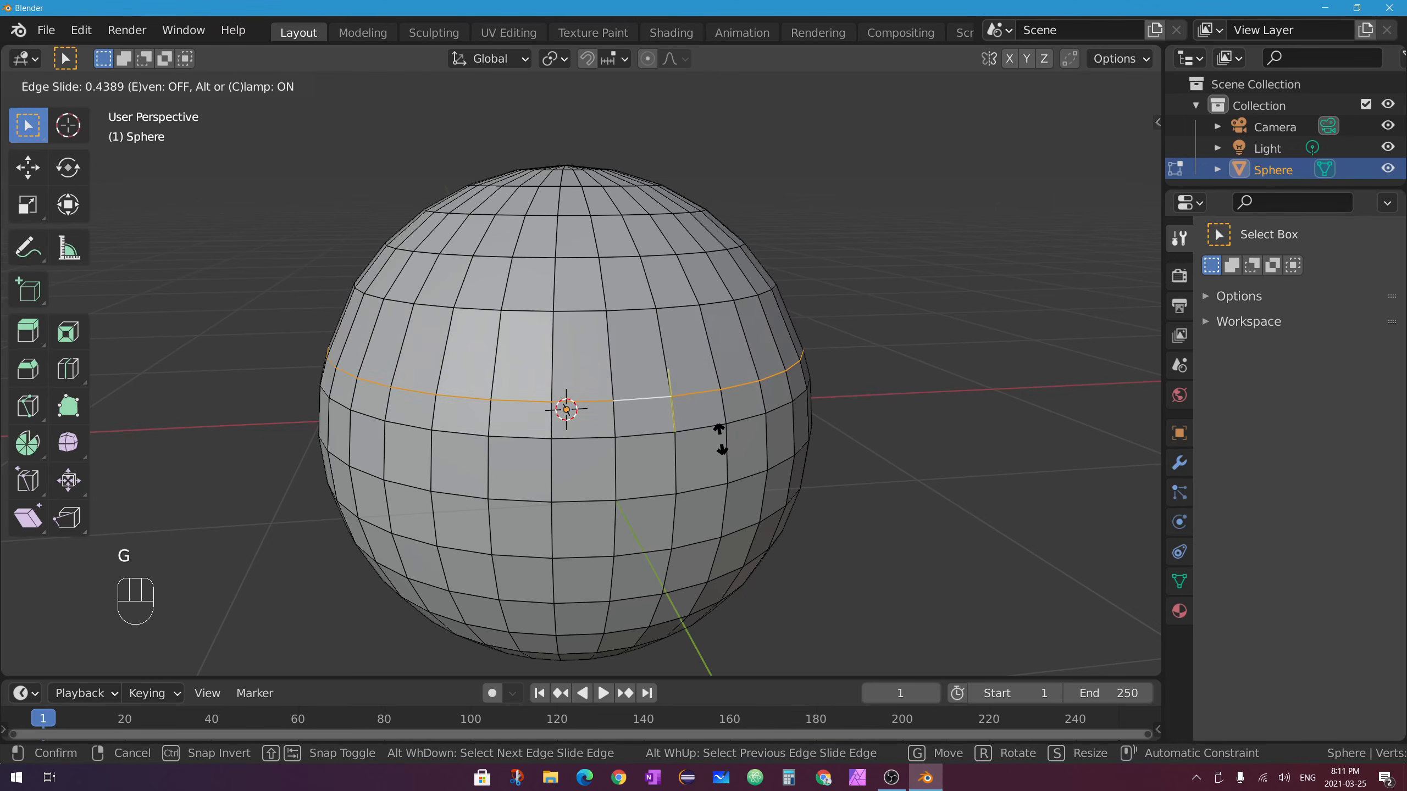
pyautogui.click(750, 359)
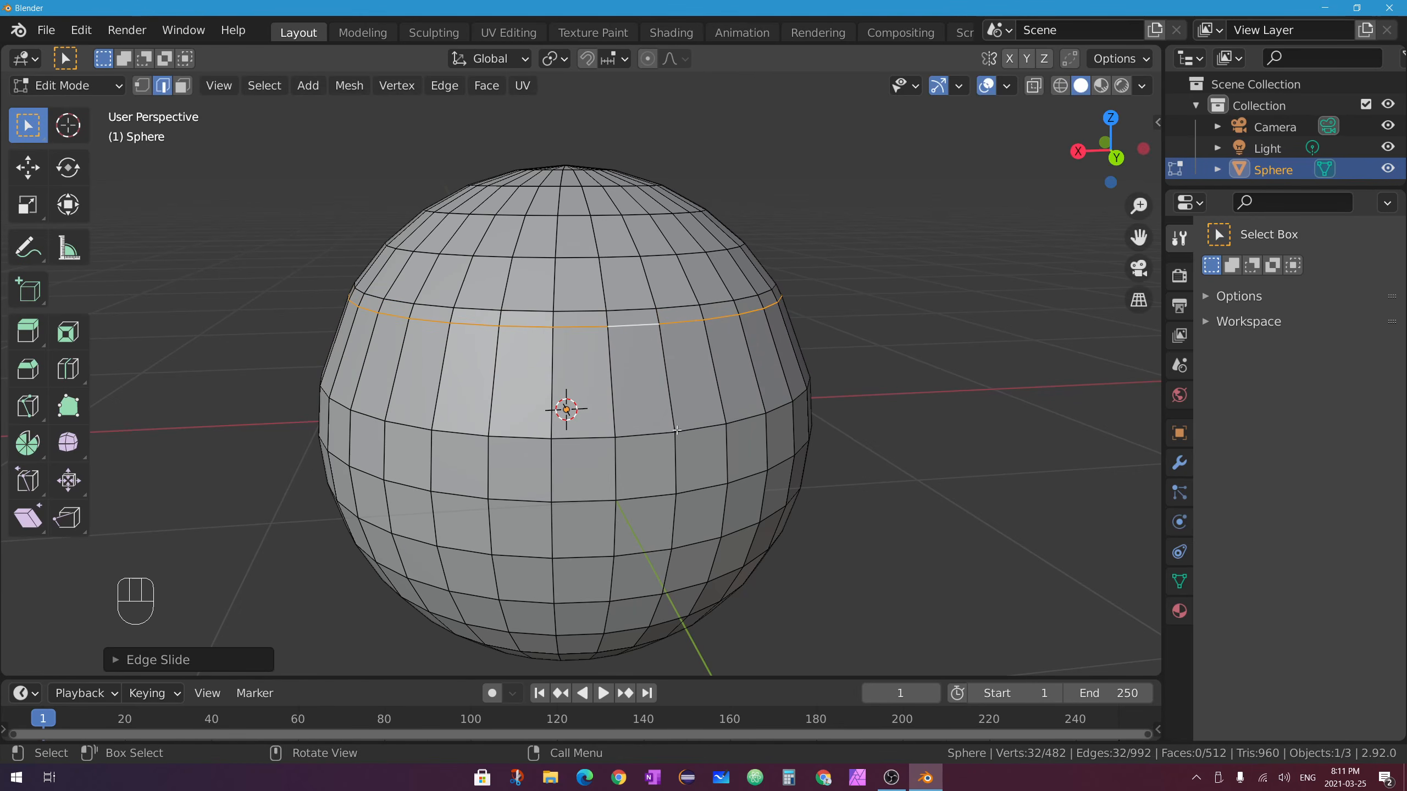
pyautogui.hotkey('ctrl', 'z')
# Slide a single edge with G and undo the change.
pyautogui.click(637, 372)
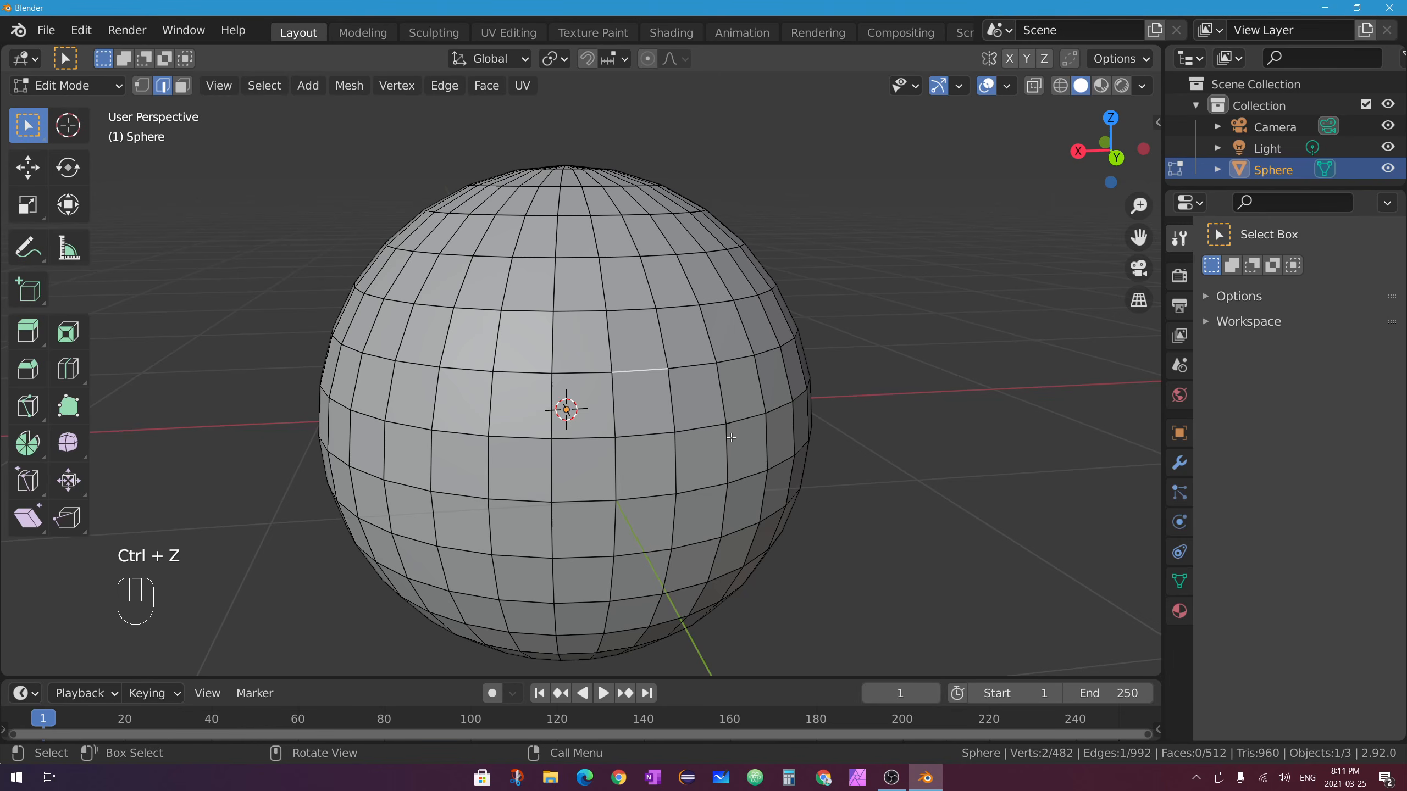
pyautogui.press('g')
pyautogui.press('g')
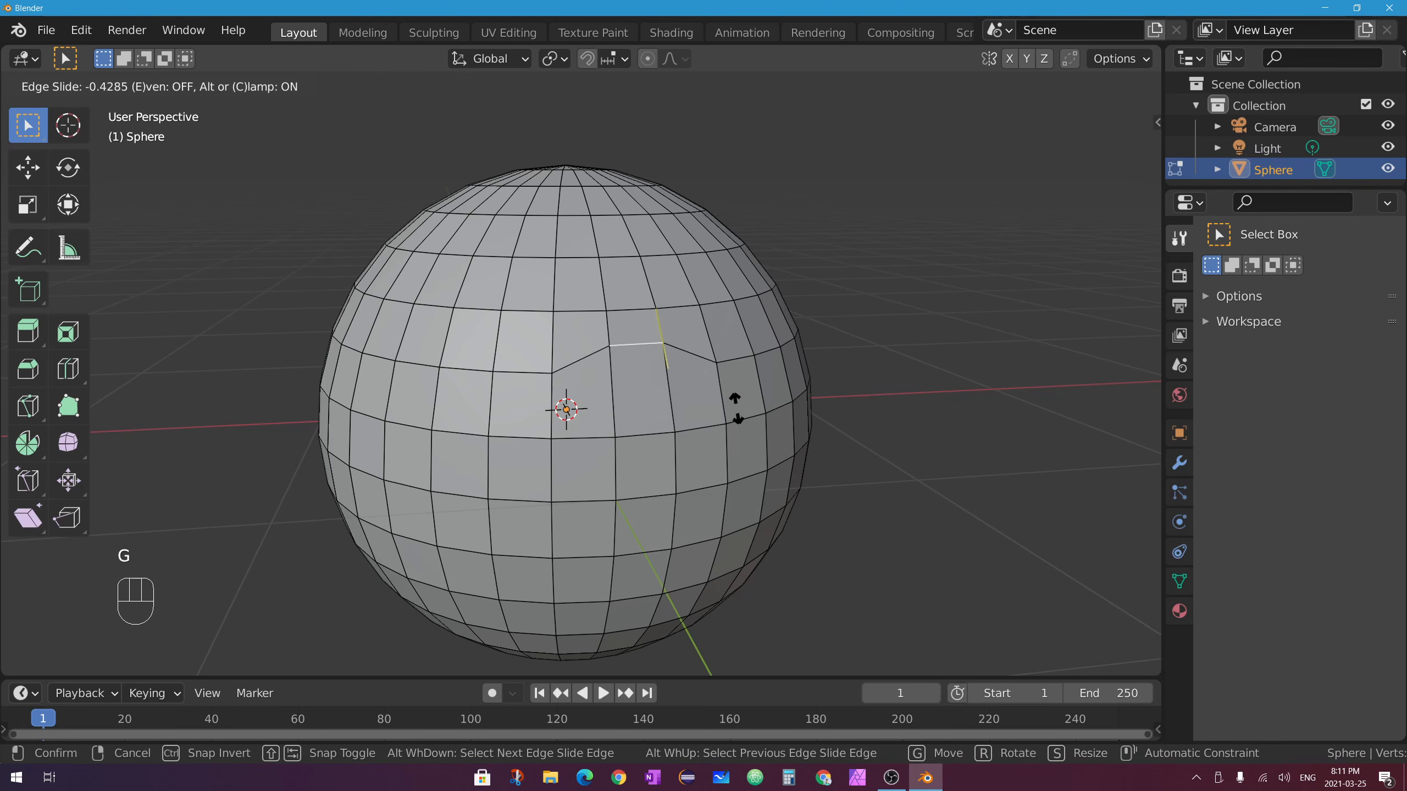
pyautogui.click(730, 394)
pyautogui.hotkey('ctrl', 'z')
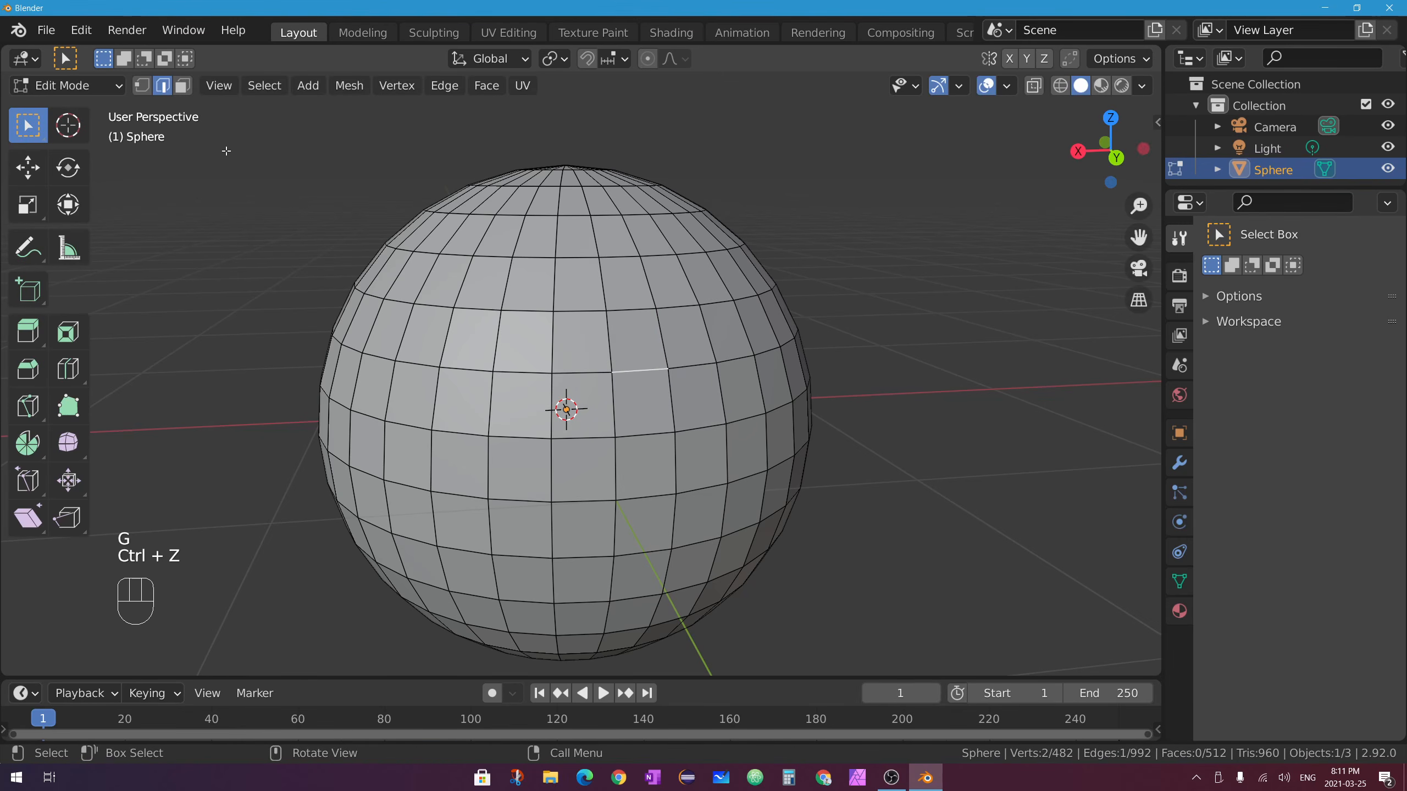
# In vertex mode, select one vertex and slide it along its edge to a new position.
pyautogui.click(141, 86)
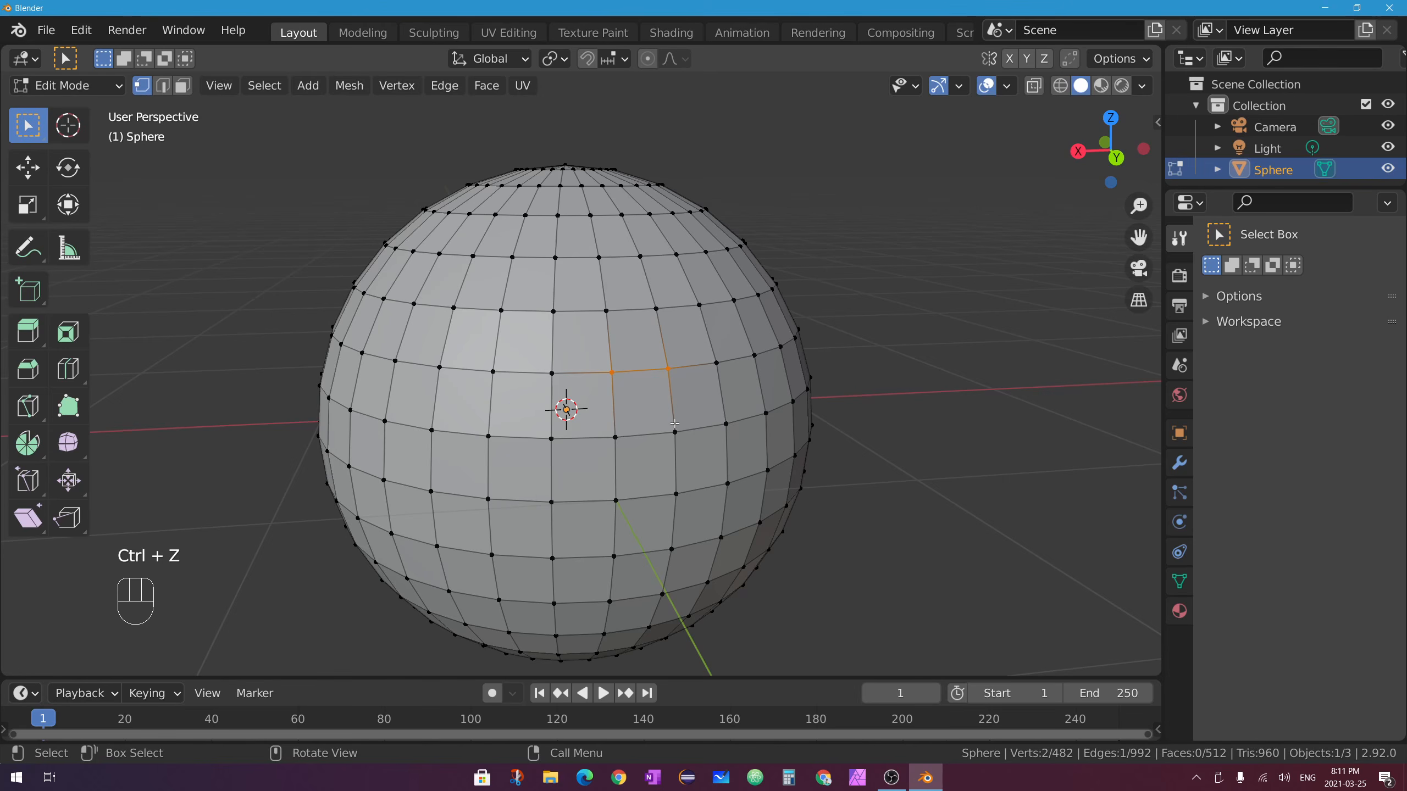
pyautogui.click(609, 371)
pyautogui.press('g')
pyautogui.press('g')
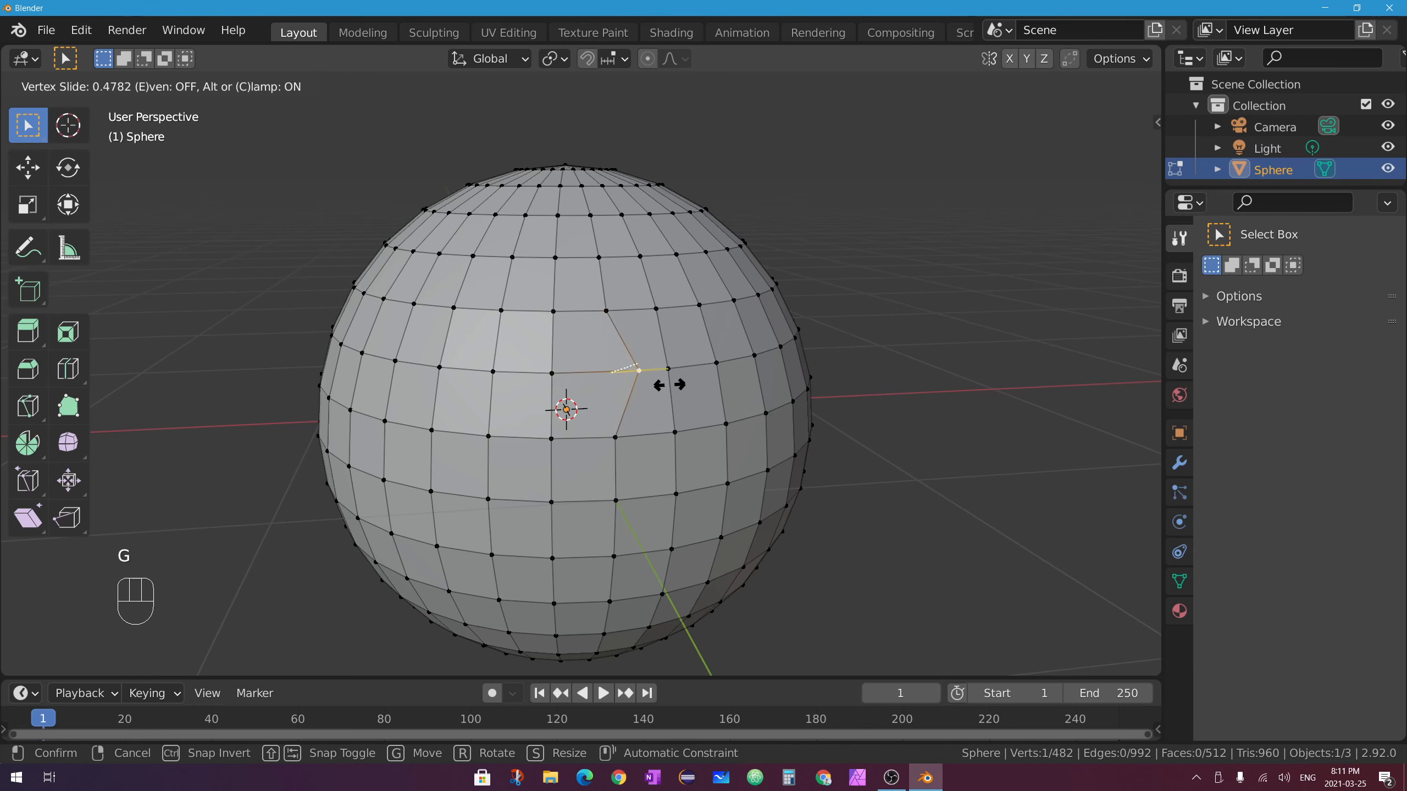
pyautogui.click(659, 381)
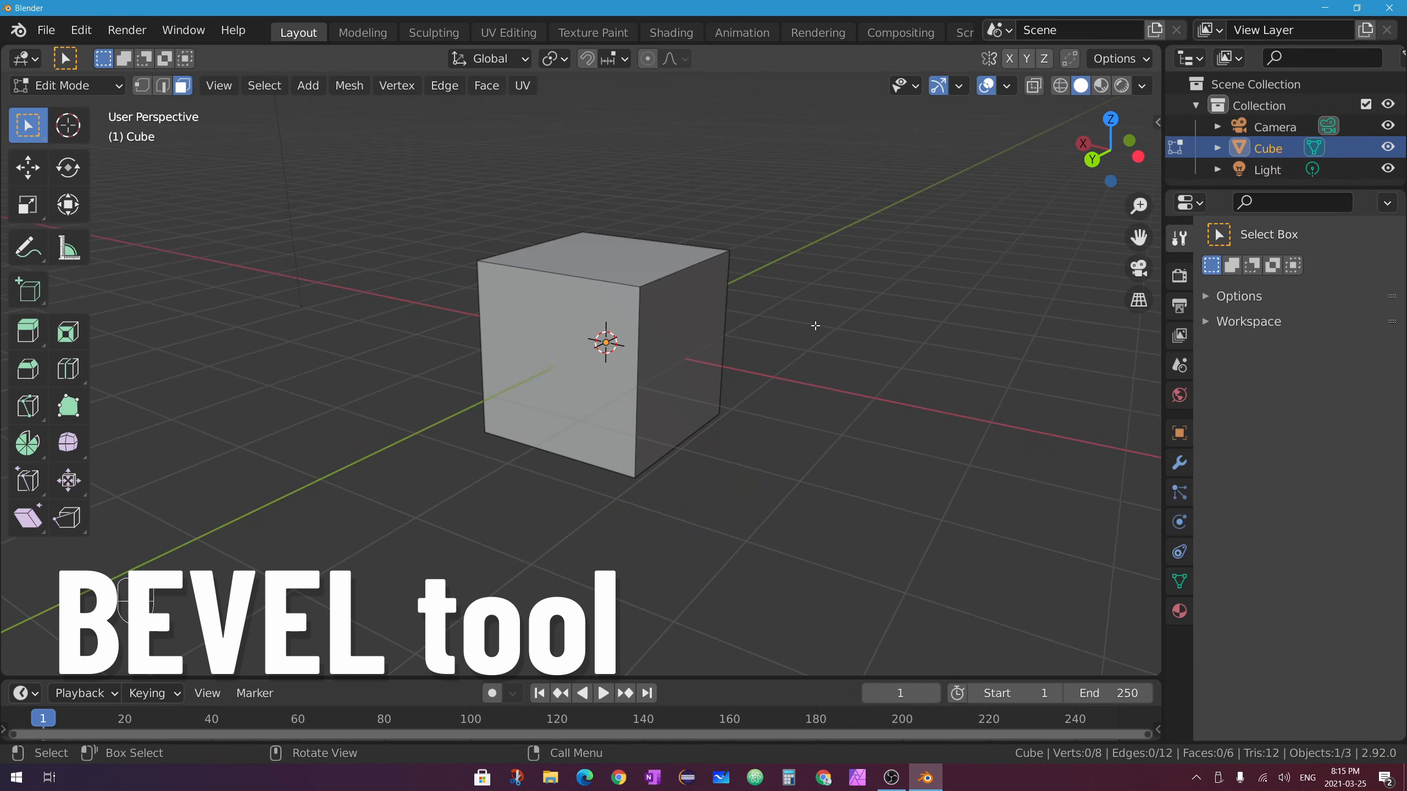
# In edge select mode, select the cube's top-right edge and view its top and right faces.
pyautogui.moveTo(802, 311); pyautogui.dragTo(760, 255, button='middle')
pyautogui.click(163, 84)
pyautogui.click(687, 271)
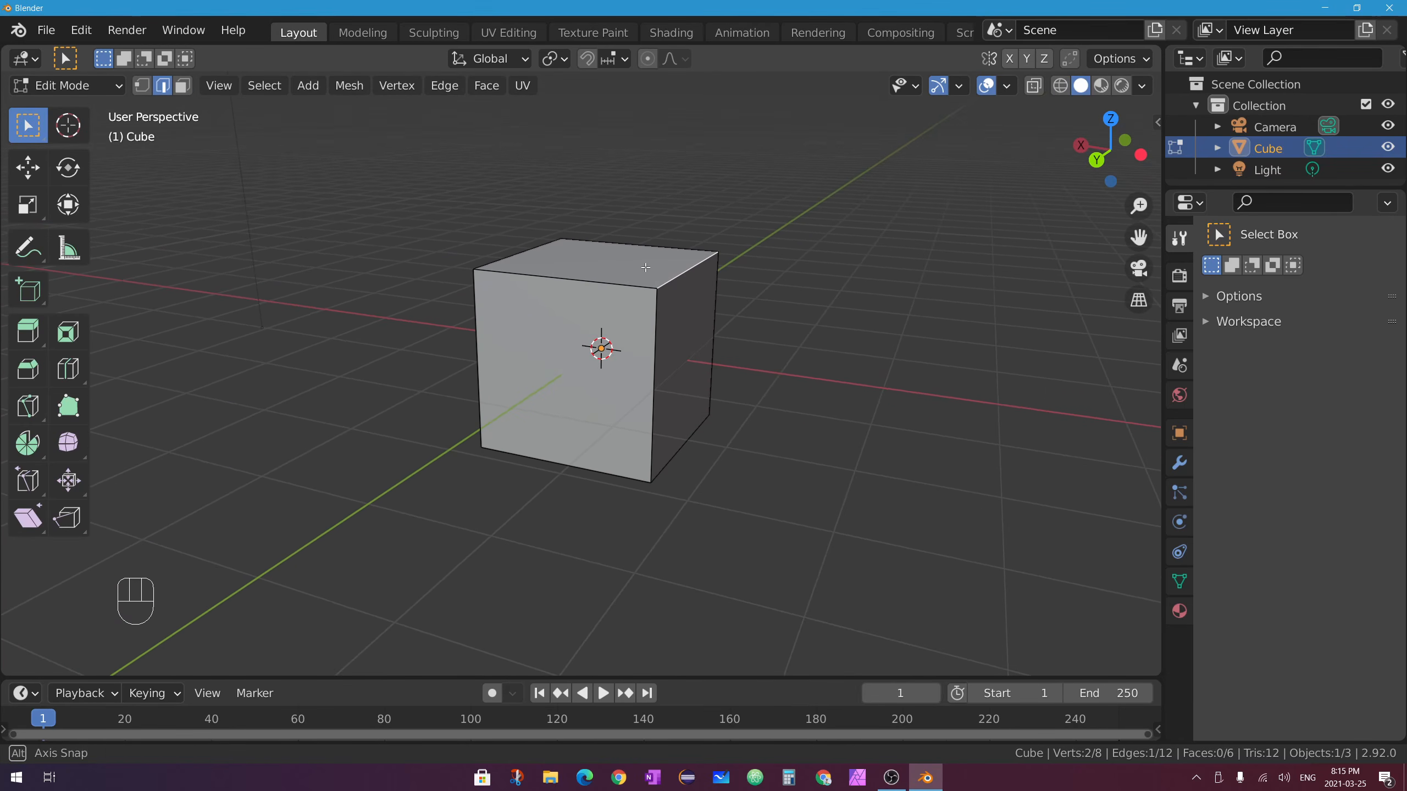
pyautogui.moveTo(645, 267); pyautogui.dragTo(681, 238, button='middle')
pyautogui.moveTo(716, 294); pyautogui.dragTo(670, 287, button='middle')
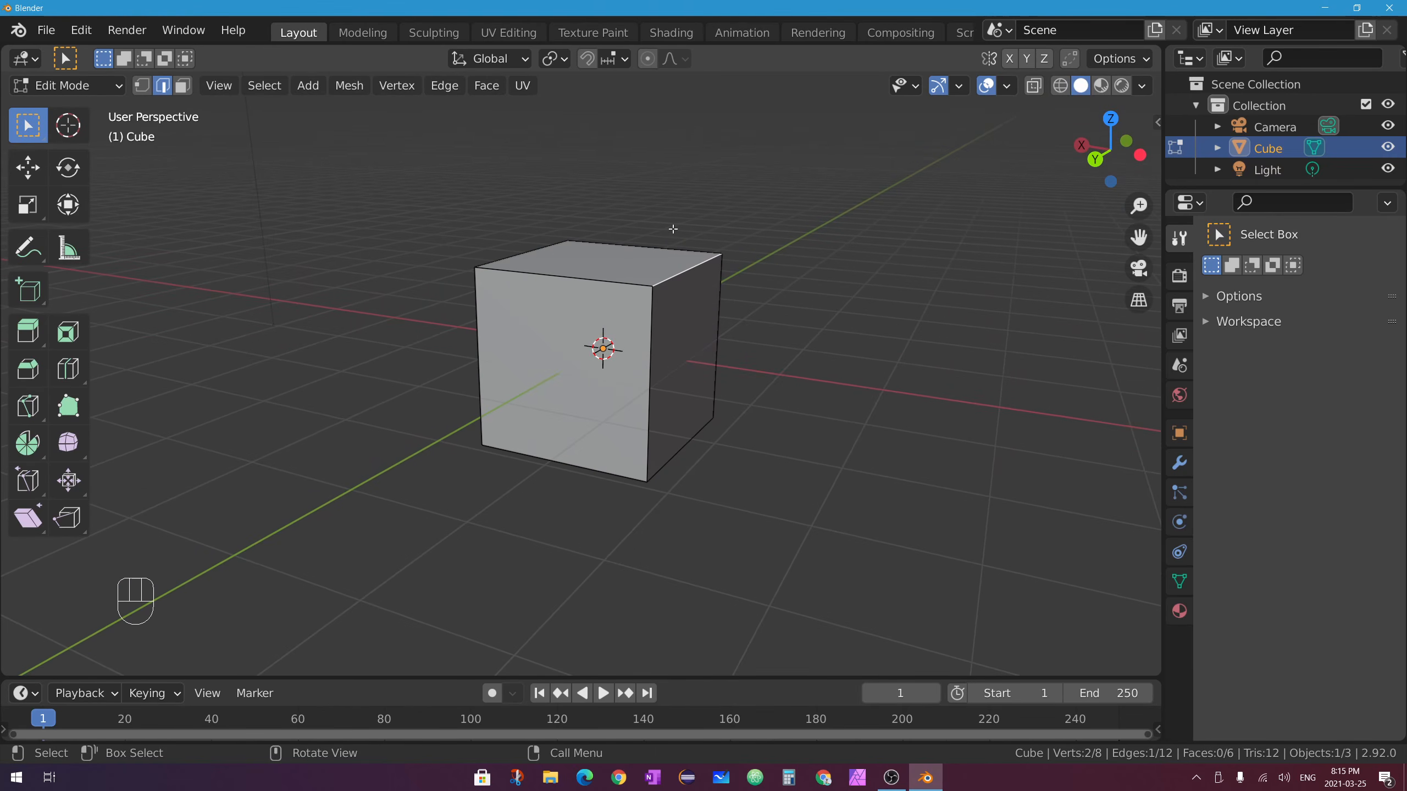
pyautogui.moveTo(746, 237); pyautogui.dragTo(700, 273, button='middle')
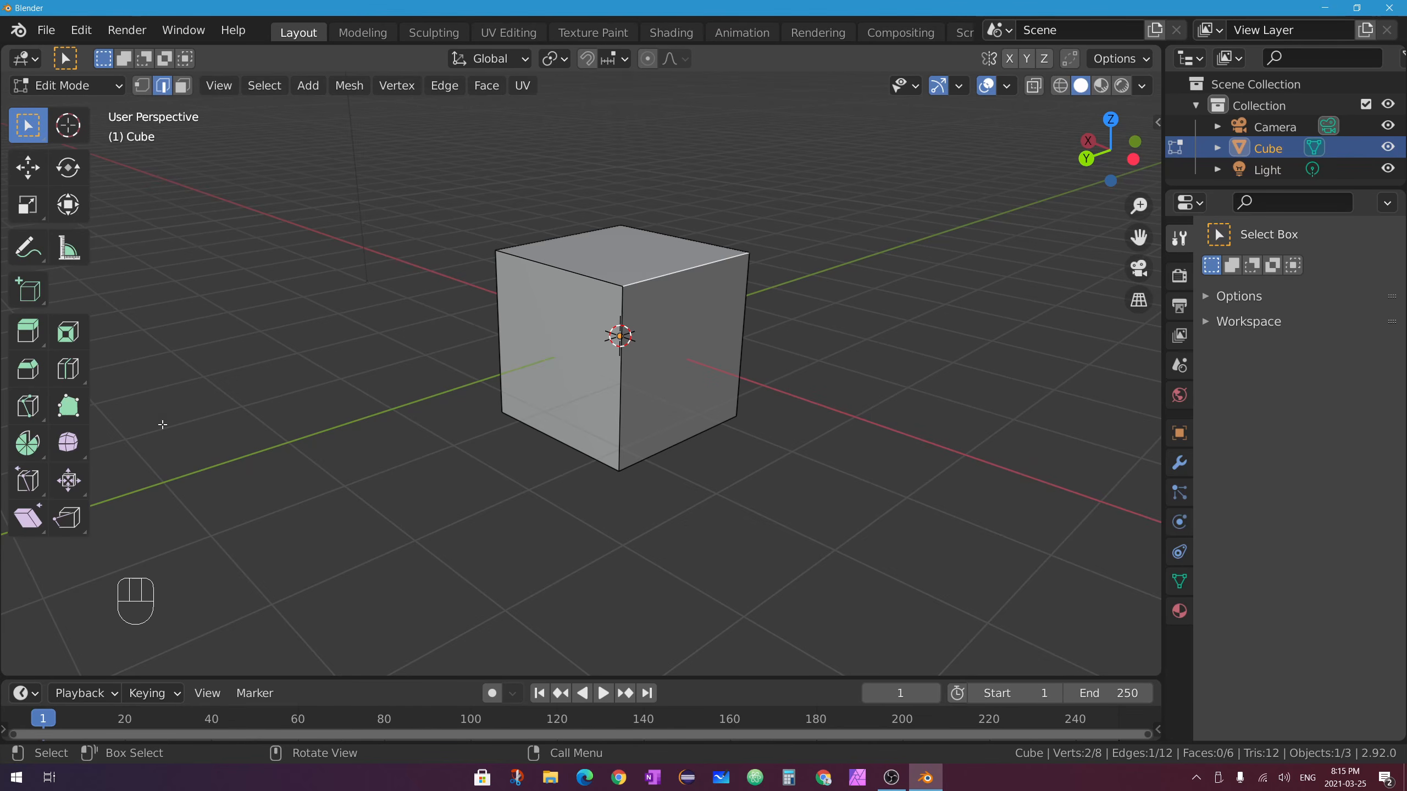
# Chamfer the top-right edge with the Bevel tool's gizmo, then return to Select Box.
pyautogui.click(26, 370)
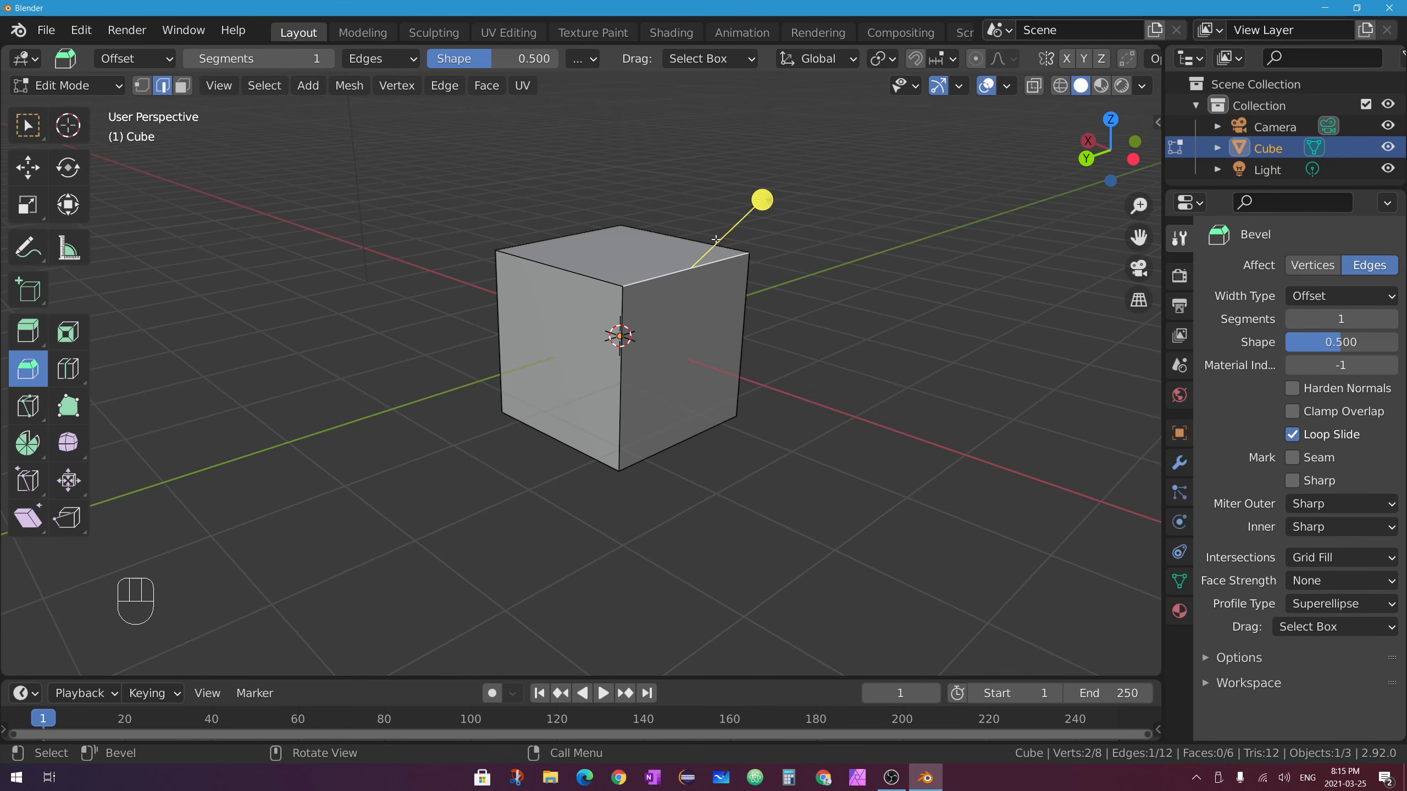
pyautogui.moveTo(716, 239); pyautogui.dragTo(769, 255, button='middle')
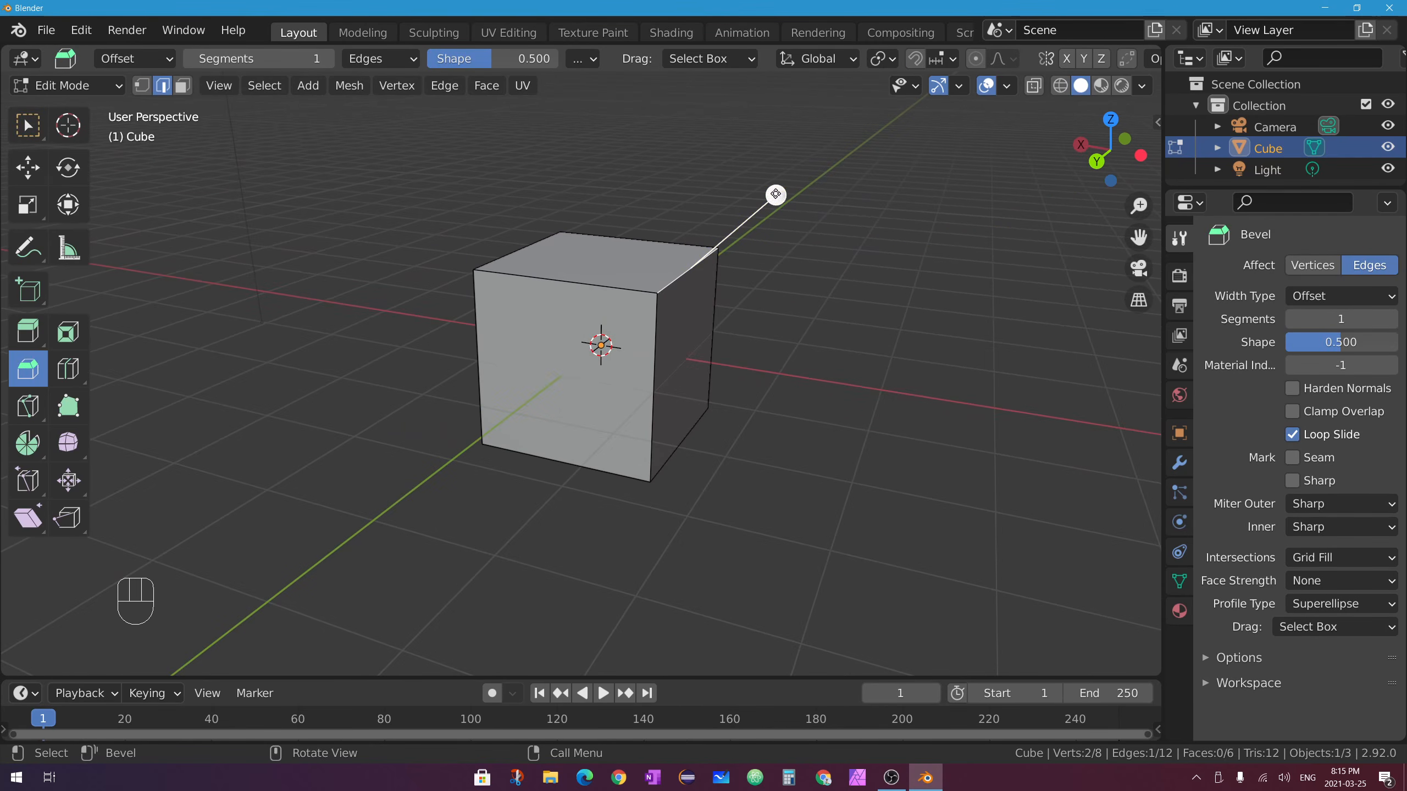
pyautogui.moveTo(775, 195); pyautogui.dragTo(810, 188)
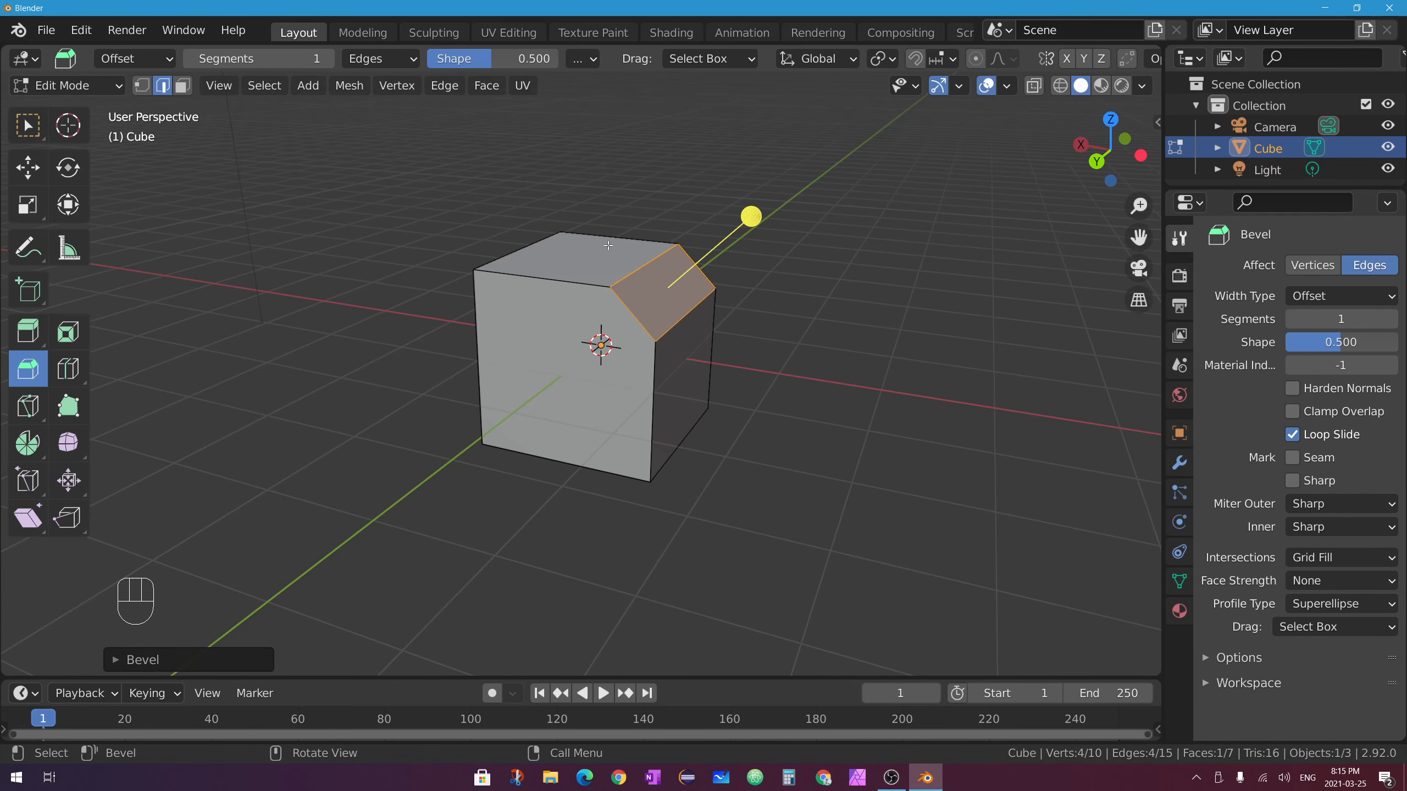
pyautogui.moveTo(698, 240); pyautogui.dragTo(729, 254, button='middle')
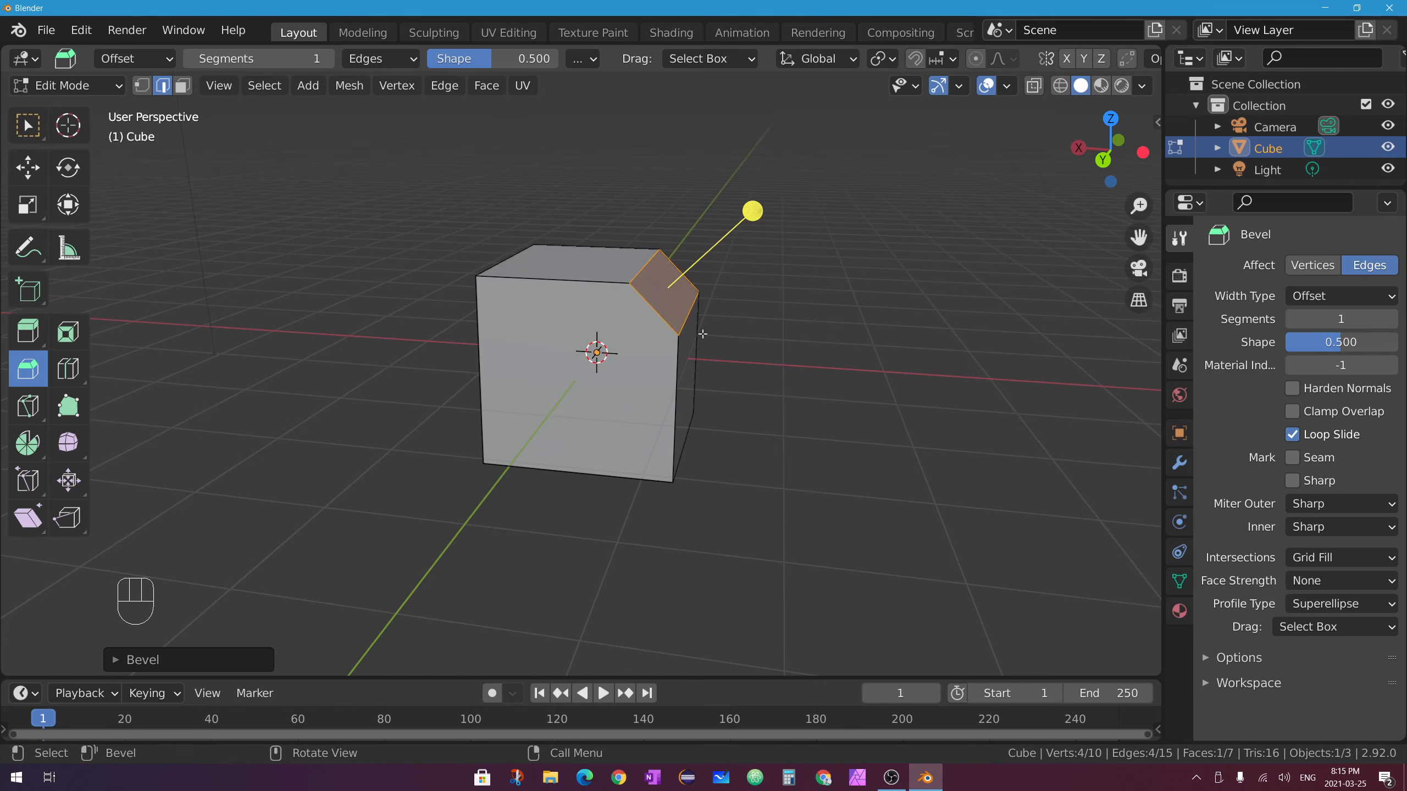
pyautogui.click(28, 124)
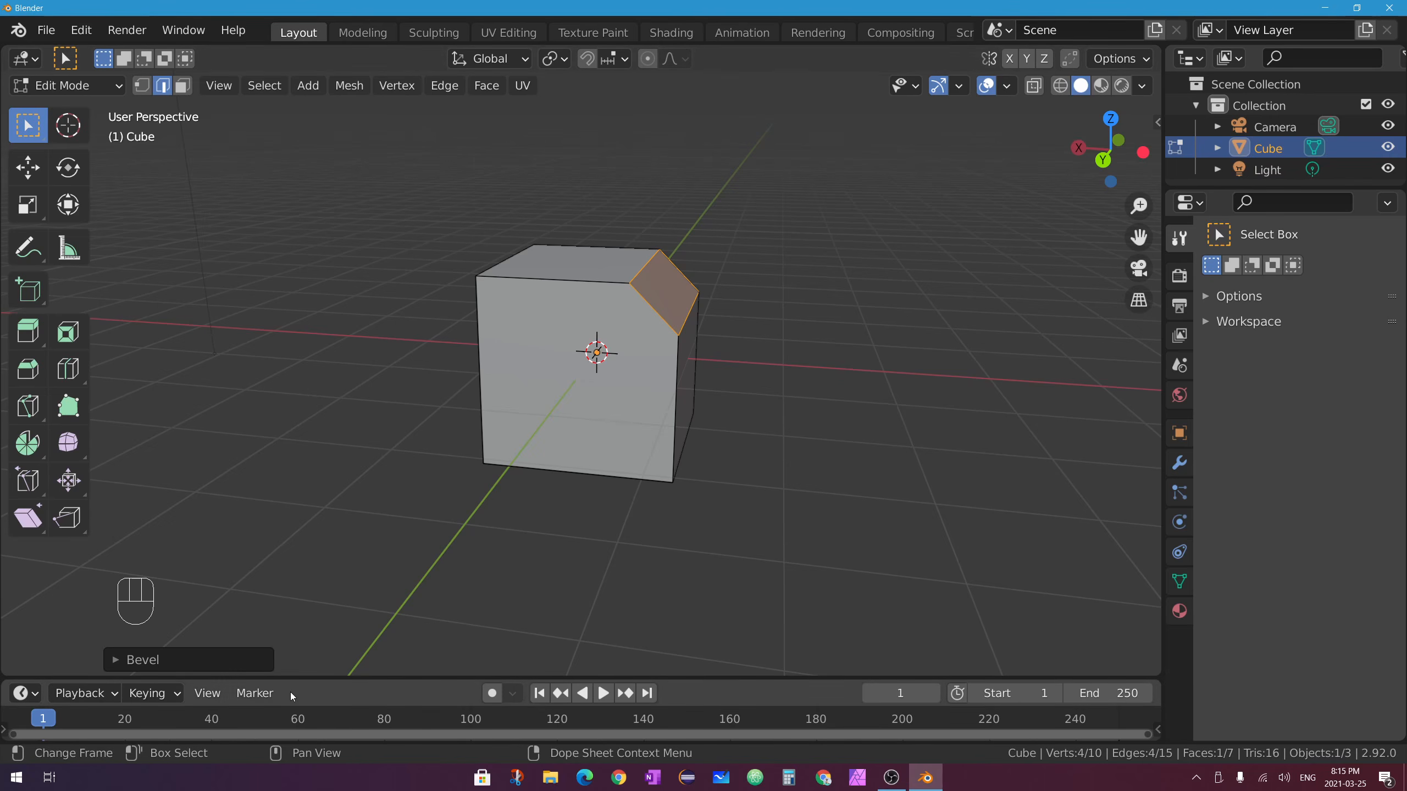
# Raise the last bevel's Segments to 13 at 0.477 m width for a smoothly rounded edge.
pyautogui.click(142, 660)
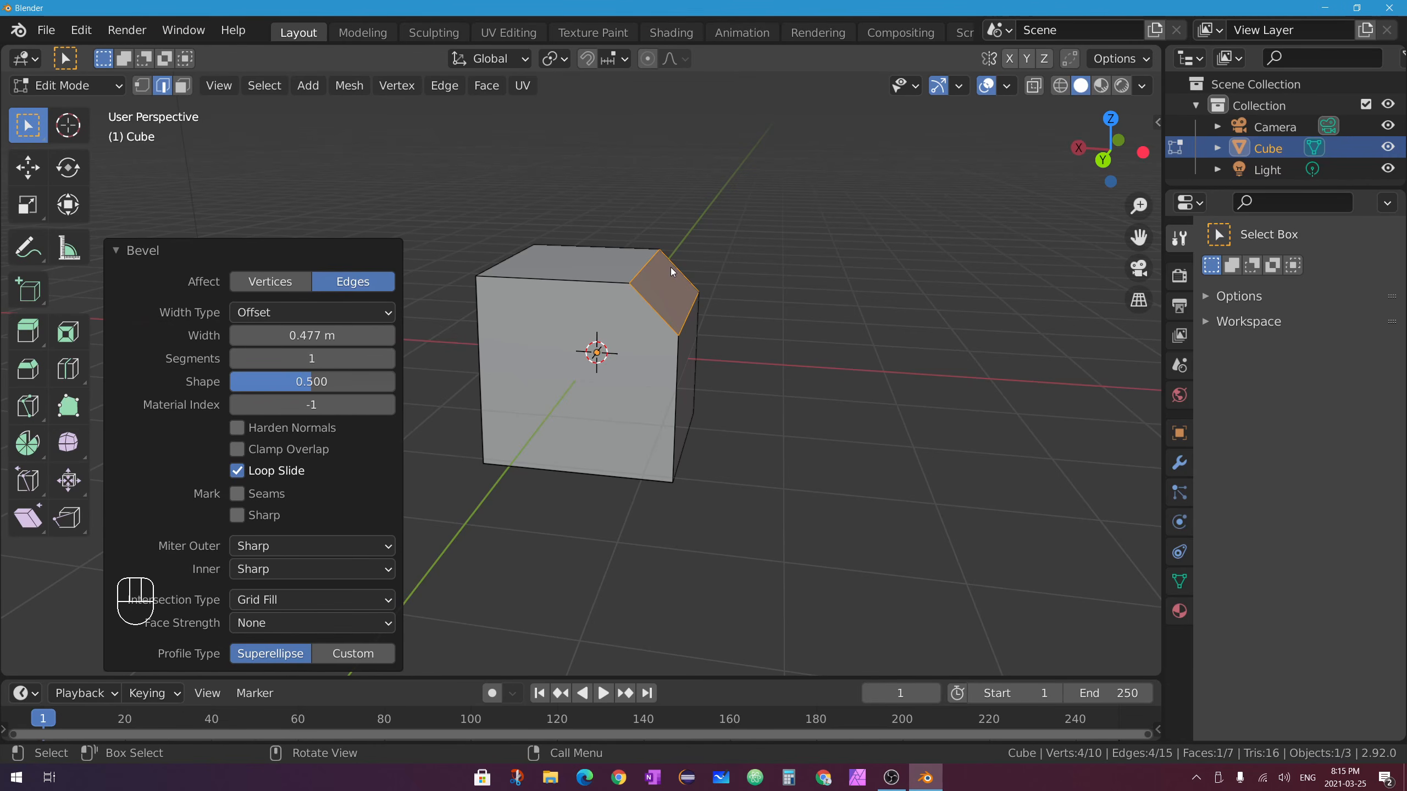
pyautogui.click(389, 359)
pyautogui.click(388, 359)
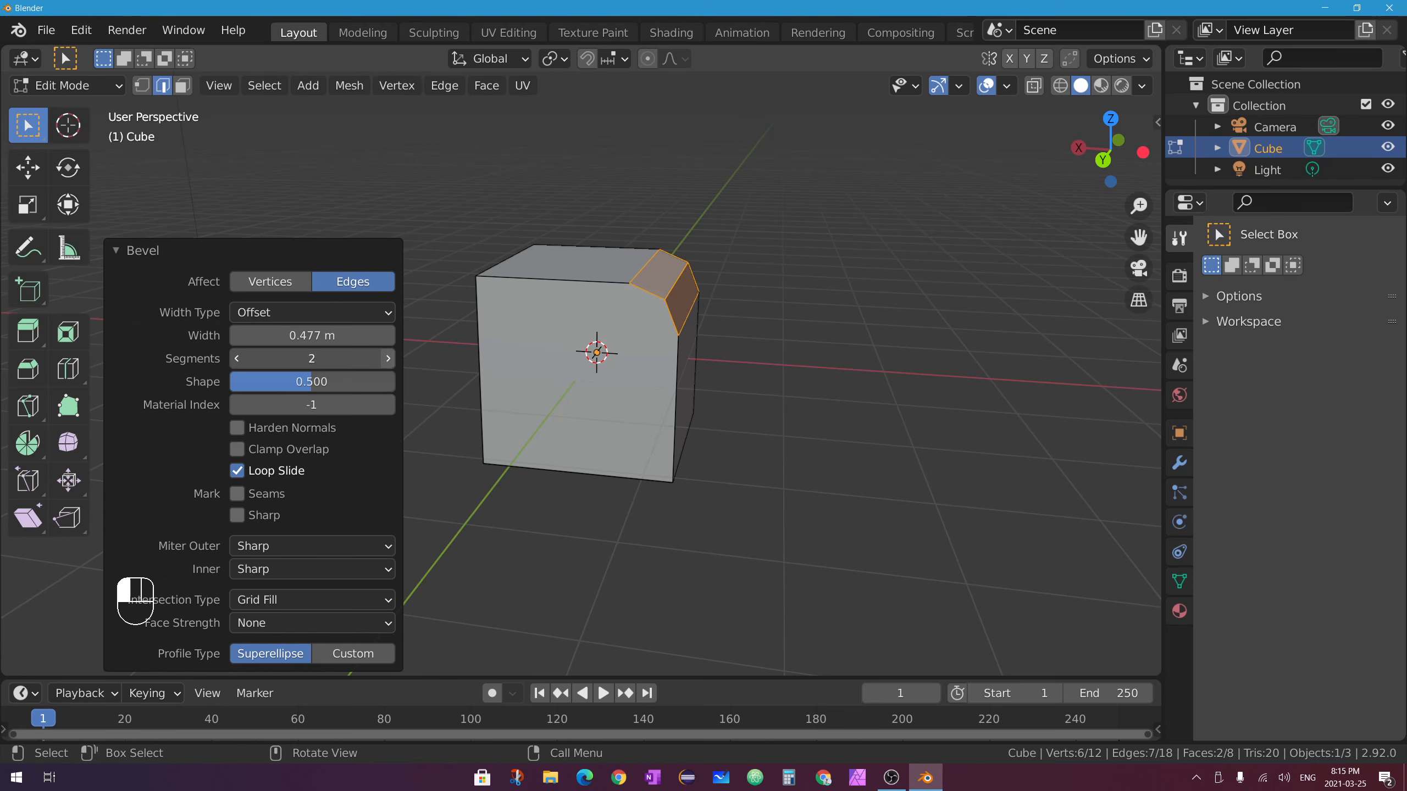
pyautogui.click(388, 359)
pyautogui.click(389, 359)
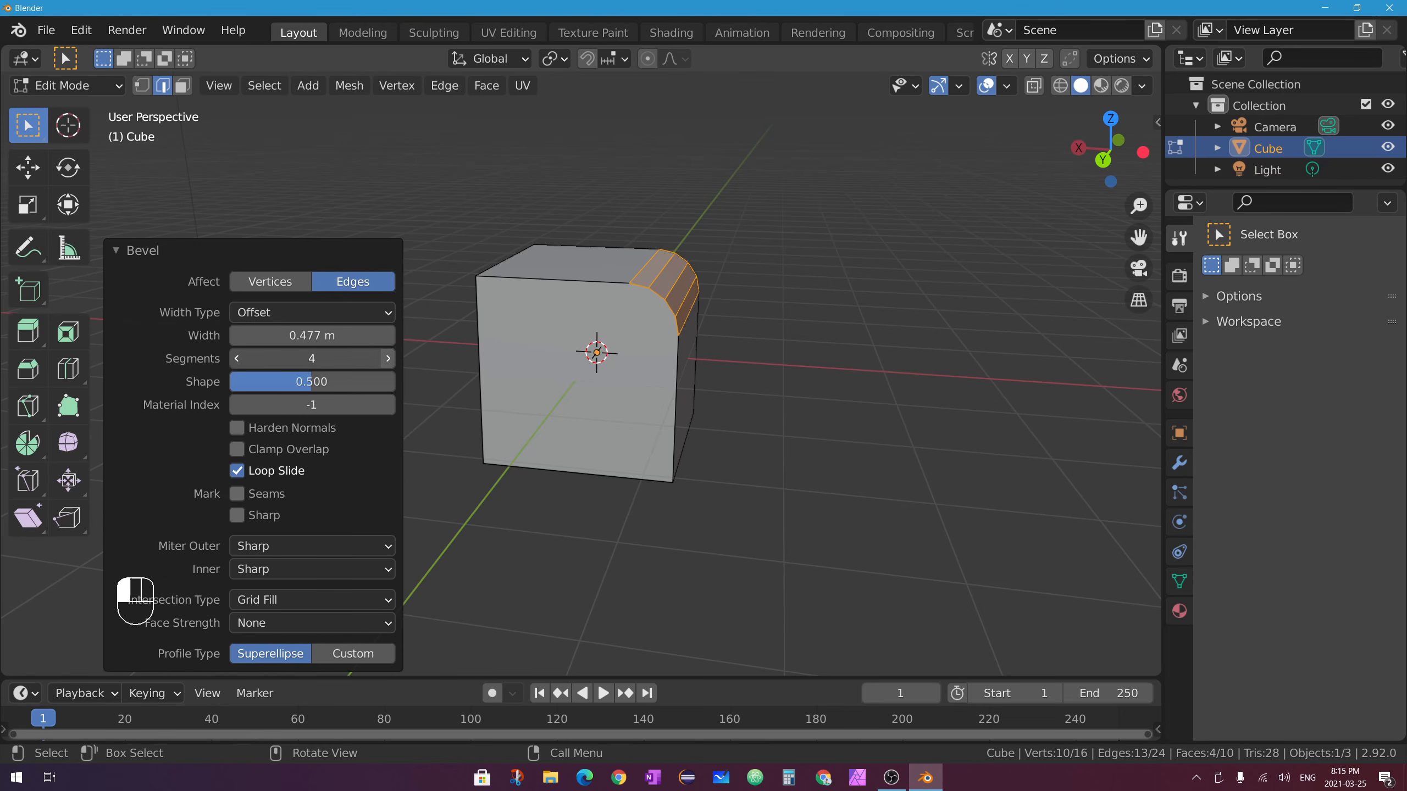
pyautogui.click(389, 359)
pyautogui.click(388, 359)
pyautogui.click(388, 359)
pyautogui.click(389, 359)
pyautogui.click(389, 359)
pyautogui.click(389, 359)
pyautogui.click(388, 359)
pyautogui.click(388, 359)
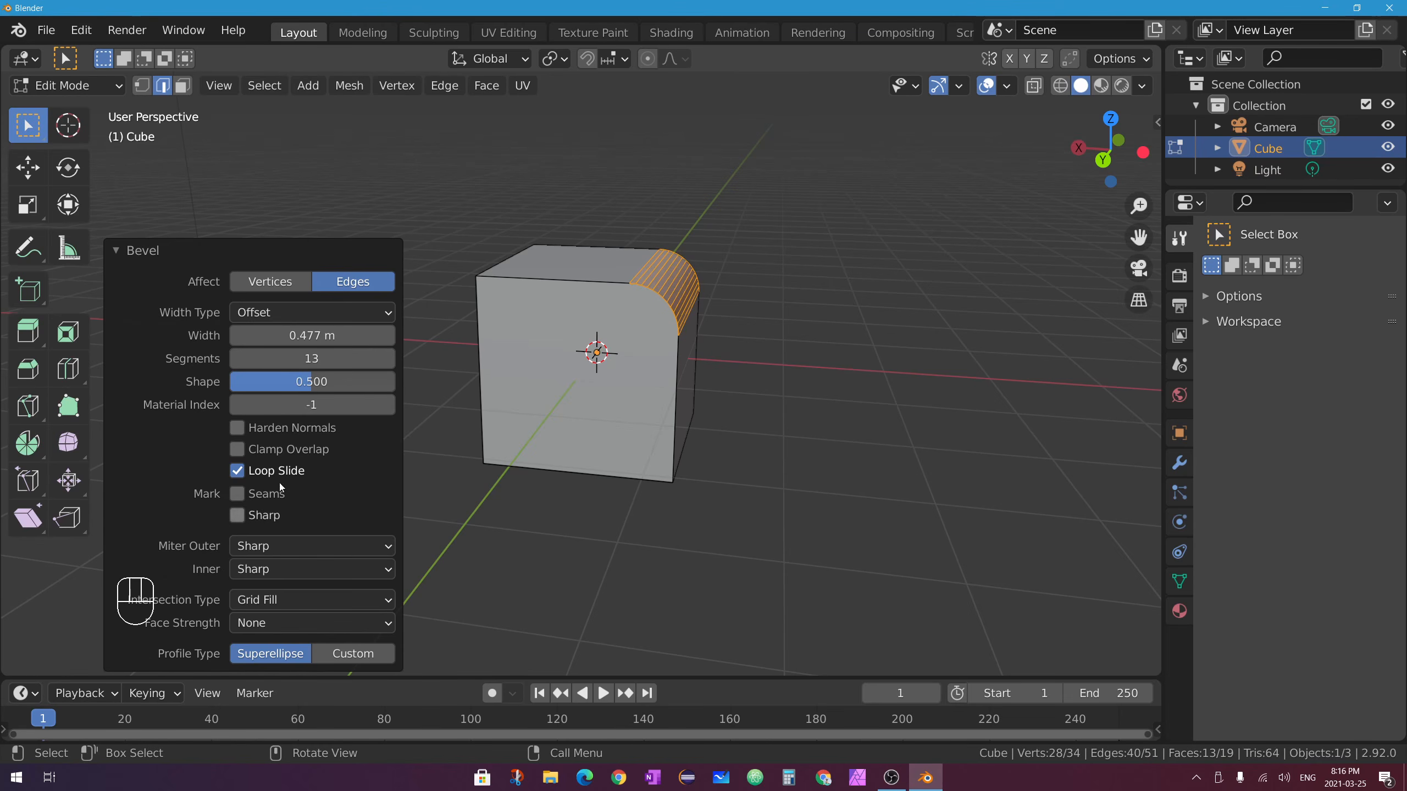
pyautogui.moveTo(820, 351); pyautogui.dragTo(593, 282, button='middle')
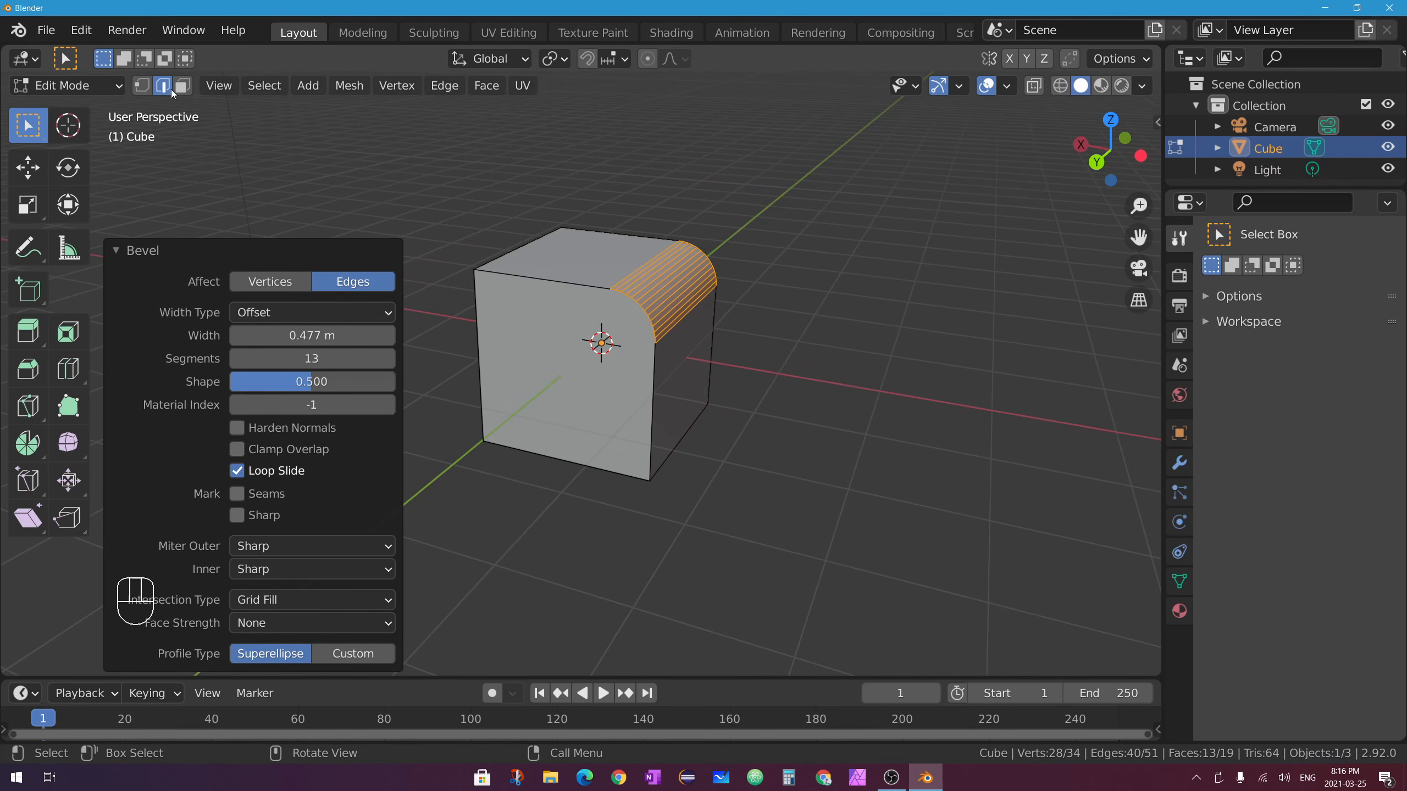
pyautogui.click(183, 84)
# Select an edge near the bevel's top corner, then start a loop cut previewing a ring across the top face.
pyautogui.click(567, 375)
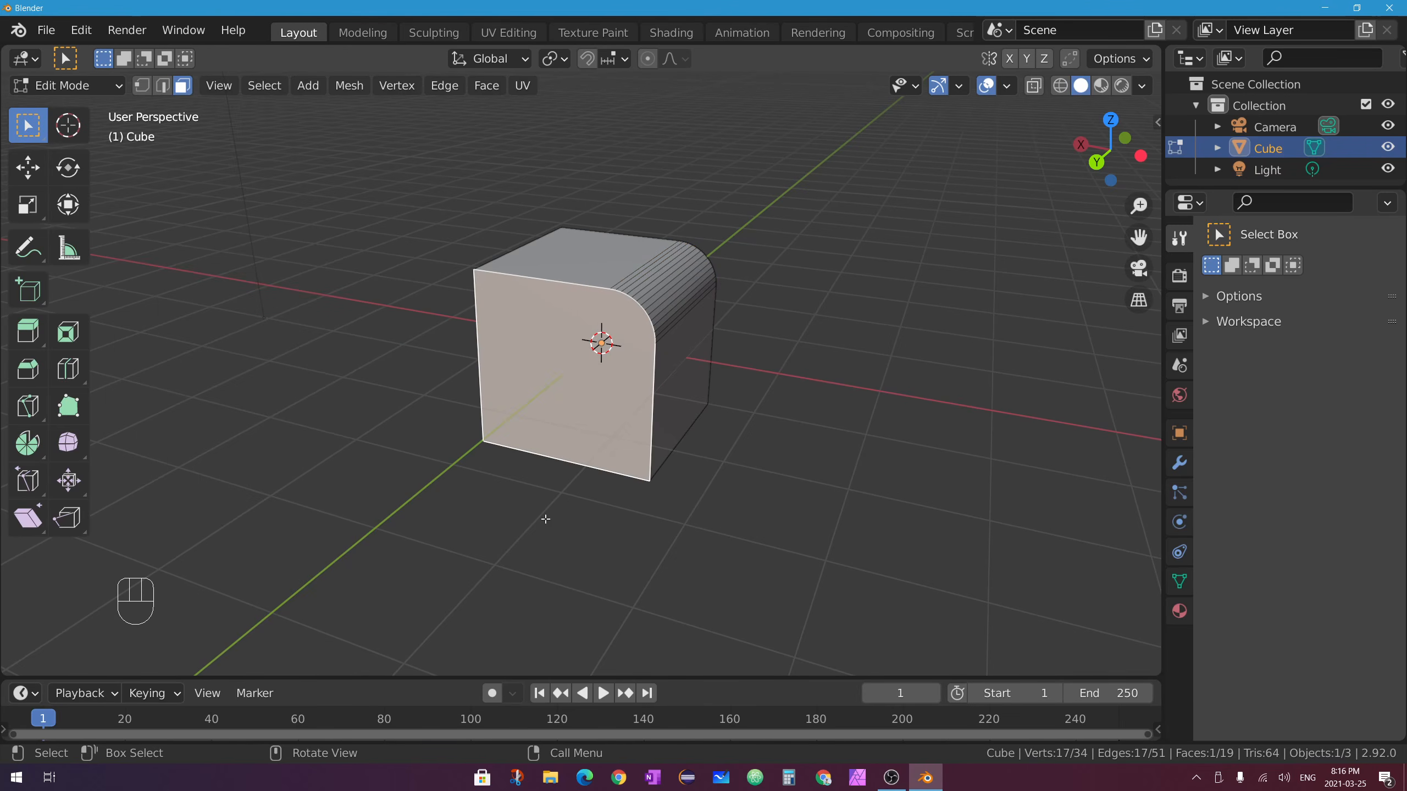
pyautogui.moveTo(611, 258); pyautogui.dragTo(606, 255, button='middle')
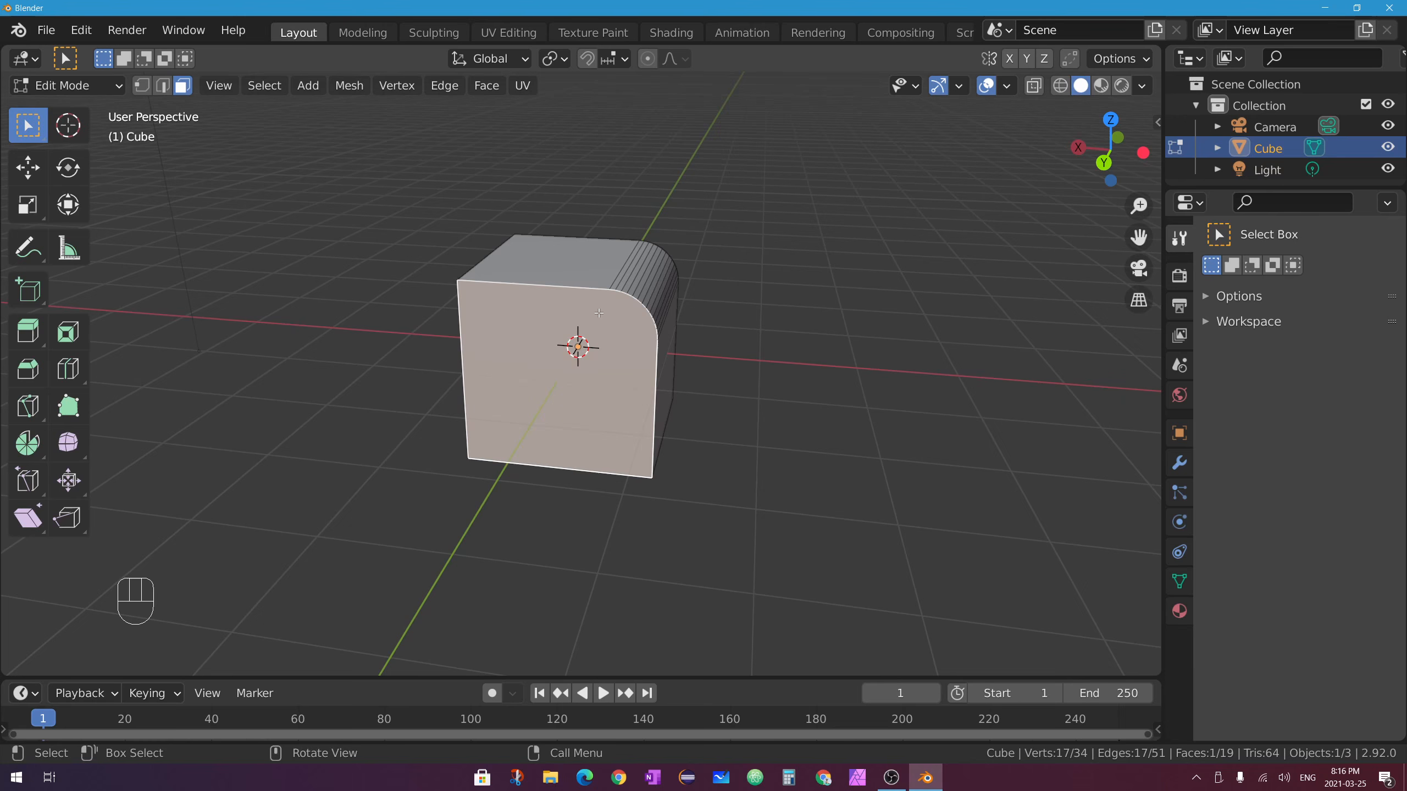
pyautogui.press('2')
pyautogui.click(612, 289)
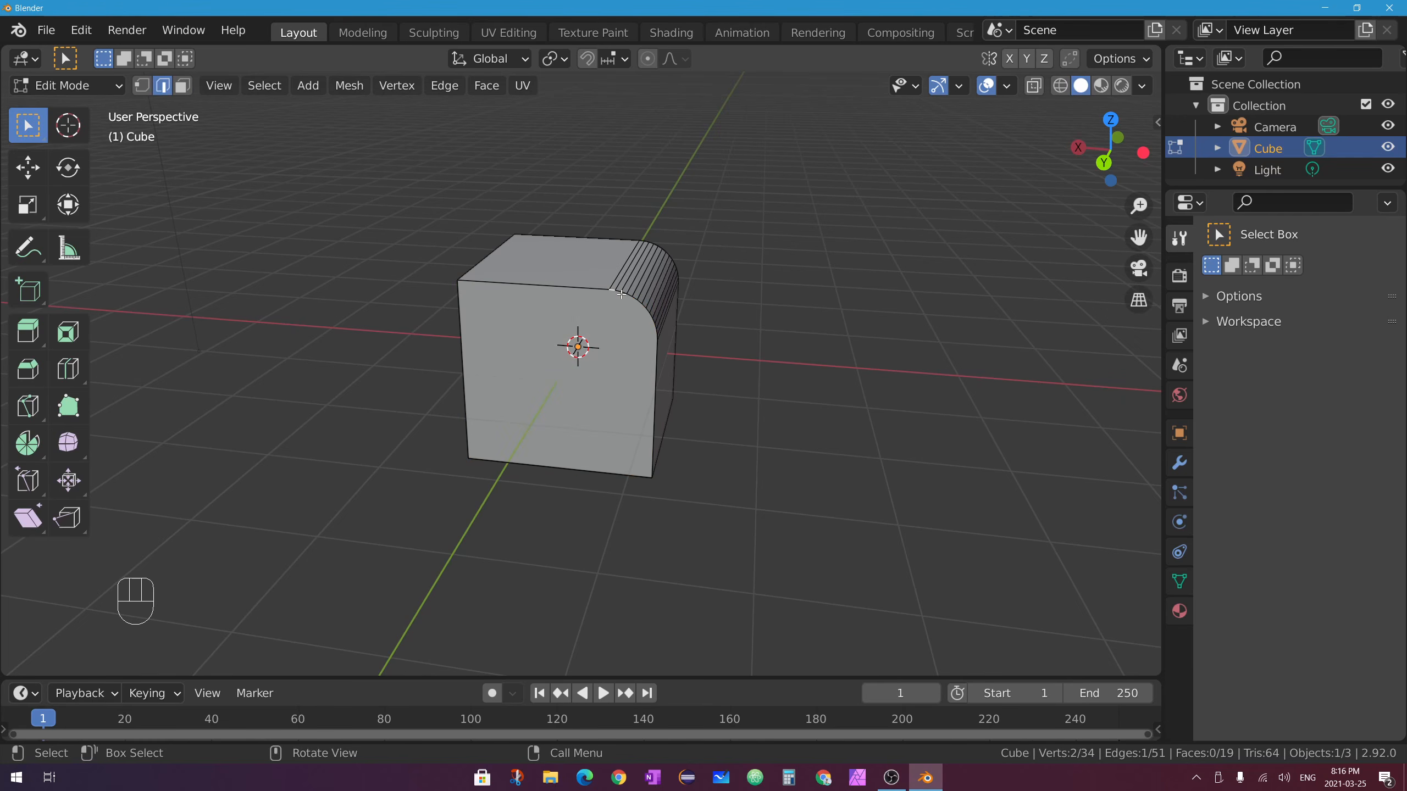
pyautogui.keyDown('ctrl'); pyautogui.moveTo(678, 276); pyautogui.dragTo(669, 216, button='middle'); pyautogui.keyUp('ctrl')
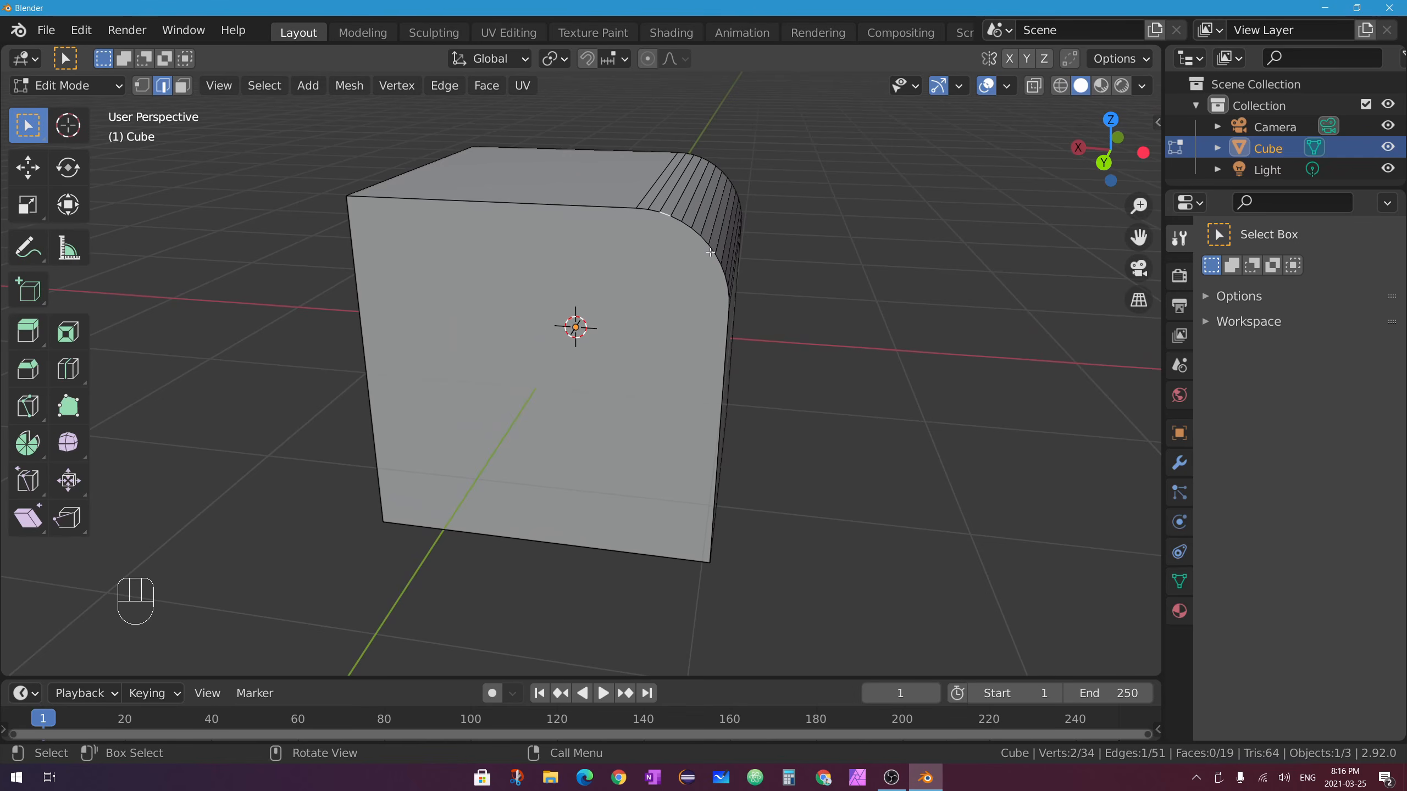
pyautogui.moveTo(724, 239); pyautogui.dragTo(631, 301, button='middle')
pyautogui.scroll(-3, 610, 306)
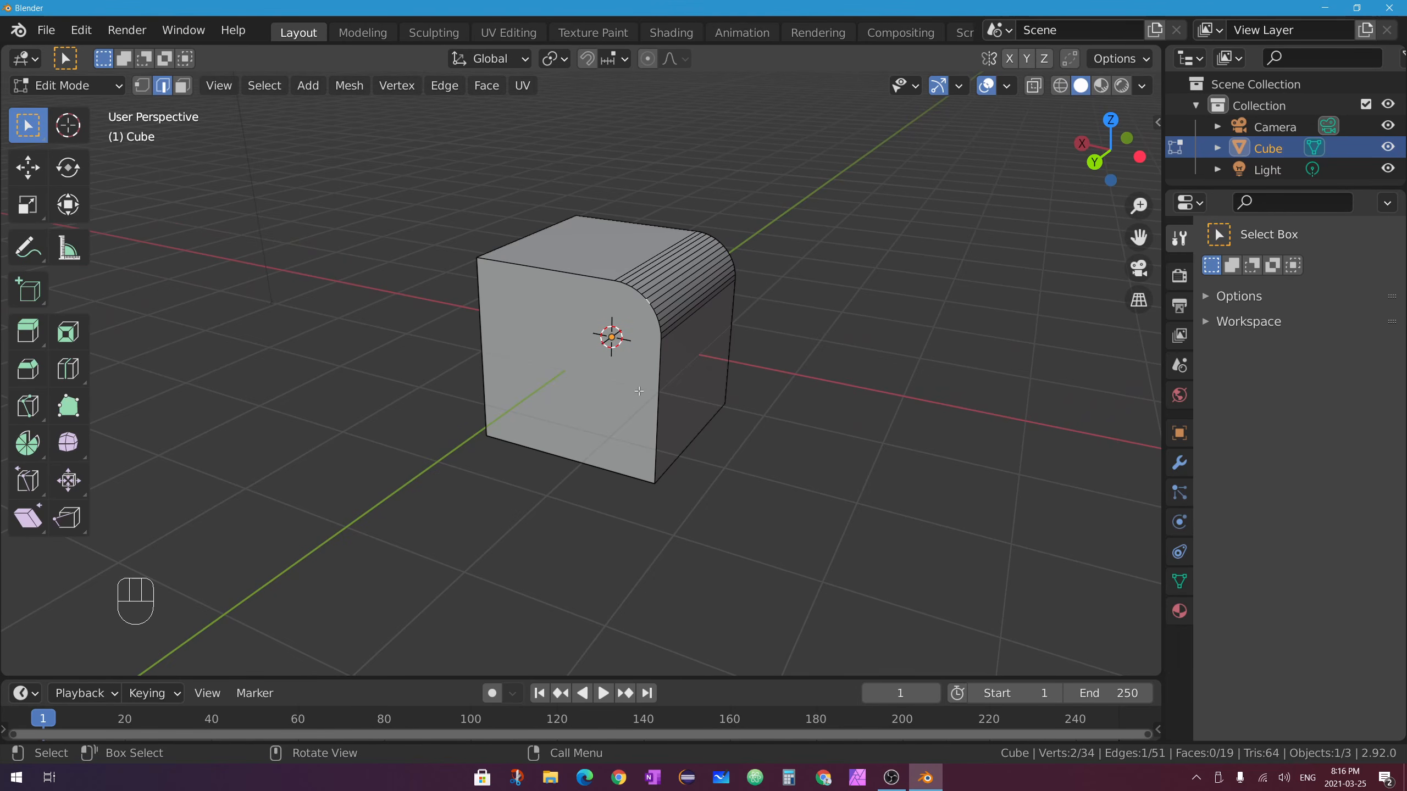
pyautogui.hotkey('ctrl', 'r')
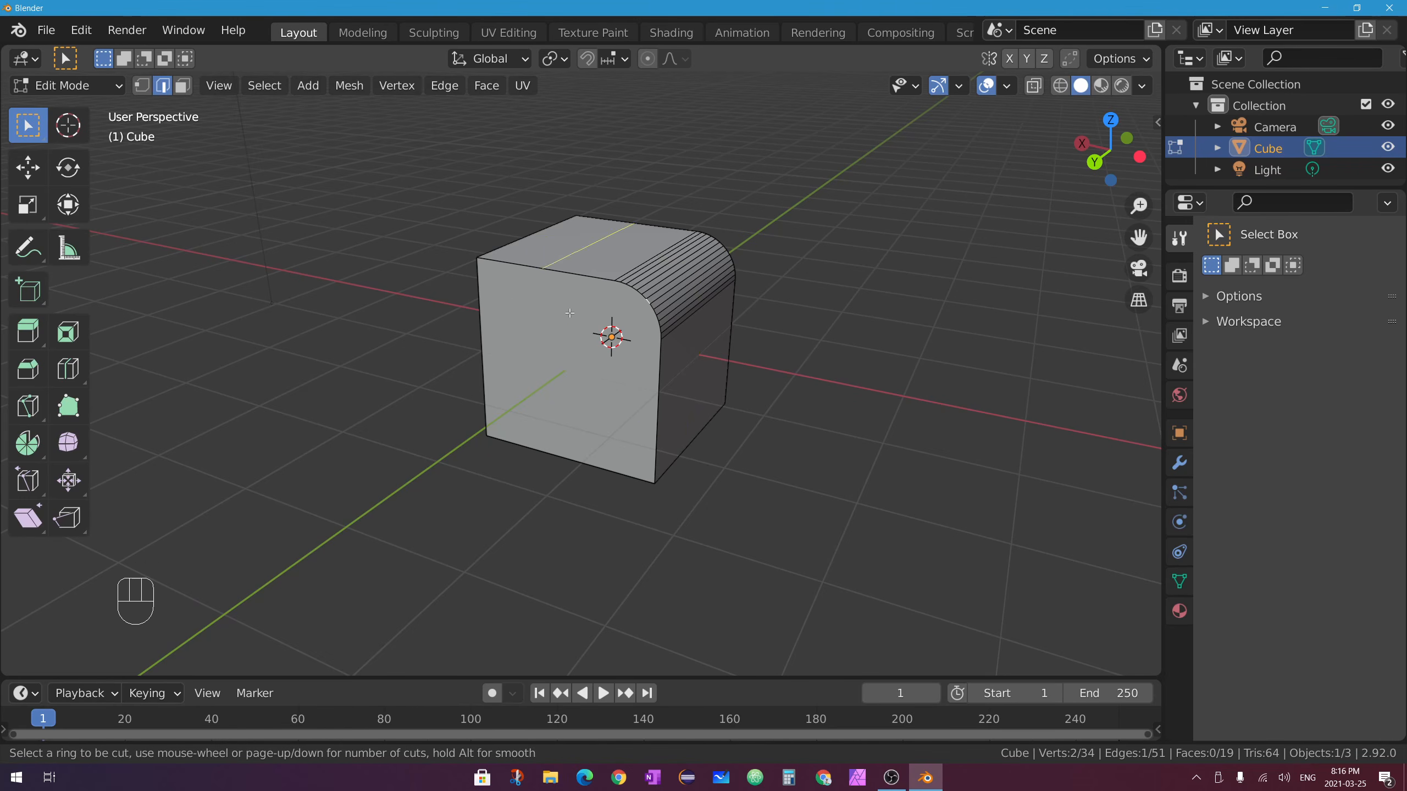
# Cancel the preview, make a trial three-ring cut with the Loop Cut tool, then undo it.
pyautogui.rightClick(564, 333)
pyautogui.click(65, 375)
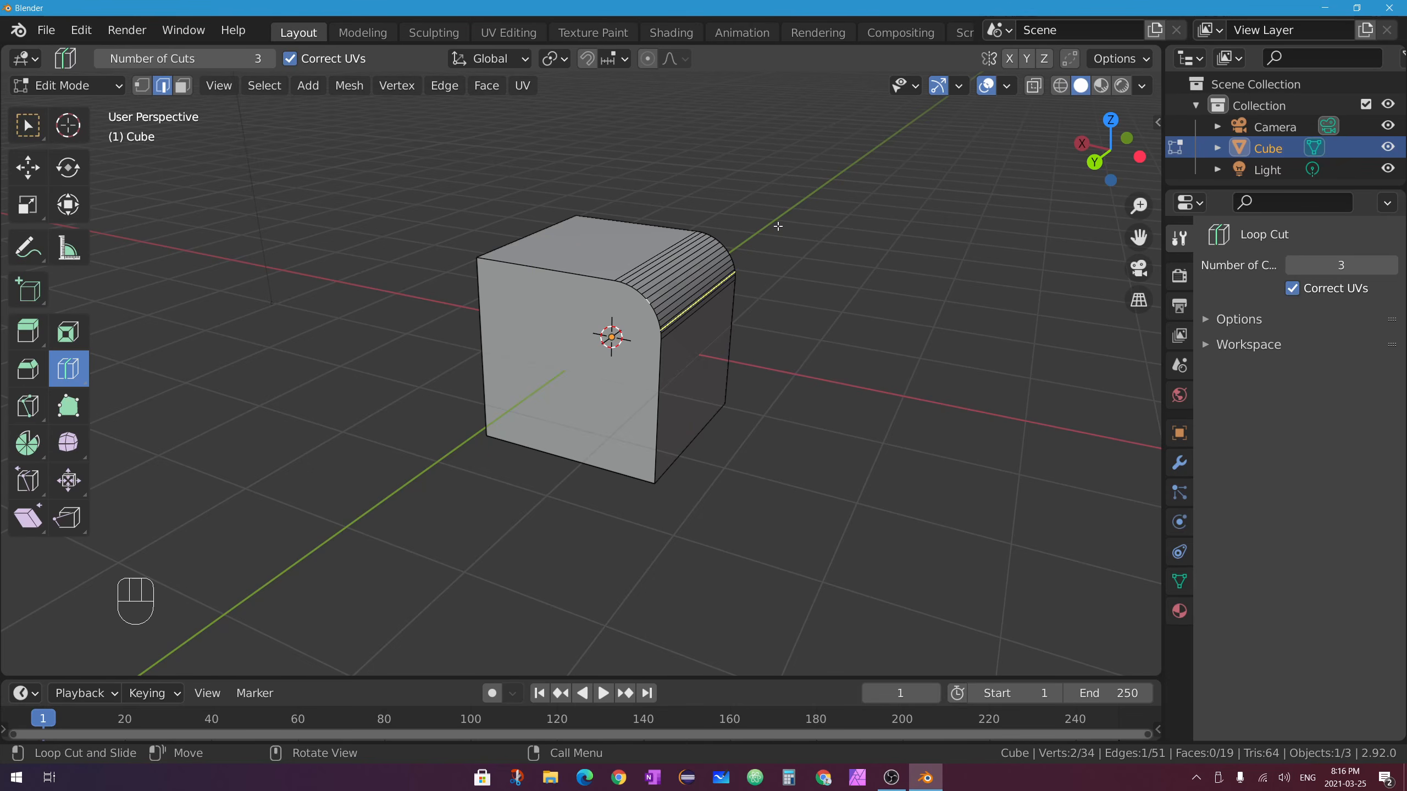
pyautogui.click(671, 393)
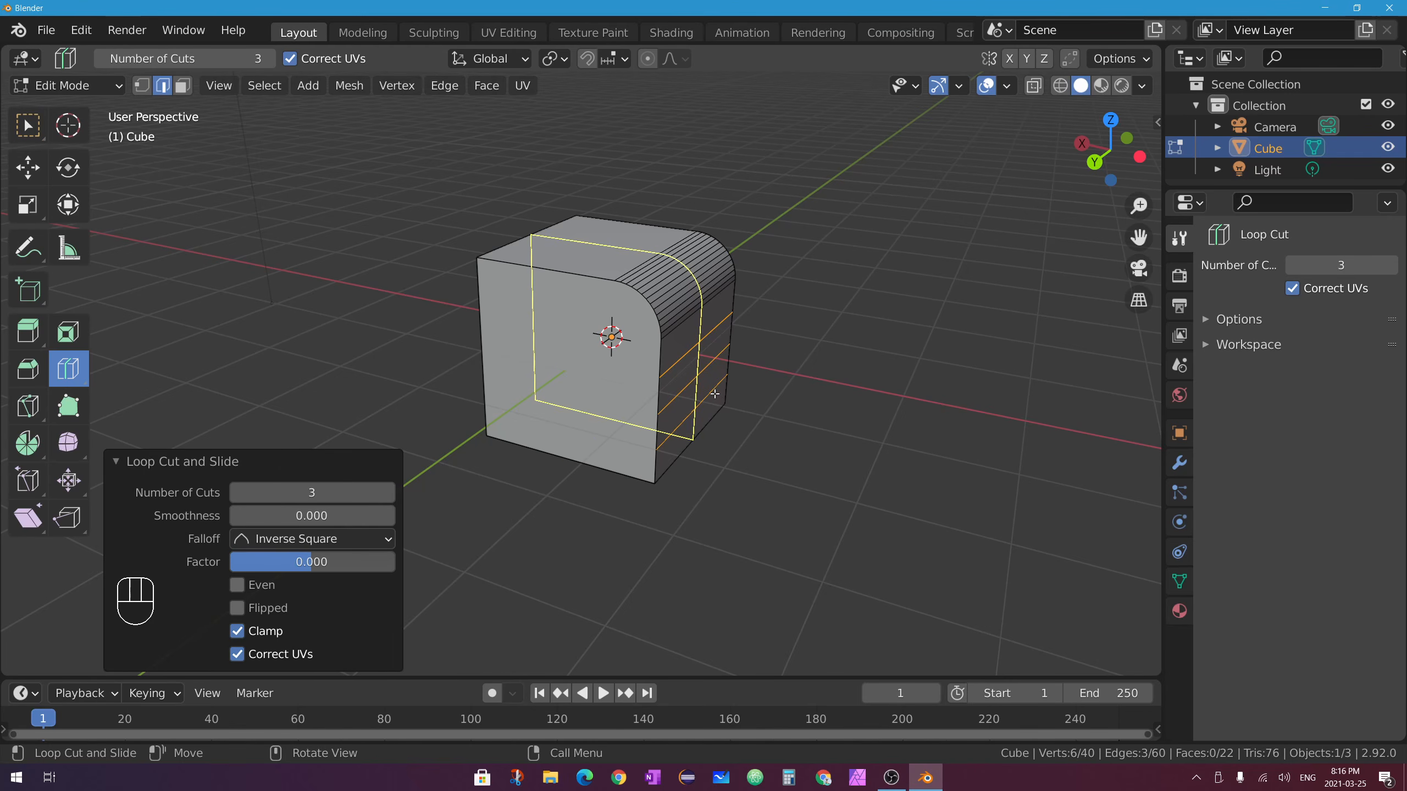
pyautogui.hotkey('ctrl', 'z')
pyautogui.hotkey('ctrl', 'z')
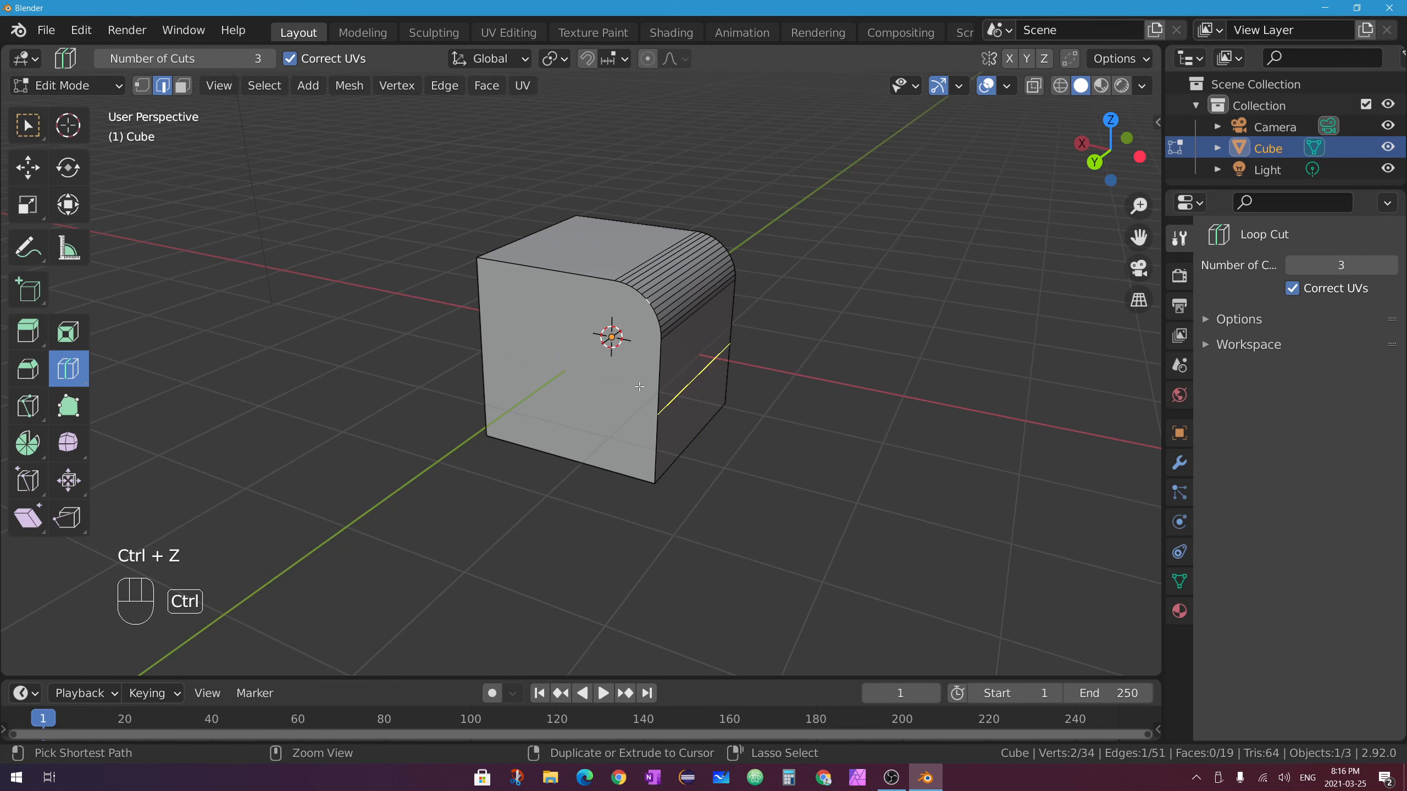
pyautogui.hotkey('ctrl', 'z')
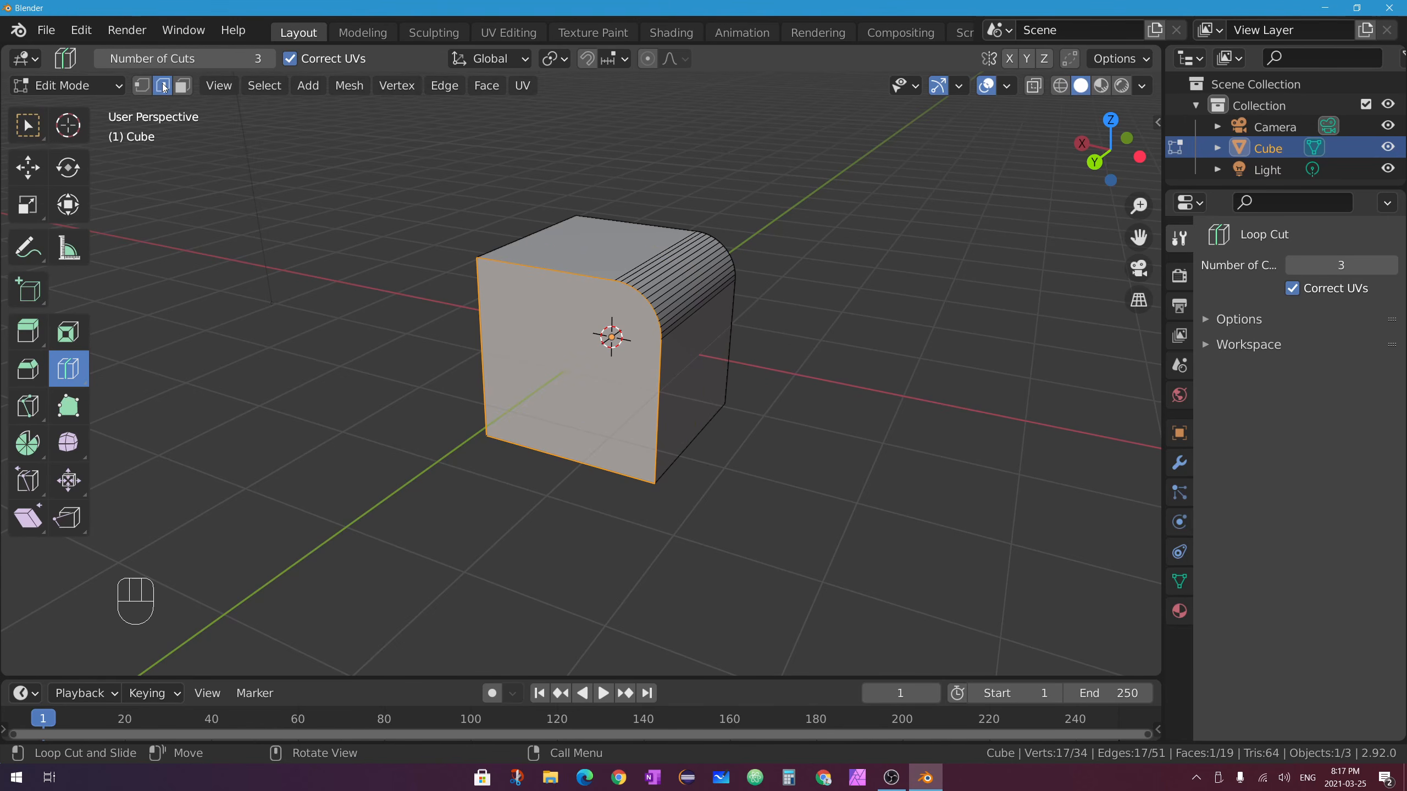
# Bevel the cube's top front edge to 0.807 m with the Bevel tool.
pyautogui.click(28, 126)
pyautogui.click(29, 369)
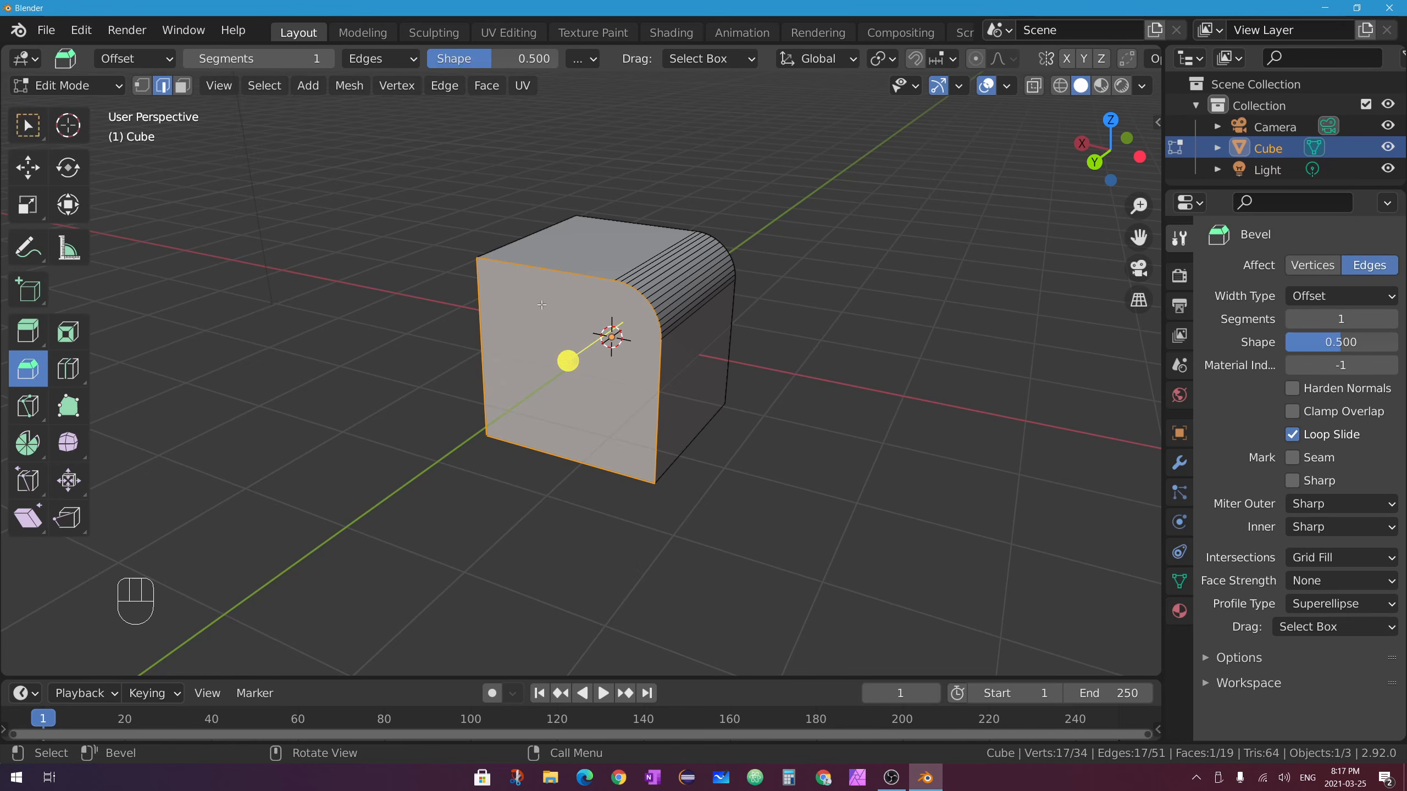
pyautogui.click(575, 271)
pyautogui.moveTo(576, 272)
pyautogui.mouseDown(button='middle')
pyautogui.moveTo(620, 265)
pyautogui.moveTo(576, 260)
pyautogui.mouseUp(button='middle')
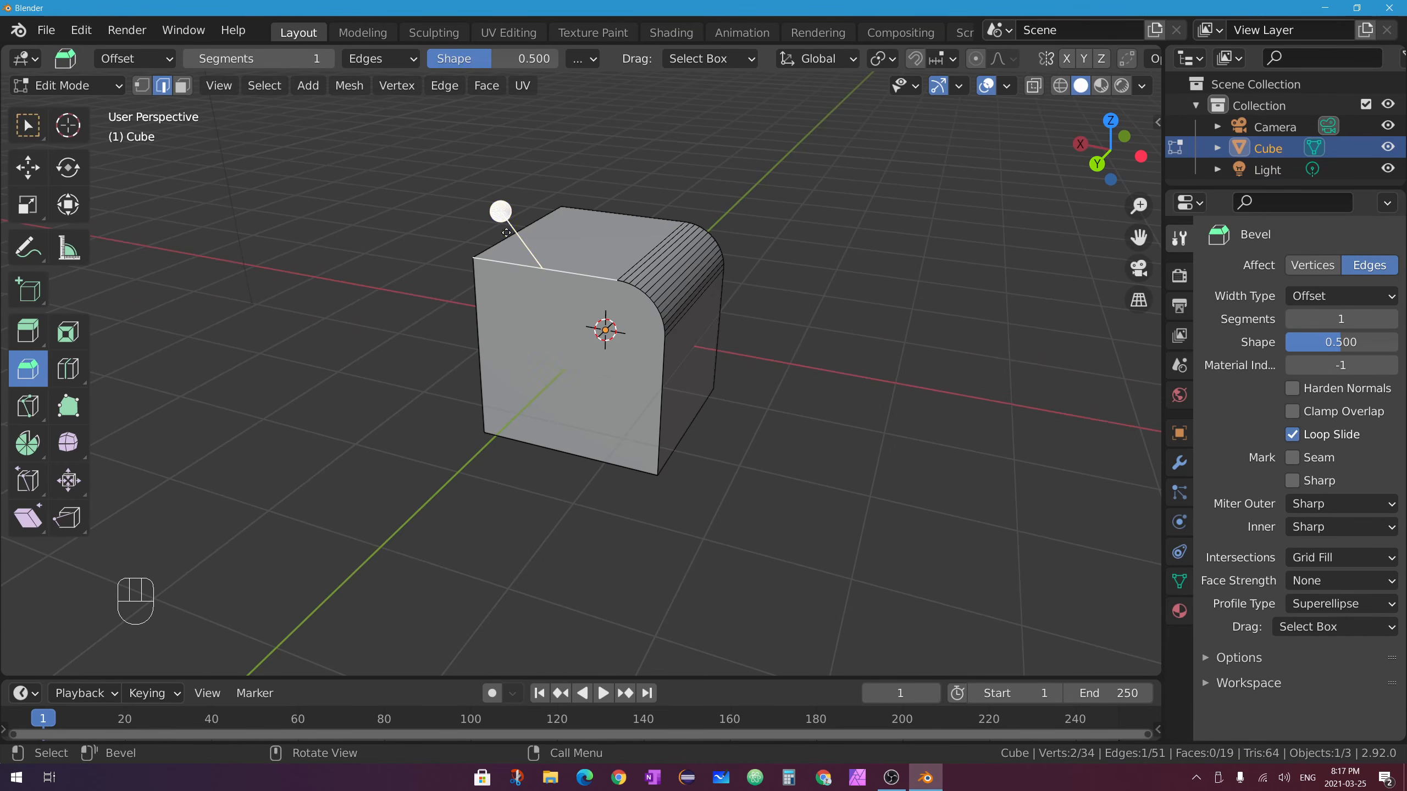
pyautogui.moveTo(502, 216); pyautogui.dragTo(456, 205)
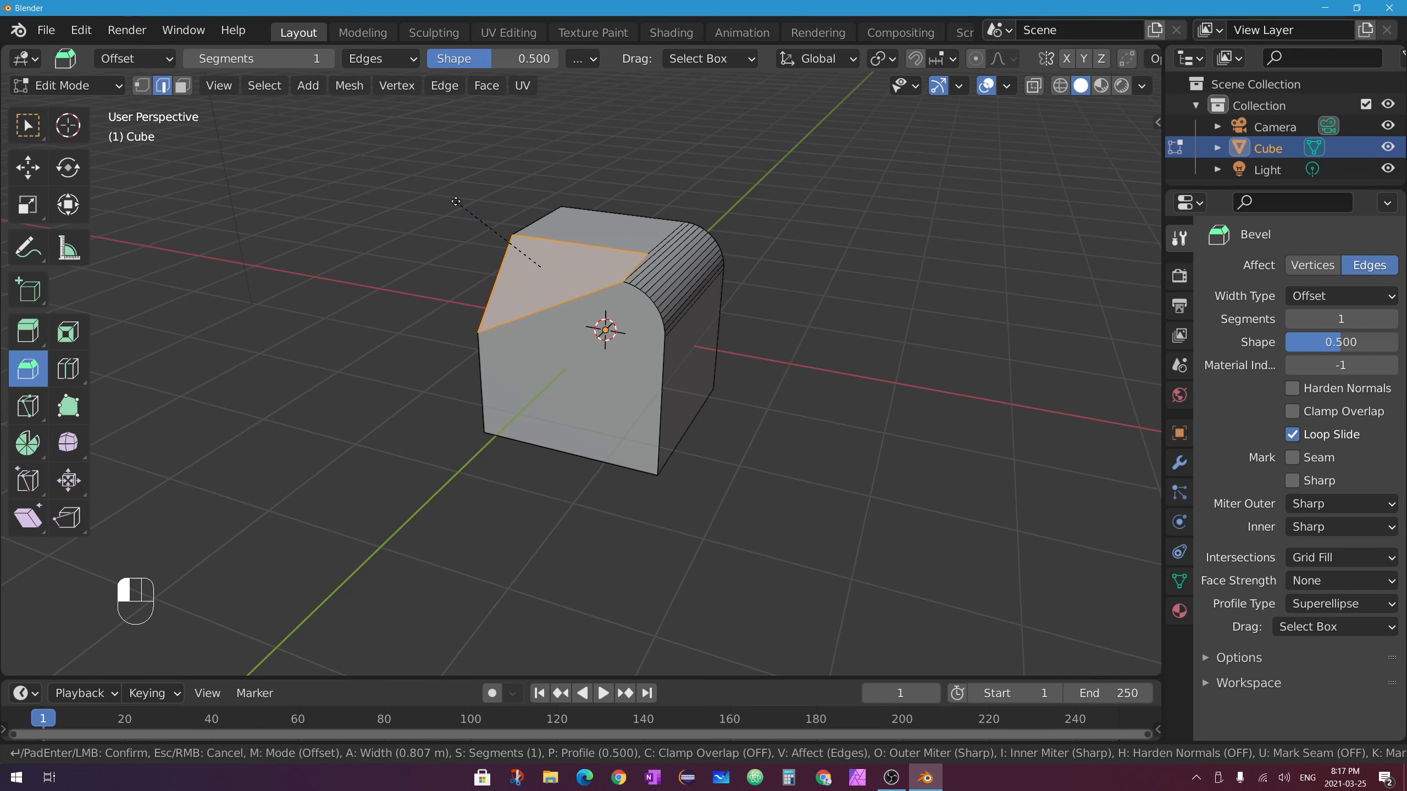
# Inspect the rounded edge from front and side, then undo back to a plain sharp cube.
pyautogui.moveTo(505, 306); pyautogui.dragTo(601, 292, button='middle')
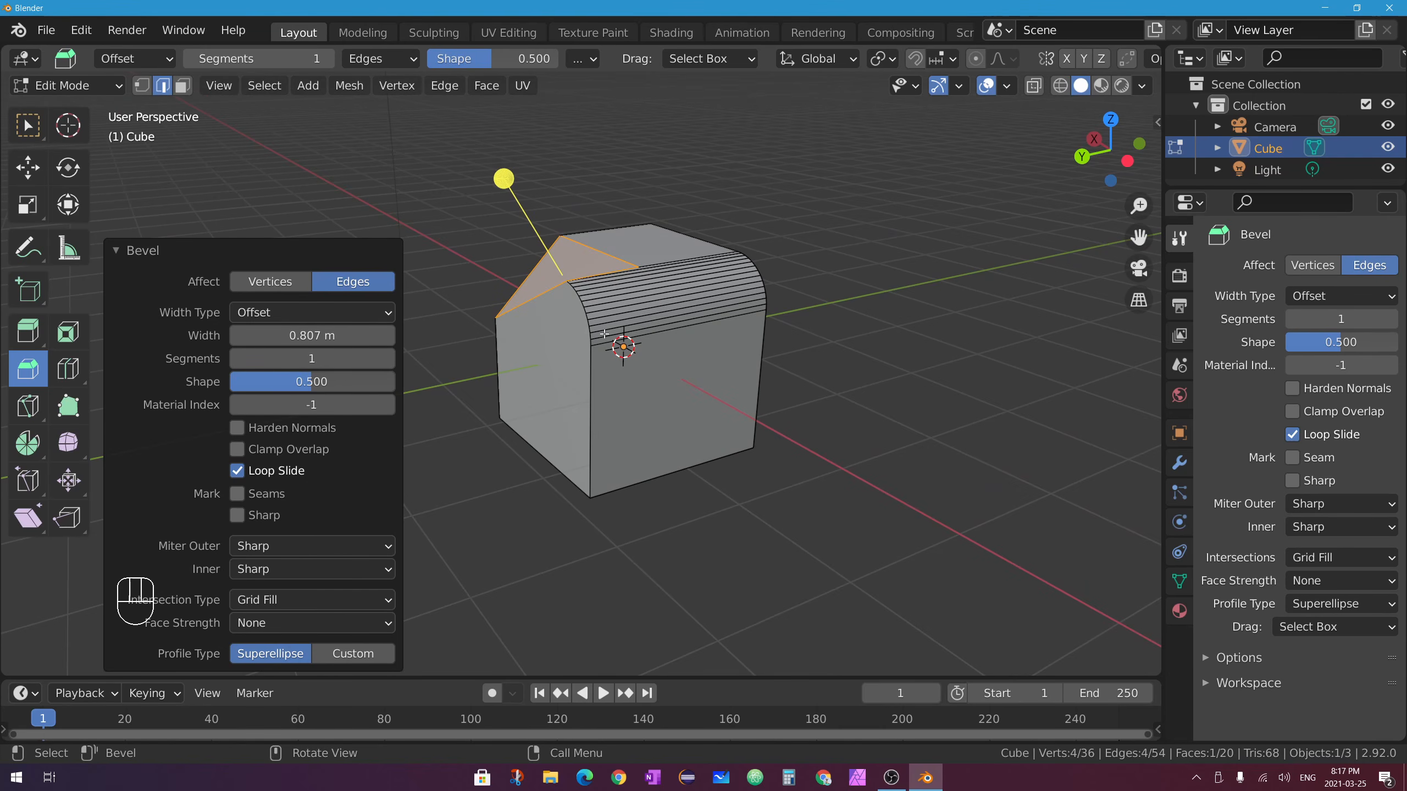
pyautogui.moveTo(551, 275); pyautogui.dragTo(682, 315, button='middle')
pyautogui.hotkey('ctrl', 'z')
pyautogui.hotkey('ctrl', 'z')
pyautogui.hotkey('ctrl', 'z')
pyautogui.hotkey('ctrl', 'z')
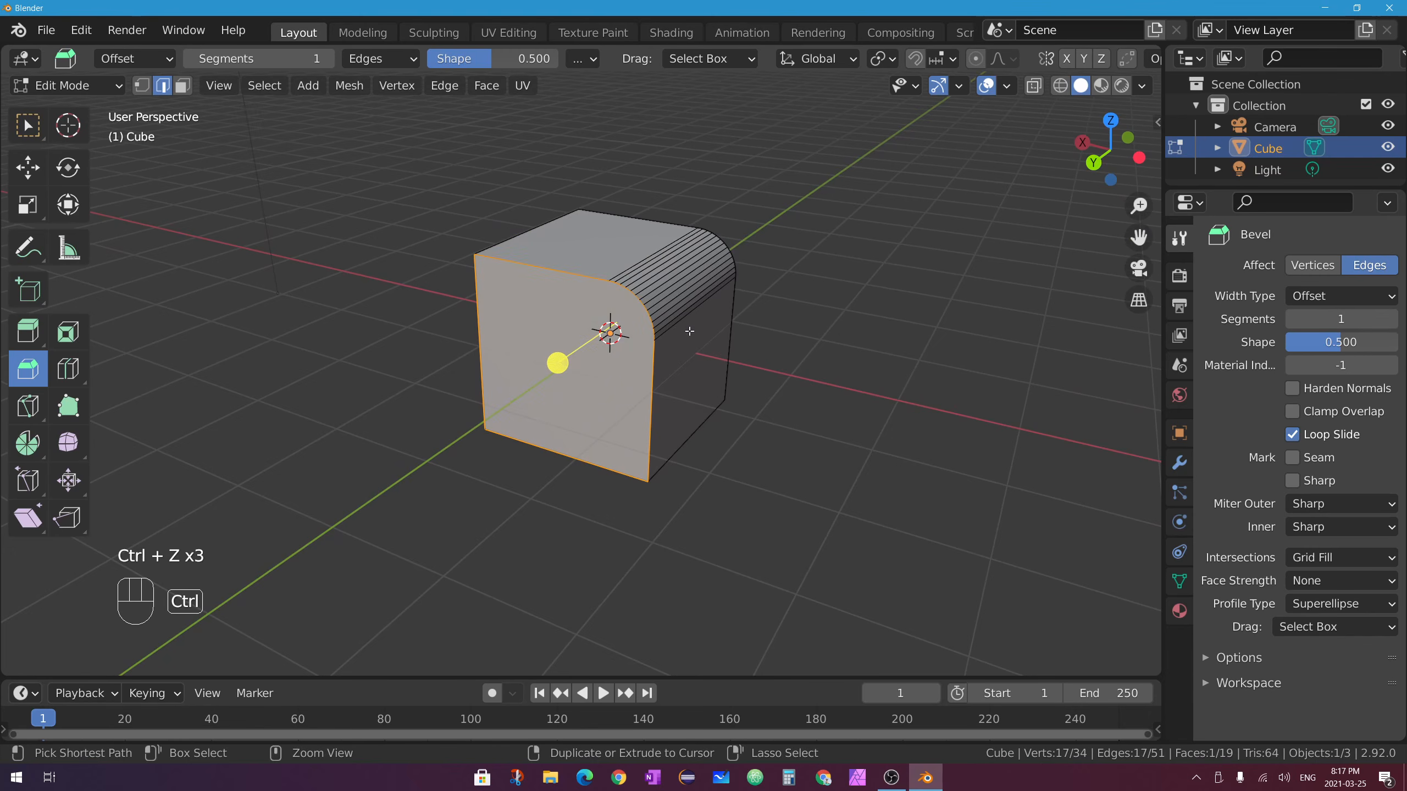
pyautogui.hotkey('ctrl', 'z')
pyautogui.hotkey('ctrl', 'z')
pyautogui.hotkey('ctrl', 'z')
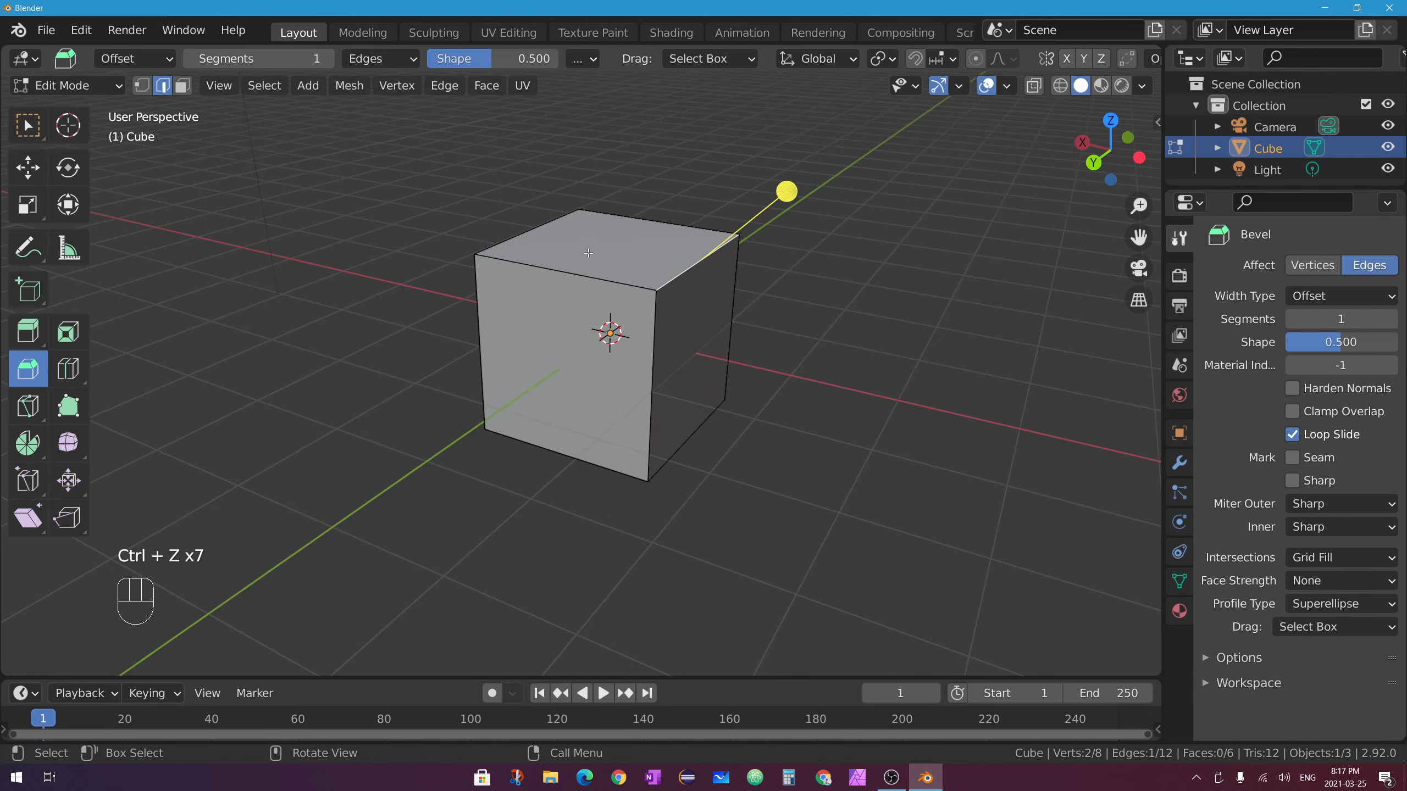
# In Face mode, select the cube's top face and bevel its edges with a 0.862 m width.
pyautogui.keyDown('shift'); pyautogui.click(593, 276); pyautogui.keyUp('shift')
pyautogui.moveTo(593, 275); pyautogui.dragTo(836, 276, button='middle')
pyautogui.click(183, 85)
pyautogui.click(682, 255)
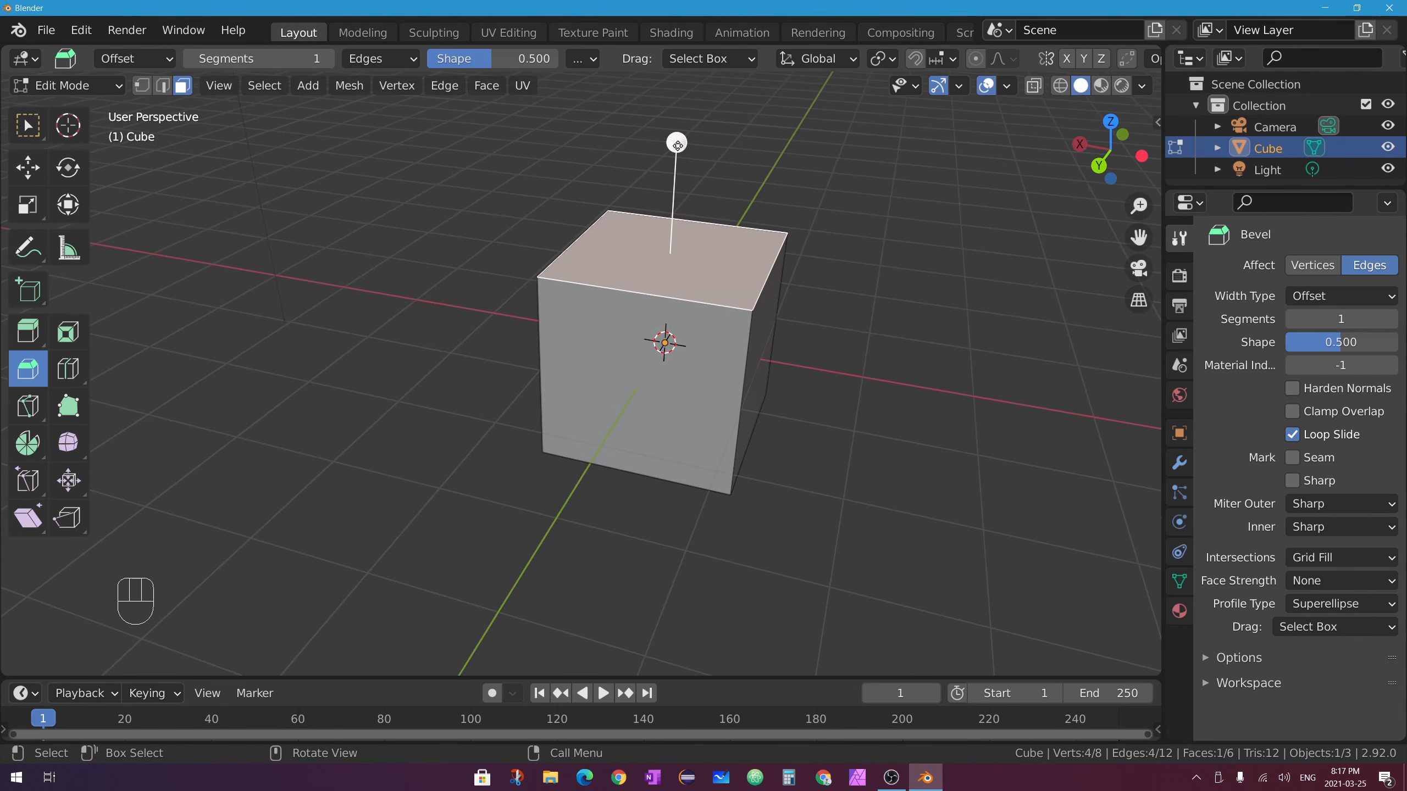
pyautogui.moveTo(667, 144); pyautogui.dragTo(641, 181)
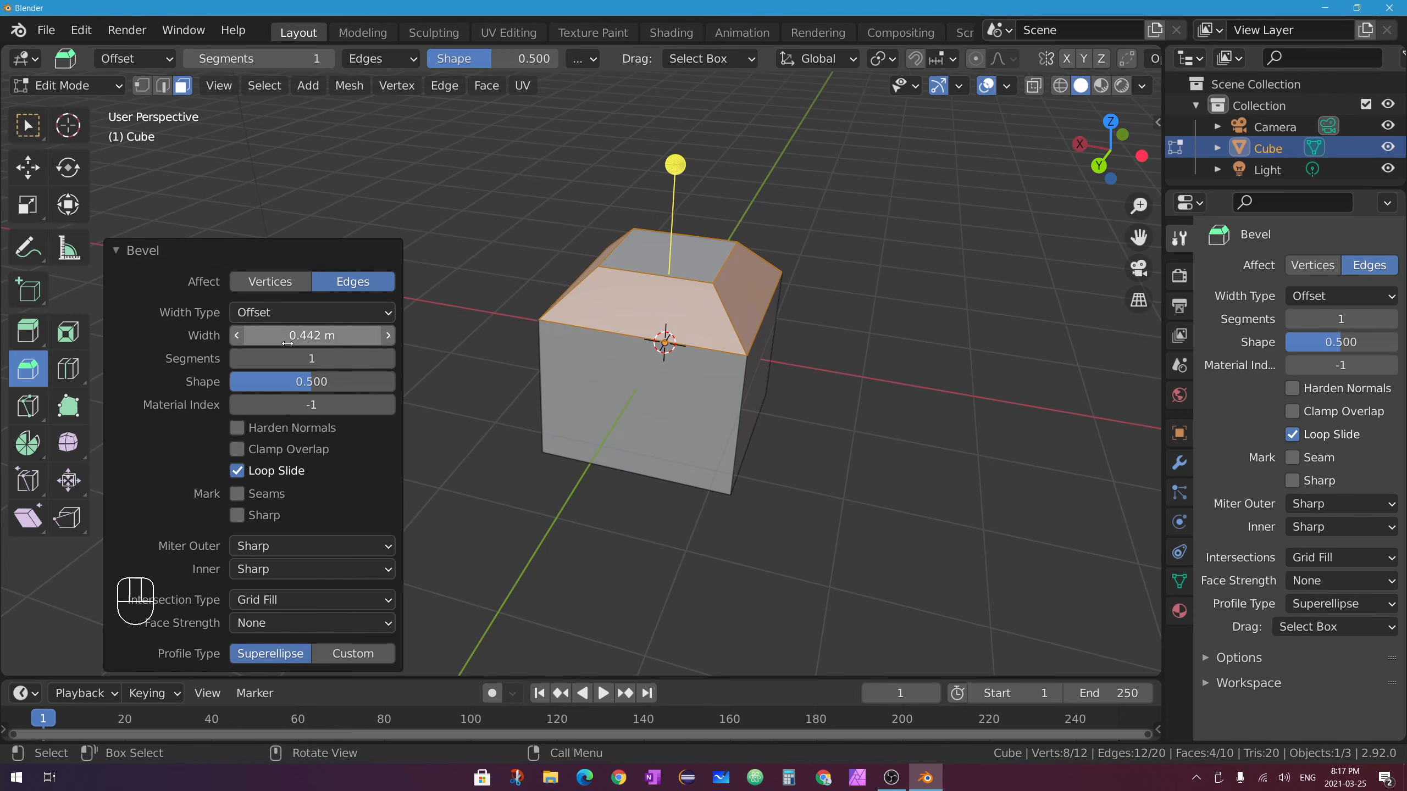
pyautogui.moveTo(311, 335); pyautogui.dragTo(293, 381)
# Undo the rounded top bevel and orbit to confirm the cube is plain again.
pyautogui.press('Tab')
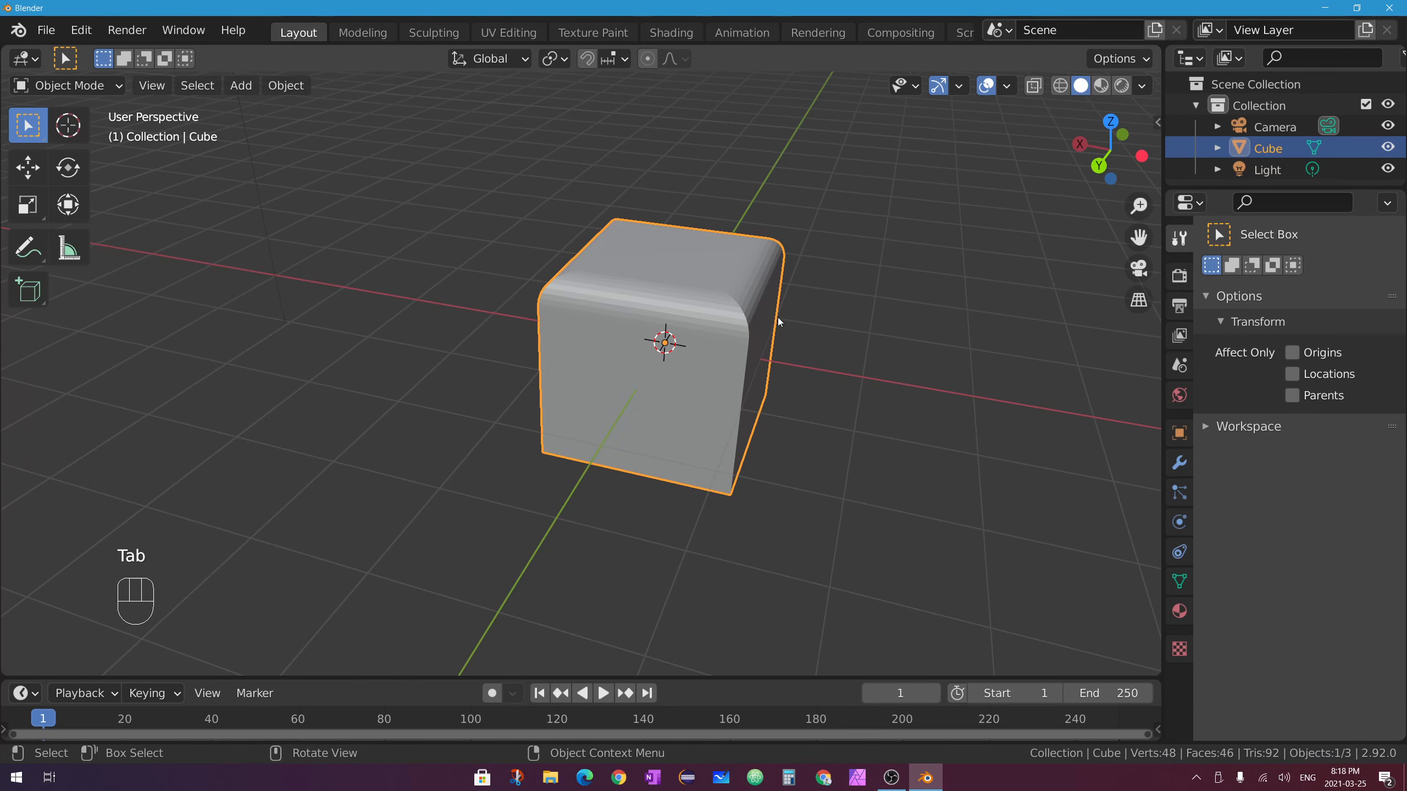
pyautogui.moveTo(1021, 292); pyautogui.dragTo(758, 249, button='middle')
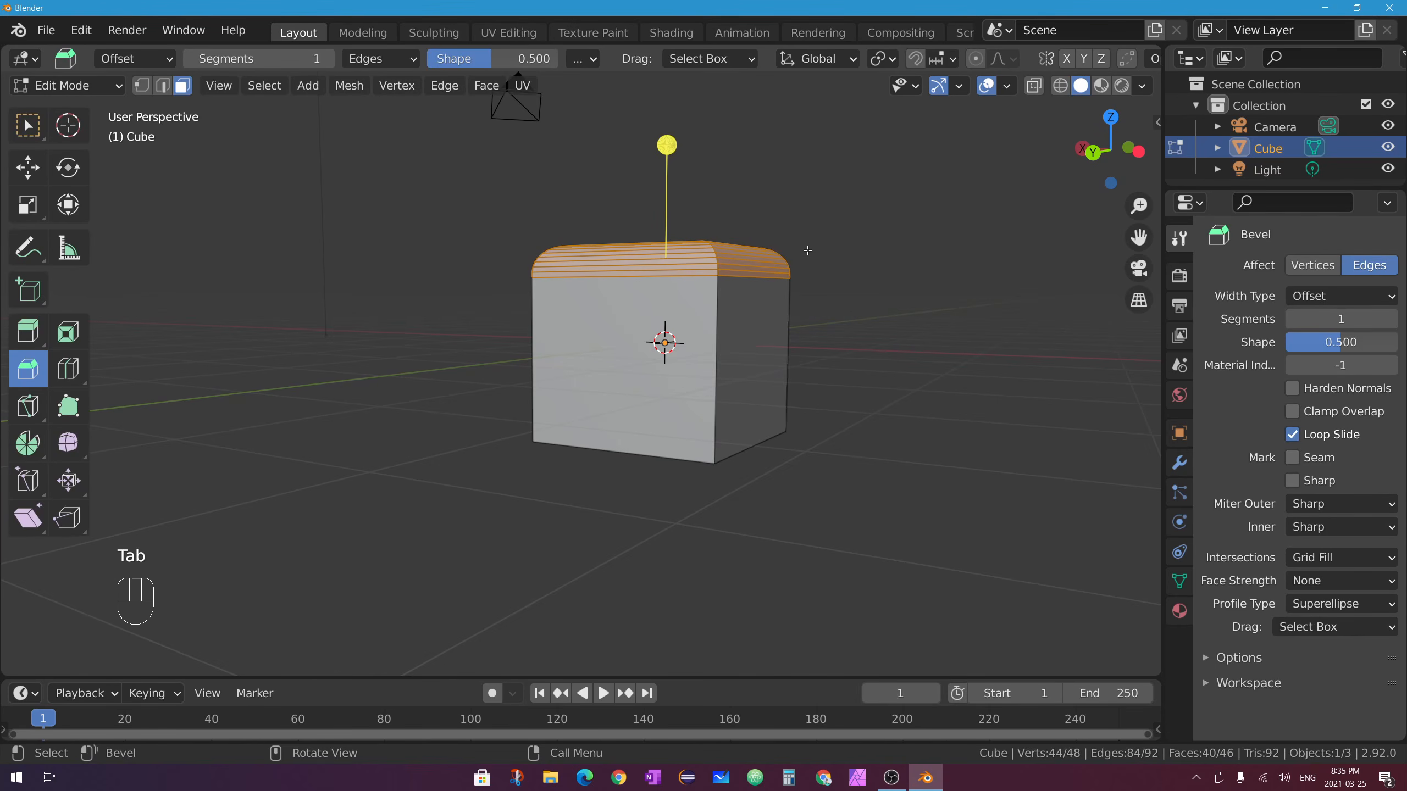
pyautogui.moveTo(843, 286); pyautogui.dragTo(758, 284, button='middle')
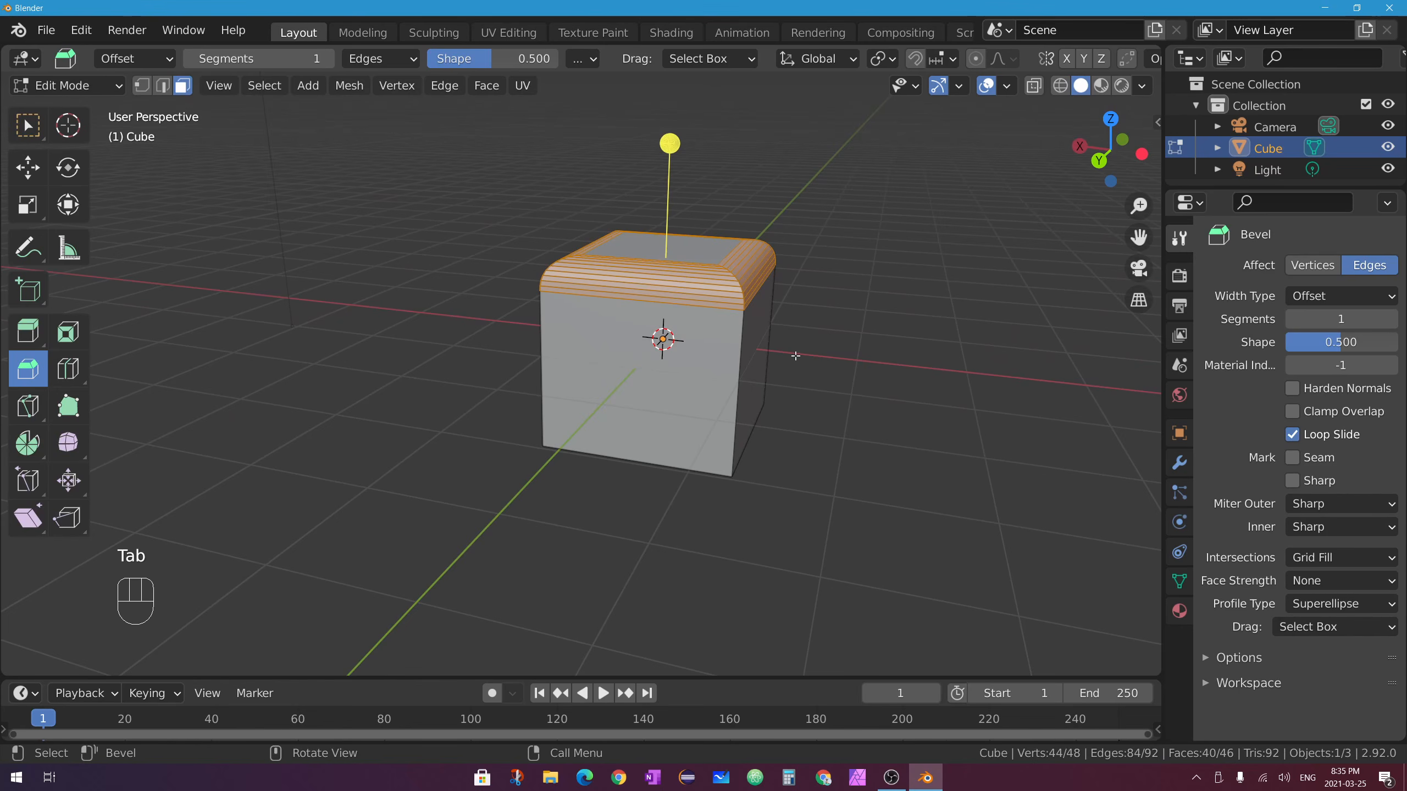
pyautogui.hotkey('ctrl', 'z')
pyautogui.hotkey('ctrl', 'z')
pyautogui.hotkey('ctrl', 'z')
pyautogui.hotkey('ctrl', 'z')
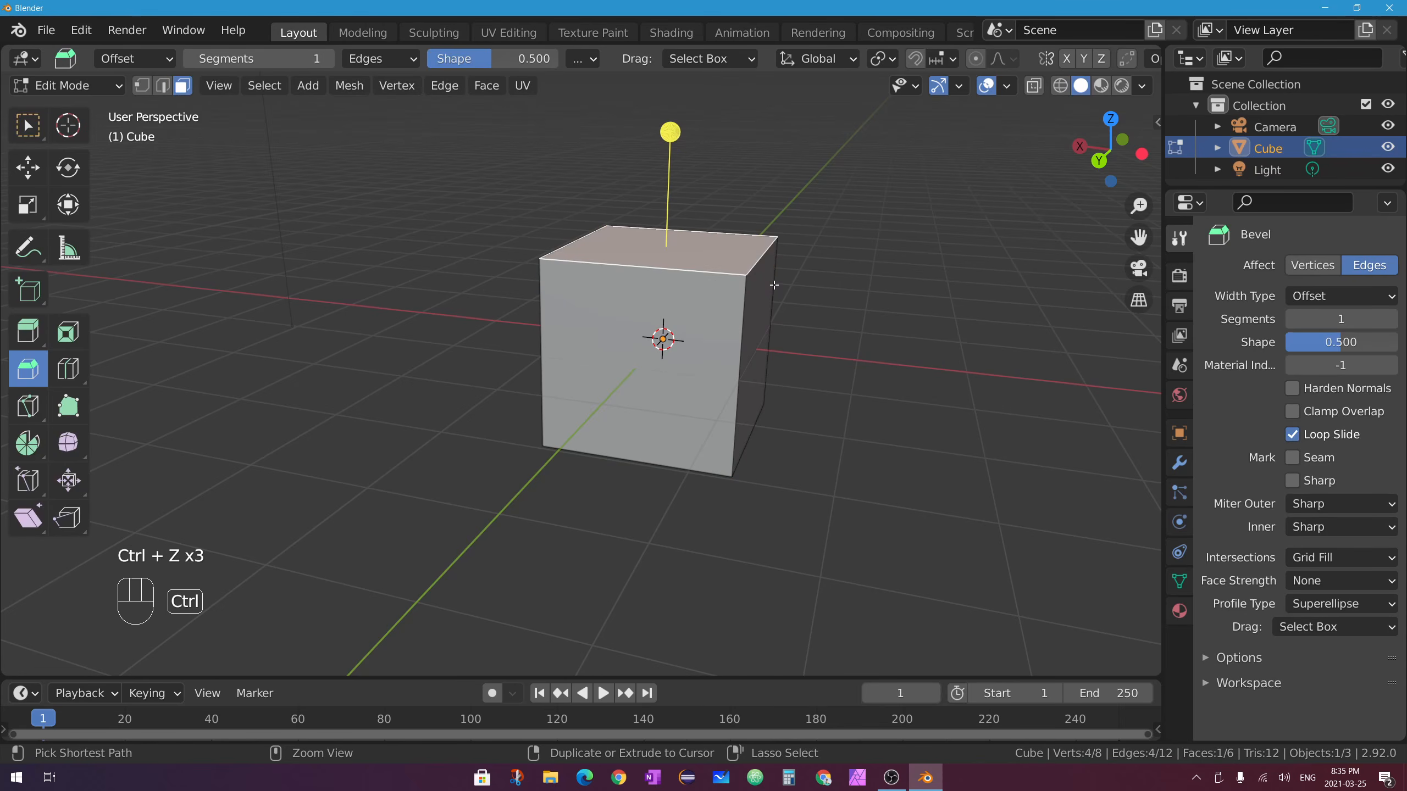
pyautogui.moveTo(784, 278); pyautogui.dragTo(746, 292, button='middle')
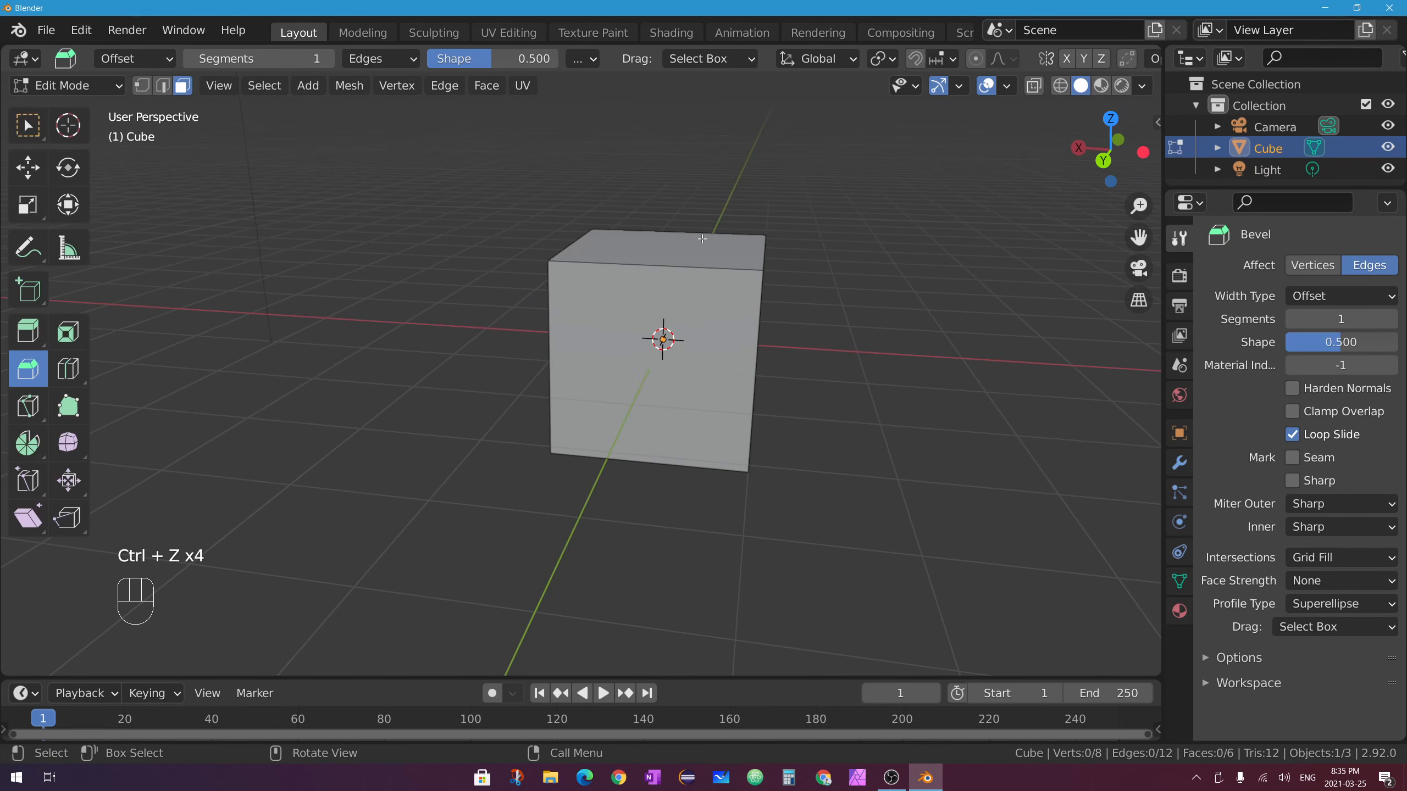
pyautogui.moveTo(641, 269); pyautogui.dragTo(541, 401, button='middle')
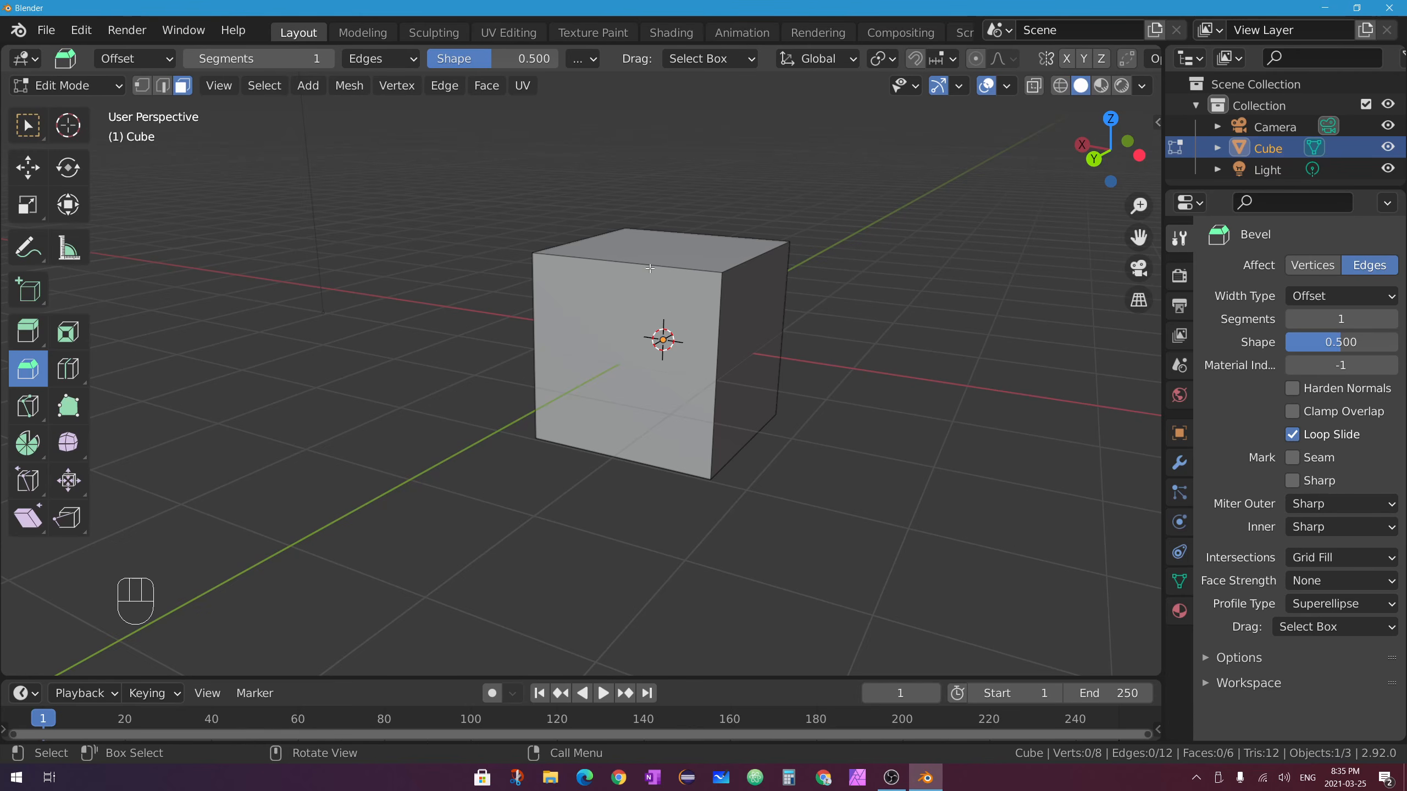
# Loop-cut the cube and reduce the Number of Cuts to 1.
pyautogui.click(67, 368)
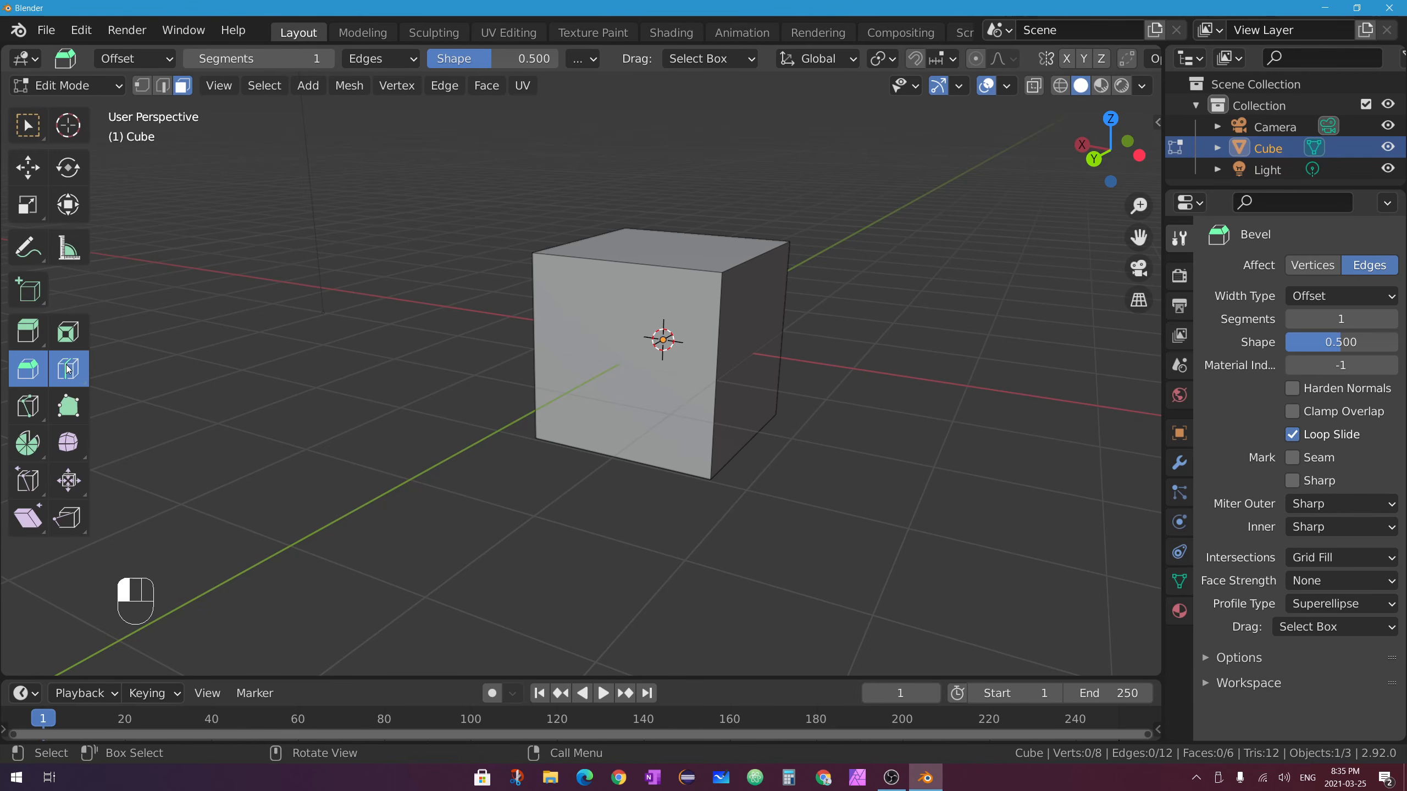
pyautogui.click(630, 263)
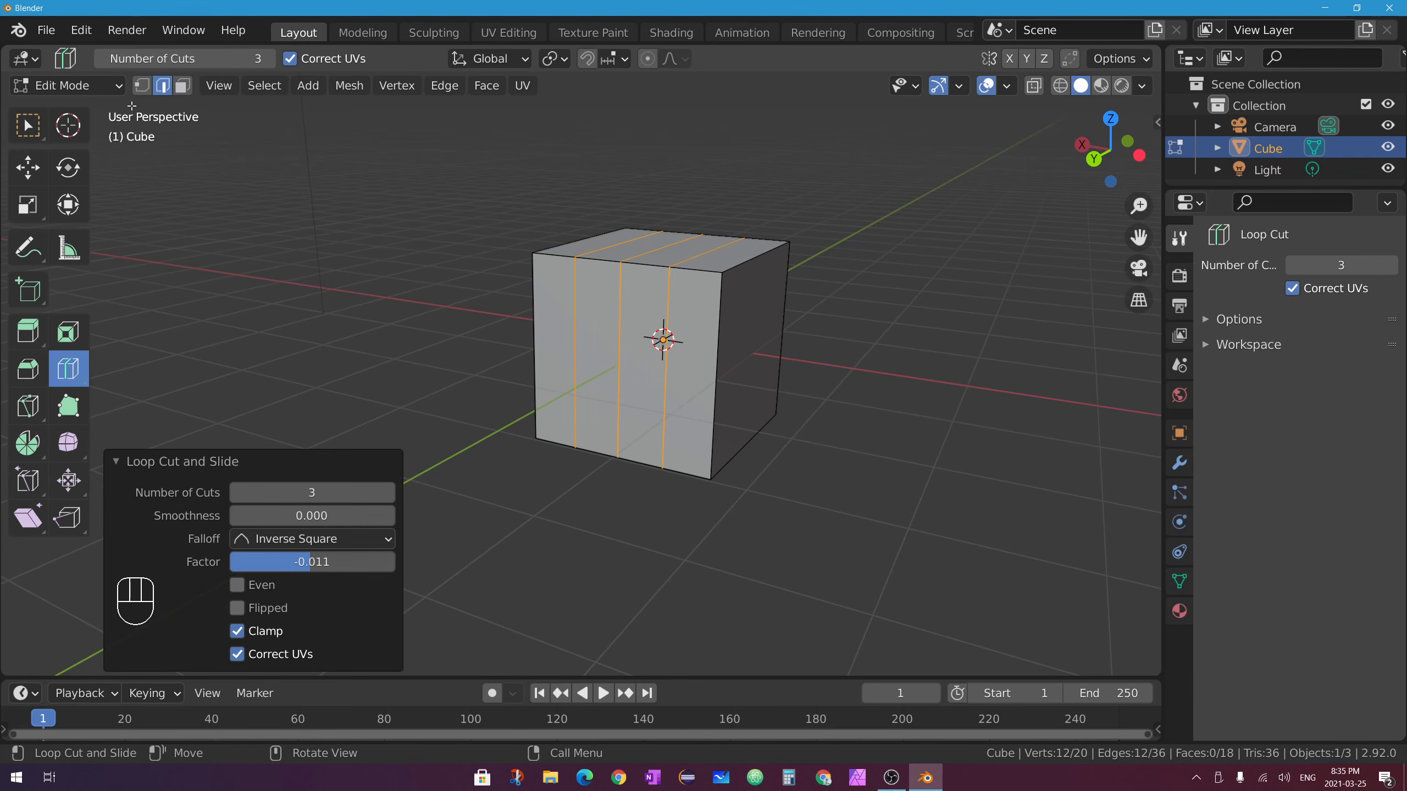
pyautogui.click(238, 493)
pyautogui.click(238, 493)
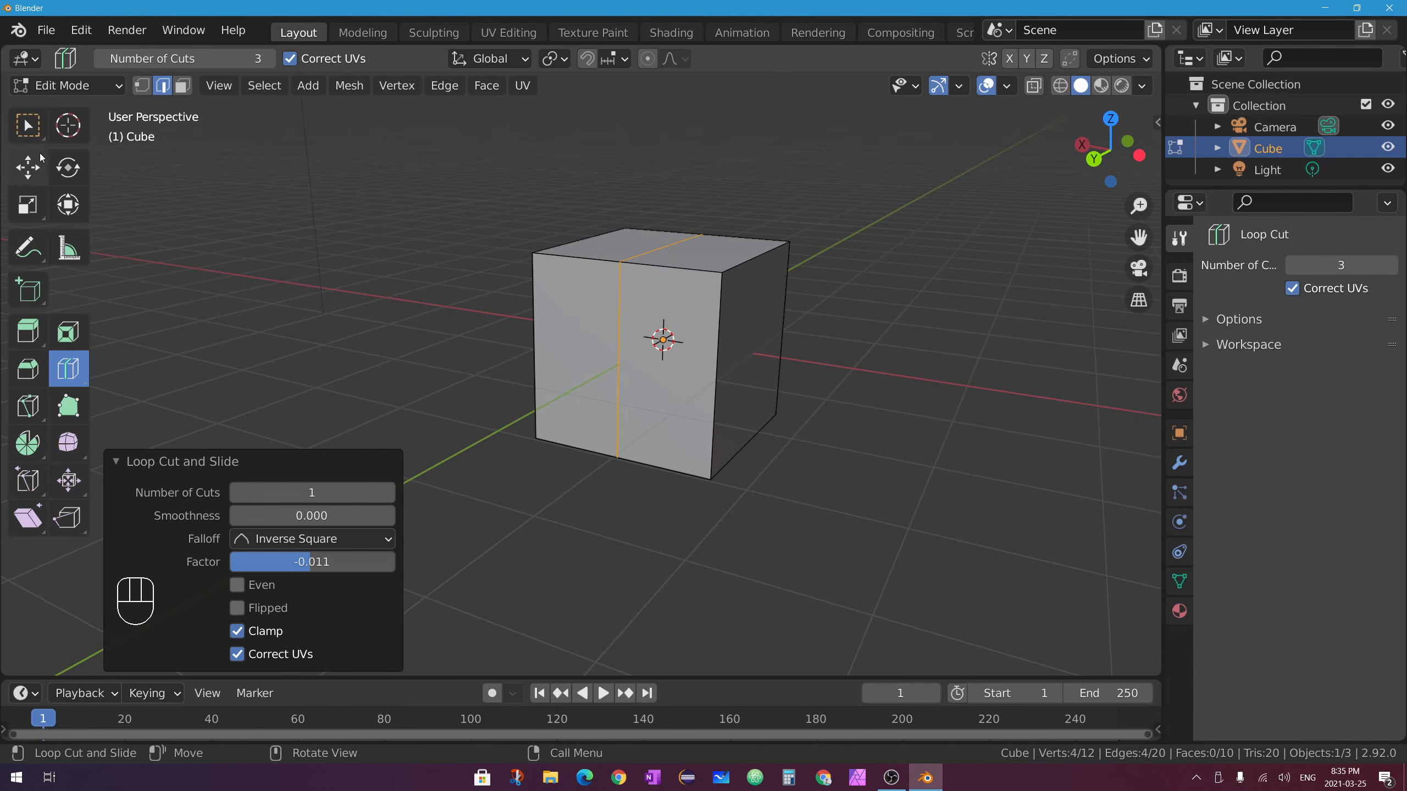
# Deselect all, select the new vertical edge loop, and reframe the view on the cube.
pyautogui.click(28, 126)
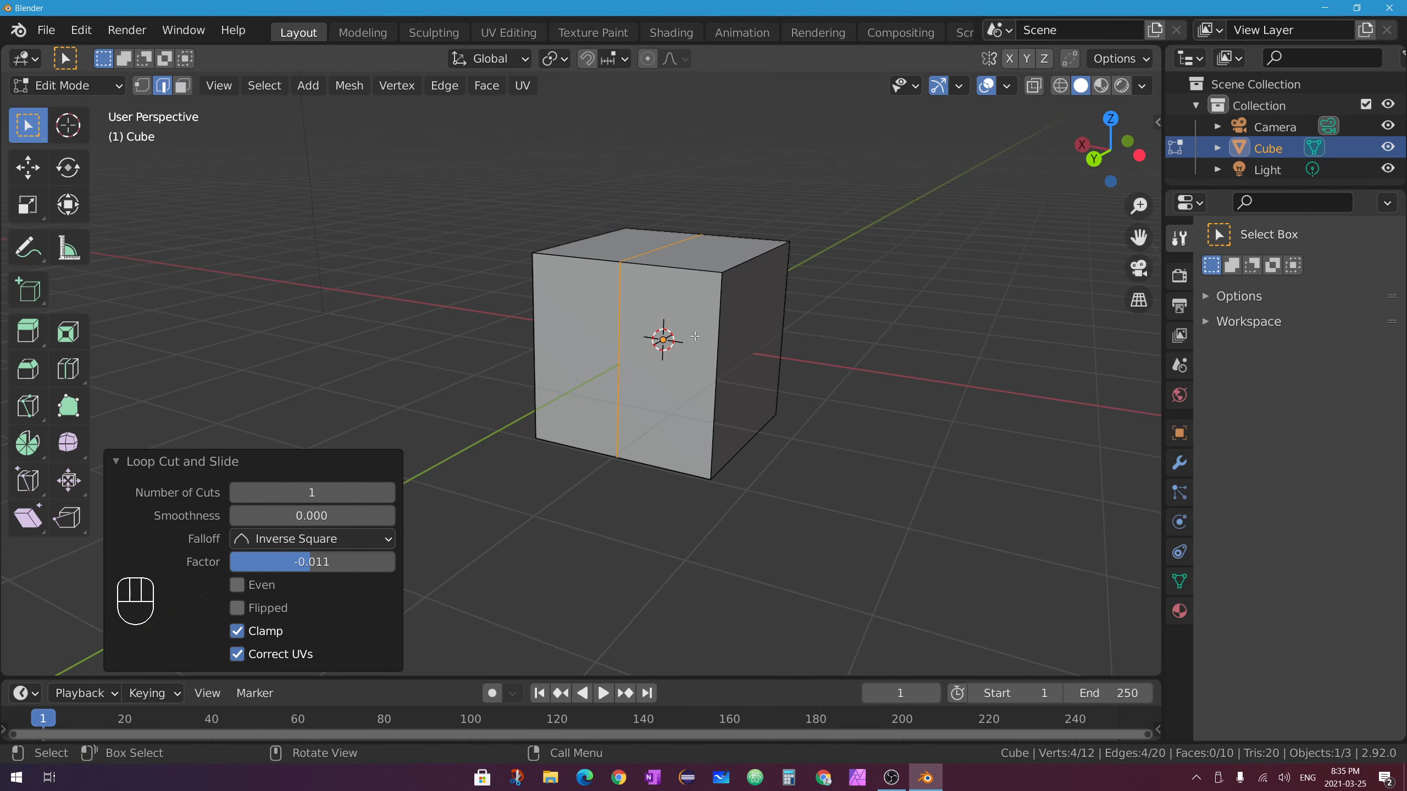
pyautogui.hotkey('alt', 'a')
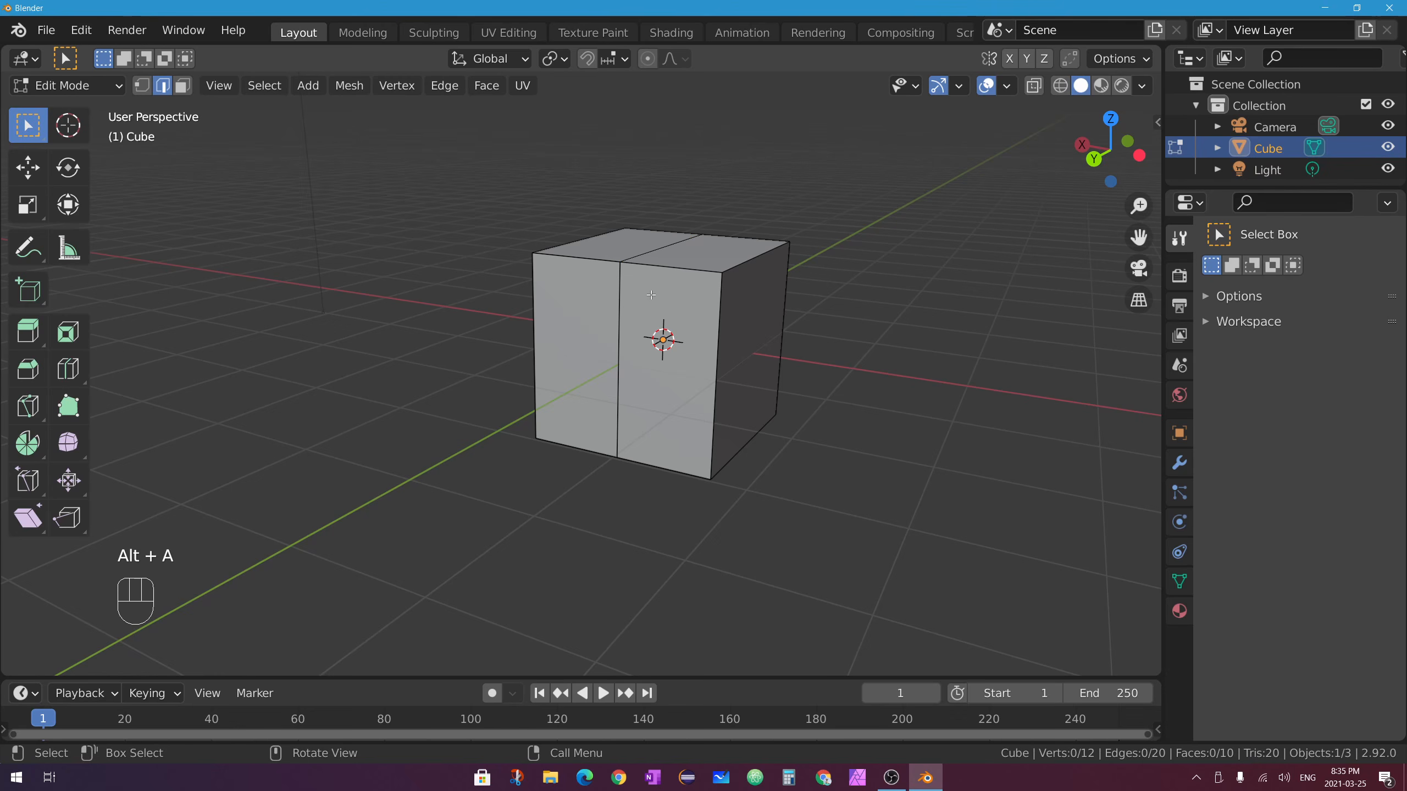
pyautogui.keyDown('alt'); pyautogui.click(619, 273); pyautogui.keyUp('alt')
pyautogui.moveTo(688, 229); pyautogui.dragTo(754, 322, button='middle')
pyautogui.scroll(1, 813, 269)
pyautogui.keyDown('shift'); pyautogui.moveTo(823, 248); pyautogui.dragTo(691, 327, button='middle'); pyautogui.keyUp('shift')
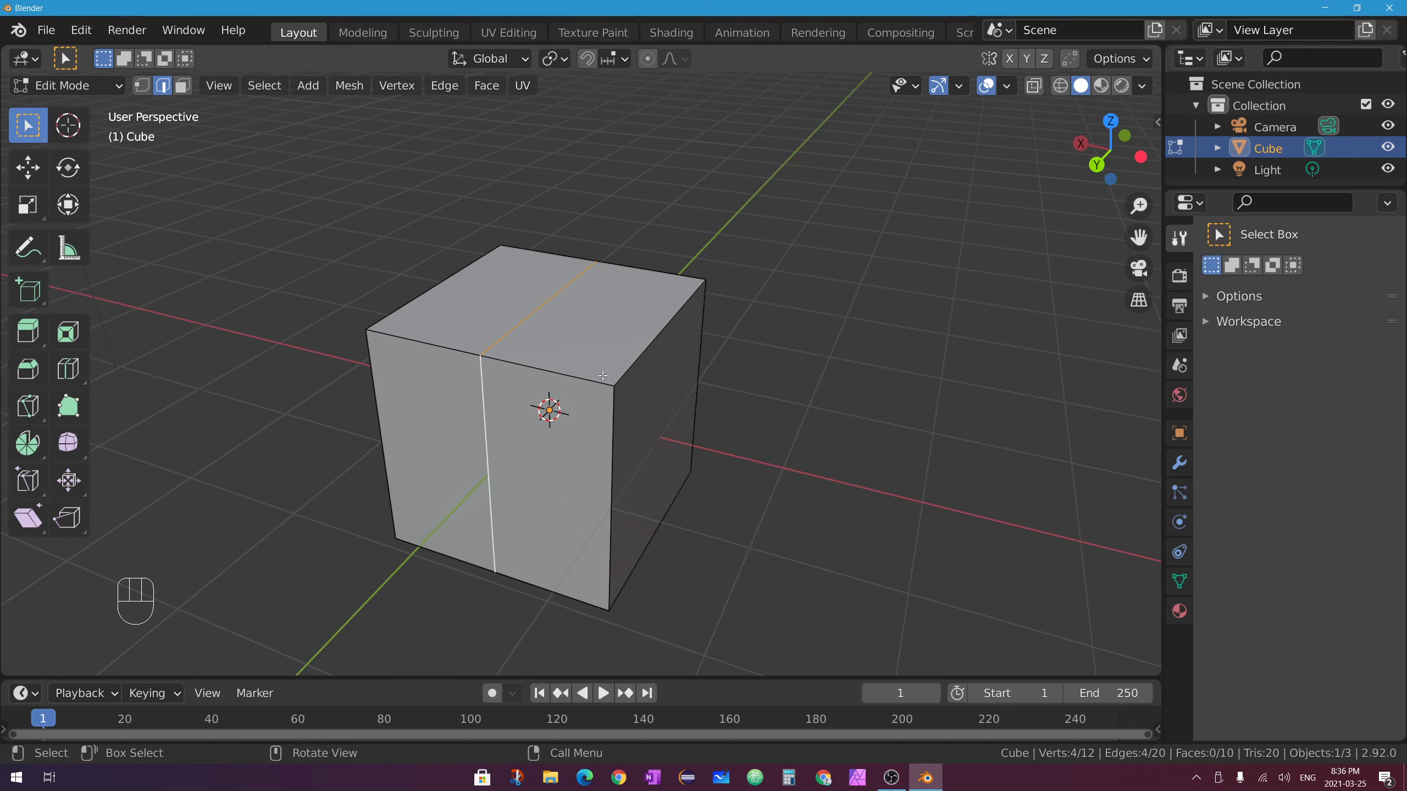
# Bevel the loop-cut edge loop into a 0.341 m-wide band.
pyautogui.click(27, 368)
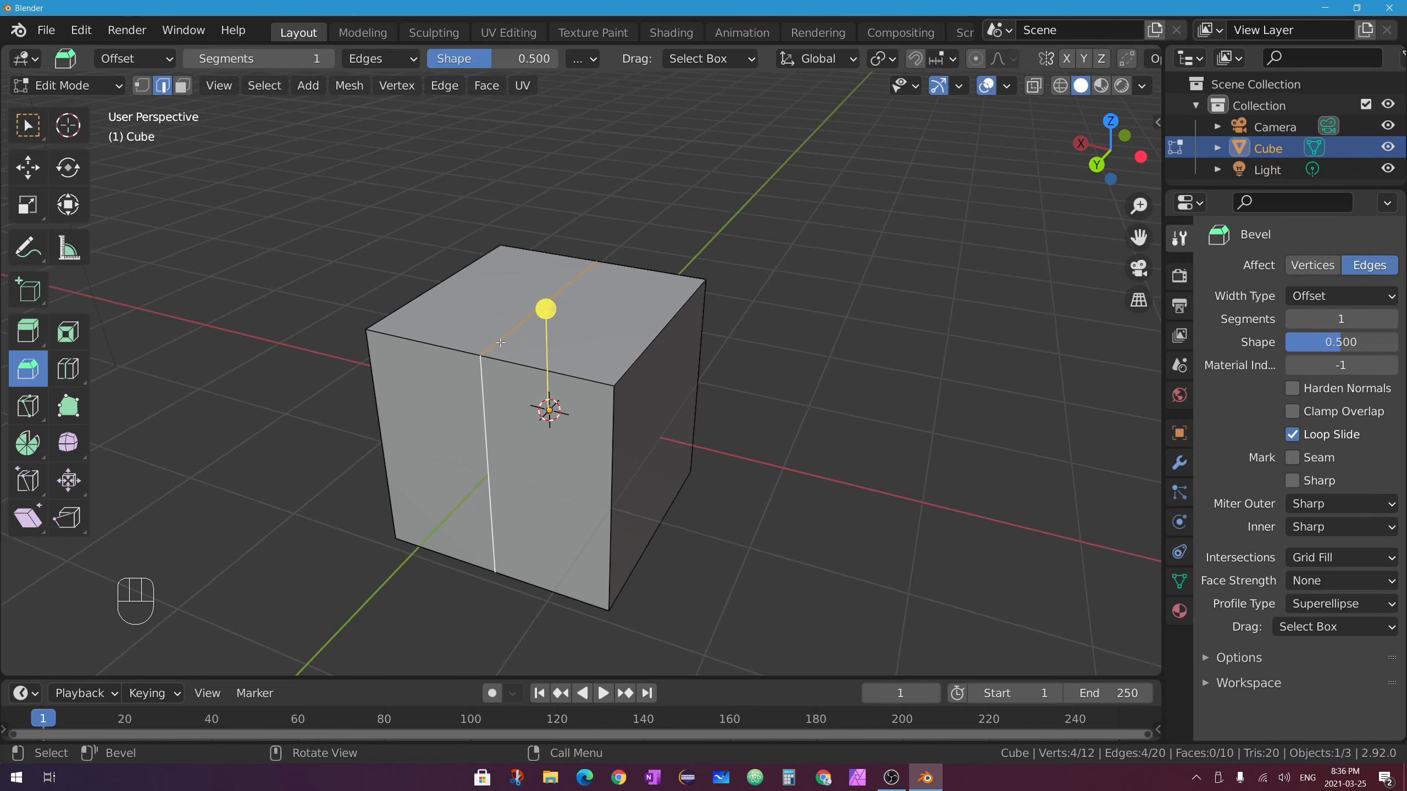
pyautogui.moveTo(545, 308); pyautogui.dragTo(556, 288)
pyautogui.click(183, 84)
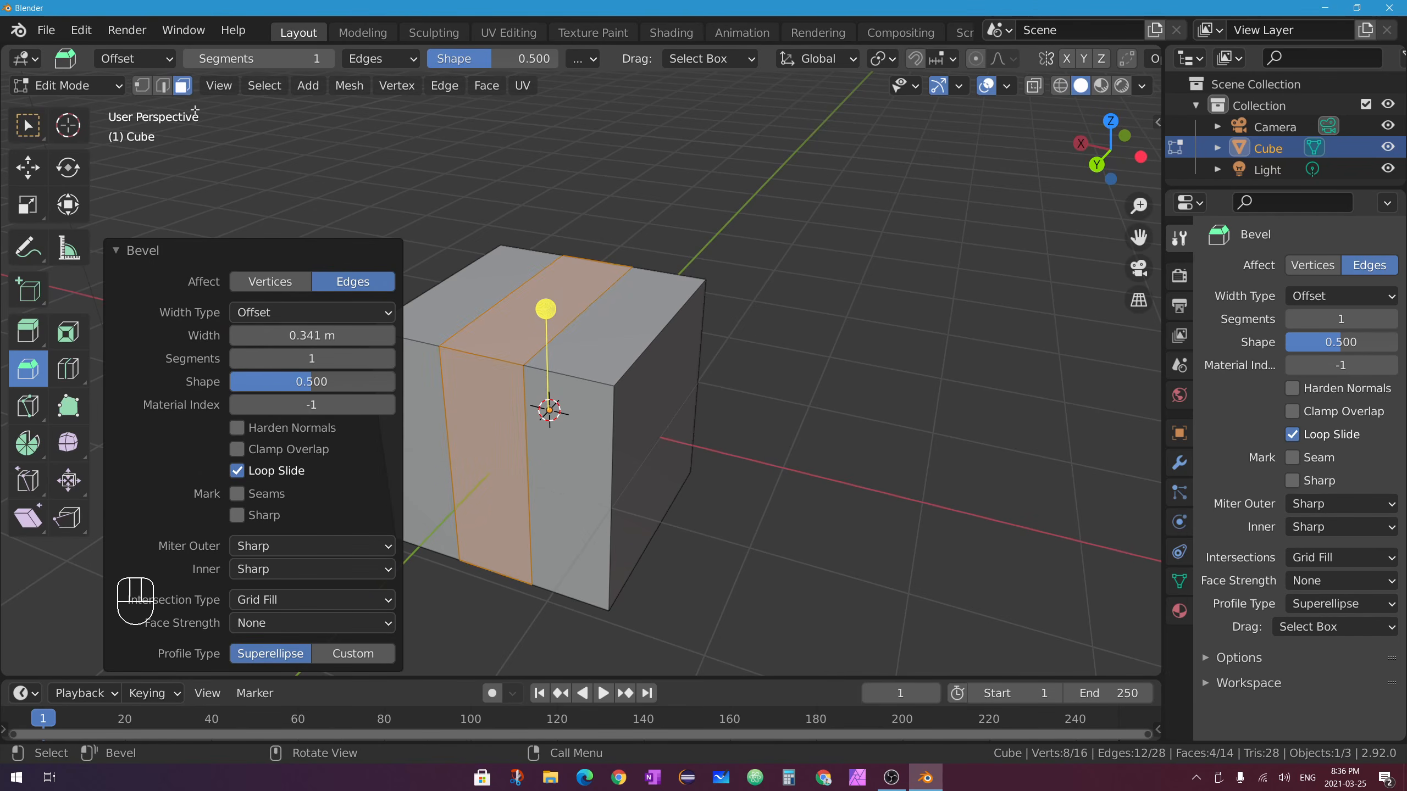
pyautogui.click(119, 251)
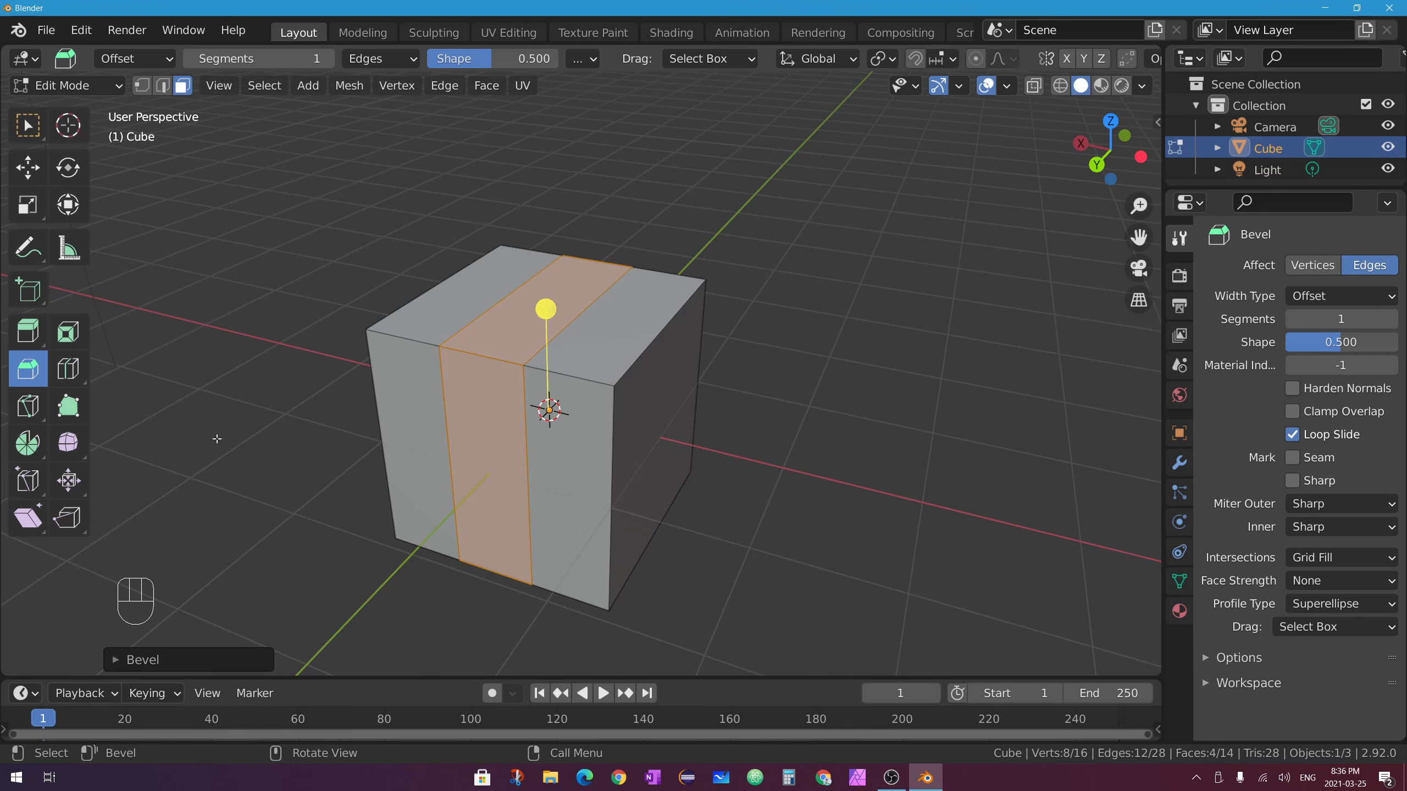
# Select the middle strip's top face and extrude it upward into a raised block.
pyautogui.click(27, 332)
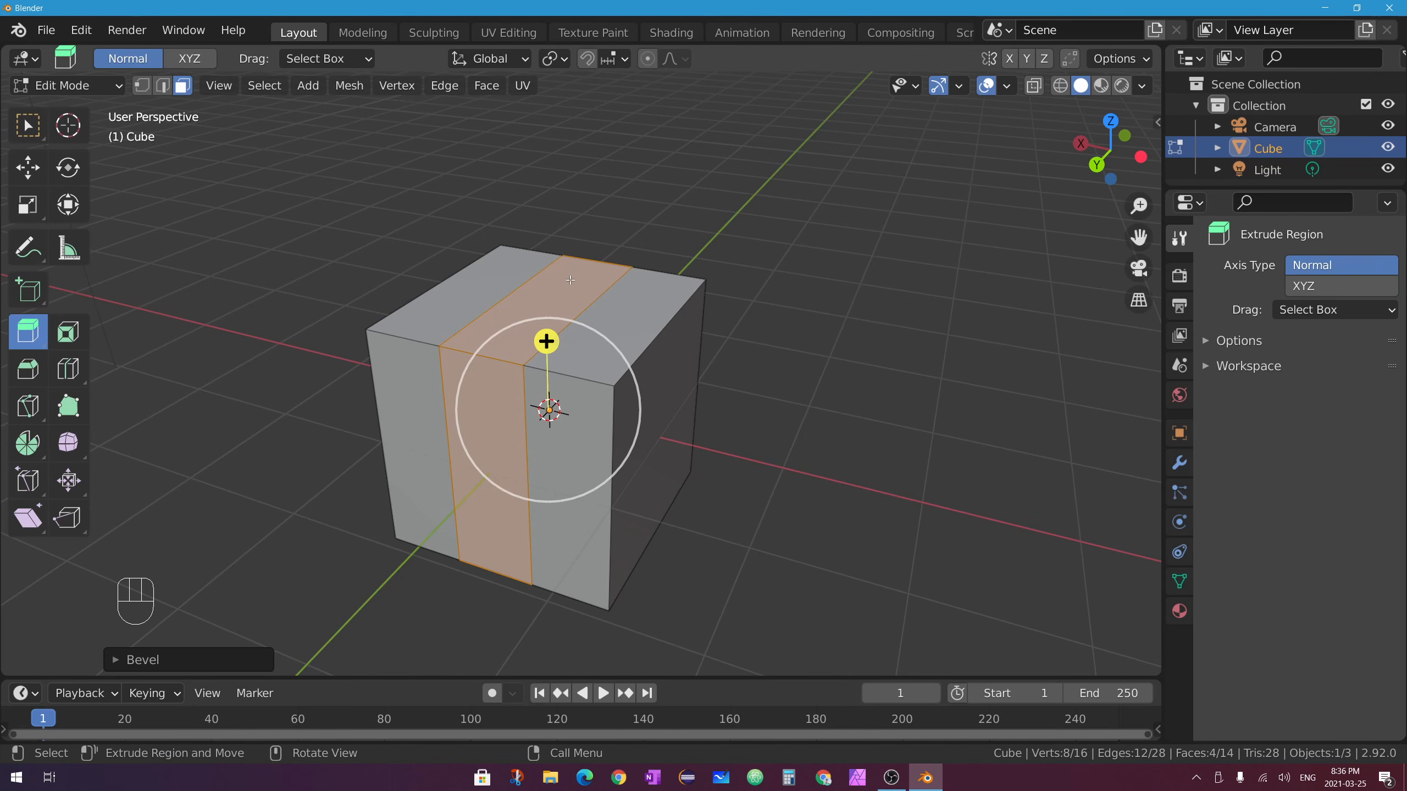
pyautogui.click(27, 126)
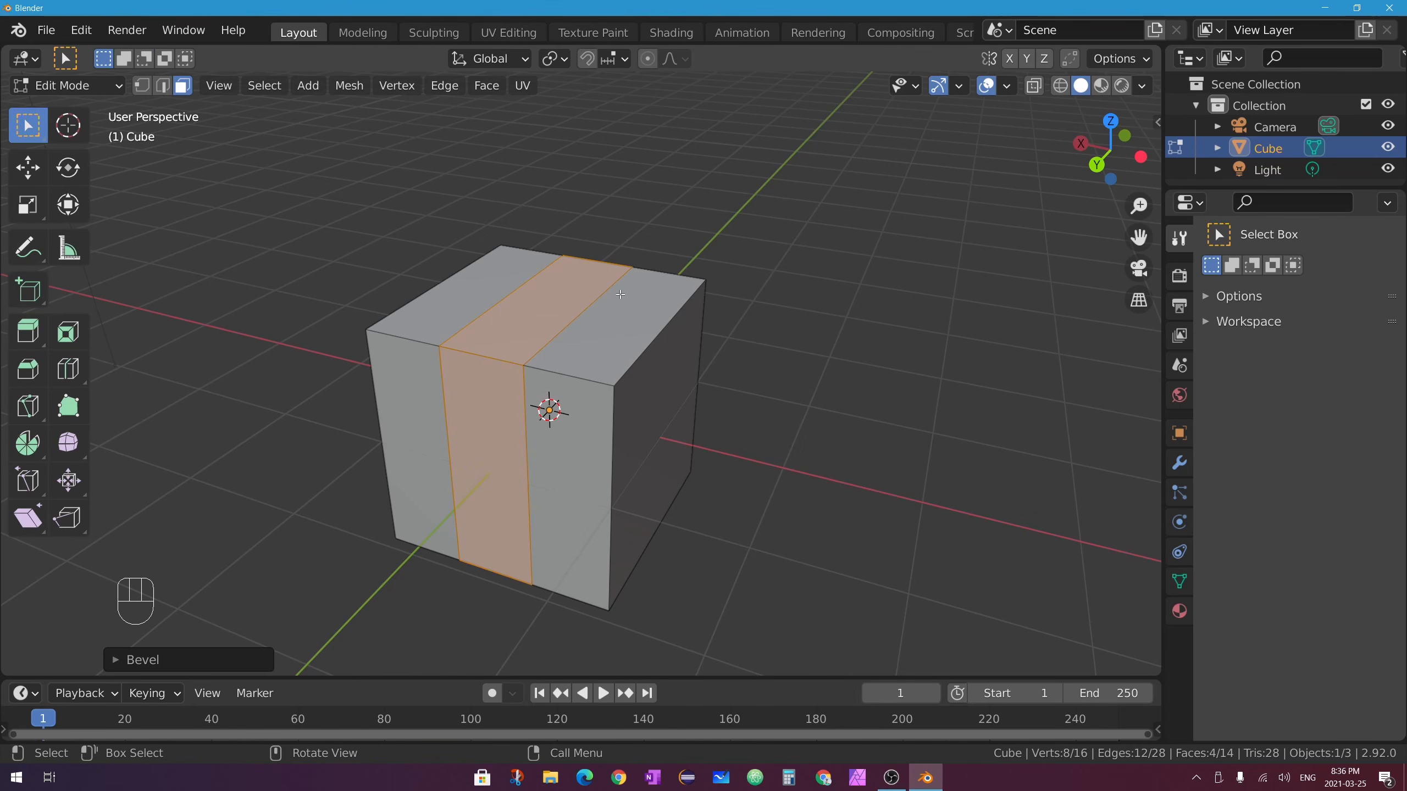
pyautogui.click(529, 308)
pyautogui.click(28, 331)
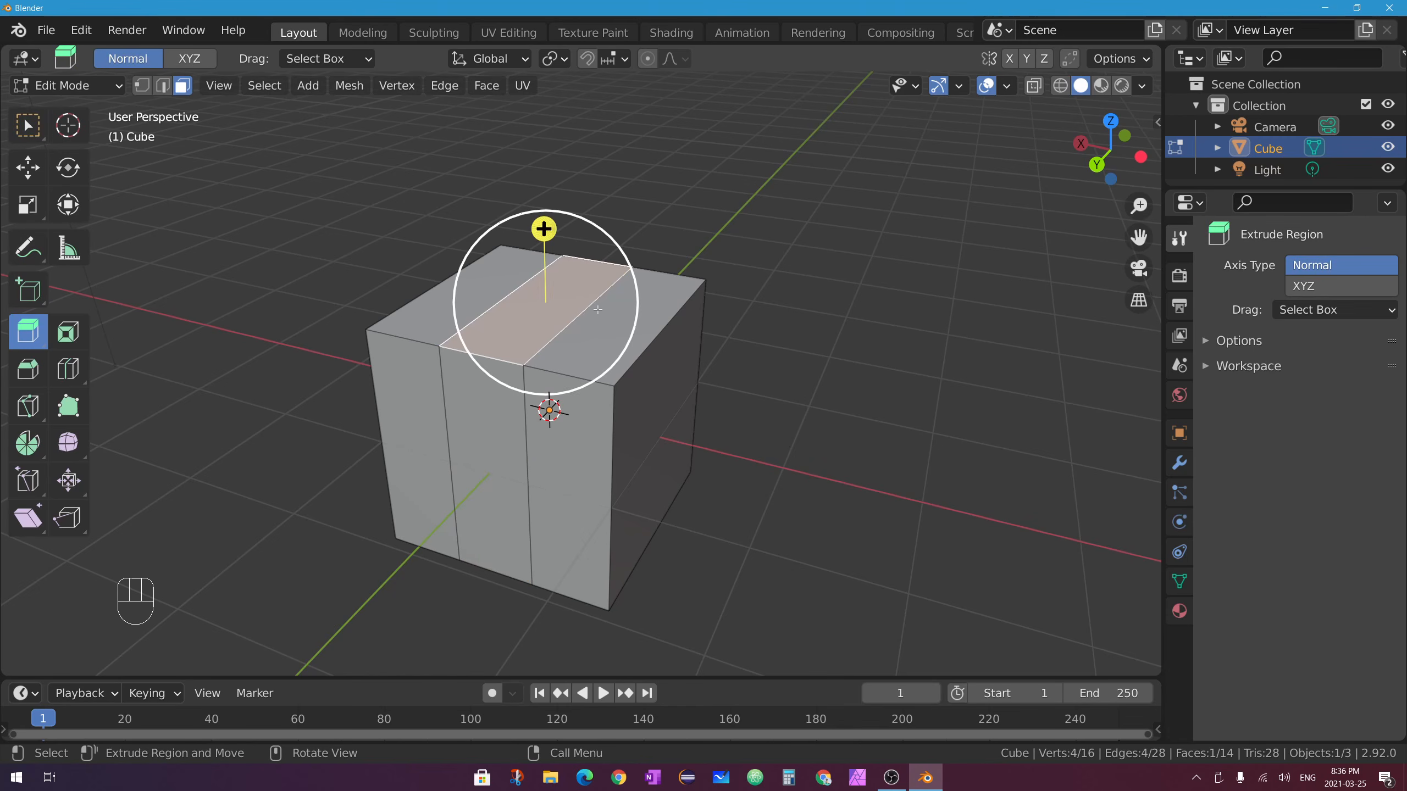
pyautogui.moveTo(543, 229); pyautogui.dragTo(549, 105)
pyautogui.moveTo(659, 390); pyautogui.dragTo(781, 356, button='middle')
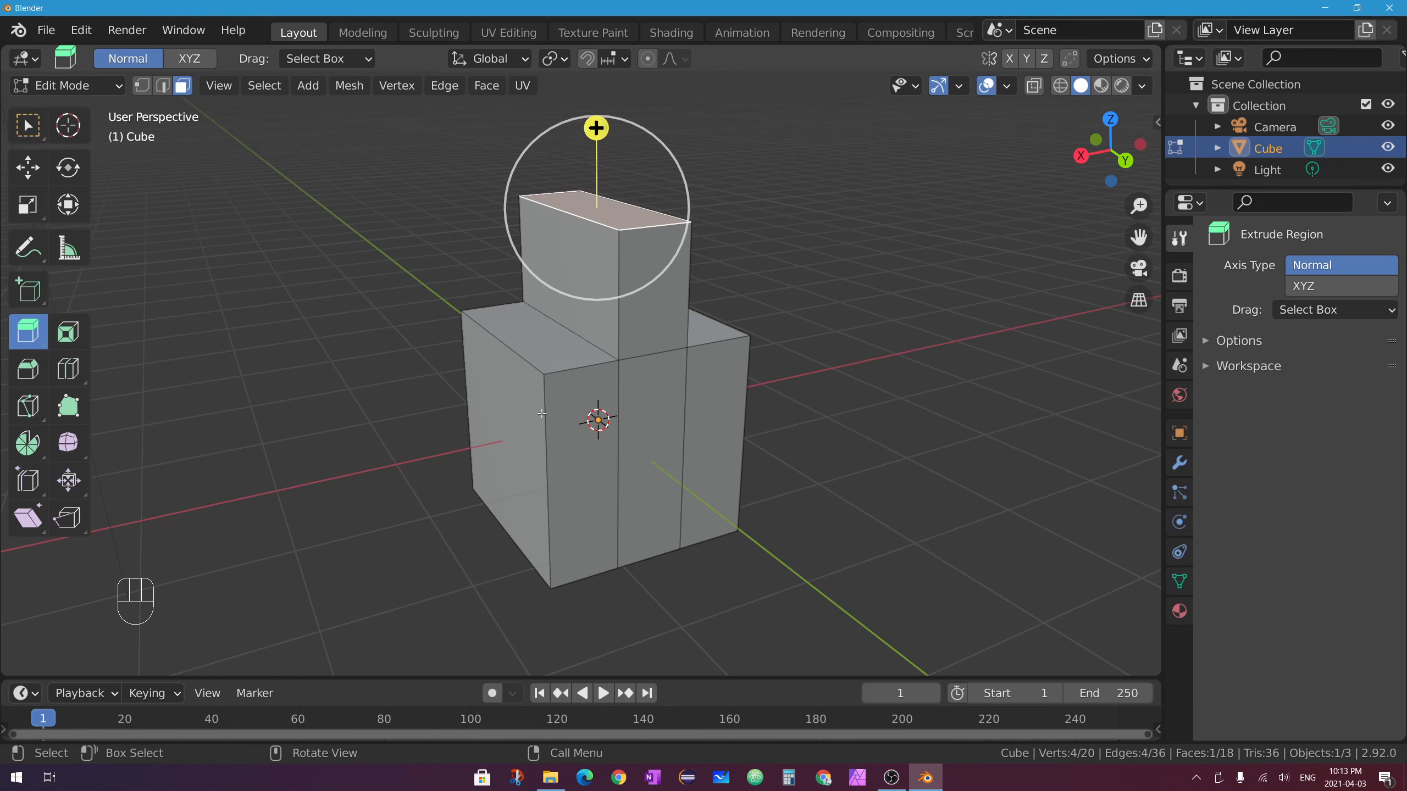
# Select the cube's top-right corner vertex, try bevelling it, then undo the attempt.
pyautogui.click(29, 369)
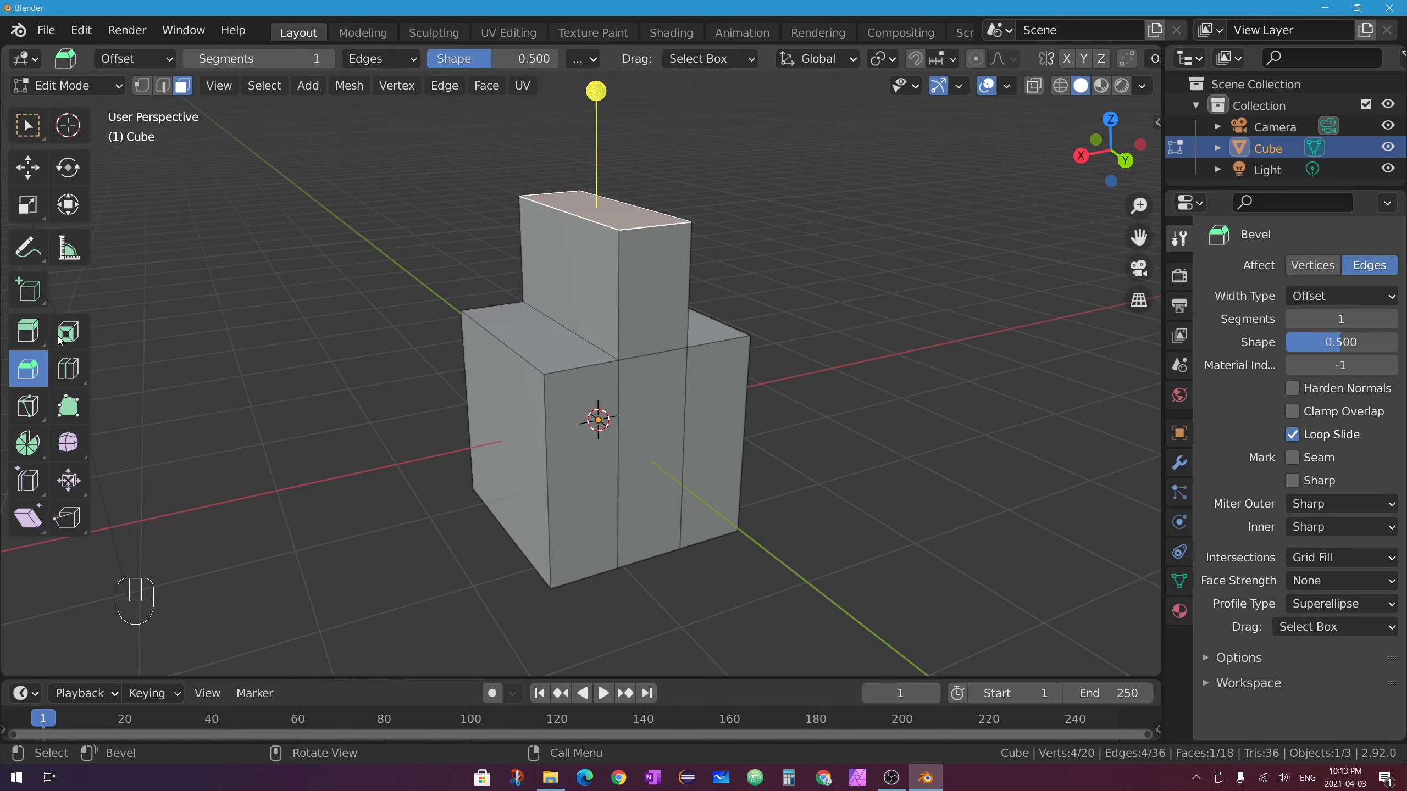
pyautogui.click(142, 85)
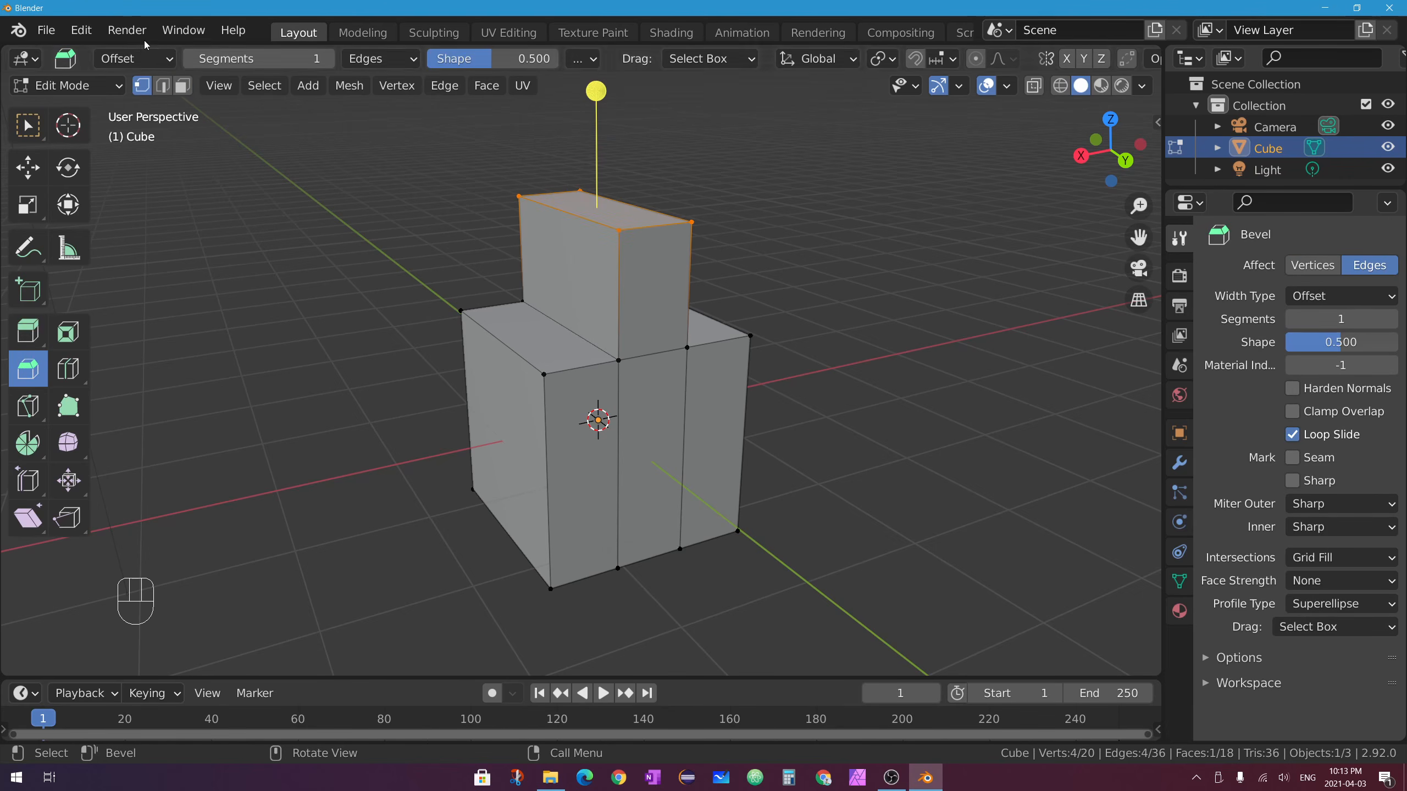
pyautogui.click(750, 332)
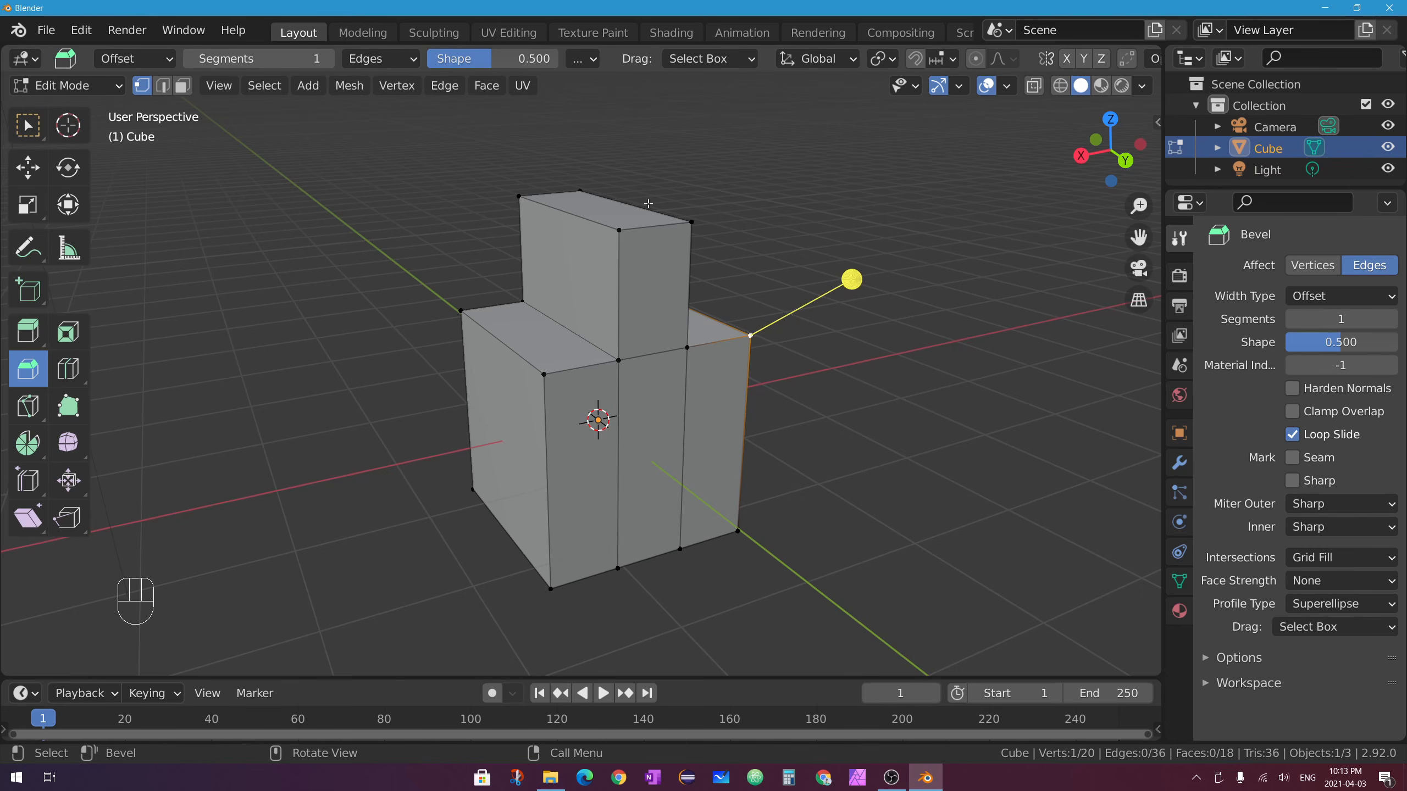
pyautogui.moveTo(851, 278); pyautogui.dragTo(941, 240)
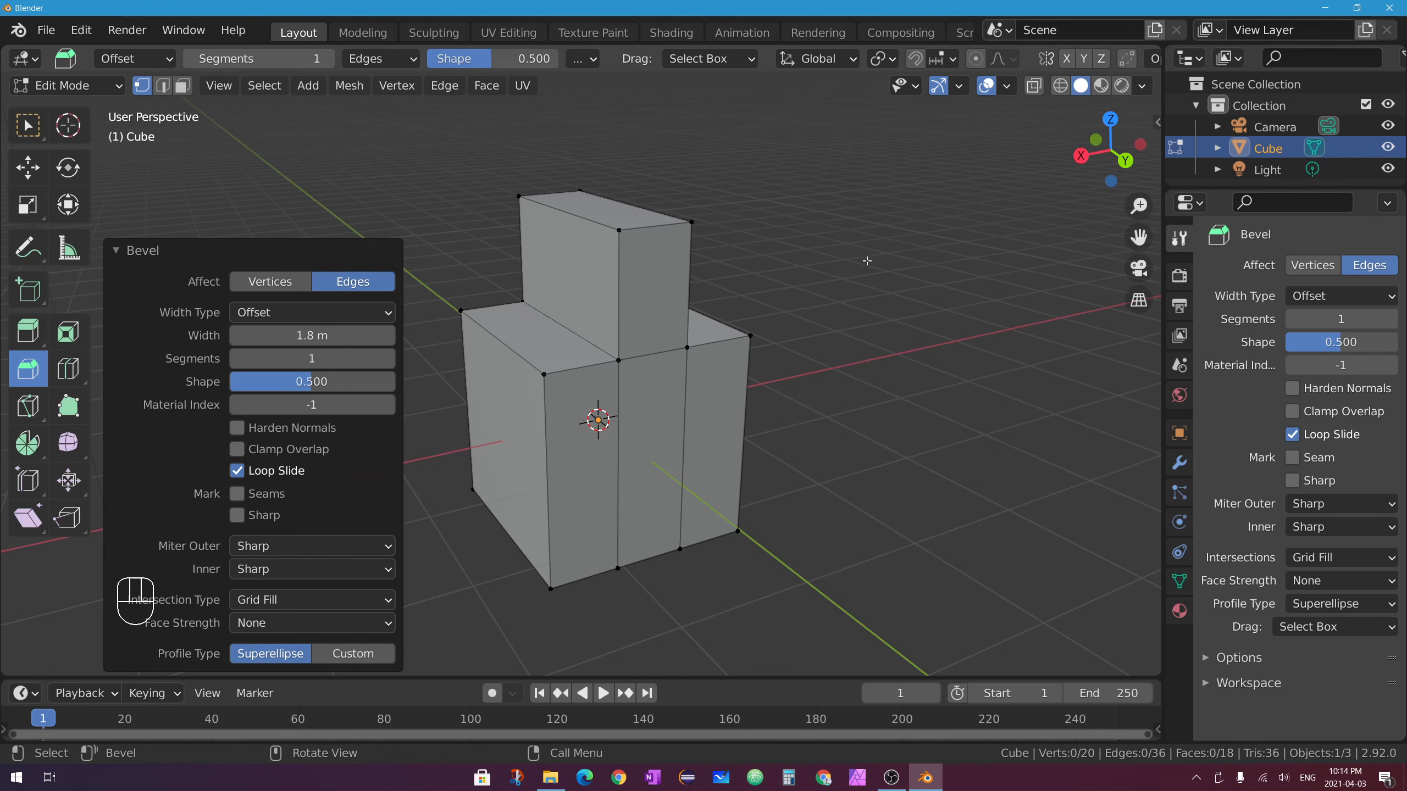
pyautogui.click(283, 283)
pyautogui.moveTo(638, 367); pyautogui.dragTo(681, 385, button='middle')
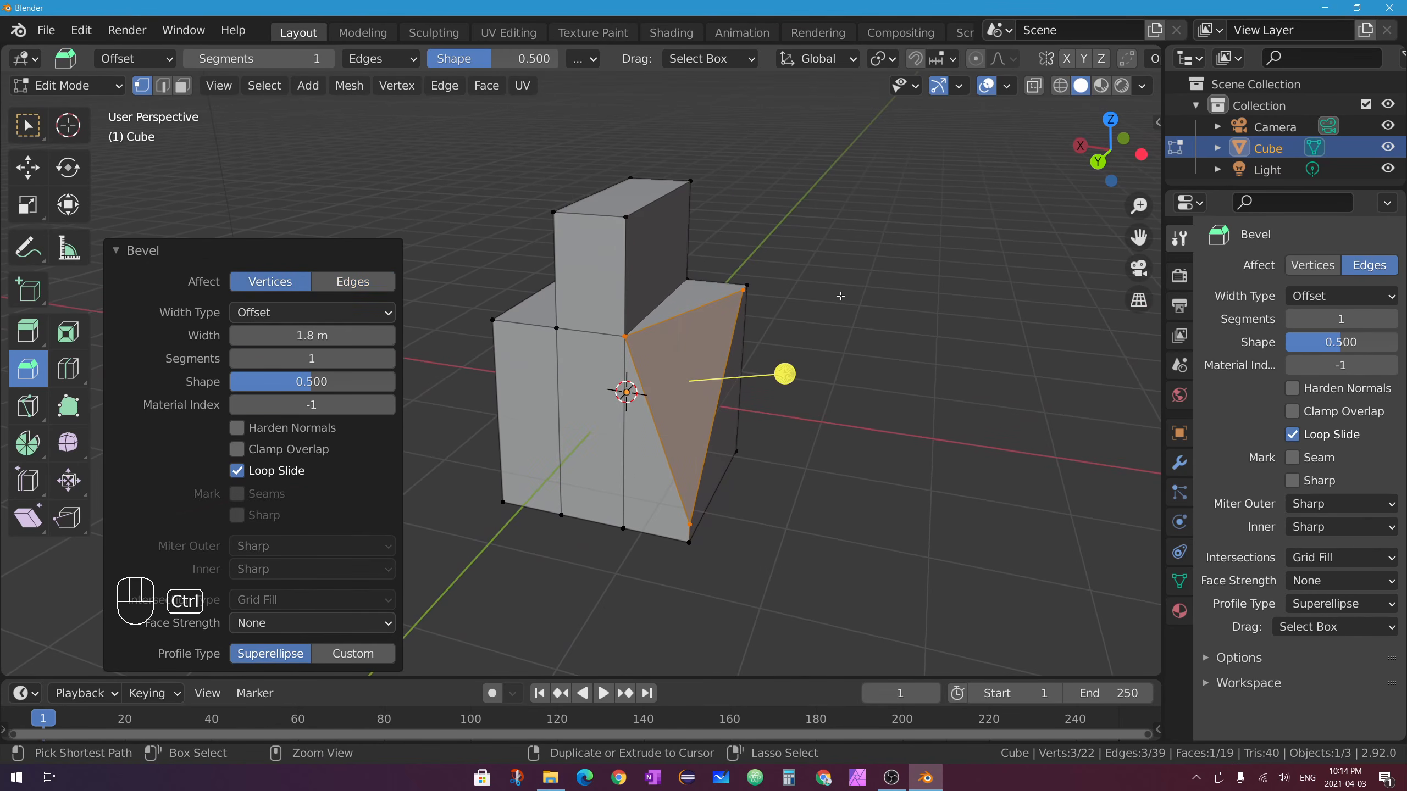
pyautogui.hotkey('ctrl', 'z')
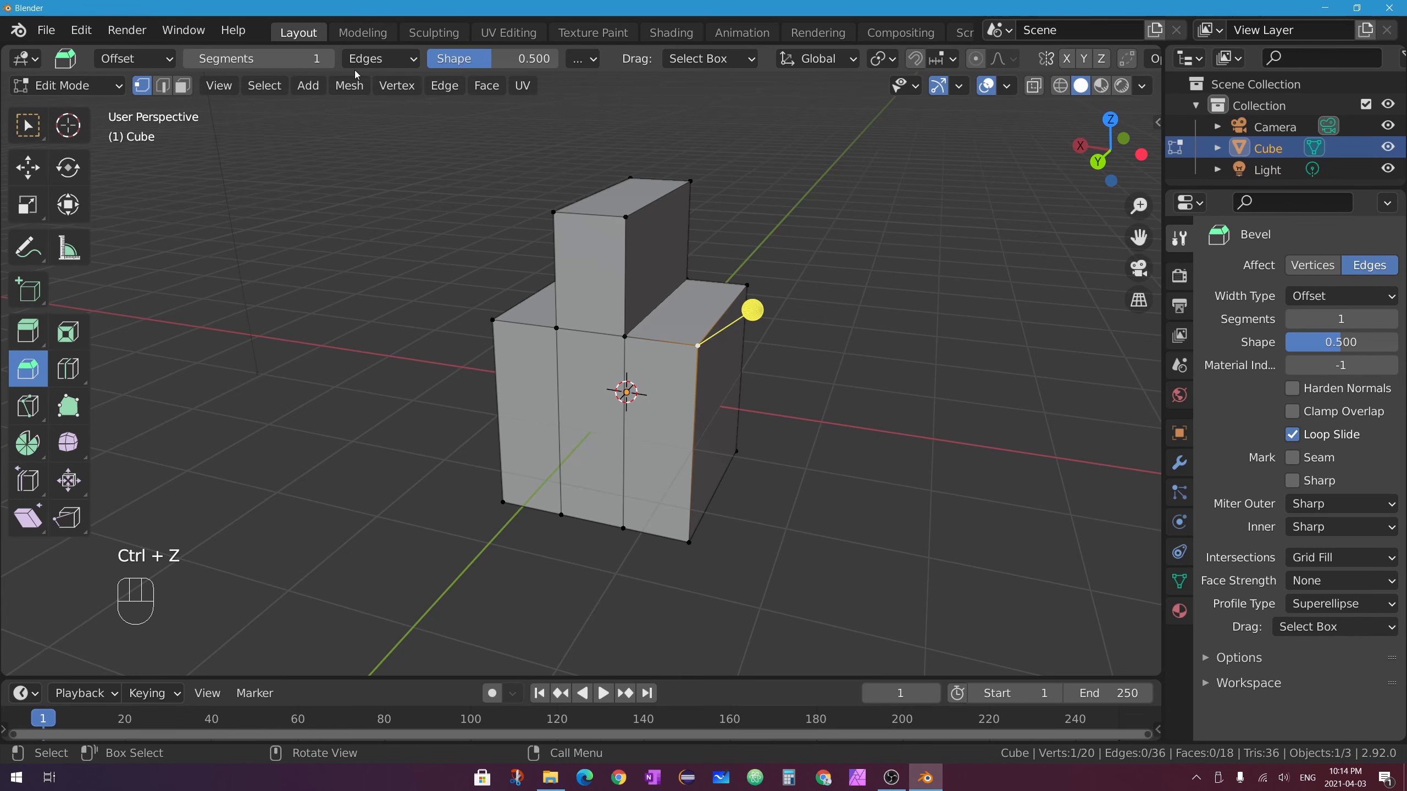
# Set Bevel Affect to Vertices and bevel the corner vertex with 4 segments and 0.315 shape.
pyautogui.click(386, 64)
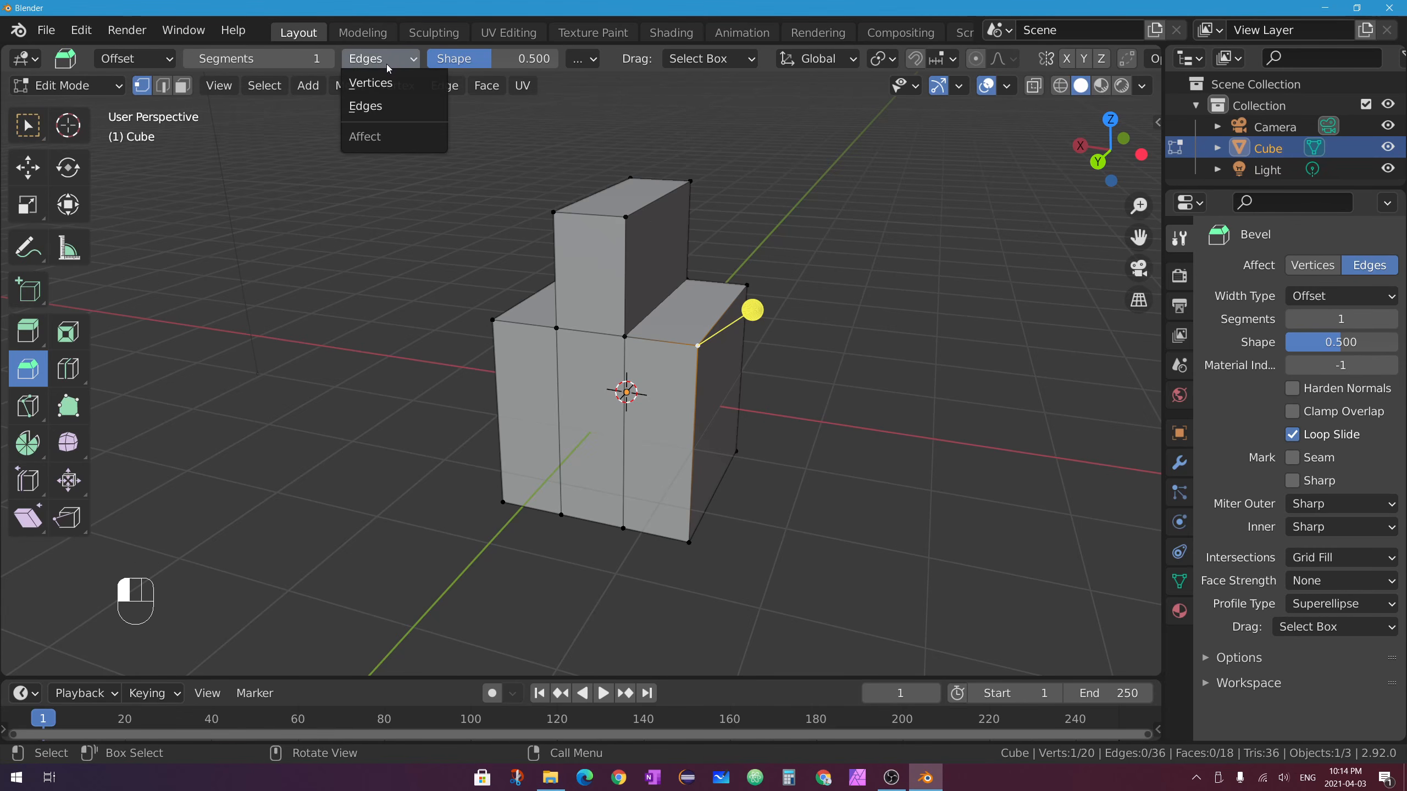
pyautogui.click(377, 83)
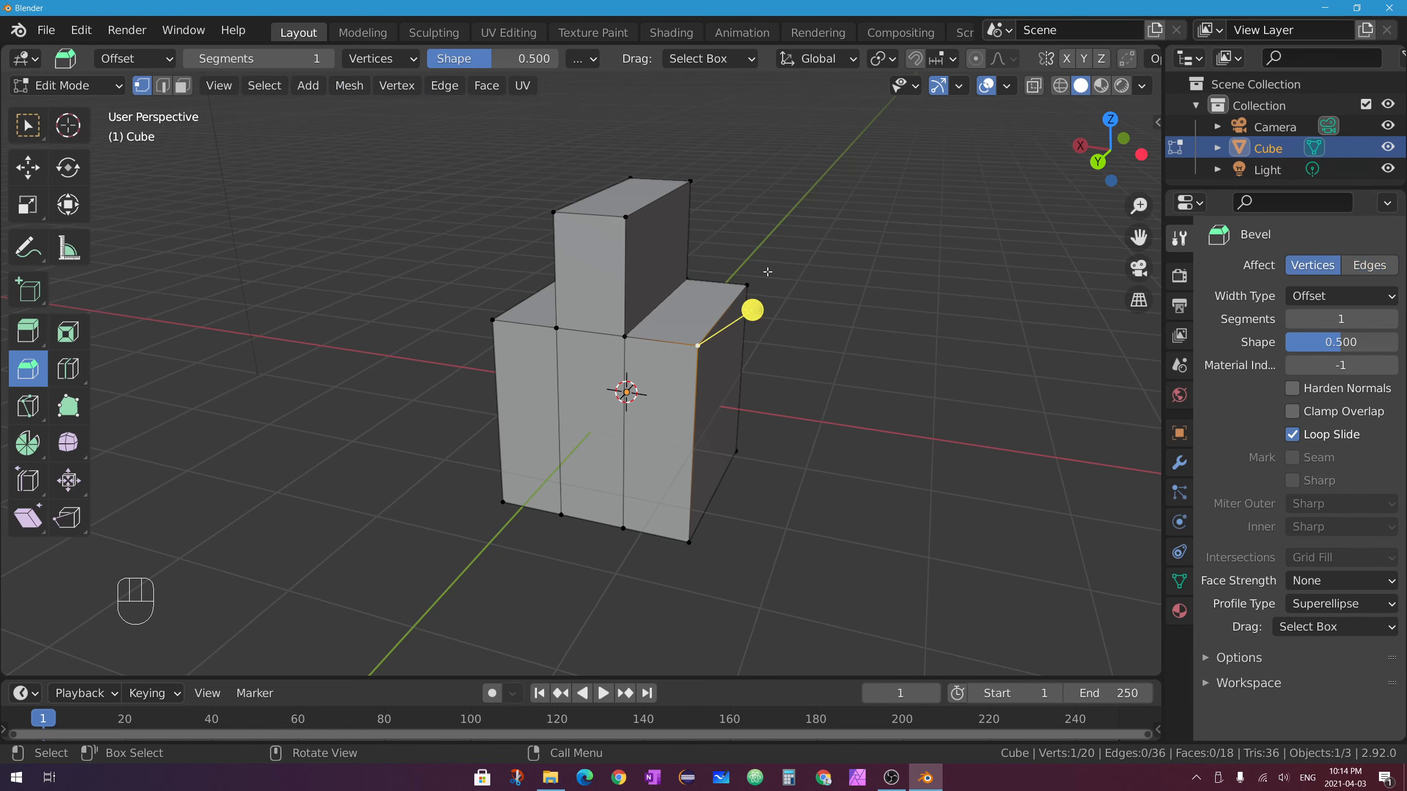
pyautogui.moveTo(767, 271); pyautogui.dragTo(773, 298, button='middle')
pyautogui.moveTo(771, 296); pyautogui.dragTo(747, 395)
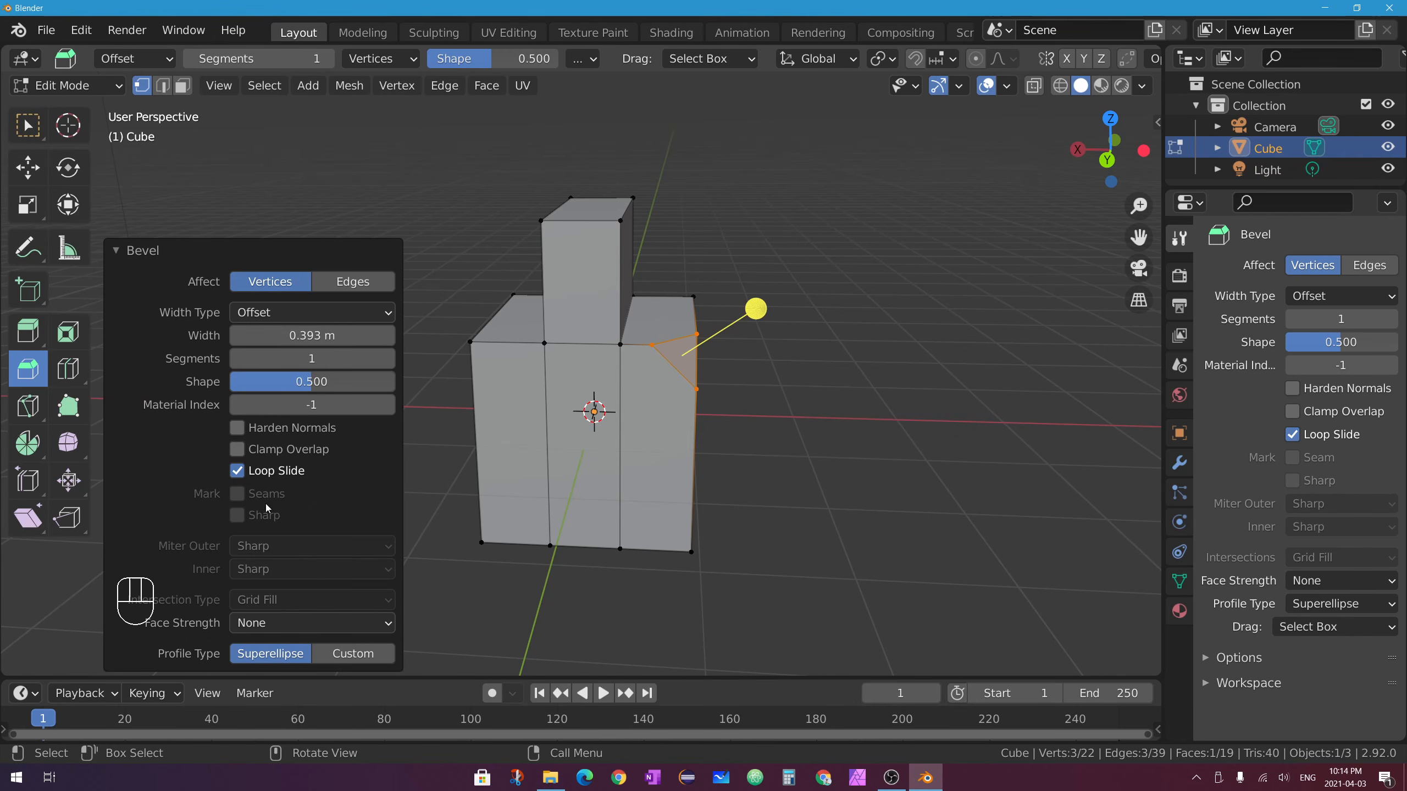
pyautogui.click(115, 252)
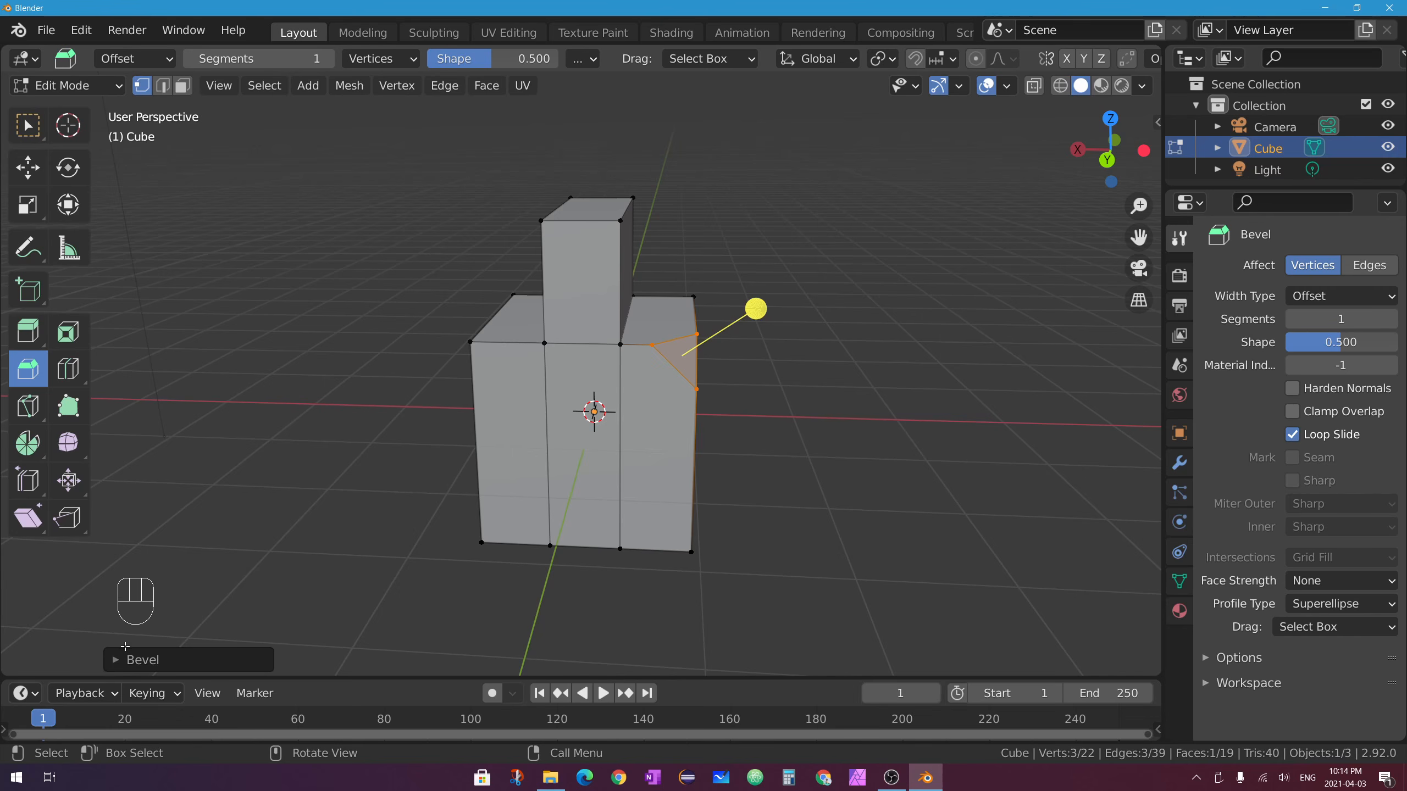
pyautogui.click(121, 669)
pyautogui.moveTo(287, 355); pyautogui.dragTo(340, 336)
pyautogui.moveTo(312, 381)
pyautogui.mouseDown()
pyautogui.moveTo(258, 382)
pyautogui.moveTo(297, 386)
pyautogui.mouseUp()
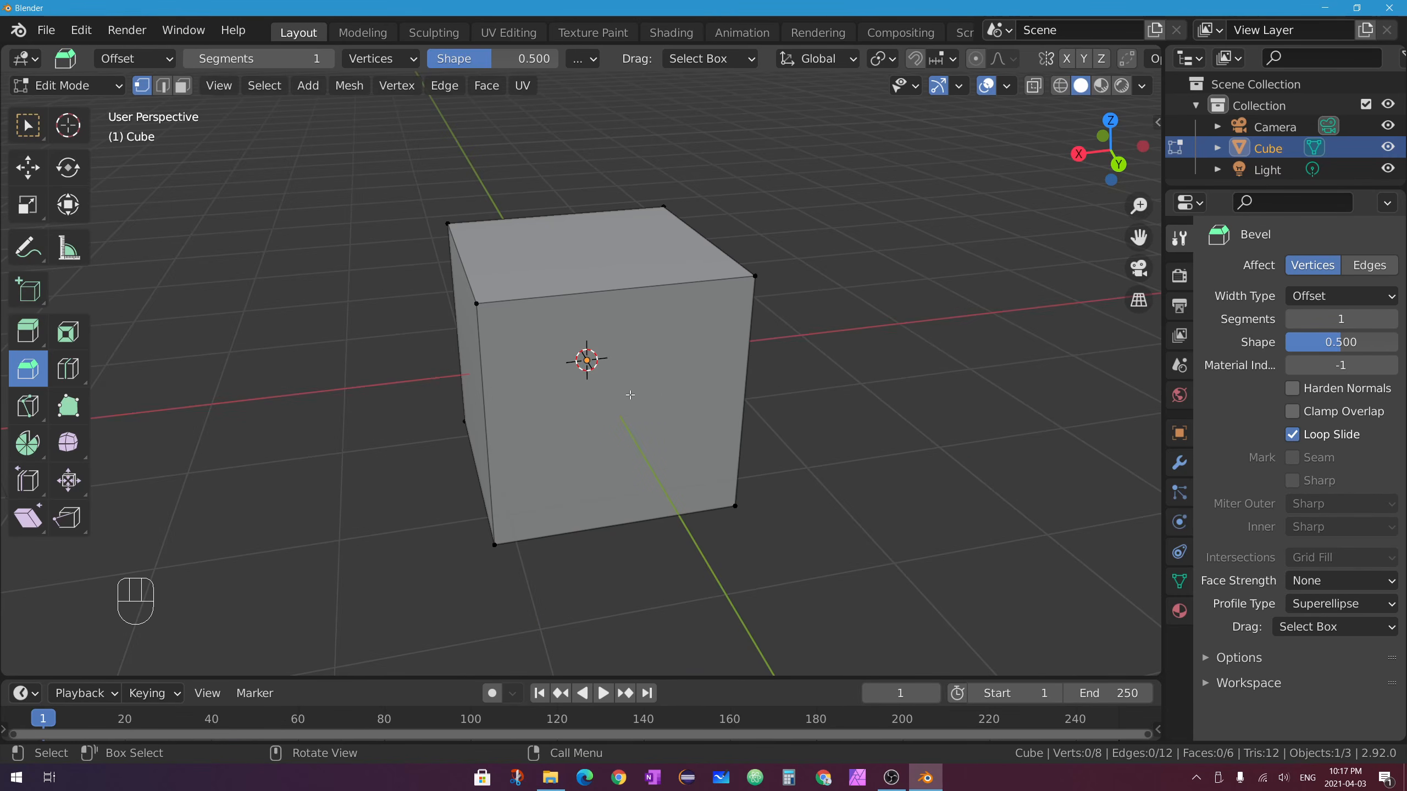
# Select all and bevel every corner vertex with 13 segments, then switch to Object Mode.
pyautogui.moveTo(630, 395); pyautogui.dragTo(689, 383, button='middle')
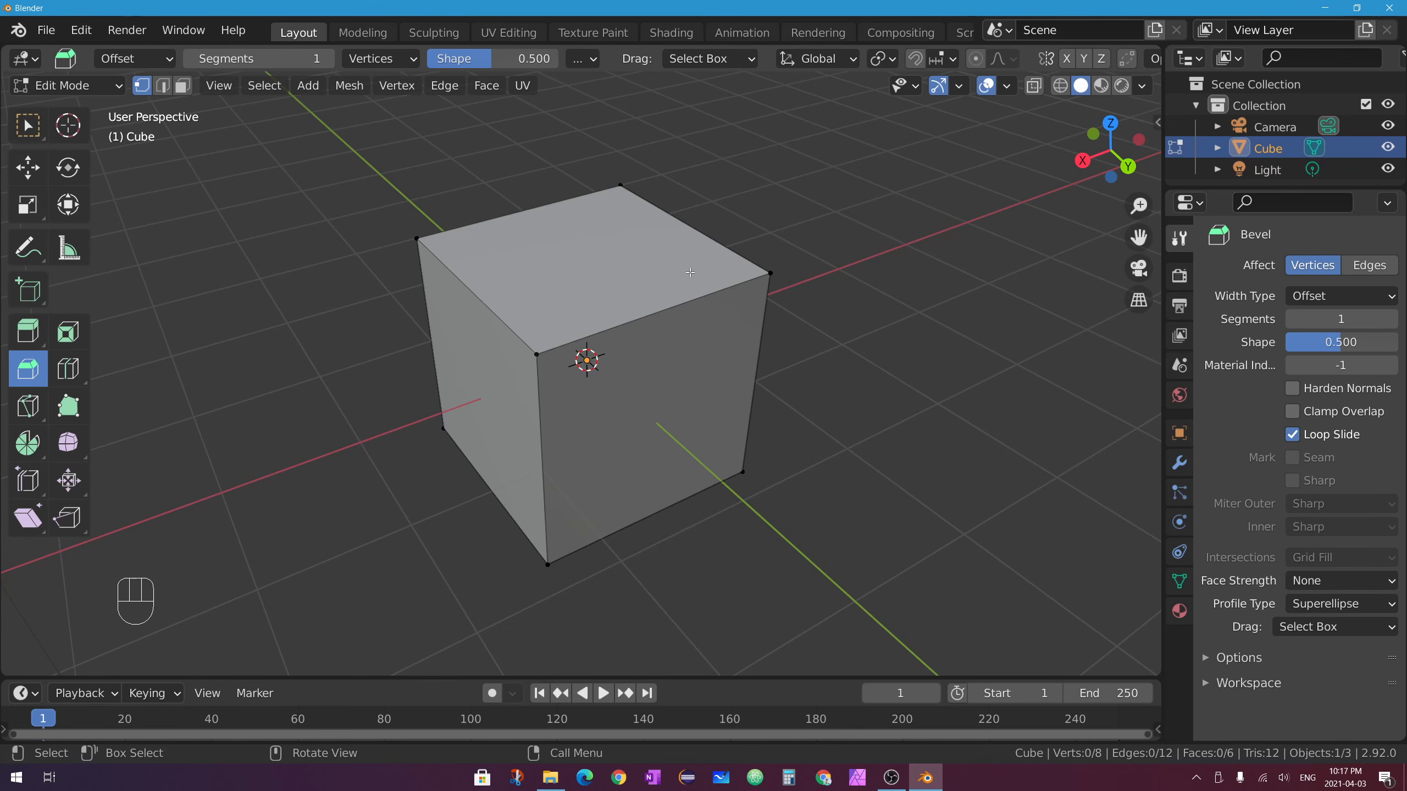
pyautogui.press('a')
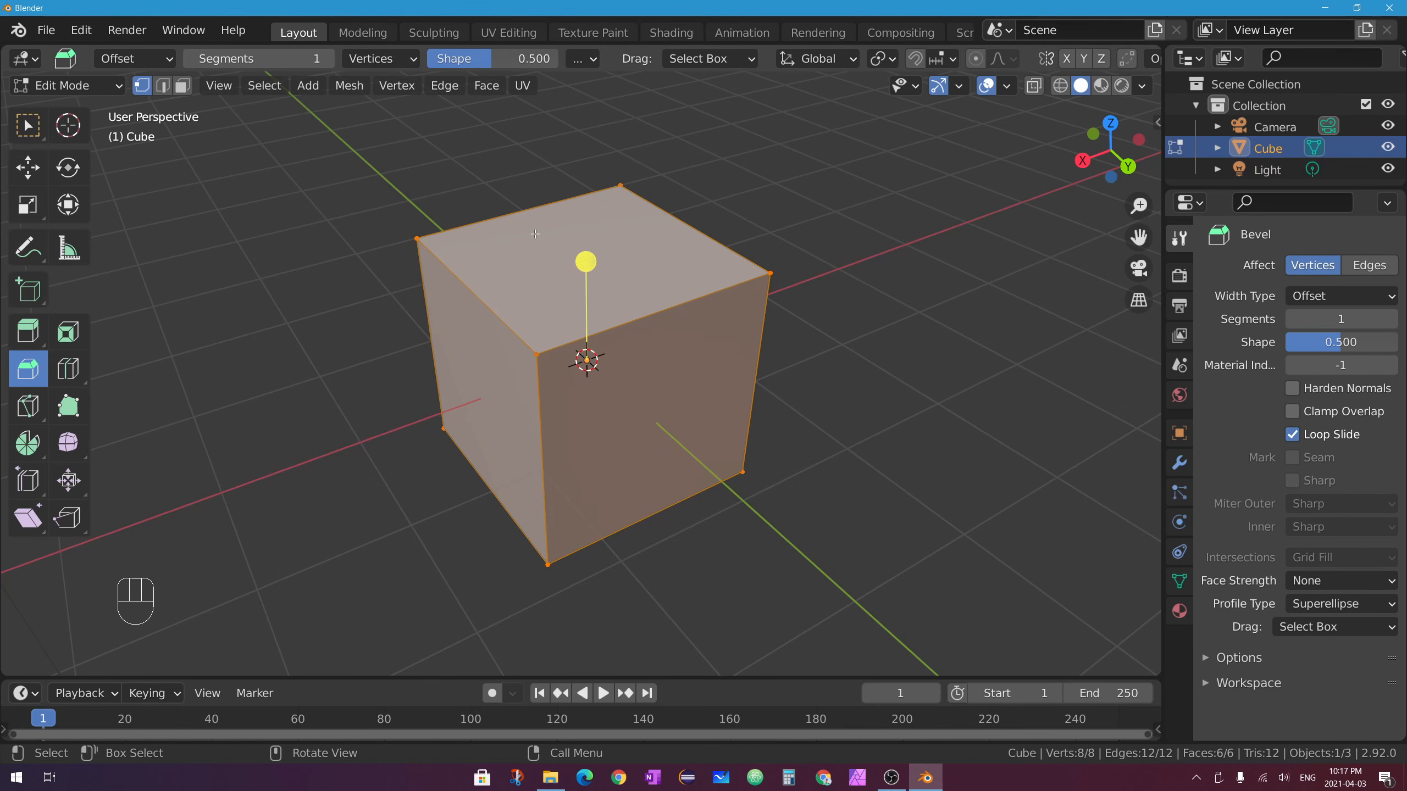
pyautogui.moveTo(589, 259); pyautogui.dragTo(587, 226)
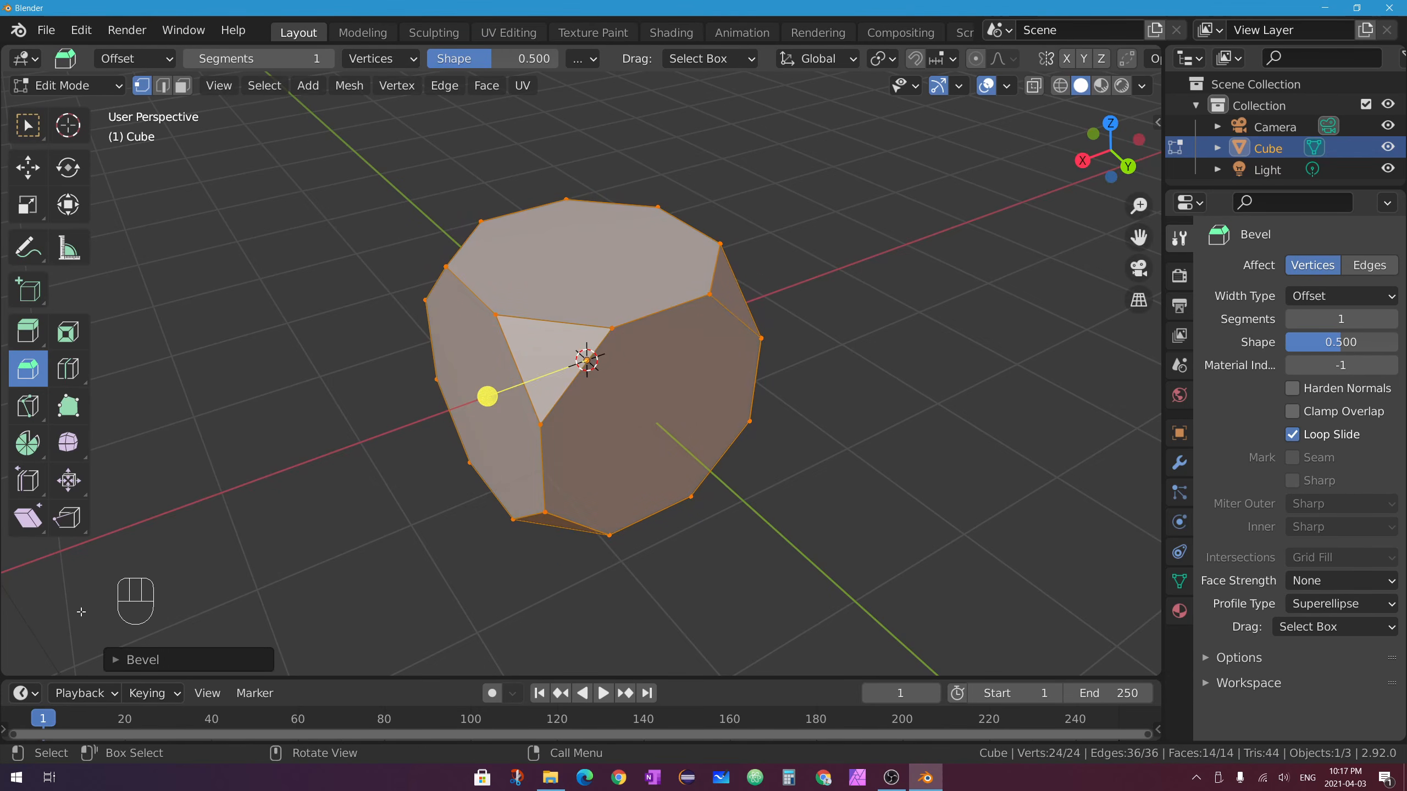
pyautogui.click(118, 661)
pyautogui.moveTo(250, 358); pyautogui.dragTo(310, 358)
pyautogui.press('Tab')
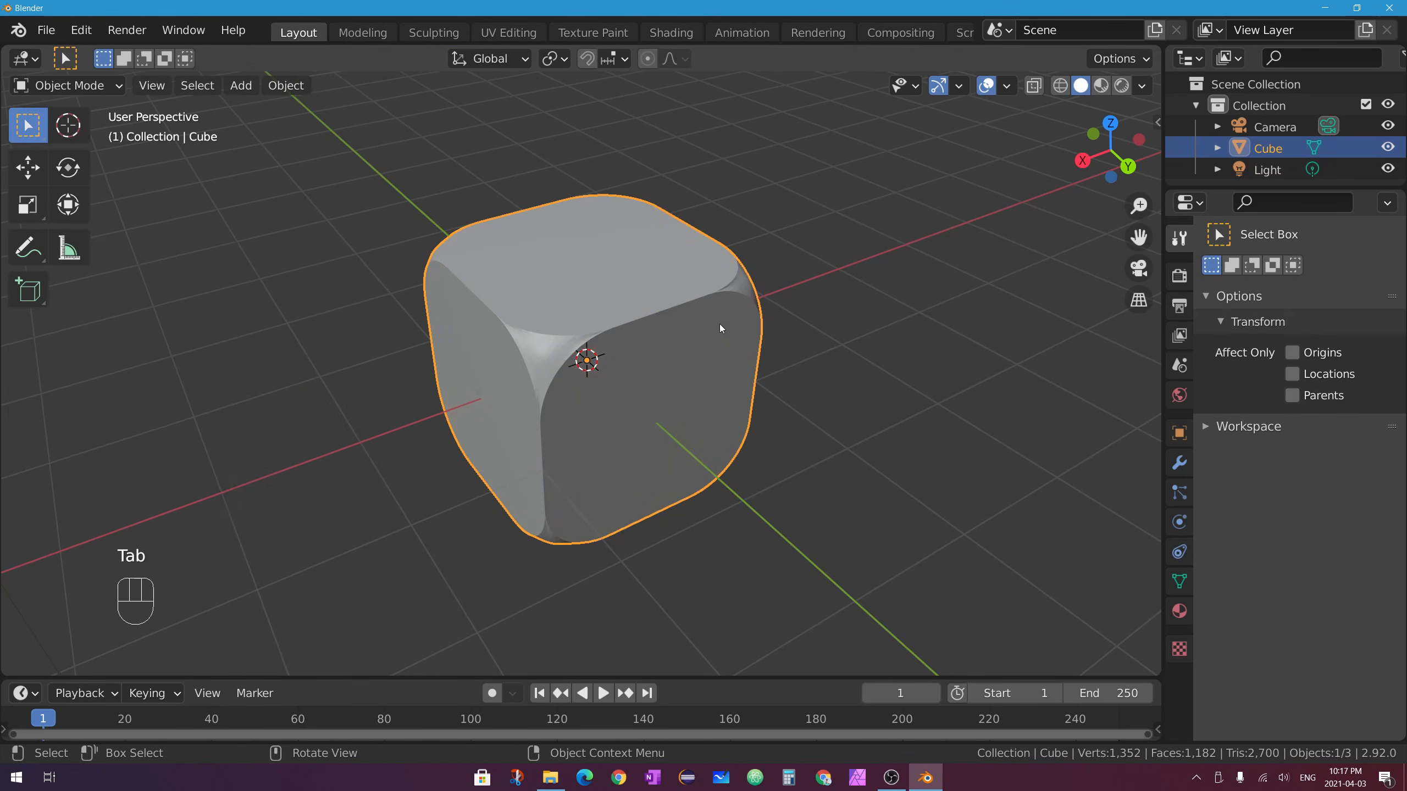
pyautogui.moveTo(719, 323); pyautogui.dragTo(851, 299, button='middle')
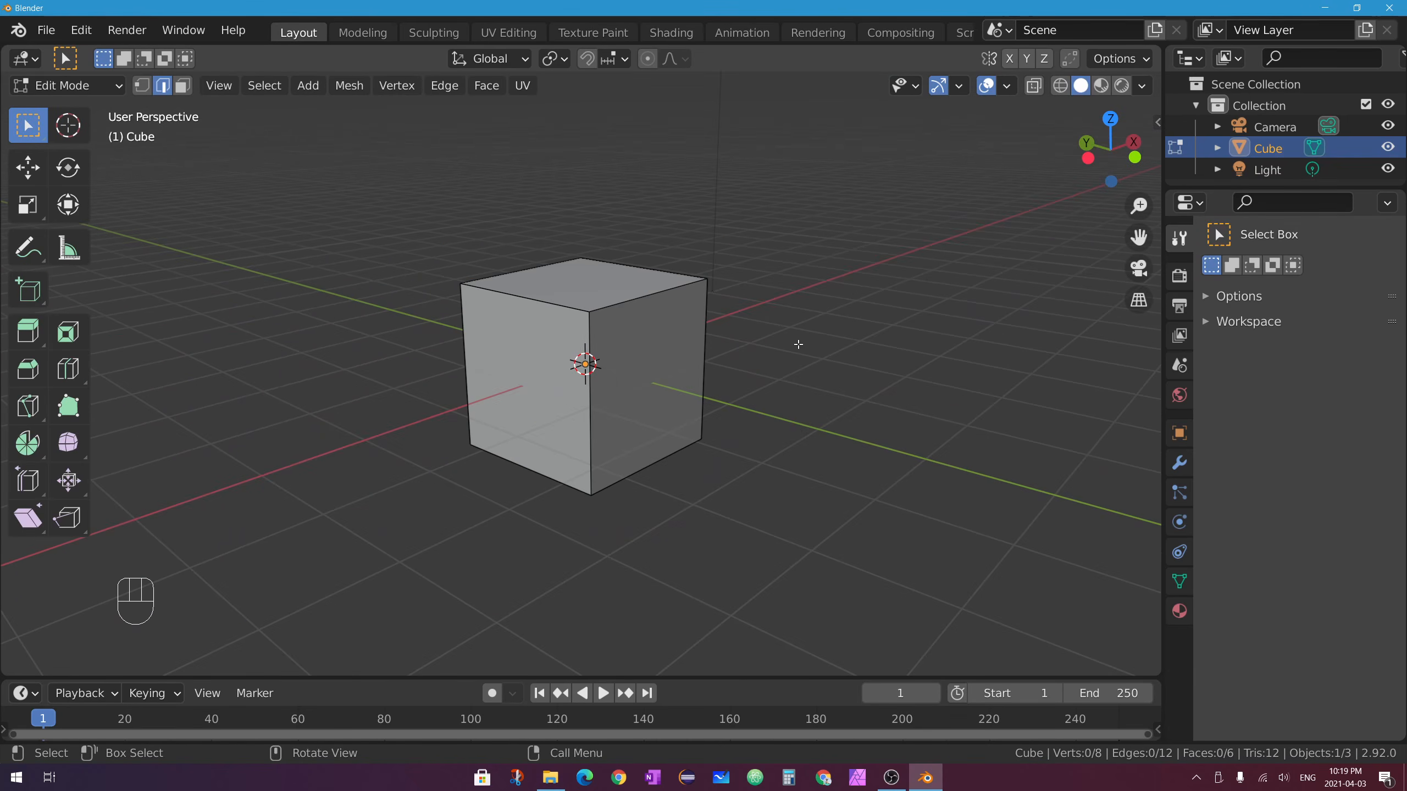
# Try a Ctrl+B bevel on the top-right edge, adjust its segments, then undo it.
pyautogui.click(643, 296)
pyautogui.hotkey('ctrl', 'b')
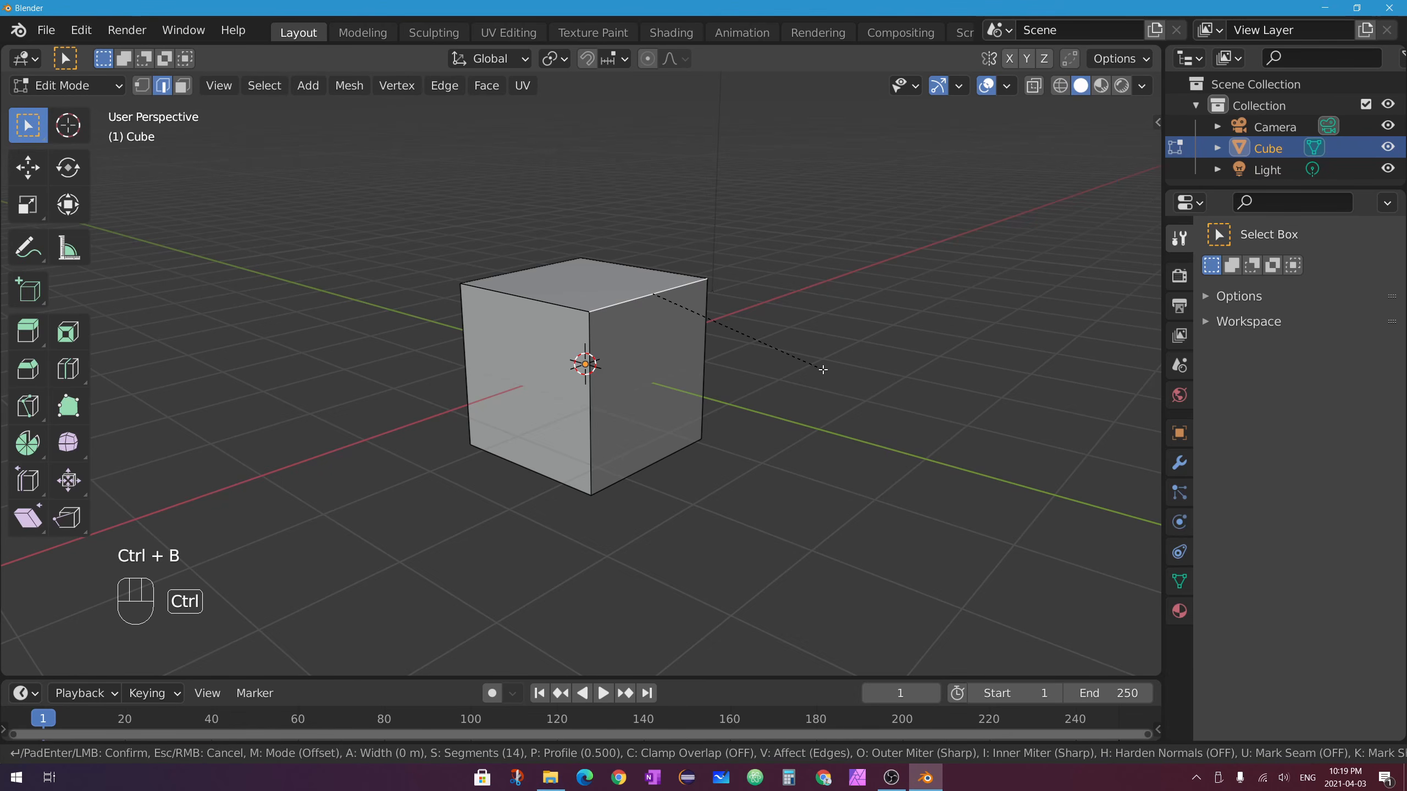
pyautogui.click(861, 381)
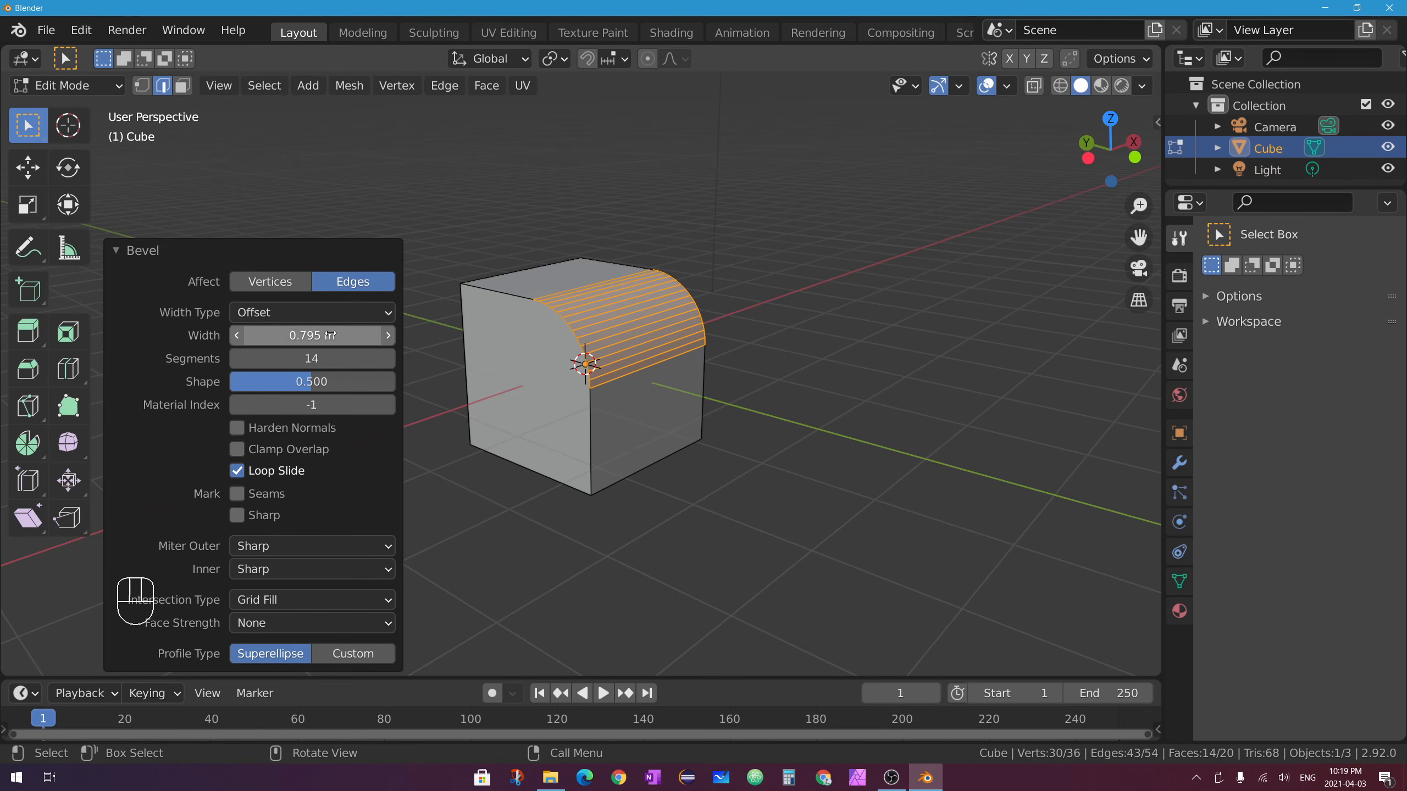
pyautogui.moveTo(333, 358)
pyautogui.mouseDown()
pyautogui.moveTo(250, 357)
pyautogui.moveTo(332, 357)
pyautogui.mouseUp()
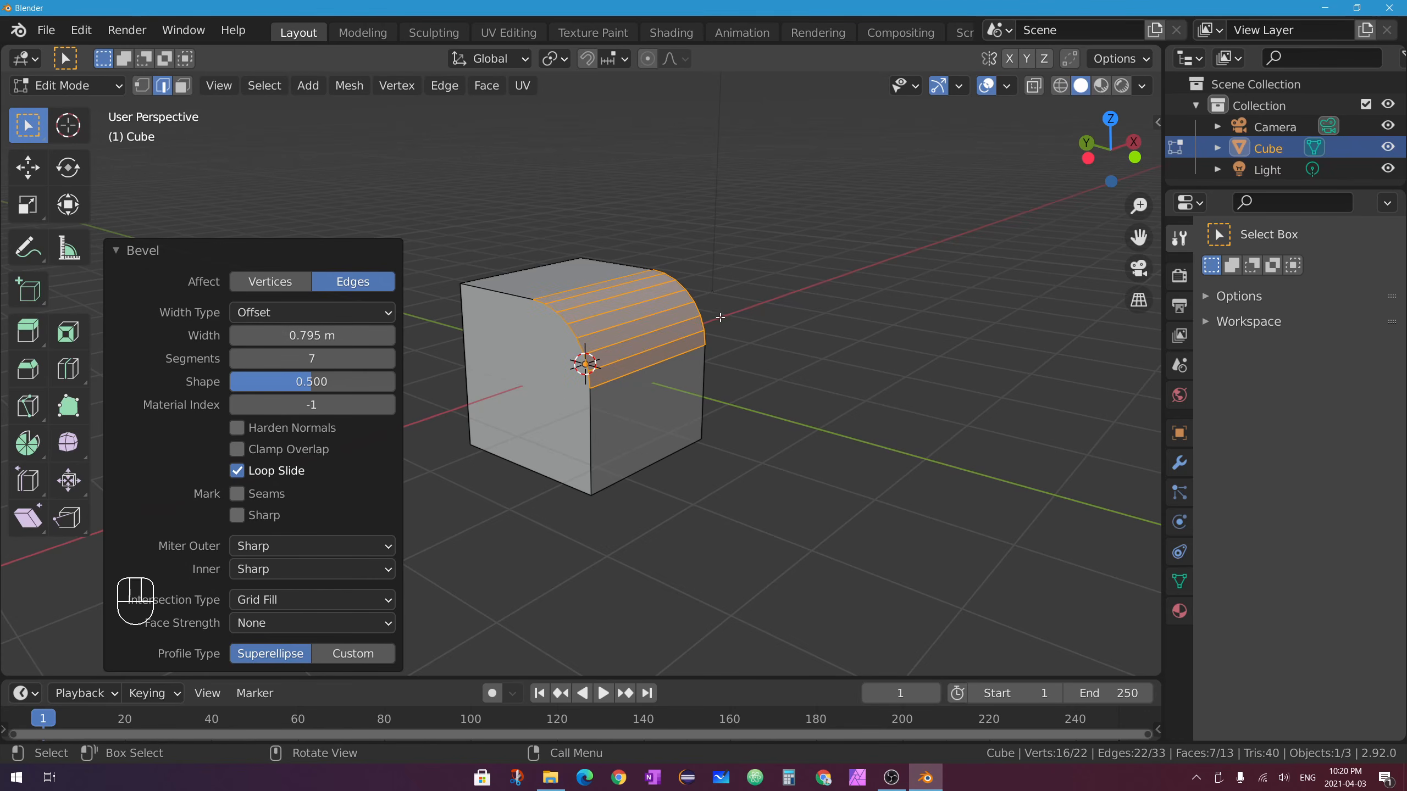
pyautogui.hotkey('ctrl', 'z')
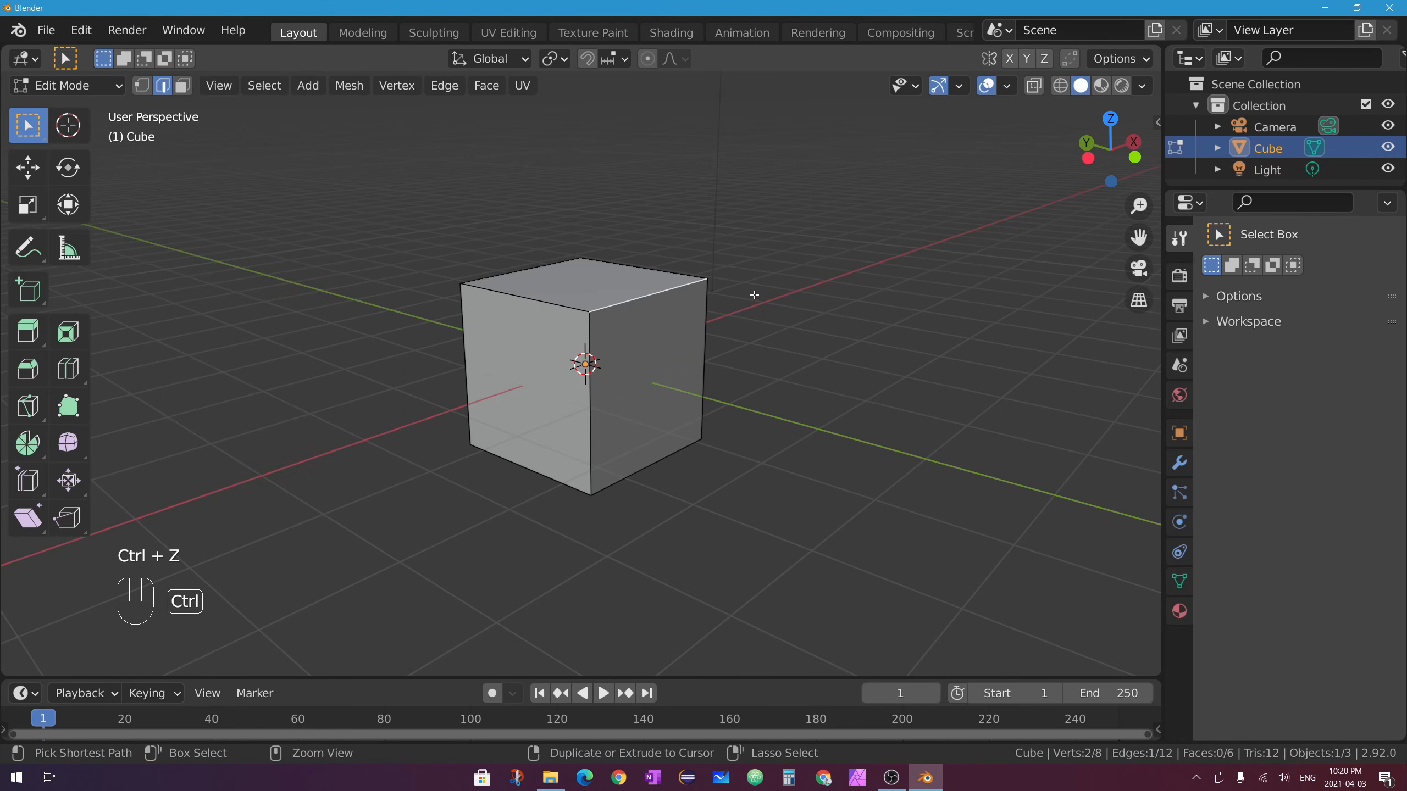
# Re-bevel the top-right edge with 7 segments about 0.89 m wide, then select the front-top-right corner vertex.
pyautogui.hotkey('ctrl', 'b')
pyautogui.scroll(-5, 796, 302)
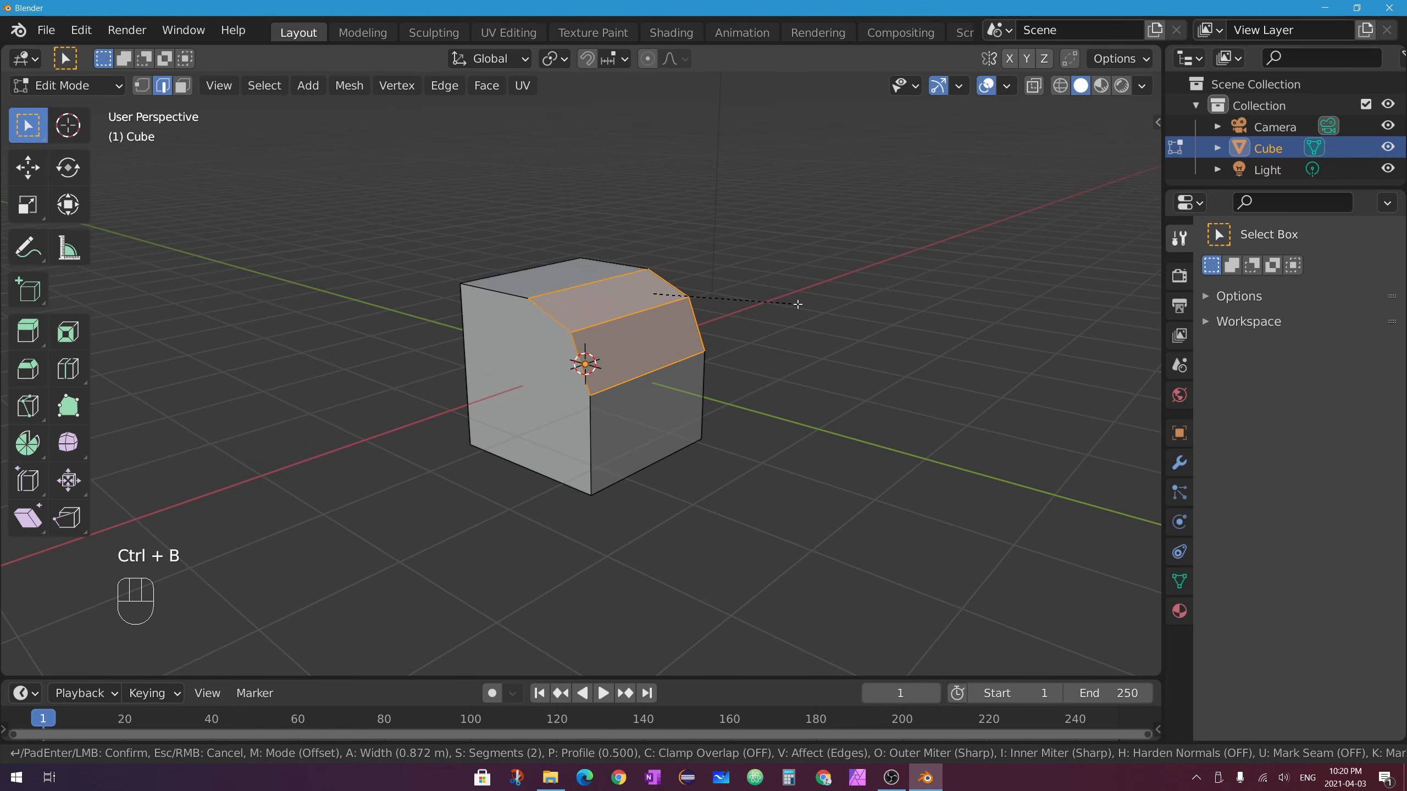
pyautogui.scroll(3, 796, 300)
pyautogui.scroll(2, 795, 299)
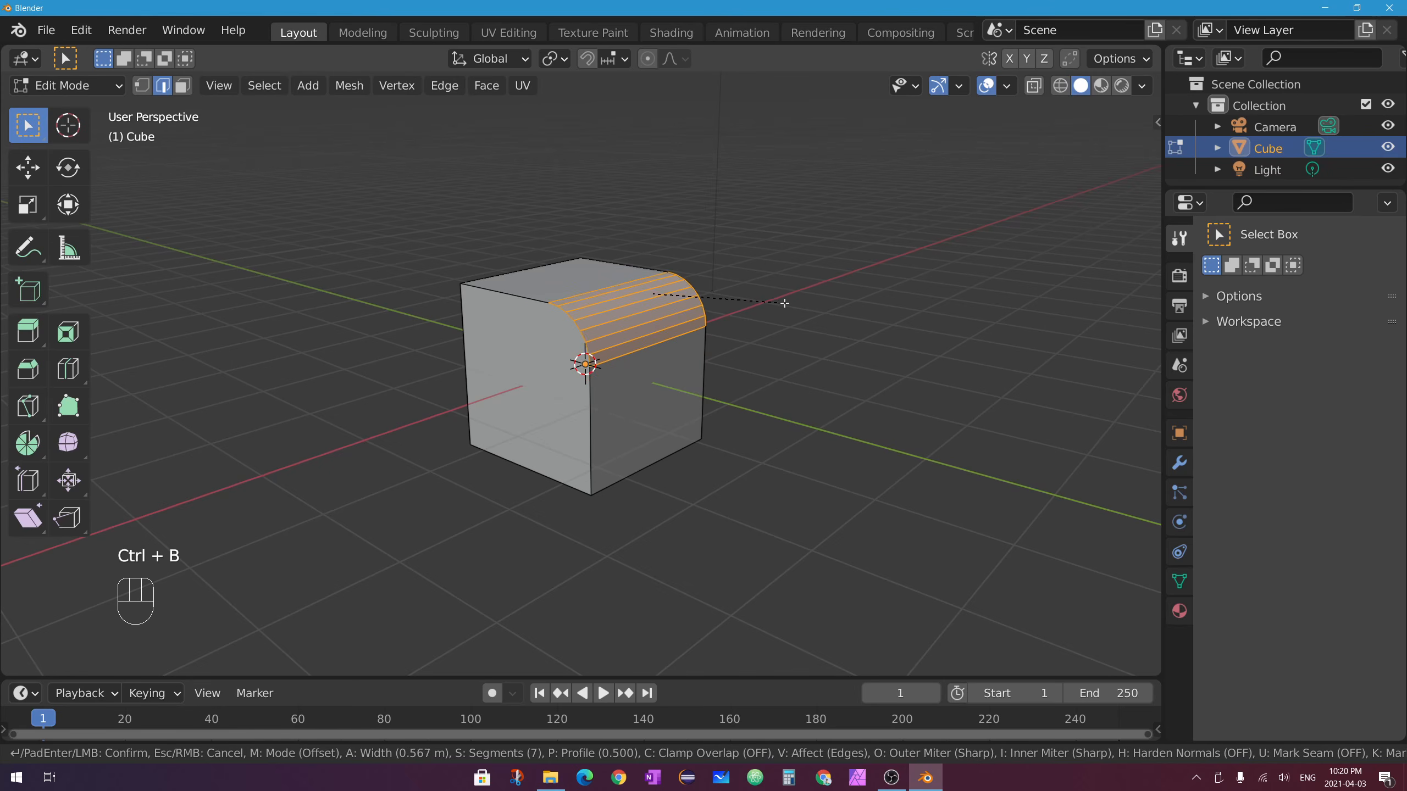
pyautogui.click(795, 300)
pyautogui.moveTo(771, 431); pyautogui.dragTo(790, 360, button='middle')
pyautogui.click(145, 90)
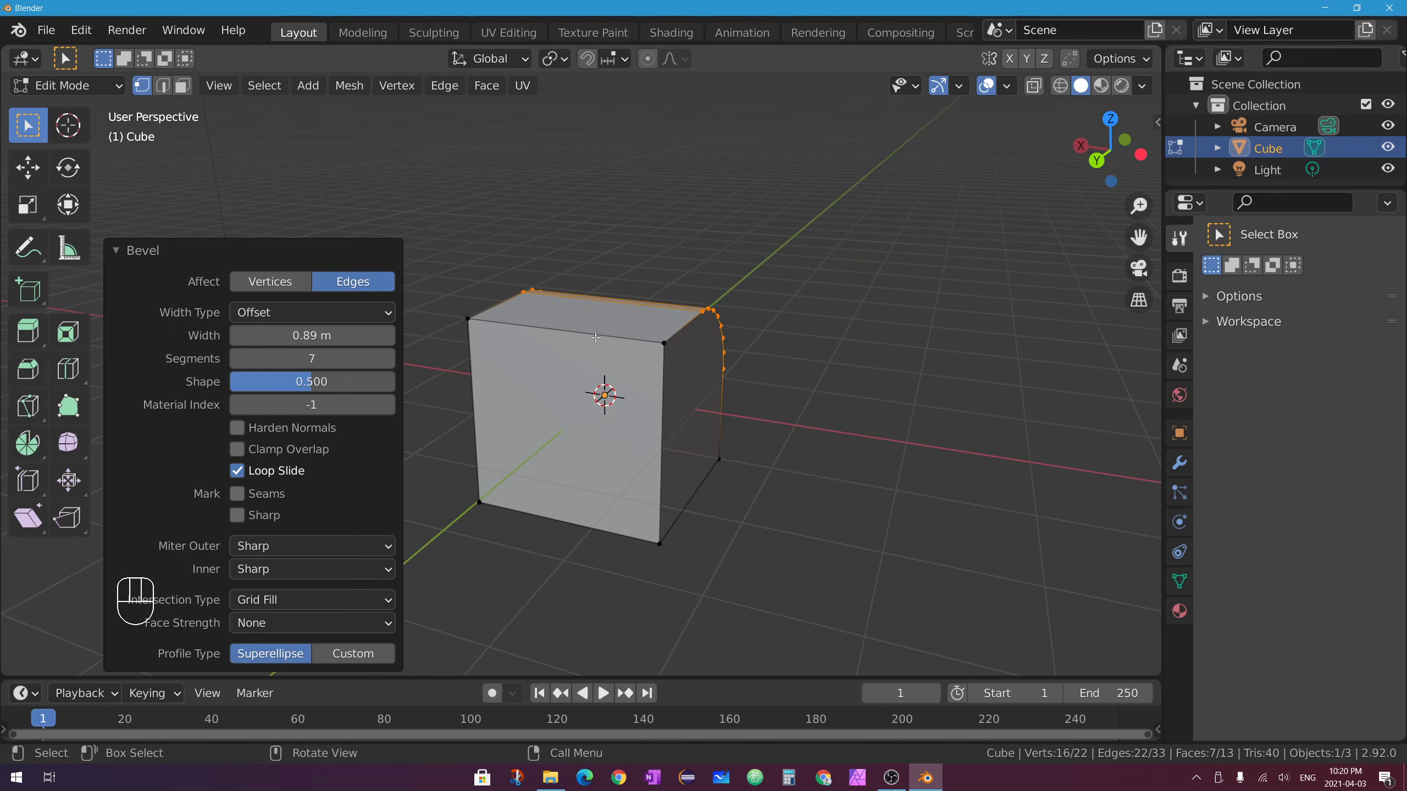
pyautogui.click(662, 341)
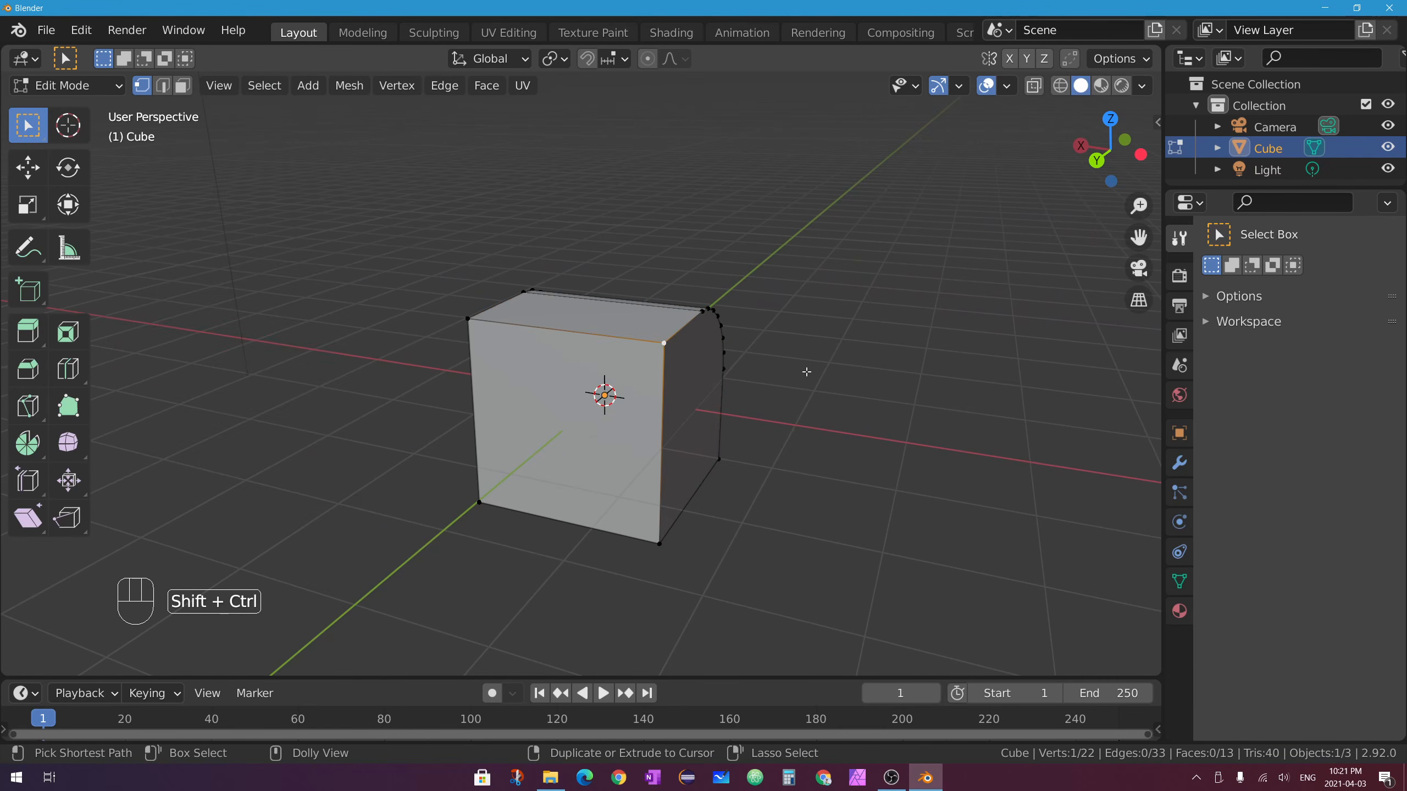
# Vertex-bevel the cube's corner with Shift+Ctrl+B using 9 segments, shape 0.546 and width 0.754 m.
pyautogui.hotkey('ctrl', 'shift', 'b')
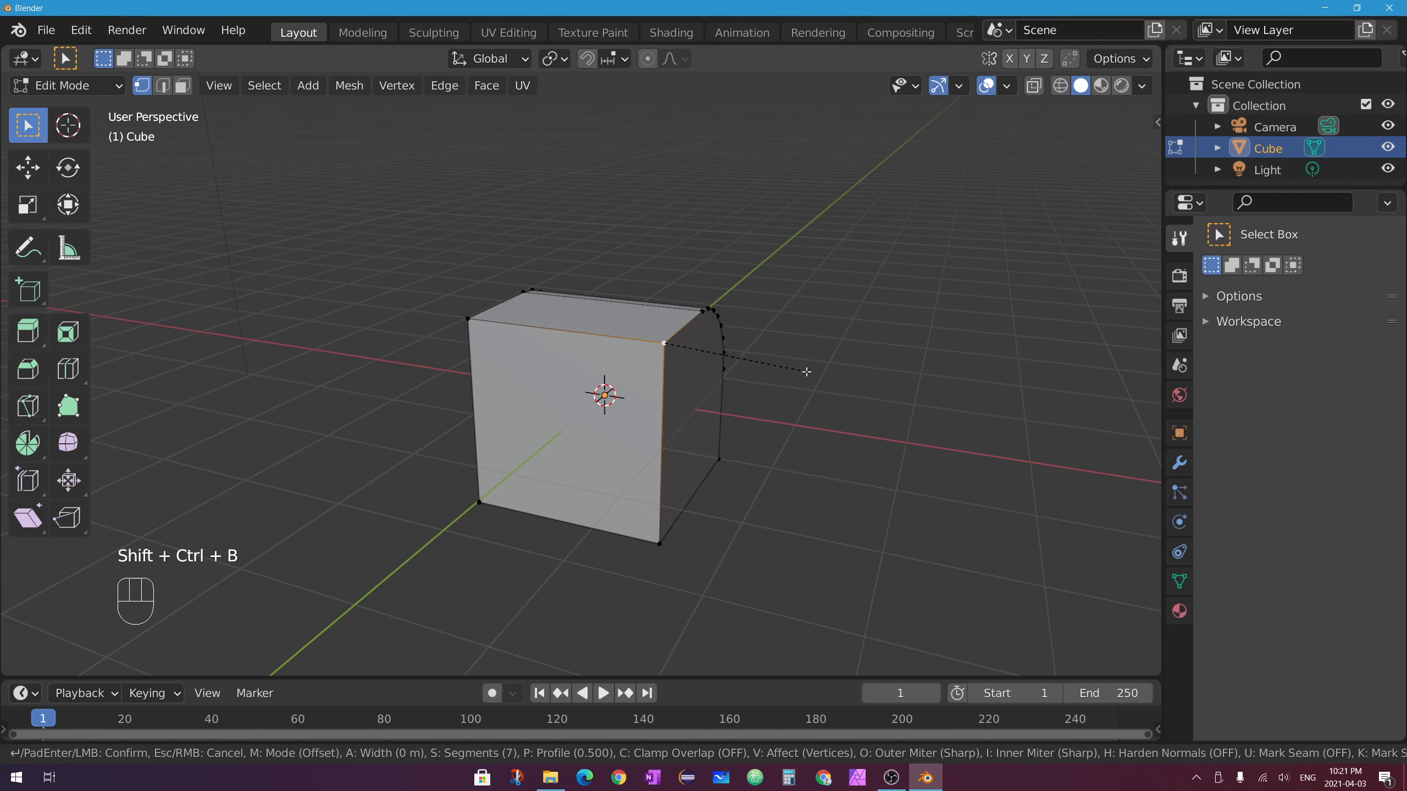
pyautogui.click(858, 377)
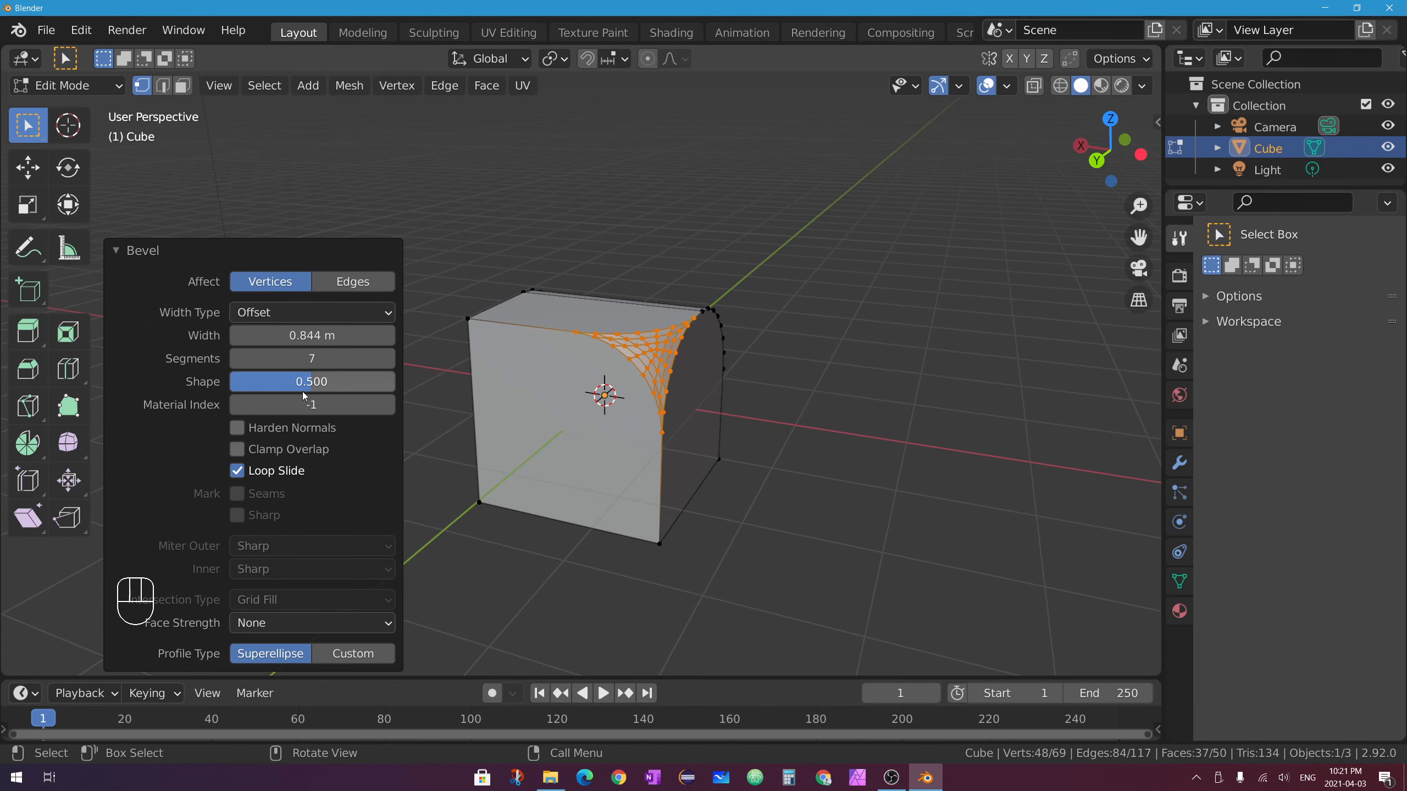
pyautogui.moveTo(314, 360)
pyautogui.mouseDown()
pyautogui.moveTo(312, 379)
pyautogui.moveTo(327, 379)
pyautogui.mouseUp()
pyautogui.moveTo(316, 331); pyautogui.dragTo(304, 332)
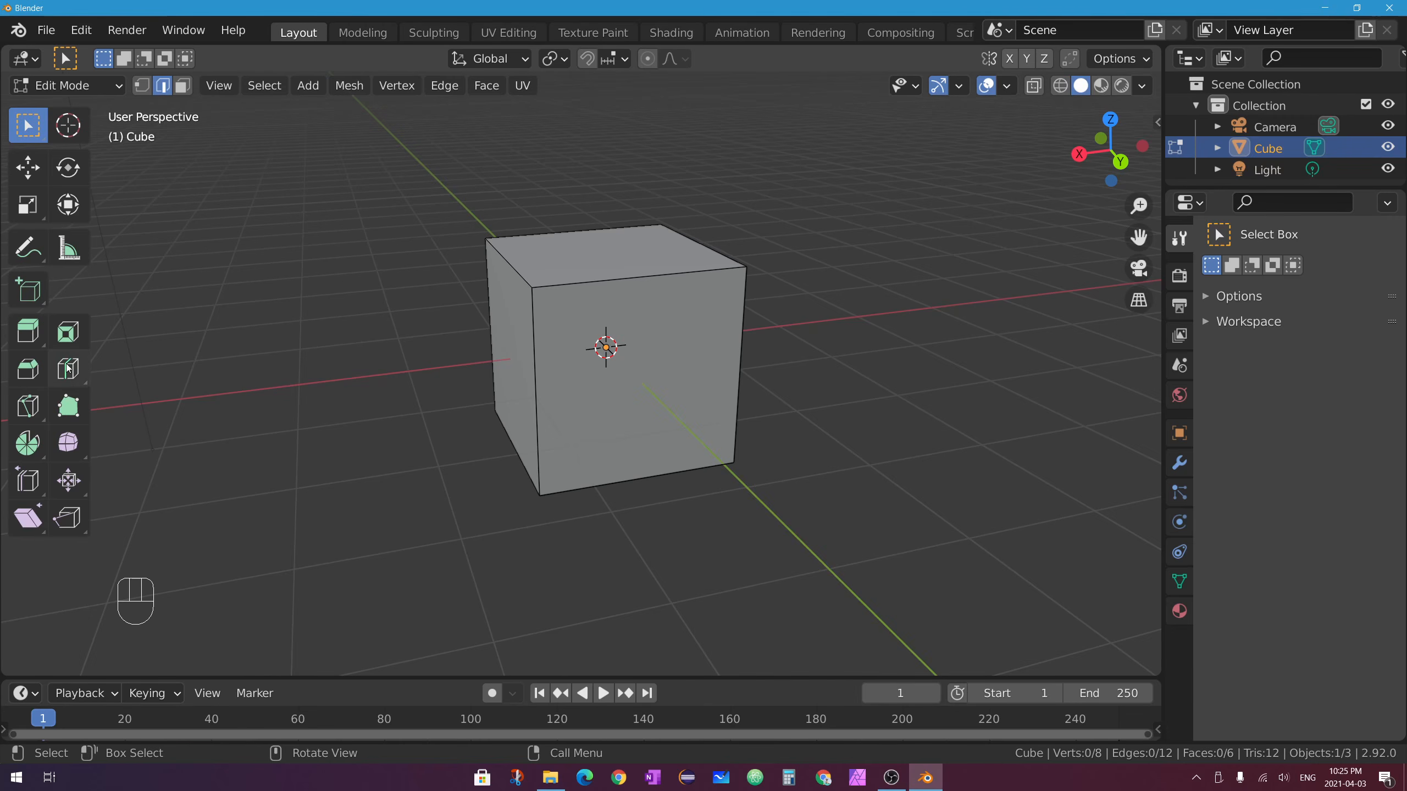
# Add a vertical loop cut across the cube's front, slid toward the right side.
pyautogui.click(76, 380)
pyautogui.moveTo(76, 380); pyautogui.dragTo(194, 425)
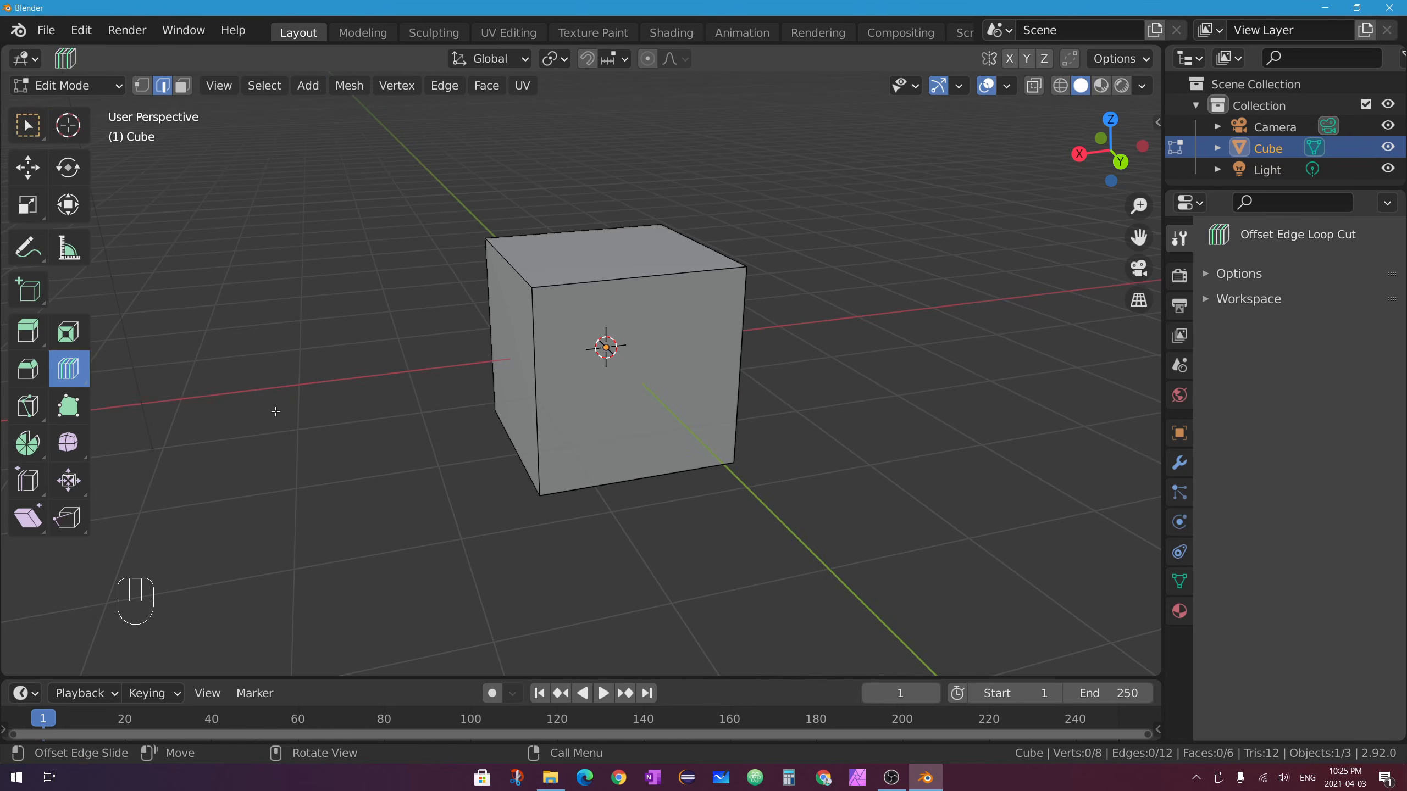
pyautogui.click(27, 125)
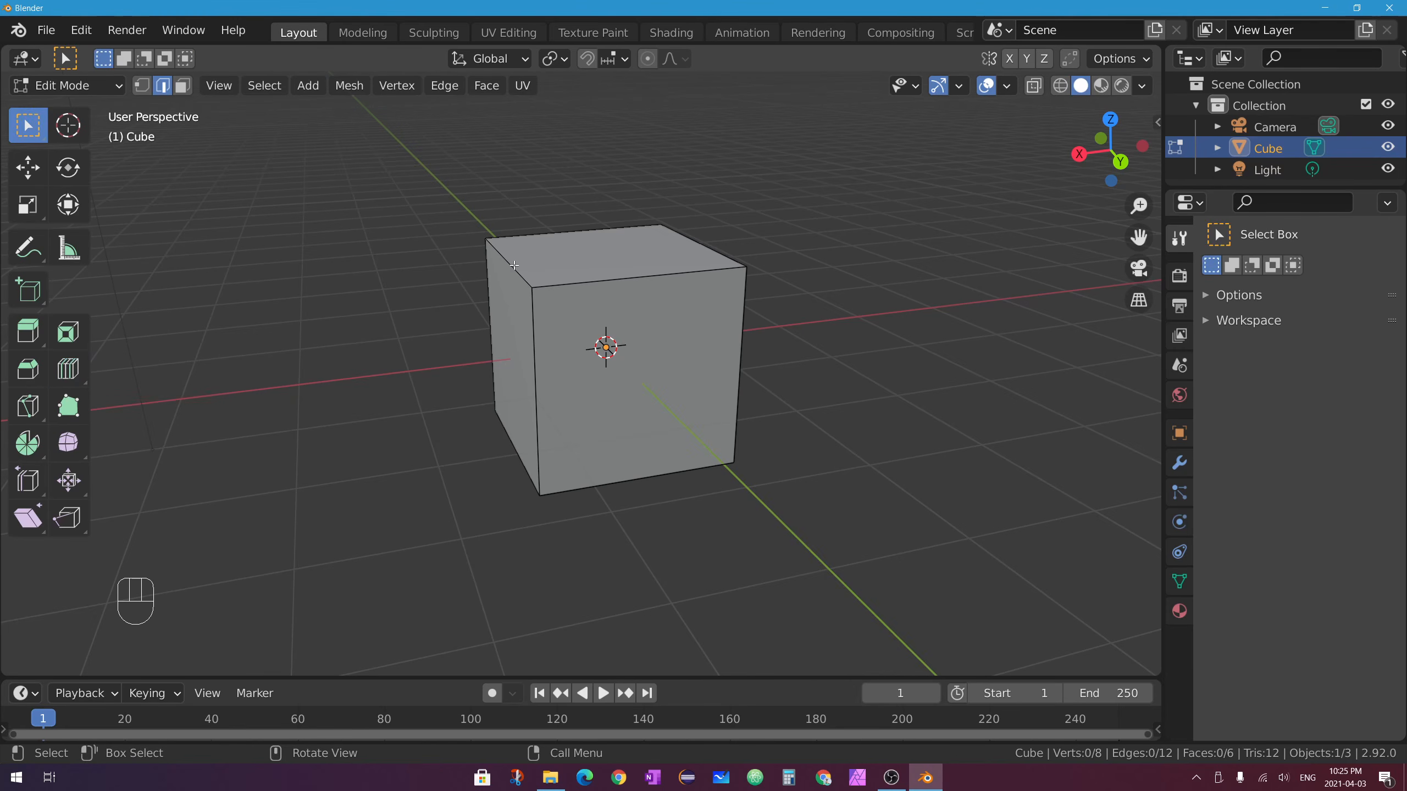
pyautogui.hotkey('ctrl', 'r')
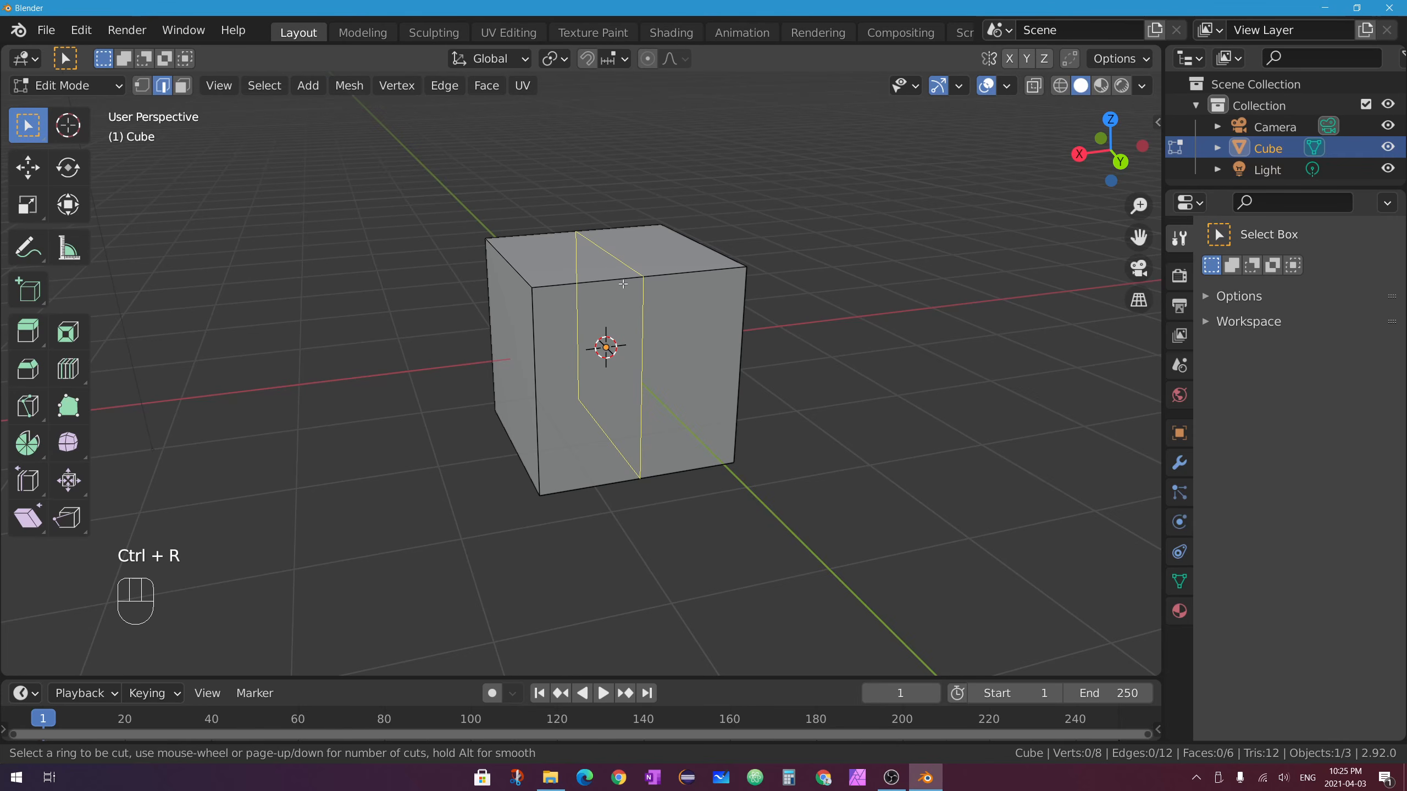
pyautogui.click(642, 279)
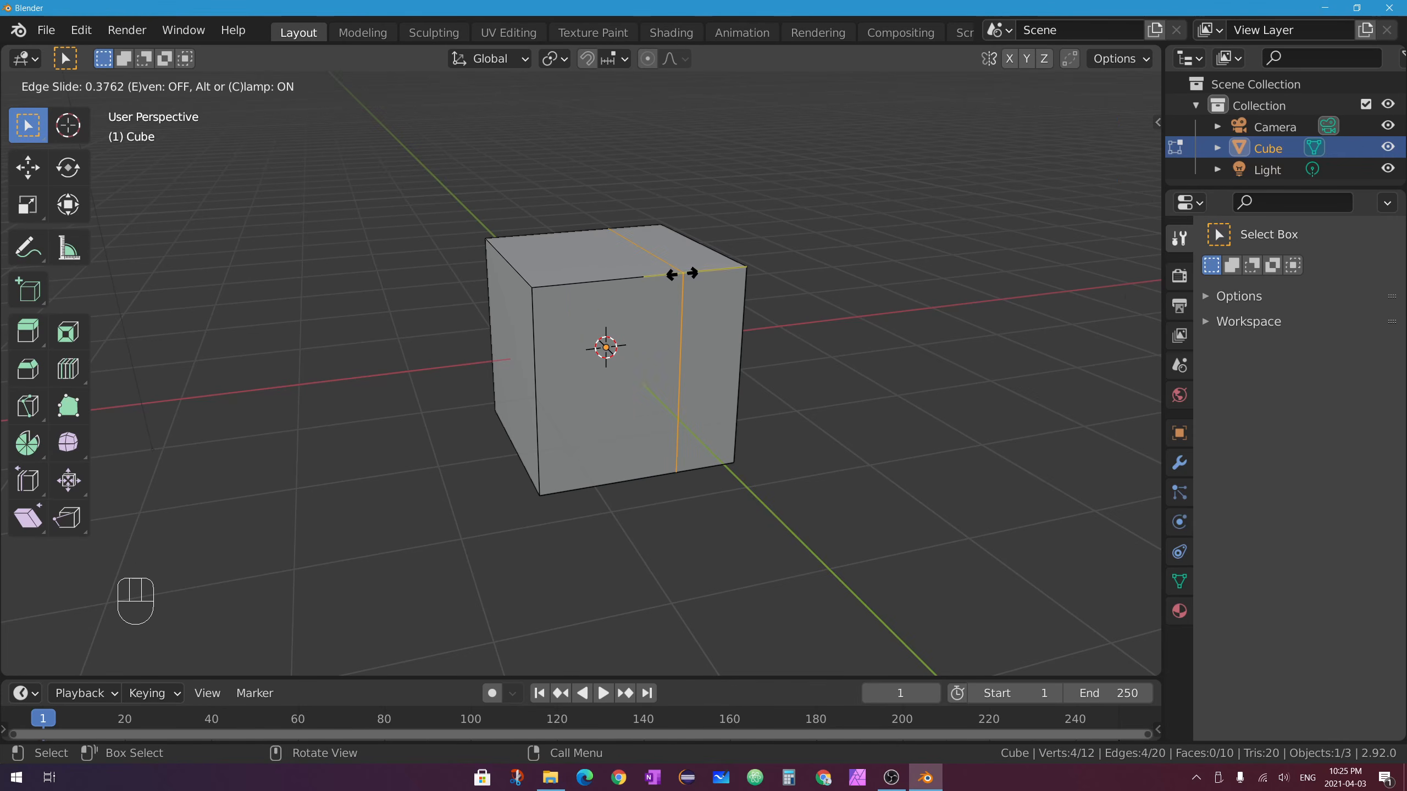
pyautogui.click(685, 273)
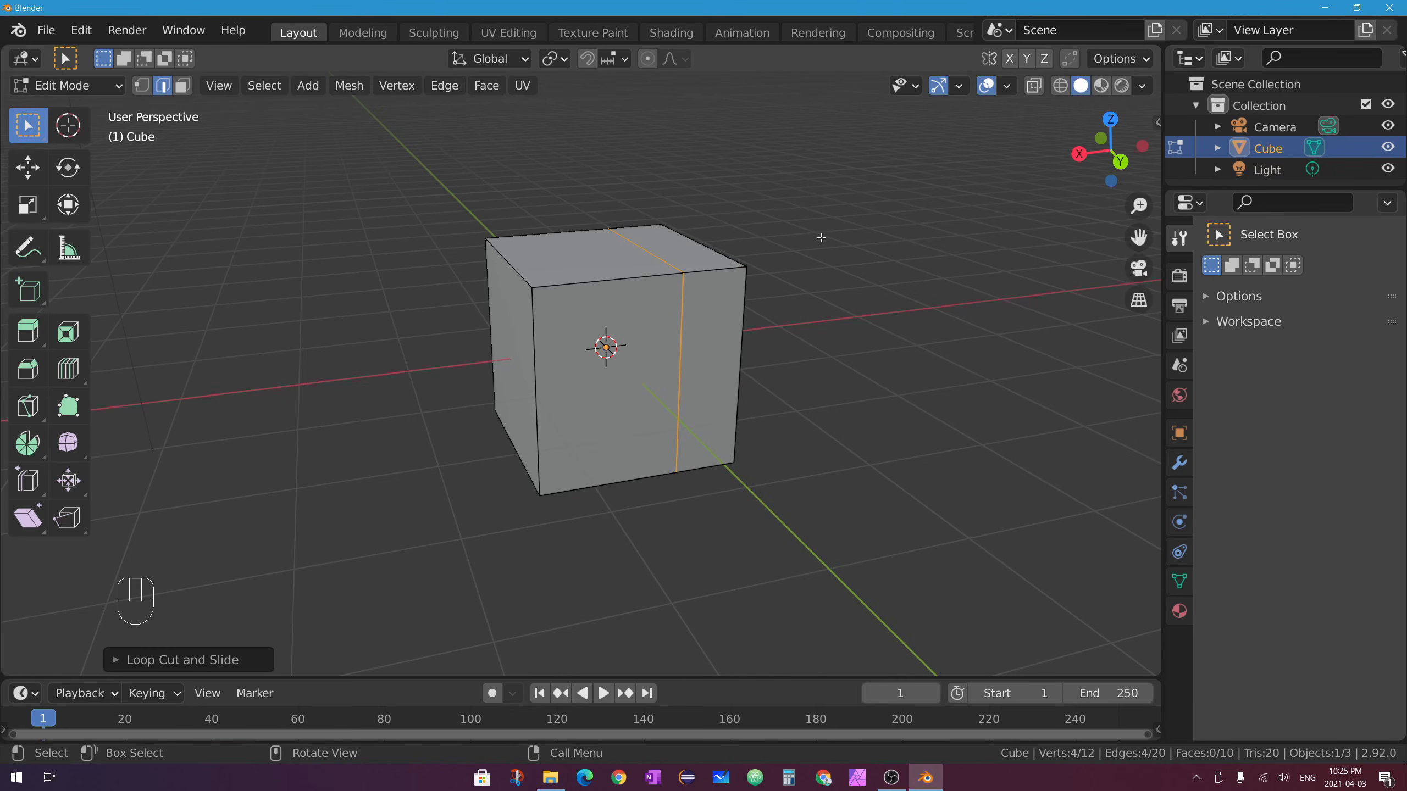
# Select the new vertical loop and add offset edge loops on both sides of it.
pyautogui.hotkey('alt', 'a')
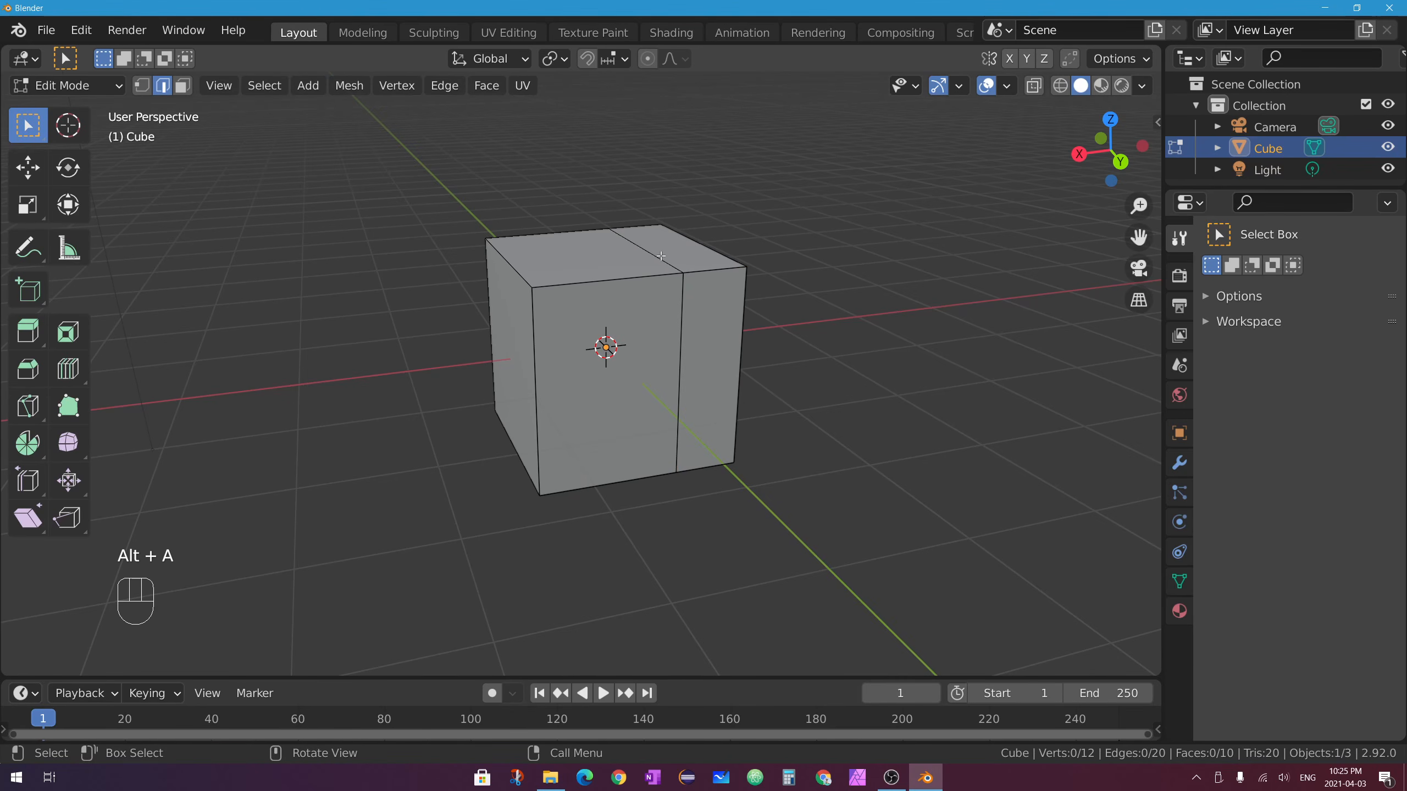
pyautogui.keyDown('alt'); pyautogui.click(642, 255); pyautogui.keyUp('alt')
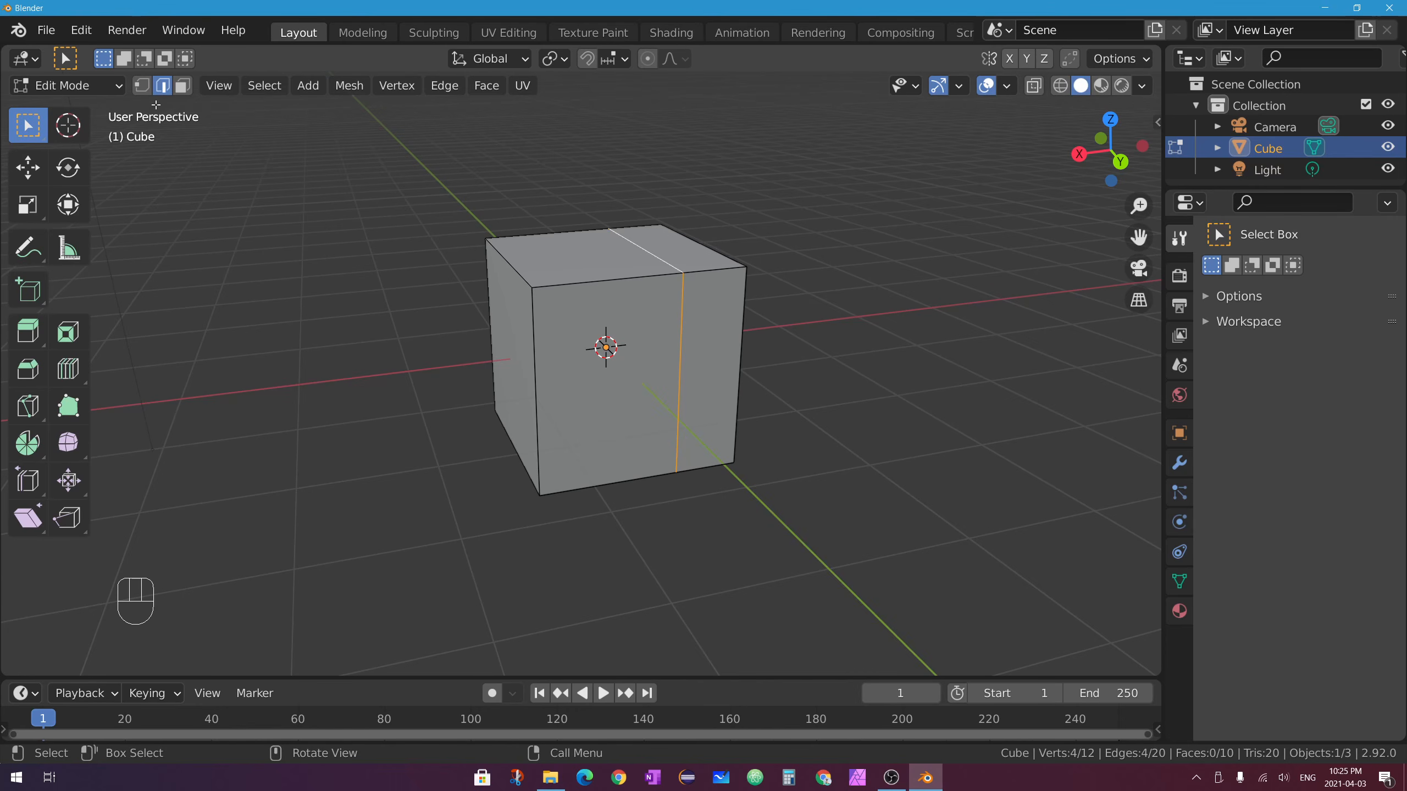
pyautogui.moveTo(751, 335); pyautogui.dragTo(655, 361, button='middle')
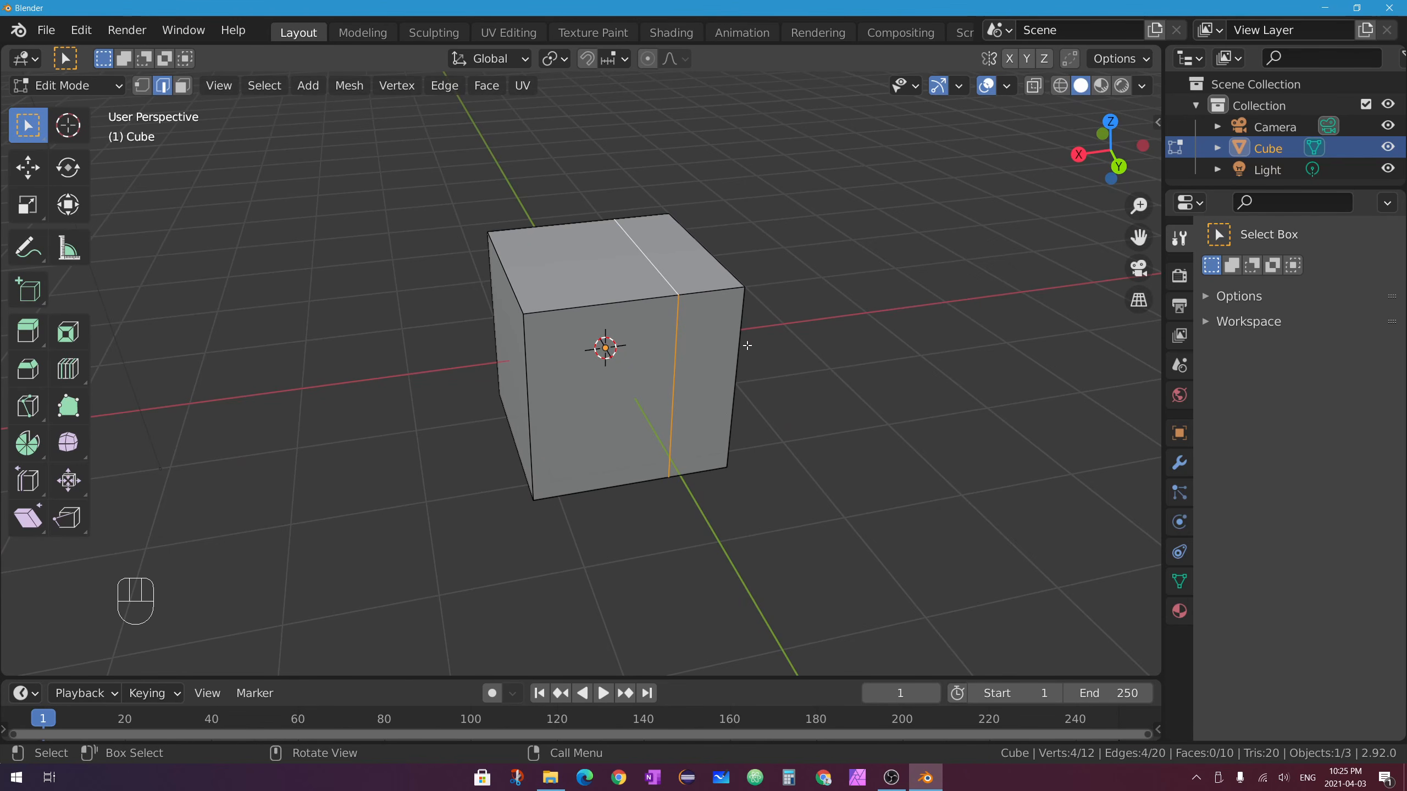
pyautogui.click(69, 369)
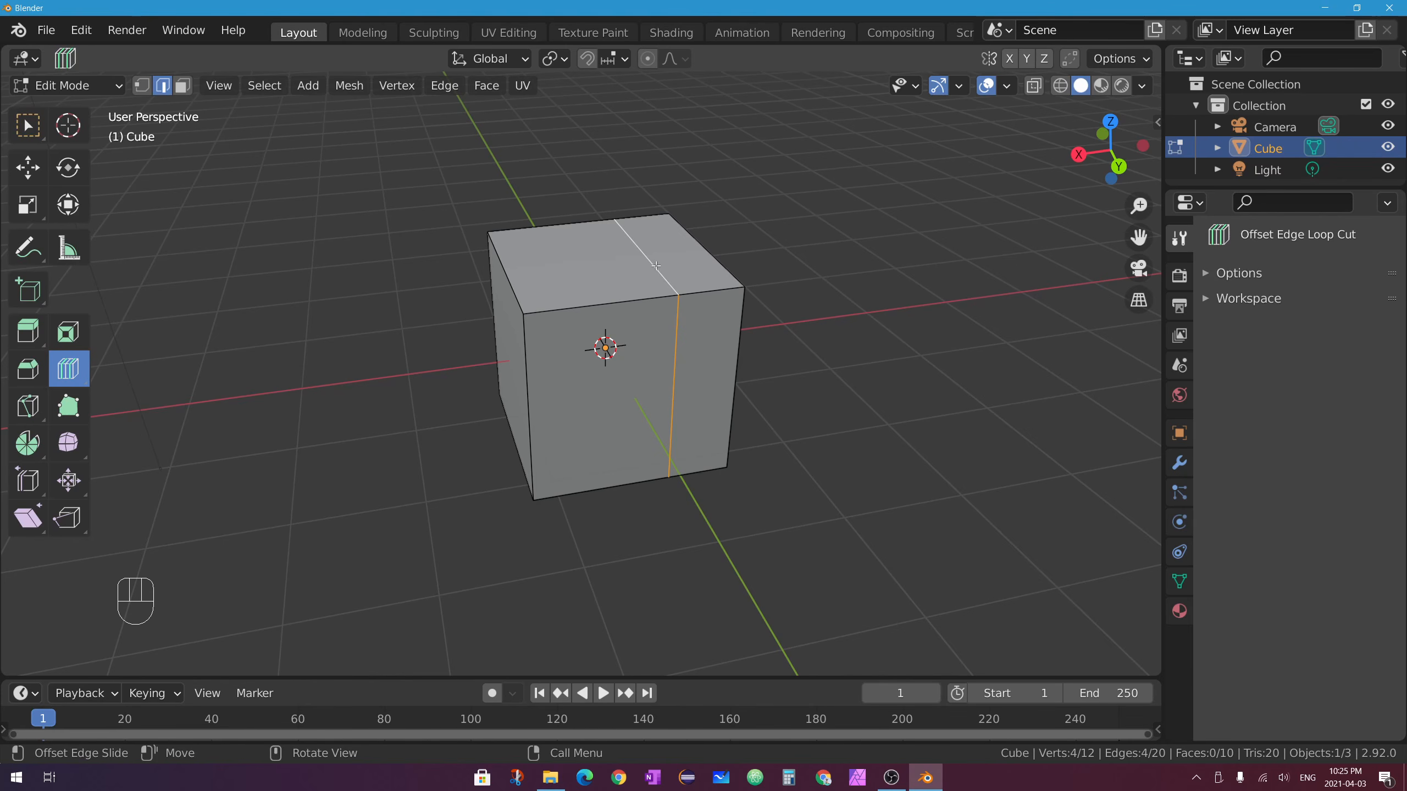
pyautogui.moveTo(655, 266)
pyautogui.mouseDown()
pyautogui.moveTo(631, 280)
pyautogui.moveTo(788, 264)
pyautogui.moveTo(655, 284)
pyautogui.mouseUp()
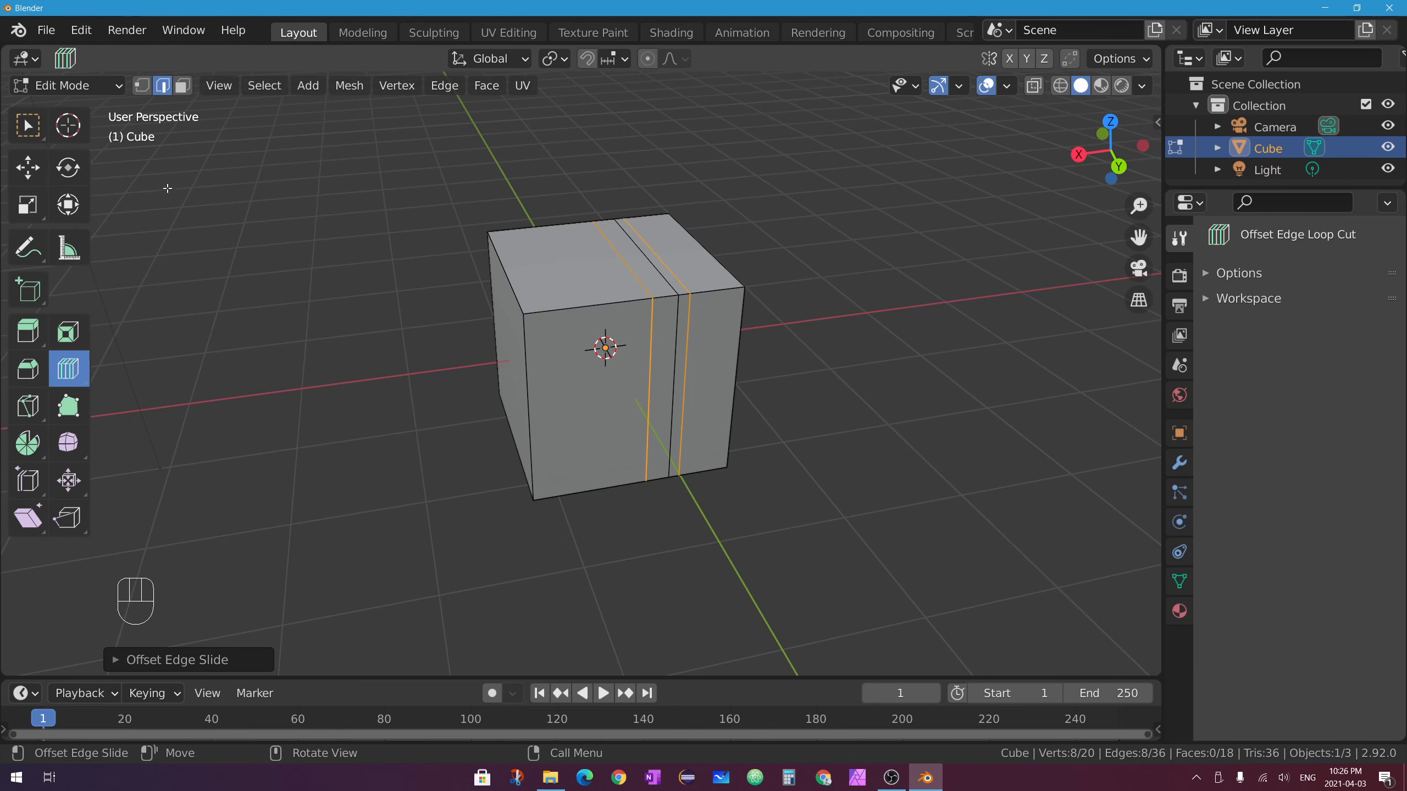
# Select and inspect the offset edge loops and top-front edges on the cube.
pyautogui.click(28, 132)
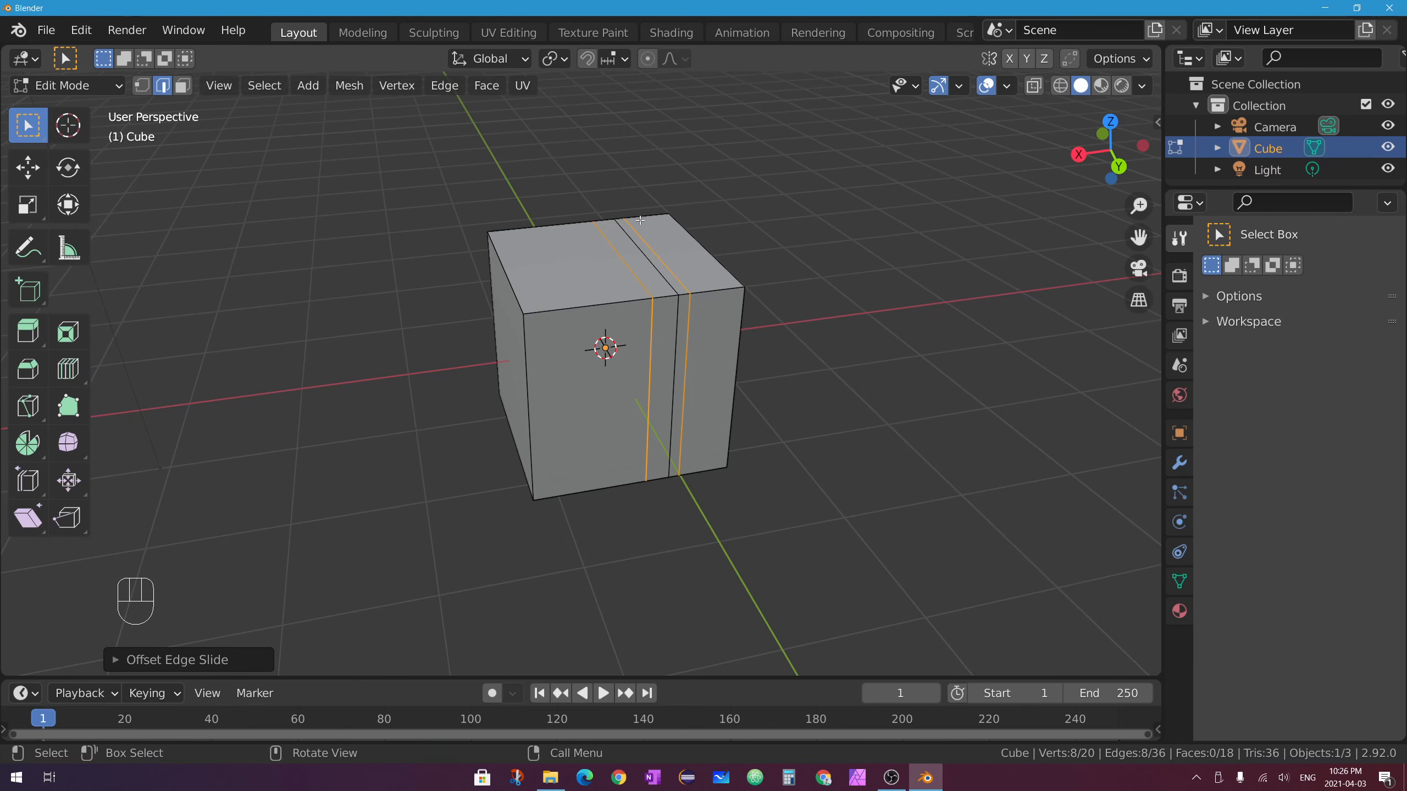
pyautogui.keyDown('alt'); pyautogui.click(668, 265); pyautogui.keyUp('alt')
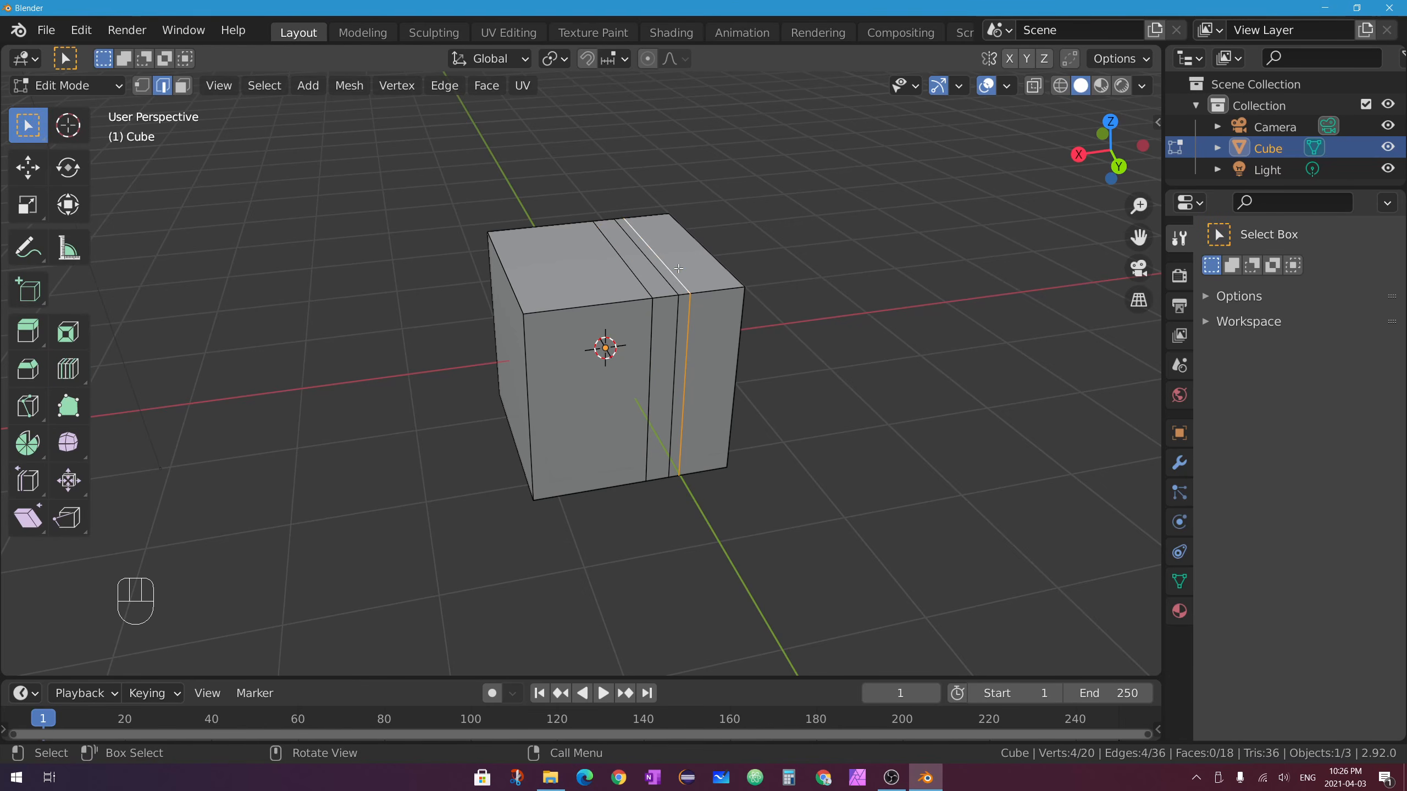
pyautogui.keyDown('alt'); pyautogui.click(641, 284); pyautogui.keyUp('alt')
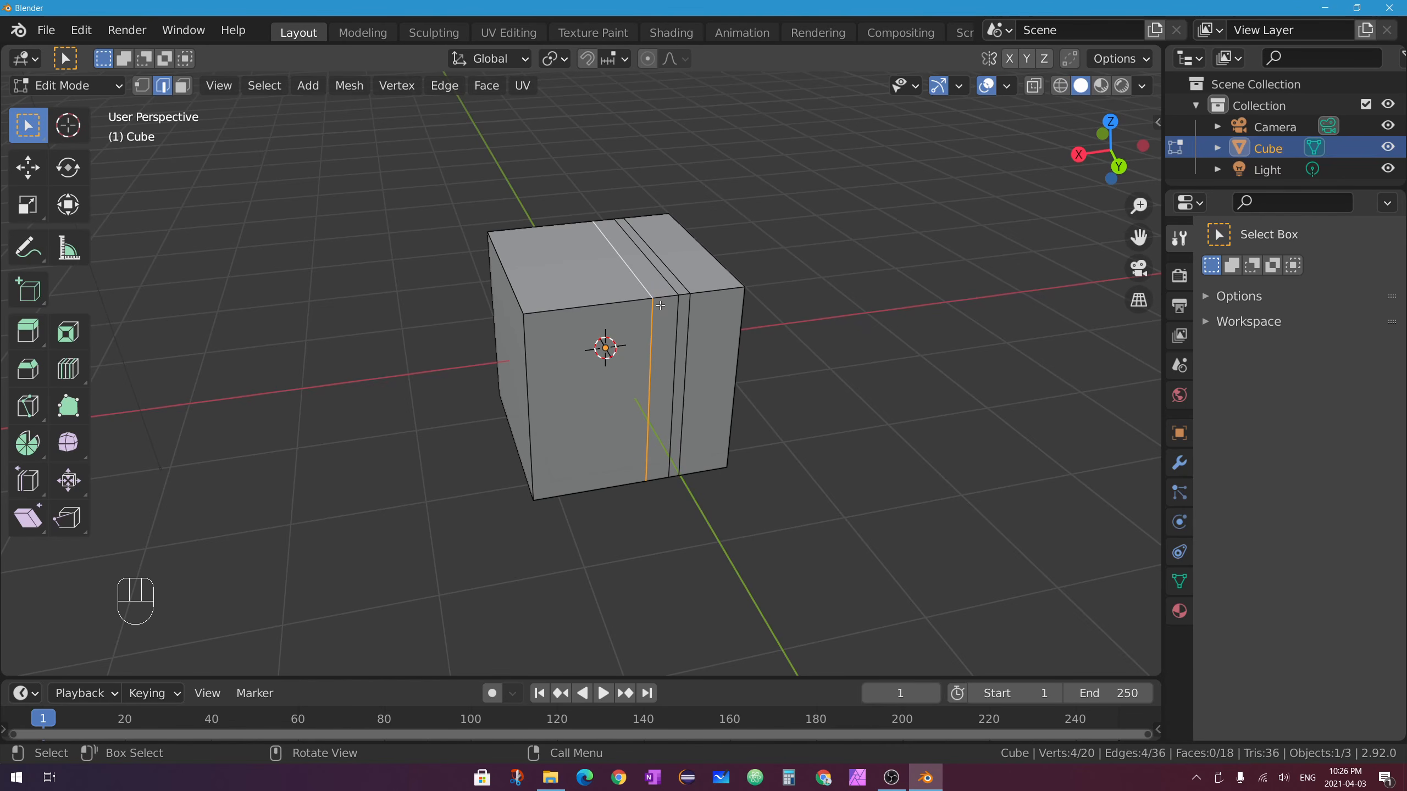
pyautogui.keyDown('alt'); pyautogui.click(687, 296); pyautogui.keyUp('alt')
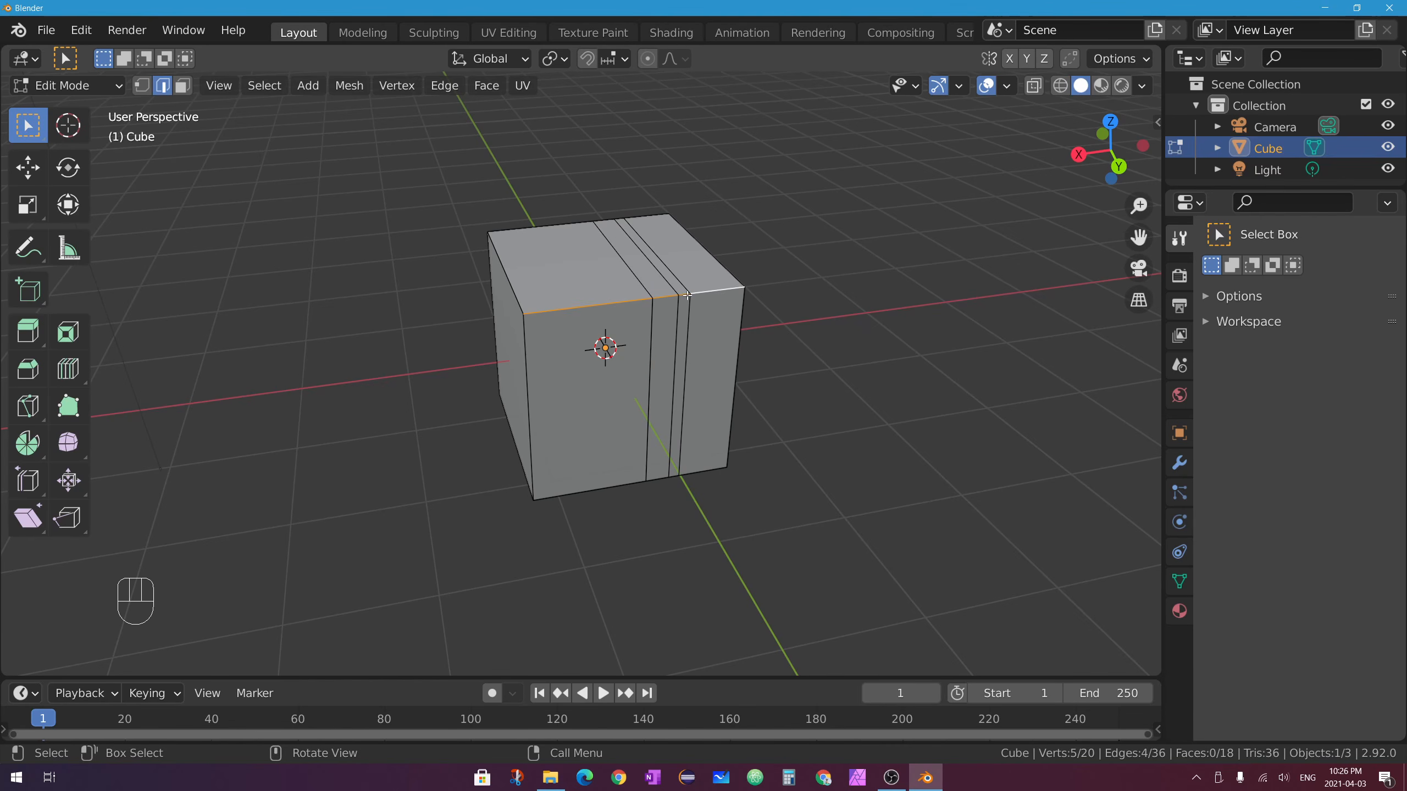
pyautogui.click(686, 294)
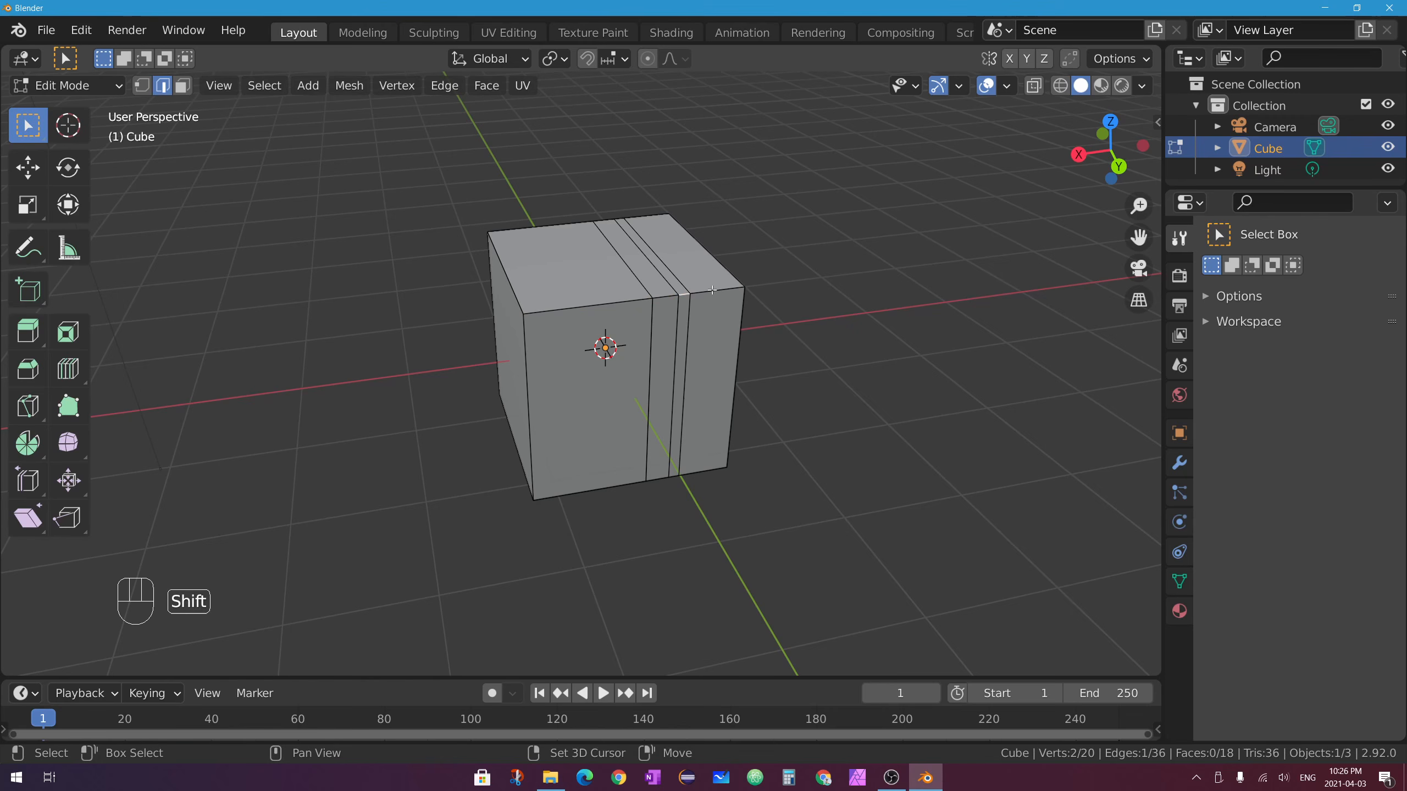
pyautogui.keyDown('shift'); pyautogui.click(714, 290); pyautogui.keyUp('shift')
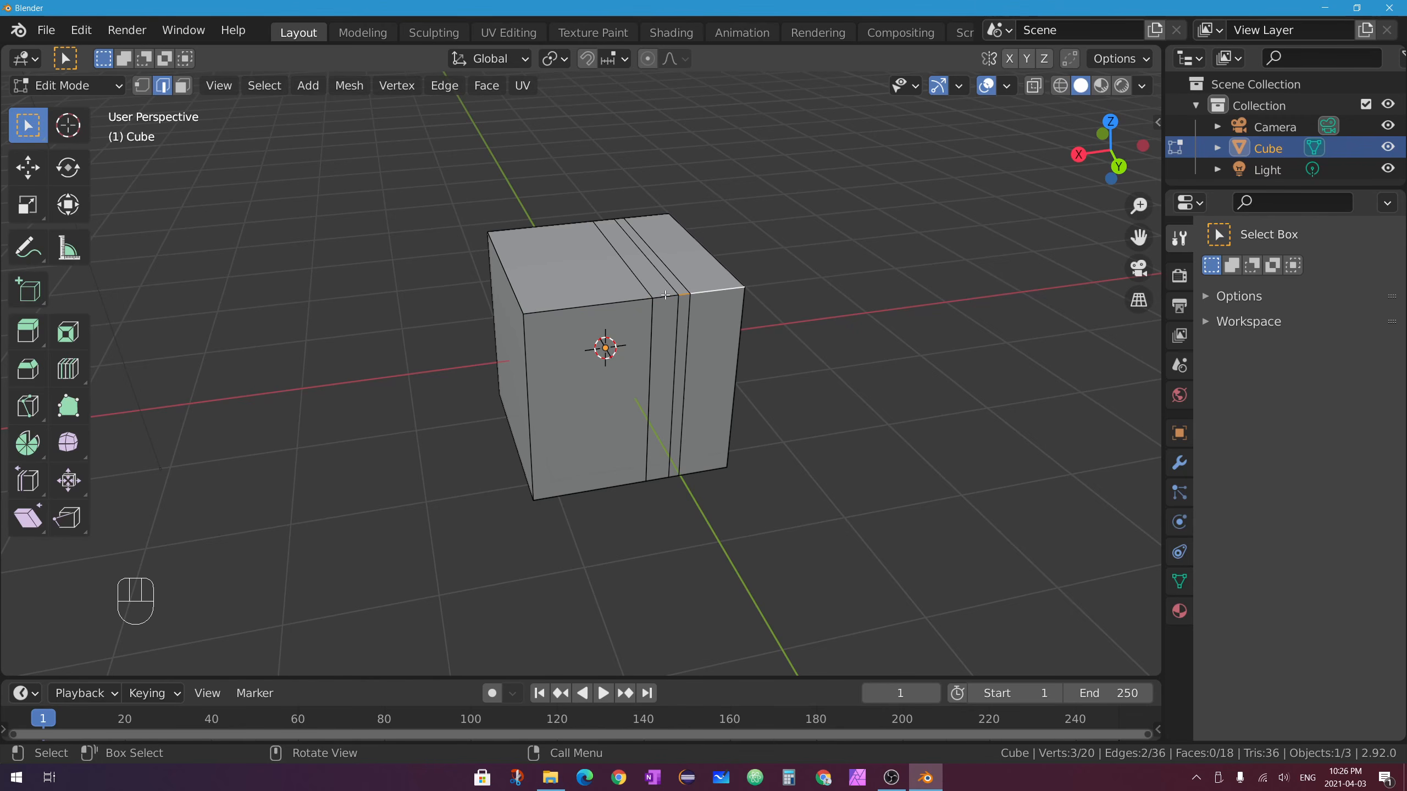
pyautogui.click(665, 294)
pyautogui.keyDown('shift'); pyautogui.click(609, 304); pyautogui.keyUp('shift')
# Undo the earlier cuts and cut two new offset loops beside the middle loop.
pyautogui.hotkey('ctrl', 'z')
pyautogui.hotkey('ctrl', 'z')
pyautogui.hotkey('ctrl', 'z')
pyautogui.hotkey('ctrl', 'z')
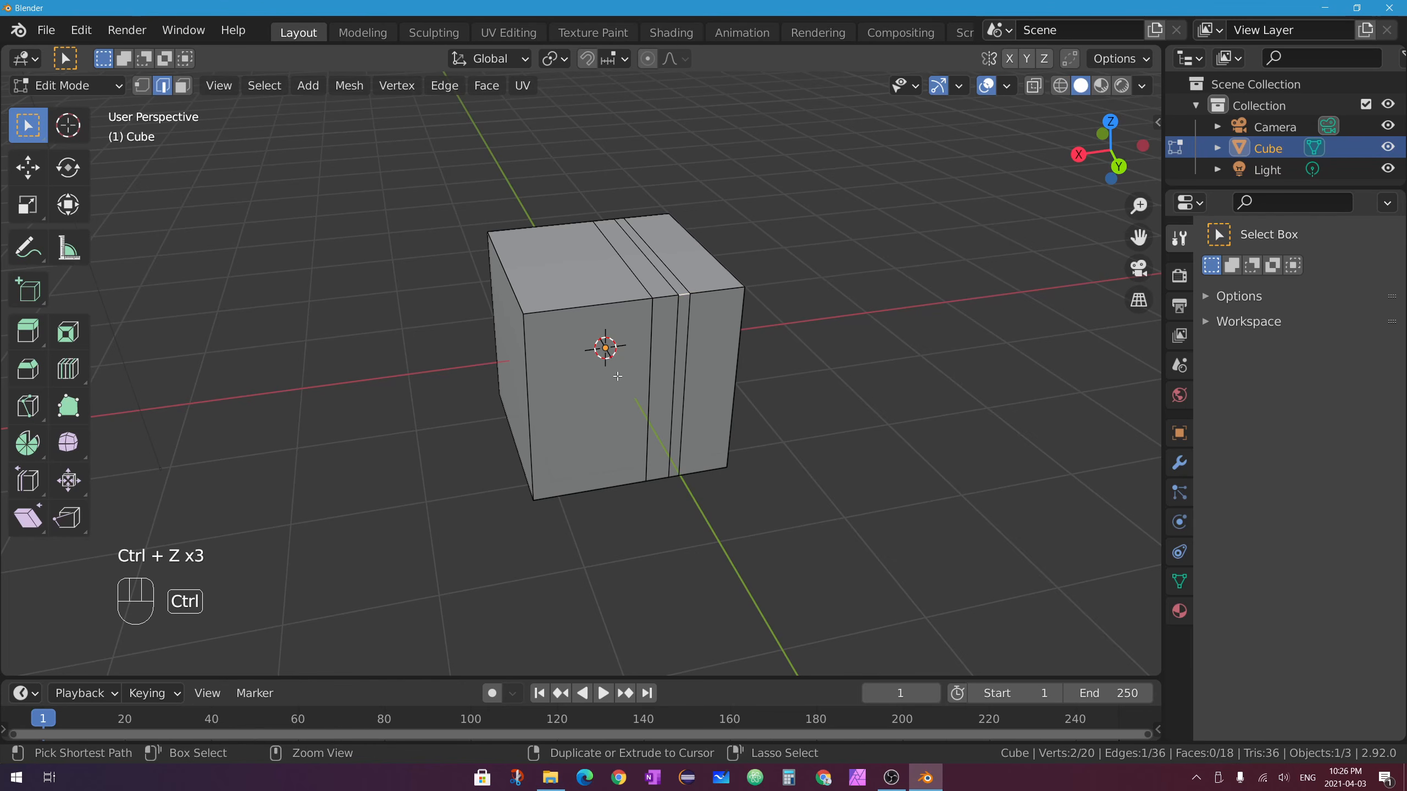
pyautogui.hotkey('ctrl', 'z')
pyautogui.hotkey('ctrl', 'z')
pyautogui.hotkey('ctrl', 'z')
pyautogui.hotkey('ctrl', 'z')
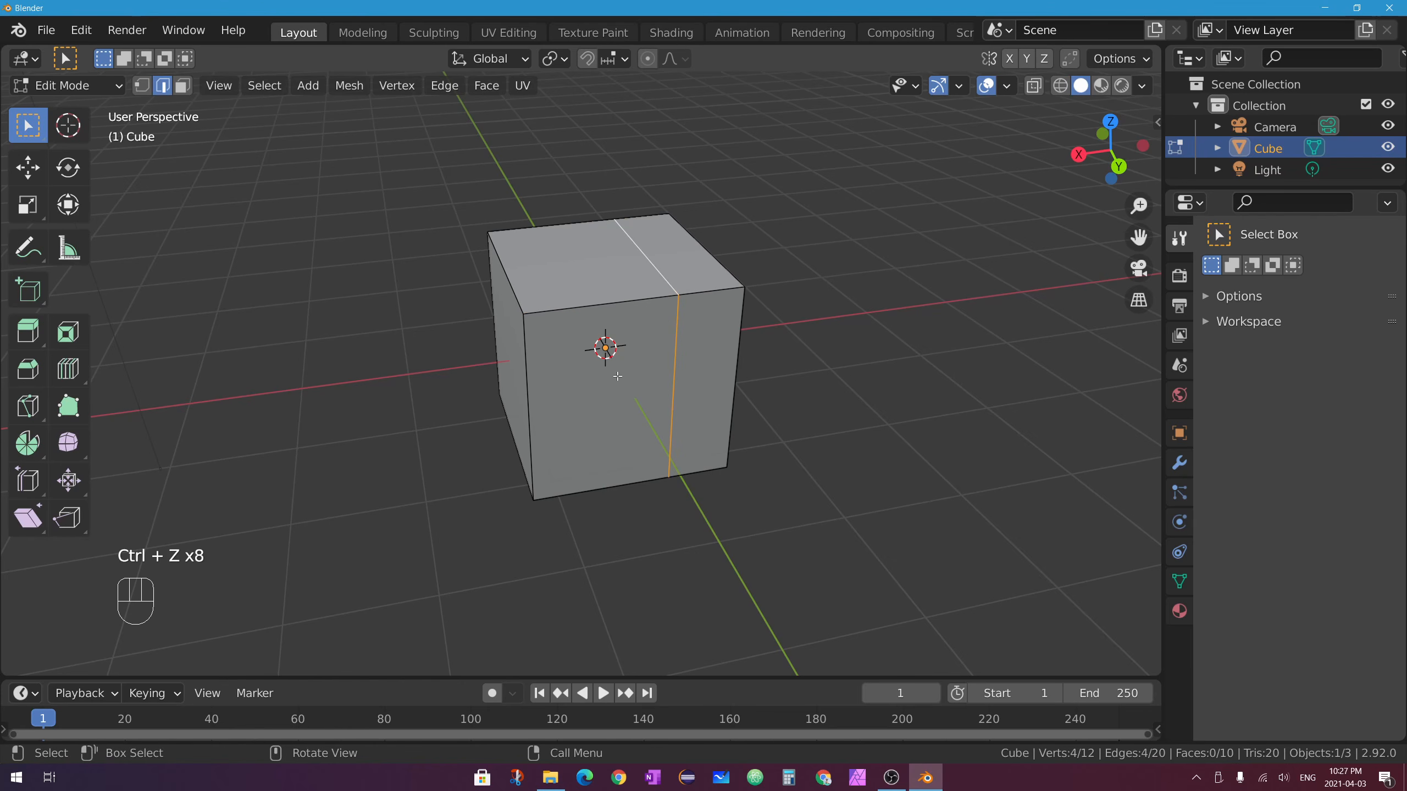
pyautogui.click(68, 369)
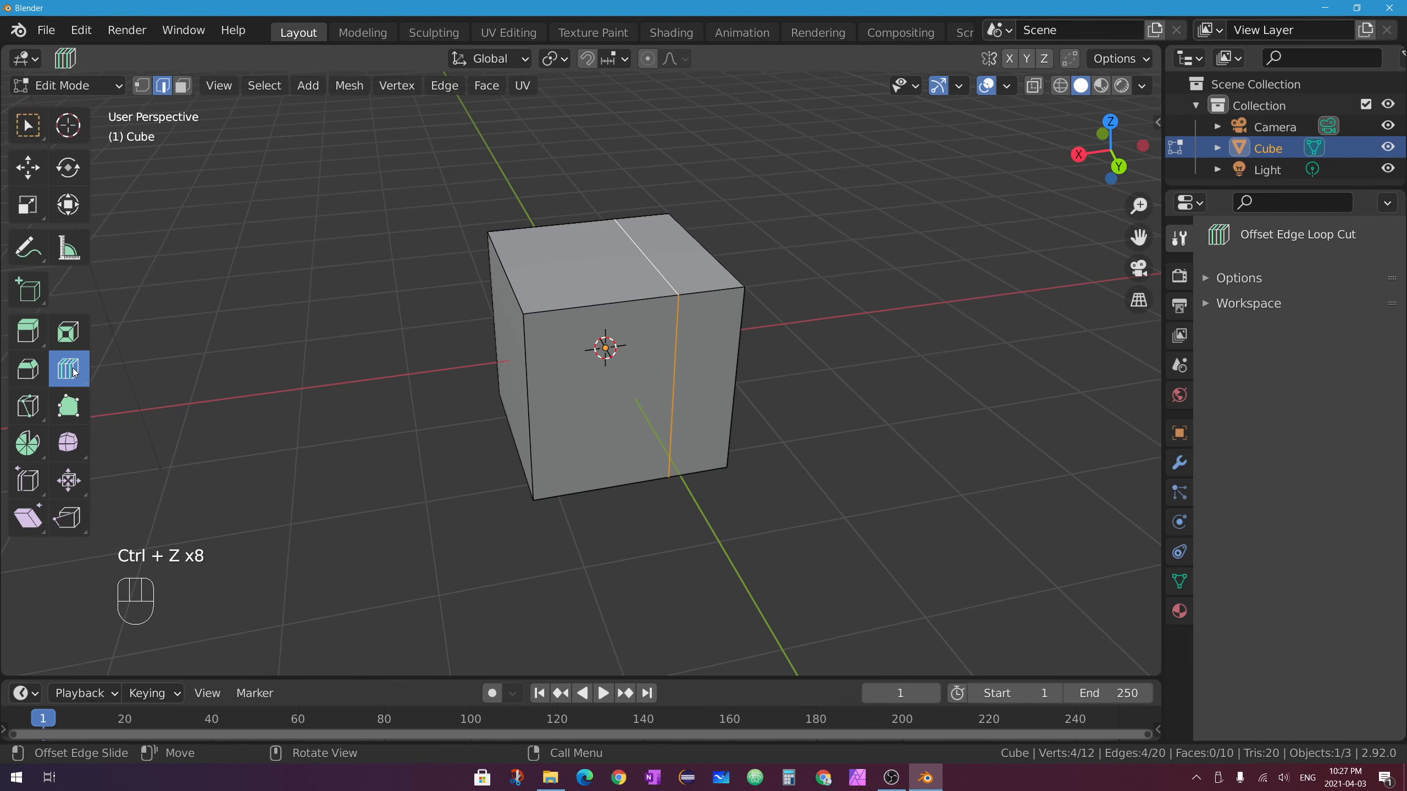
pyautogui.moveTo(659, 272); pyautogui.dragTo(654, 282)
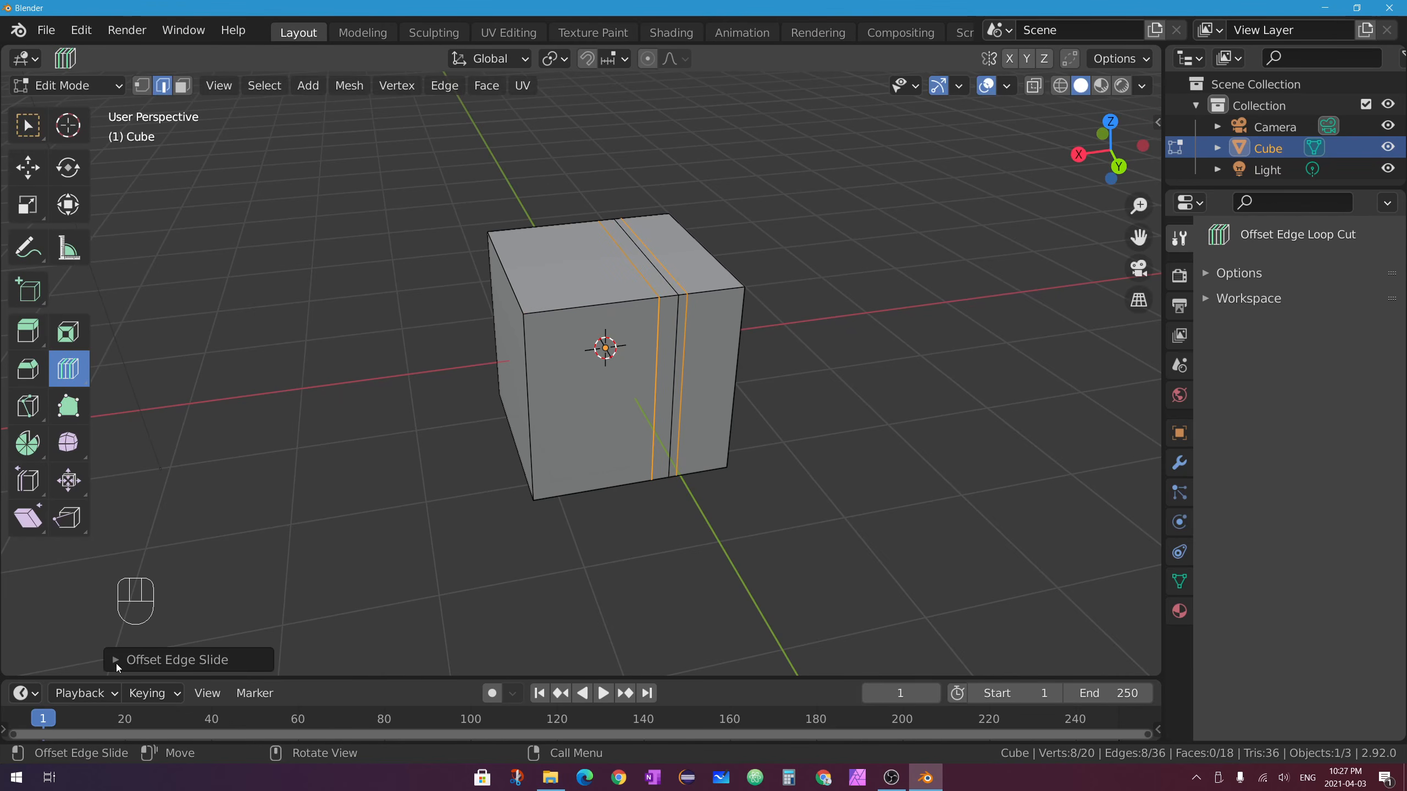
# In the Offset Edge Slide panel, enable Even and lower the Factor to pull the loops inward.
pyautogui.click(117, 663)
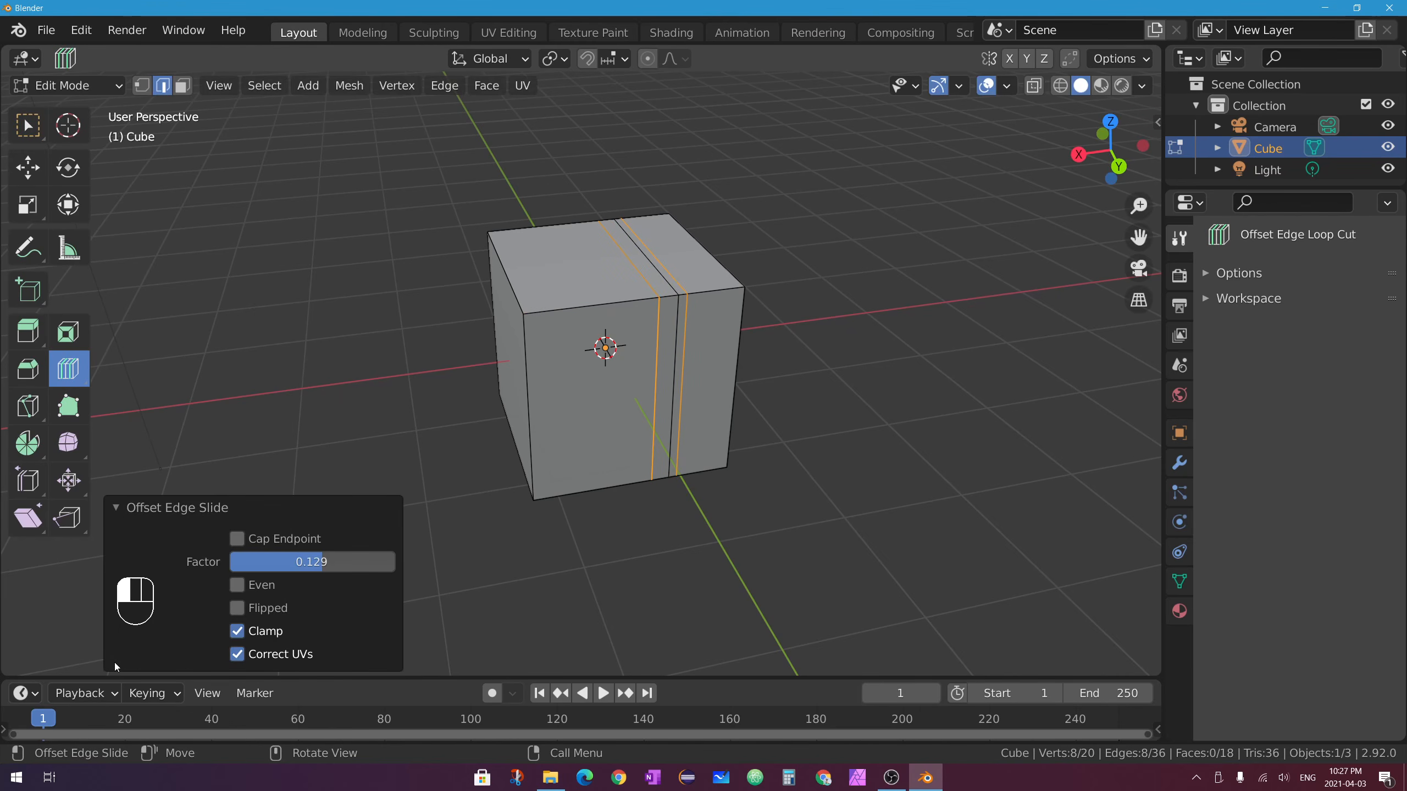
pyautogui.click(237, 585)
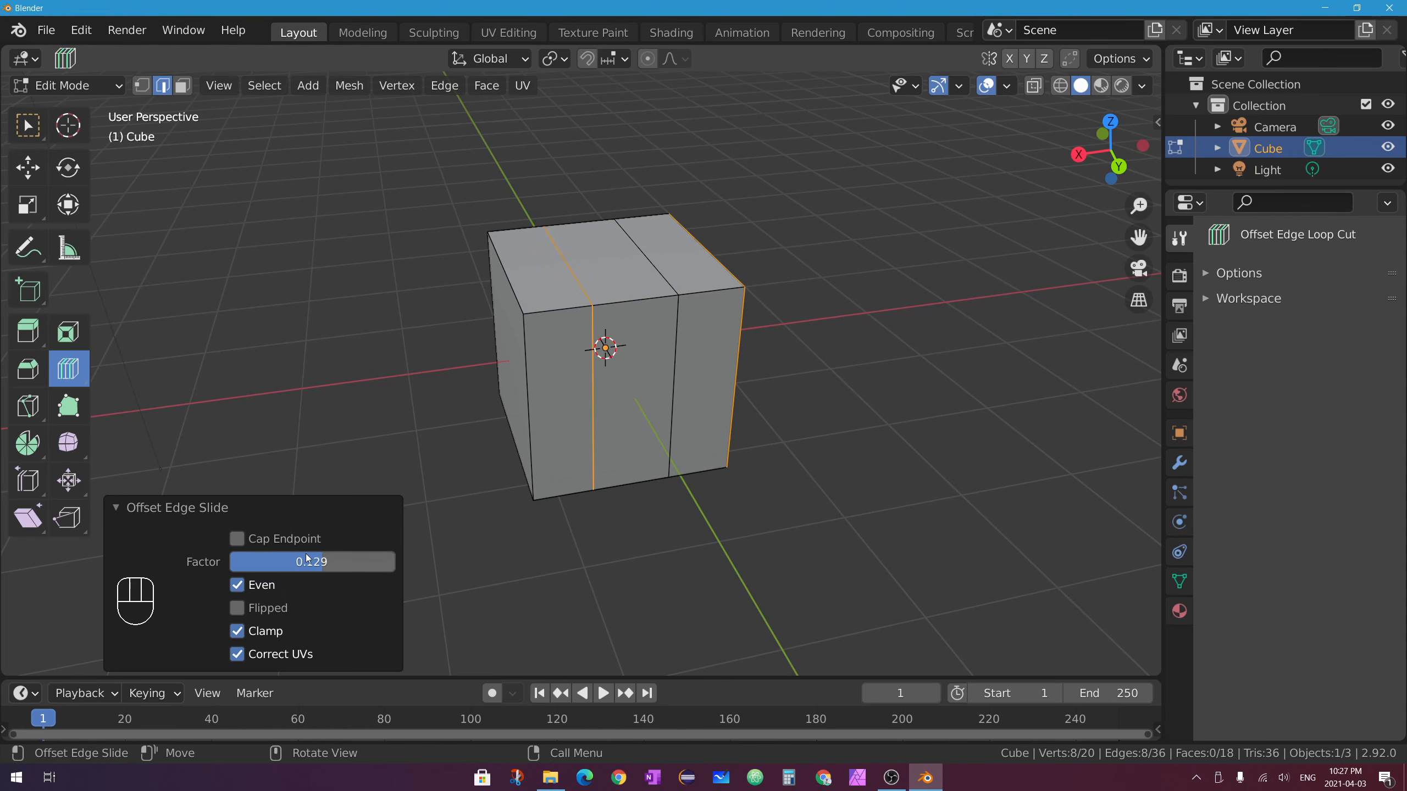
pyautogui.moveTo(310, 562); pyautogui.dragTo(240, 563)
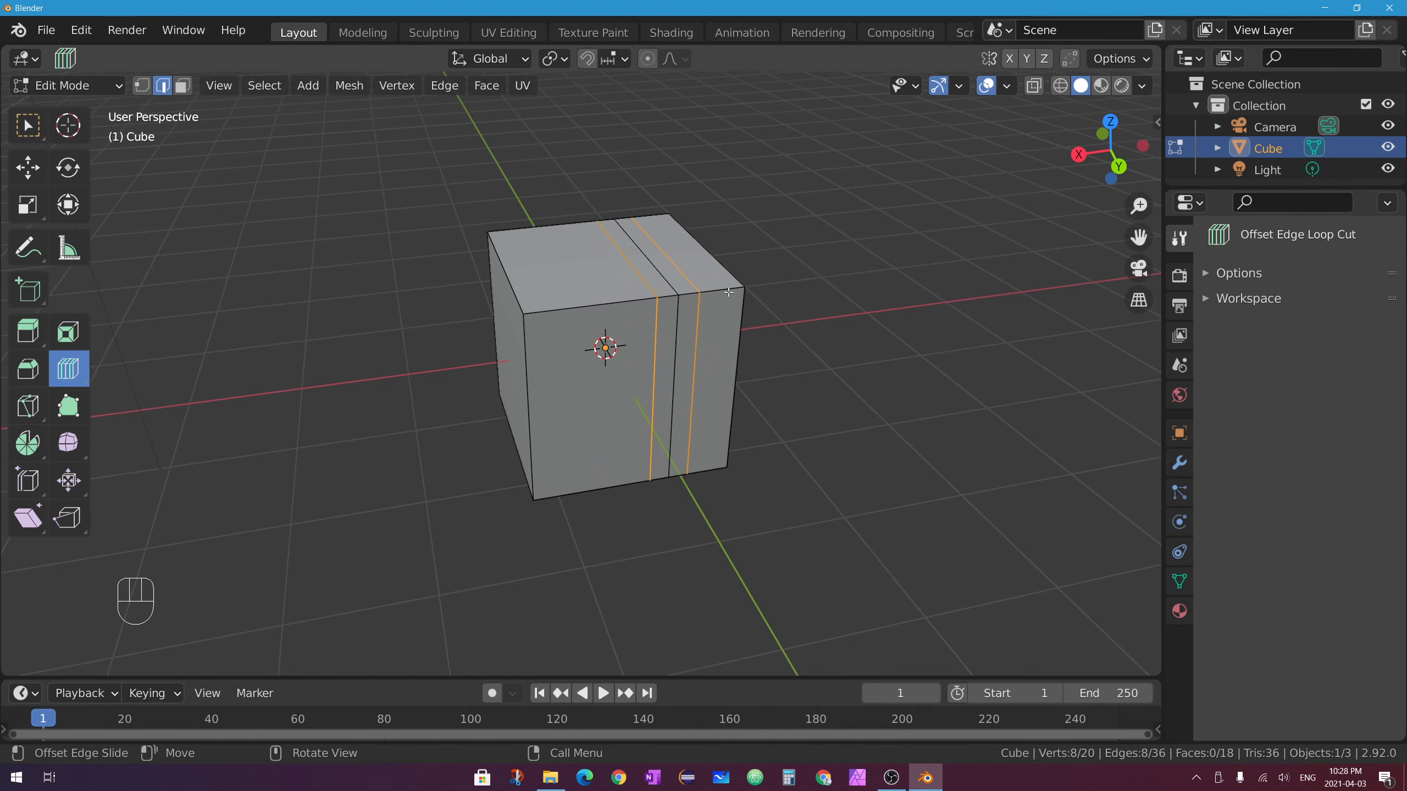
# Undo, then recut the offset loops with Shift+Ctrl+R, placing them close to the middle loop.
pyautogui.hotkey('ctrl', 'z')
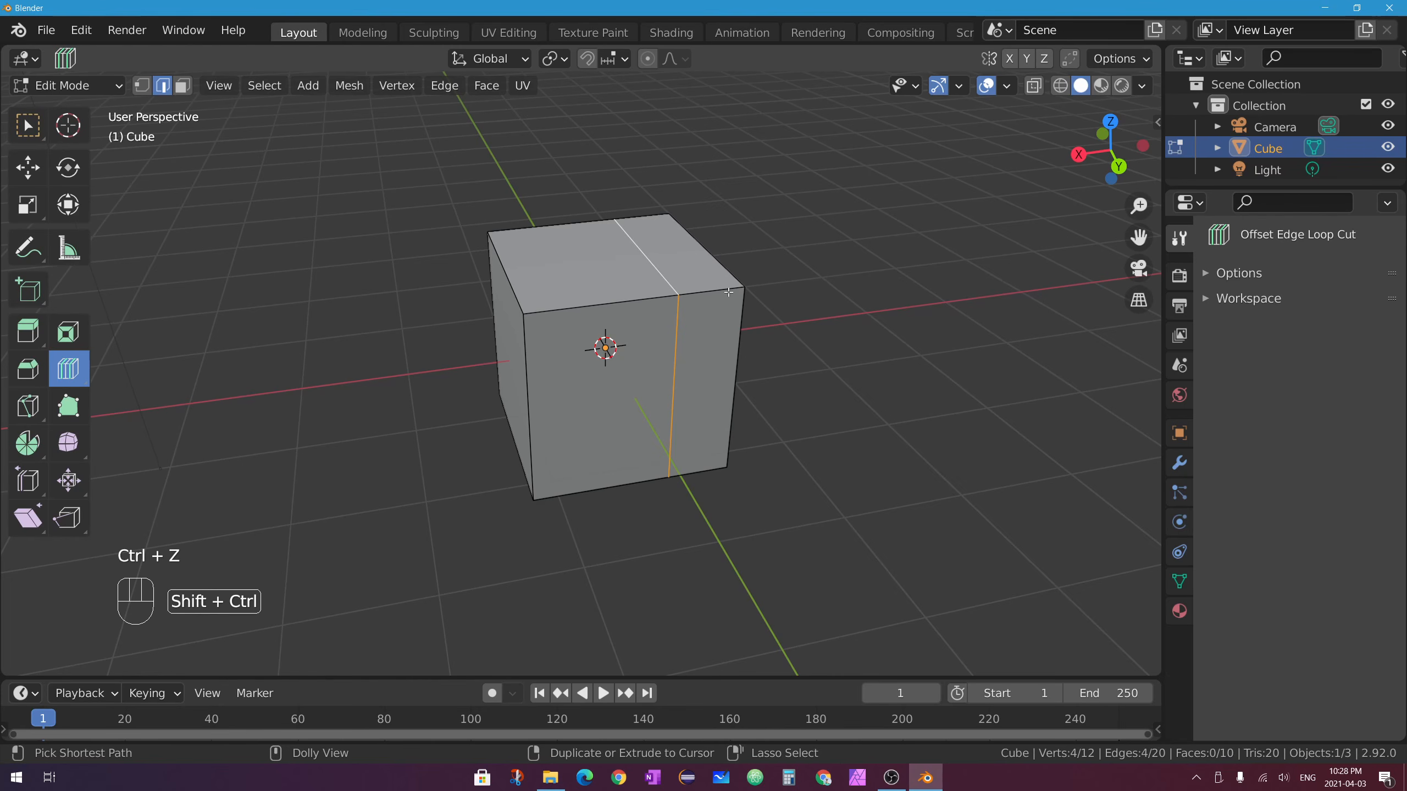
pyautogui.hotkey('ctrl', 'shift', 'r')
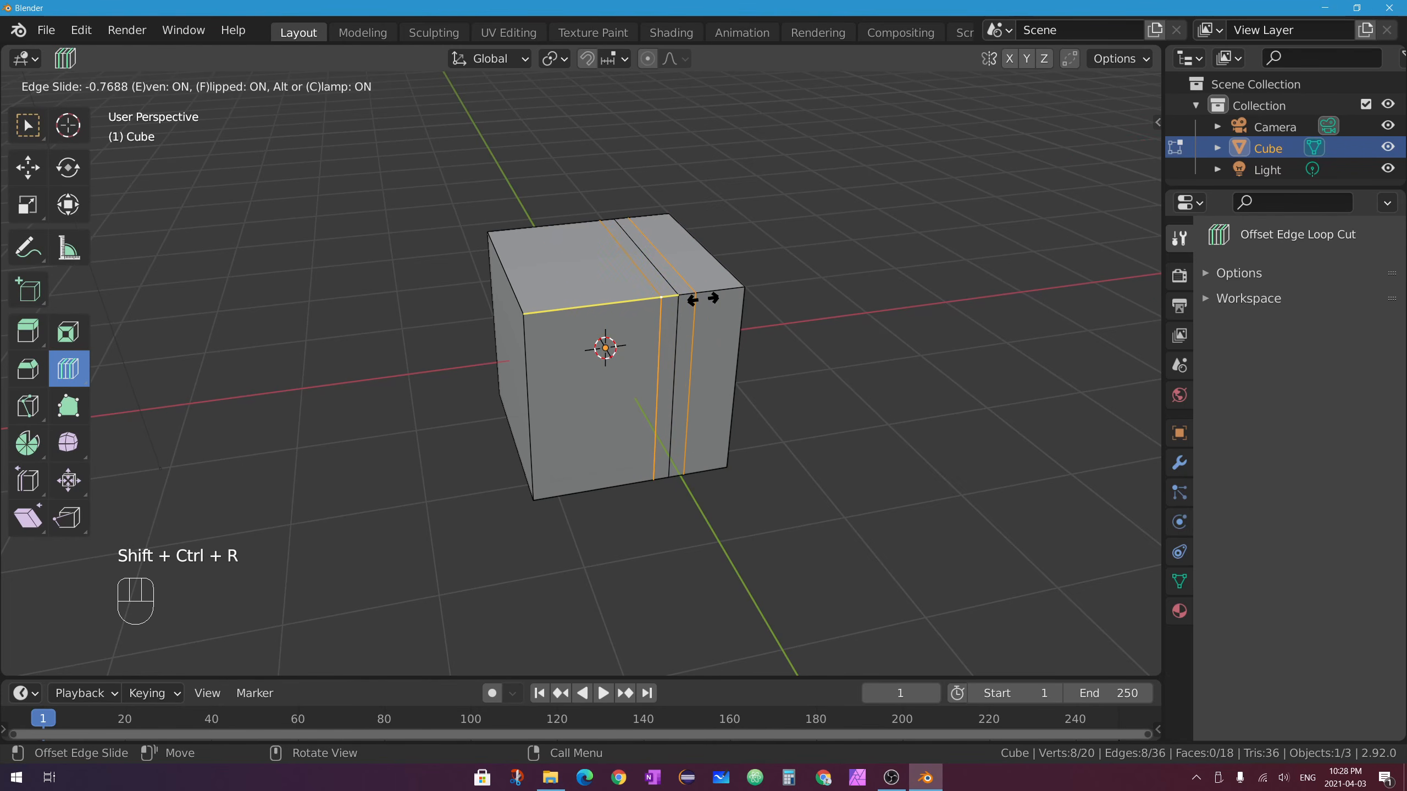
pyautogui.click(670, 375)
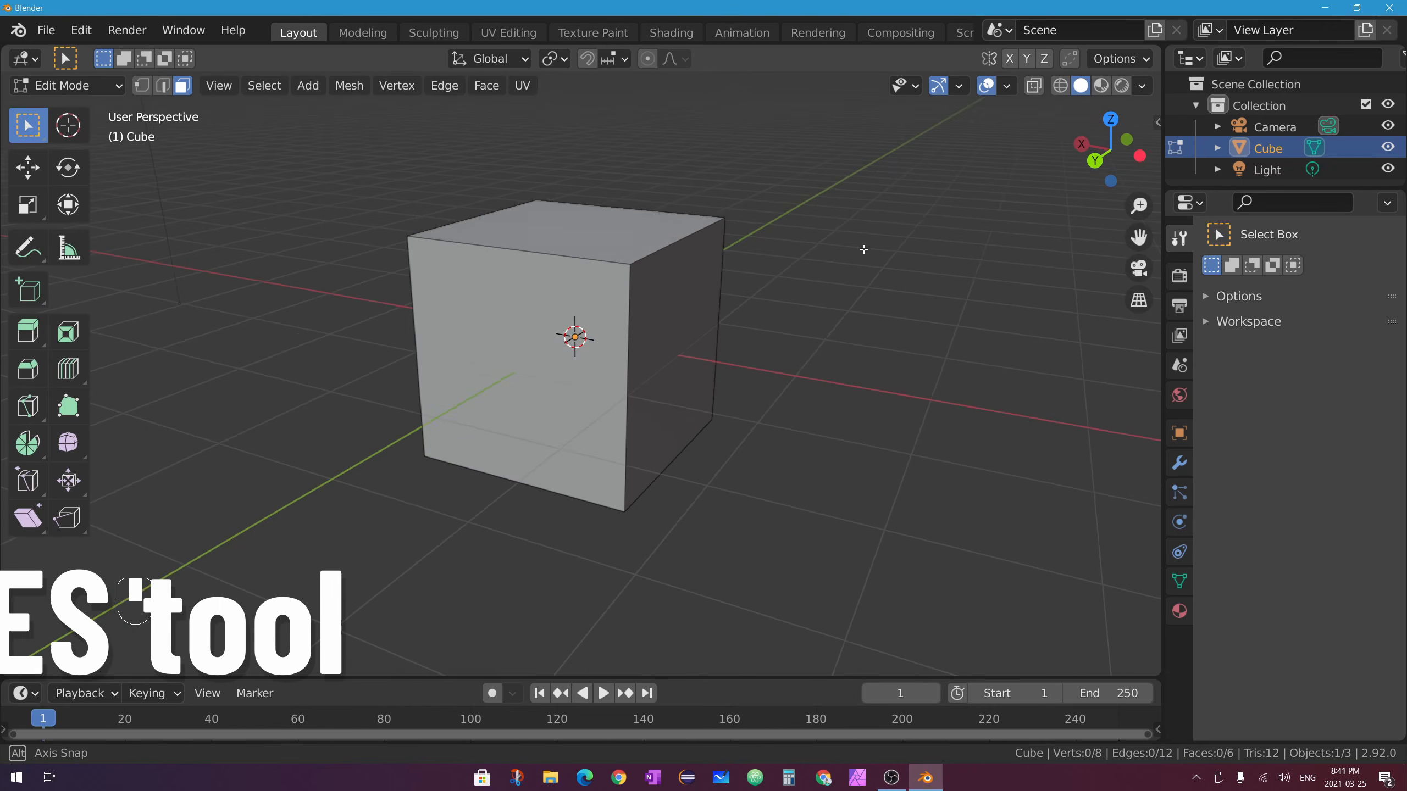
# Orbit and pan to a high view of the cube, then pick the plain Loop Cut tool.
pyautogui.moveTo(860, 238); pyautogui.dragTo(853, 261, button='middle')
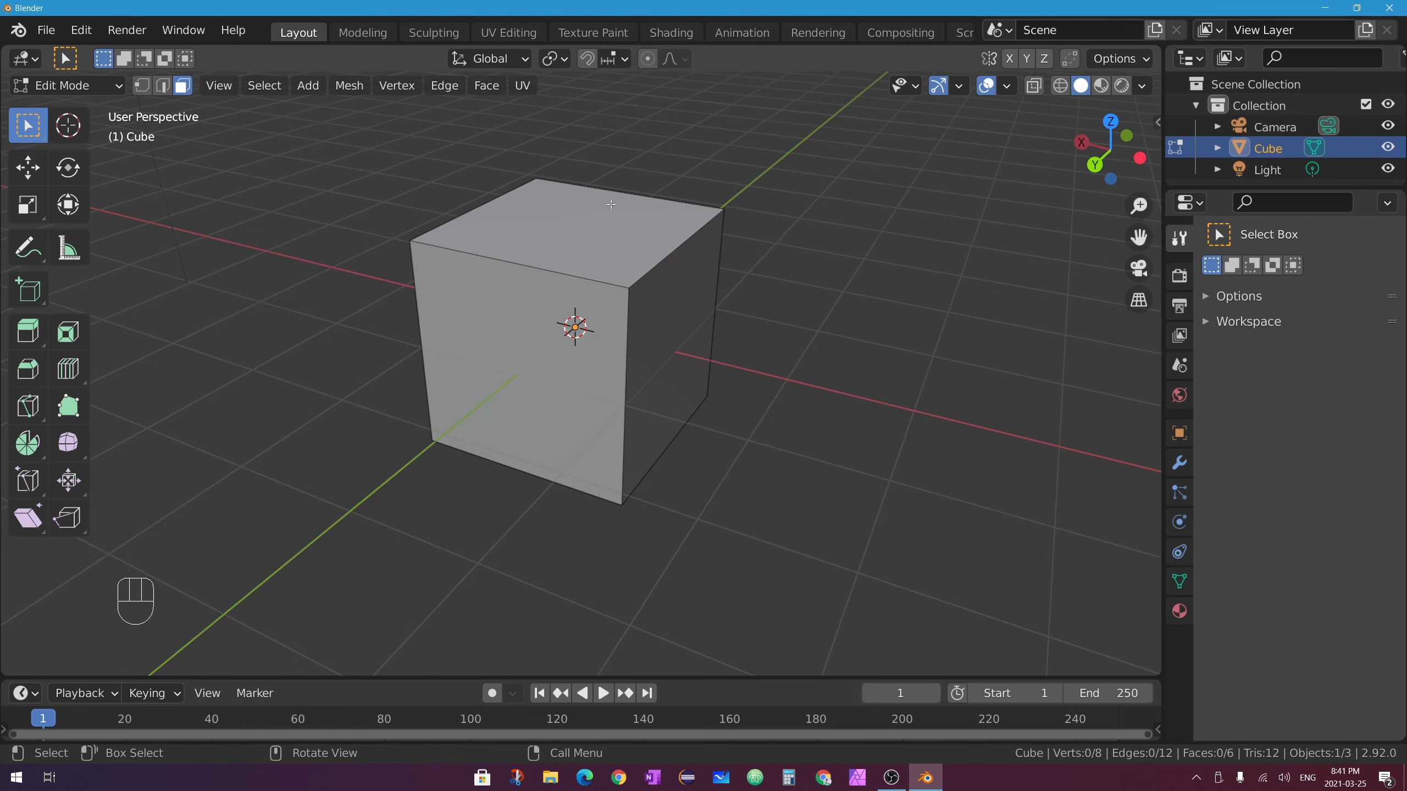
pyautogui.moveTo(610, 250); pyautogui.dragTo(580, 168, button='middle')
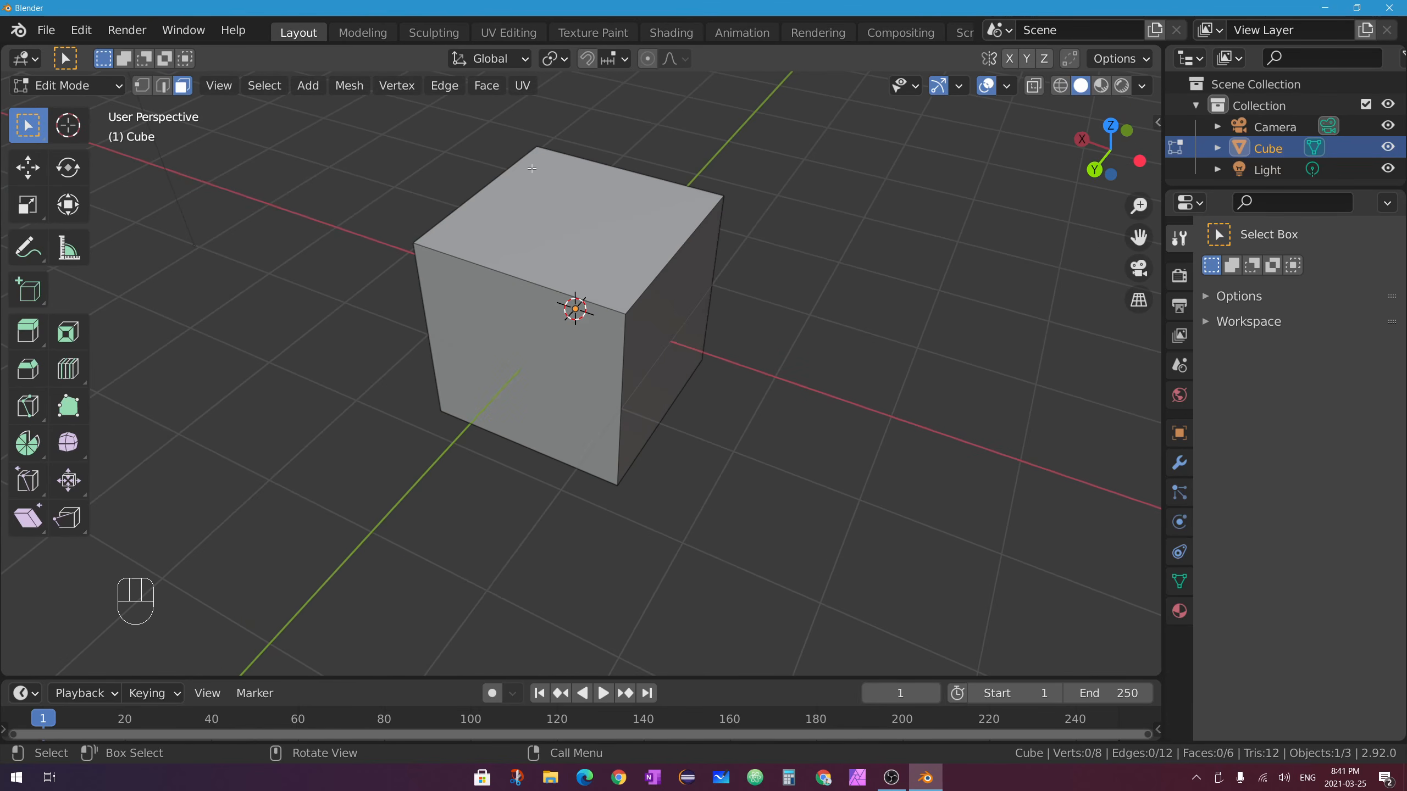
pyautogui.keyDown('shift'); pyautogui.moveTo(597, 300); pyautogui.dragTo(639, 347, button='middle'); pyautogui.keyUp('shift')
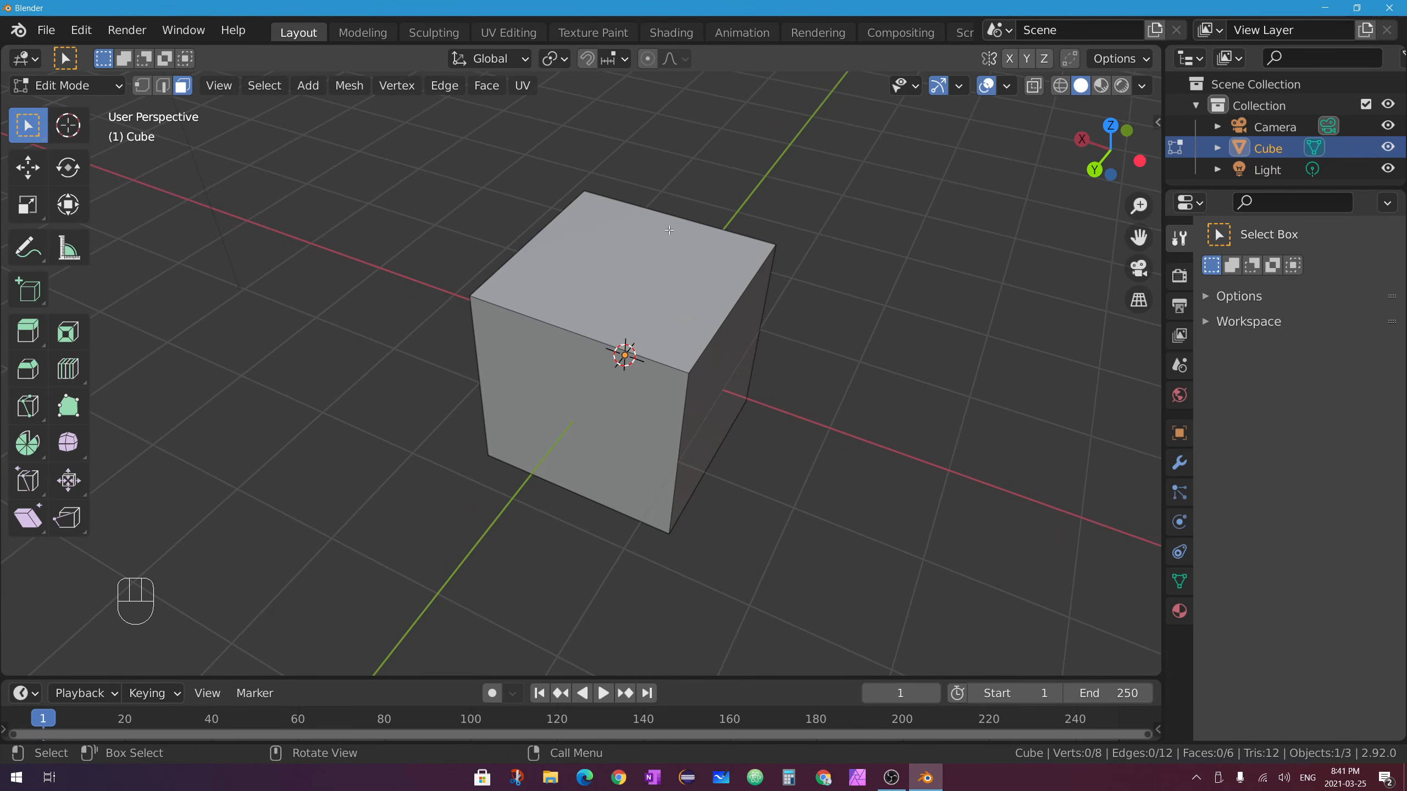
pyautogui.moveTo(68, 369); pyautogui.dragTo(151, 372)
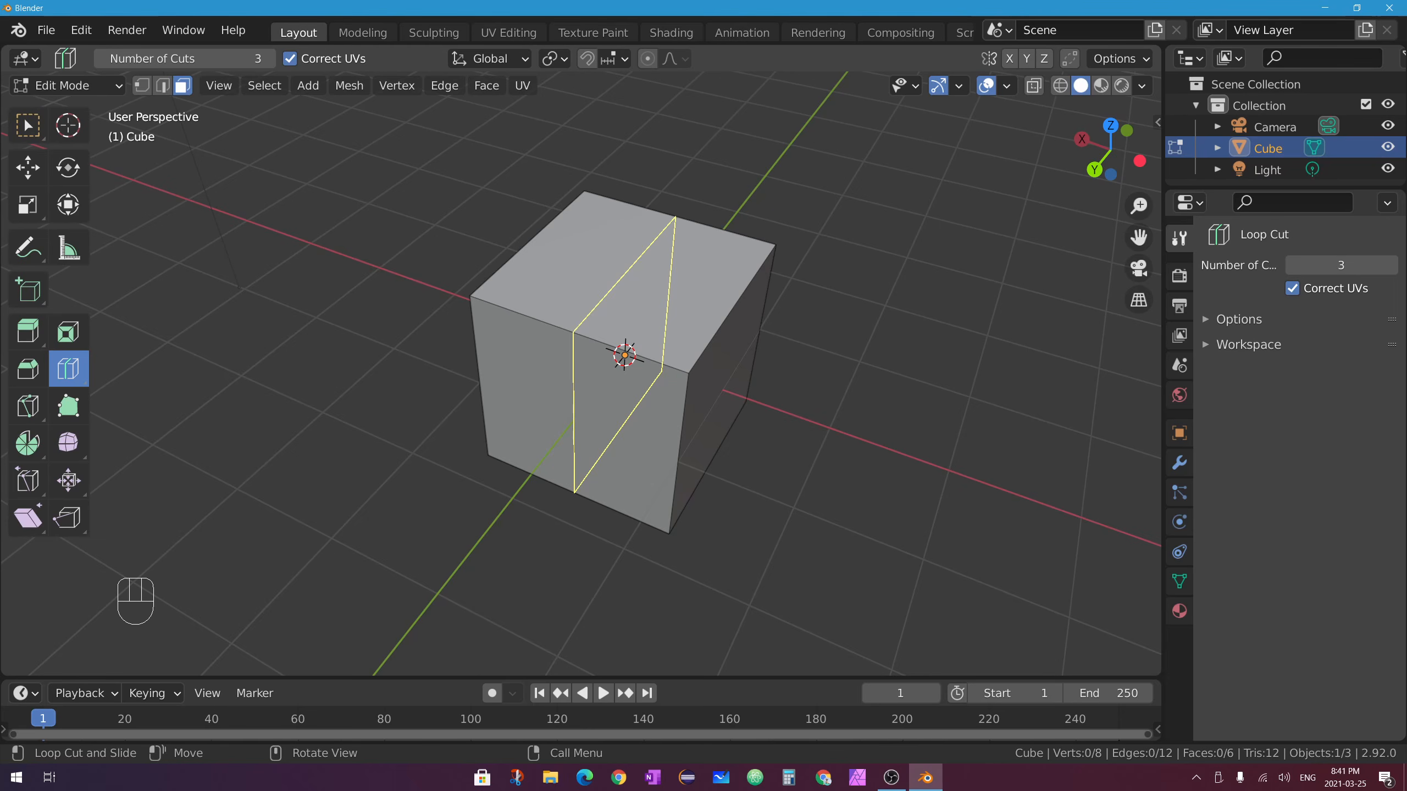
# Loop cut the cube in both directions with 2 cuts each, then switch to Face select mode.
pyautogui.moveTo(620, 352); pyautogui.dragTo(621, 354)
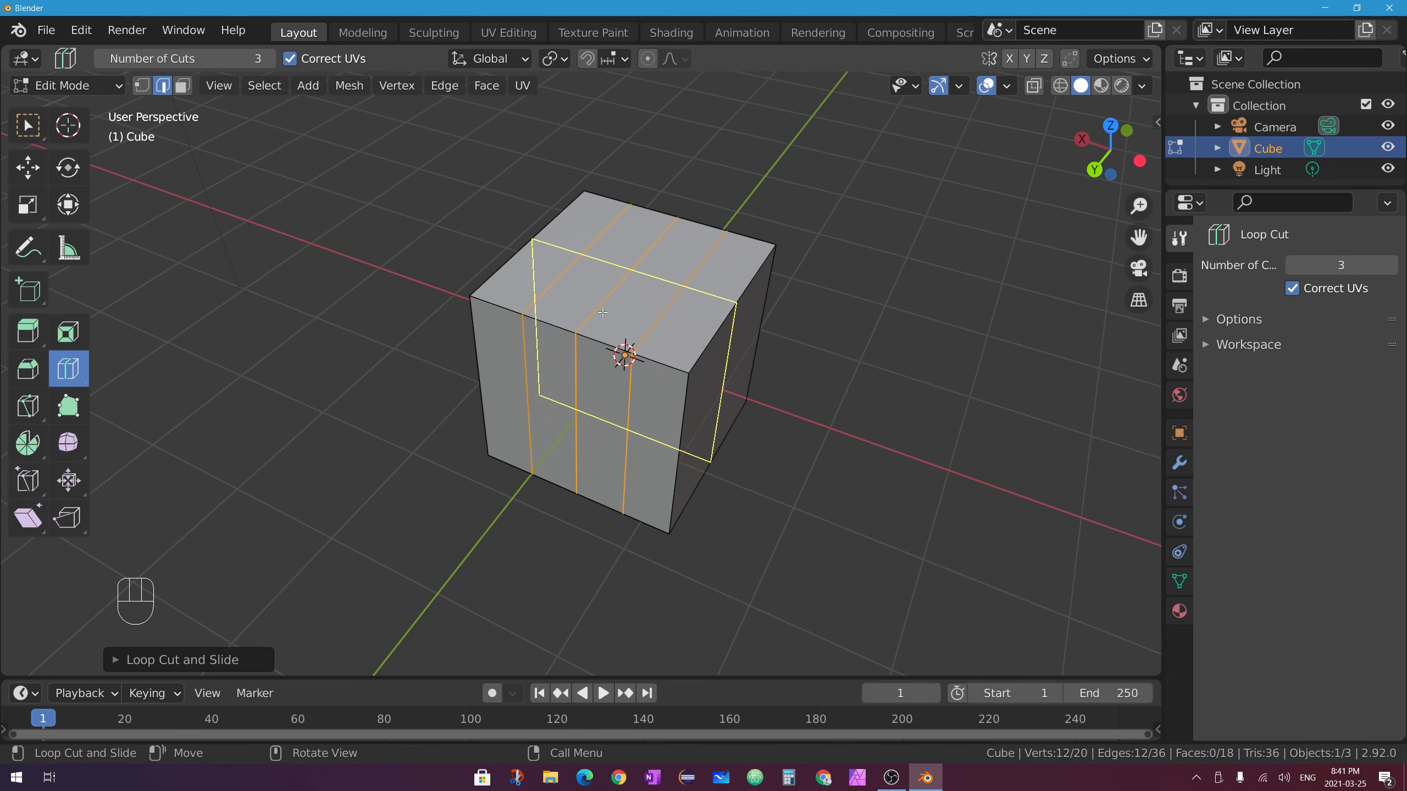
pyautogui.click(114, 660)
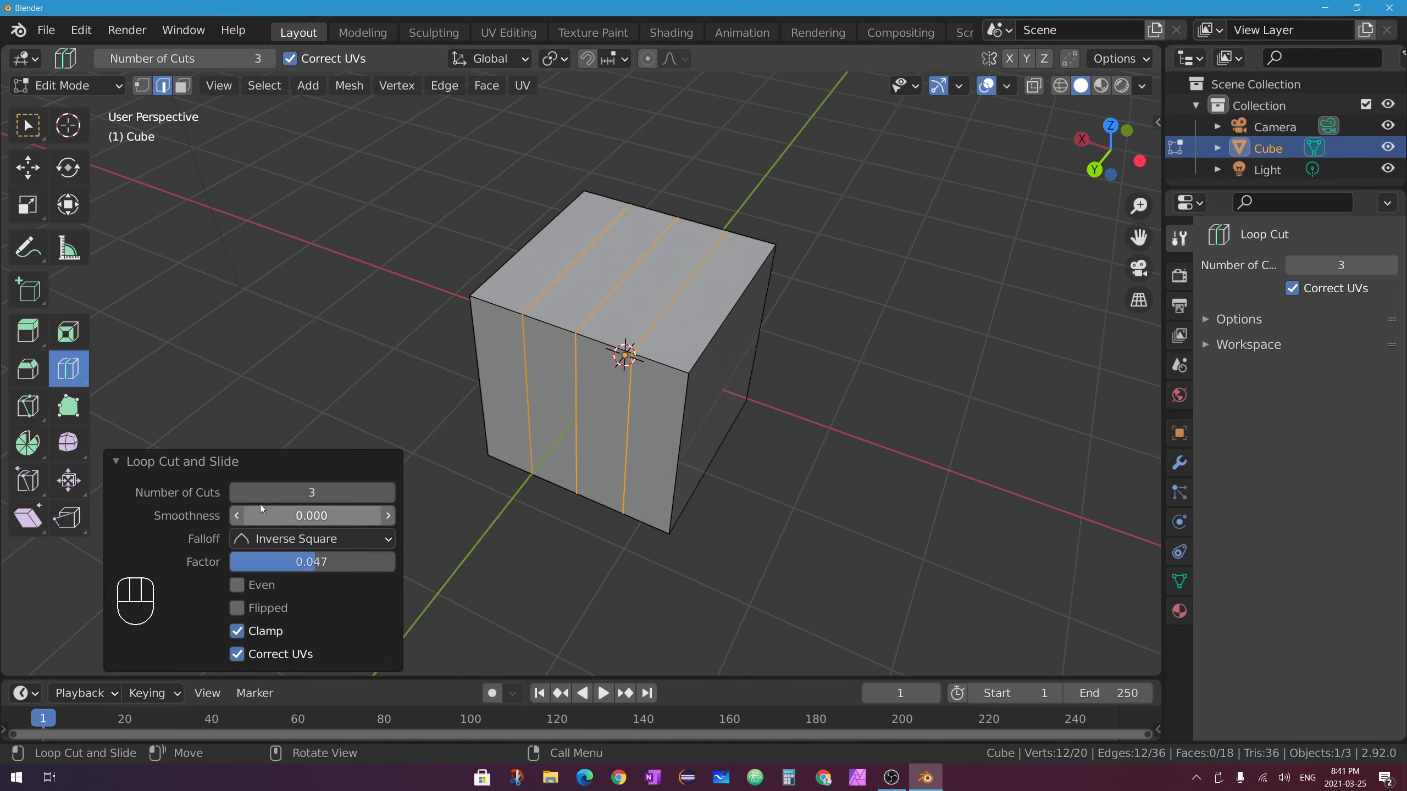
pyautogui.click(238, 492)
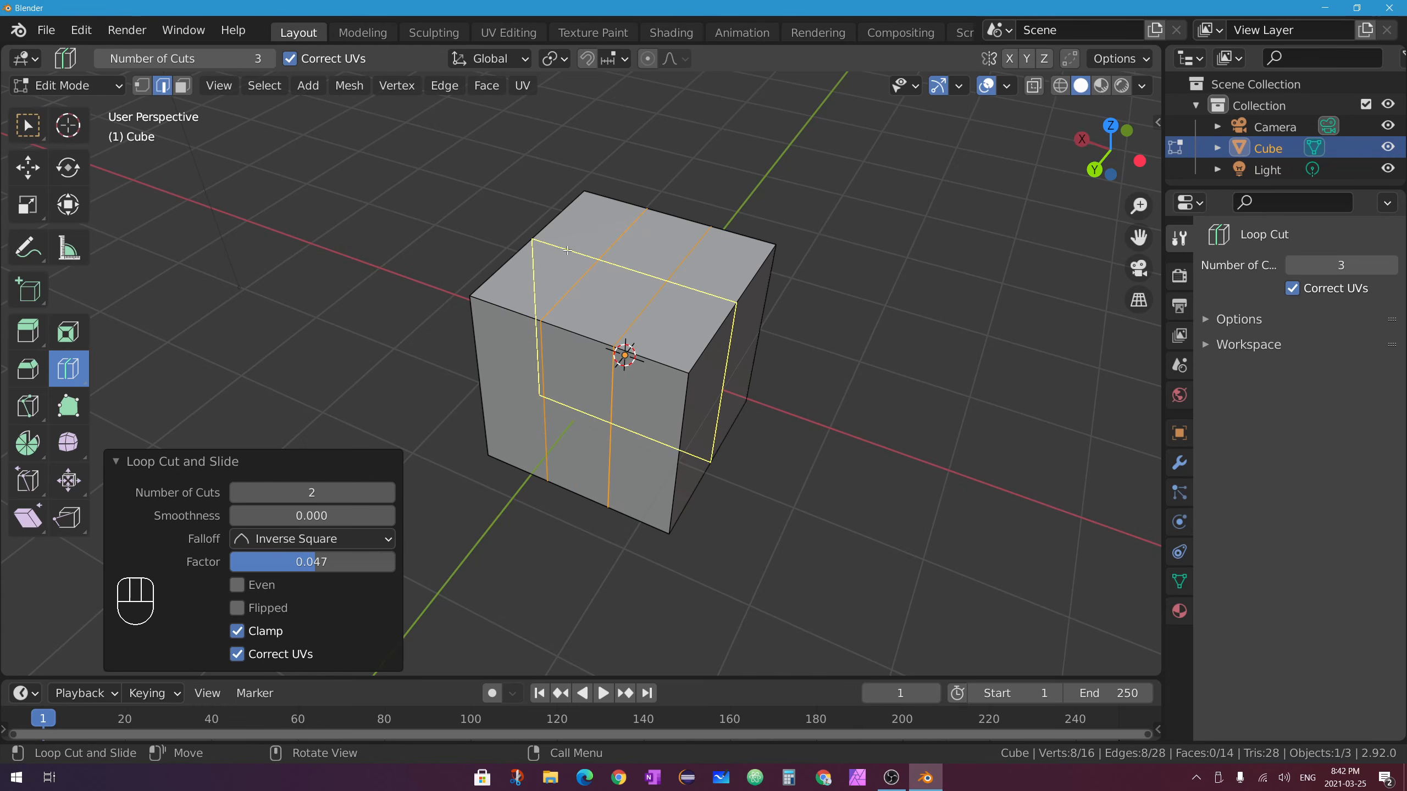
pyautogui.moveTo(567, 250); pyautogui.dragTo(546, 271)
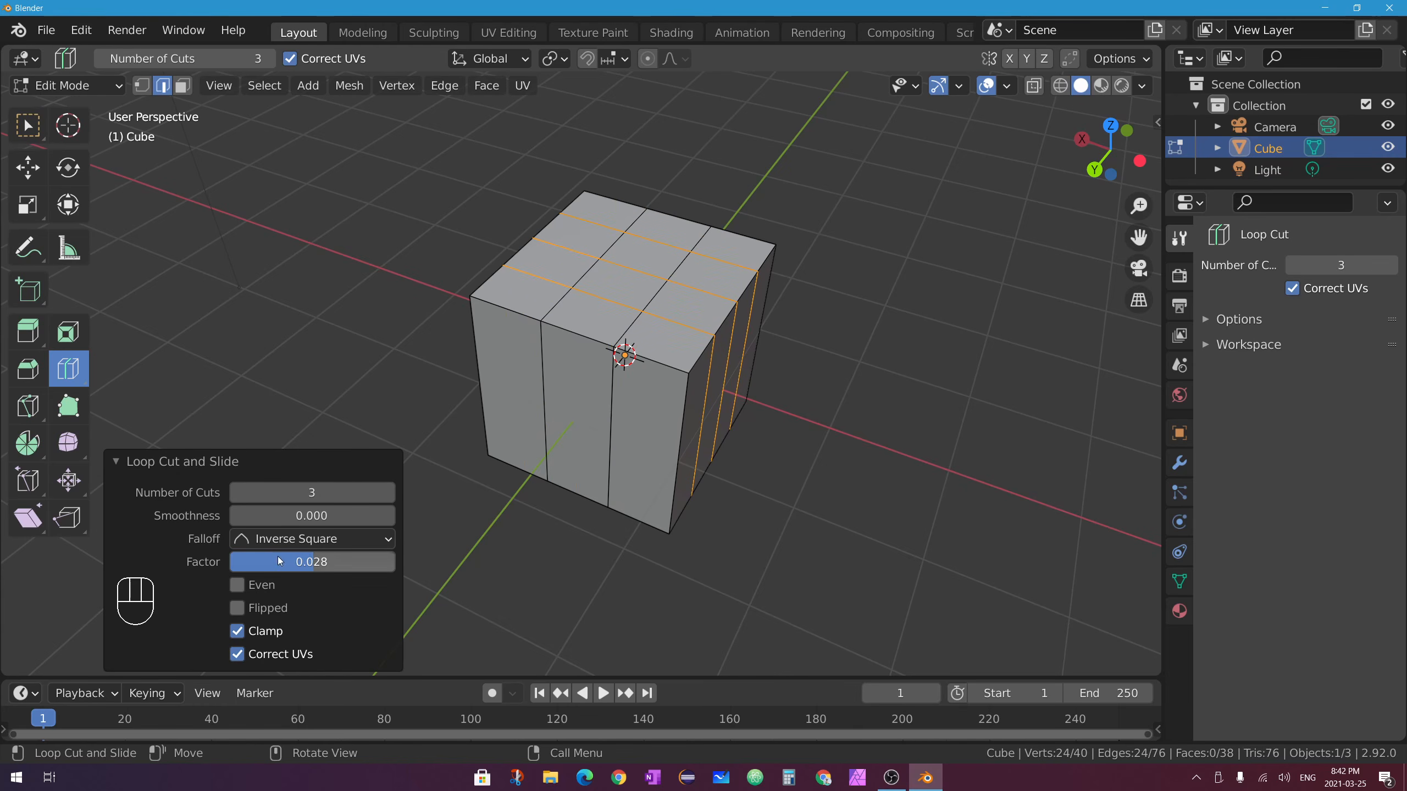
pyautogui.click(238, 492)
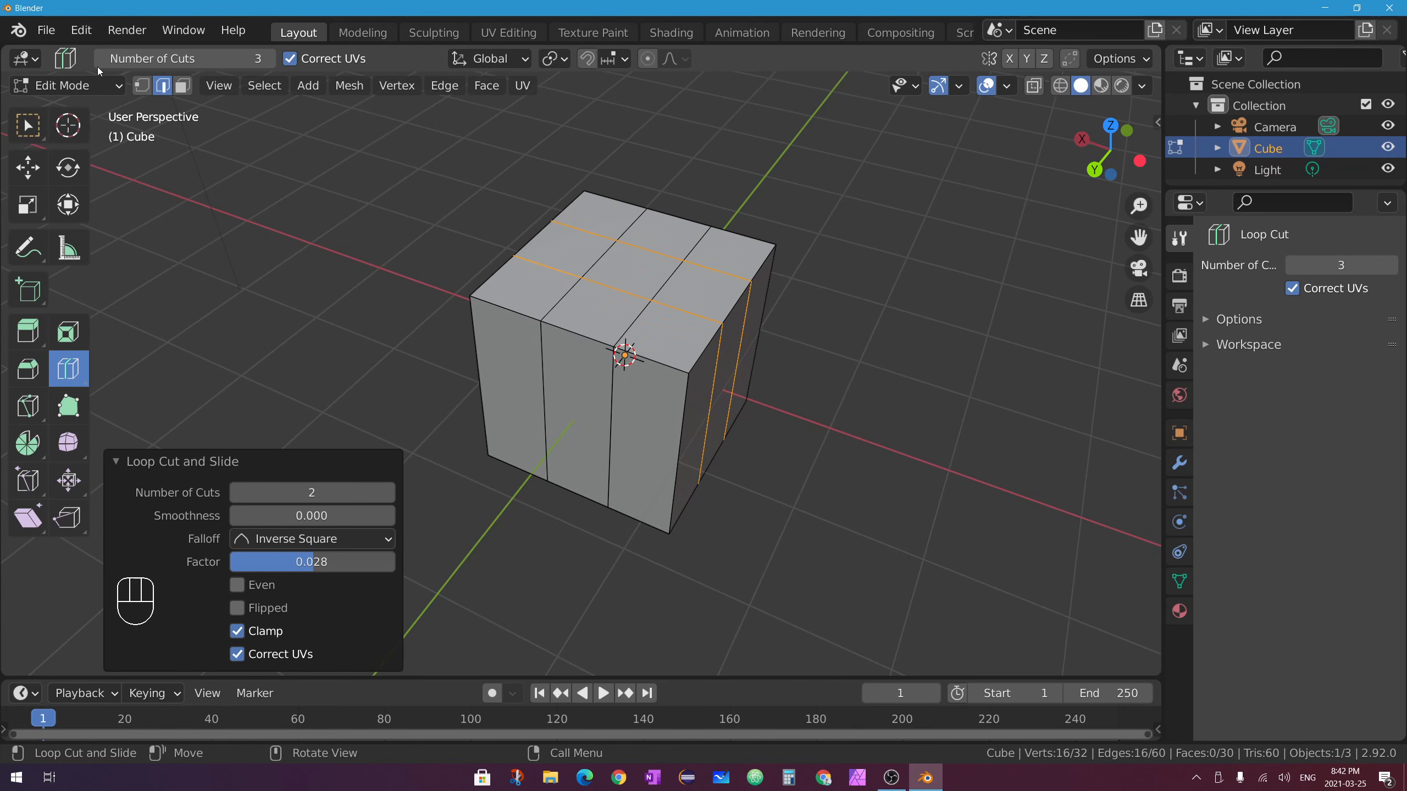
pyautogui.click(183, 85)
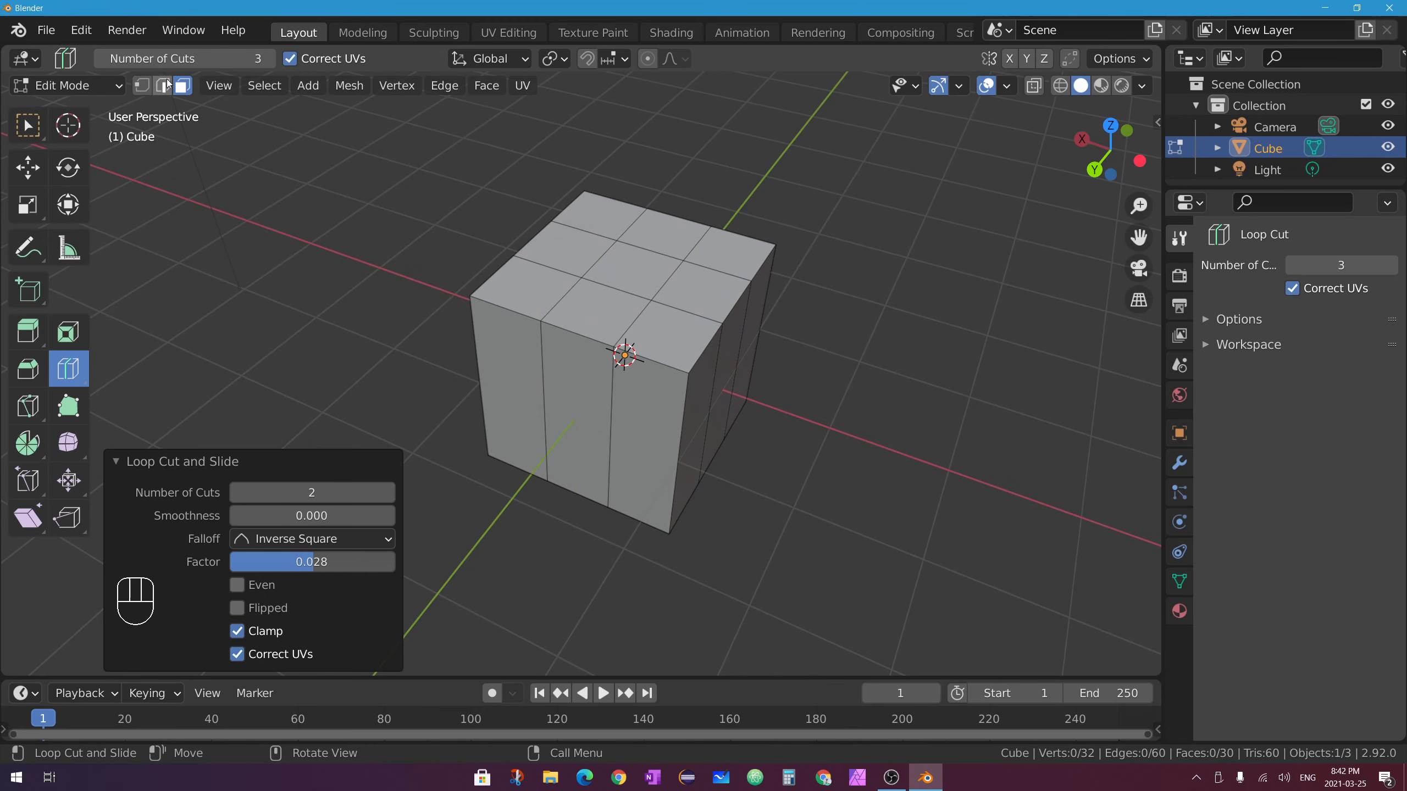
pyautogui.click(27, 125)
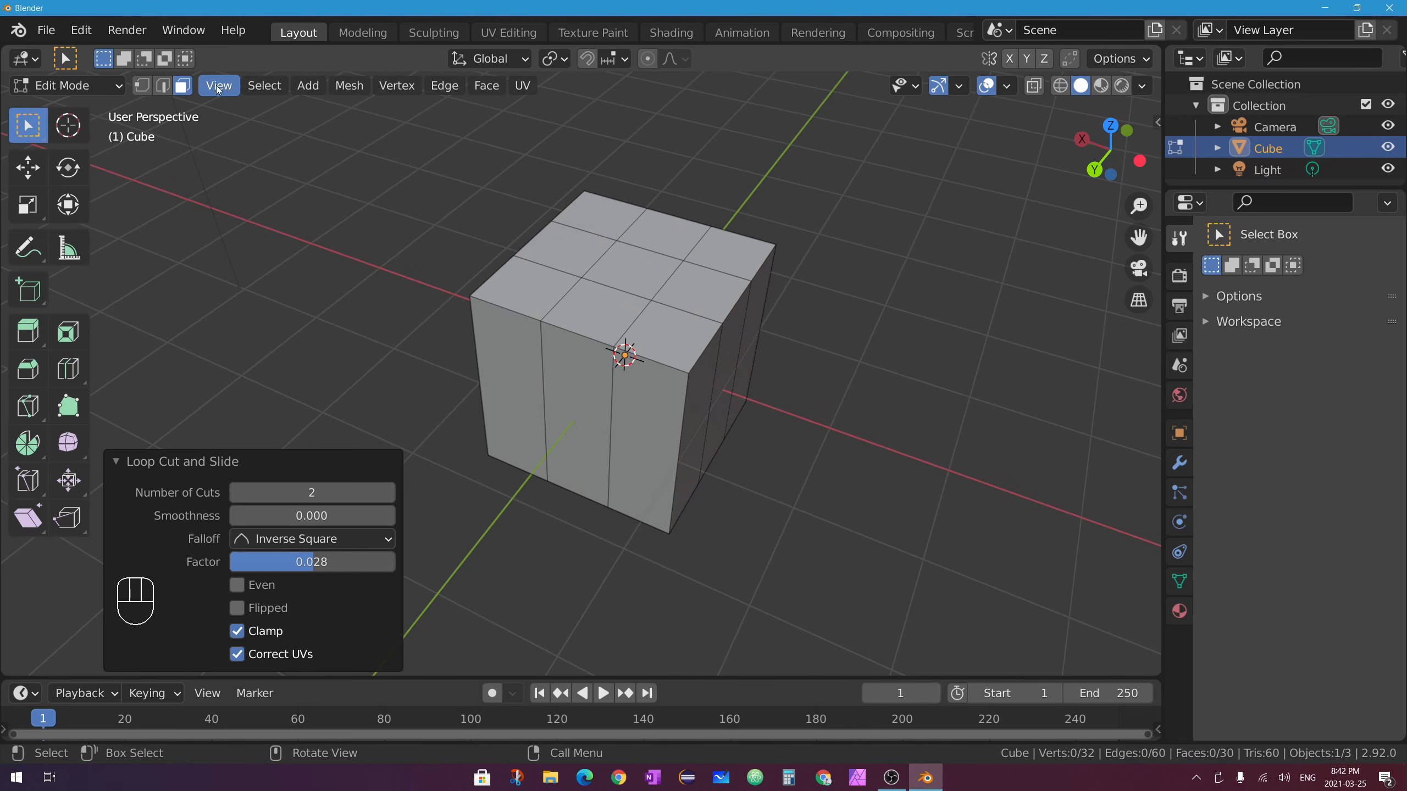
# Extrude the centre top face down by -0.59144 m into a square hole, then return to Object Mode.
pyautogui.click(634, 275)
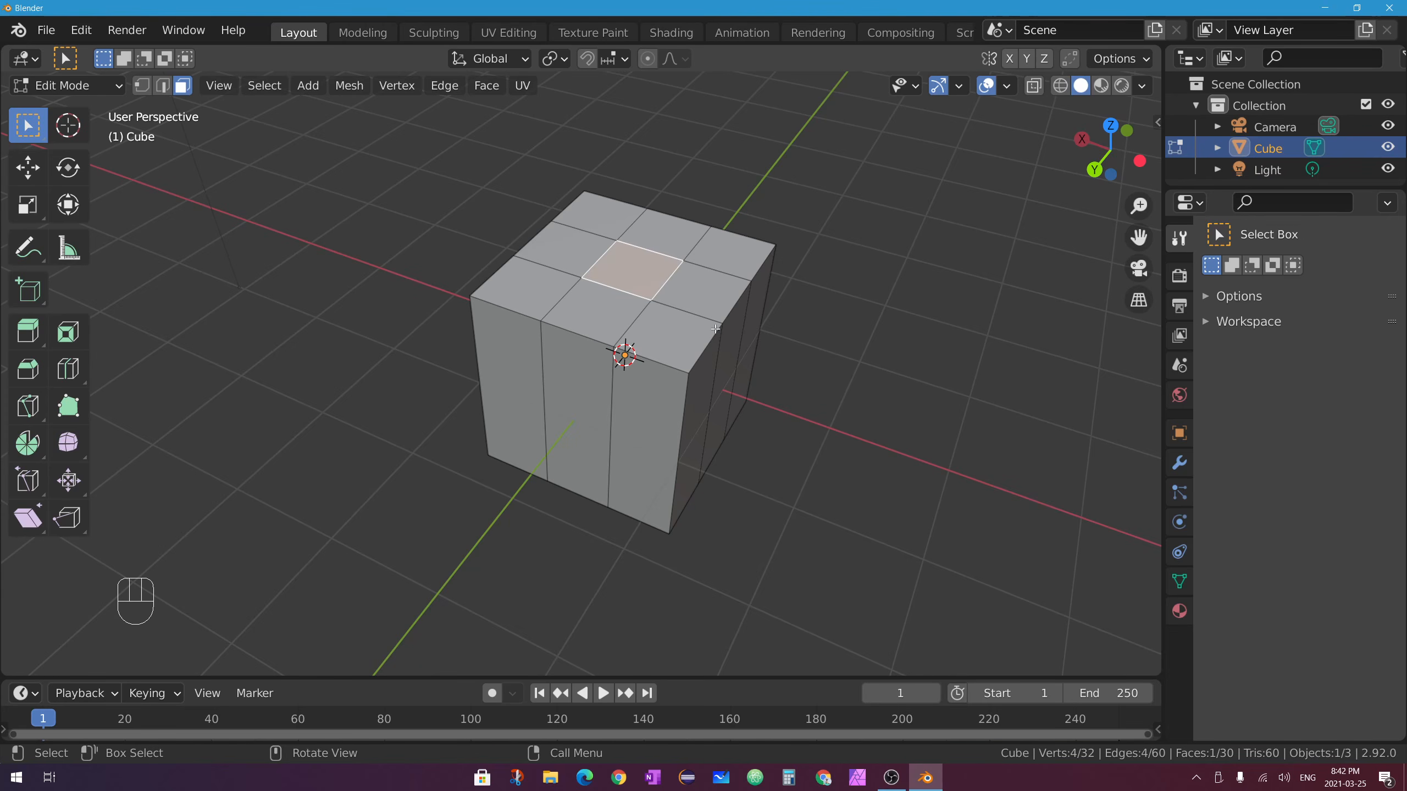
pyautogui.moveTo(701, 267); pyautogui.dragTo(716, 323, button='middle')
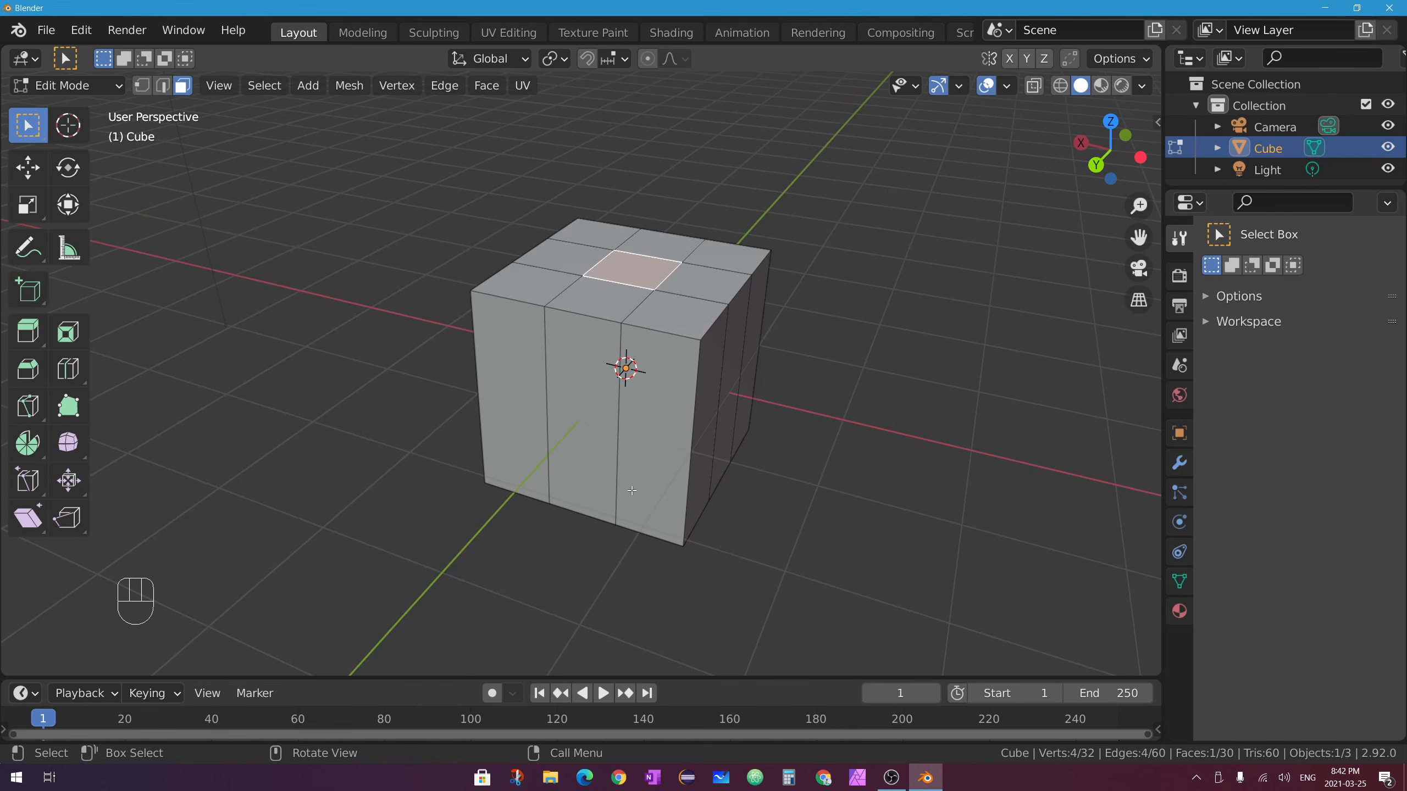
pyautogui.press('e')
pyautogui.click(812, 275)
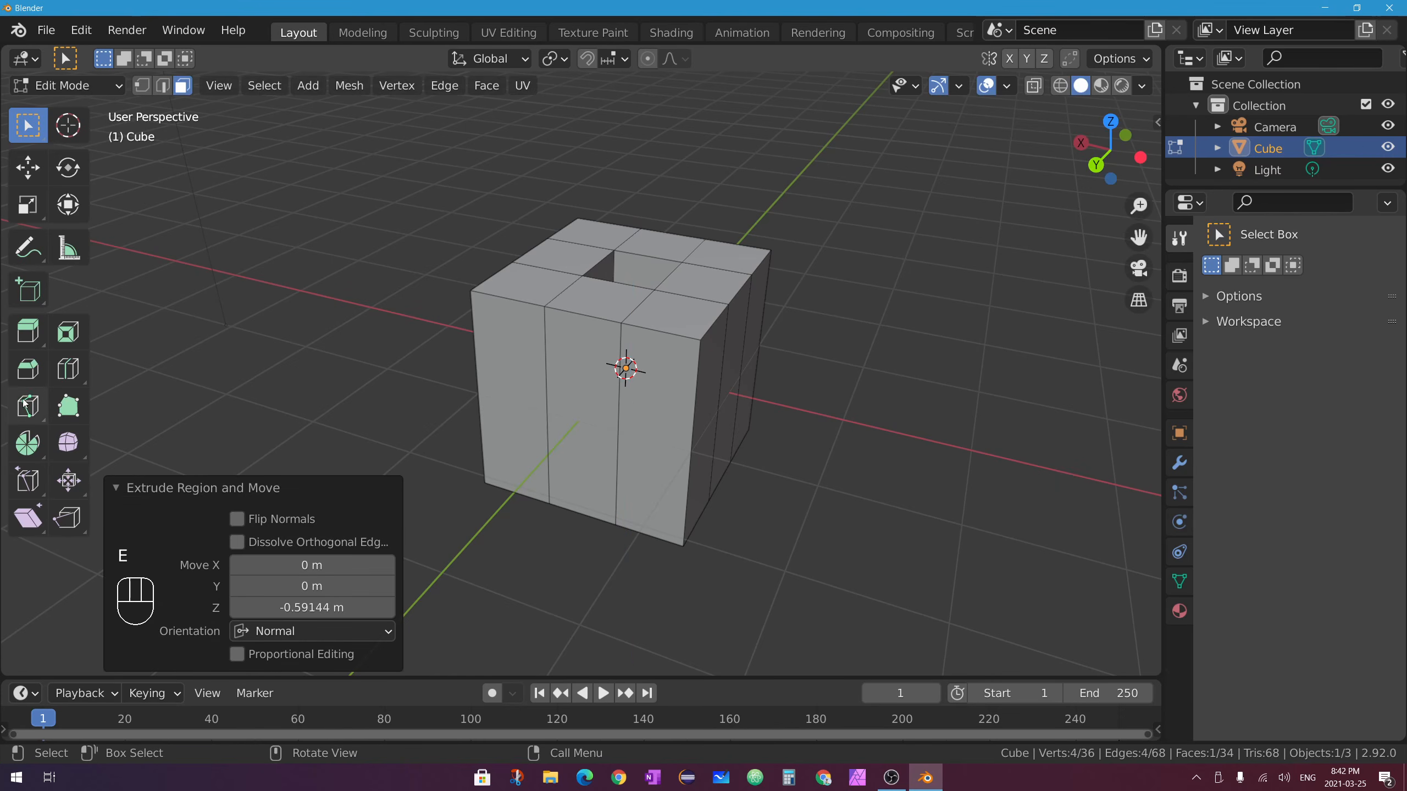
pyautogui.moveTo(620, 333); pyautogui.dragTo(546, 273, button='middle')
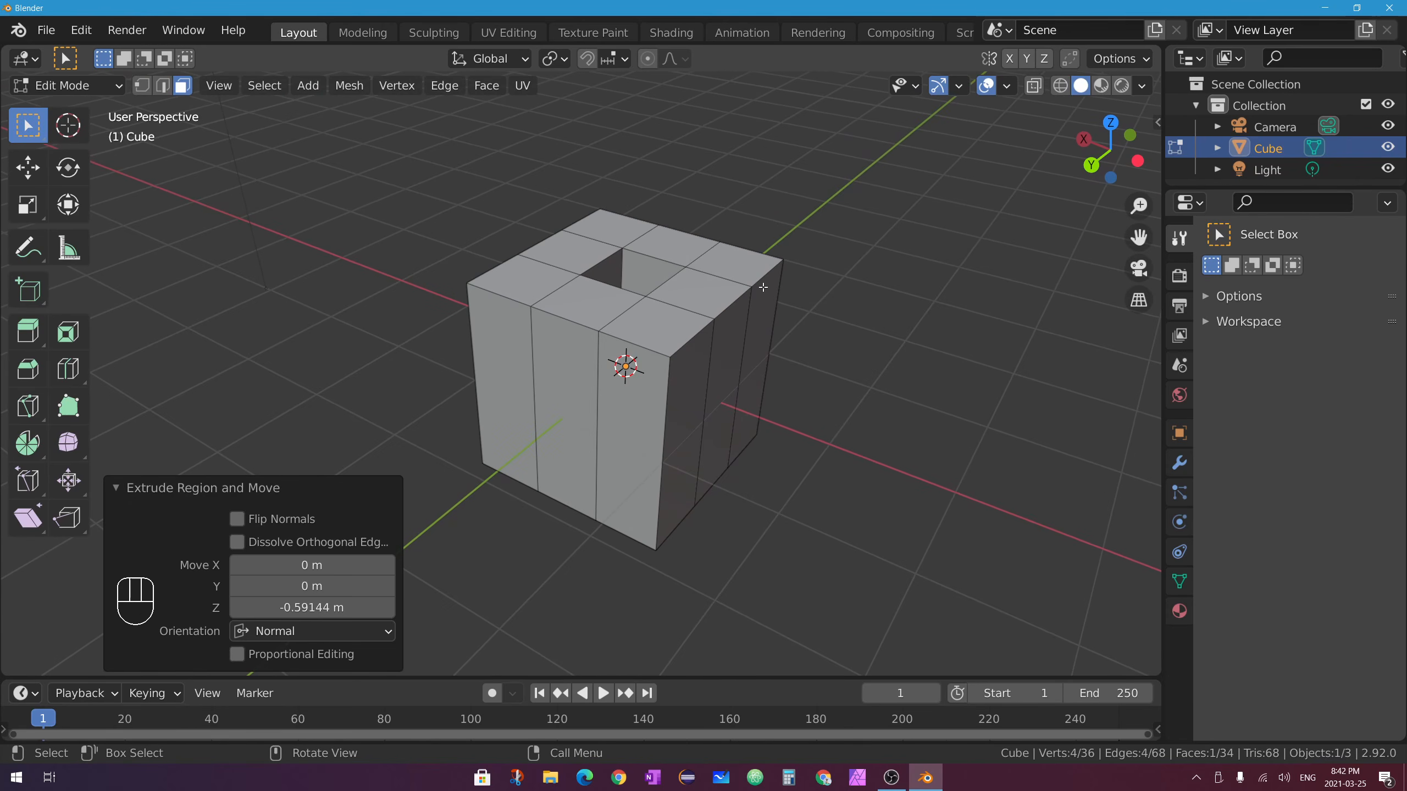
pyautogui.press('Tab')
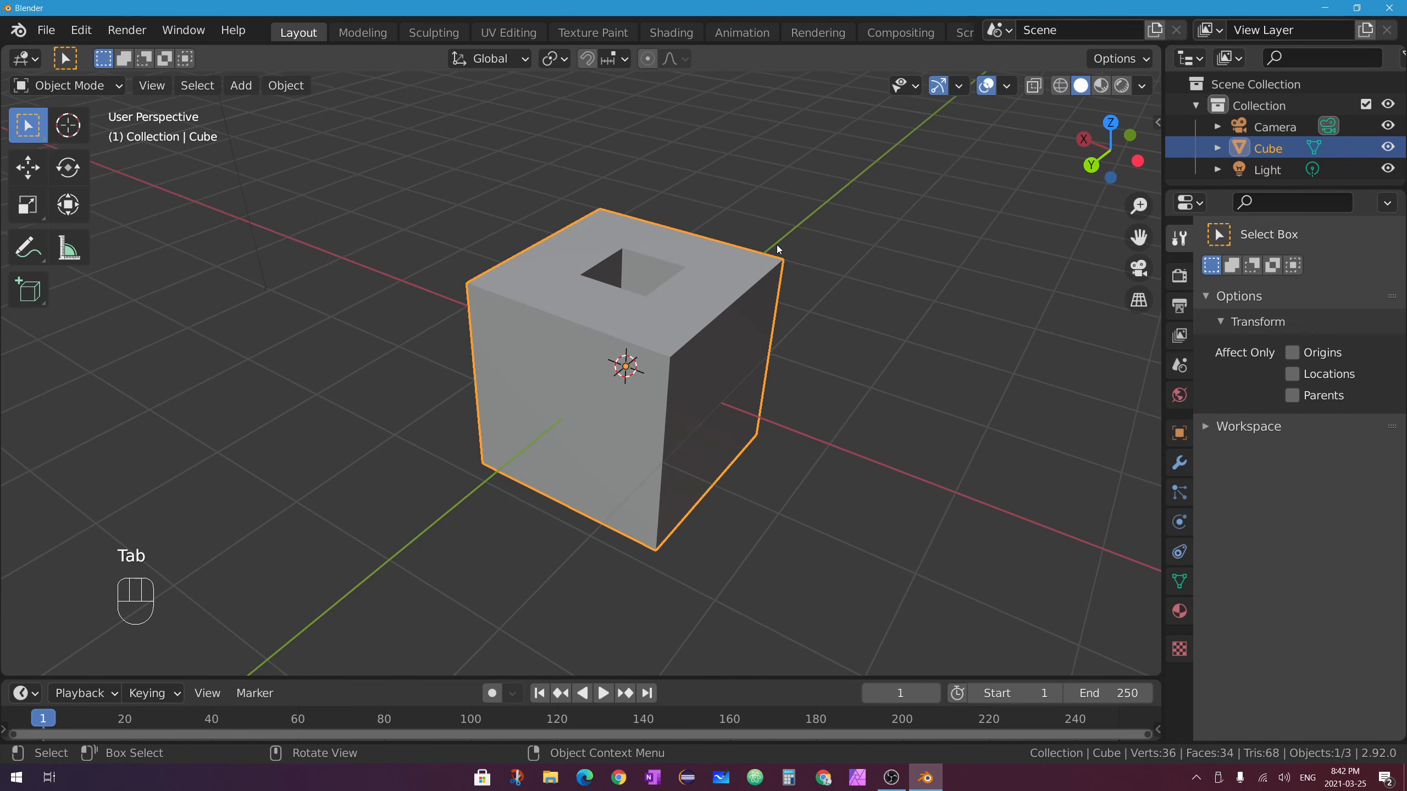
# Enter Edit Mode and undo the hole and loop cuts back to the plain cube.
pyautogui.press('Tab')
pyautogui.hotkey('ctrl', 'z')
pyautogui.hotkey('ctrl', 'z')
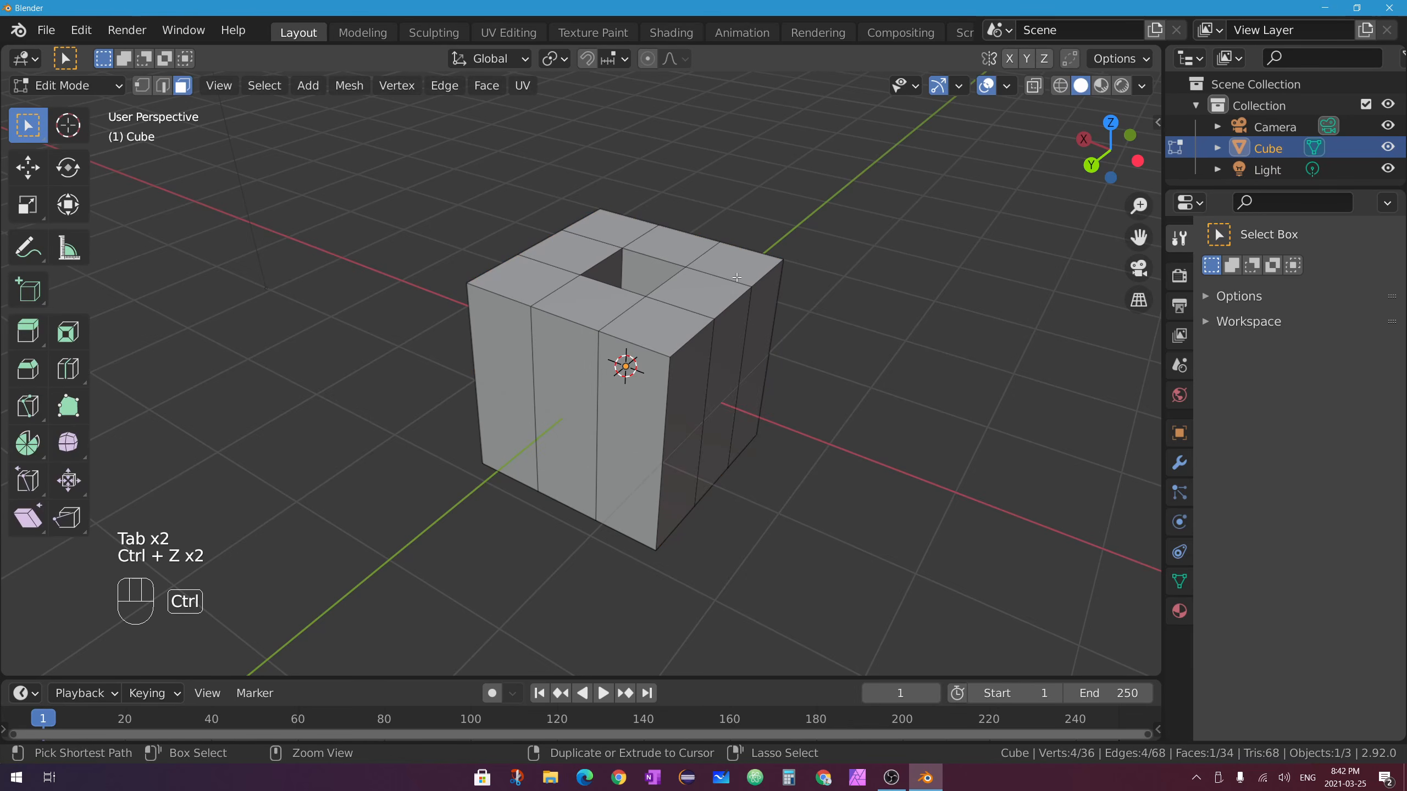
pyautogui.hotkey('ctrl', 'z')
pyautogui.hotkey('ctrl', 'z')
pyautogui.hotkey('ctrl', 'z')
pyautogui.hotkey('ctrl', 'z')
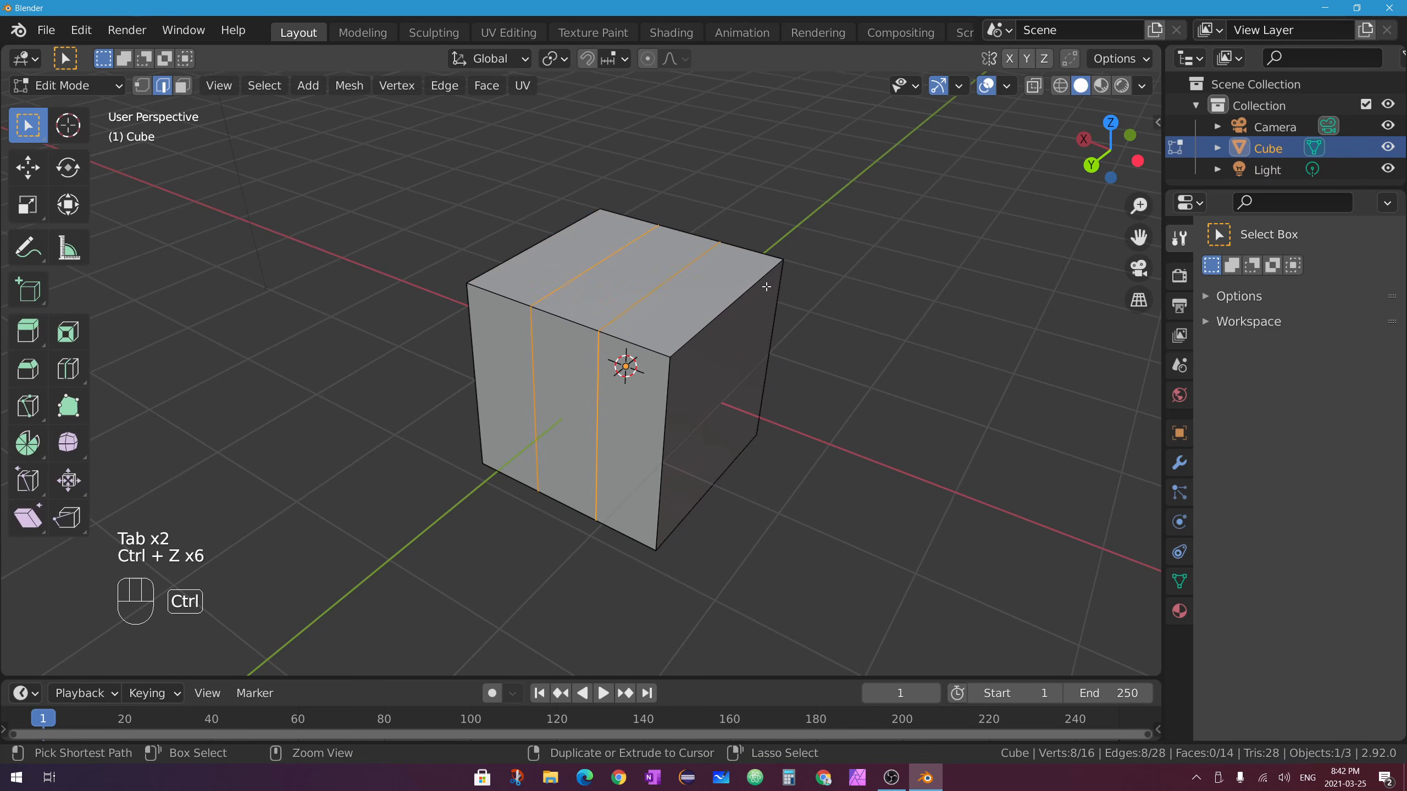
pyautogui.hotkey('ctrl', 'z')
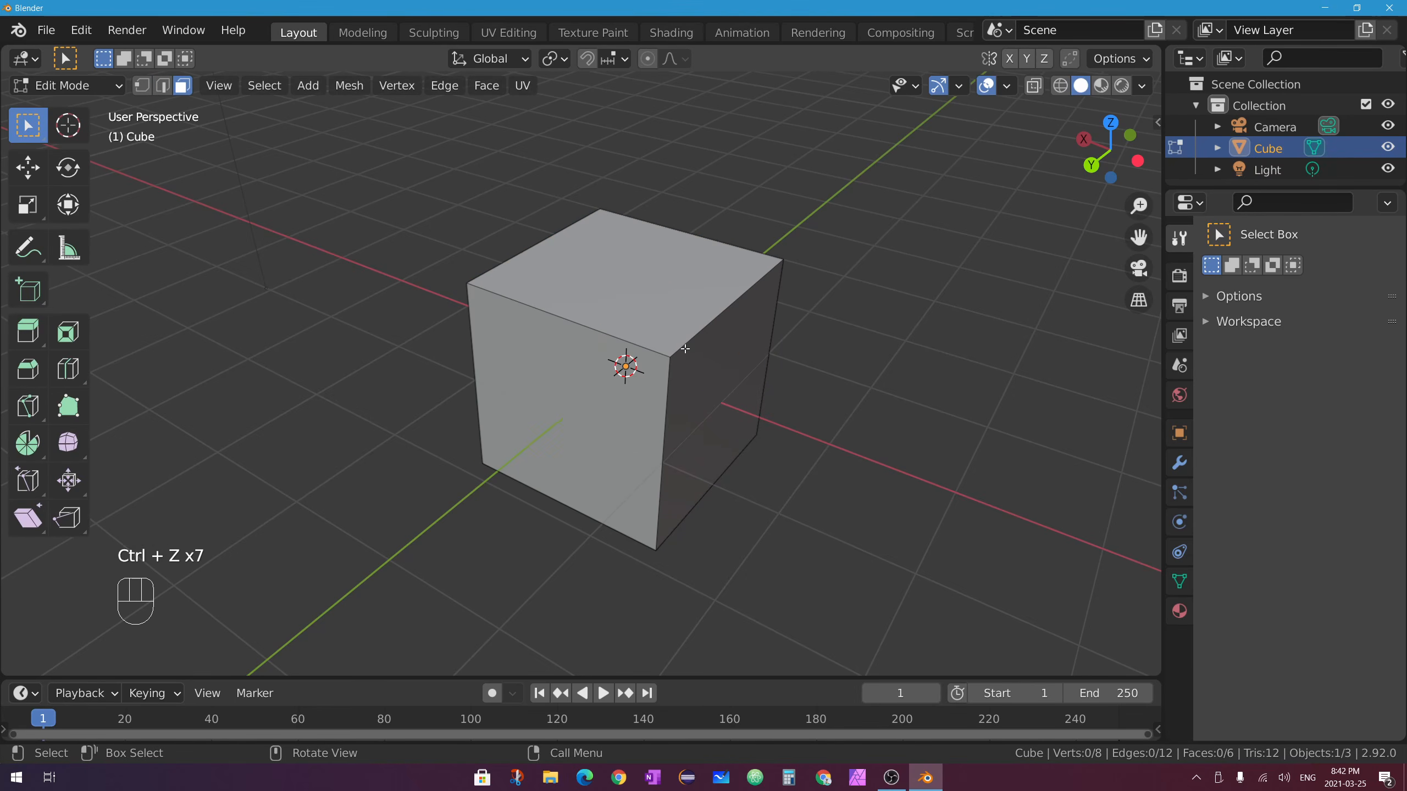
# Try extruding and moving the top face upward, undoing each and leaving a zero-offset extrusion.
pyautogui.click(651, 260)
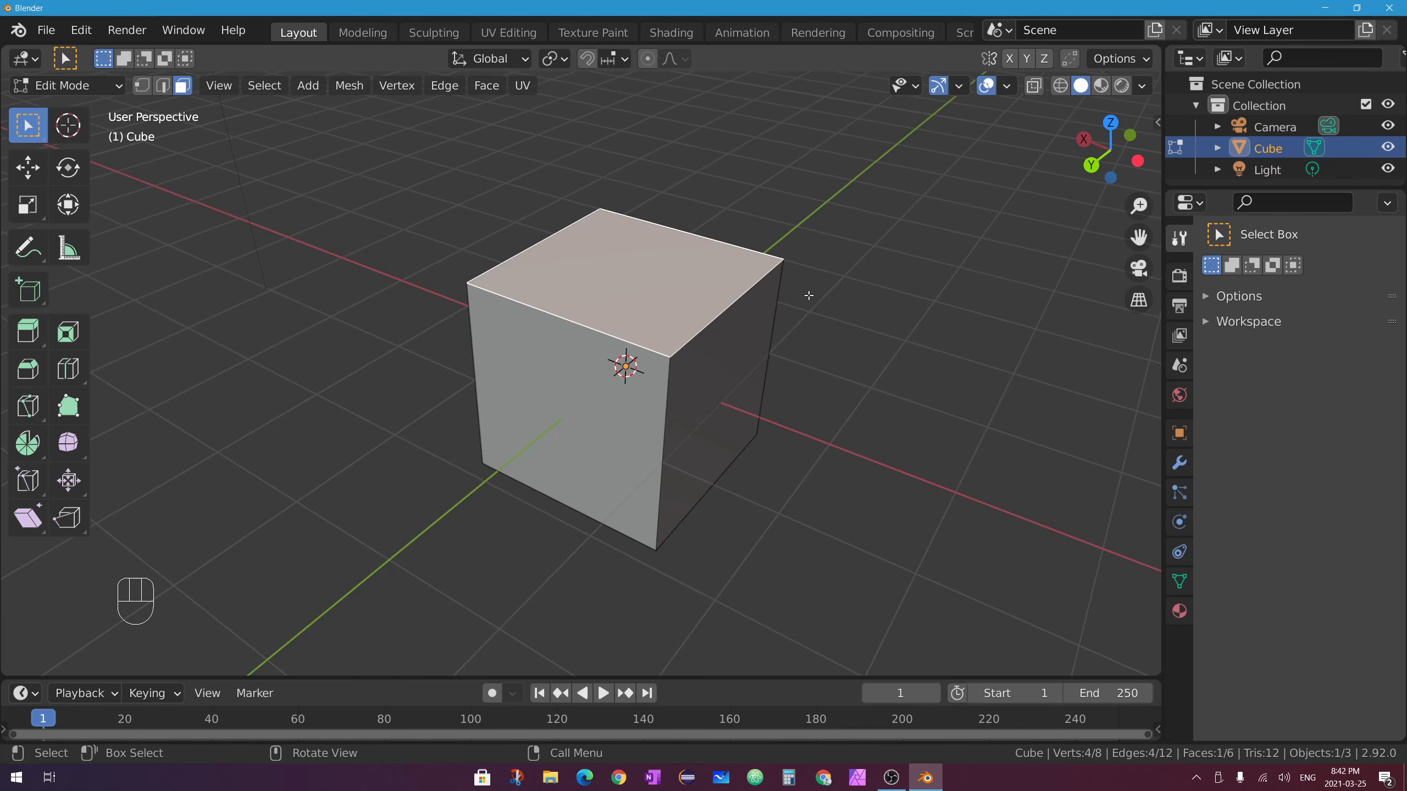
pyautogui.press('e')
pyautogui.click(833, 227)
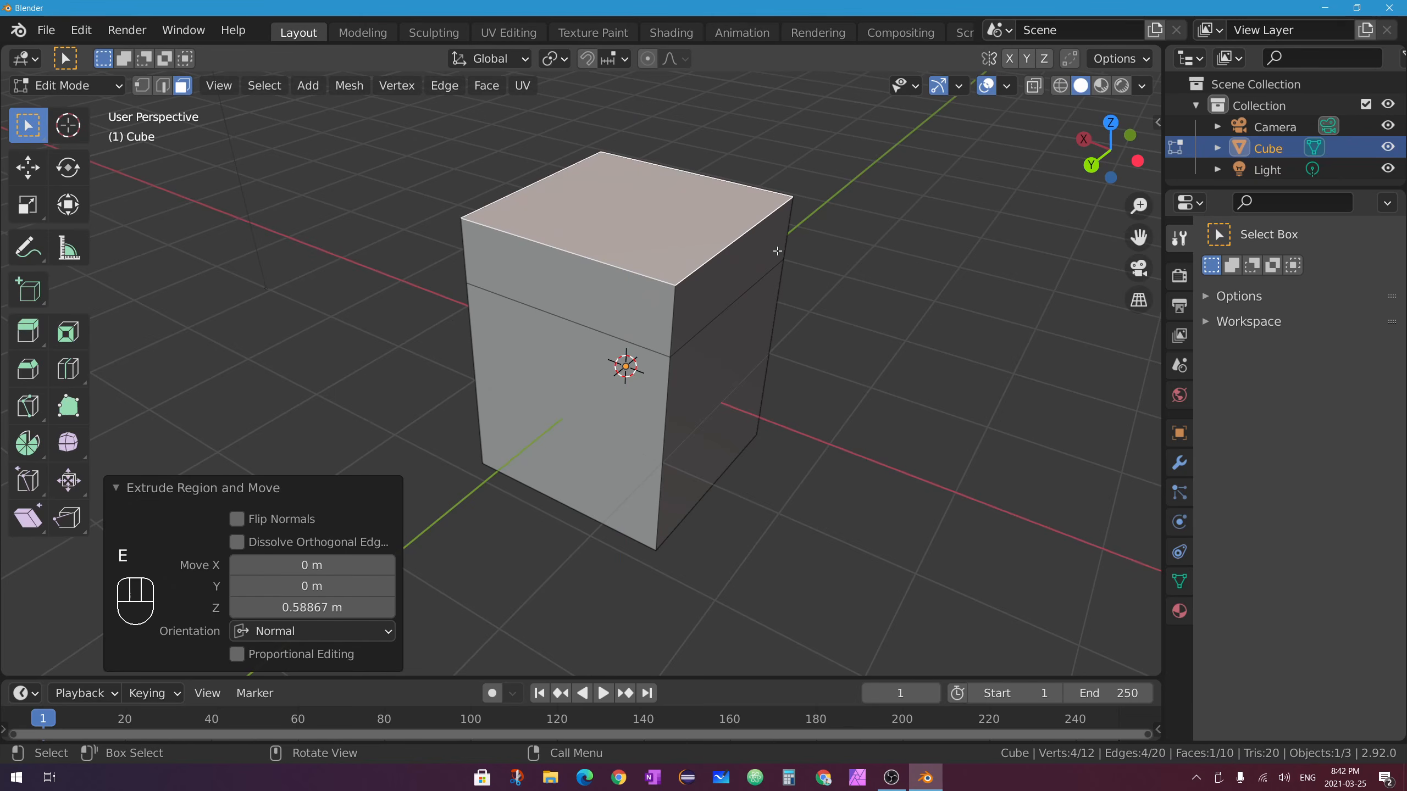
pyautogui.hotkey('ctrl', 'z')
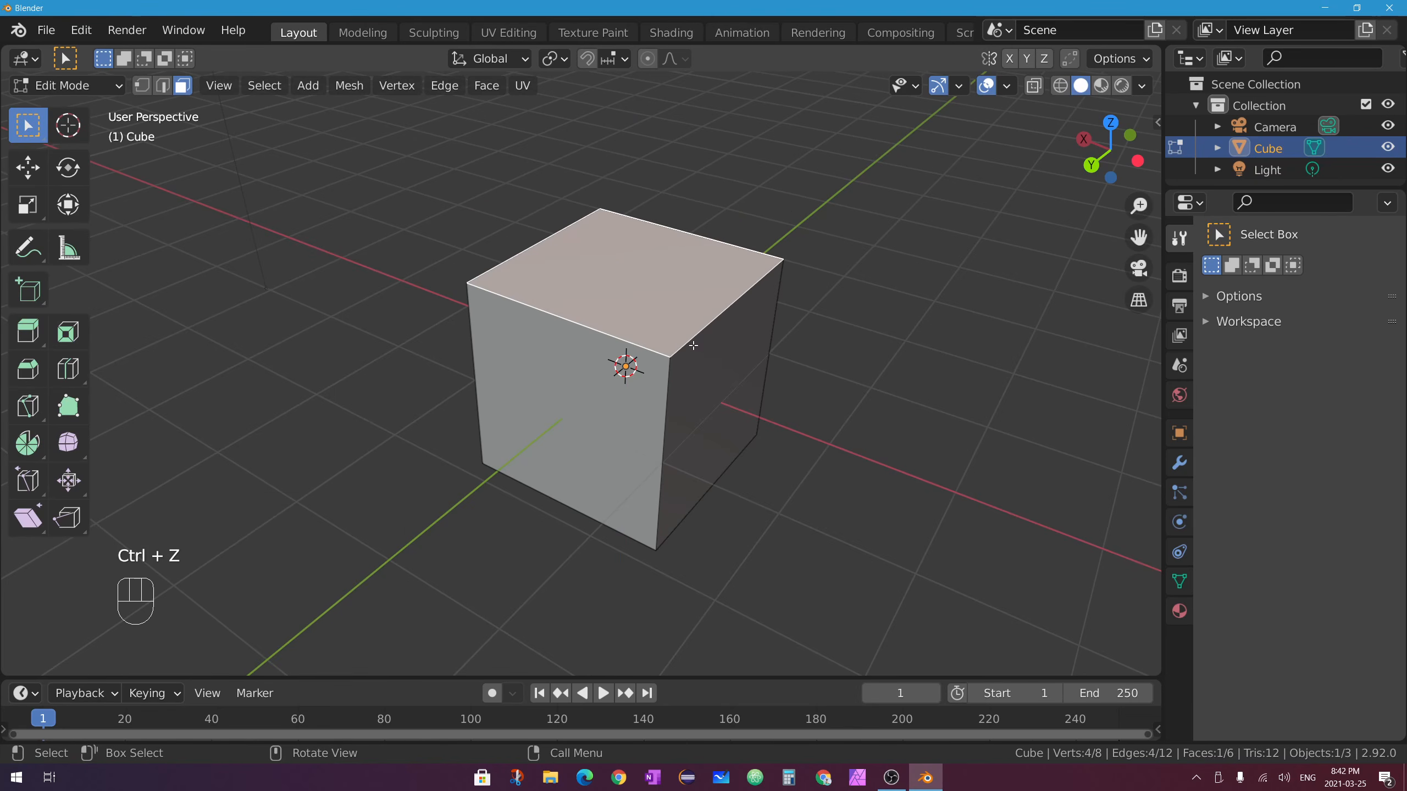
pyautogui.press('e')
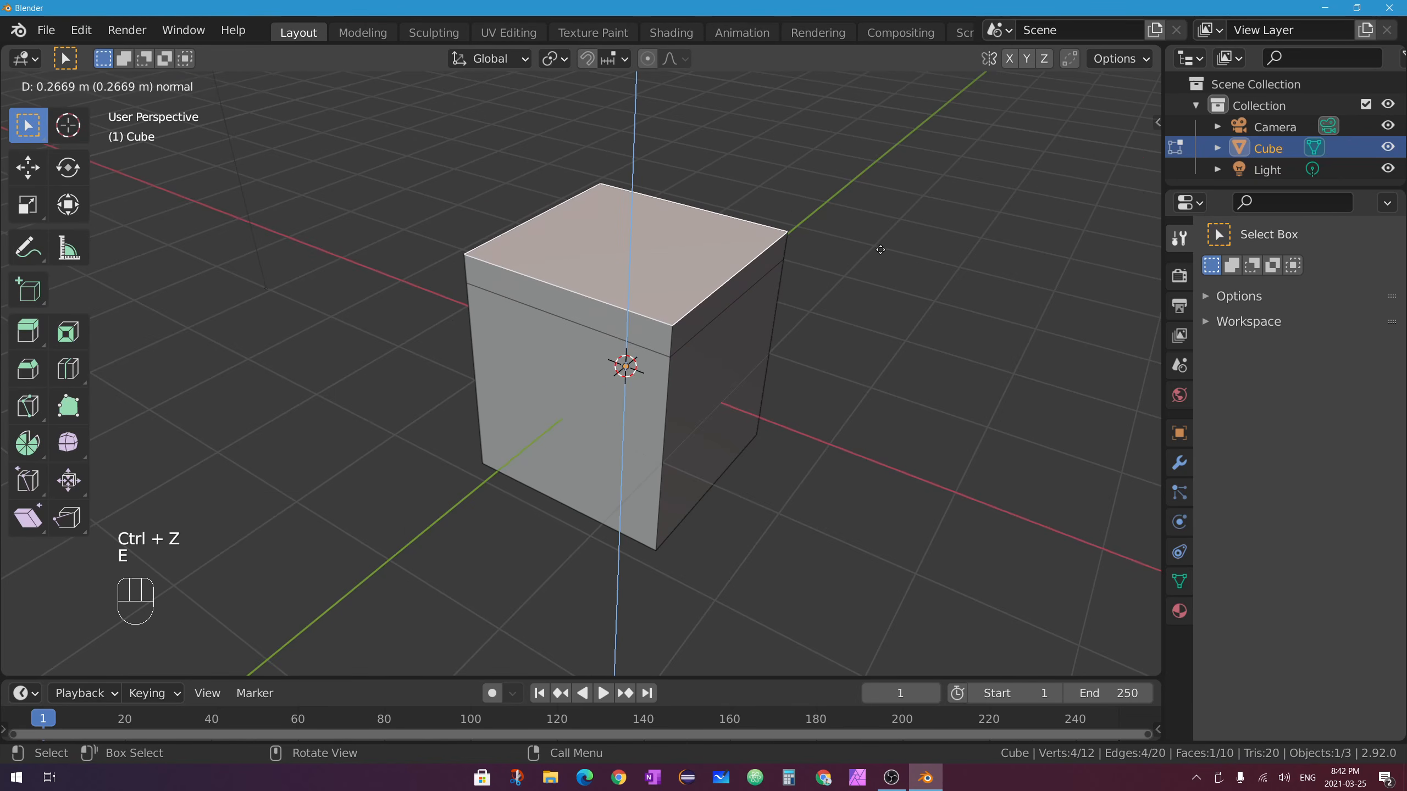
pyautogui.rightClick(823, 192)
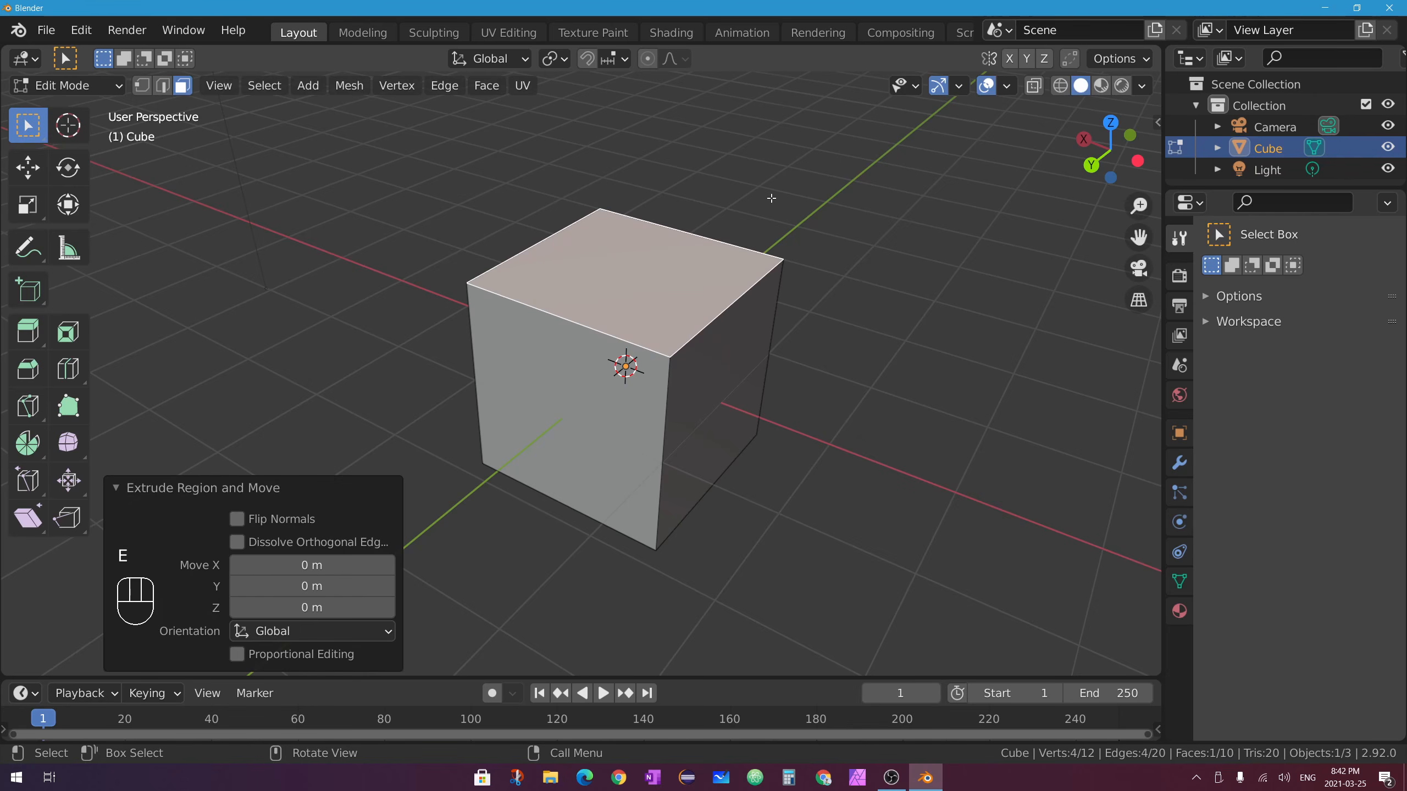
pyautogui.click(27, 167)
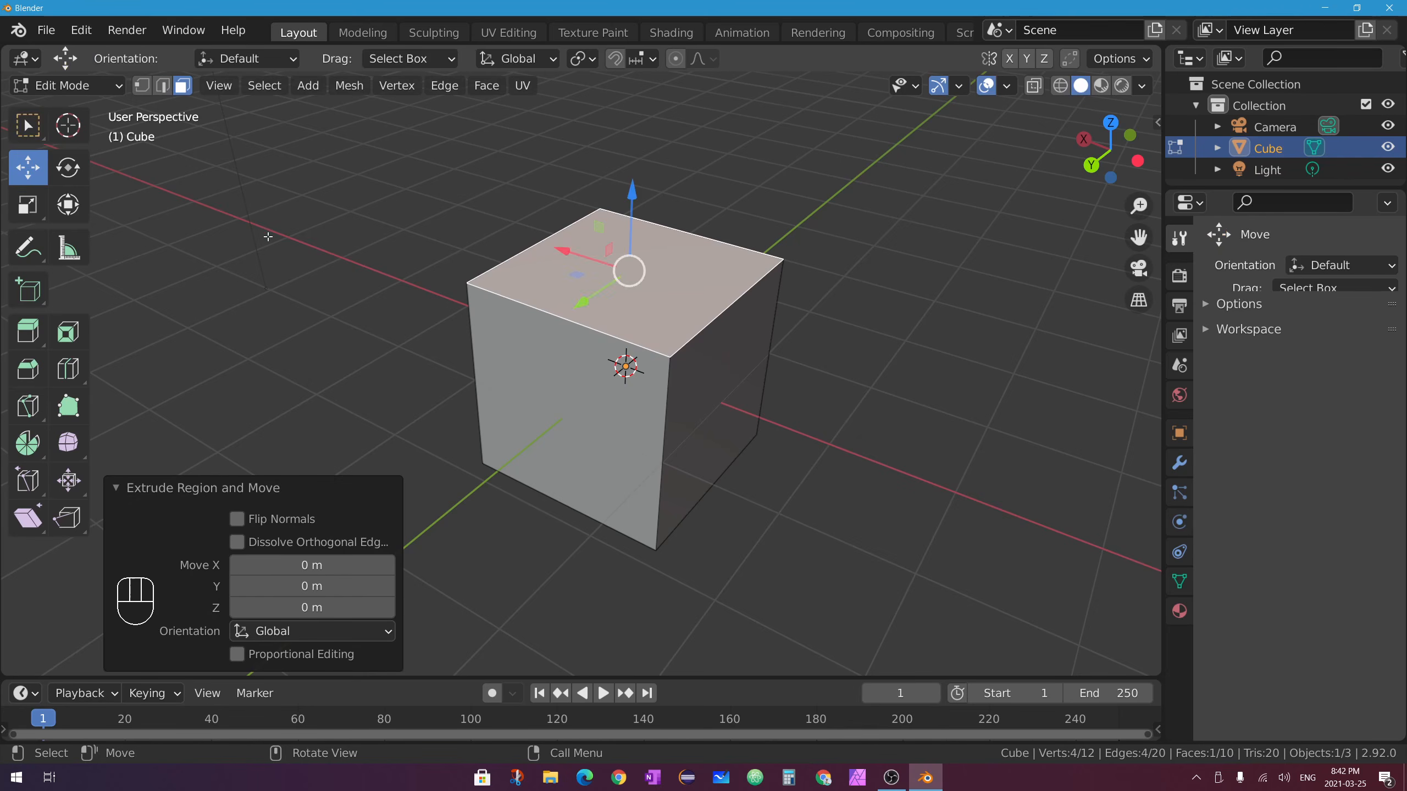
pyautogui.moveTo(632, 219); pyautogui.dragTo(673, 168)
pyautogui.hotkey('ctrl', 'z')
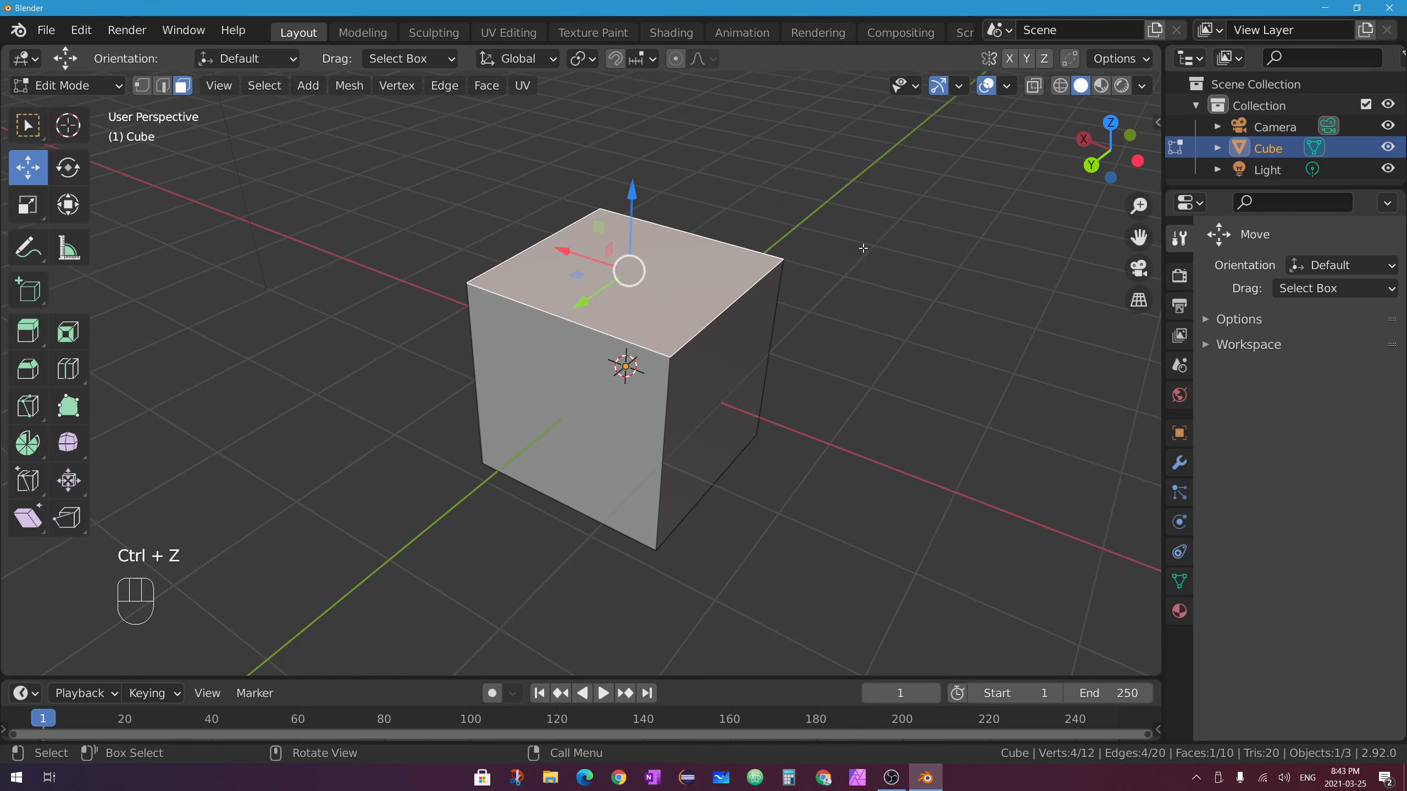
pyautogui.press('e')
pyautogui.press('s')
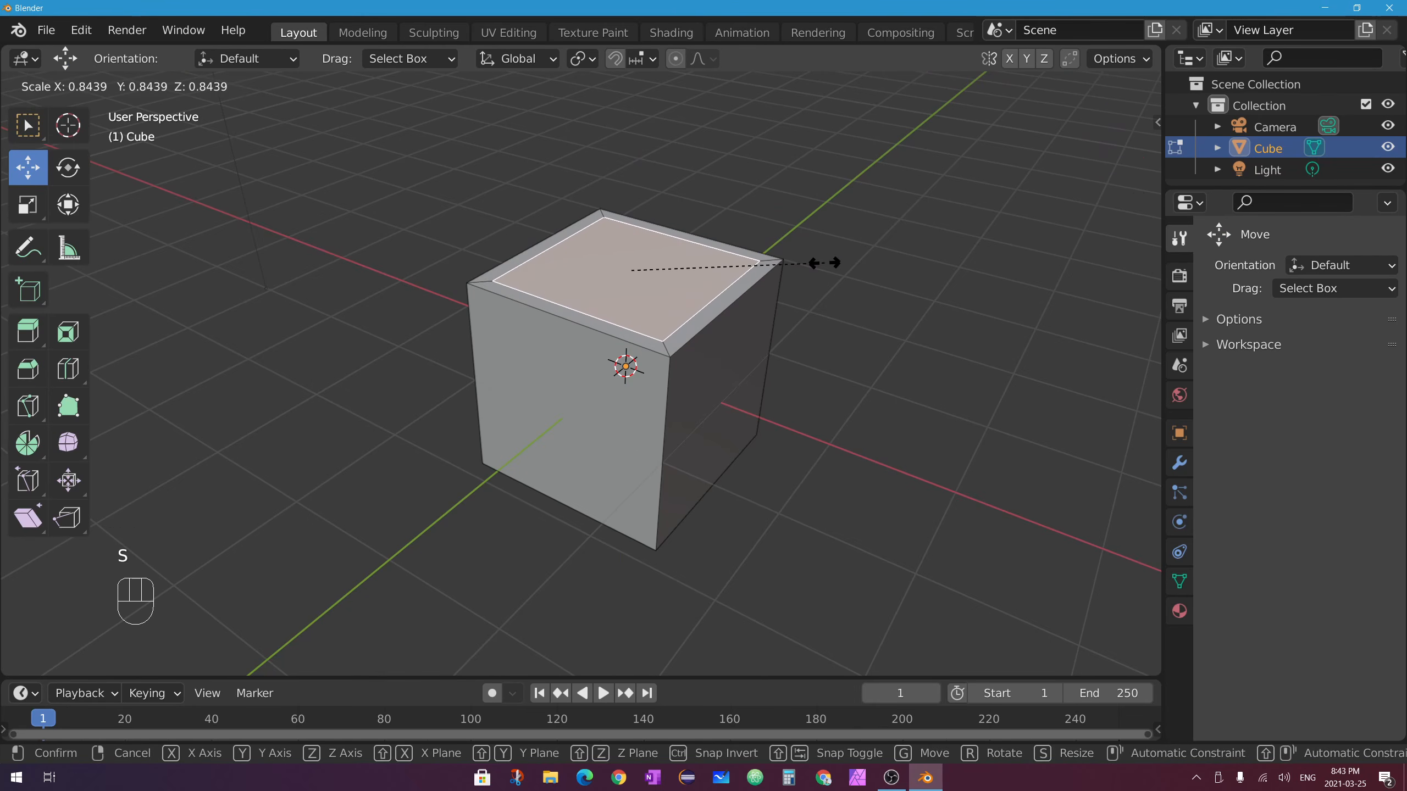
pyautogui.click(773, 262)
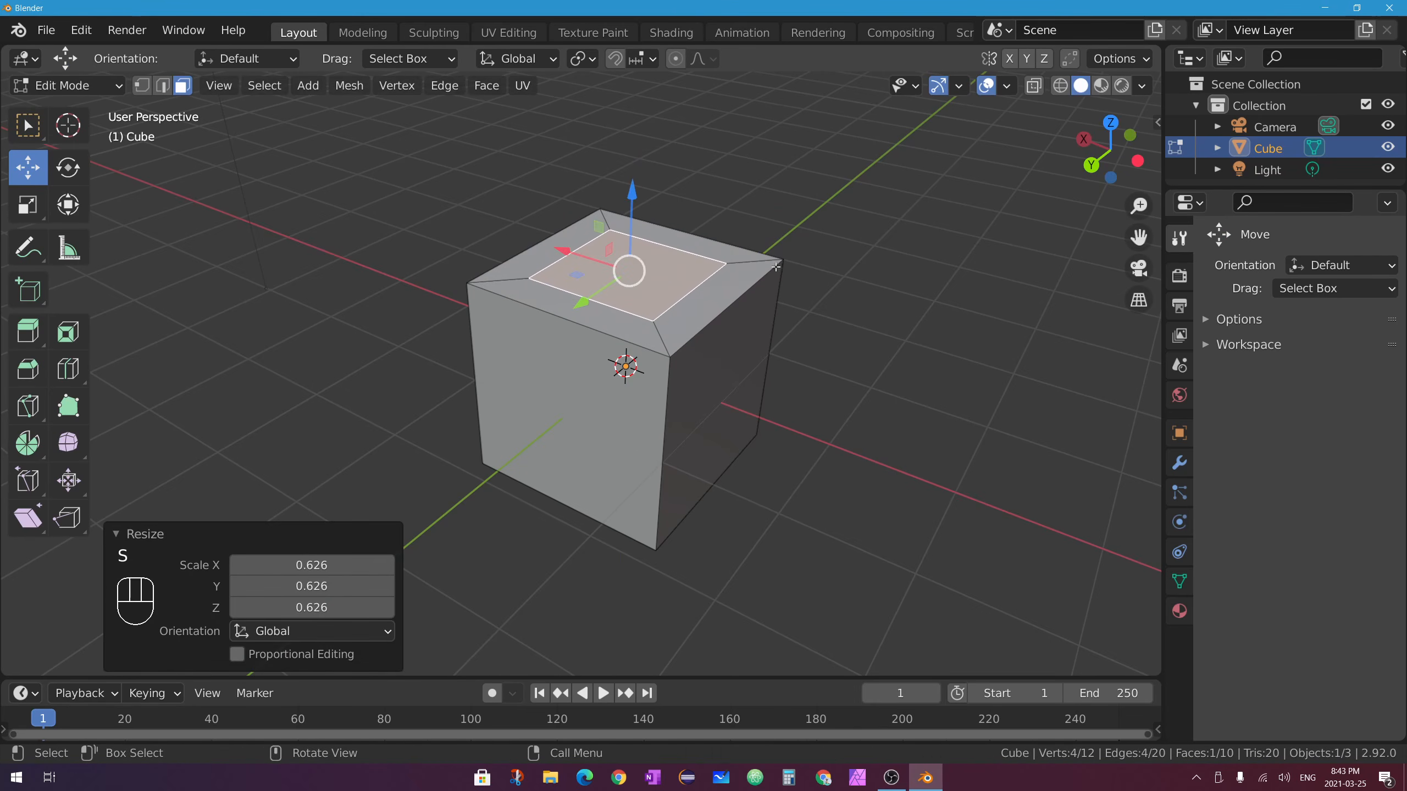
pyautogui.moveTo(631, 206); pyautogui.dragTo(635, 100)
pyautogui.hotkey('ctrl', 'z')
pyautogui.moveTo(781, 274); pyautogui.dragTo(703, 235, button='middle')
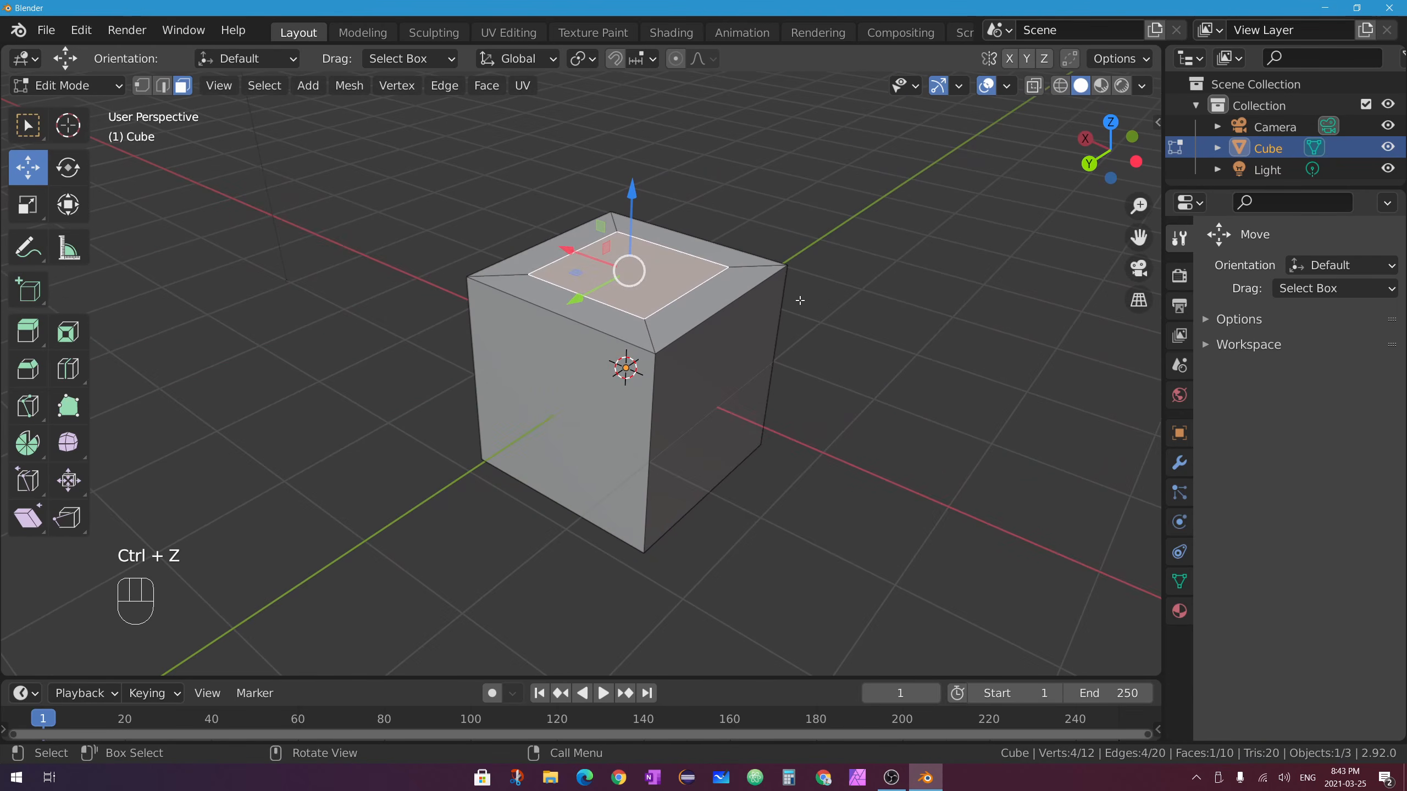
pyautogui.press('s')
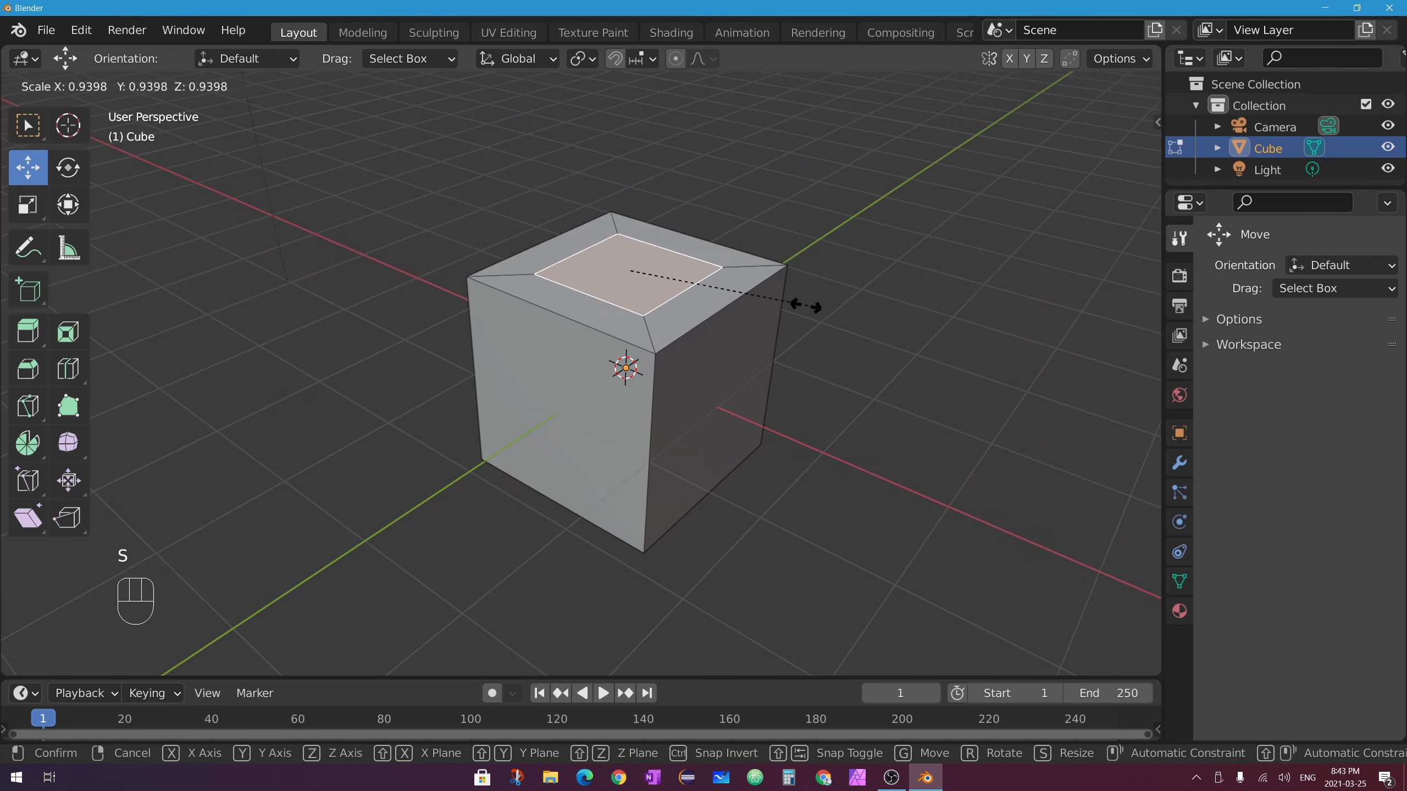
pyautogui.click(797, 310)
pyautogui.press('e')
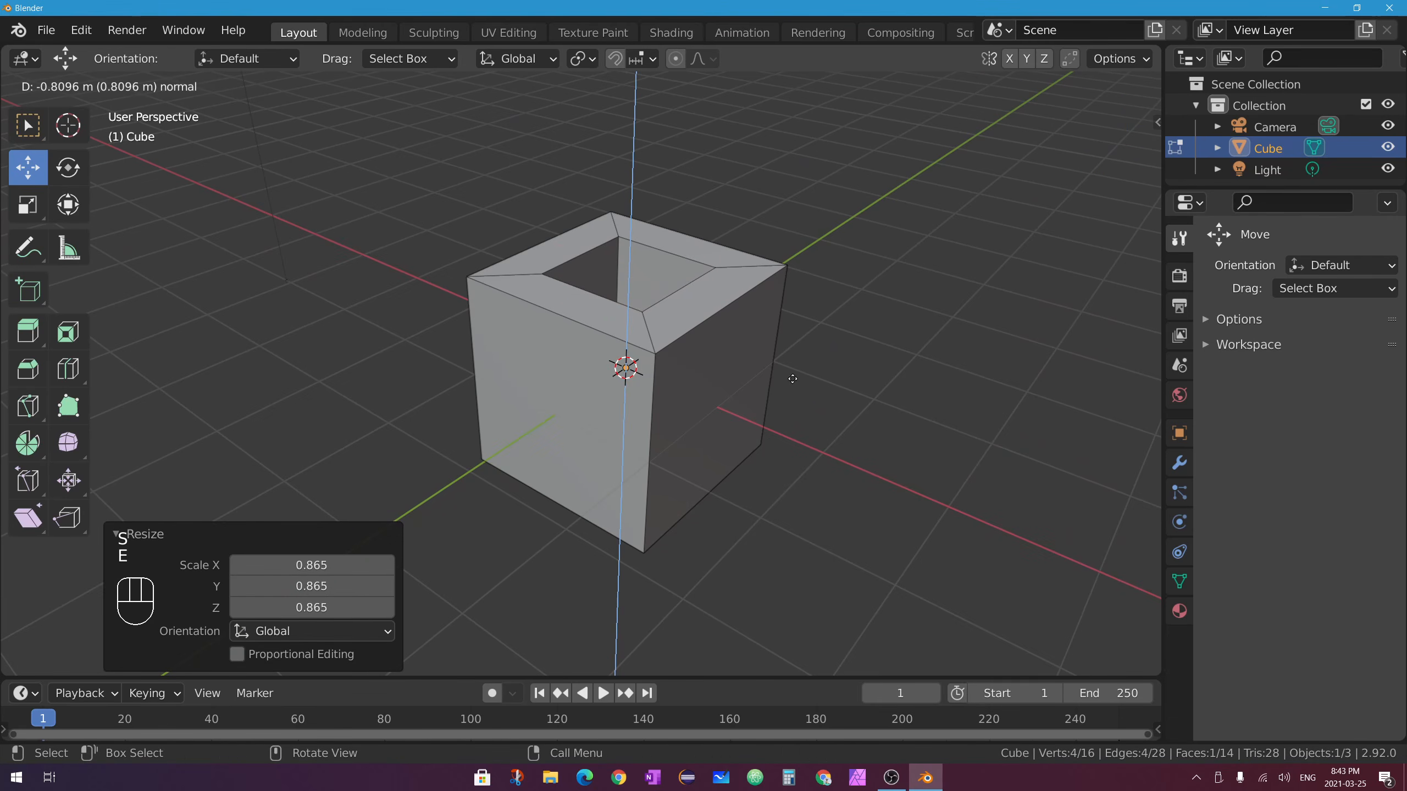
pyautogui.click(721, 472)
pyautogui.moveTo(721, 471); pyautogui.dragTo(729, 400, button='middle')
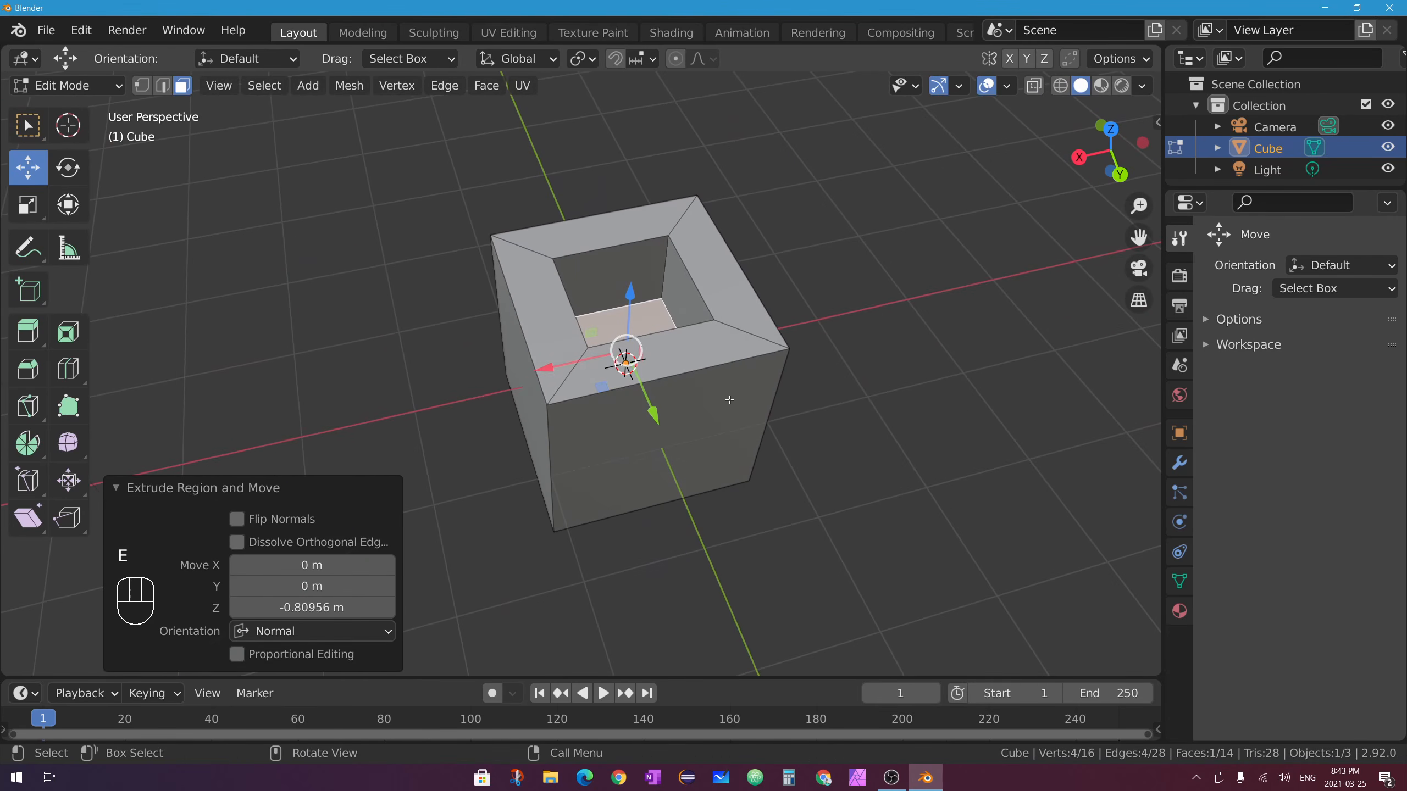
pyautogui.moveTo(635, 358); pyautogui.dragTo(499, 395, button='middle')
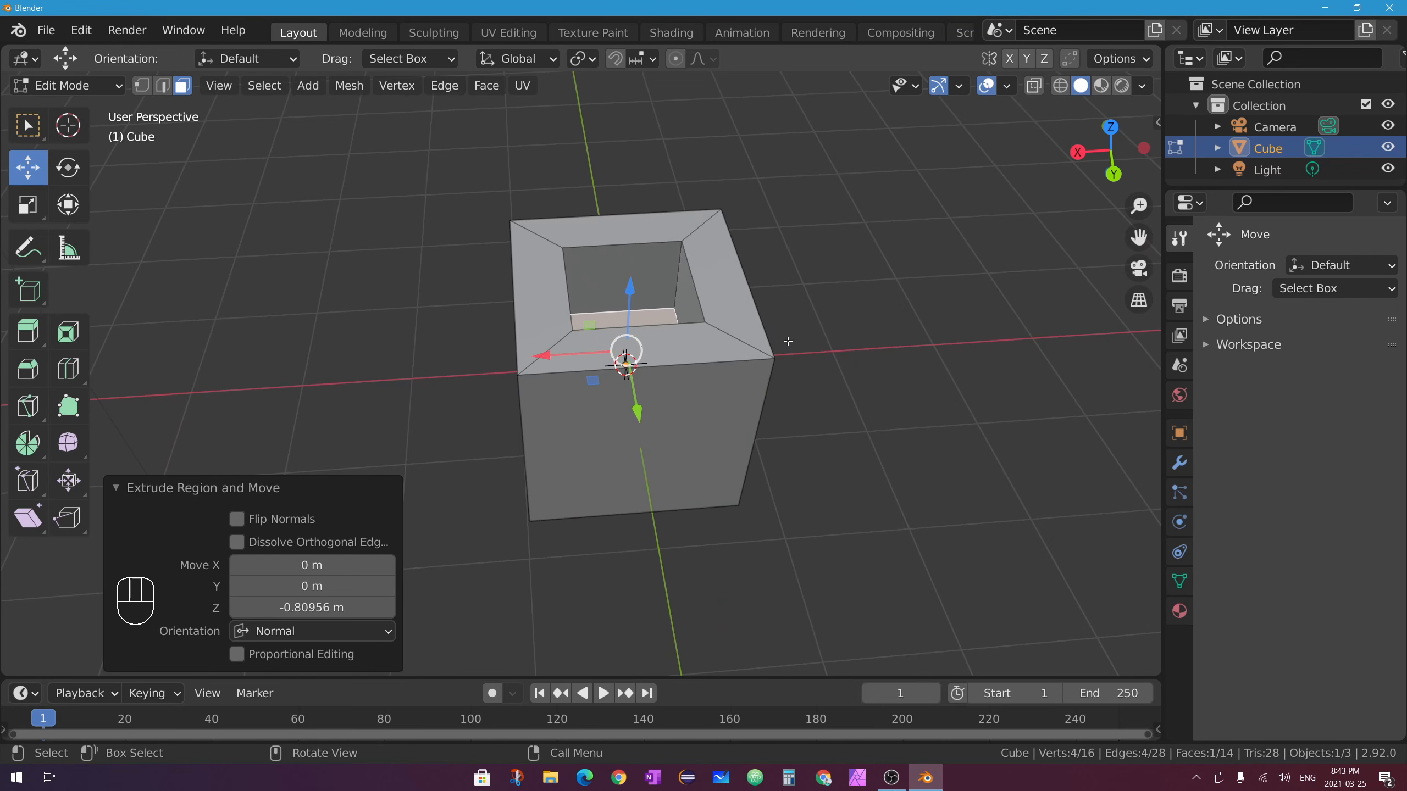
pyautogui.moveTo(767, 288); pyautogui.dragTo(626, 349, button='middle')
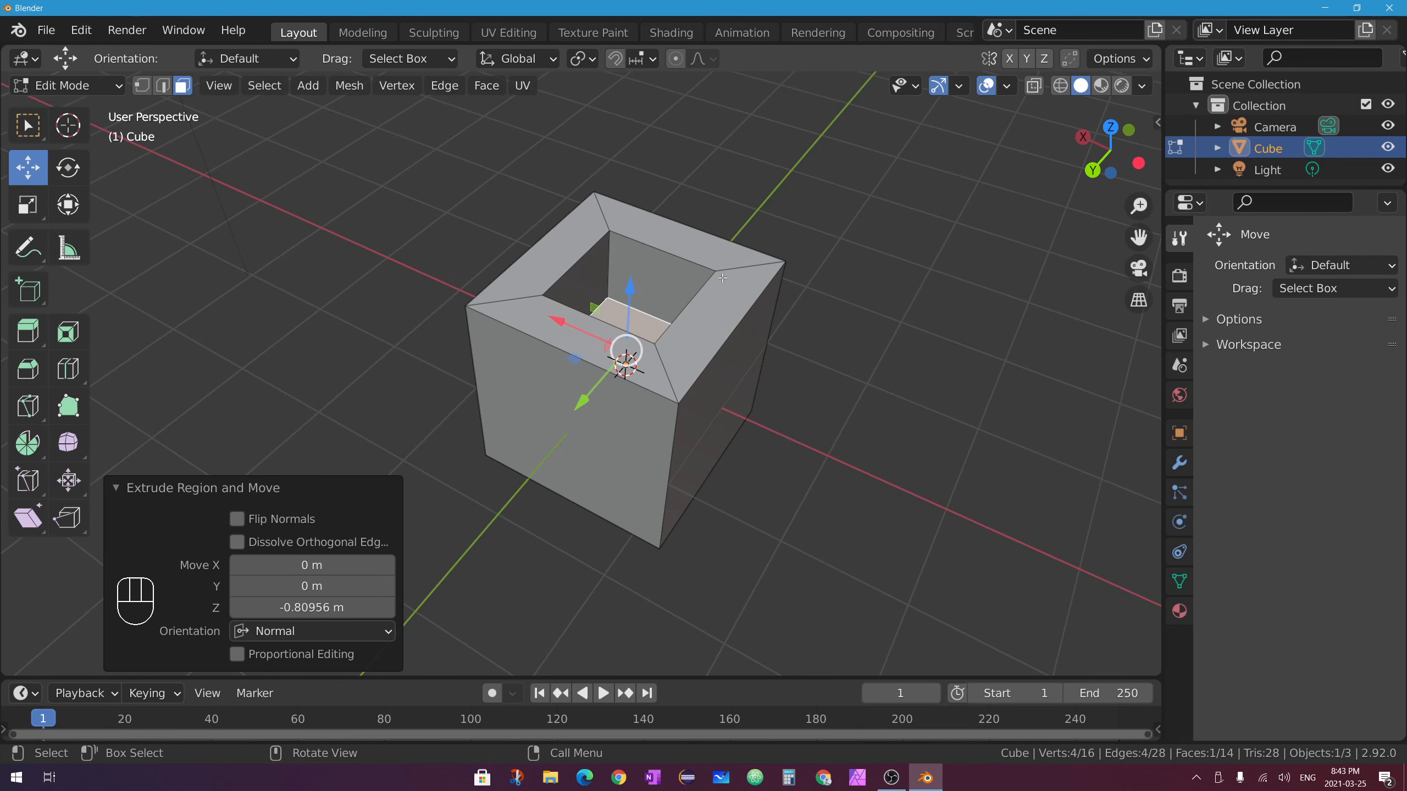
pyautogui.moveTo(756, 296); pyautogui.dragTo(830, 202, button='middle')
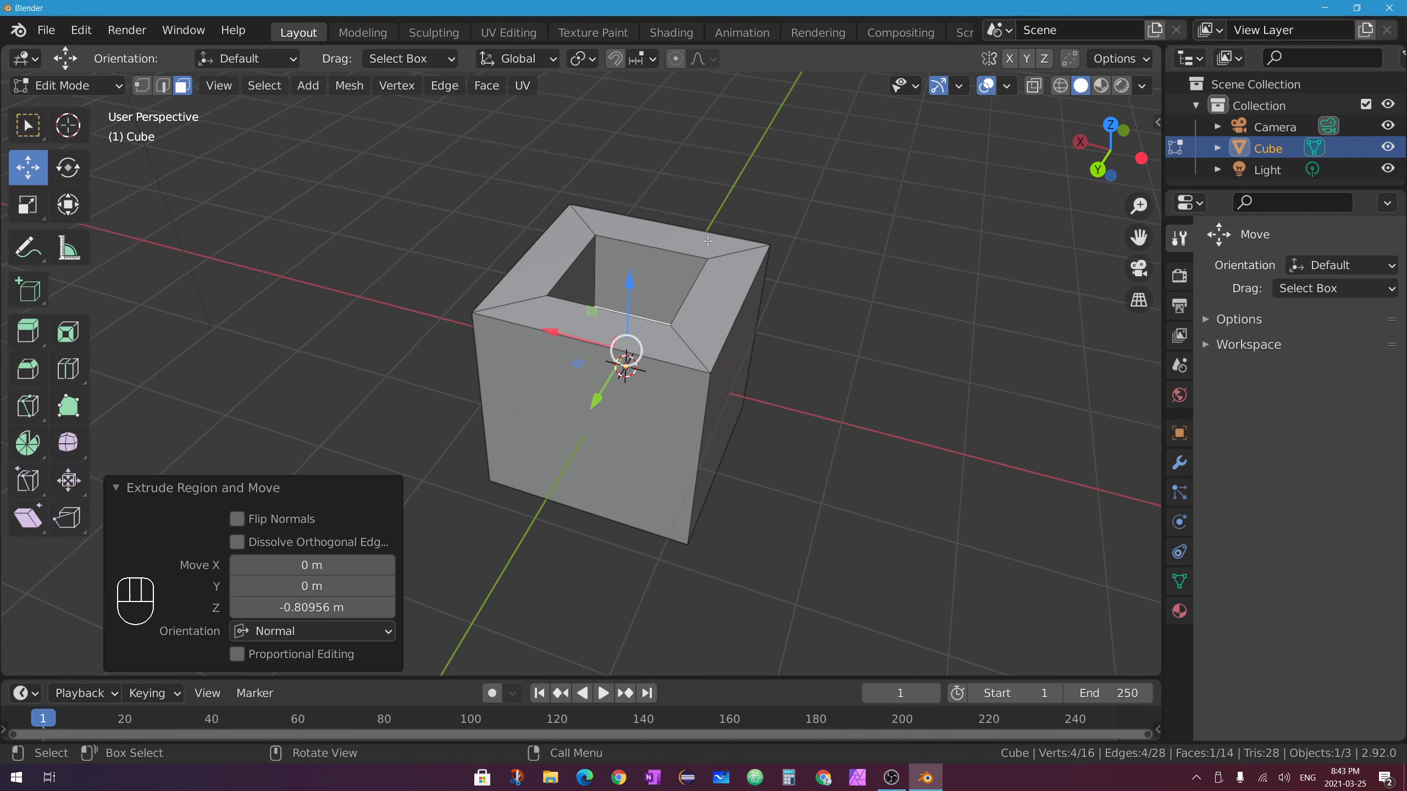
pyautogui.moveTo(663, 312); pyautogui.dragTo(694, 220, button='middle')
pyautogui.moveTo(602, 330); pyautogui.dragTo(761, 288, button='middle')
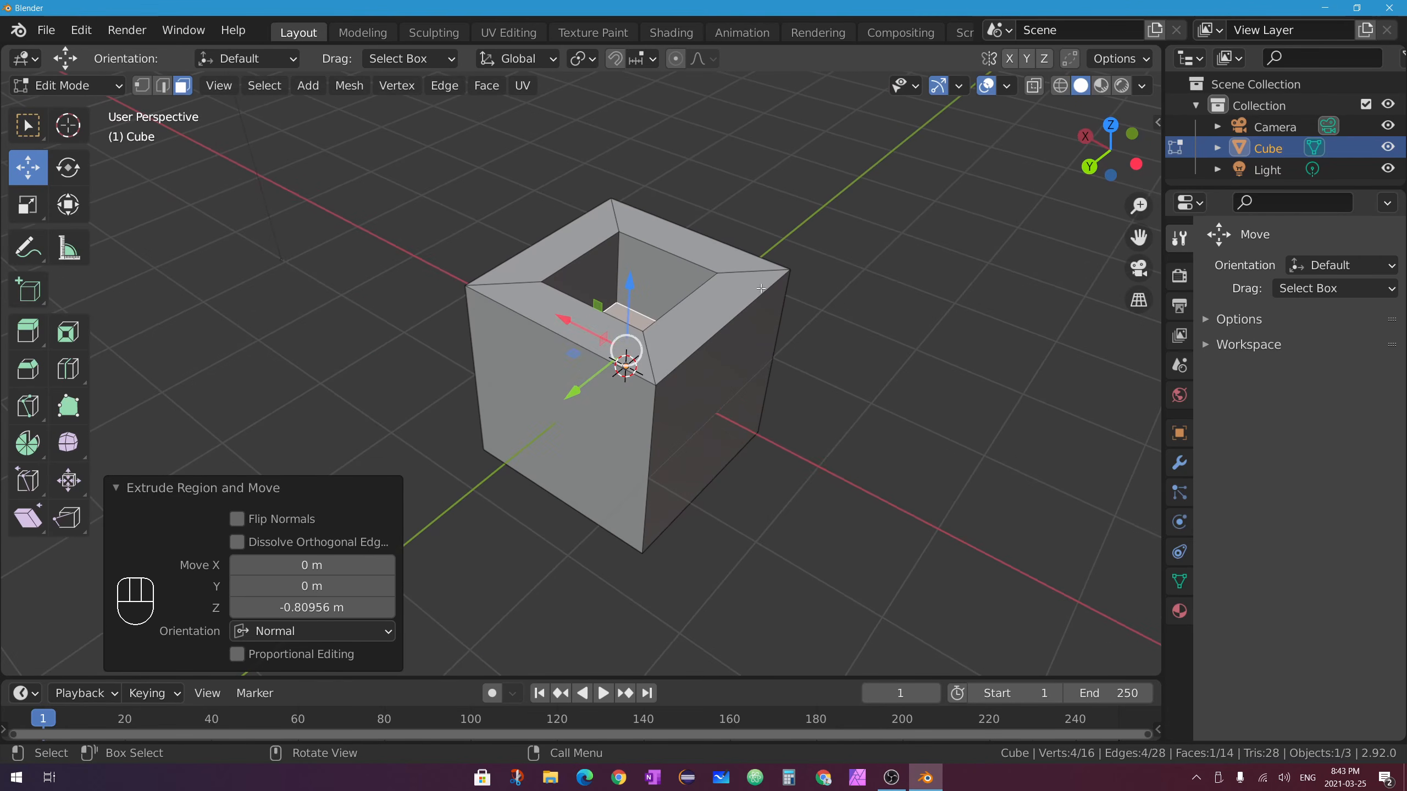
pyautogui.hotkey('ctrl', 'z')
pyautogui.hotkey('ctrl', 'z')
pyautogui.hotkey('ctrl', 'z')
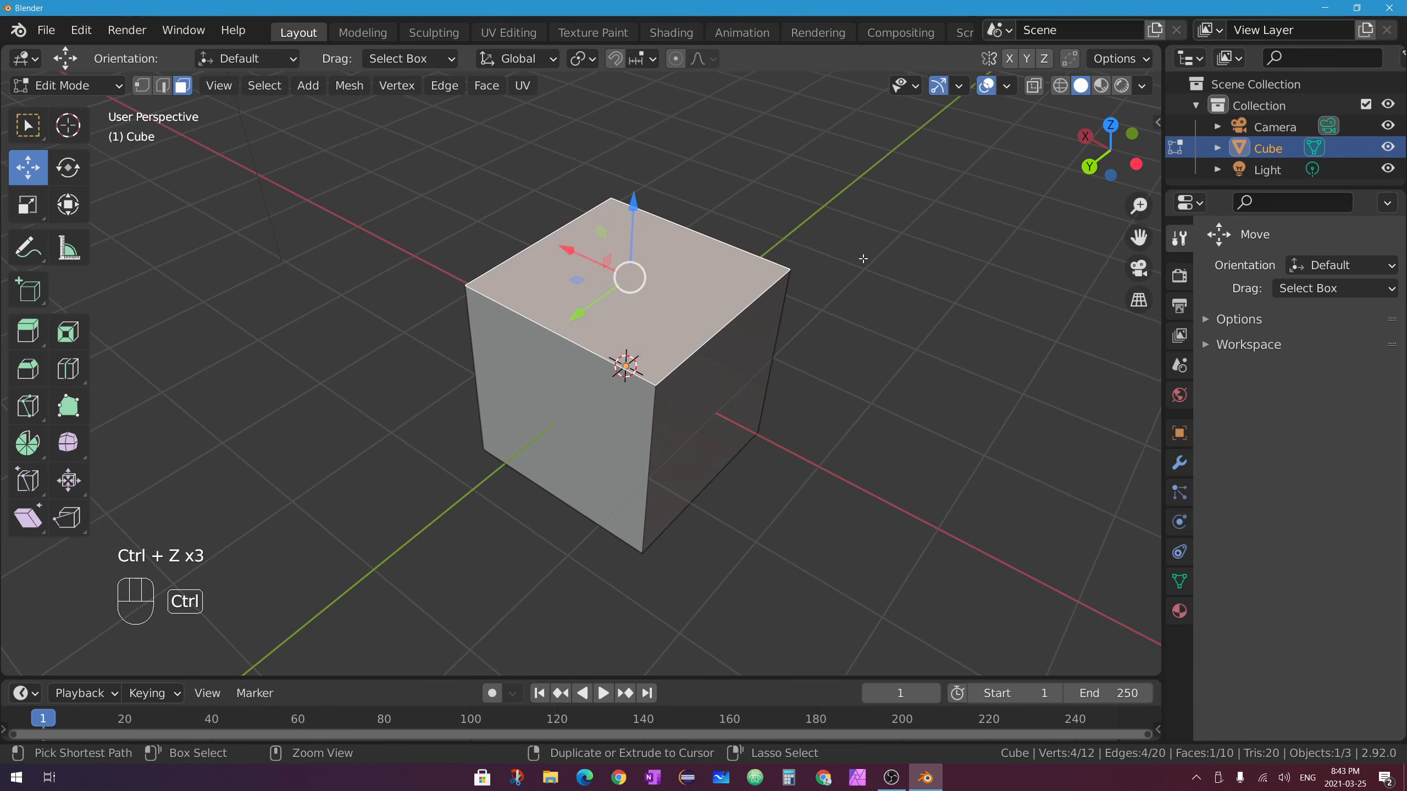
# Inset the top face at 0.2725 m thickness and -0.165 m depth, then undo it.
pyautogui.click(68, 333)
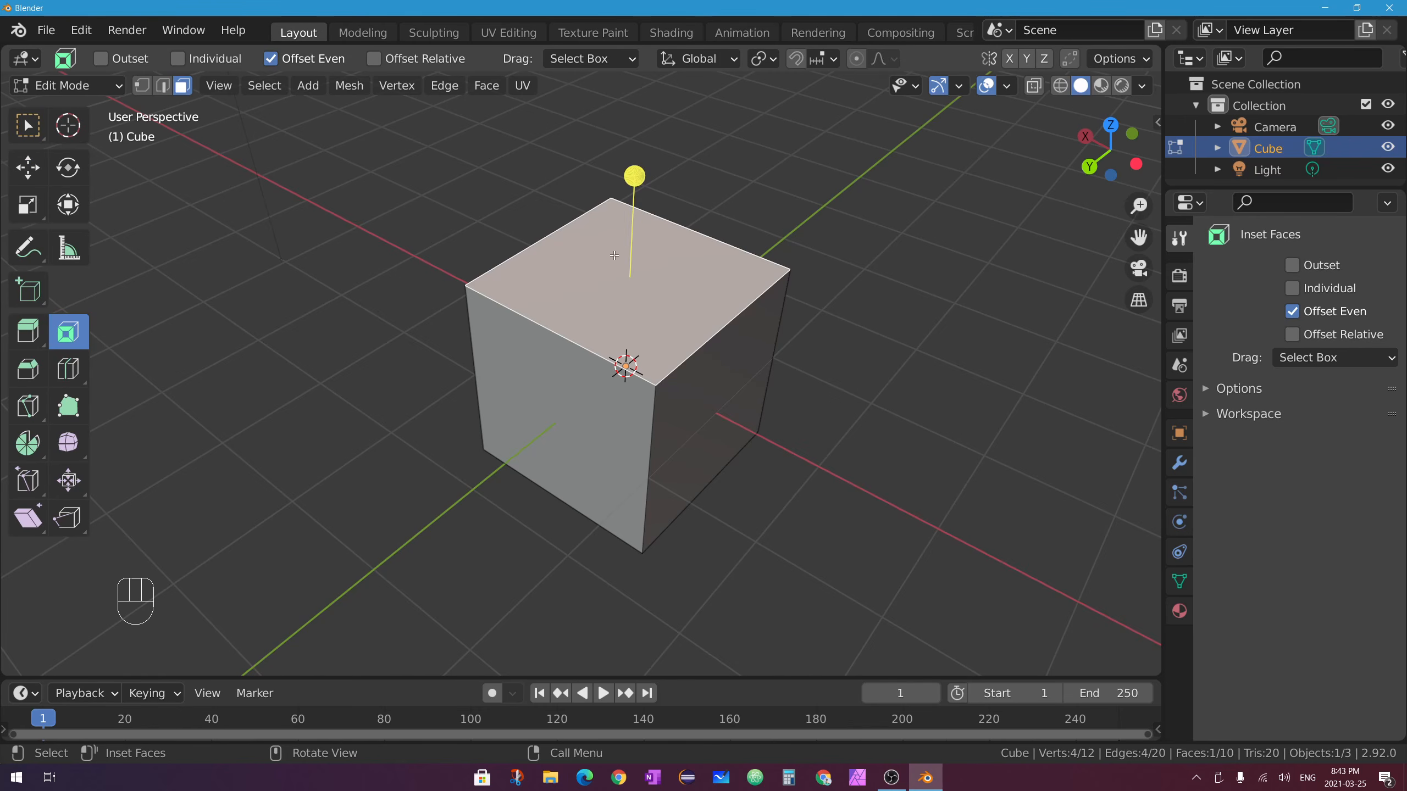
pyautogui.moveTo(639, 176); pyautogui.dragTo(634, 208)
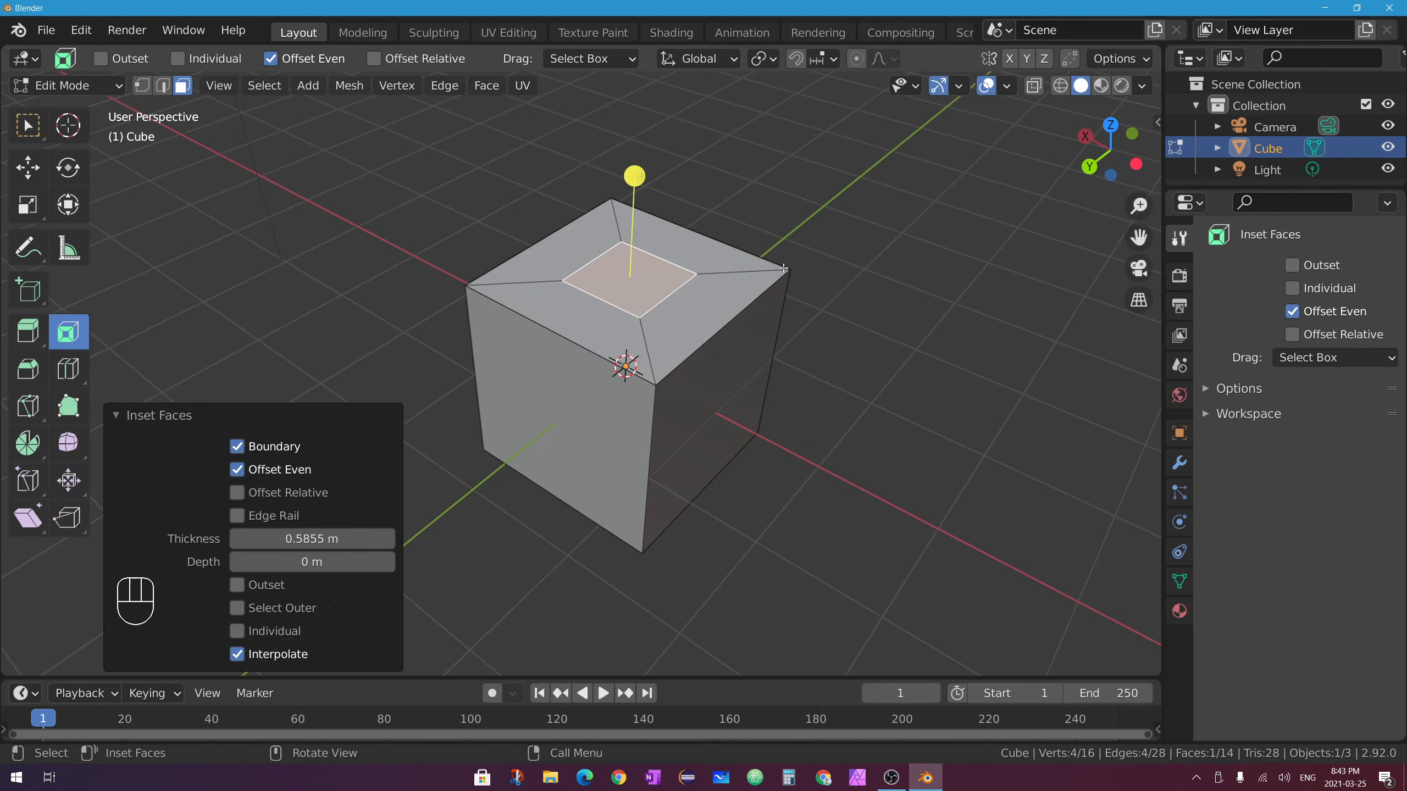
pyautogui.moveTo(675, 396); pyautogui.dragTo(700, 277, button='middle')
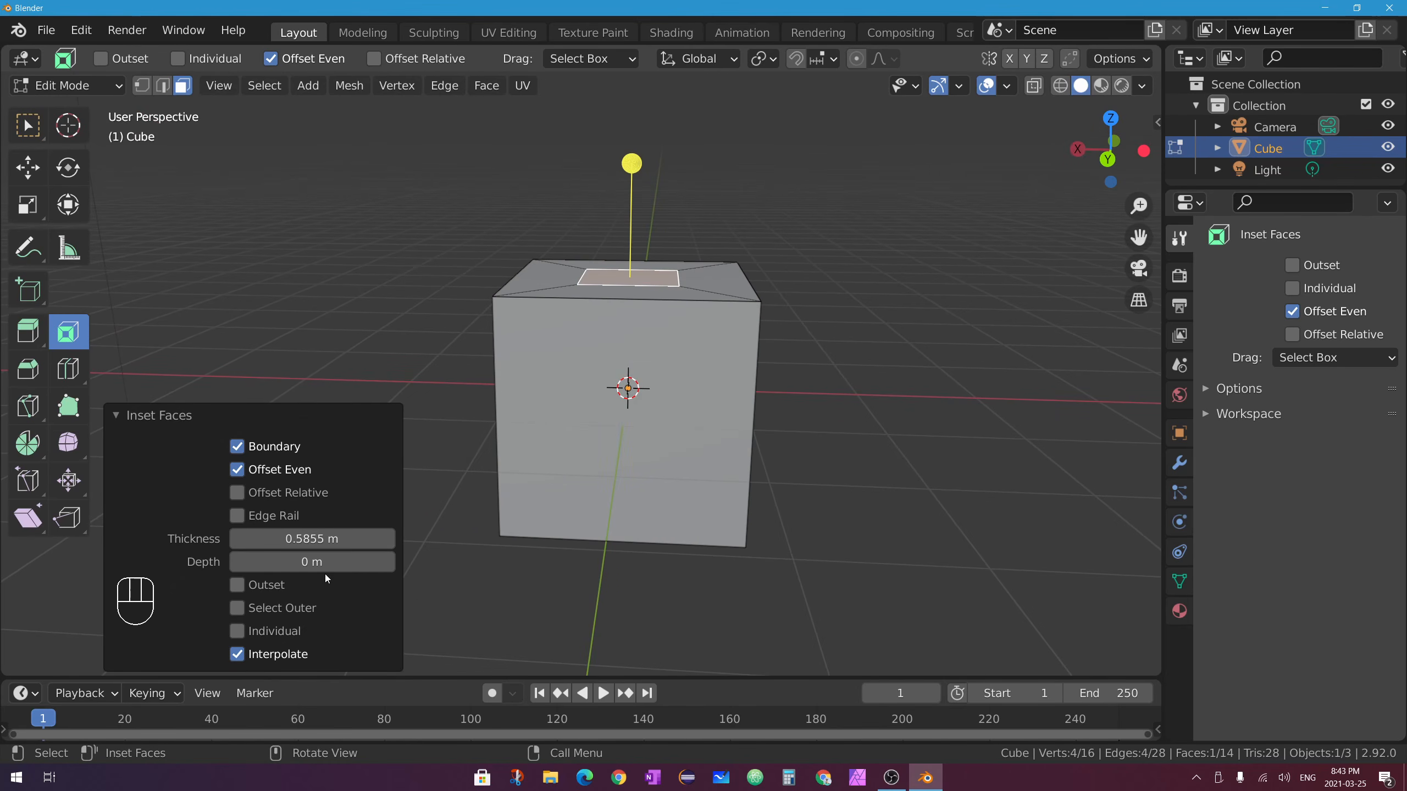
pyautogui.moveTo(322, 538); pyautogui.dragTo(261, 538)
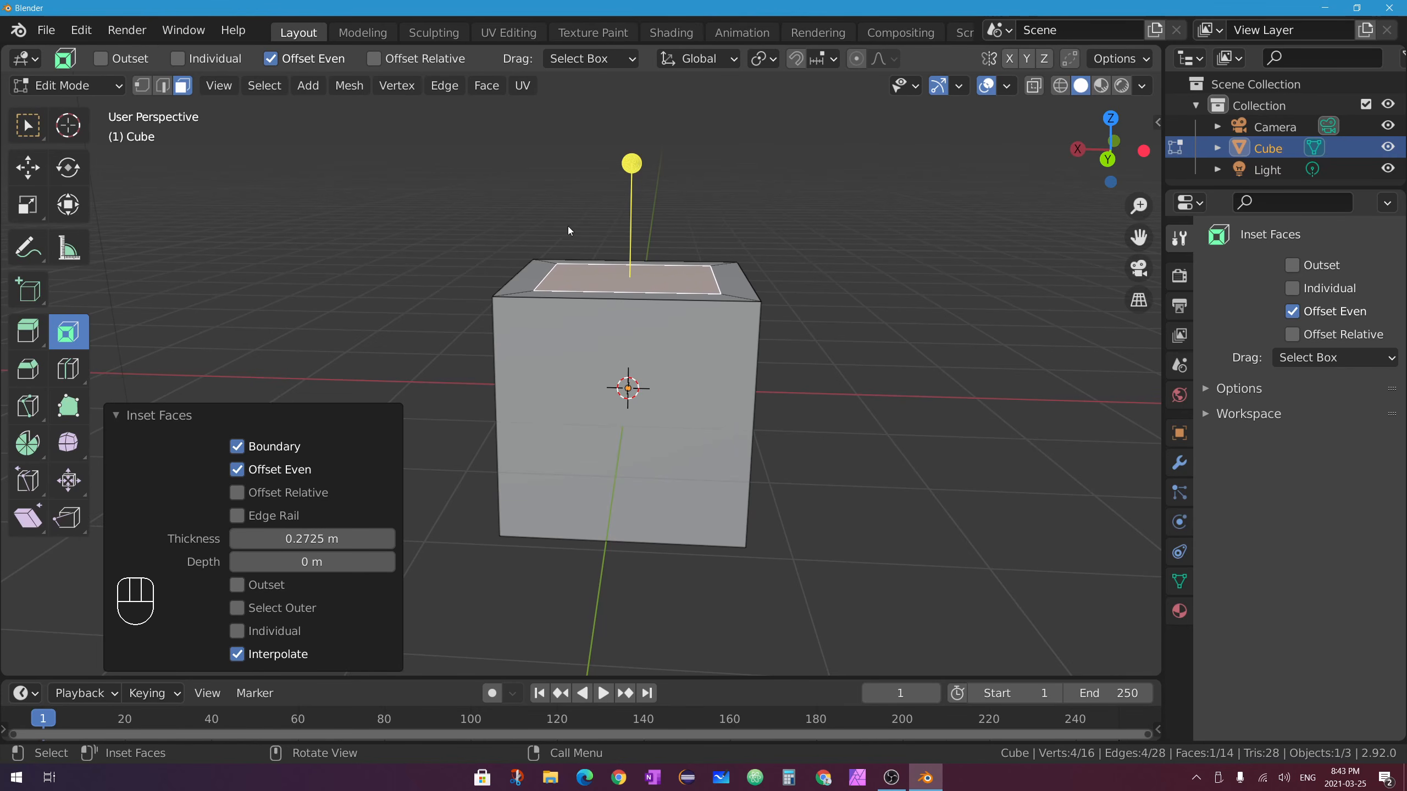
pyautogui.moveTo(567, 227); pyautogui.dragTo(735, 279, button='middle')
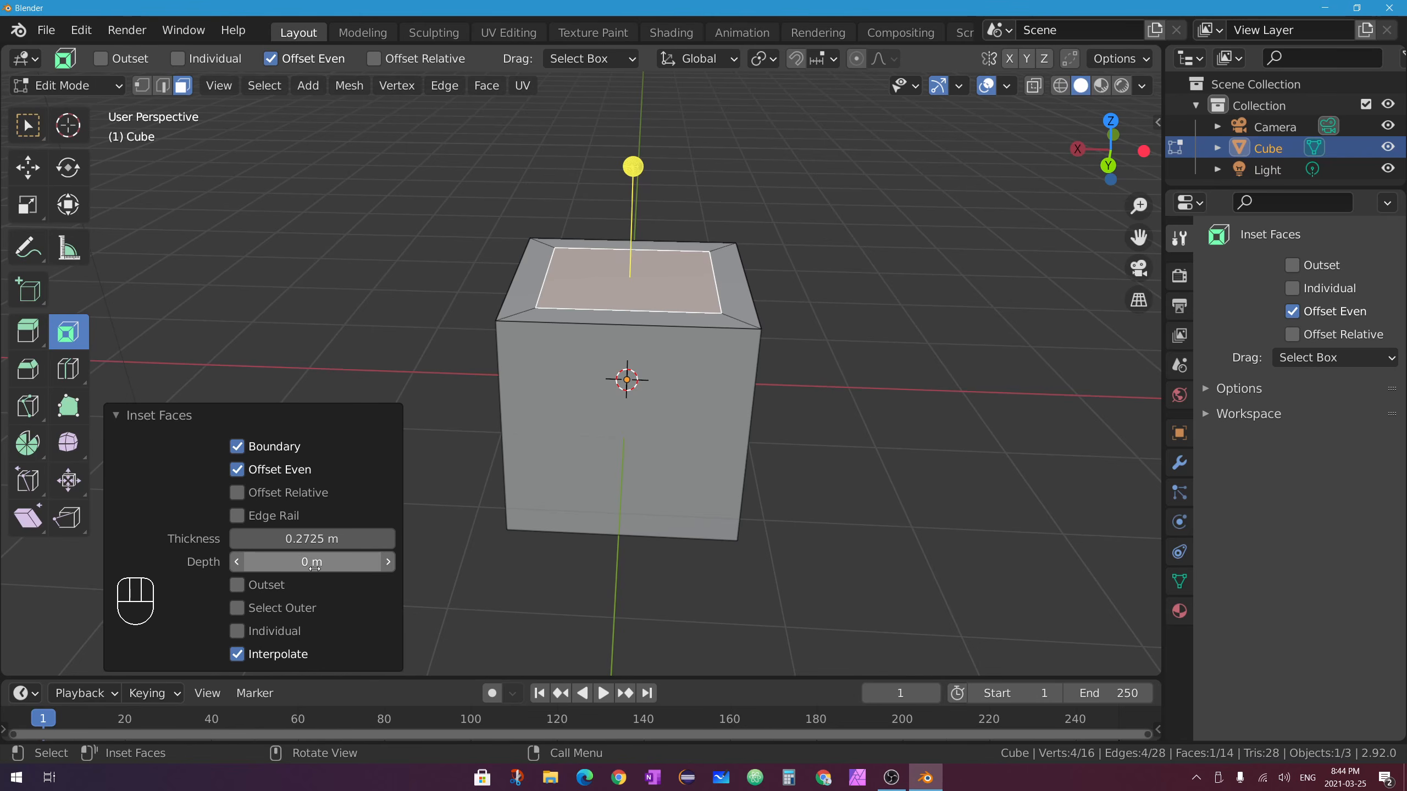
pyautogui.moveTo(310, 562); pyautogui.dragTo(272, 561)
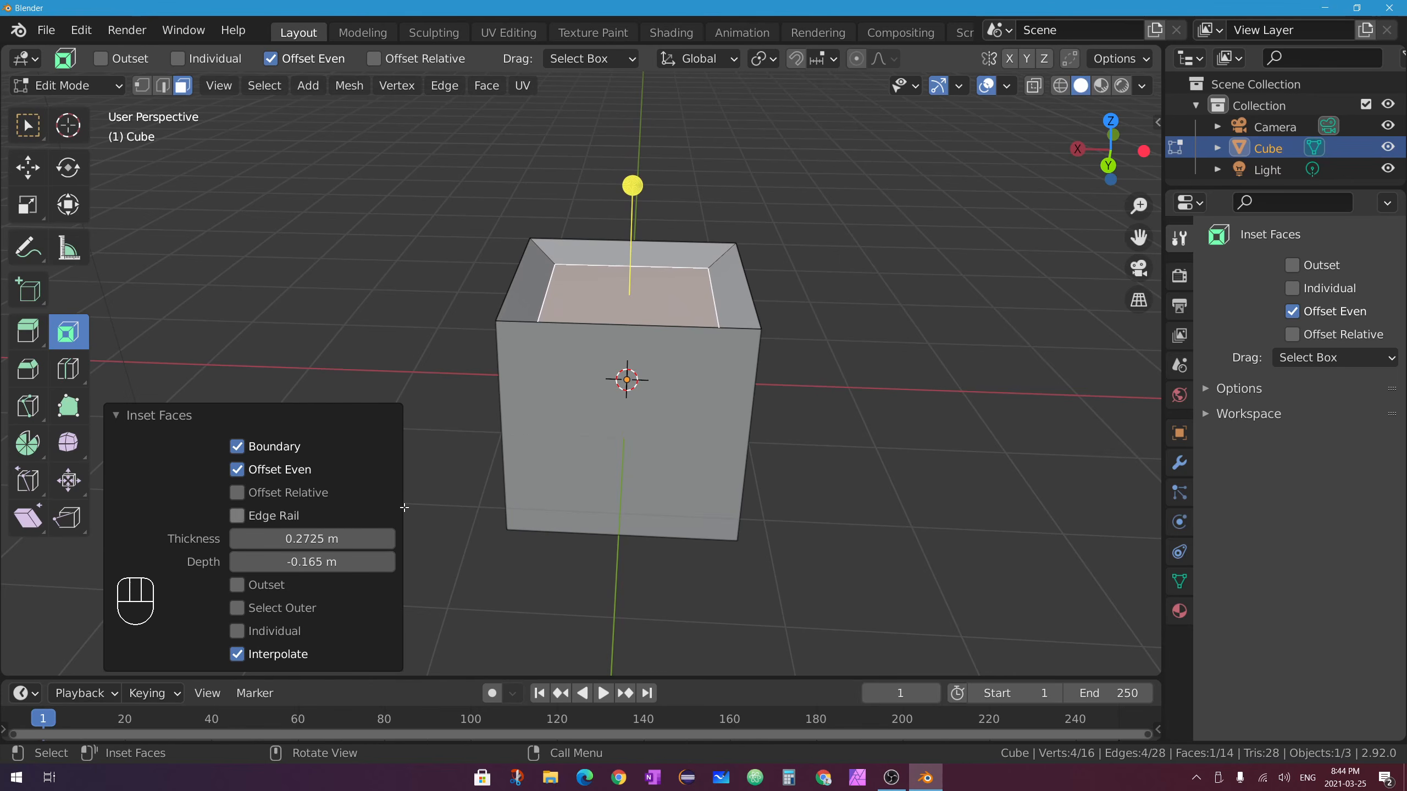
pyautogui.moveTo(876, 286); pyautogui.dragTo(647, 275, button='middle')
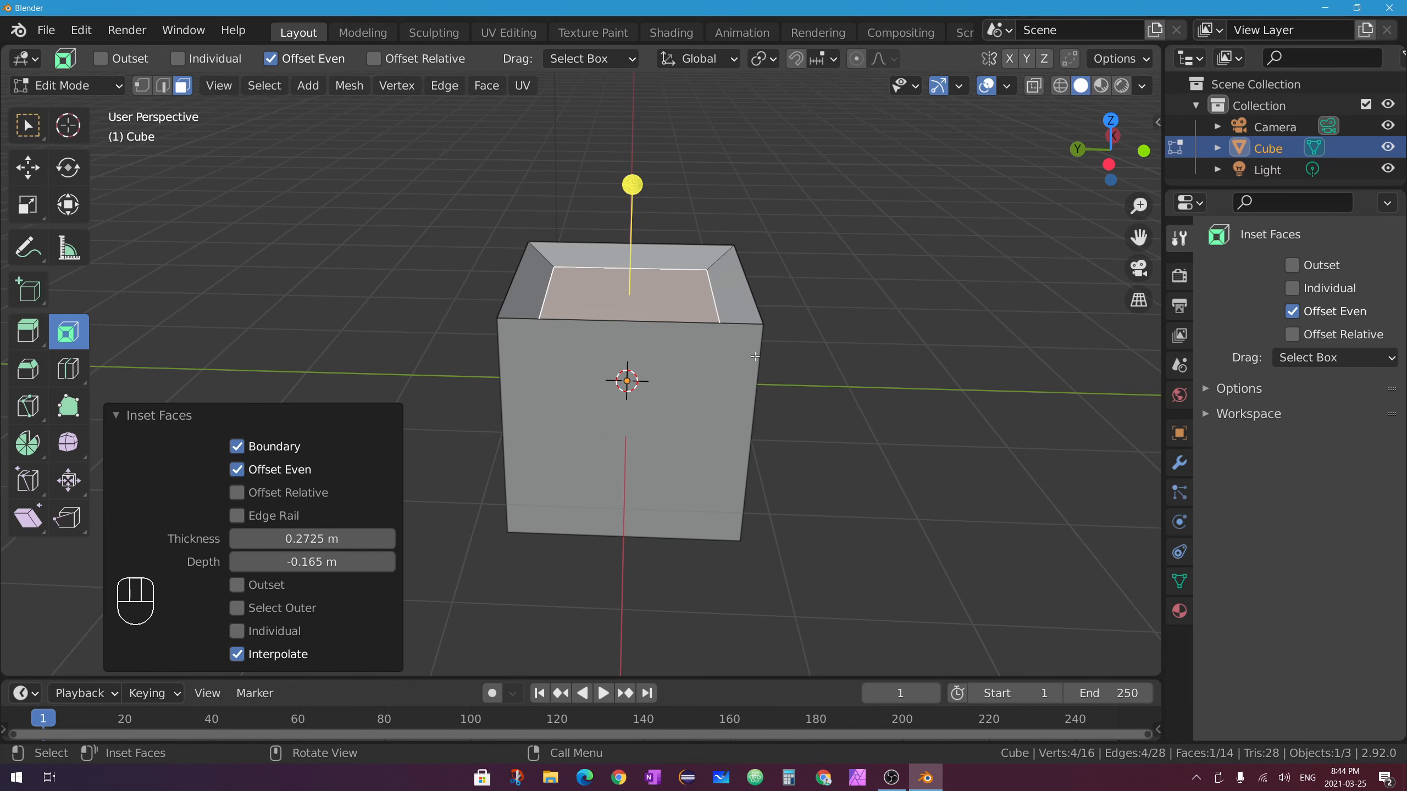
pyautogui.moveTo(727, 321); pyautogui.dragTo(579, 258, button='middle')
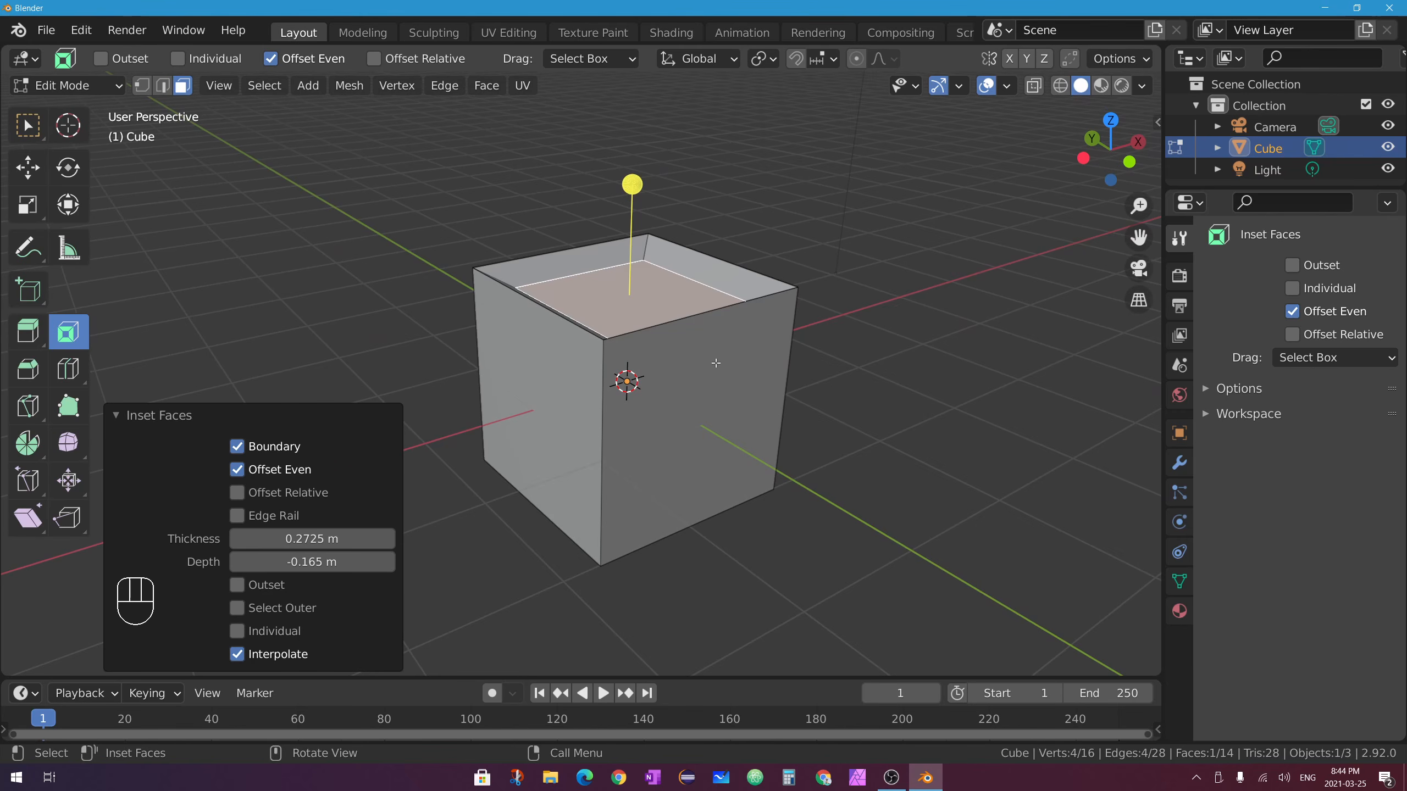
pyautogui.hotkey('ctrl', 'z')
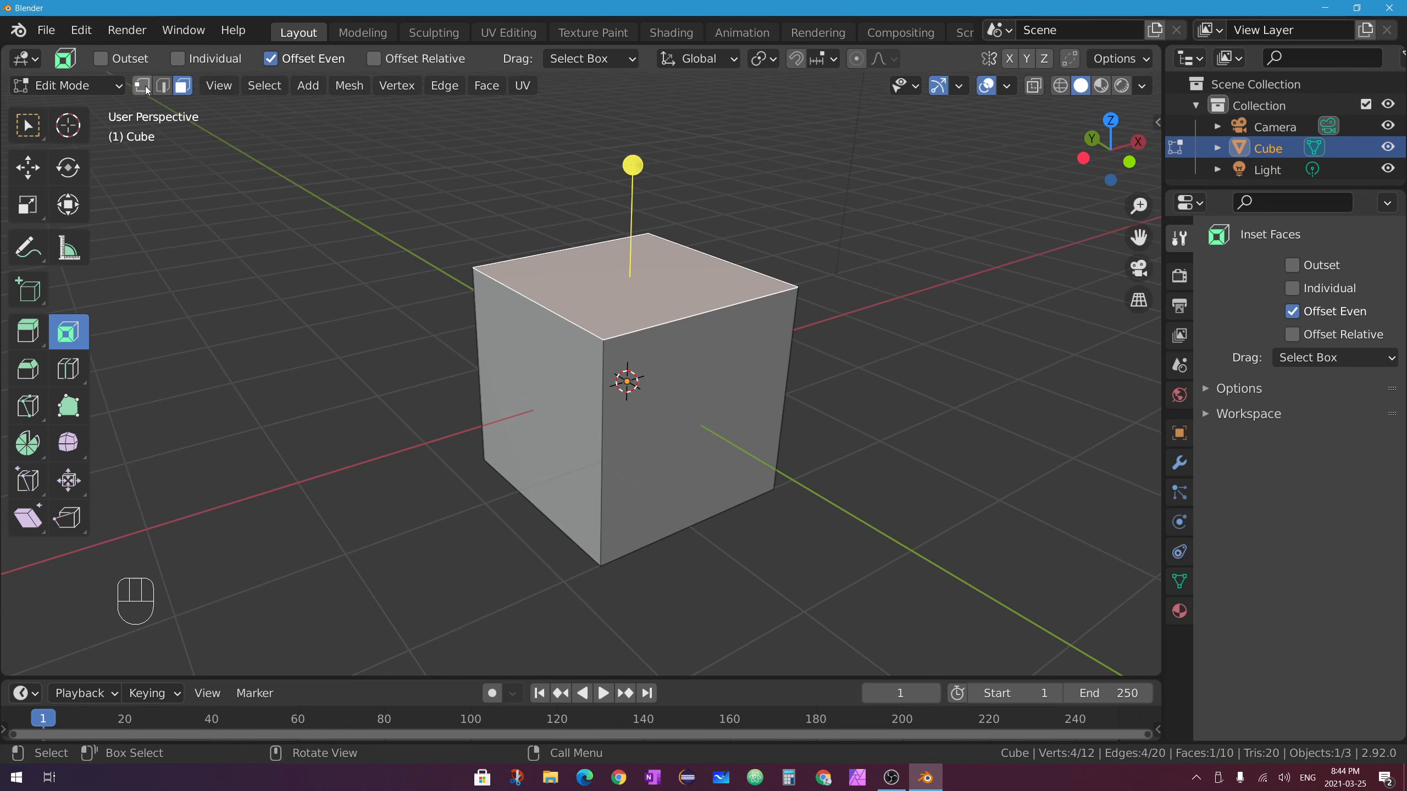
# Select the top and right faces, extrude them in place and scale them to 0.555.
pyautogui.click(29, 135)
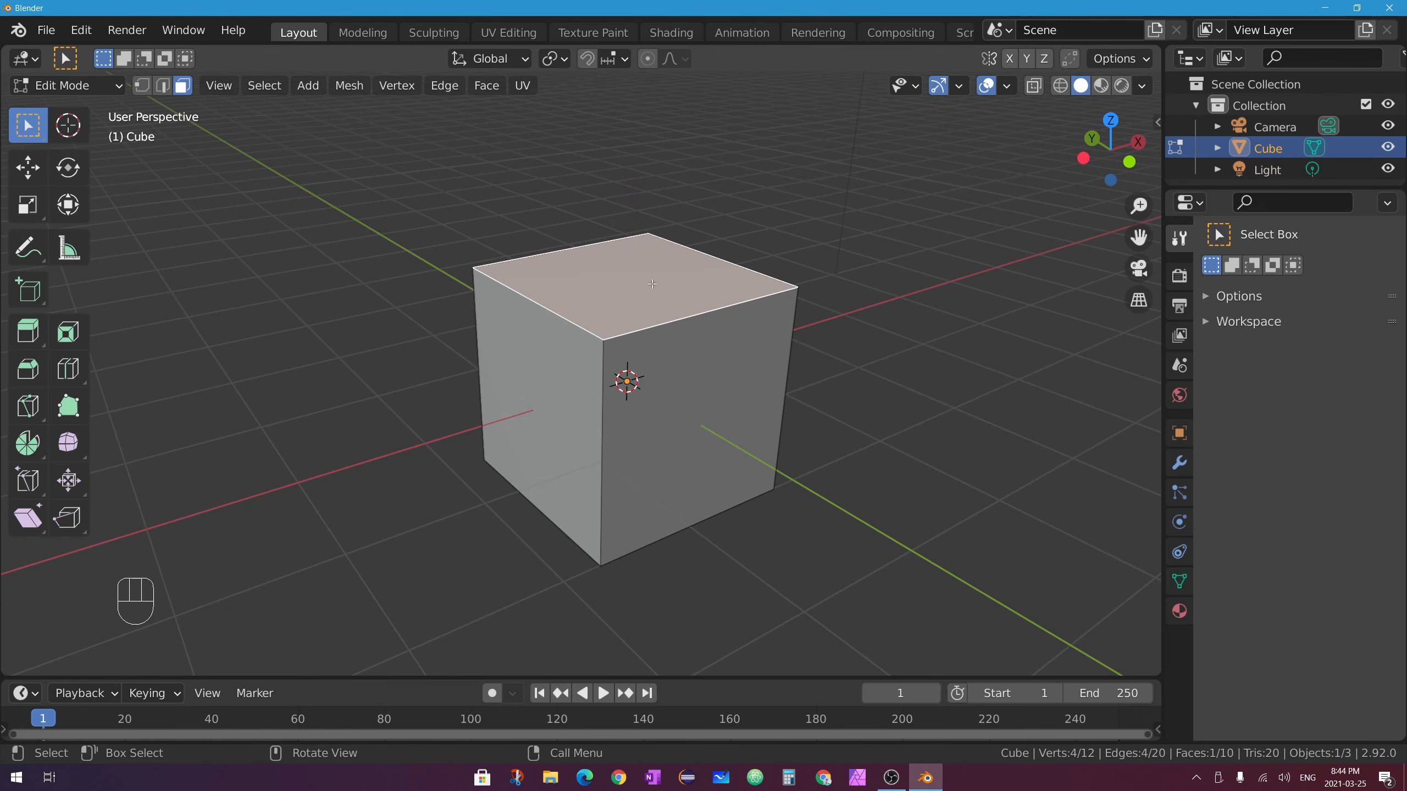
pyautogui.keyDown('shift'); pyautogui.click(709, 336); pyautogui.keyUp('shift')
pyautogui.moveTo(709, 335); pyautogui.dragTo(597, 263, button='middle')
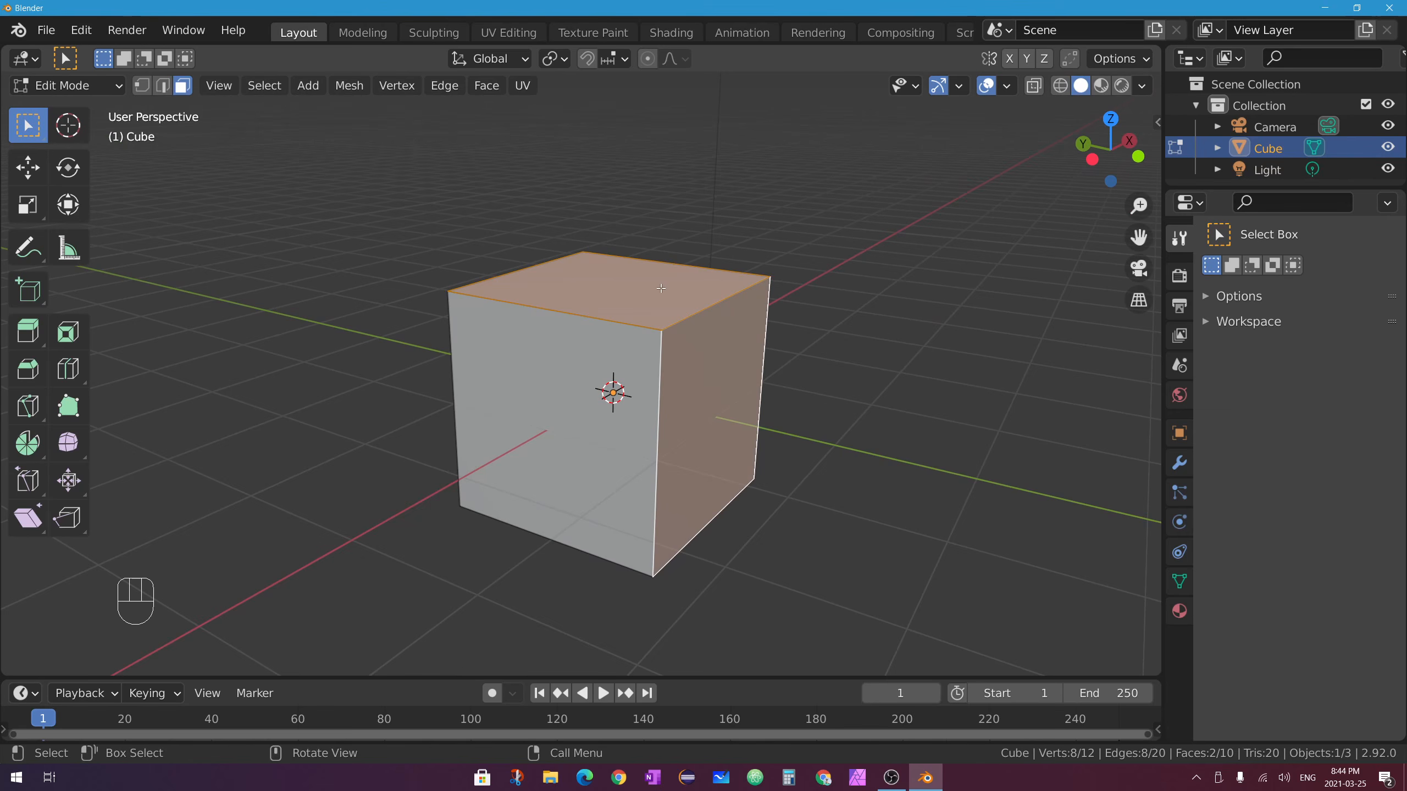
pyautogui.moveTo(723, 286); pyautogui.dragTo(731, 291, button='middle')
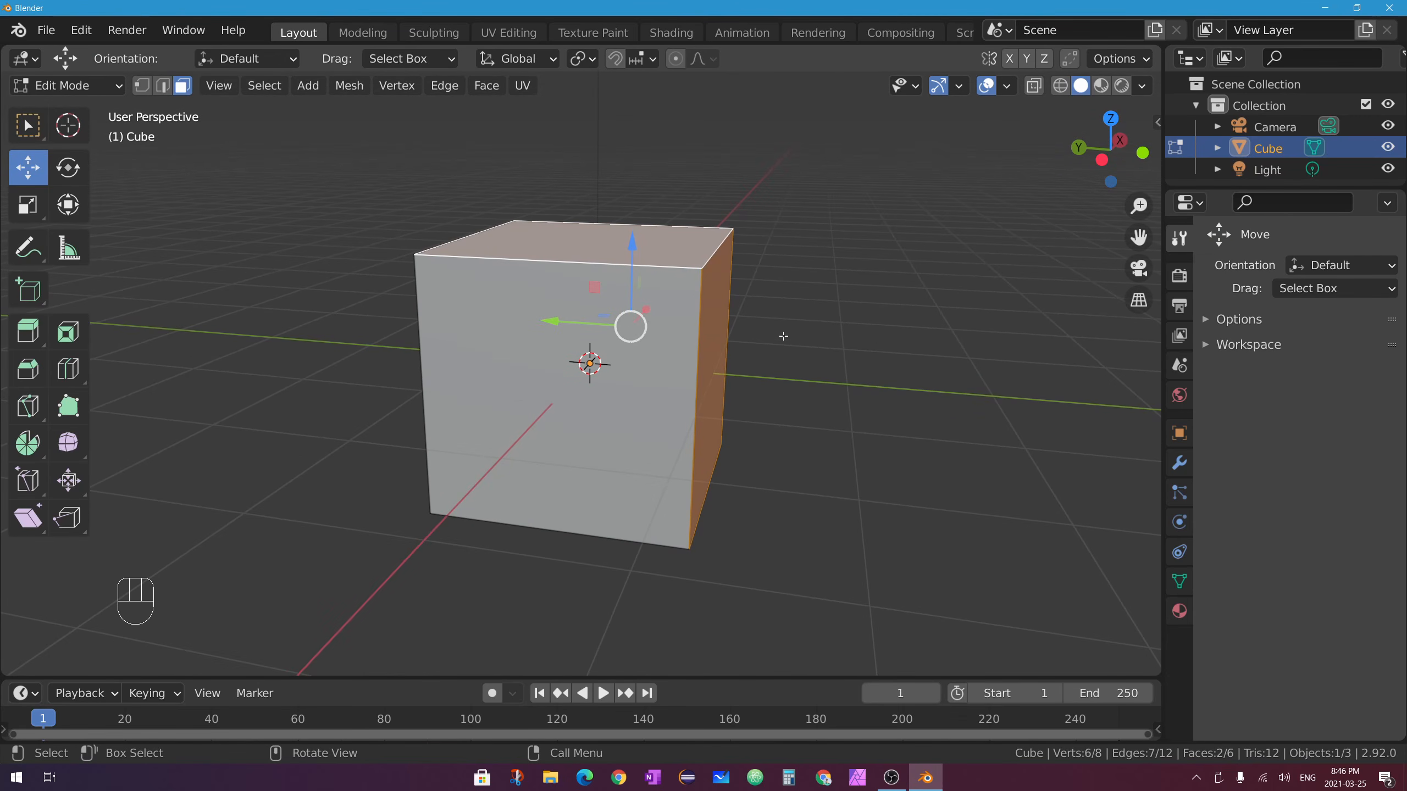
pyautogui.press('e')
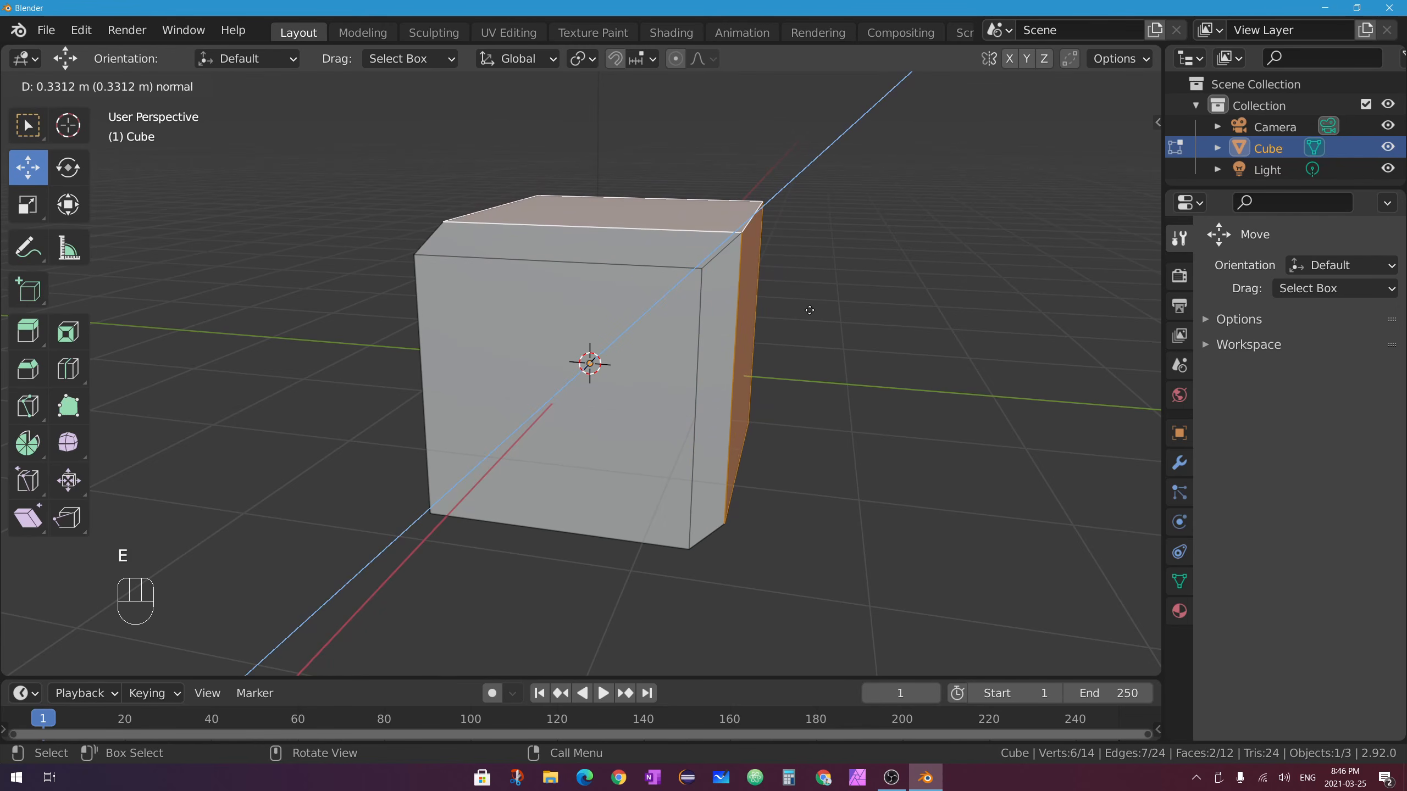
pyautogui.rightClick(842, 218)
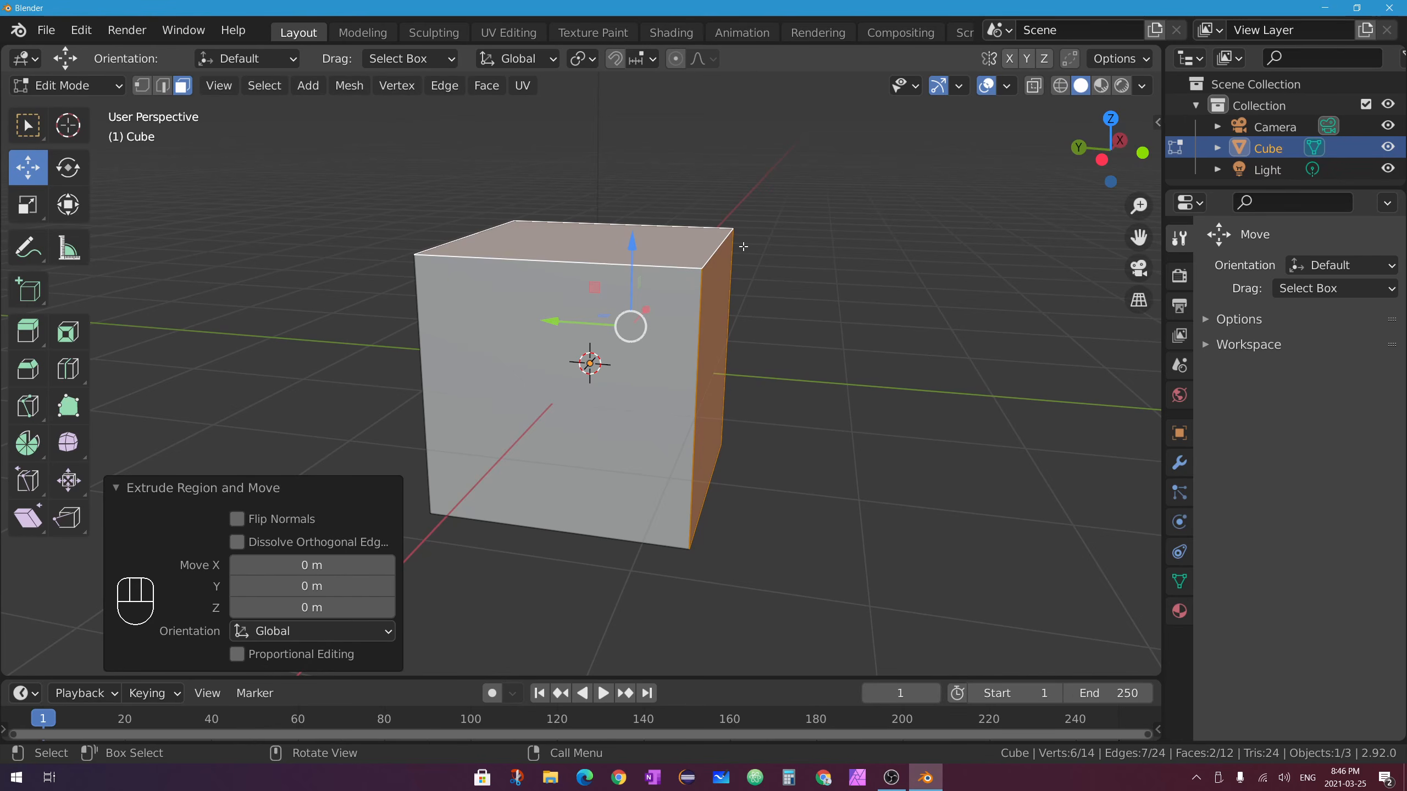
pyautogui.moveTo(663, 368); pyautogui.dragTo(876, 302, button='middle')
pyautogui.press('s')
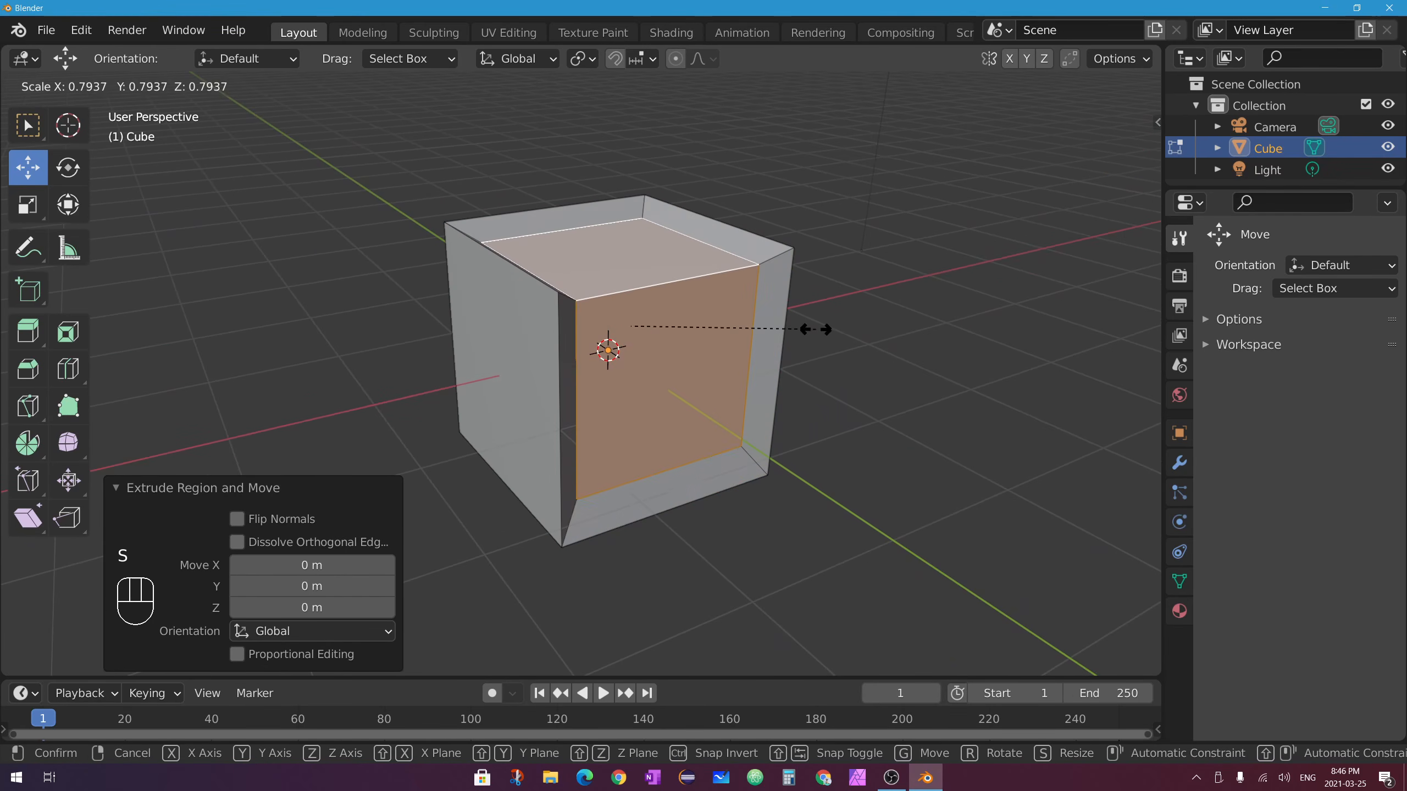
pyautogui.click(769, 336)
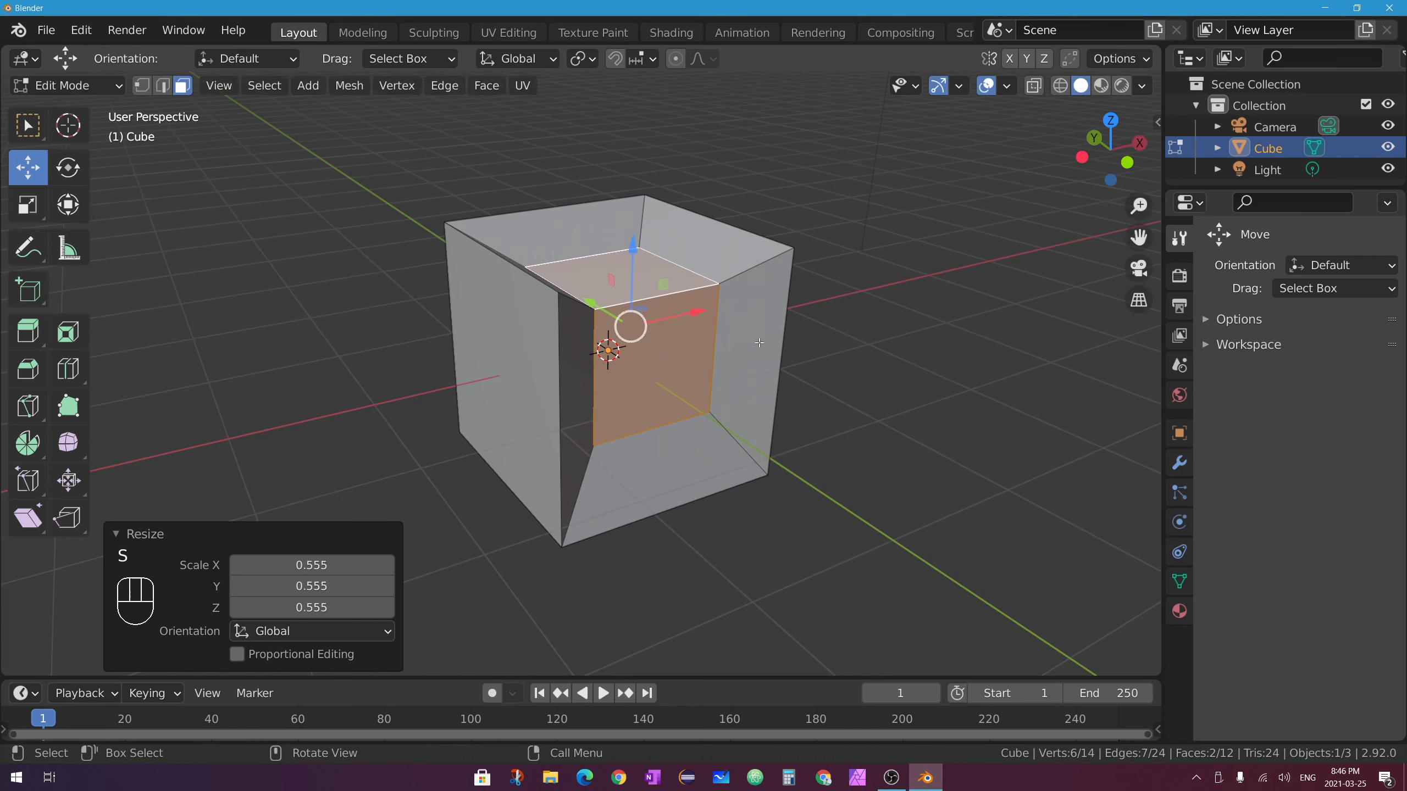
# Move the shrunken faces along Z and slide them -0.31 m along Y.
pyautogui.moveTo(687, 286); pyautogui.dragTo(630, 284, button='middle')
pyautogui.moveTo(694, 365); pyautogui.dragTo(752, 276, button='middle')
pyautogui.click(628, 230)
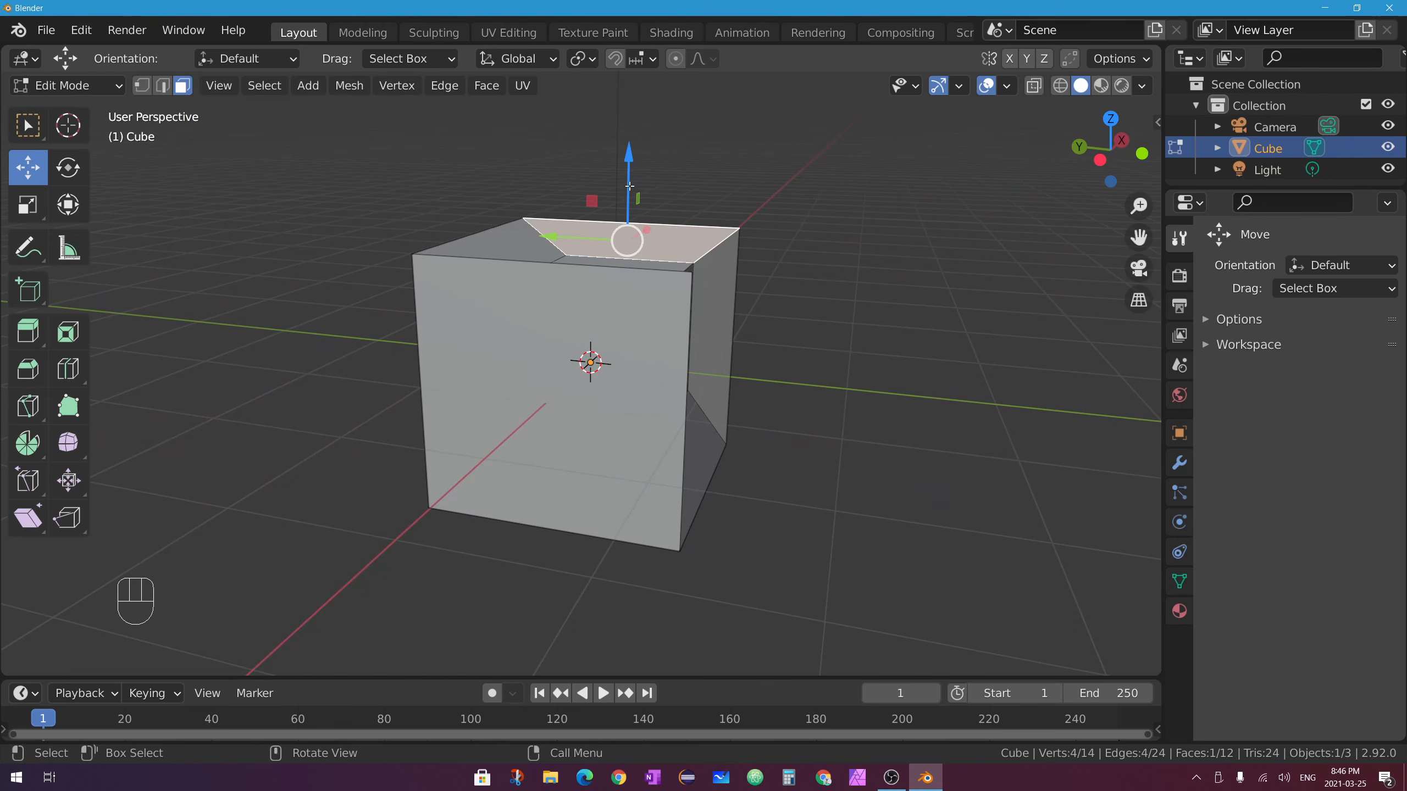
pyautogui.hotkey('ctrl', 'z')
pyautogui.moveTo(629, 240); pyautogui.dragTo(633, 191)
pyautogui.moveTo(566, 285); pyautogui.dragTo(597, 283)
pyautogui.moveTo(597, 284); pyautogui.dragTo(568, 239, button='middle')
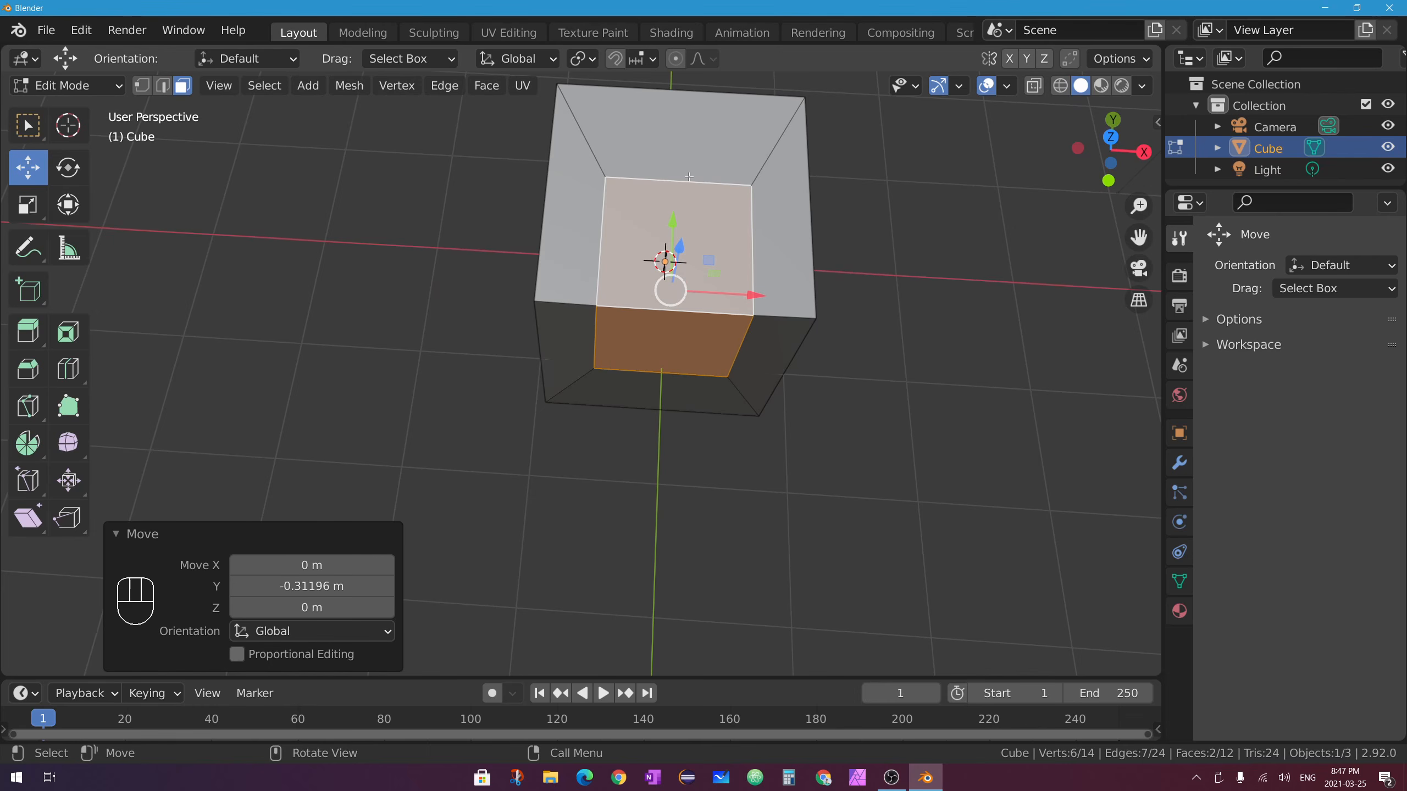
pyautogui.moveTo(689, 137); pyautogui.dragTo(592, 221, button='middle')
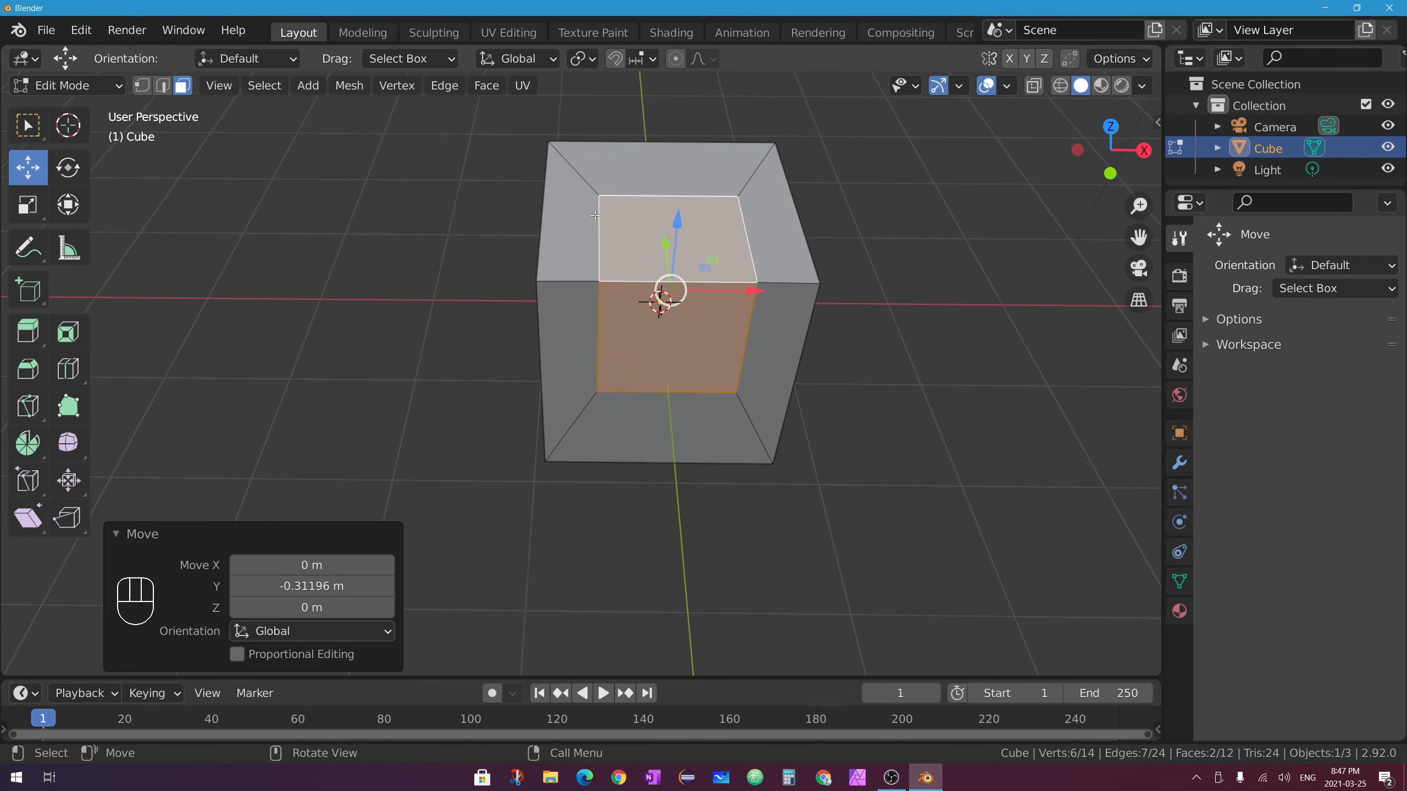
pyautogui.moveTo(805, 367); pyautogui.dragTo(689, 491, button='middle')
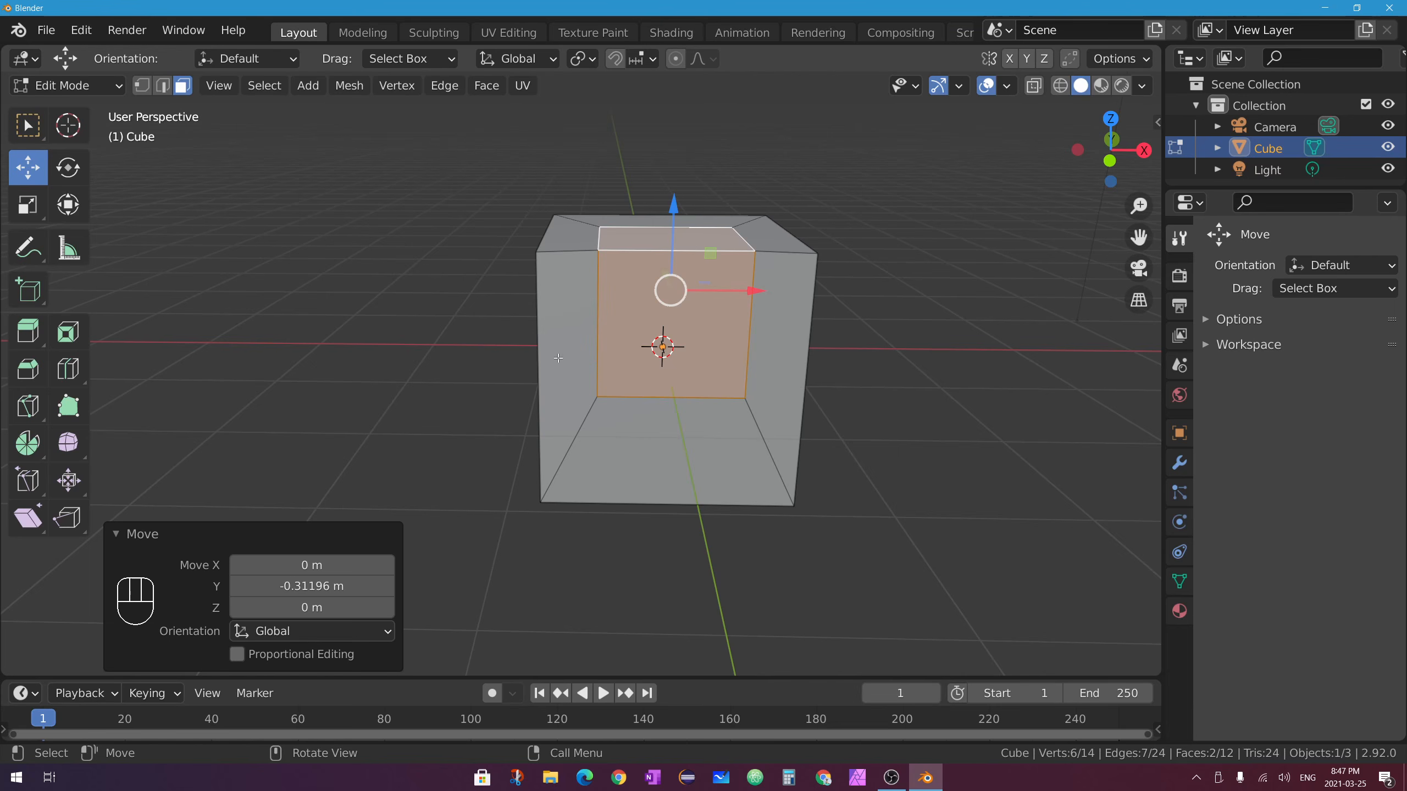
pyautogui.moveTo(721, 351); pyautogui.dragTo(724, 377, button='middle')
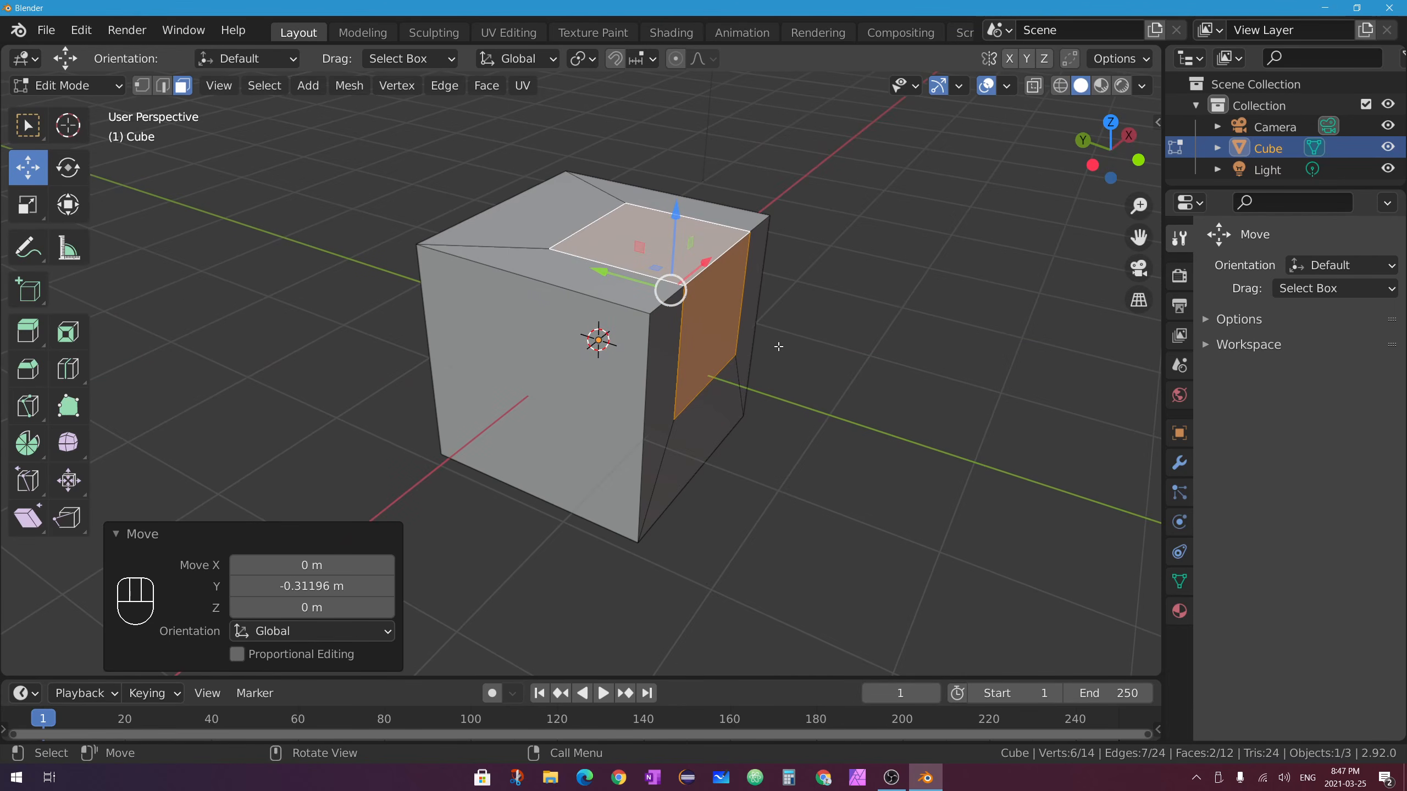
pyautogui.hotkey('alt', 'e')
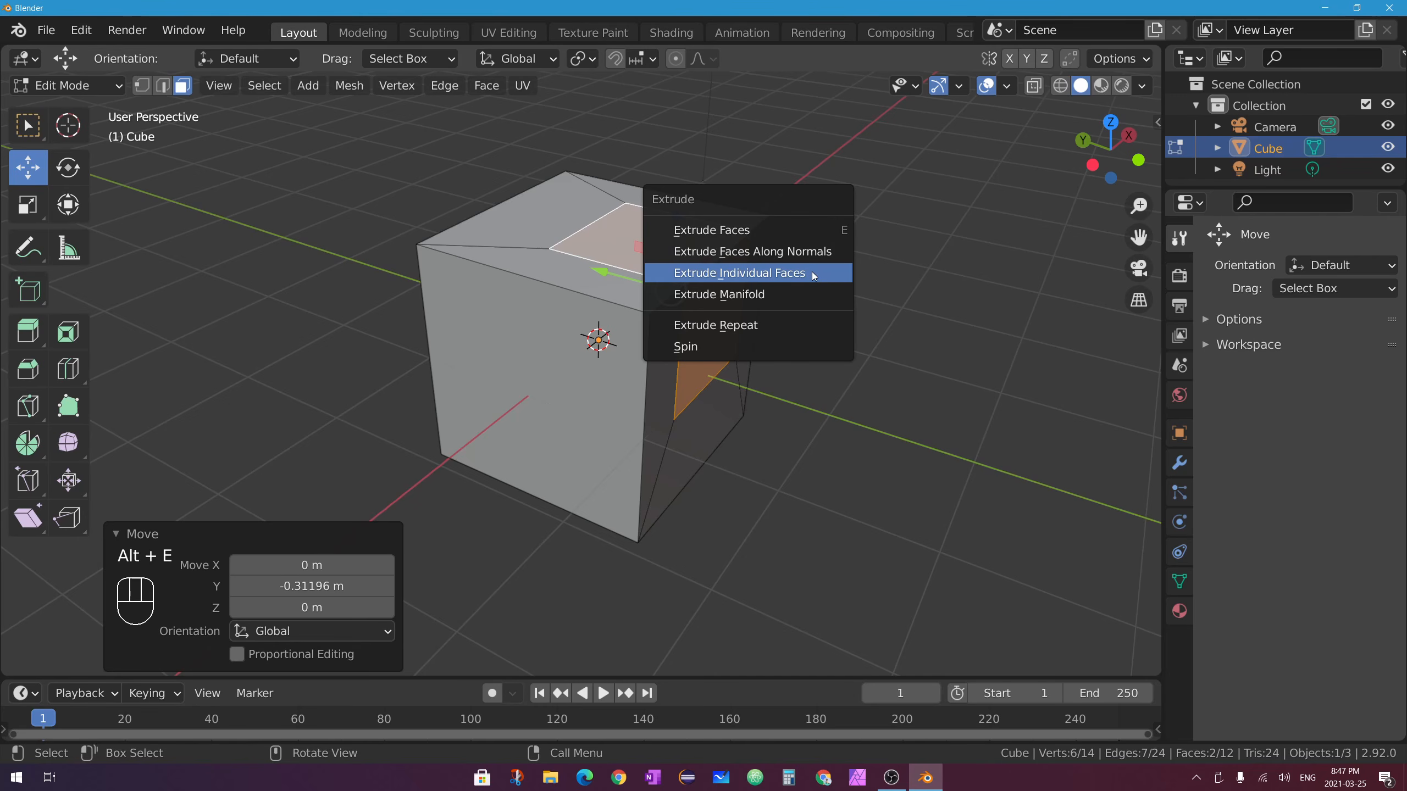
pyautogui.click(789, 253)
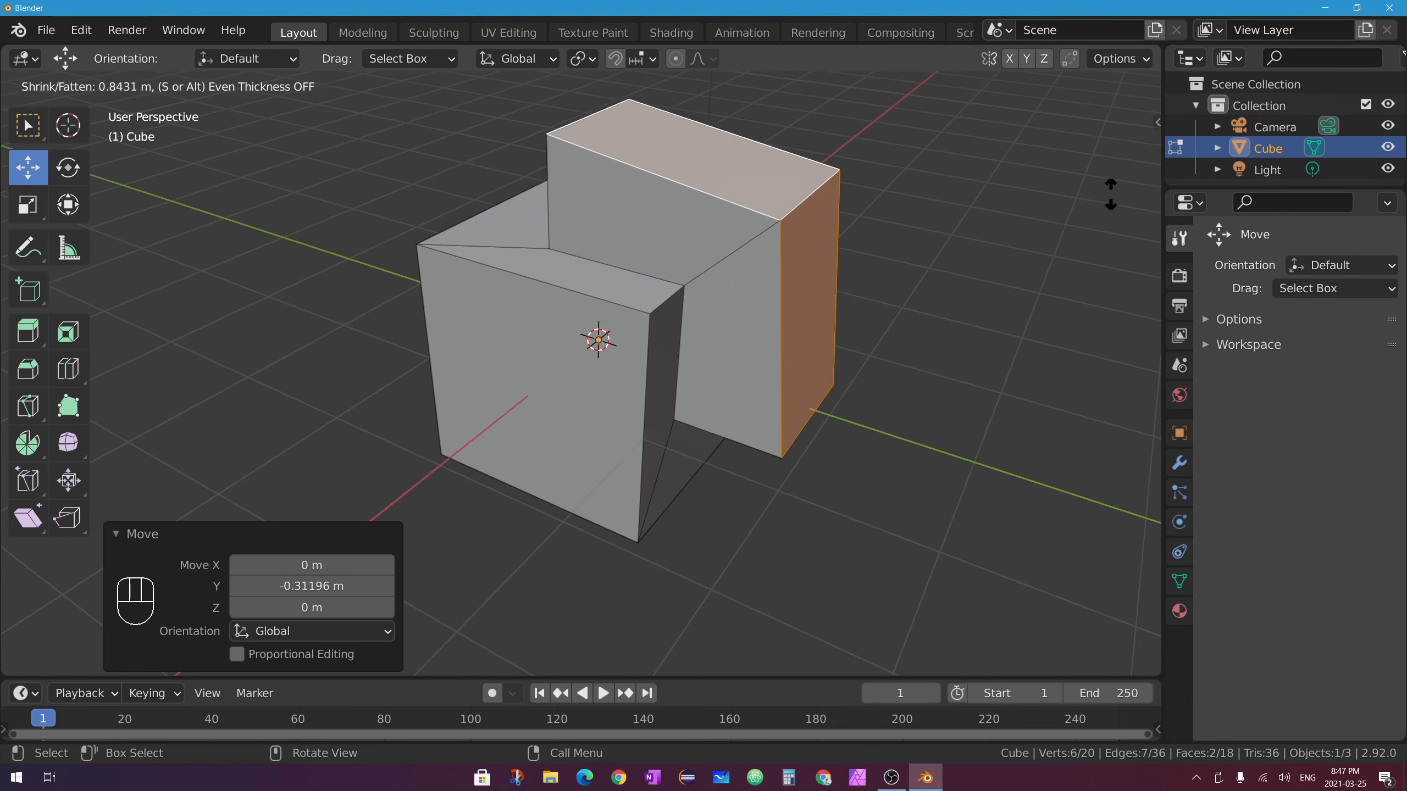
pyautogui.click(1068, 206)
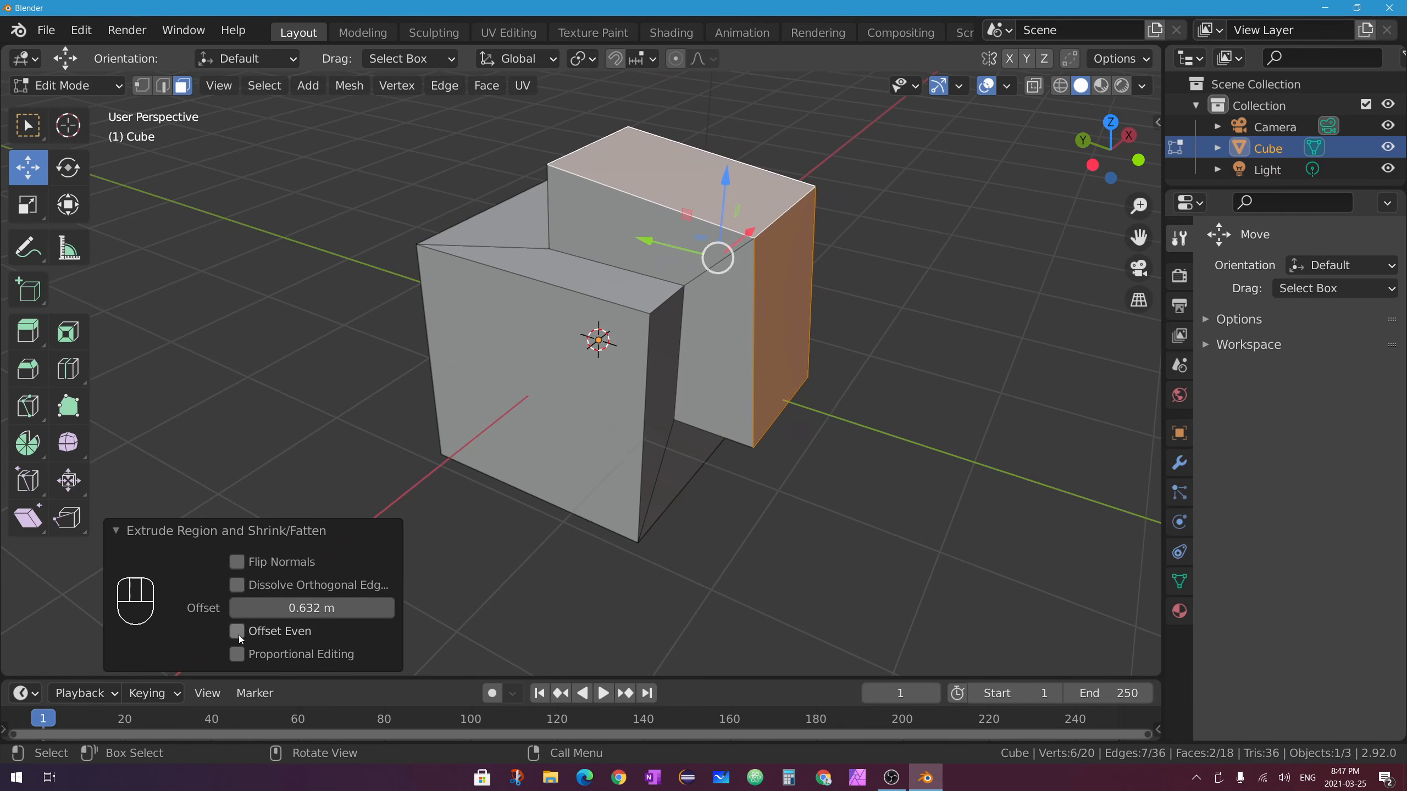
pyautogui.click(236, 631)
pyautogui.moveTo(789, 245); pyautogui.dragTo(728, 302, button='middle')
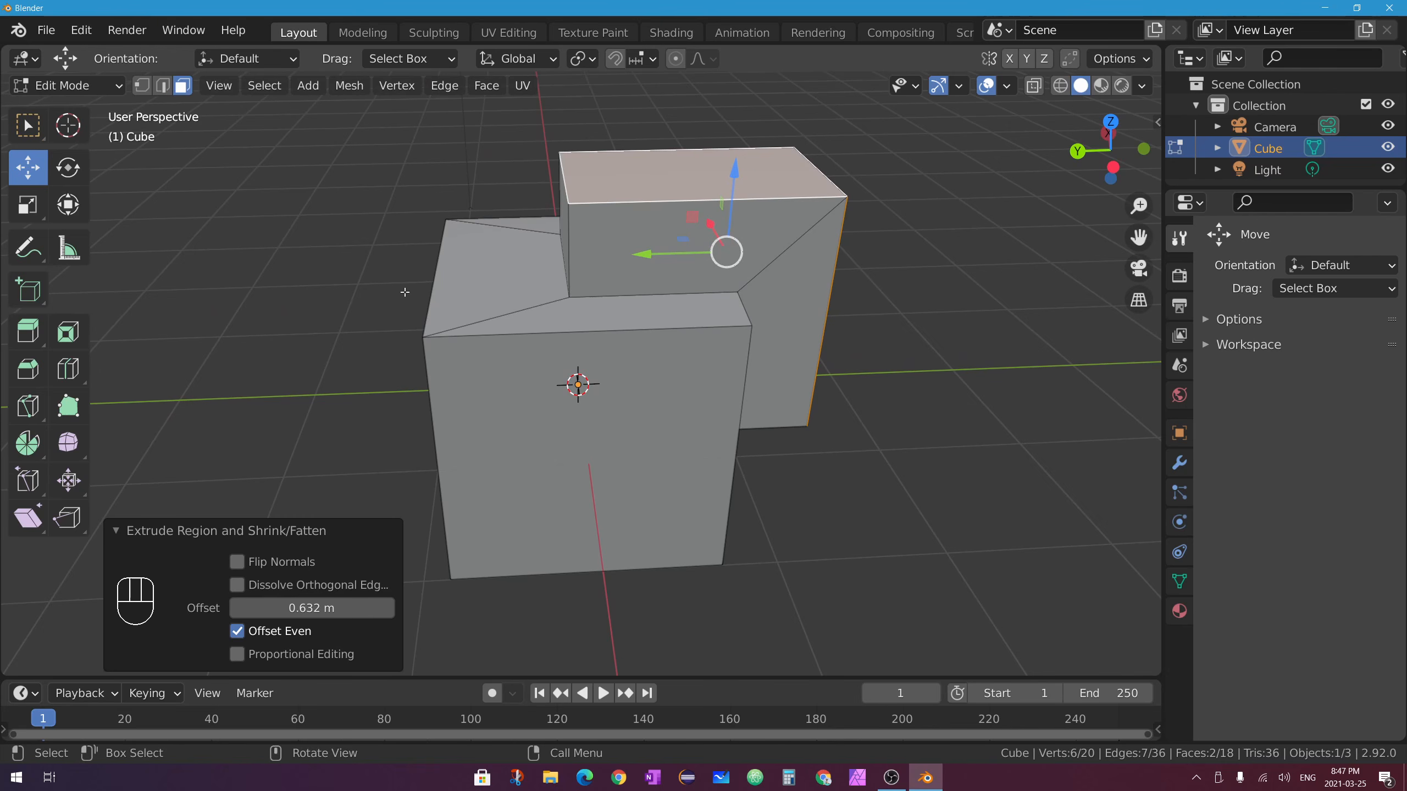
pyautogui.hotkey('ctrl', 'z')
pyautogui.hotkey('ctrl', 'z')
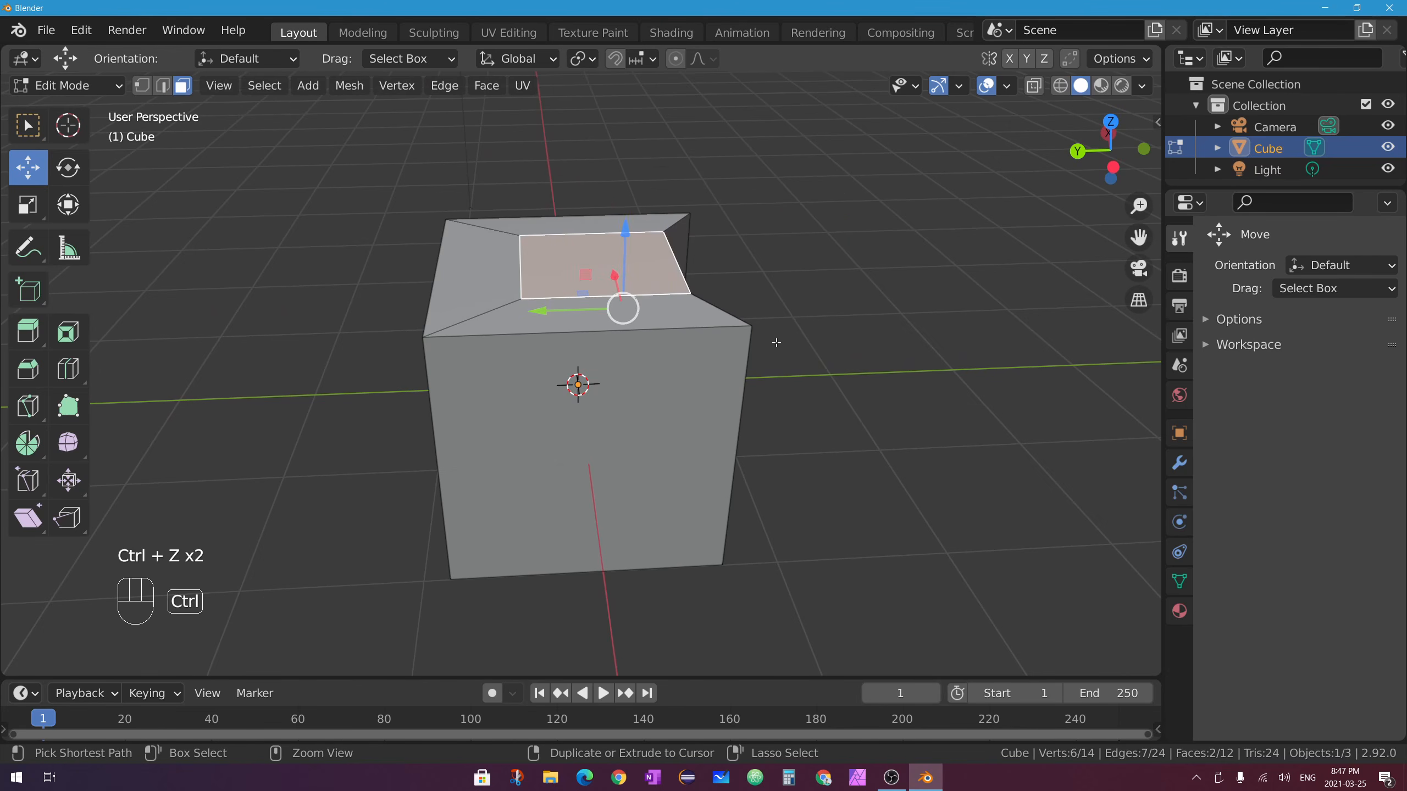
# Undo back to the plain cube and select its top face.
pyautogui.hotkey('ctrl', 'z')
pyautogui.hotkey('ctrl', 'z')
pyautogui.hotkey('ctrl', 'z')
pyautogui.hotkey('ctrl', 'z')
pyautogui.hotkey('ctrl', 'z')
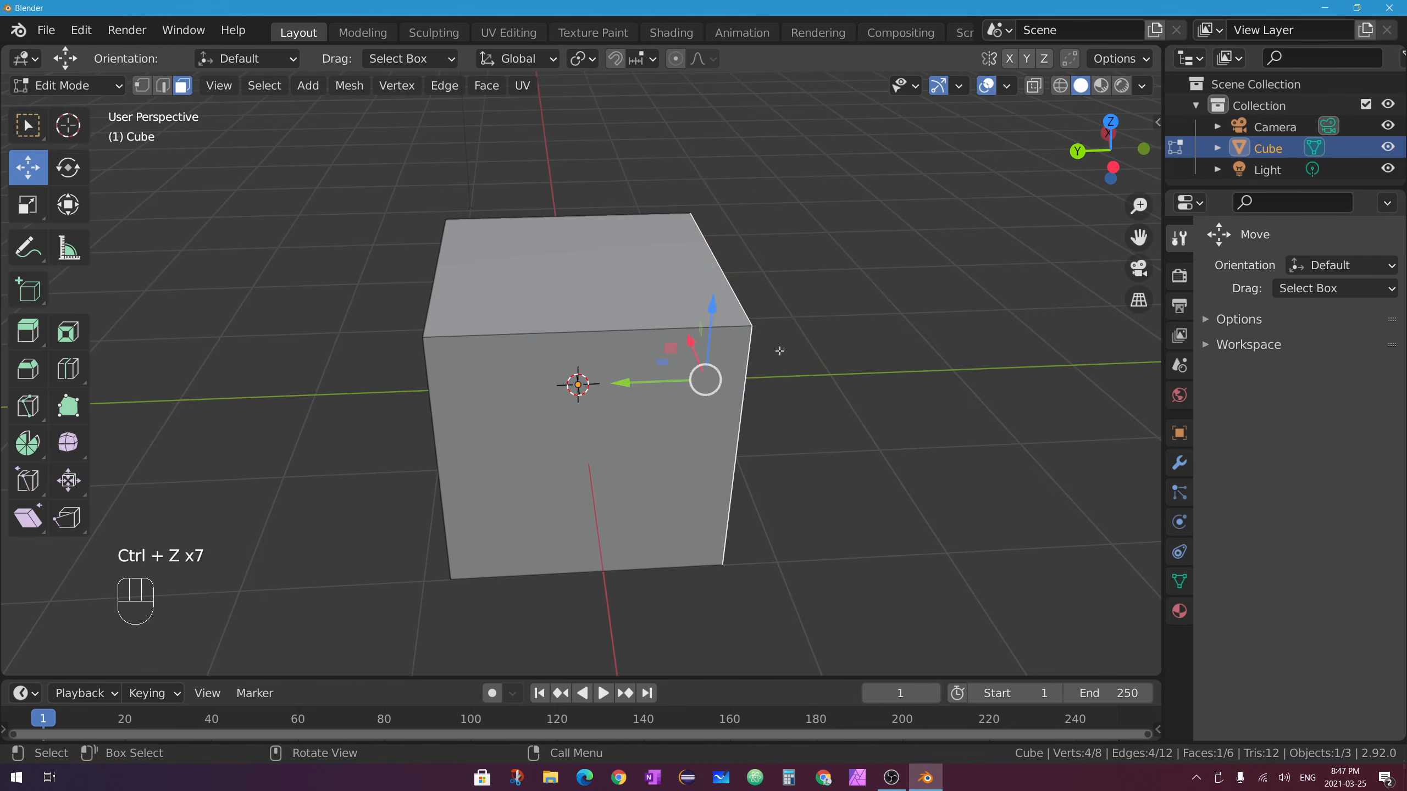
pyautogui.moveTo(780, 351); pyautogui.dragTo(687, 340, button='middle')
pyautogui.press('g')
pyautogui.rightClick(733, 316)
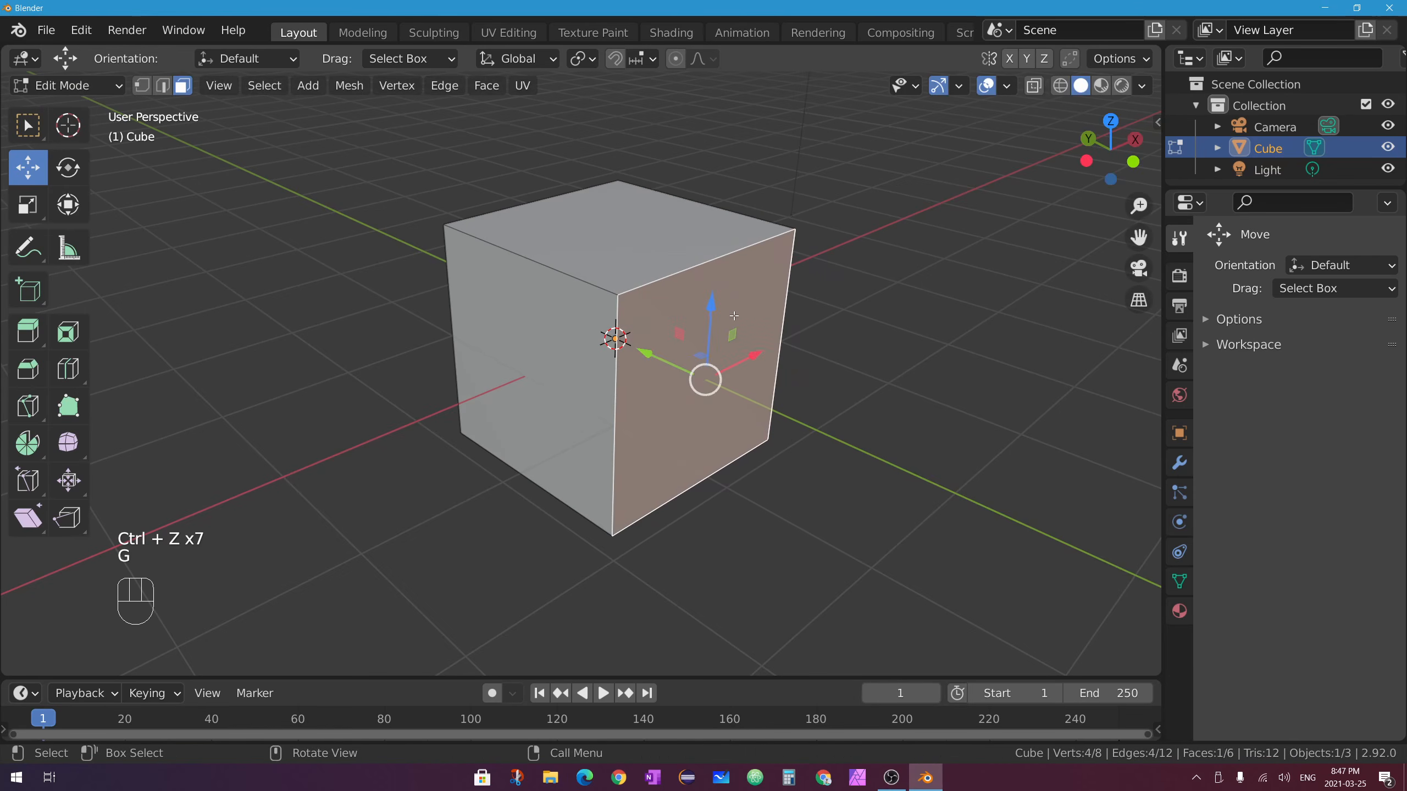
pyautogui.click(692, 239)
pyautogui.press('g')
pyautogui.rightClick(703, 243)
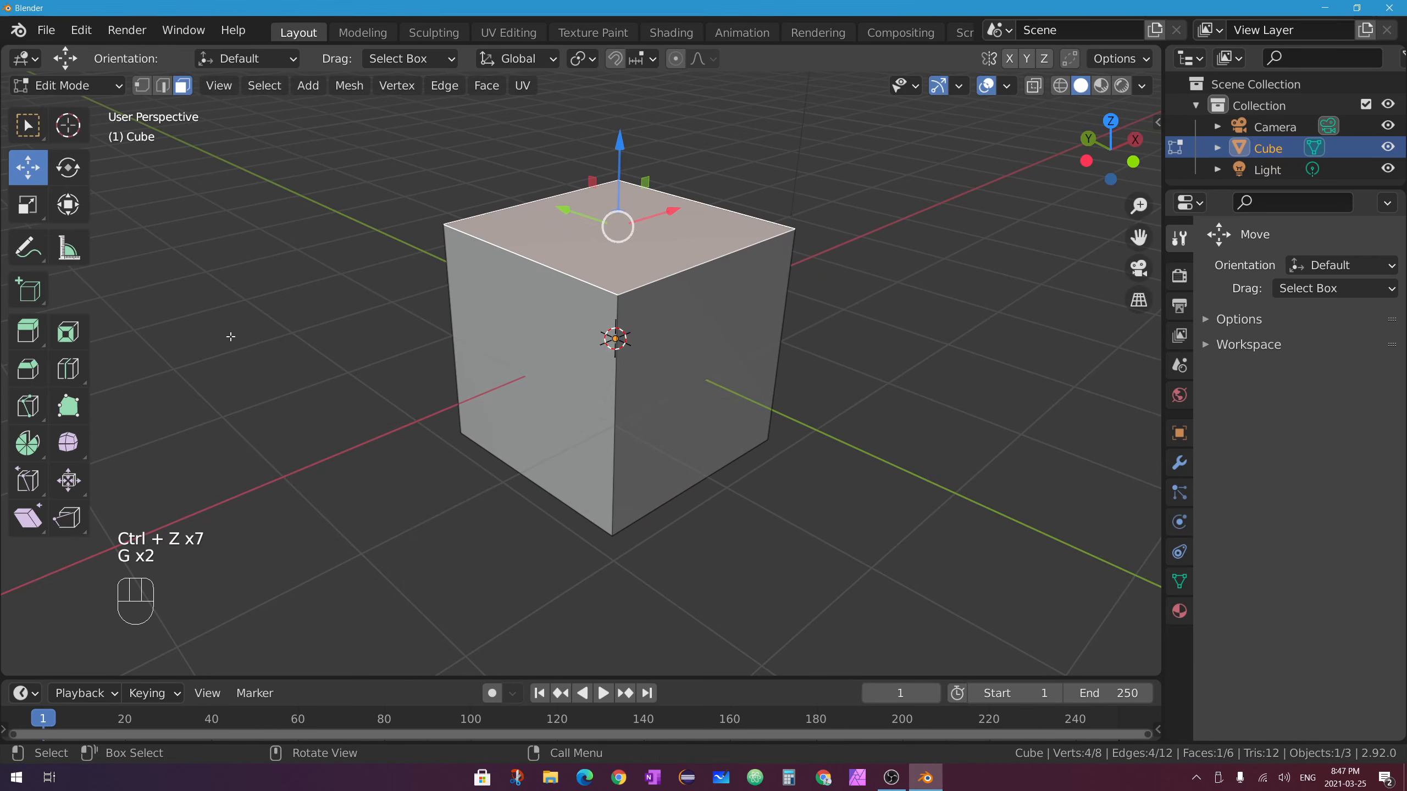
# Add the right face and inset both faces together at 0.5651 m thickness.
pyautogui.click(68, 331)
pyautogui.keyDown('shift'); pyautogui.click(703, 352); pyautogui.keyUp('shift')
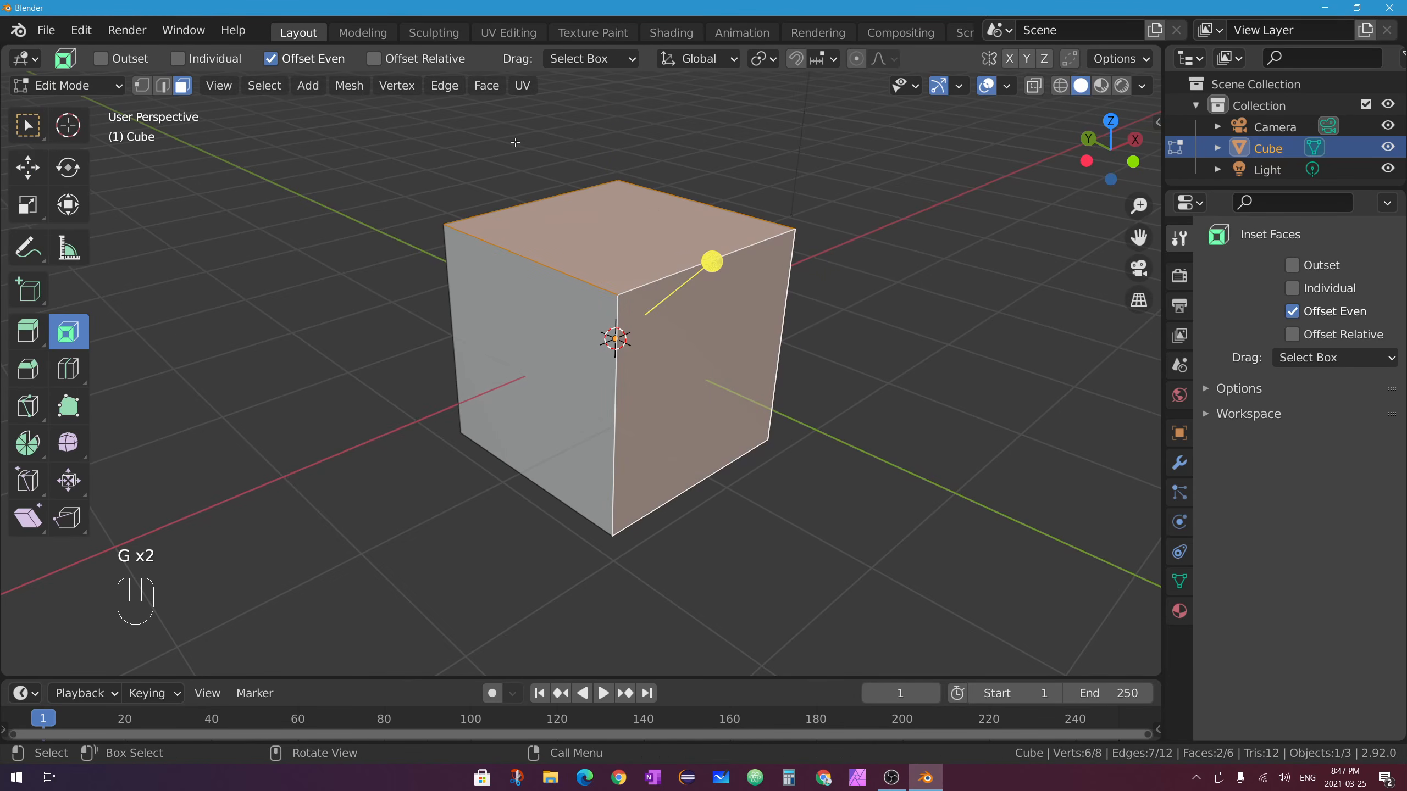
pyautogui.moveTo(679, 337); pyautogui.dragTo(599, 225, button='middle')
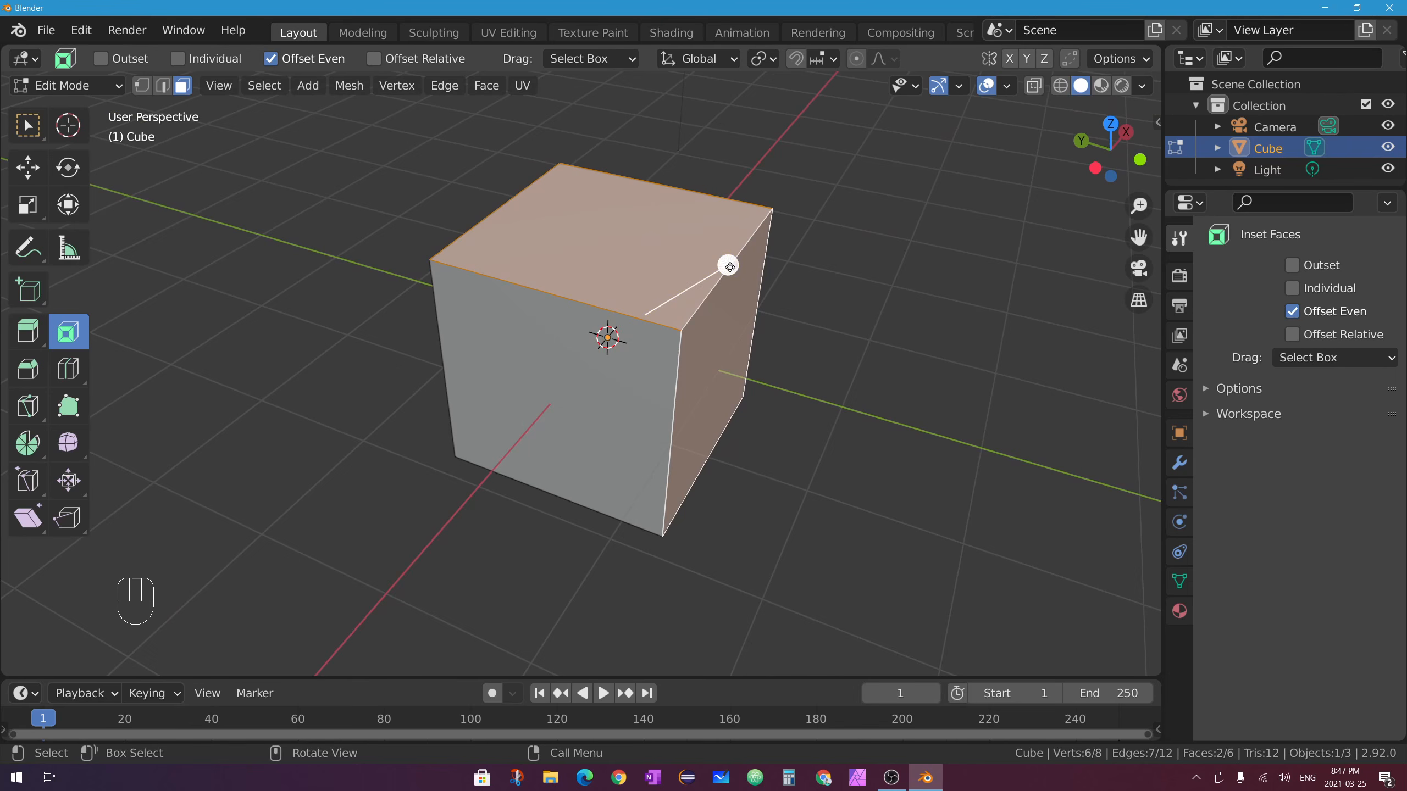
pyautogui.moveTo(728, 267); pyautogui.dragTo(698, 286)
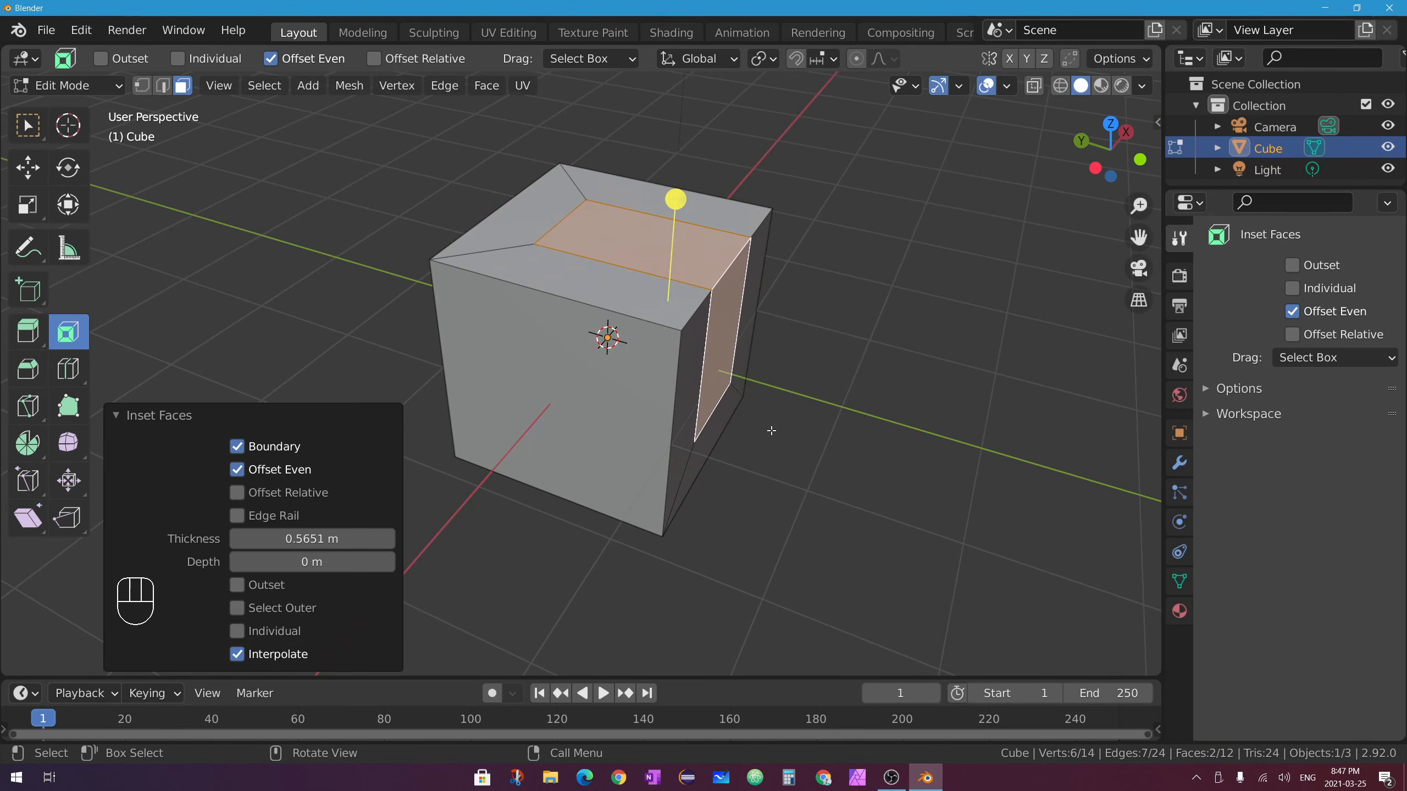
pyautogui.moveTo(789, 401); pyautogui.dragTo(669, 131, button='middle')
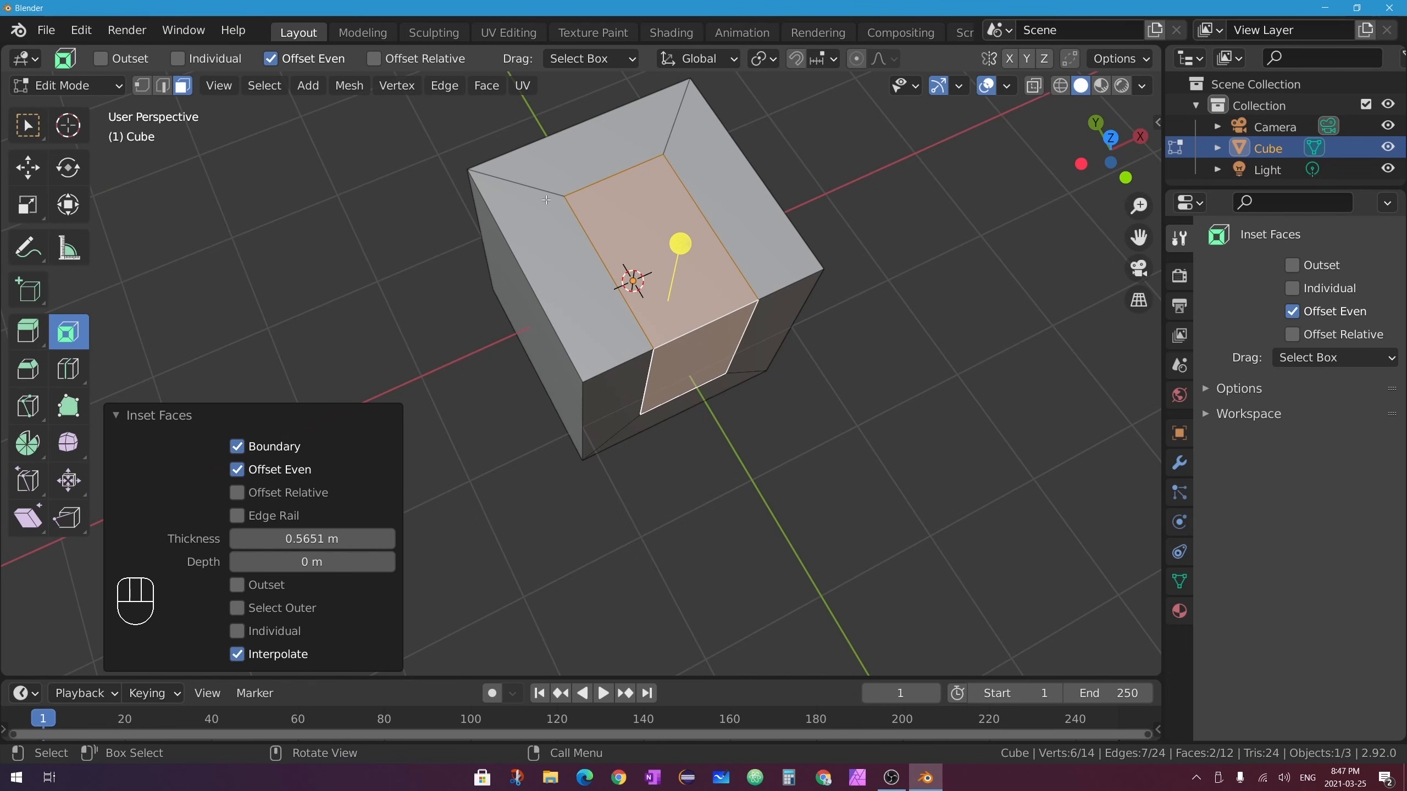
pyautogui.moveTo(570, 184); pyautogui.dragTo(614, 388, button='middle')
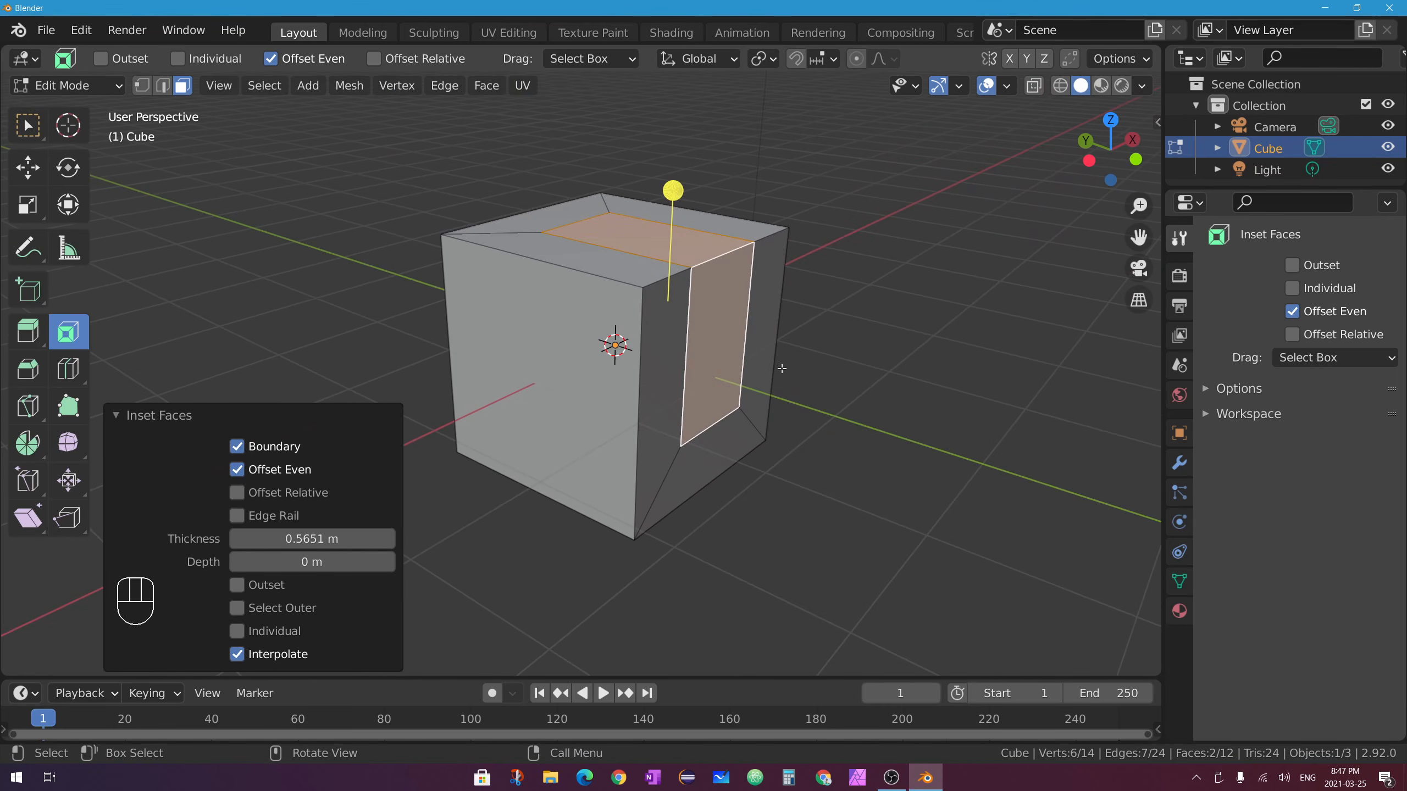
# Extrude the inset faces along their normals by 0.663 m with Offset Even enabled.
pyautogui.hotkey('alt', 'e')
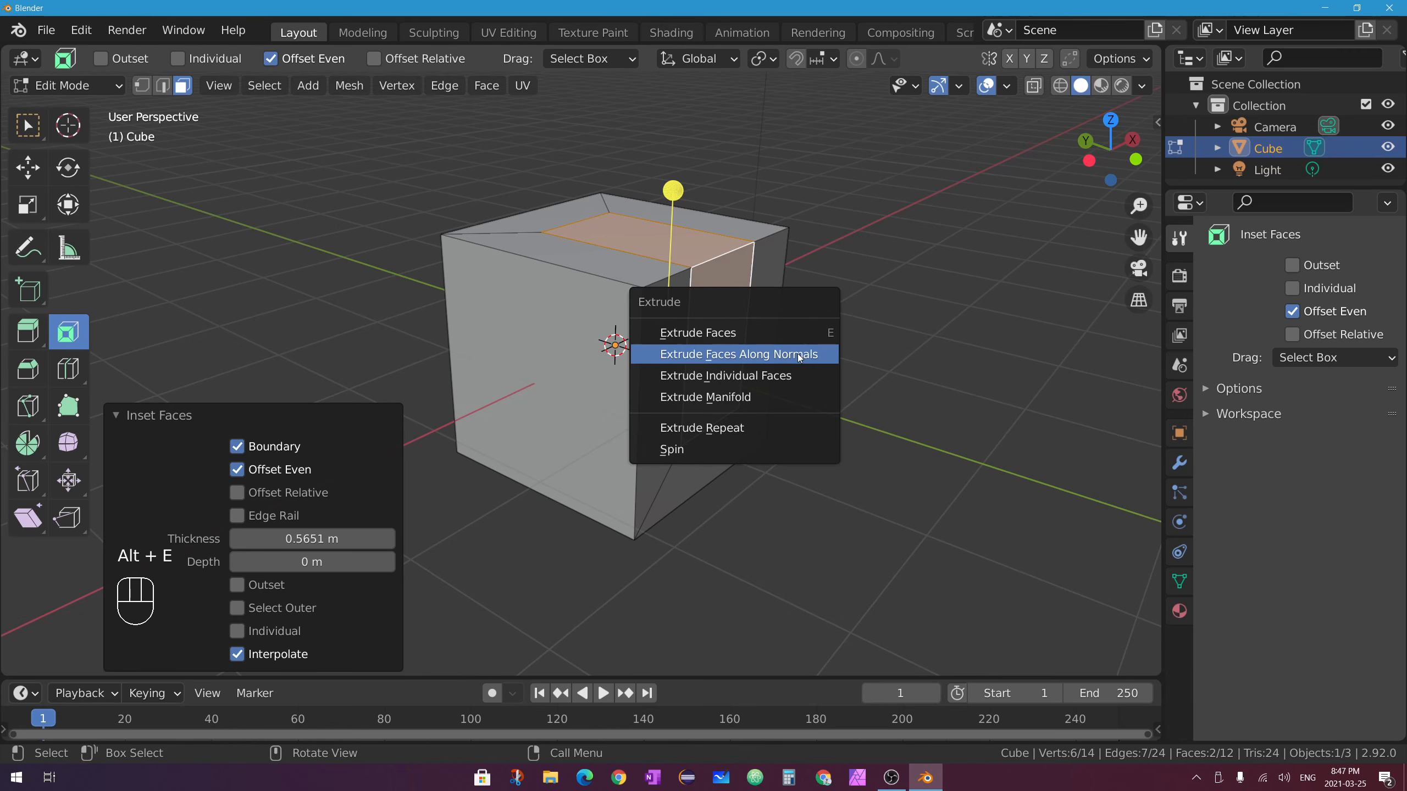
pyautogui.click(794, 354)
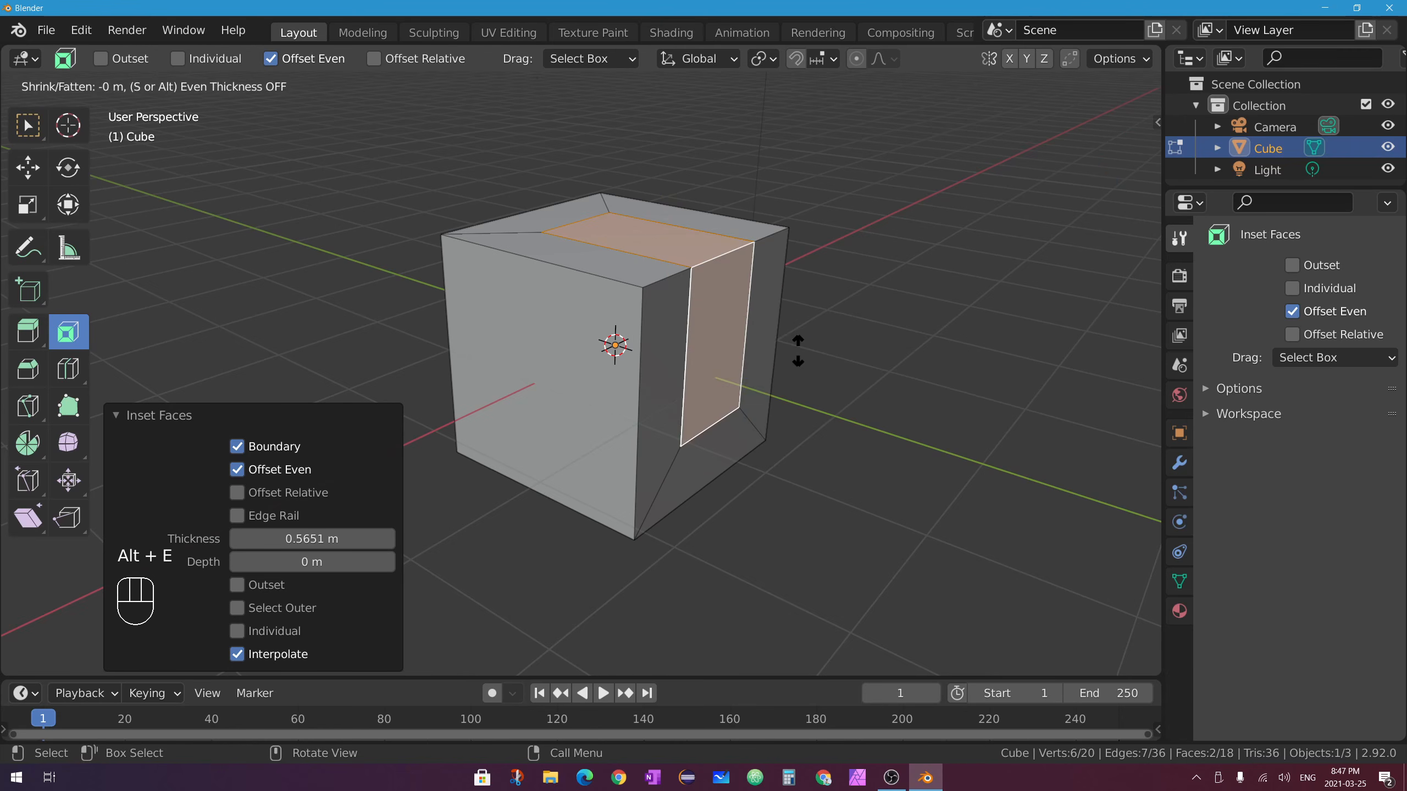
pyautogui.click(965, 310)
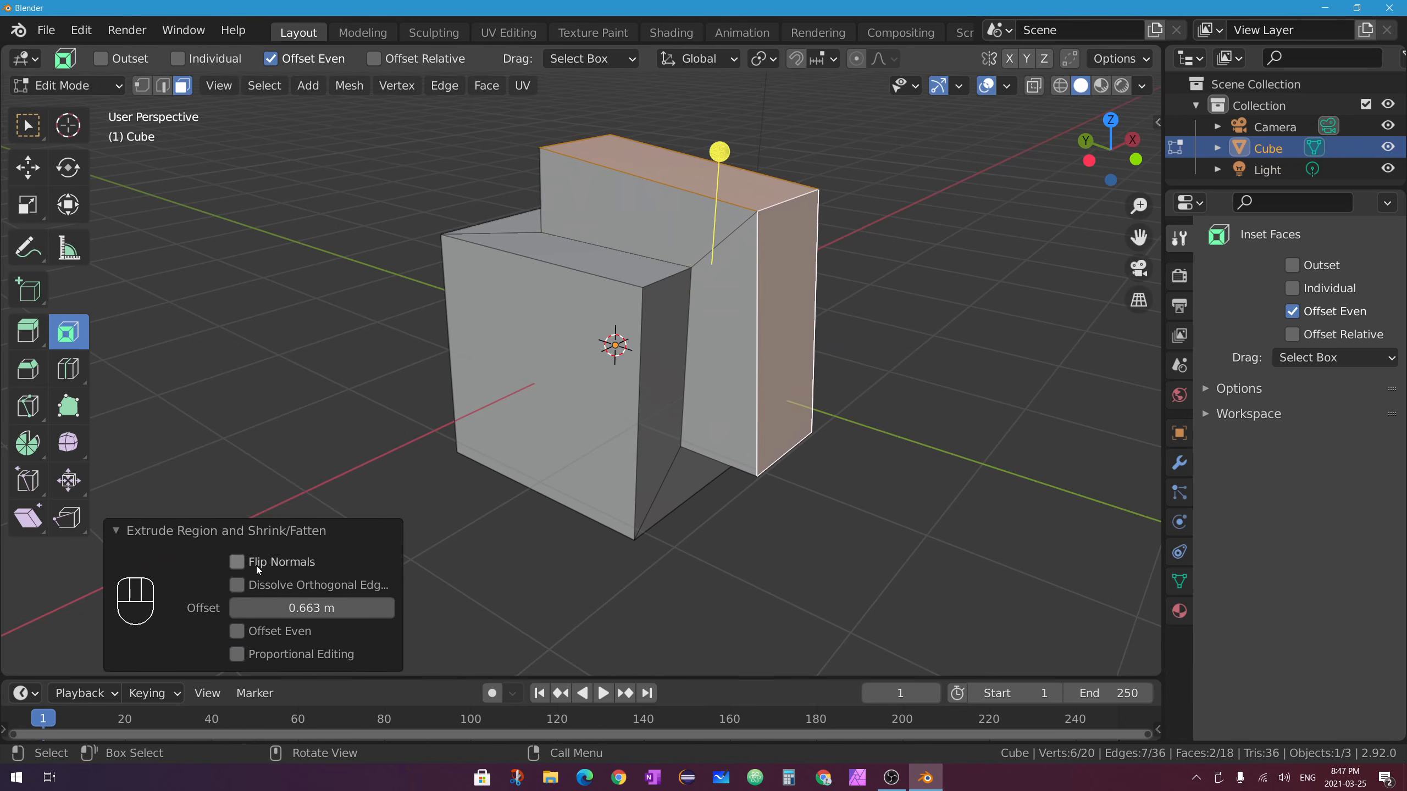
pyautogui.click(236, 632)
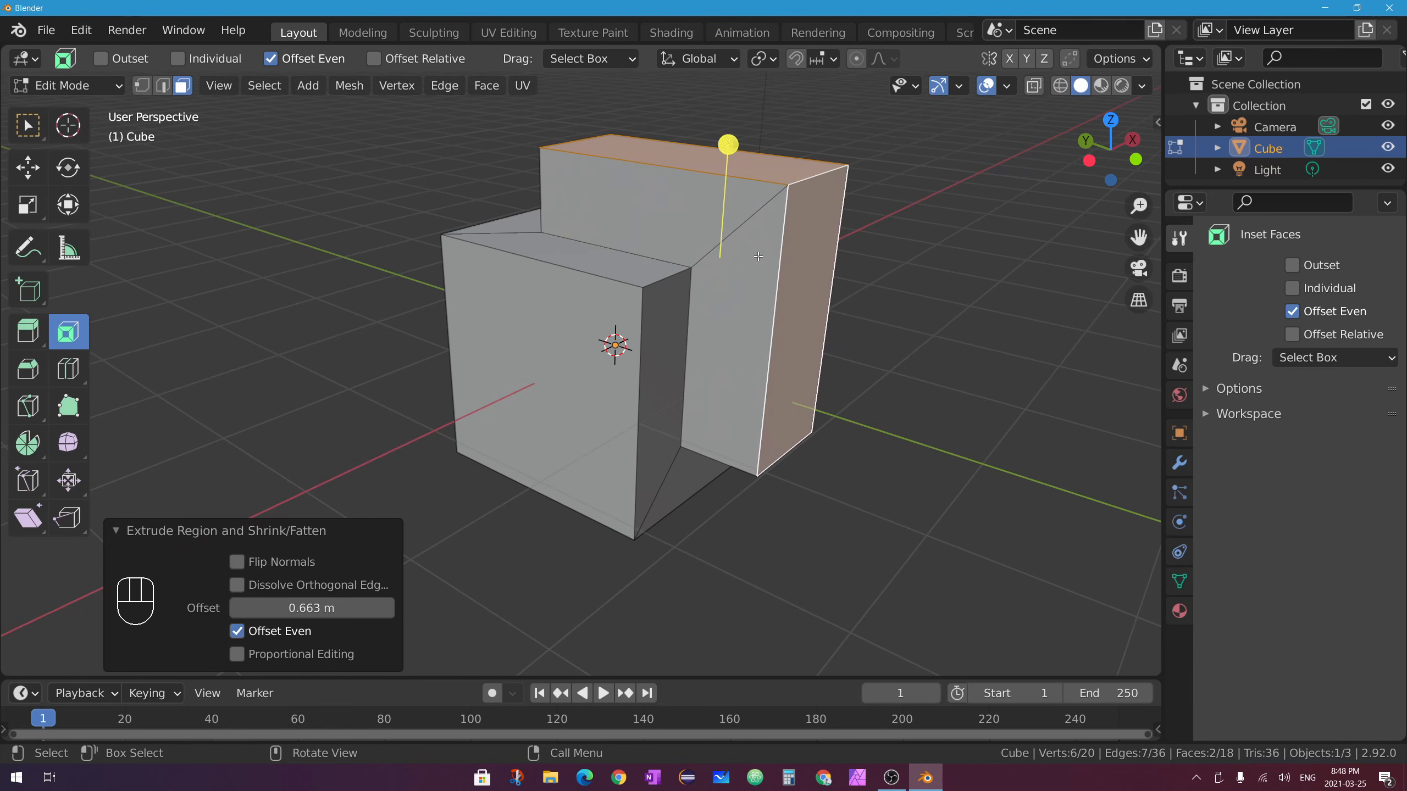
pyautogui.moveTo(570, 237); pyautogui.dragTo(670, 302, button='middle')
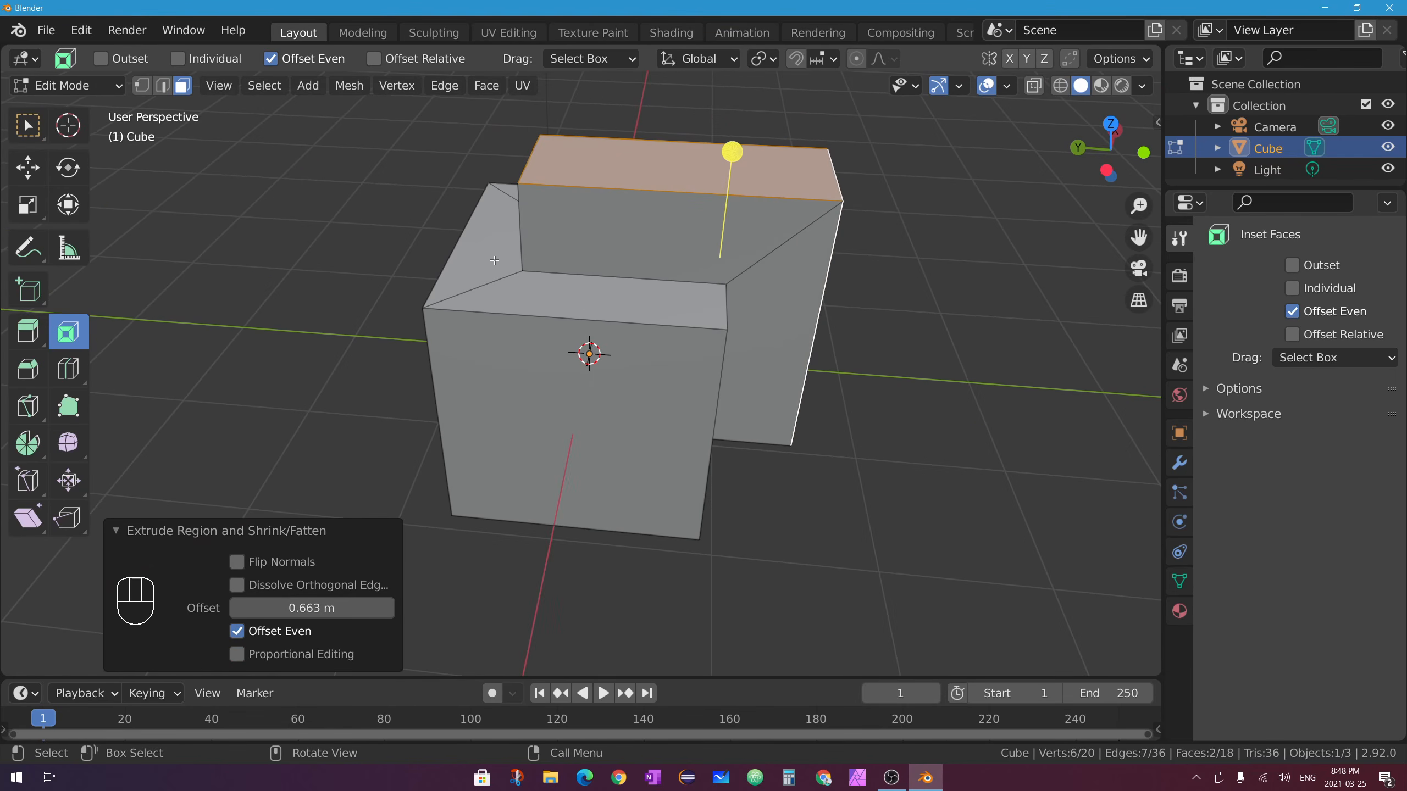
pyautogui.moveTo(585, 184); pyautogui.dragTo(631, 338, button='middle')
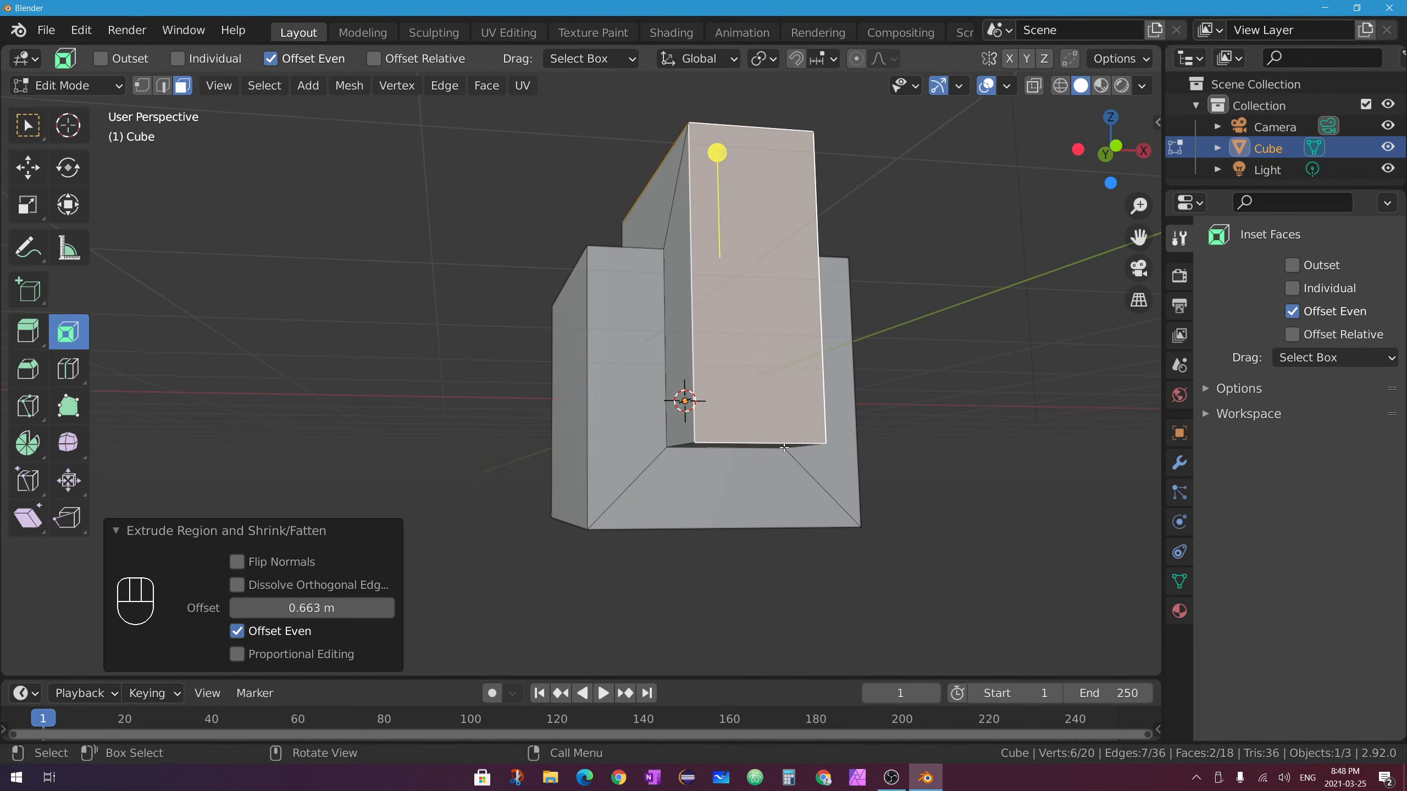
pyautogui.moveTo(784, 448); pyautogui.dragTo(986, 498, button='middle')
pyautogui.keyDown('shift'); pyautogui.moveTo(601, 227); pyautogui.dragTo(573, 242, button='middle'); pyautogui.keyUp('shift')
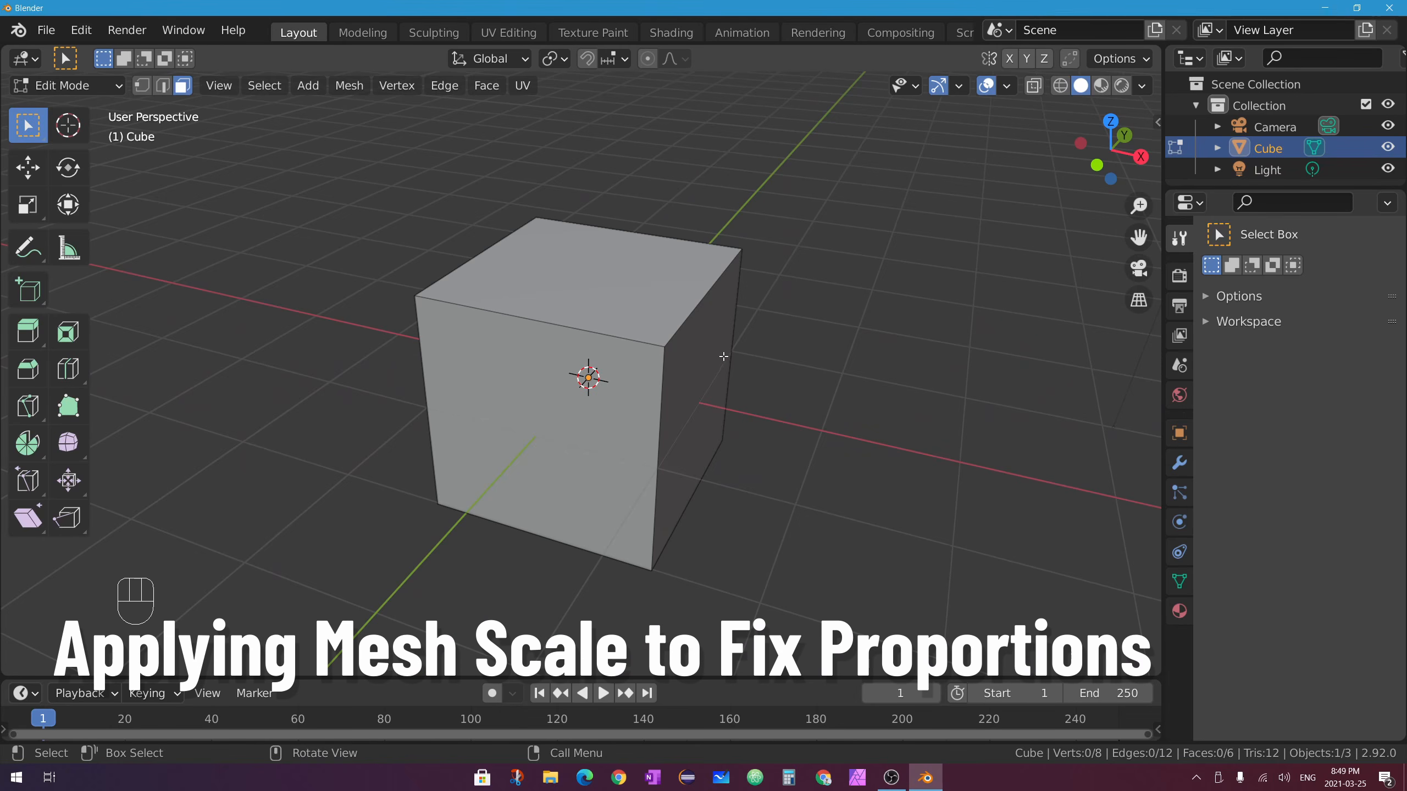
# In Object Mode, scale the cube to about 2.2 times along X, then re-enter Edit Mode.
pyautogui.moveTo(724, 356); pyautogui.dragTo(596, 383, button='middle')
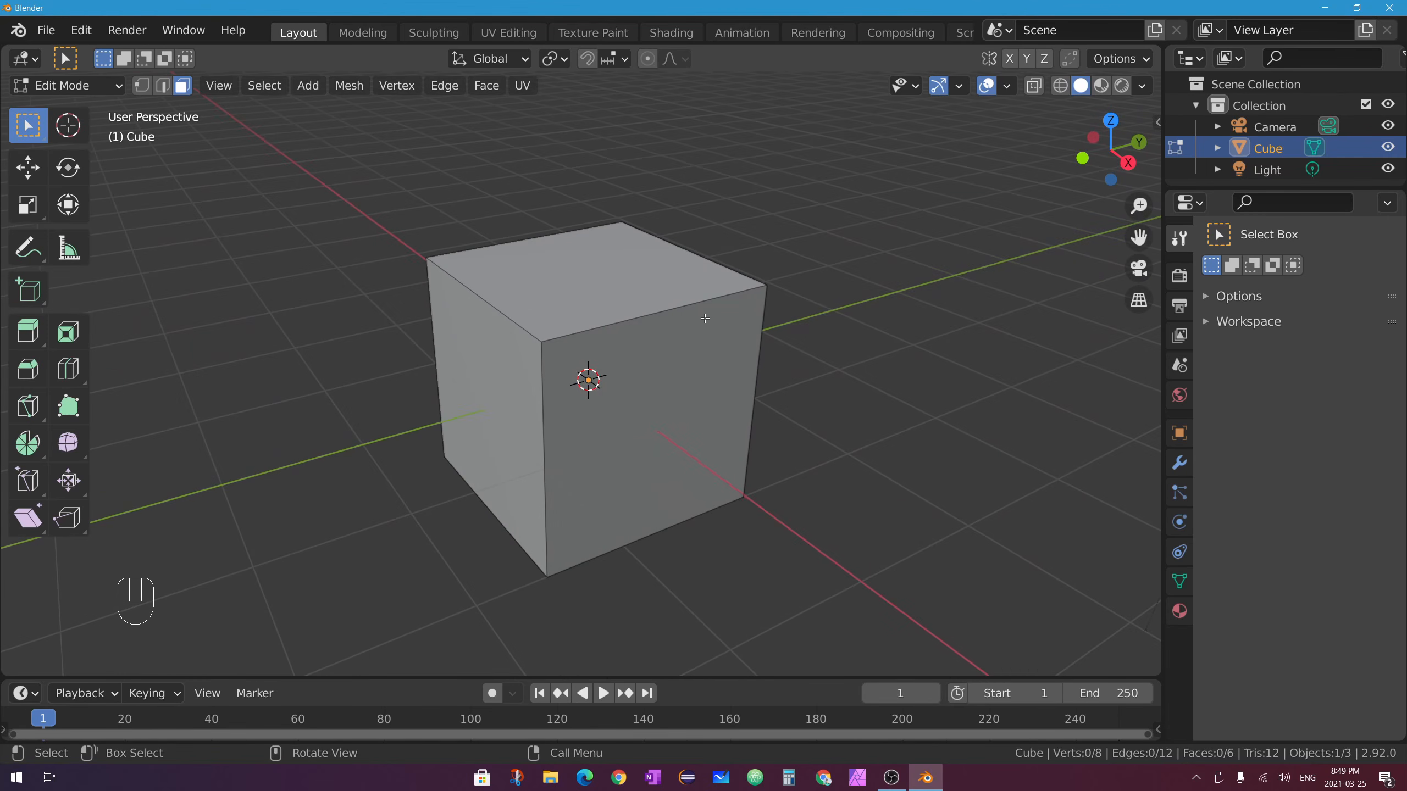
pyautogui.press('Tab')
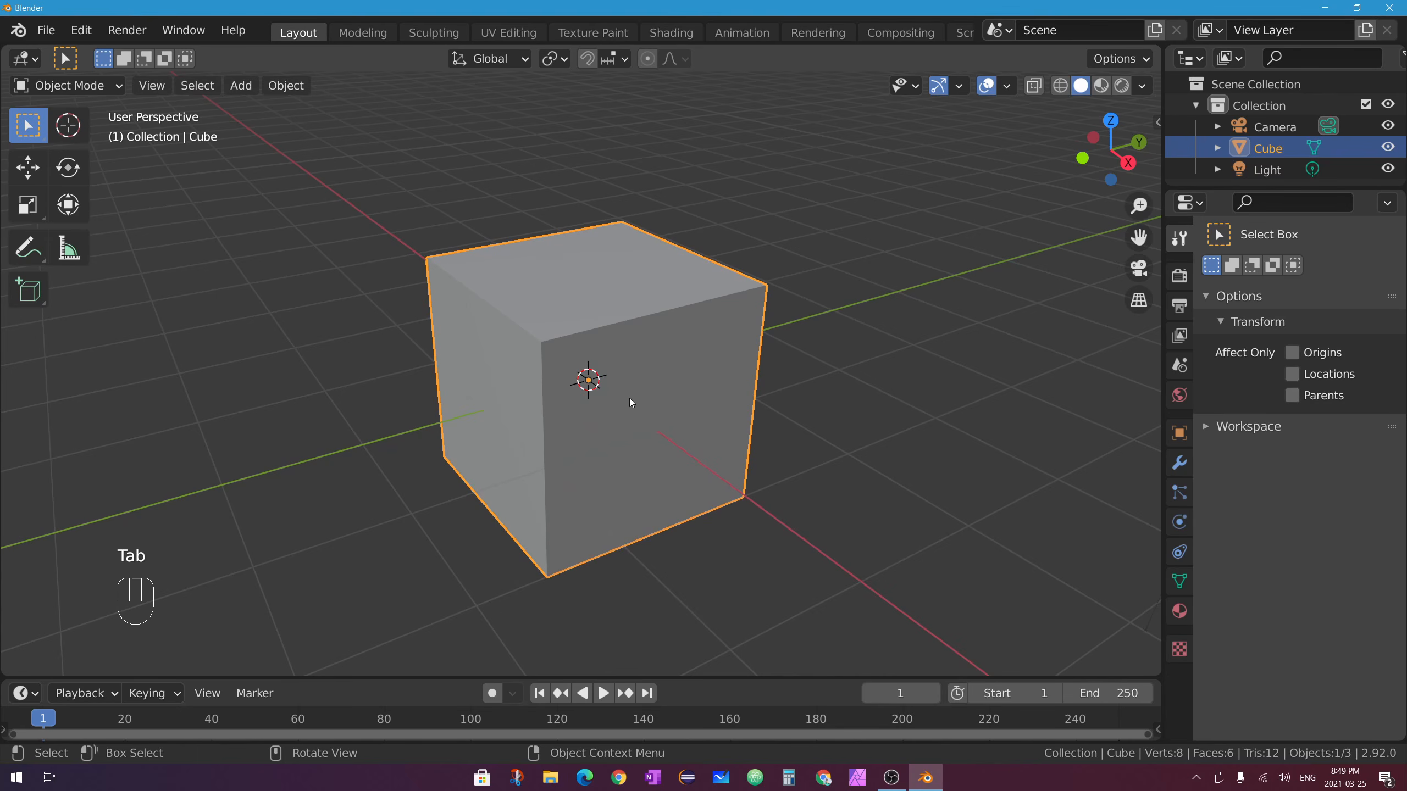
pyautogui.moveTo(608, 177); pyautogui.dragTo(499, 360, button='middle')
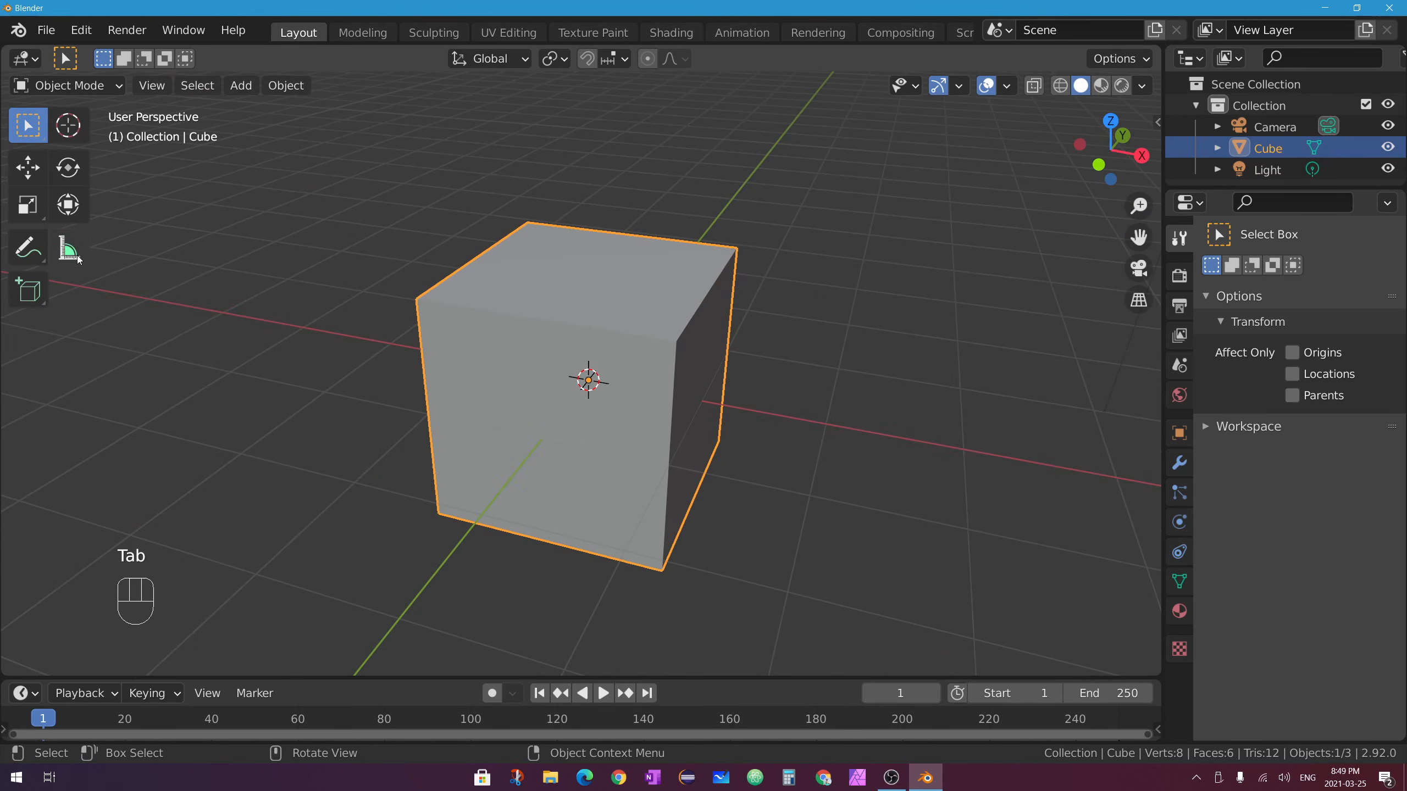
pyautogui.click(27, 205)
pyautogui.moveTo(662, 395); pyautogui.dragTo(760, 414)
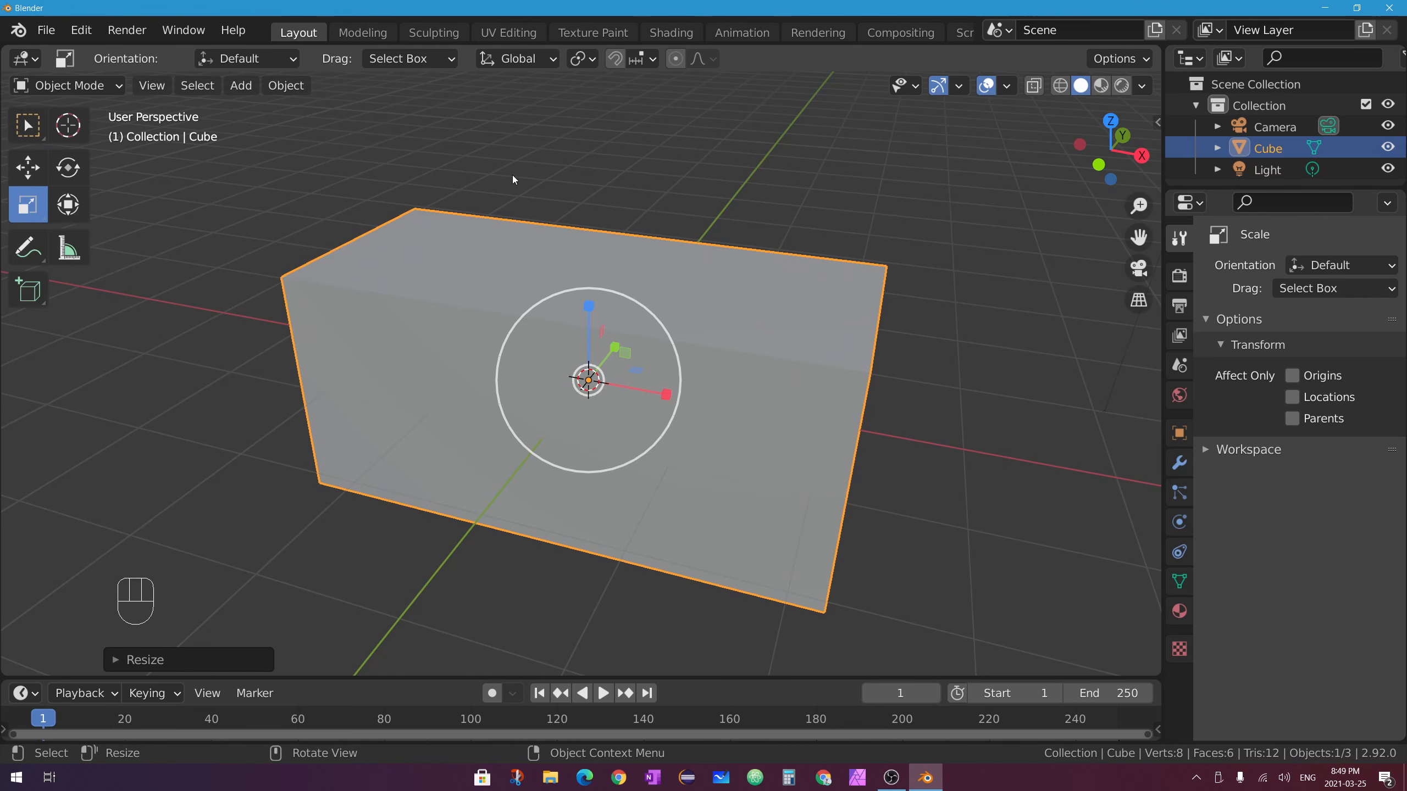
pyautogui.press('Tab')
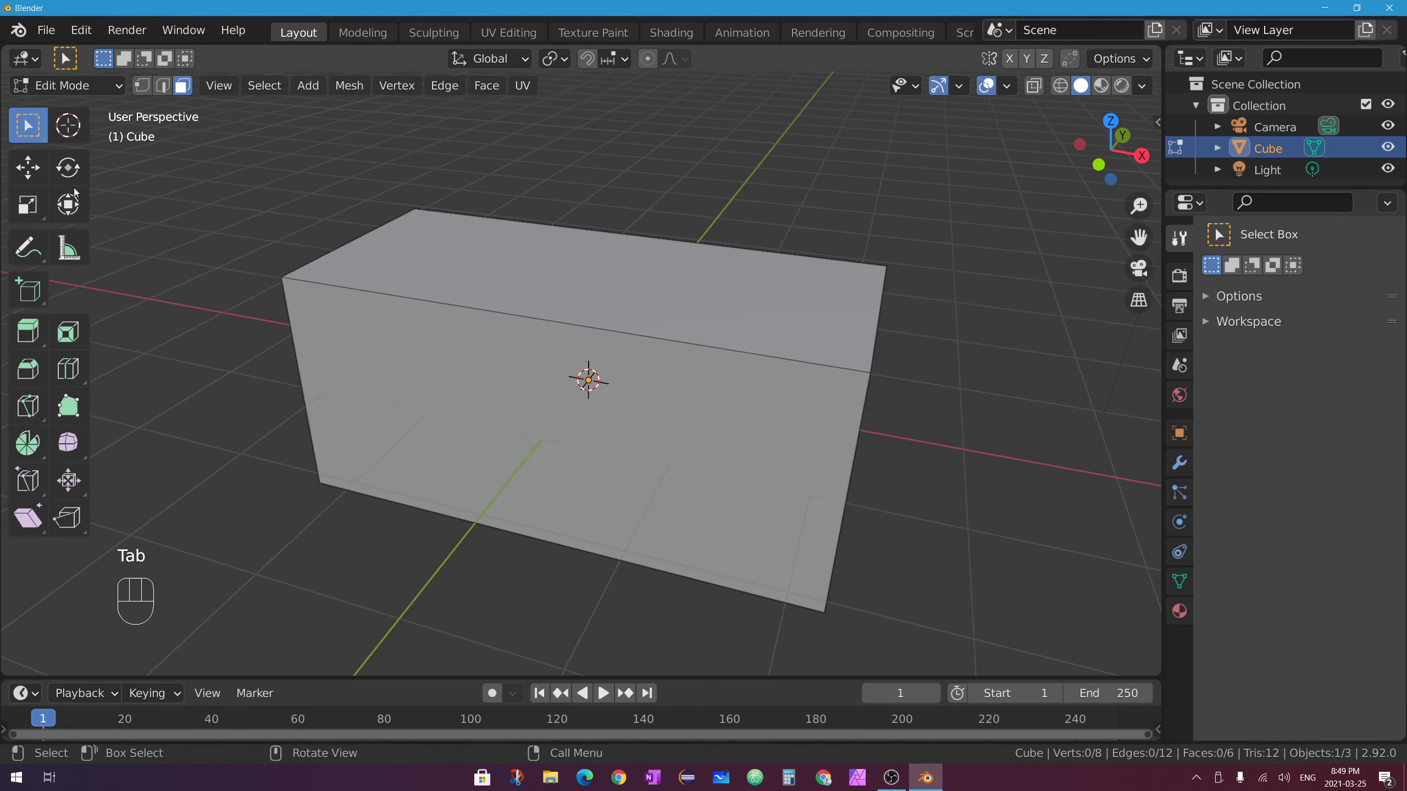
# Inset the stretched box's top face into a smaller inner face, then return to Object Mode.
pyautogui.click(551, 271)
pyautogui.moveTo(551, 270); pyautogui.dragTo(703, 250, button='middle')
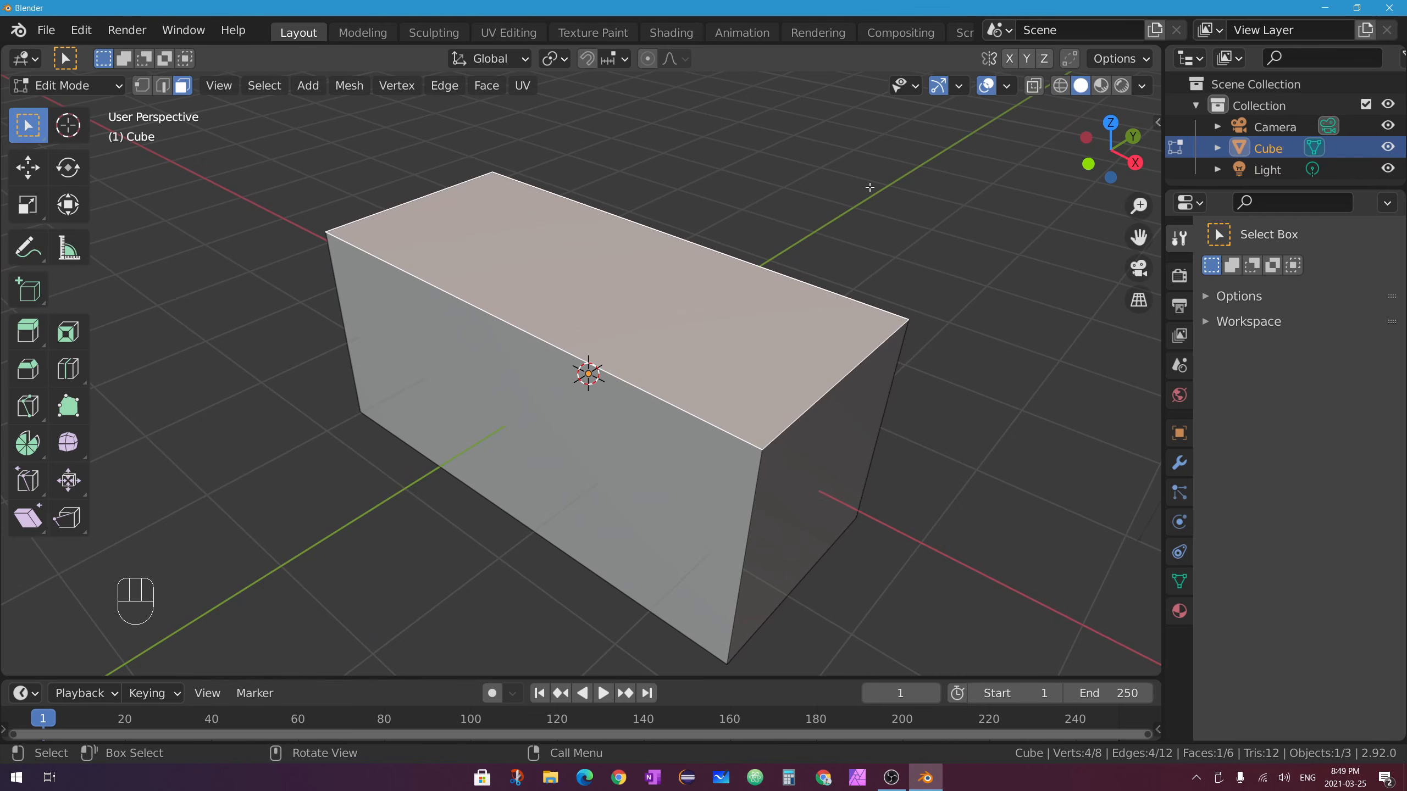
pyautogui.press('i')
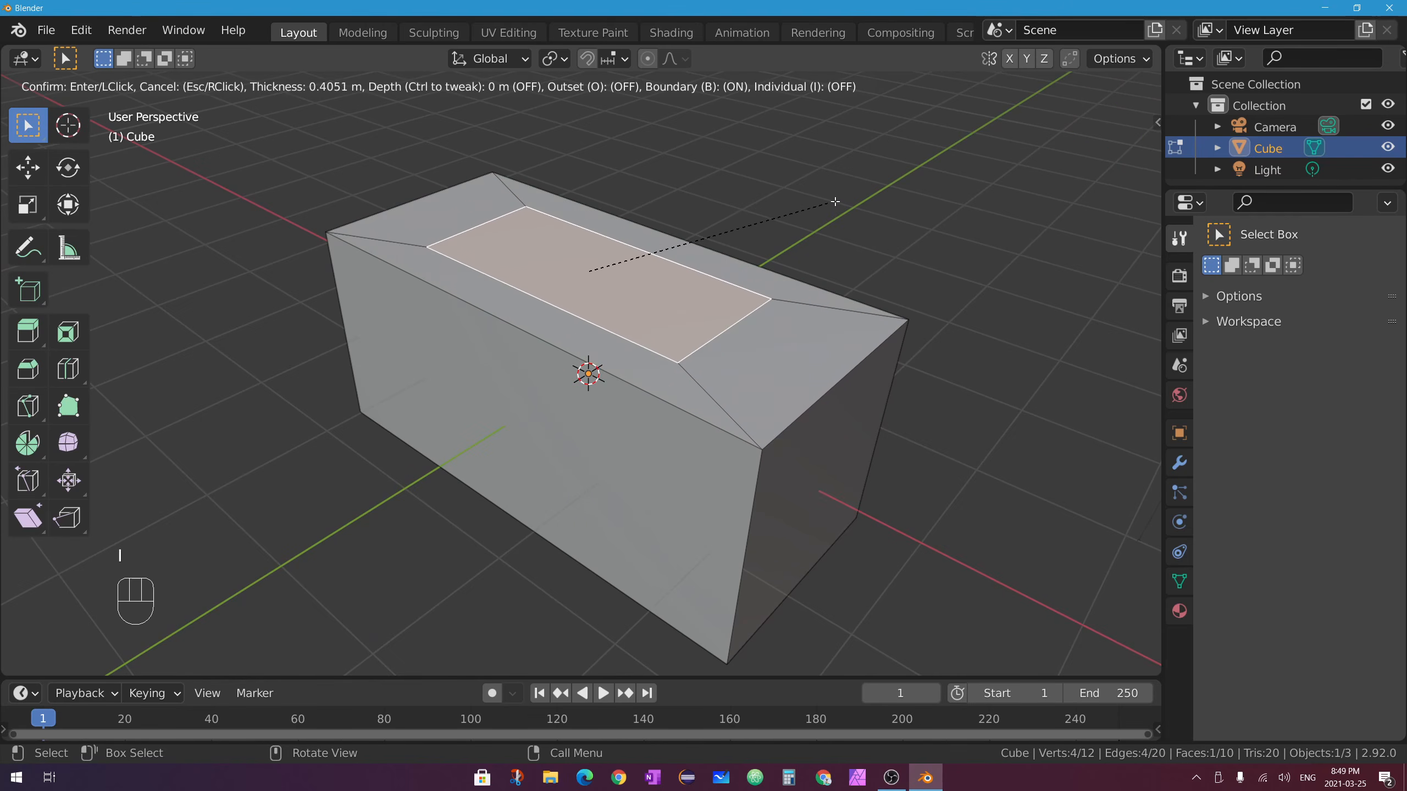
pyautogui.click(820, 205)
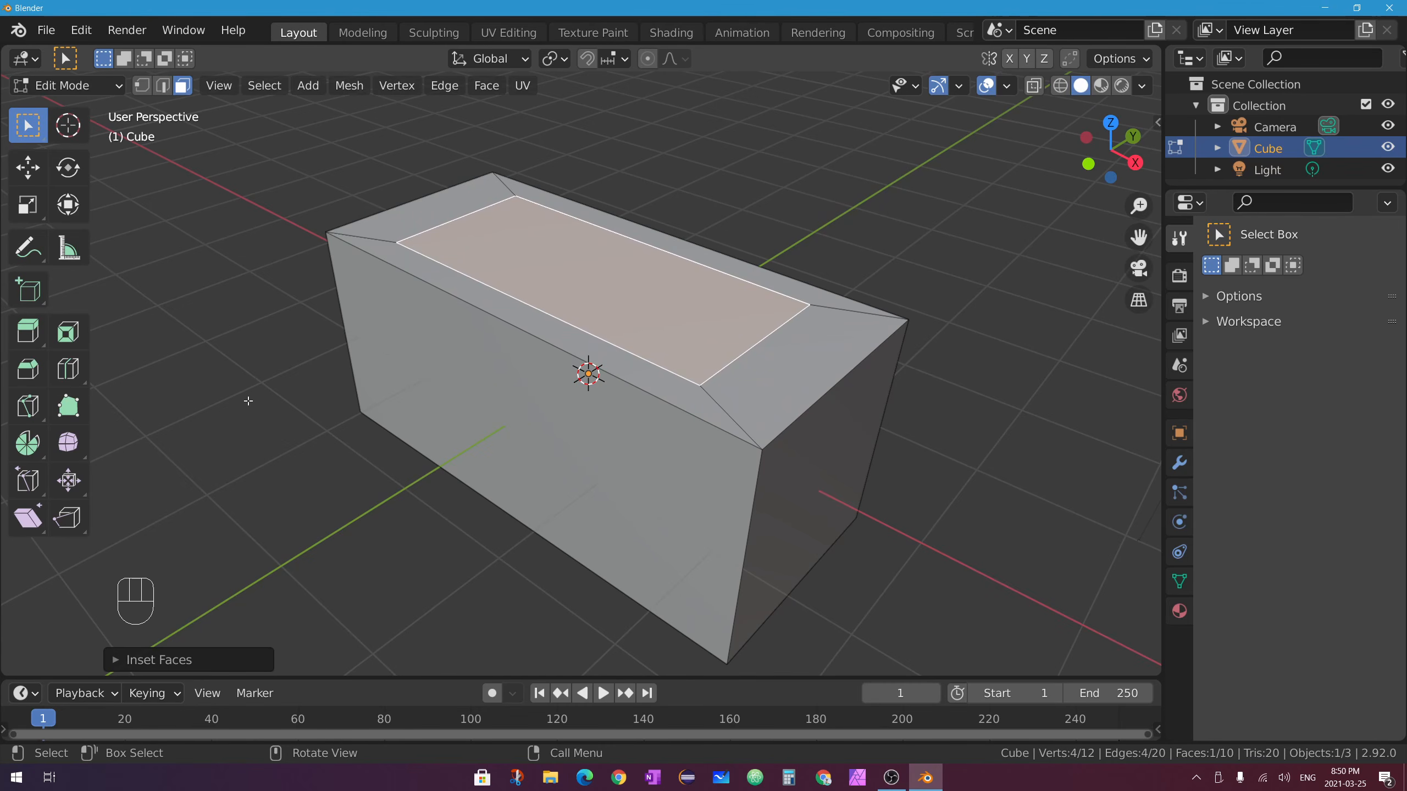
pyautogui.moveTo(620, 340); pyautogui.dragTo(524, 220, button='middle')
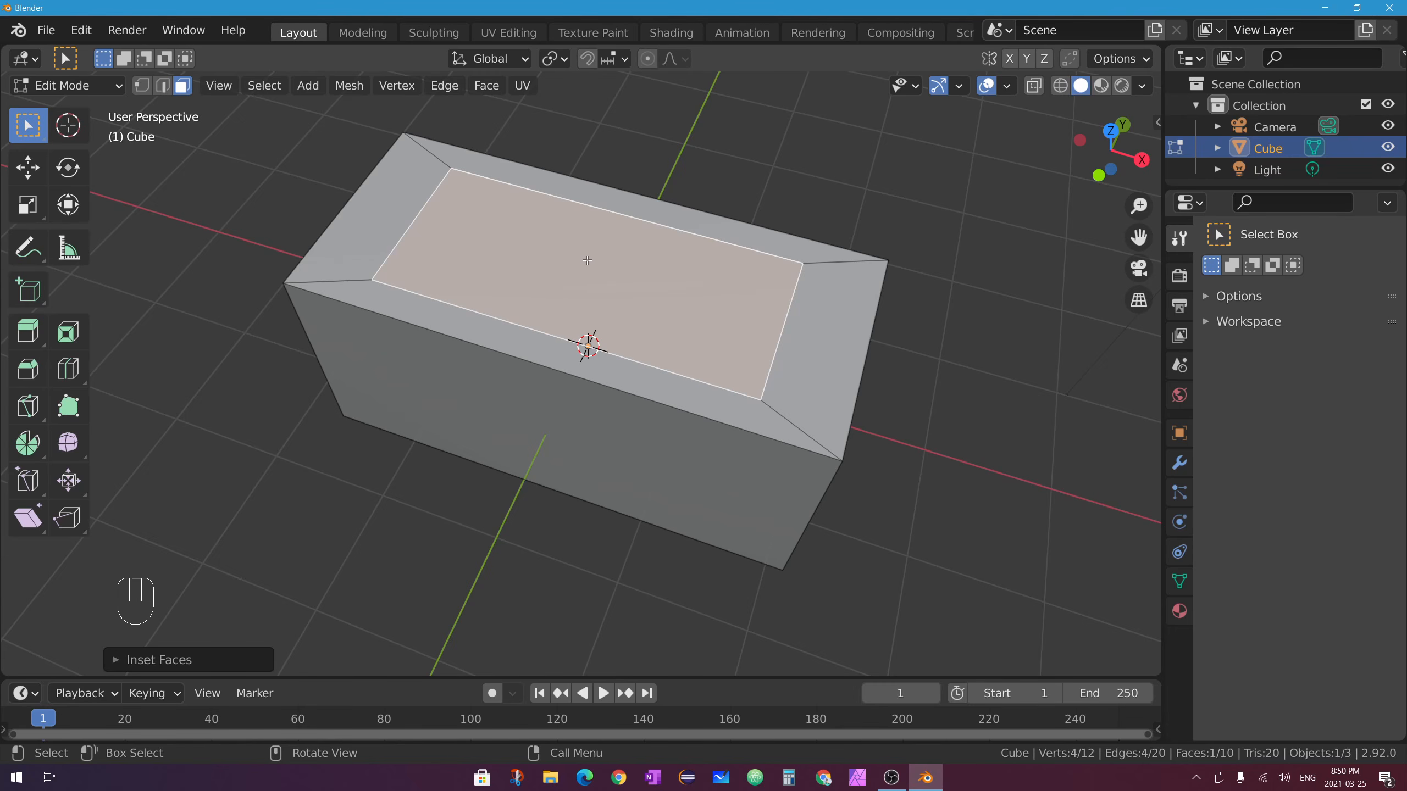
pyautogui.press('Tab')
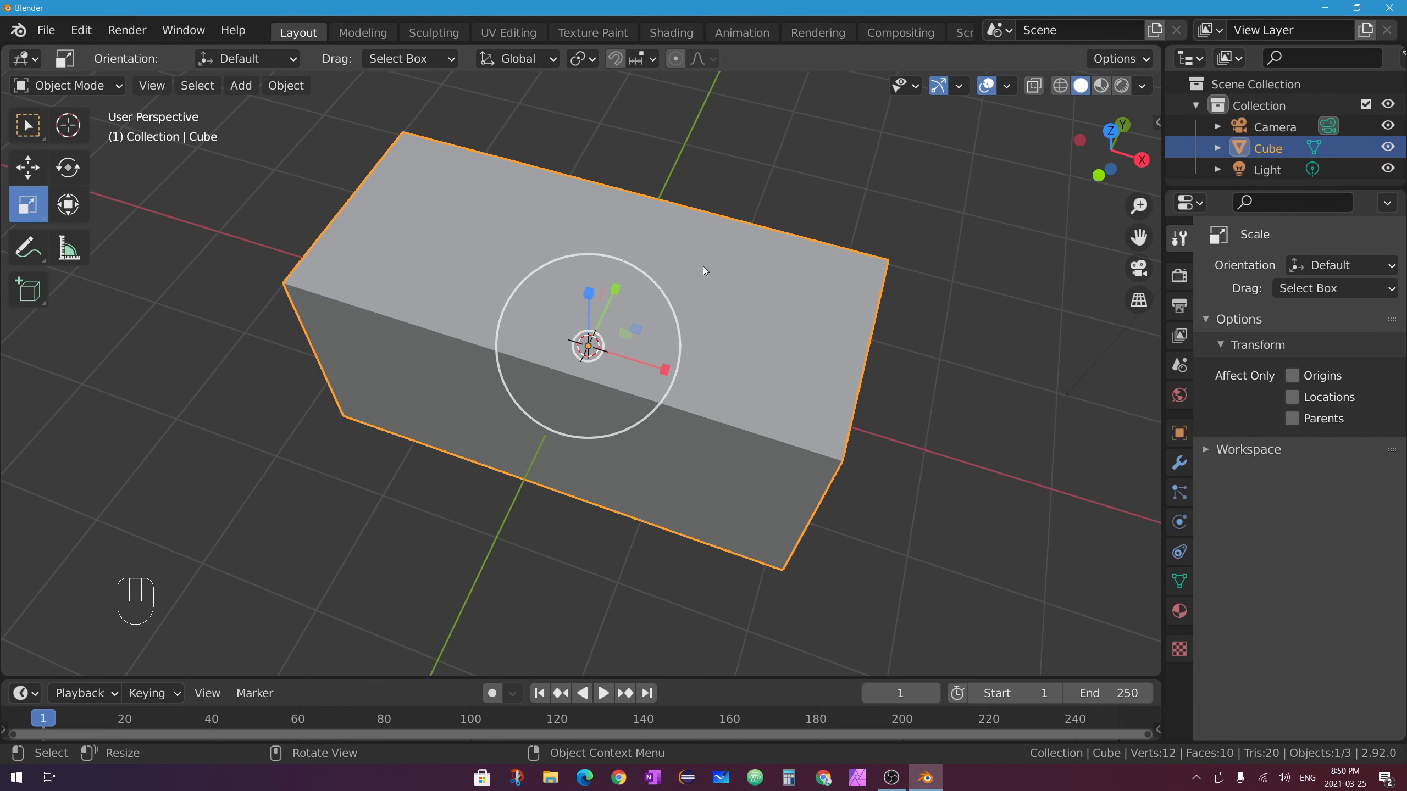
# Show the sidebar Transform panel with the box's 2.237 X scale and 4.47 m length.
pyautogui.moveTo(703, 266); pyautogui.dragTo(718, 217, button='middle')
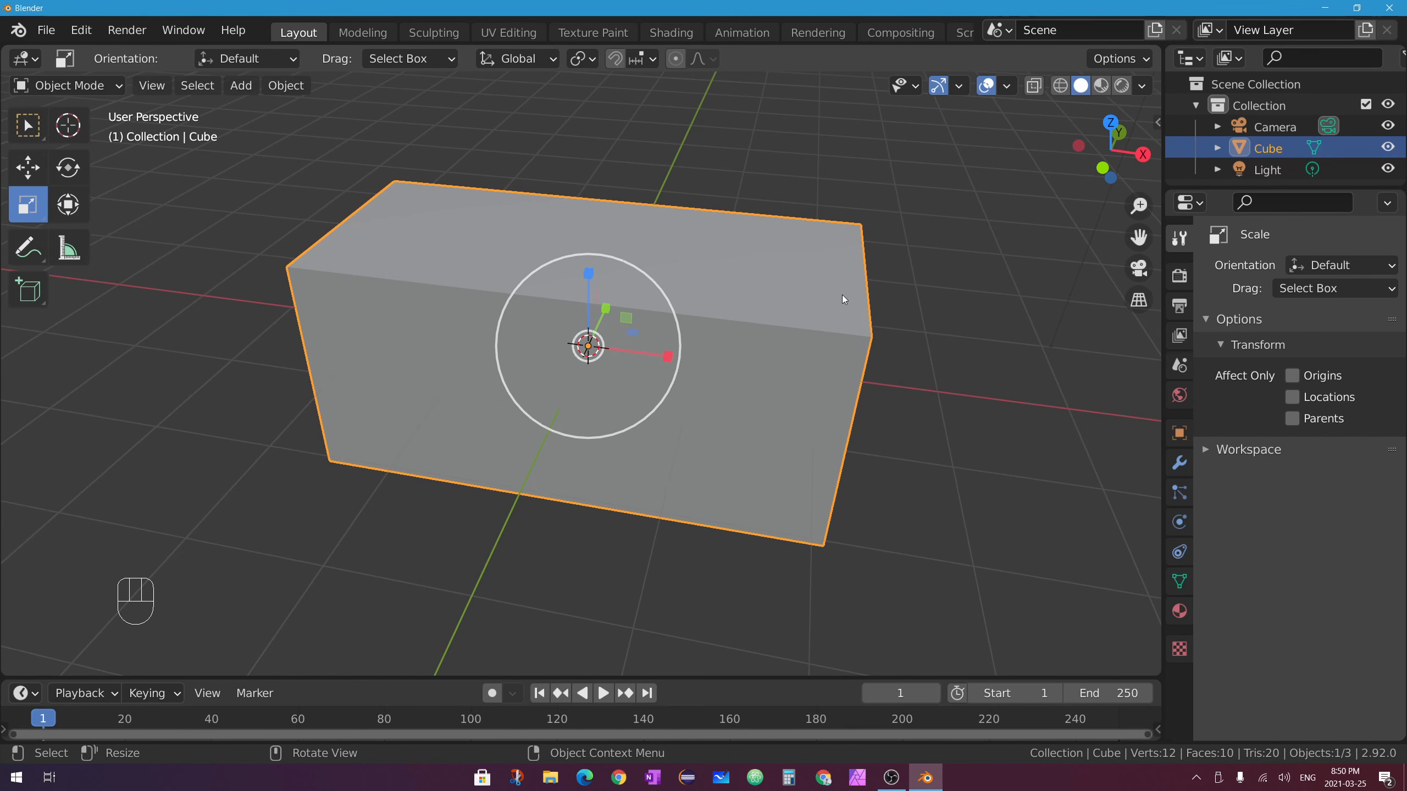
pyautogui.press('n')
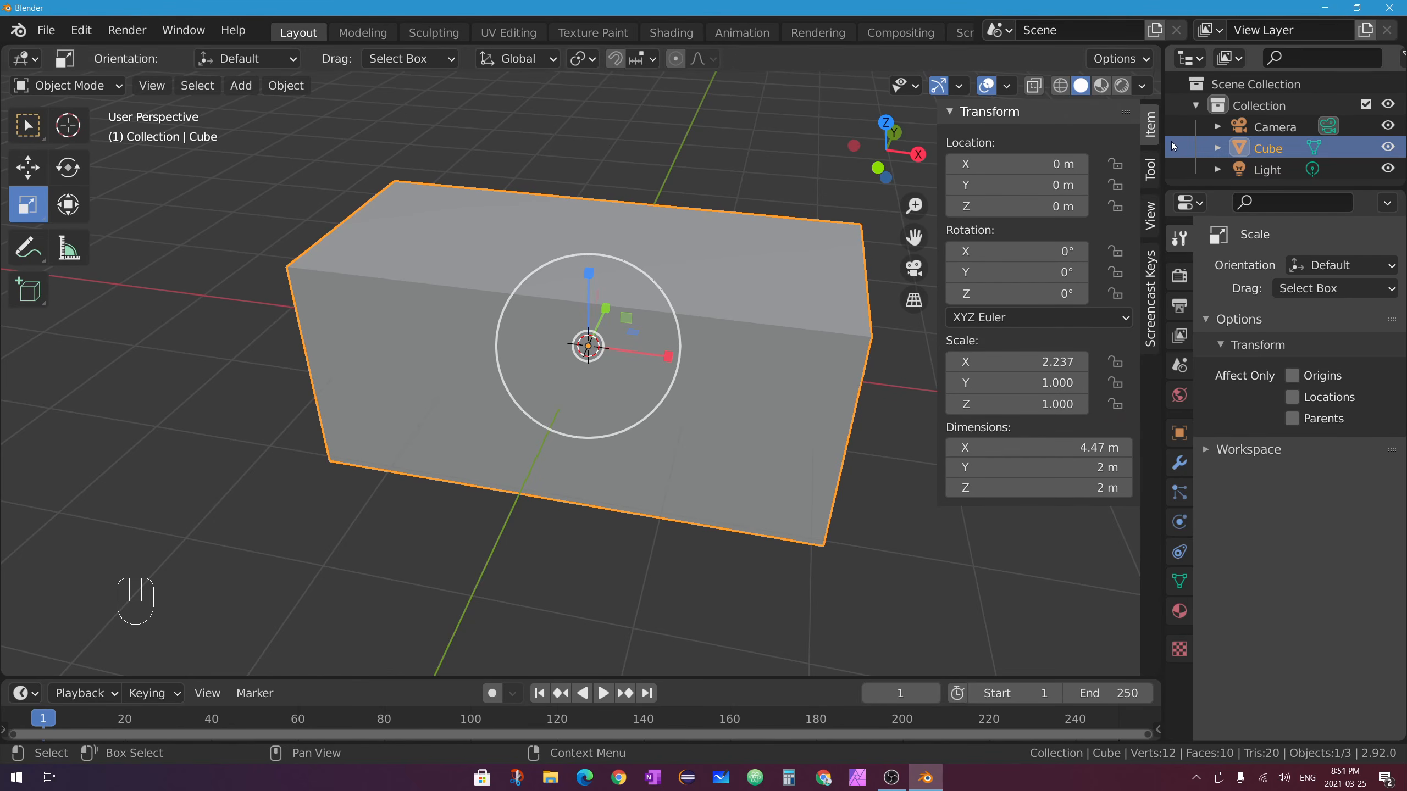
pyautogui.click(1149, 168)
pyautogui.click(1148, 131)
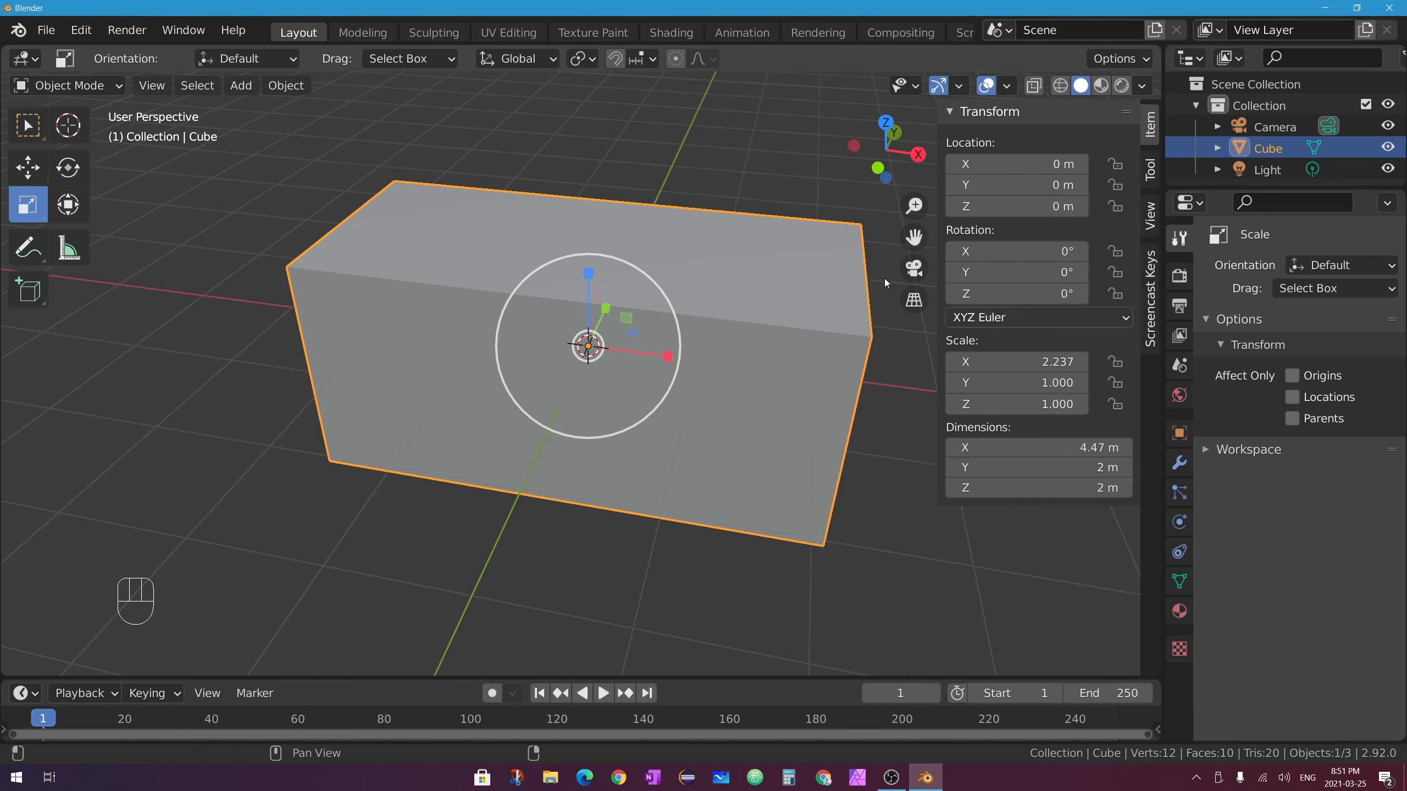
# Apply rotation and scale so the box reads 1.000 scale at 4.47 m, then re-enter Edit Mode.
pyautogui.click(286, 86)
pyautogui.moveTo(368, 197)
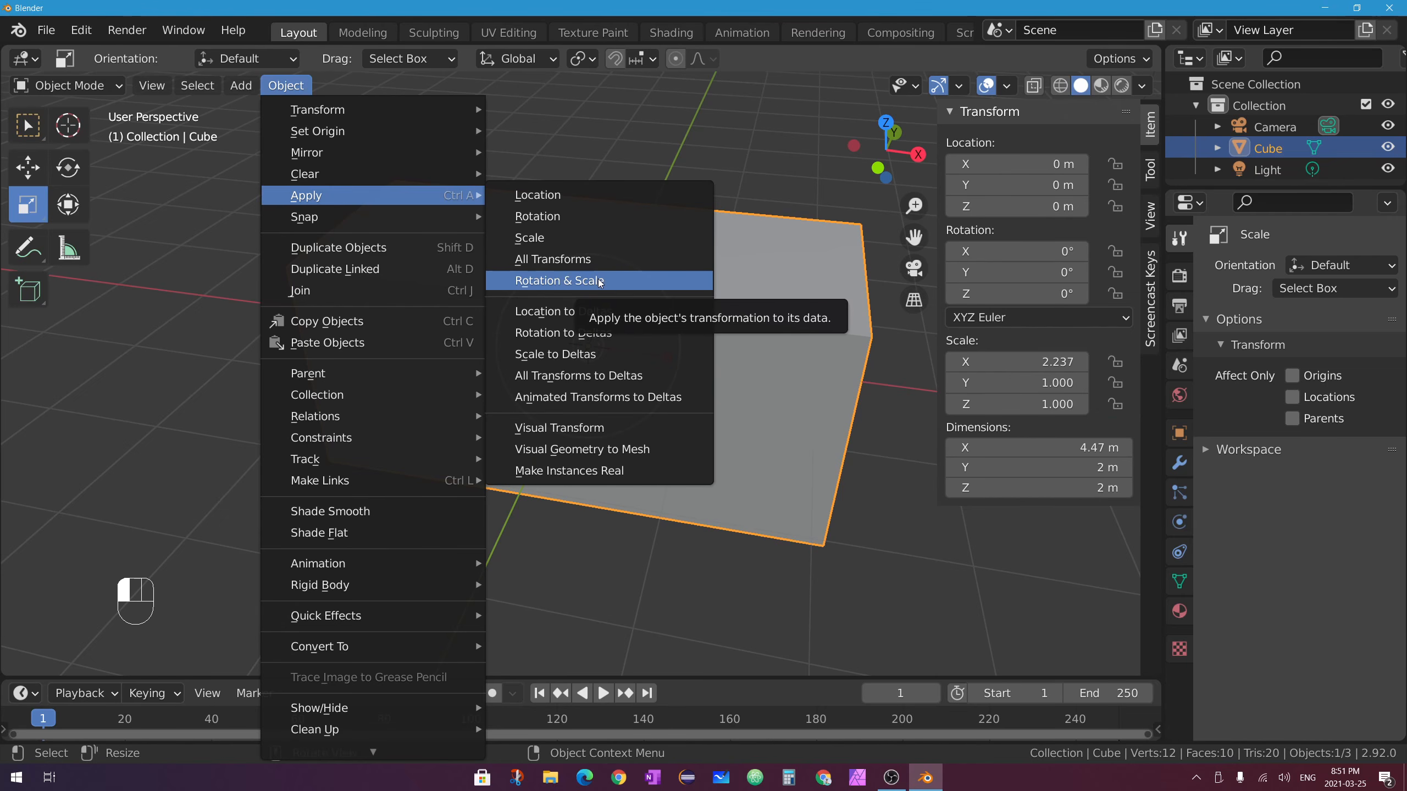
pyautogui.click(600, 281)
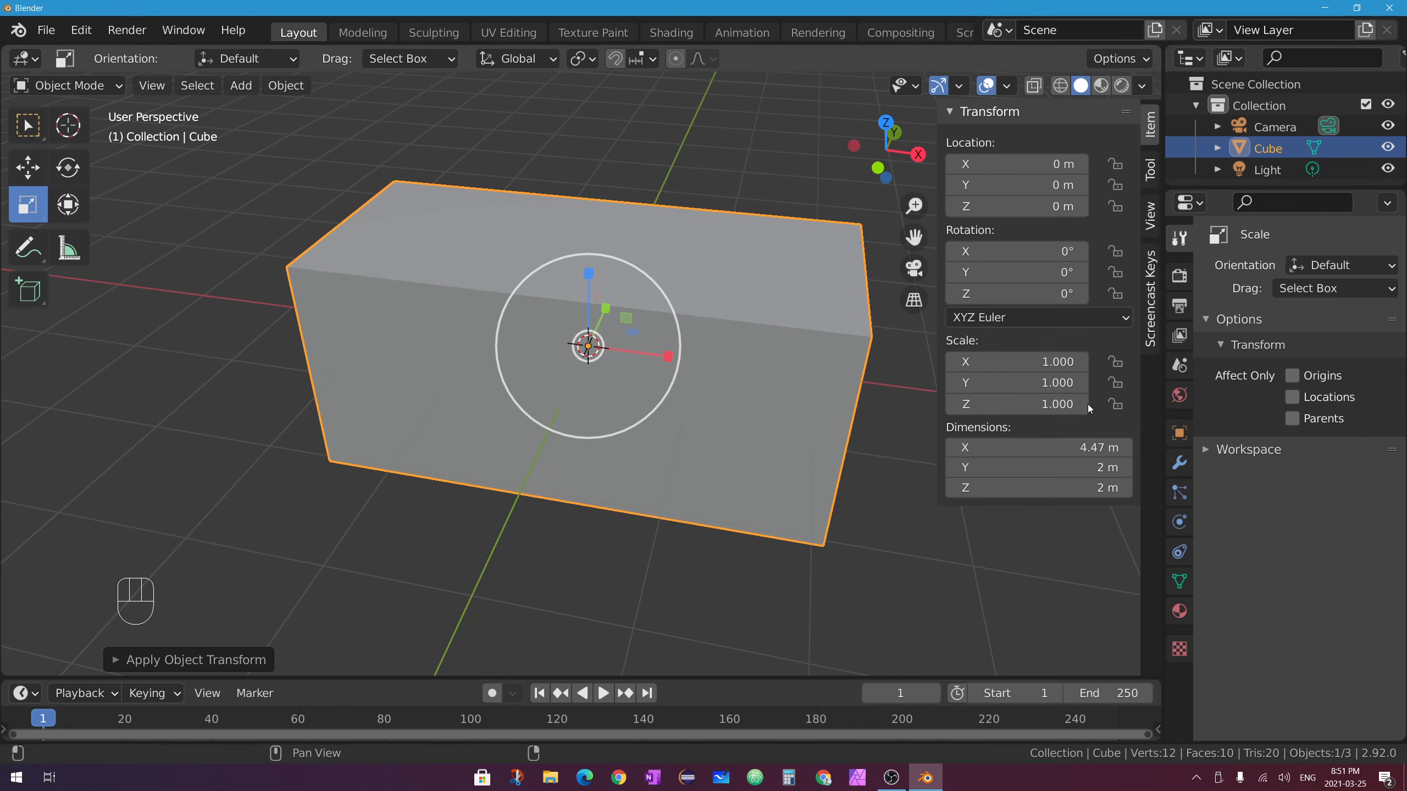
pyautogui.click(285, 85)
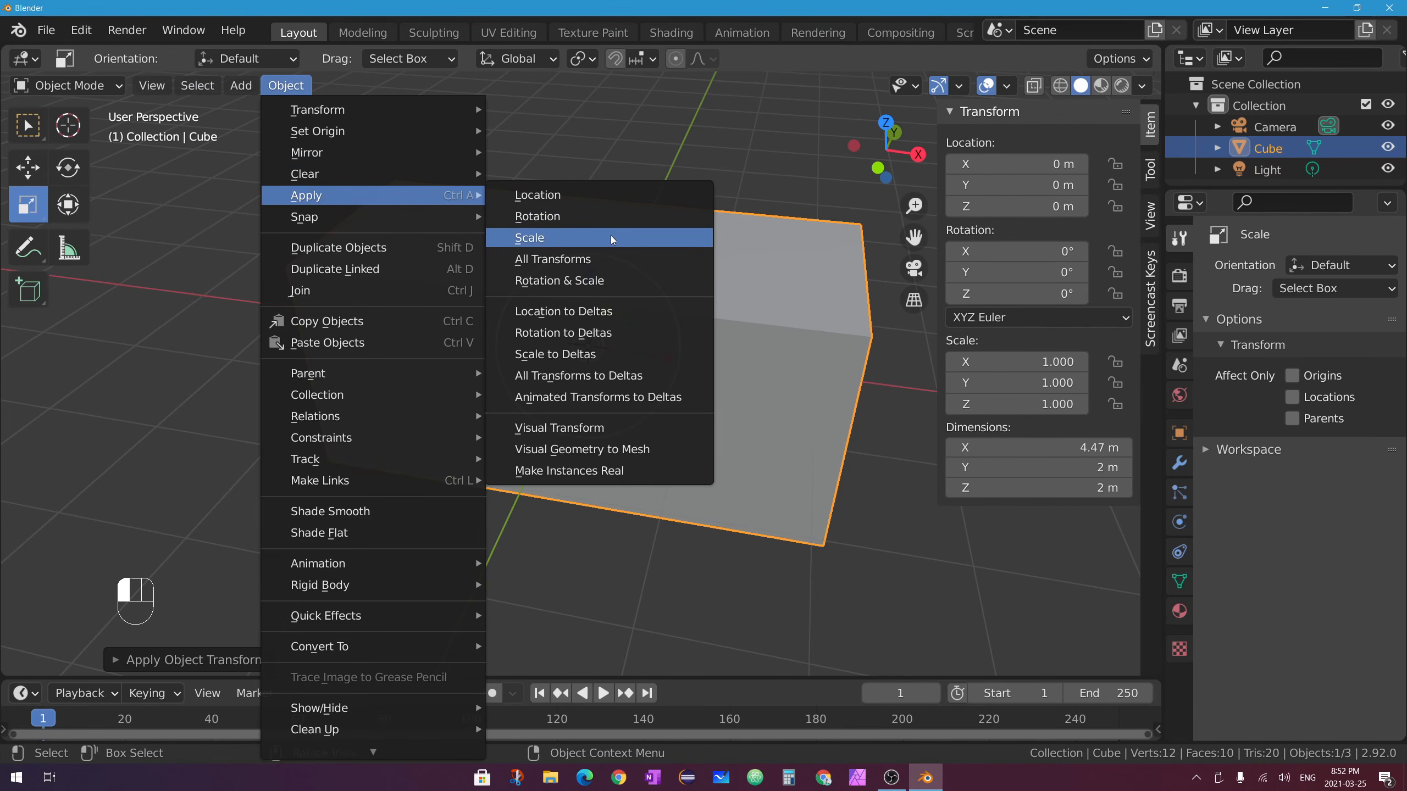
pyautogui.click(645, 244)
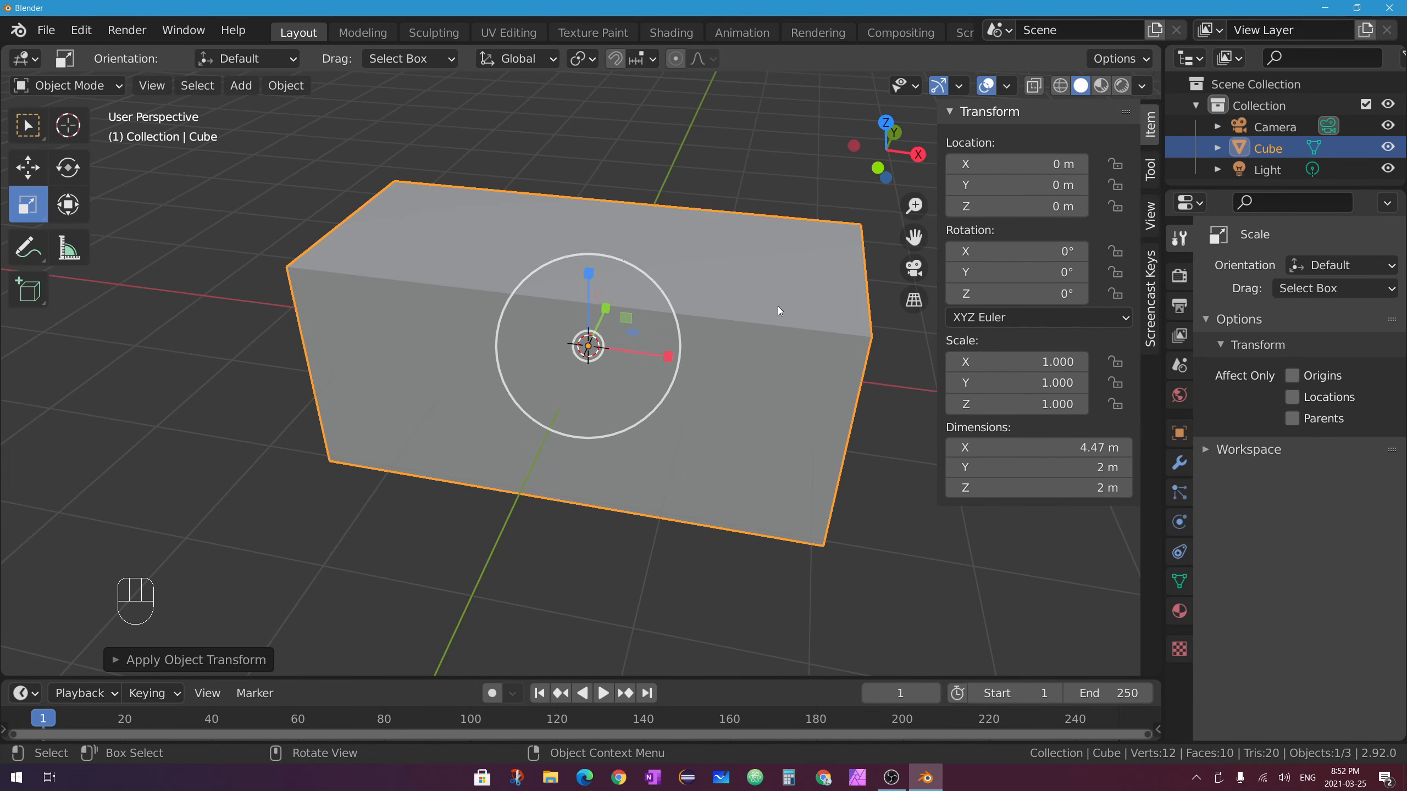
pyautogui.press('n')
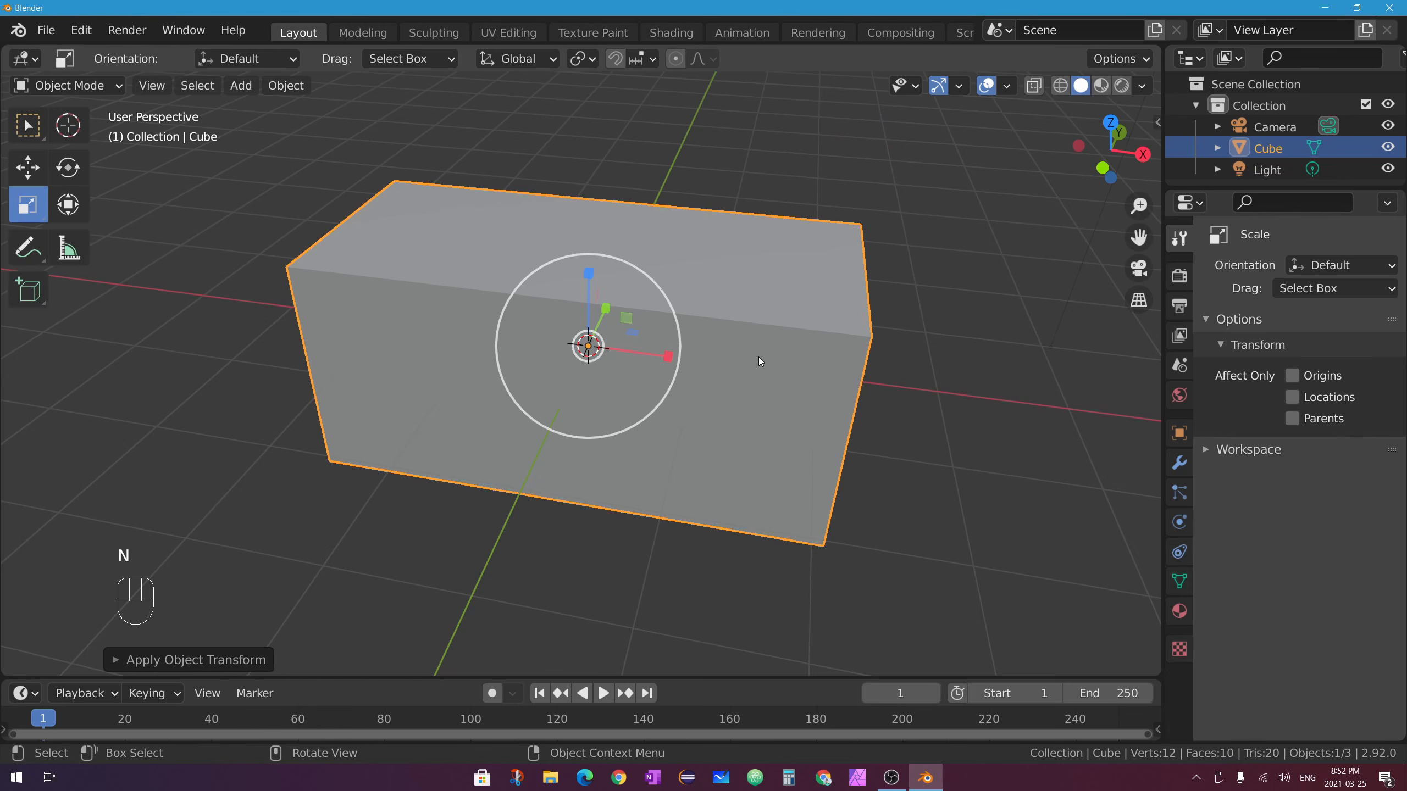
pyautogui.press('Tab')
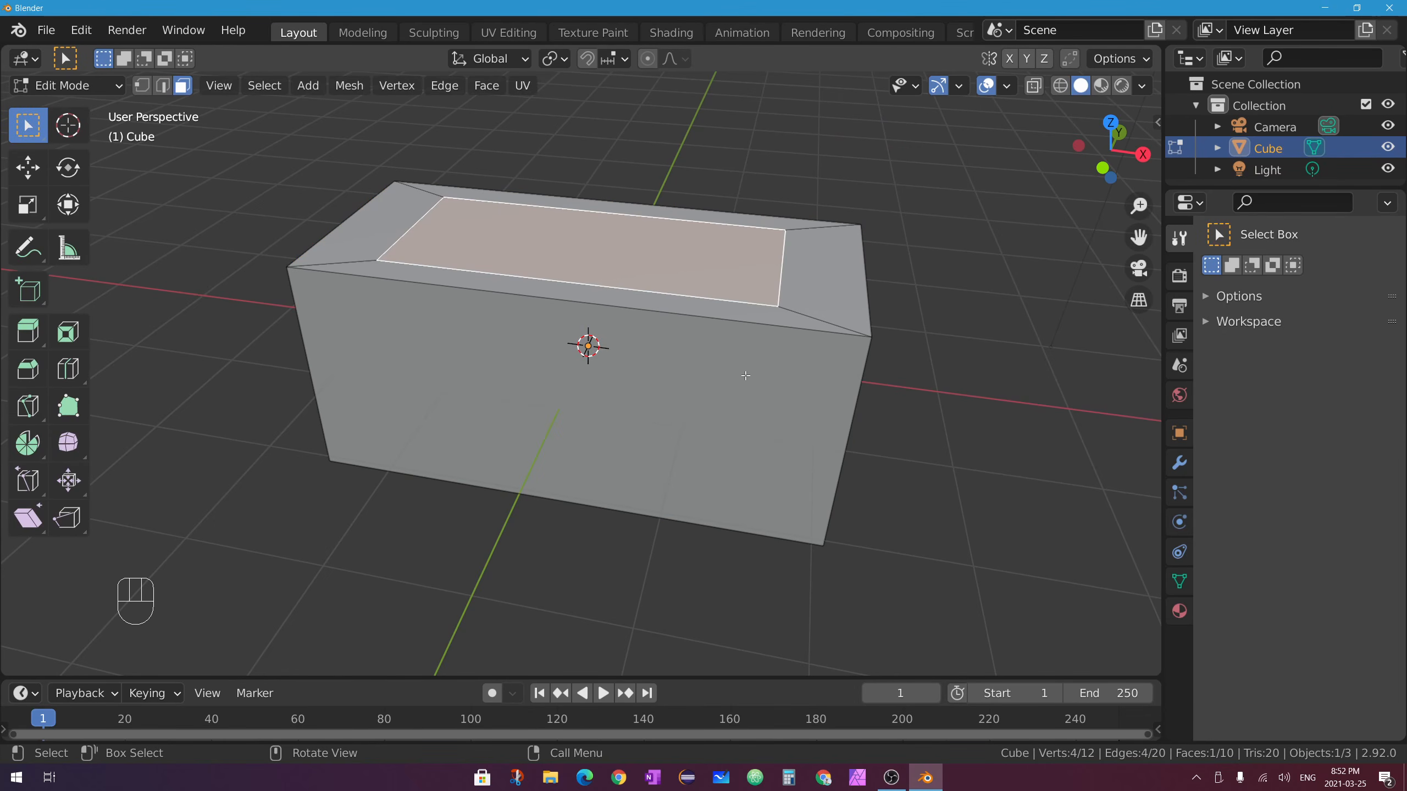
# Inset the box's long front face with an even border into a smaller inner panel.
pyautogui.click(542, 418)
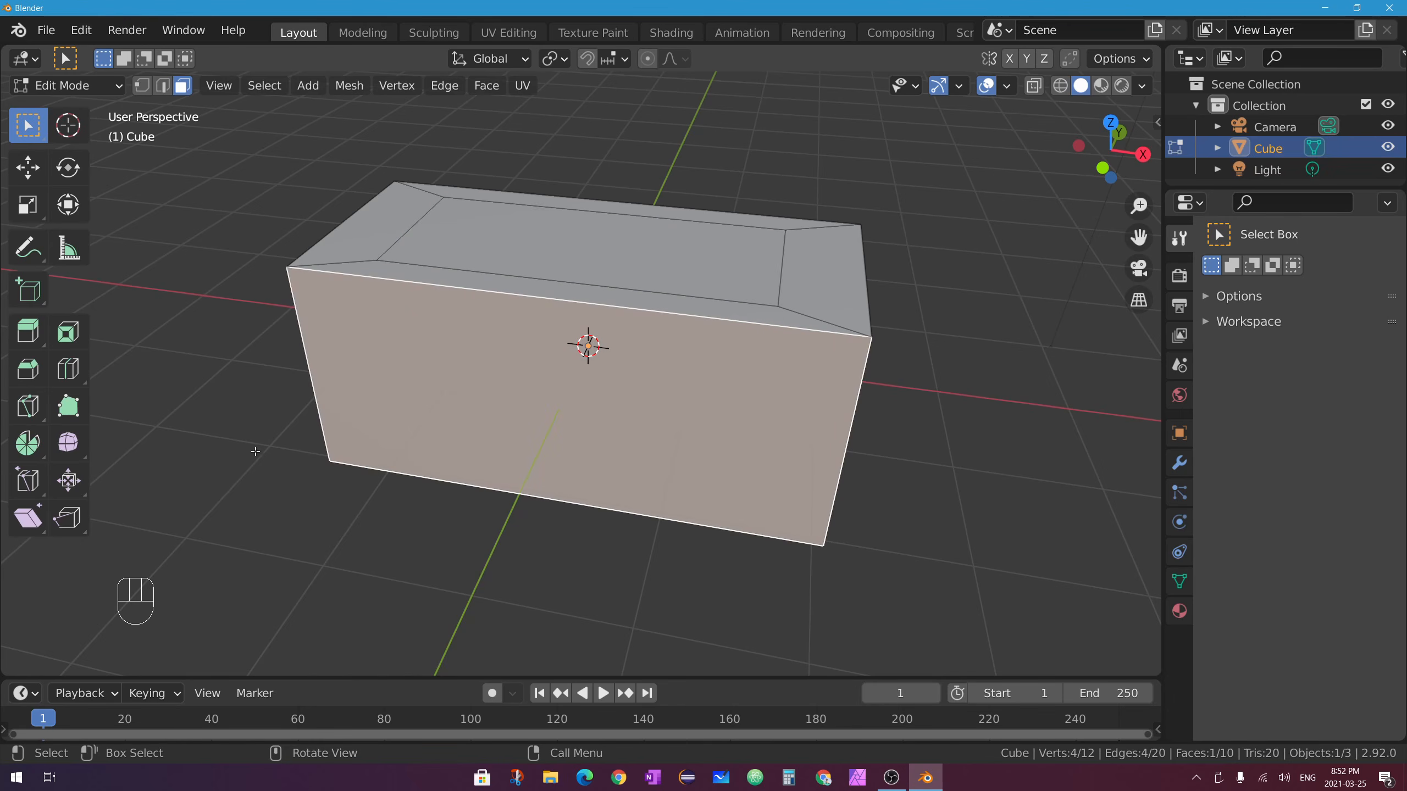
pyautogui.click(68, 333)
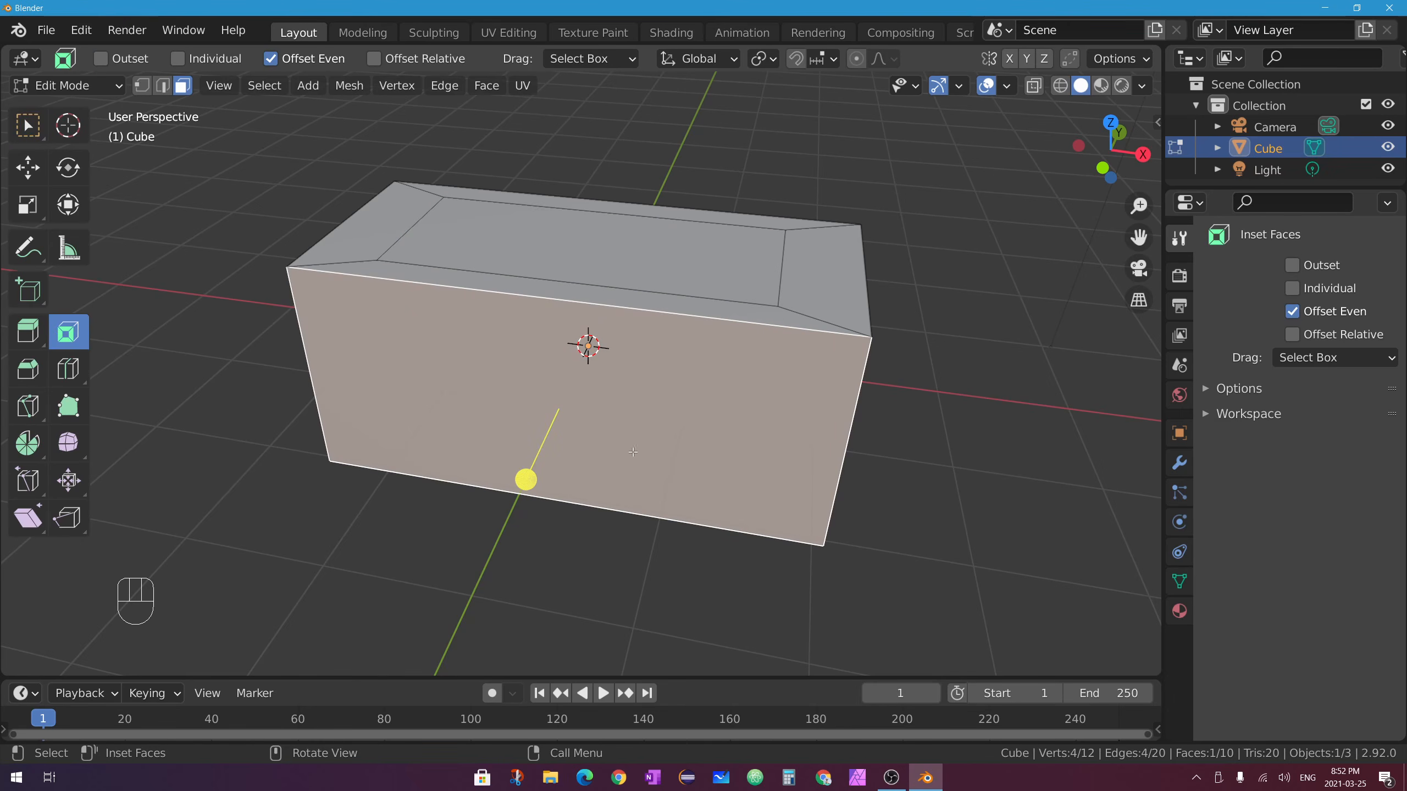
pyautogui.moveTo(633, 452); pyautogui.dragTo(641, 467)
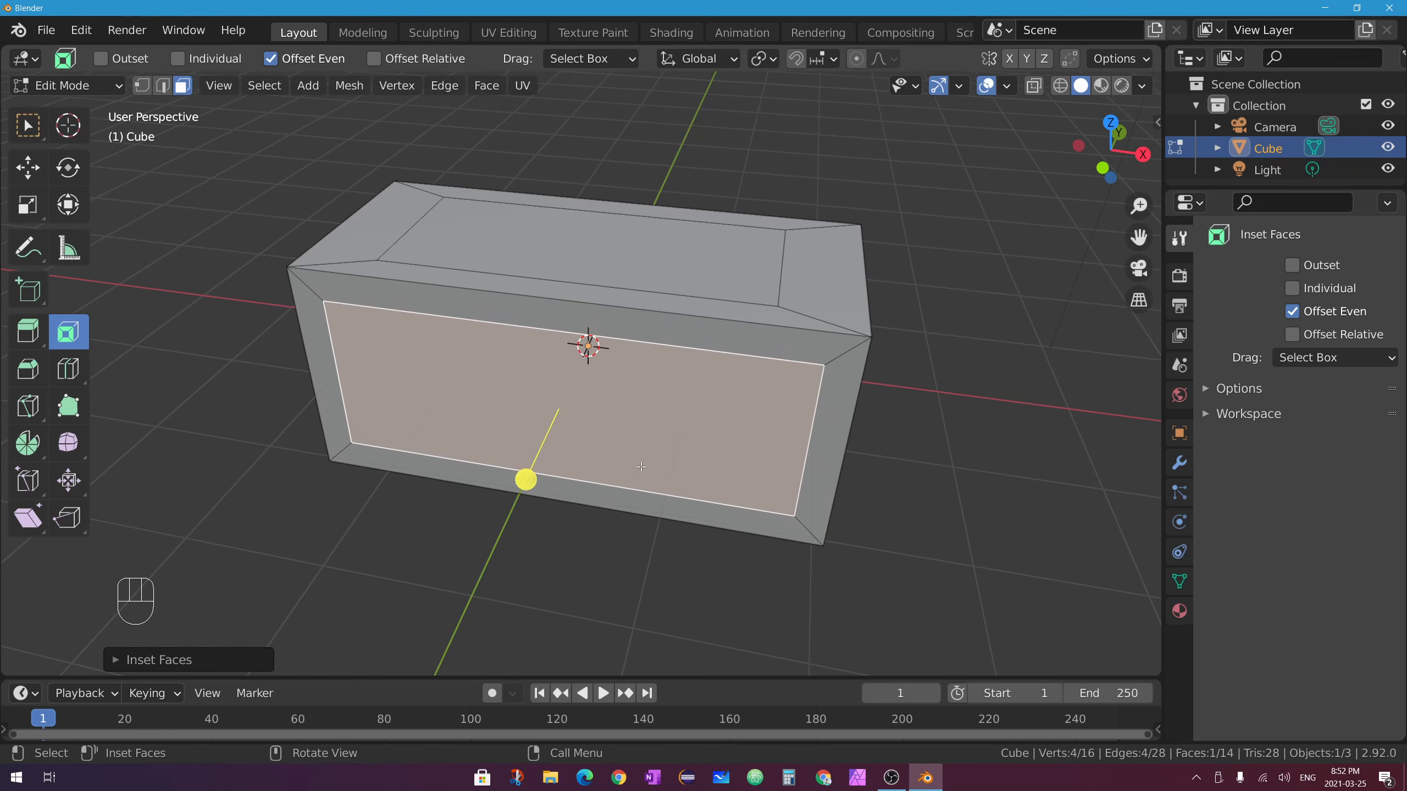
pyautogui.moveTo(641, 467); pyautogui.dragTo(476, 278, button='middle')
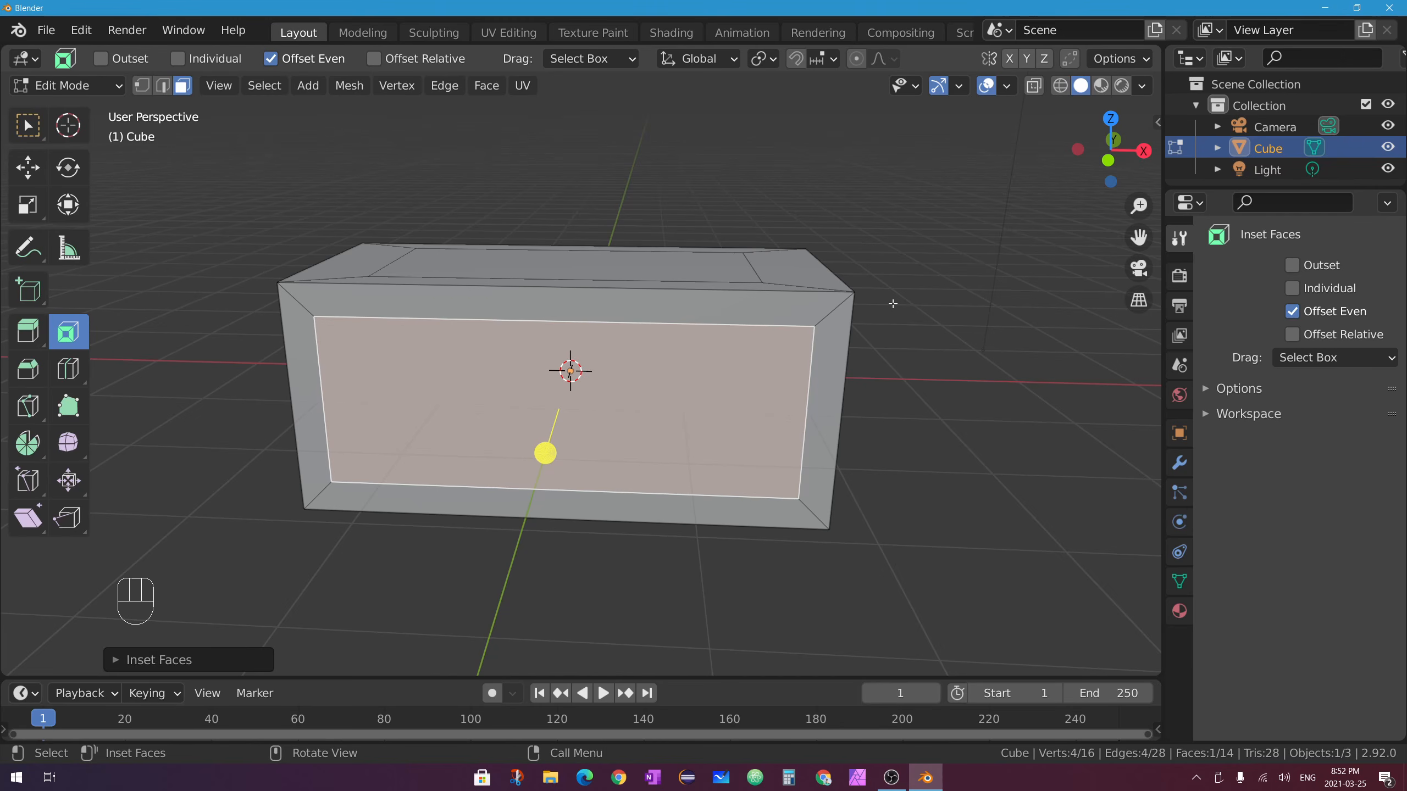
pyautogui.moveTo(875, 418); pyautogui.dragTo(869, 261, button='middle')
# Try a bevel of about 1.51 m on the top face's front edge, undo it, and return to Object Mode.
pyautogui.press('2')
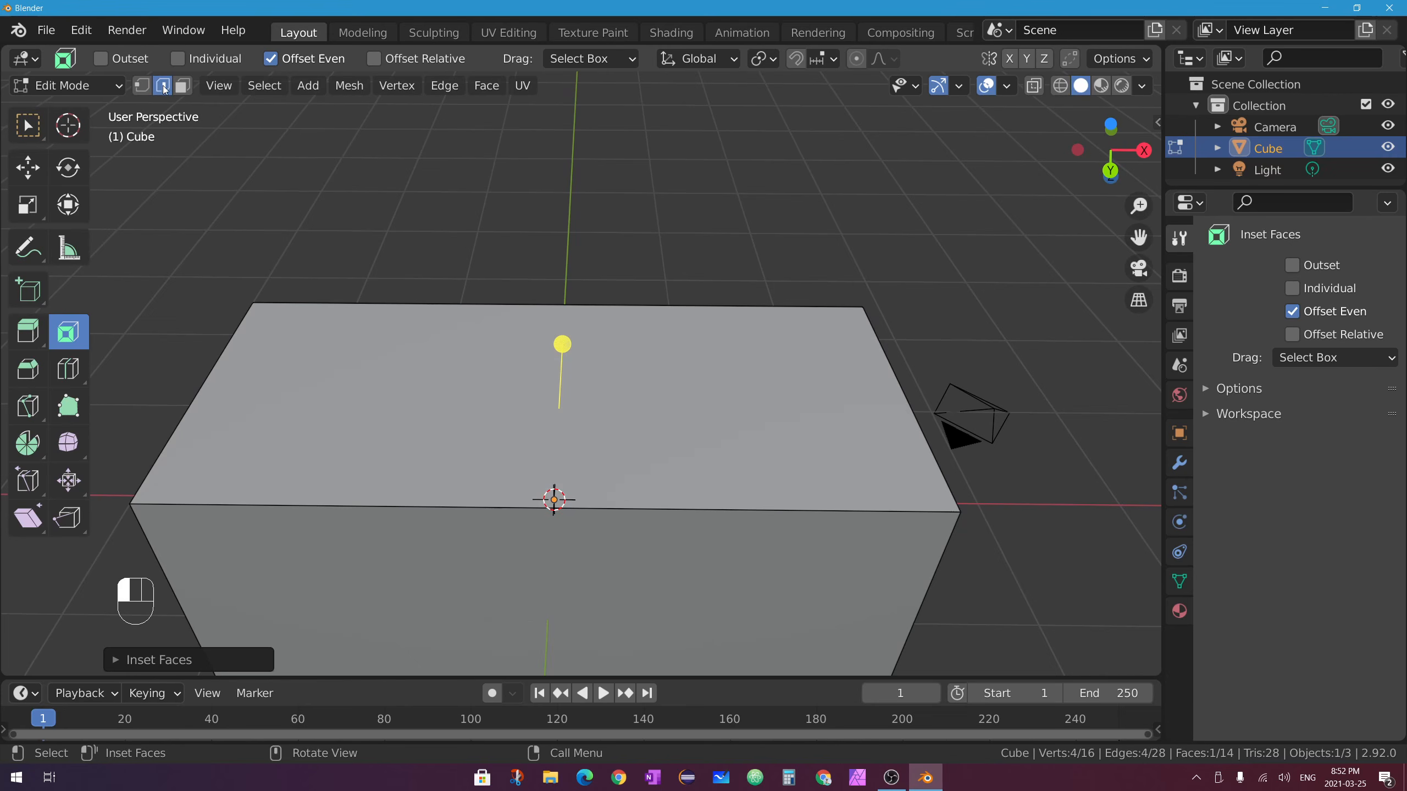
pyautogui.click(485, 509)
pyautogui.moveTo(555, 503)
pyautogui.mouseDown(button='middle')
pyautogui.moveTo(535, 581)
pyautogui.moveTo(575, 506)
pyautogui.mouseUp(button='middle')
pyautogui.hotkey('ctrl', 'b')
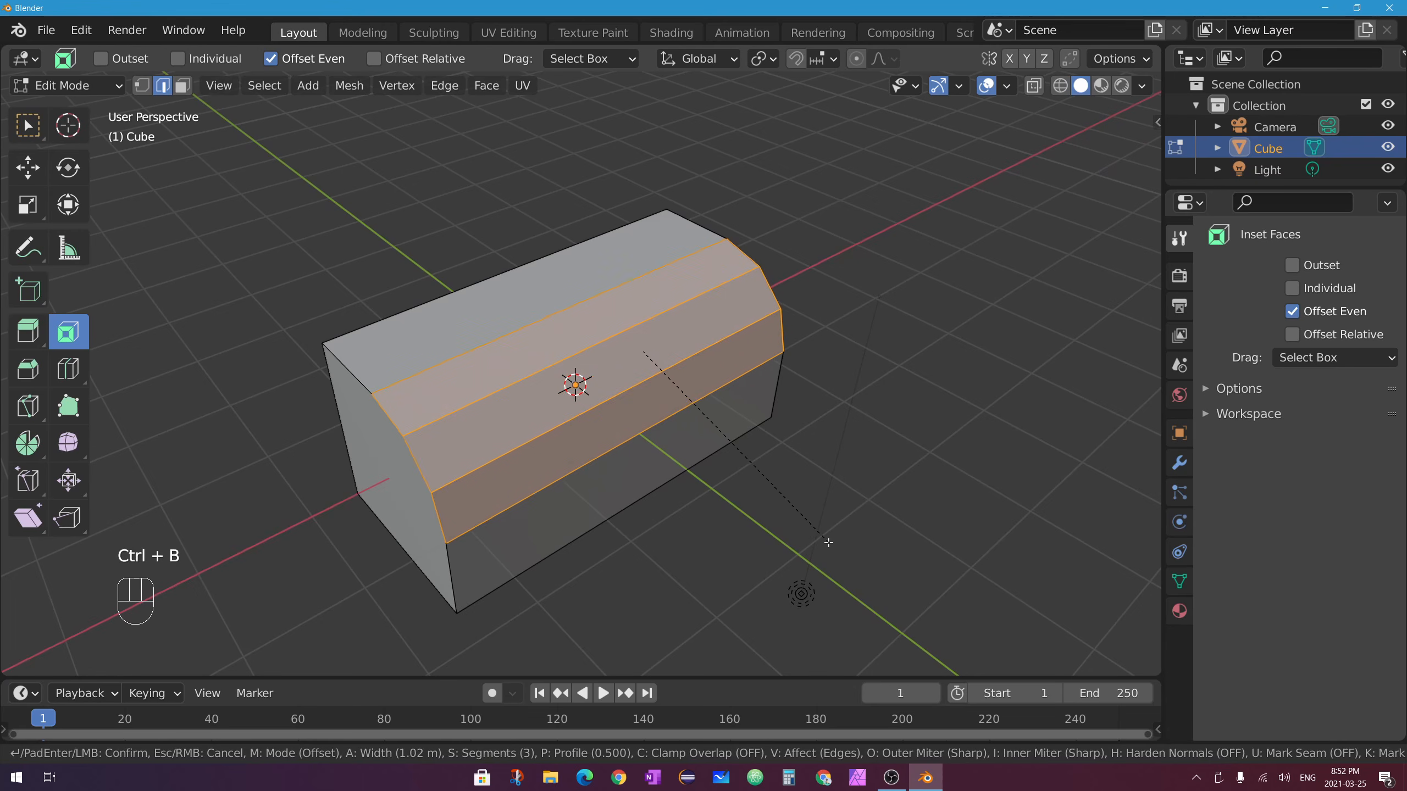
pyautogui.scroll(-2, 826, 549)
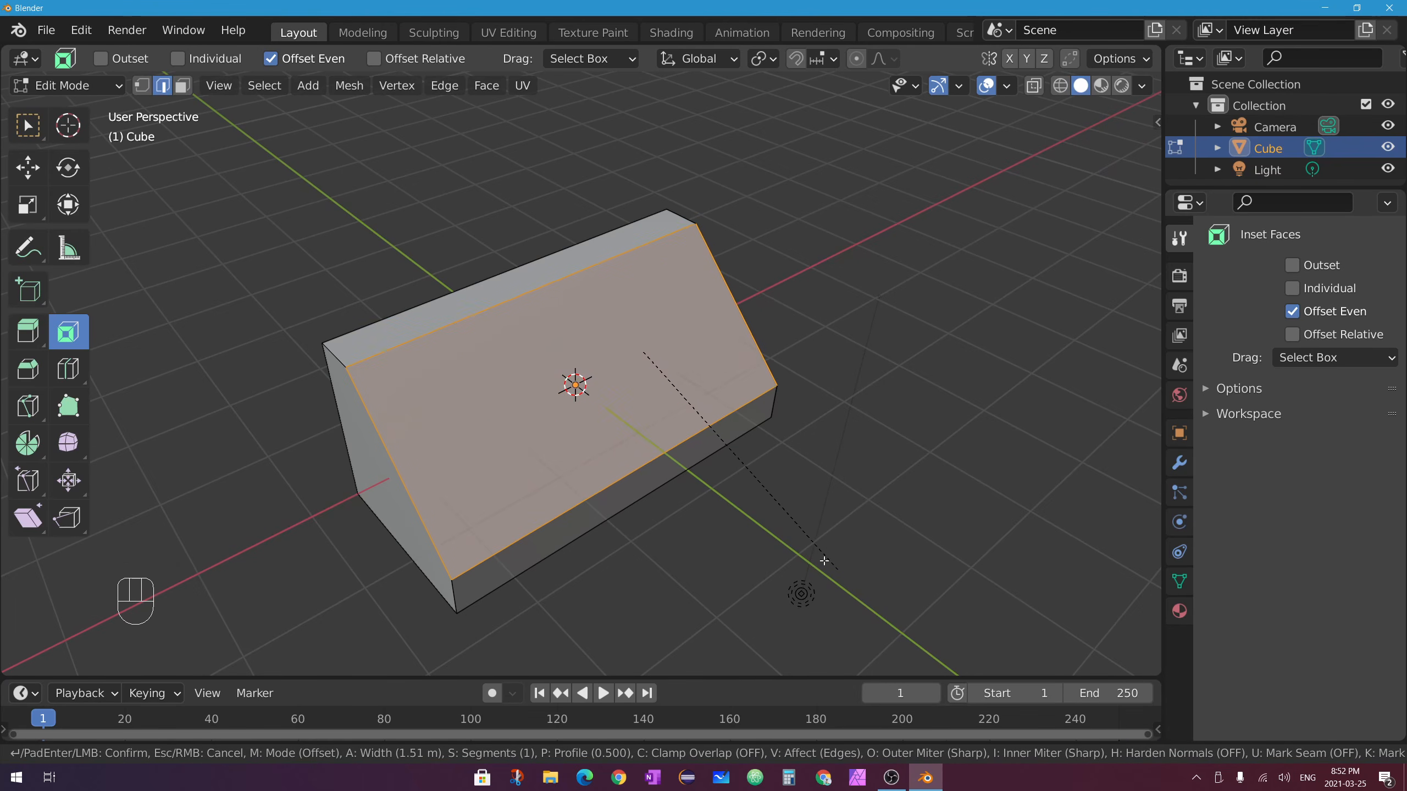
pyautogui.click(820, 560)
pyautogui.moveTo(776, 532); pyautogui.dragTo(653, 477, button='middle')
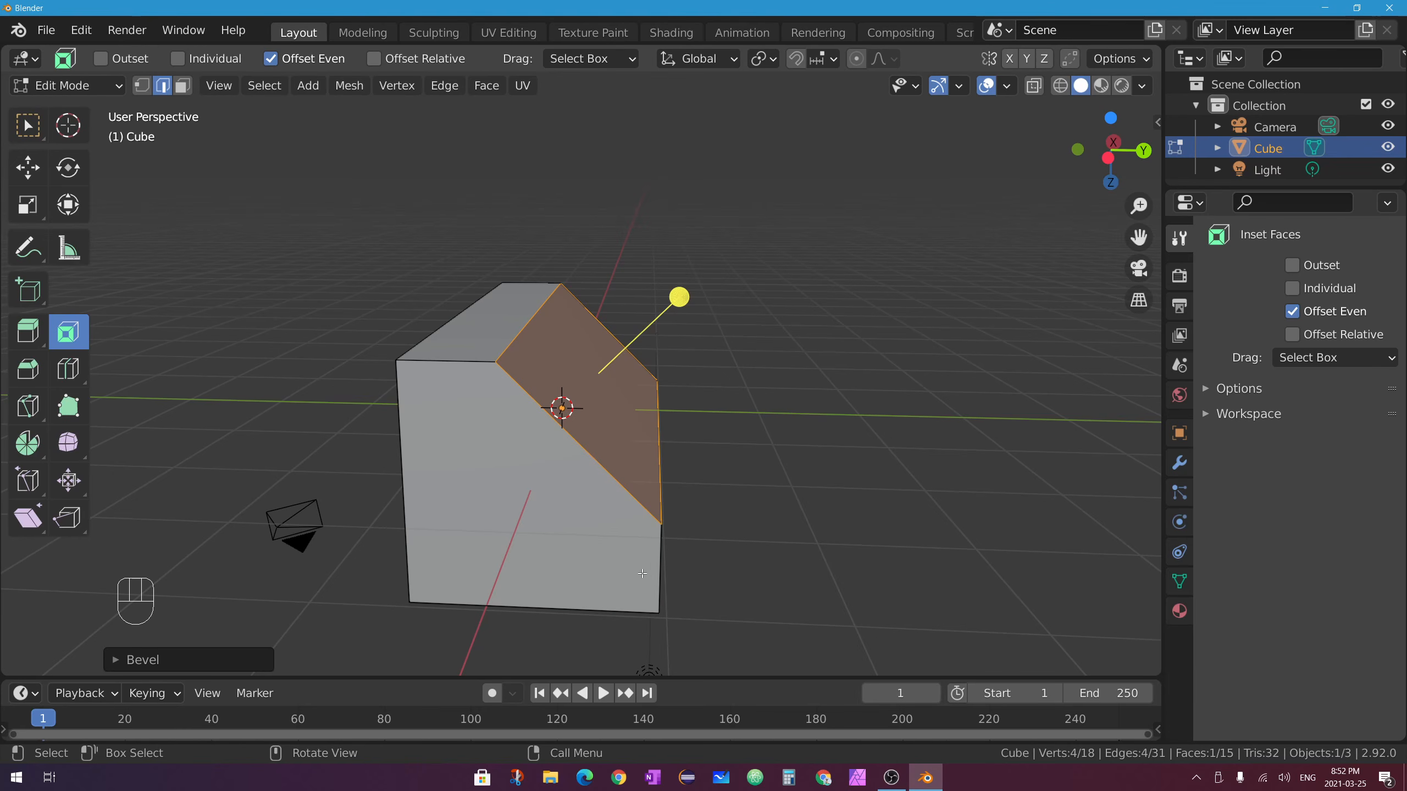
pyautogui.hotkey('ctrl', 'z')
pyautogui.press('Tab')
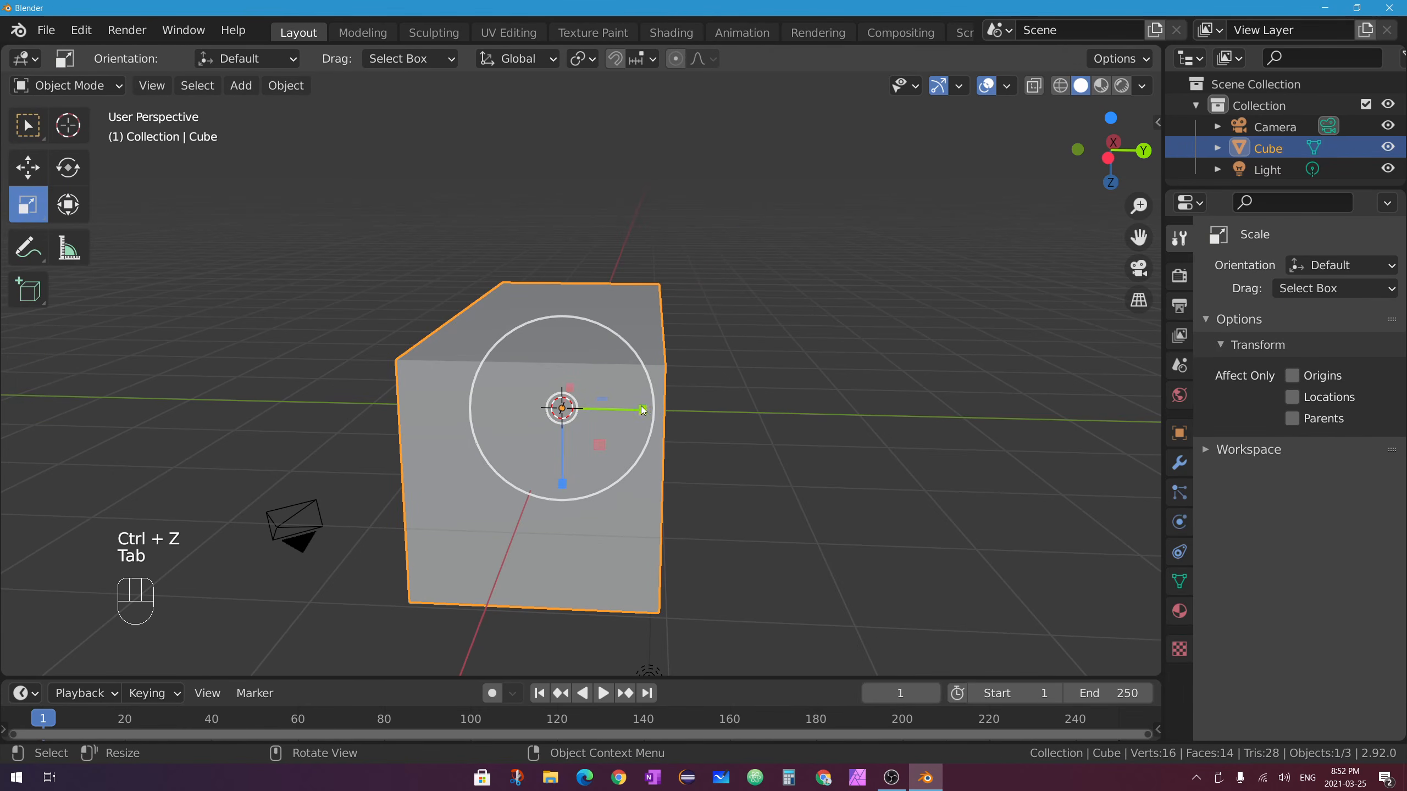
# Widen the cube along Y into a long box, then try a Bevel-tool bevel on its top edge and undo it.
pyautogui.moveTo(645, 412); pyautogui.dragTo(864, 420)
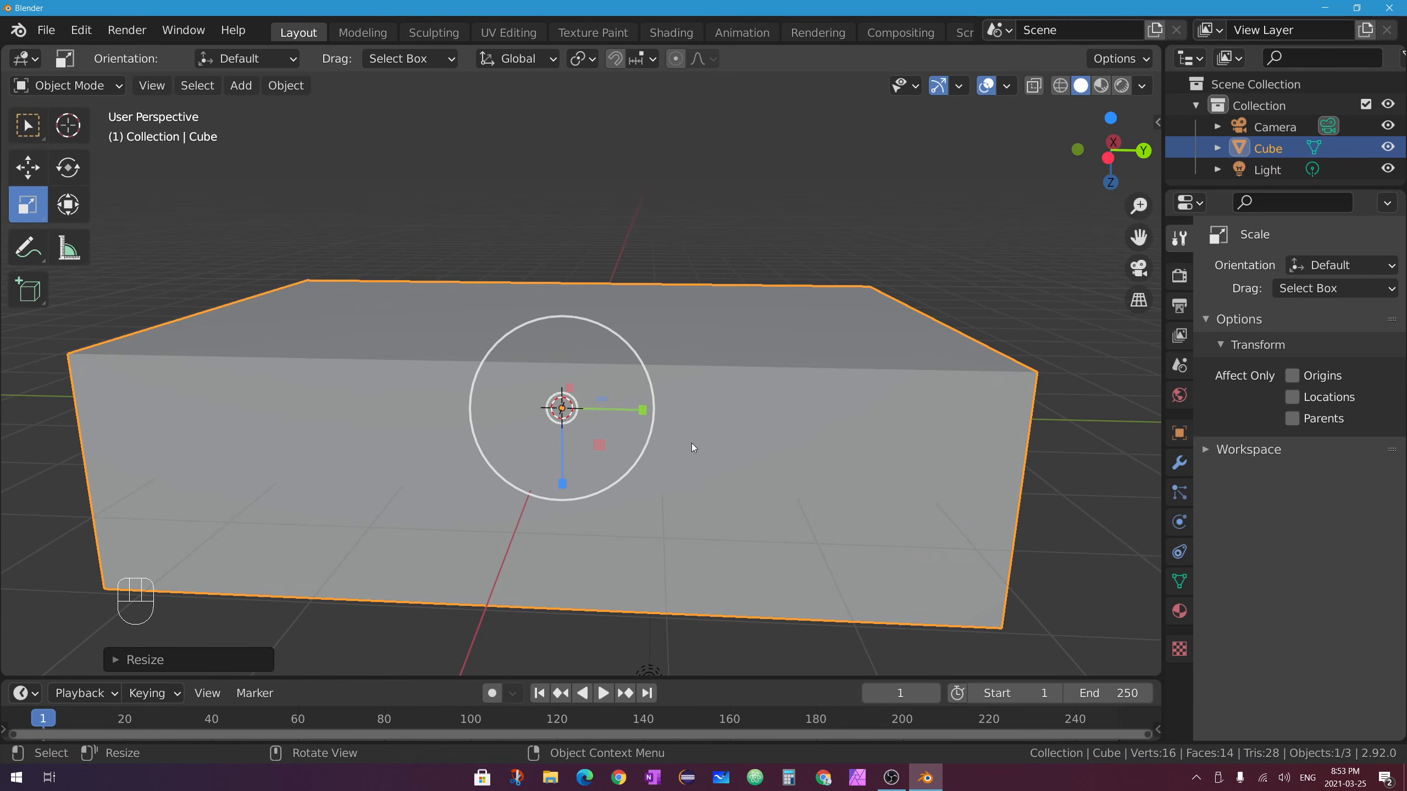
pyautogui.moveTo(781, 412); pyautogui.dragTo(767, 422, button='middle')
pyautogui.press('Tab')
pyautogui.moveTo(901, 443); pyautogui.dragTo(870, 435, button='middle')
pyautogui.scroll(-1, 887, 430)
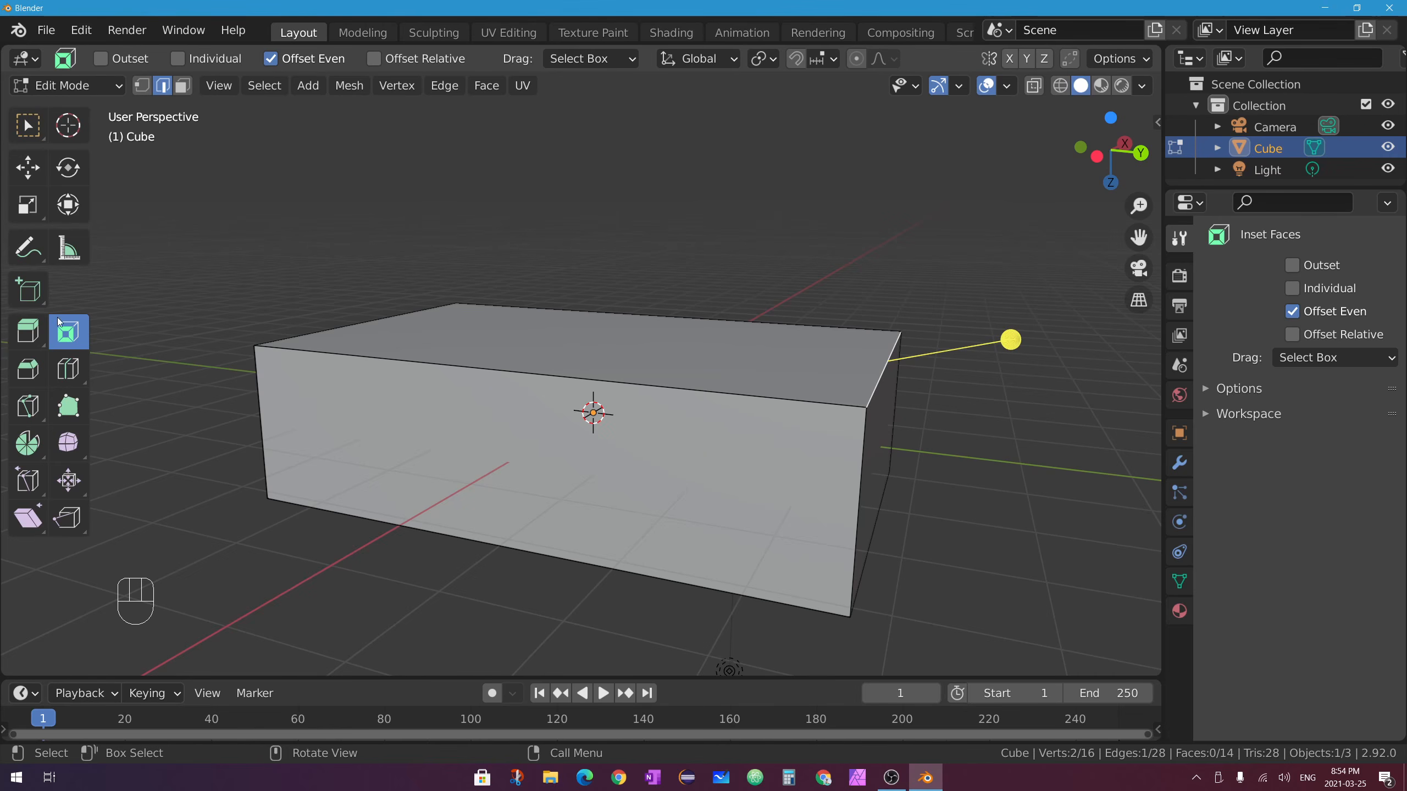
pyautogui.click(28, 368)
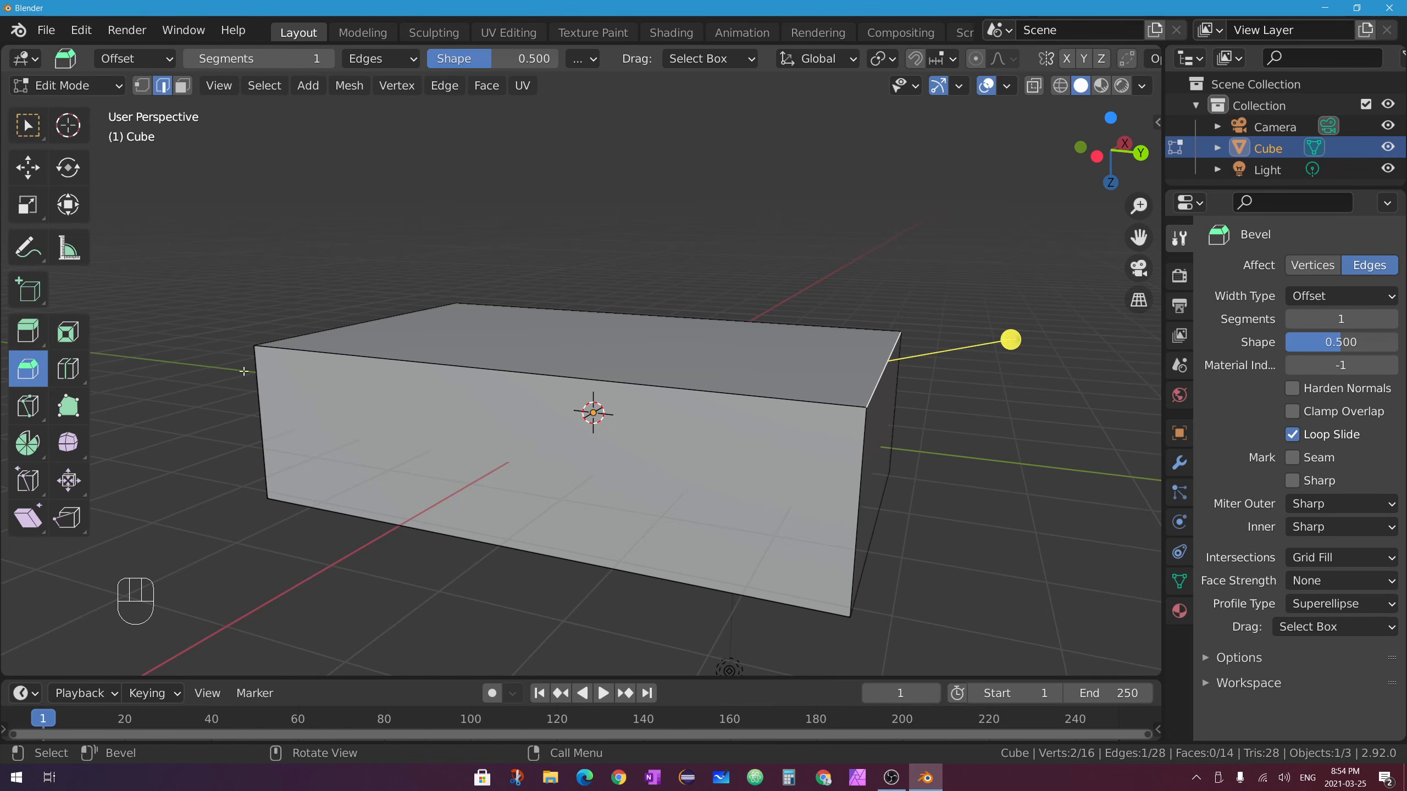
pyautogui.moveTo(1011, 340); pyautogui.dragTo(708, 370)
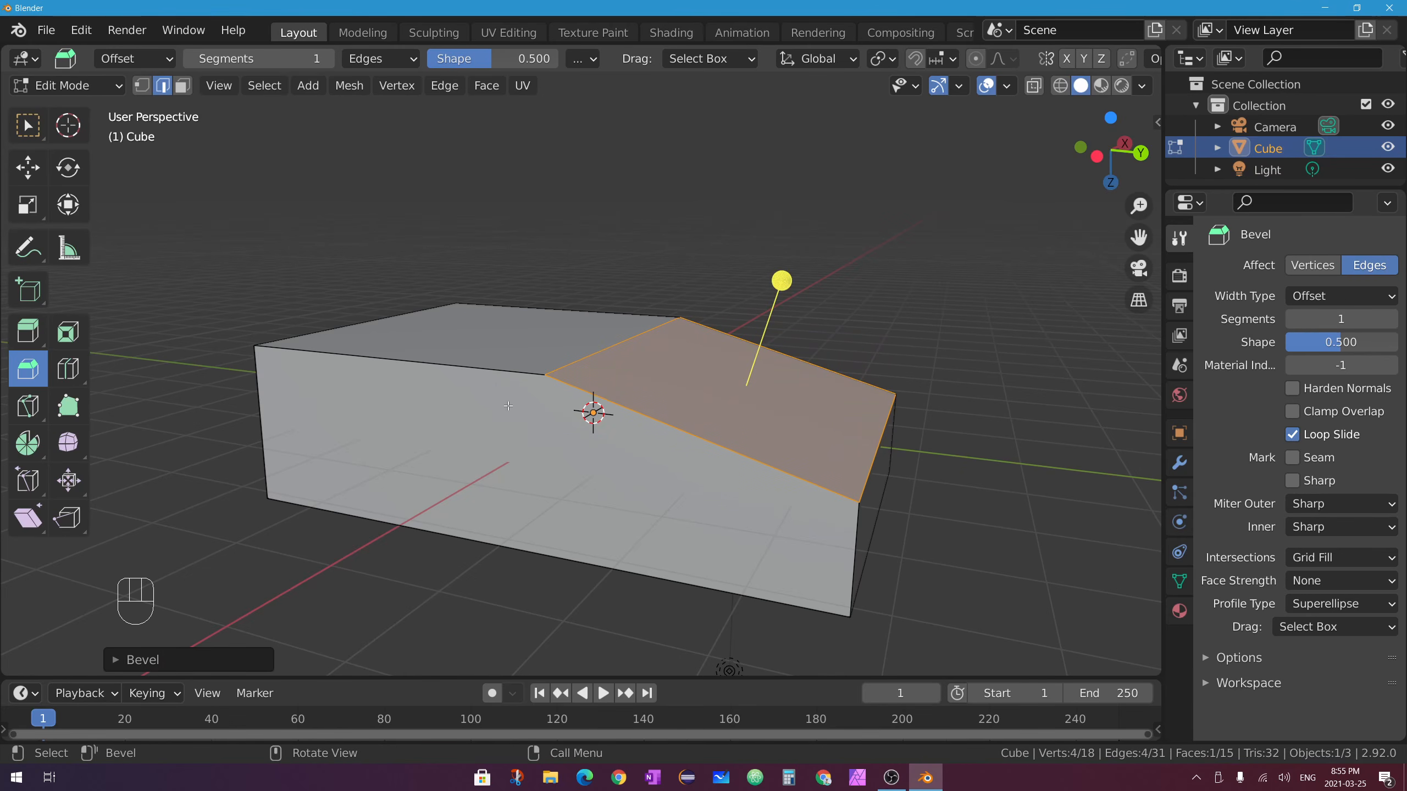
pyautogui.moveTo(771, 380); pyautogui.dragTo(824, 459, button='middle')
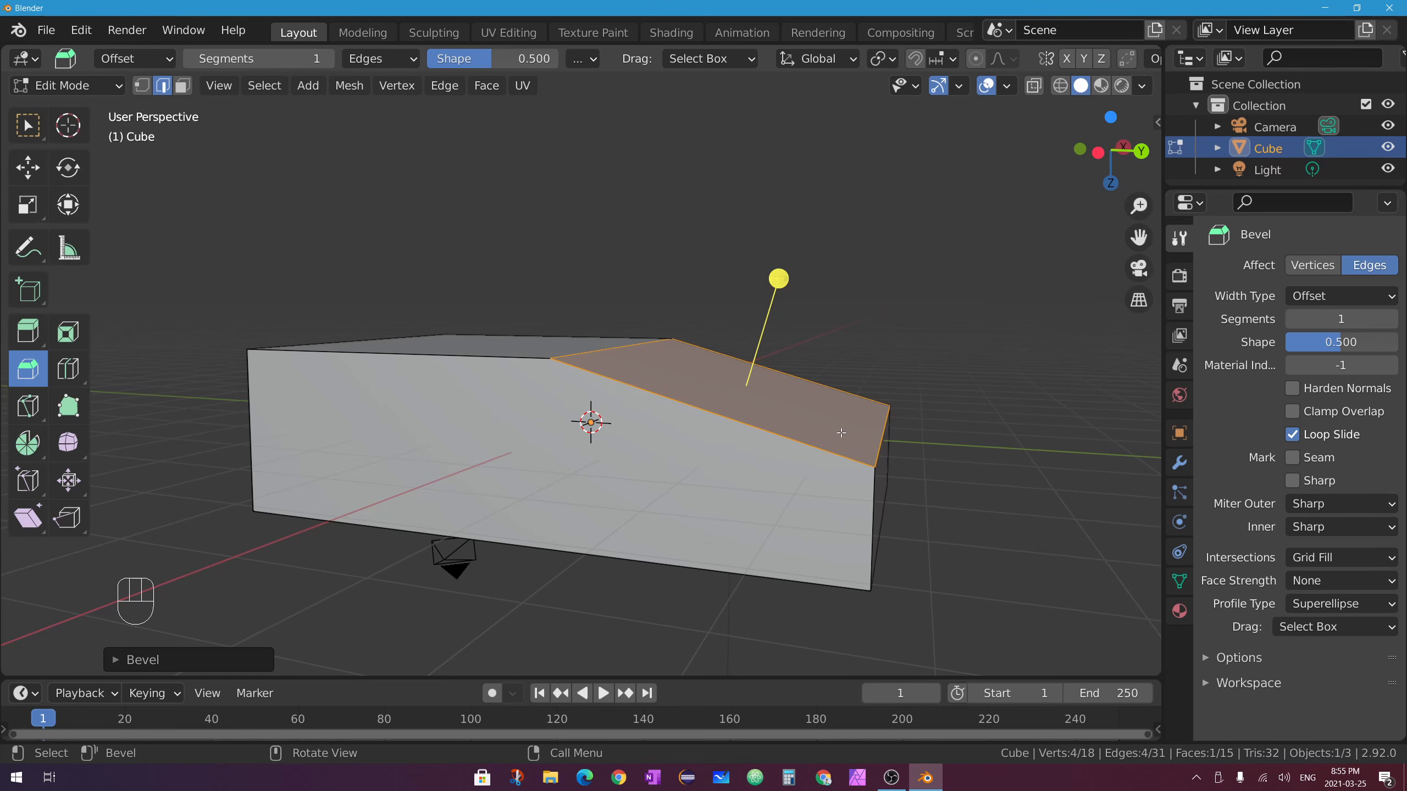
pyautogui.hotkey('ctrl', 'z')
# Apply the long box's scale from Object Mode via Object > Apply > Scale.
pyautogui.press('Tab')
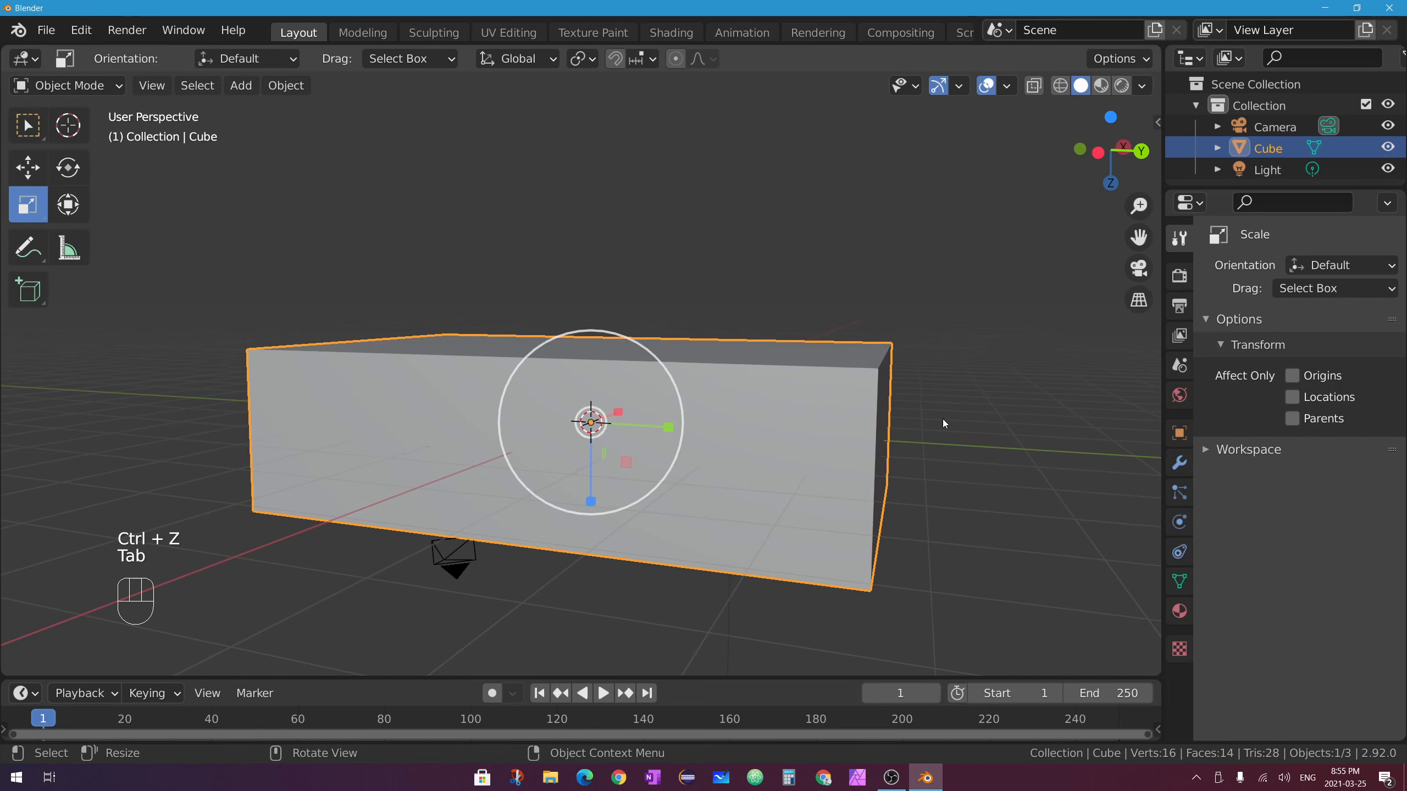
pyautogui.click(299, 86)
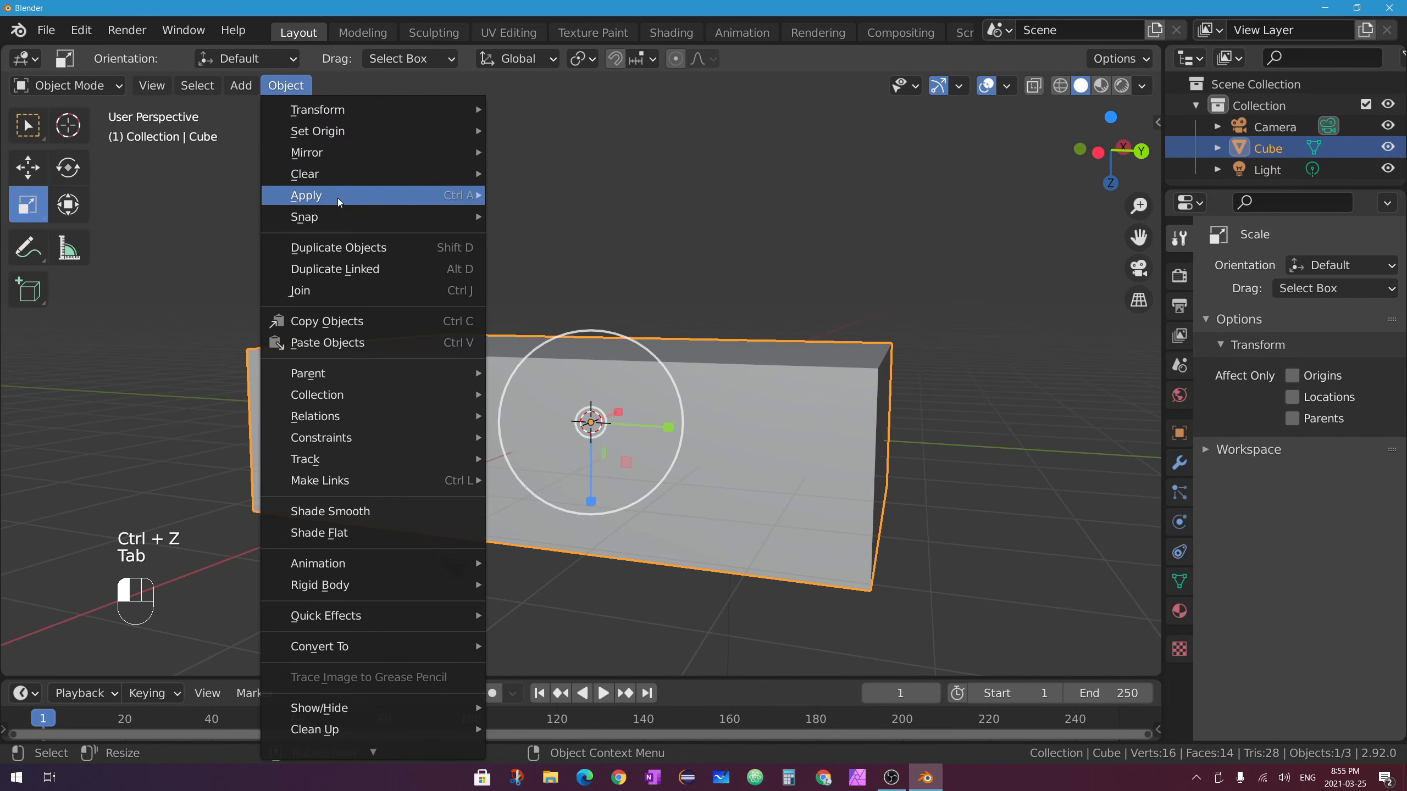
pyautogui.moveTo(357, 201)
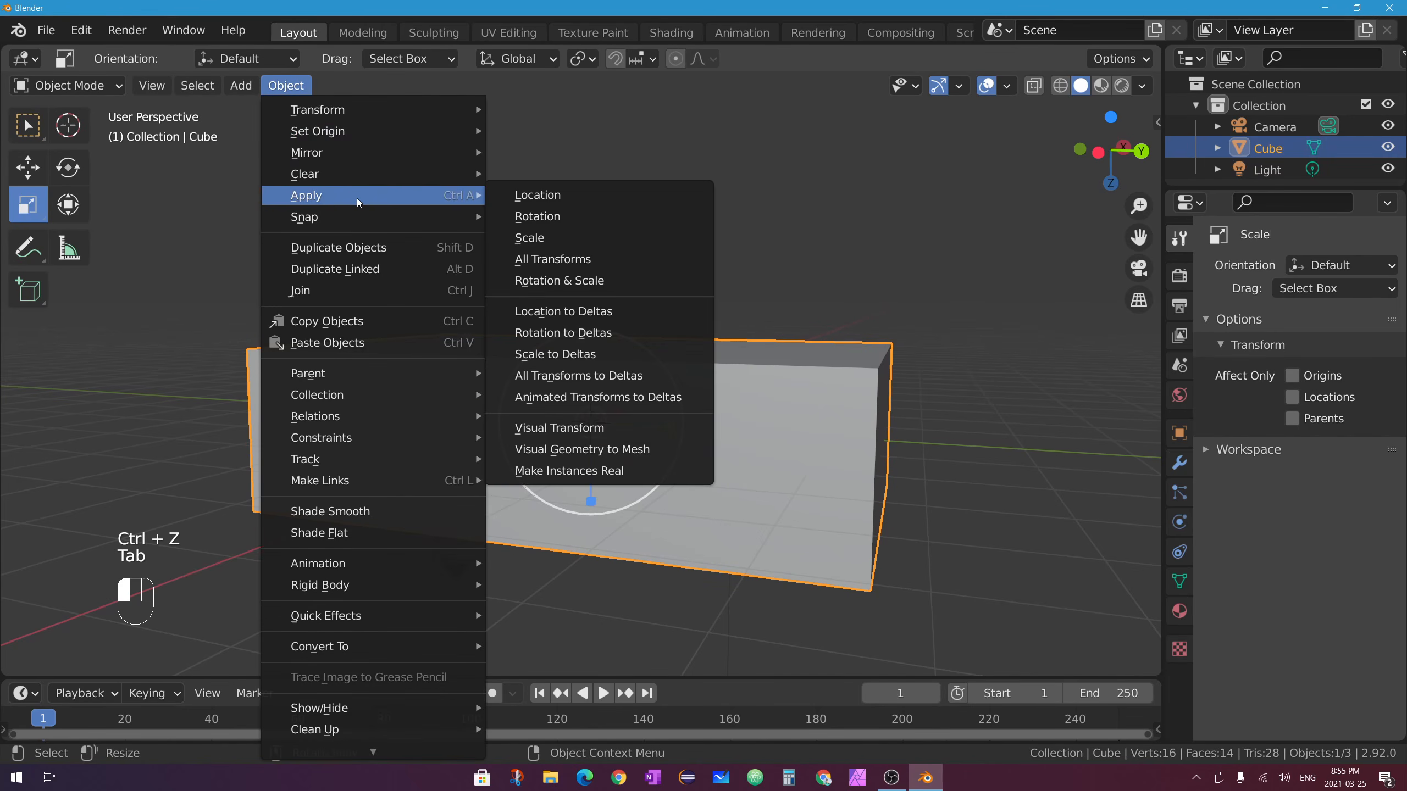
pyautogui.click(617, 239)
# Replace the test bevel with a 5-segment rounded bevel about 1.29 m wide on the top edge.
pyautogui.press('Tab')
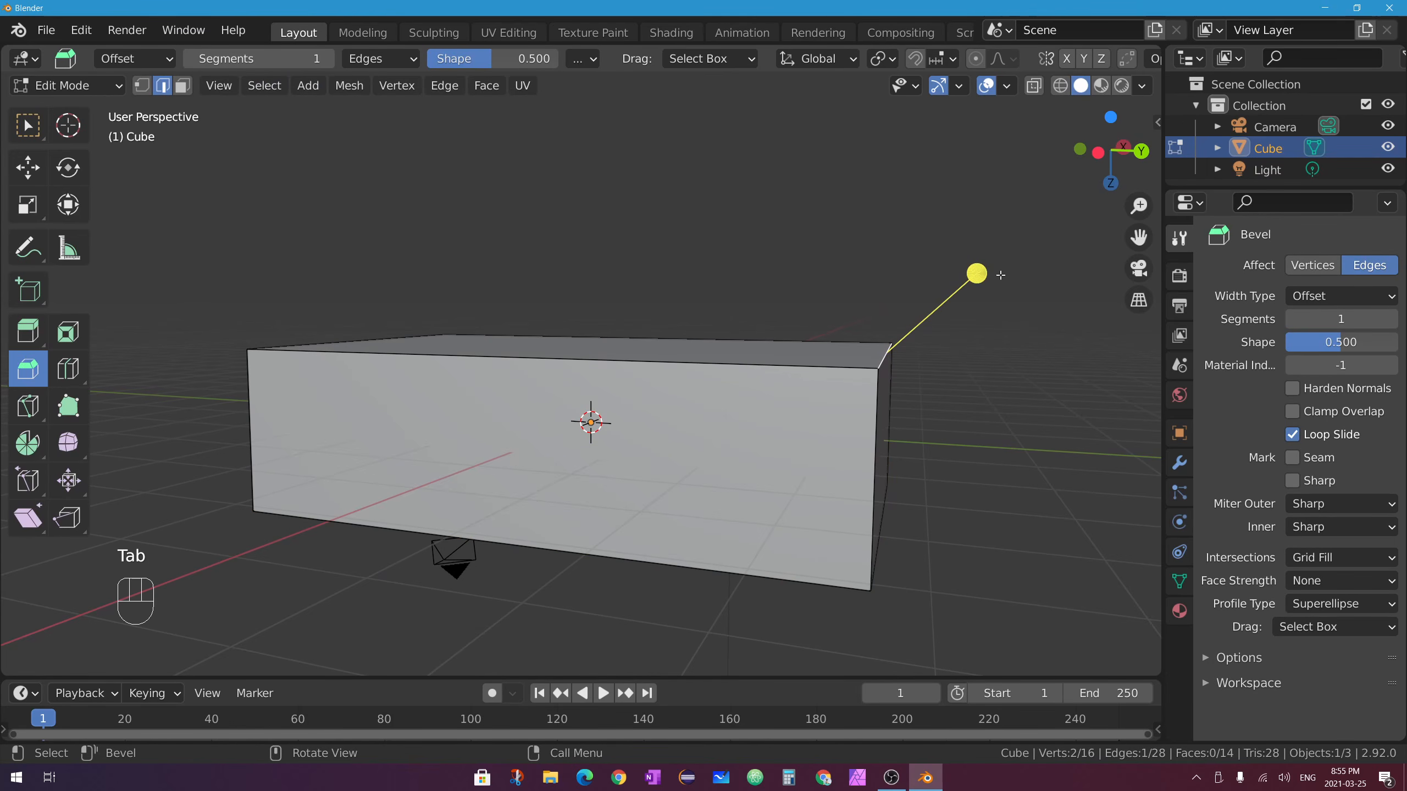
pyautogui.moveTo(976, 273); pyautogui.dragTo(1034, 243)
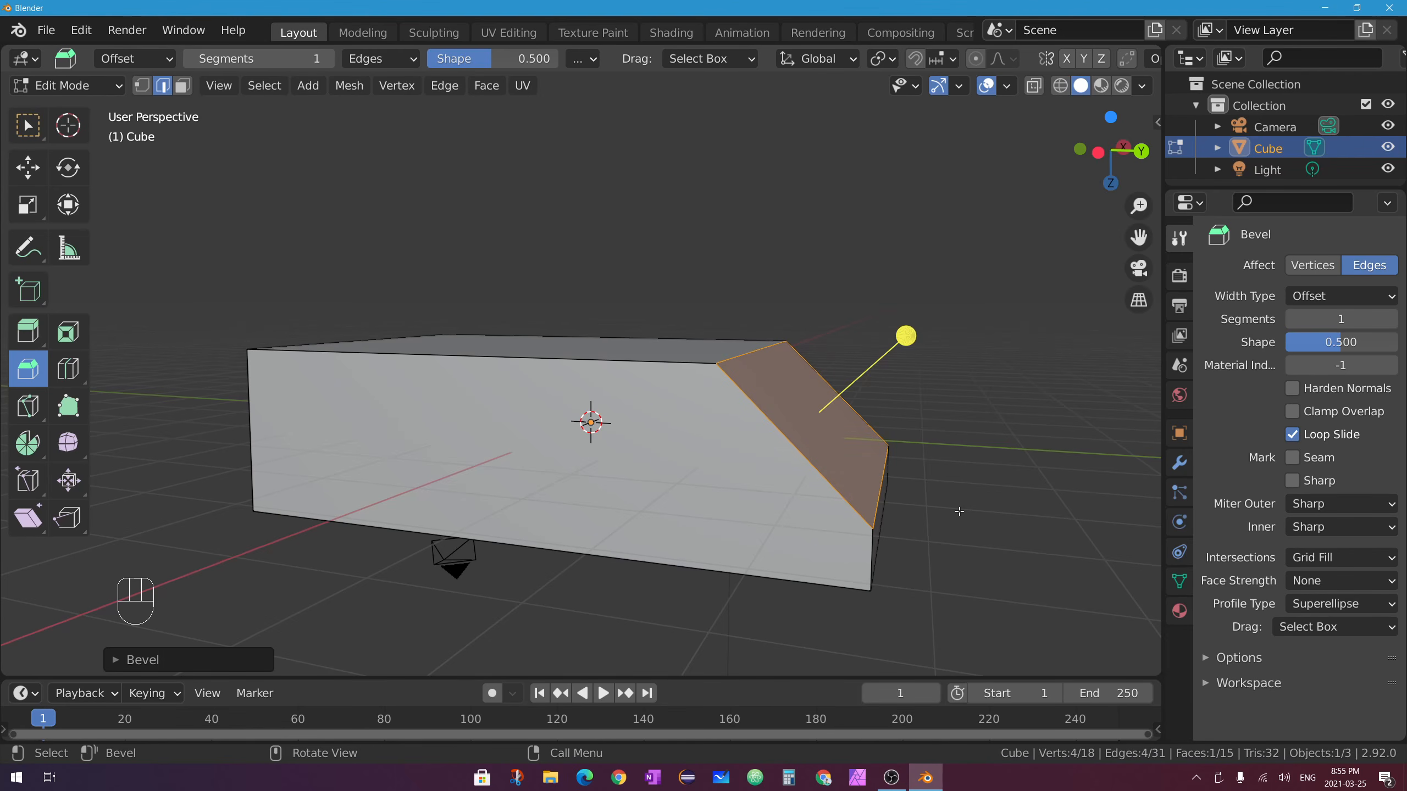
pyautogui.hotkey('ctrl', 'z')
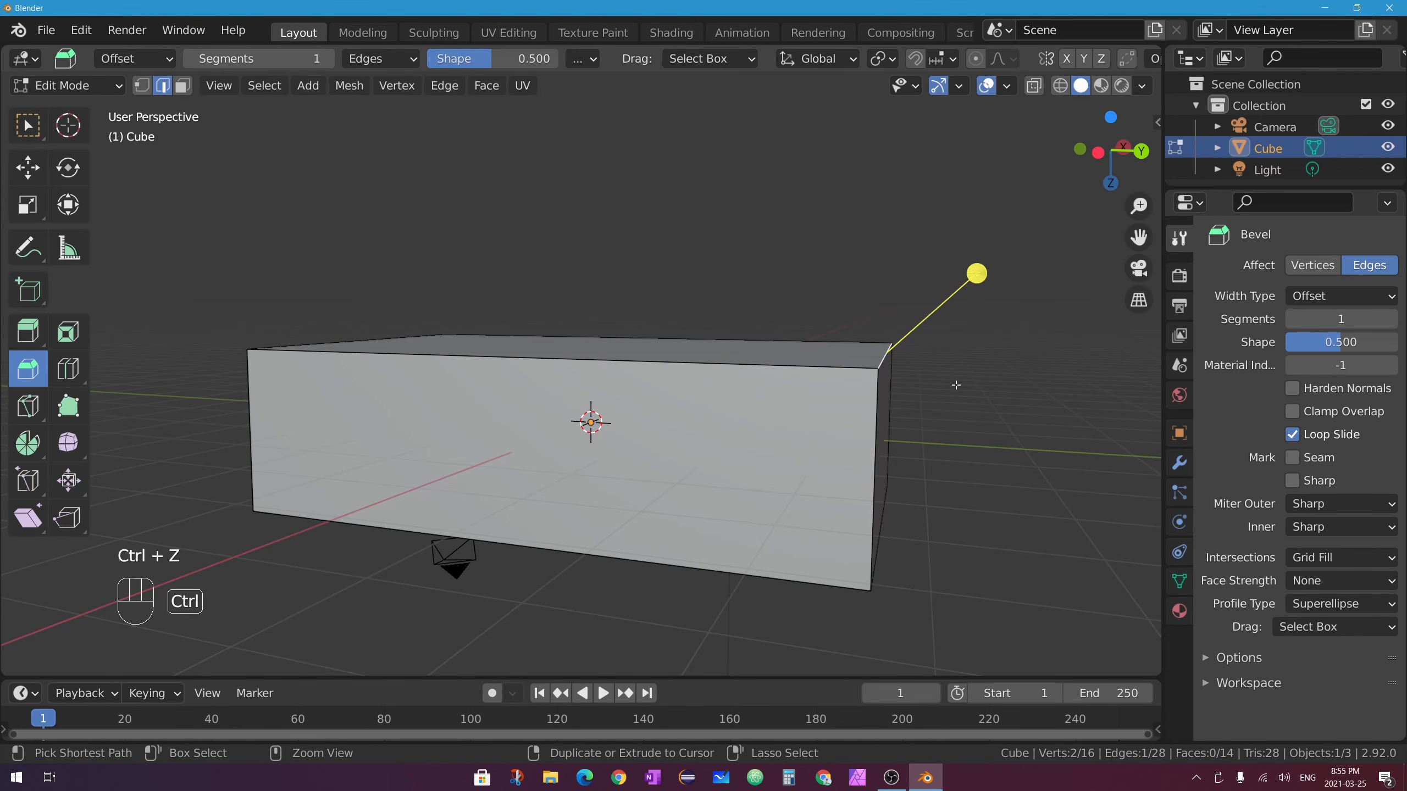
pyautogui.hotkey('ctrl', 'b')
pyautogui.scroll(5, 1017, 408)
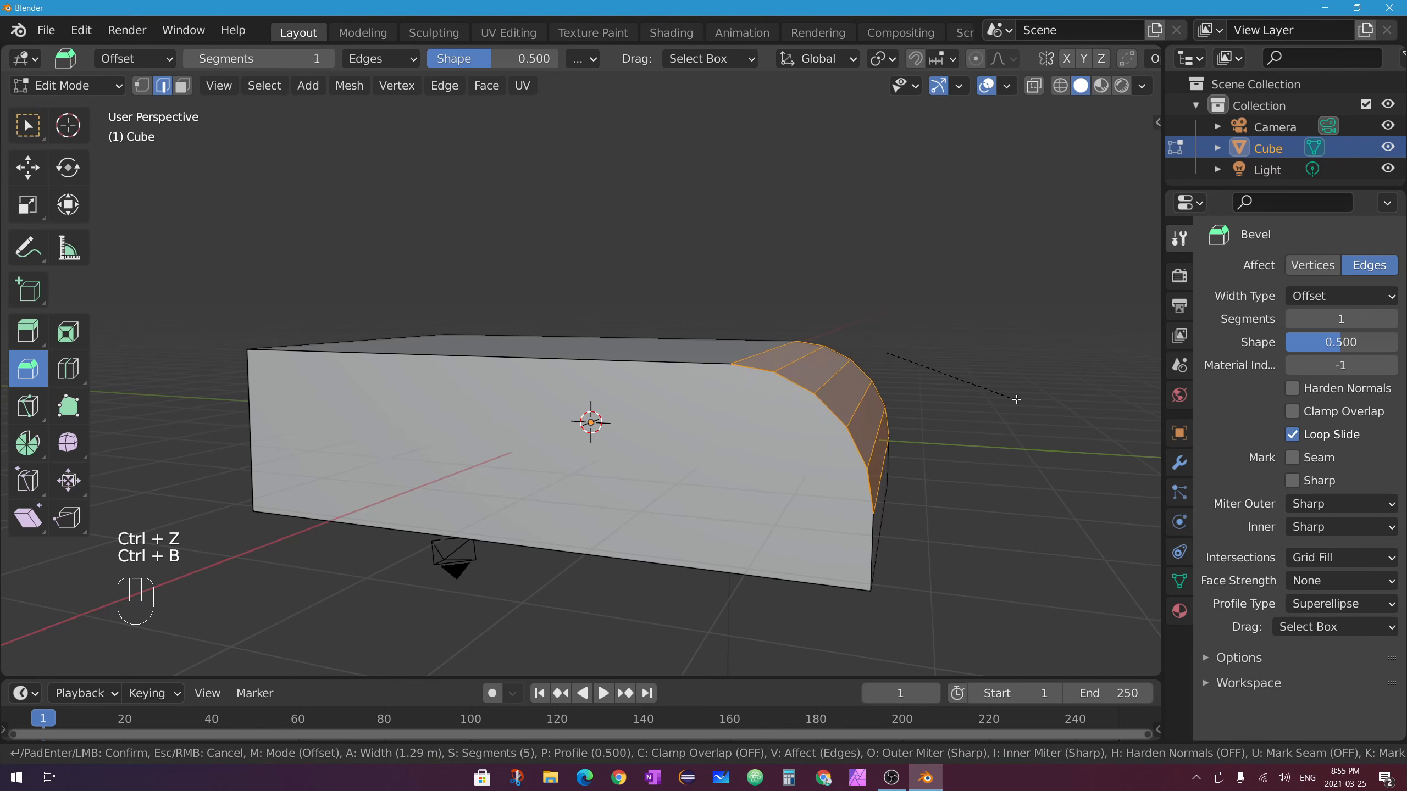
# Confirm the rounded bevel, then loop cut the front wall and extrude the upper window faces inward.
pyautogui.click(1001, 399)
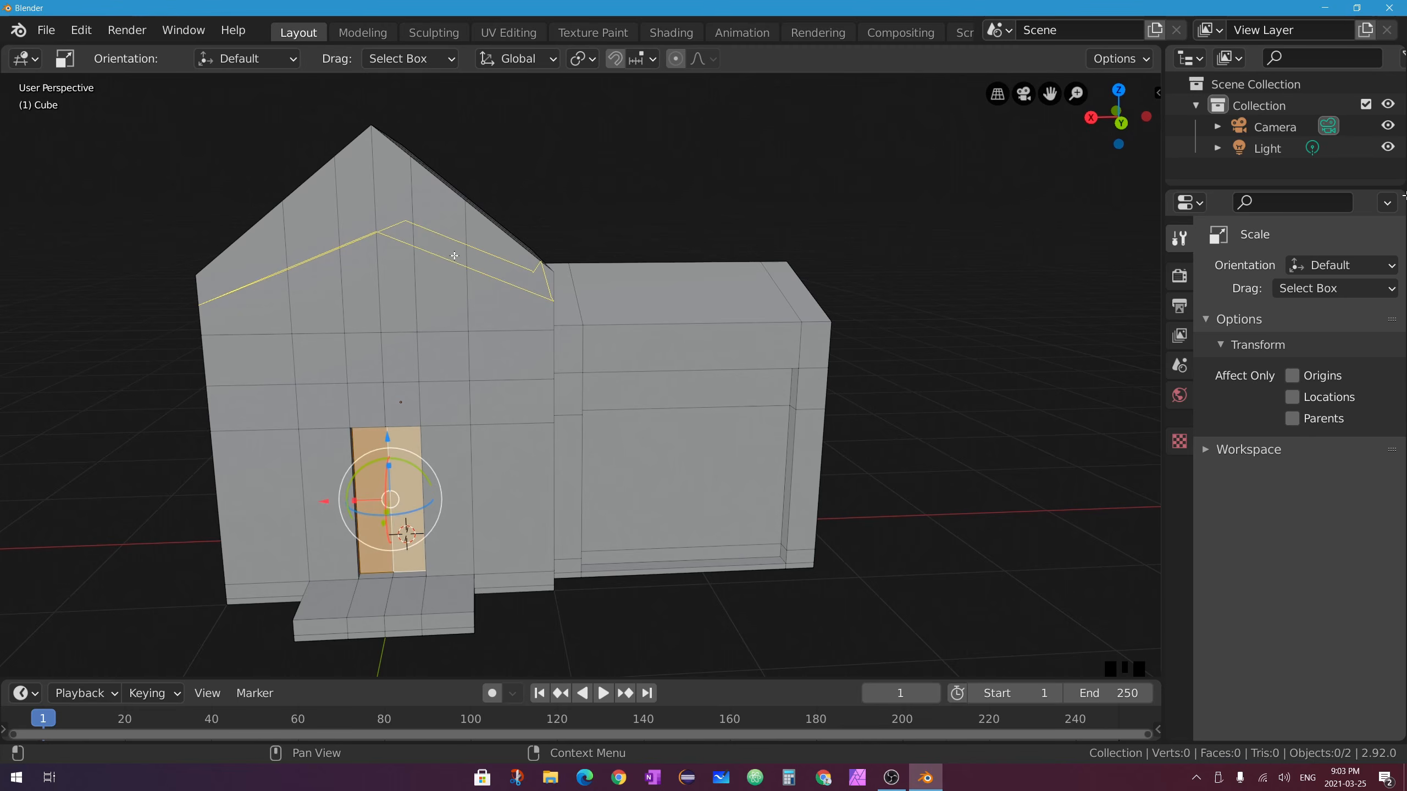
pyautogui.click(453, 255)
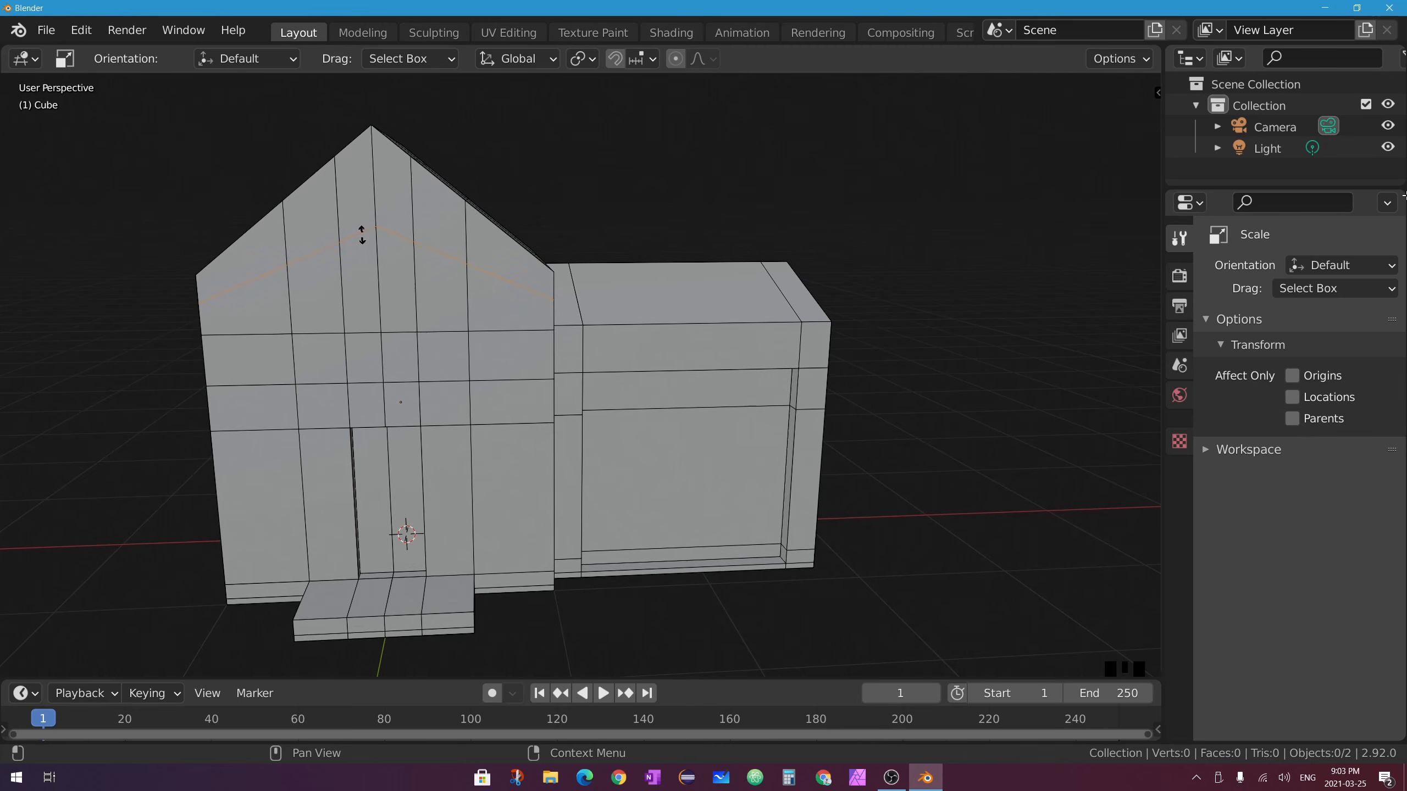
pyautogui.click(361, 233)
pyautogui.moveTo(361, 233); pyautogui.dragTo(412, 249, button='middle')
pyautogui.click(407, 299)
pyautogui.keyDown('shift'); pyautogui.click(429, 300); pyautogui.keyUp('shift')
pyautogui.moveTo(429, 299); pyautogui.dragTo(554, 321, button='middle')
pyautogui.press('e')
pyautogui.scroll(8, 498, 277)
# Bevel the recess's two upper corner edges into a rounded arch.
pyautogui.moveTo(352, 106); pyautogui.dragTo(266, 93, button='middle')
pyautogui.press('2')
pyautogui.click(711, 216)
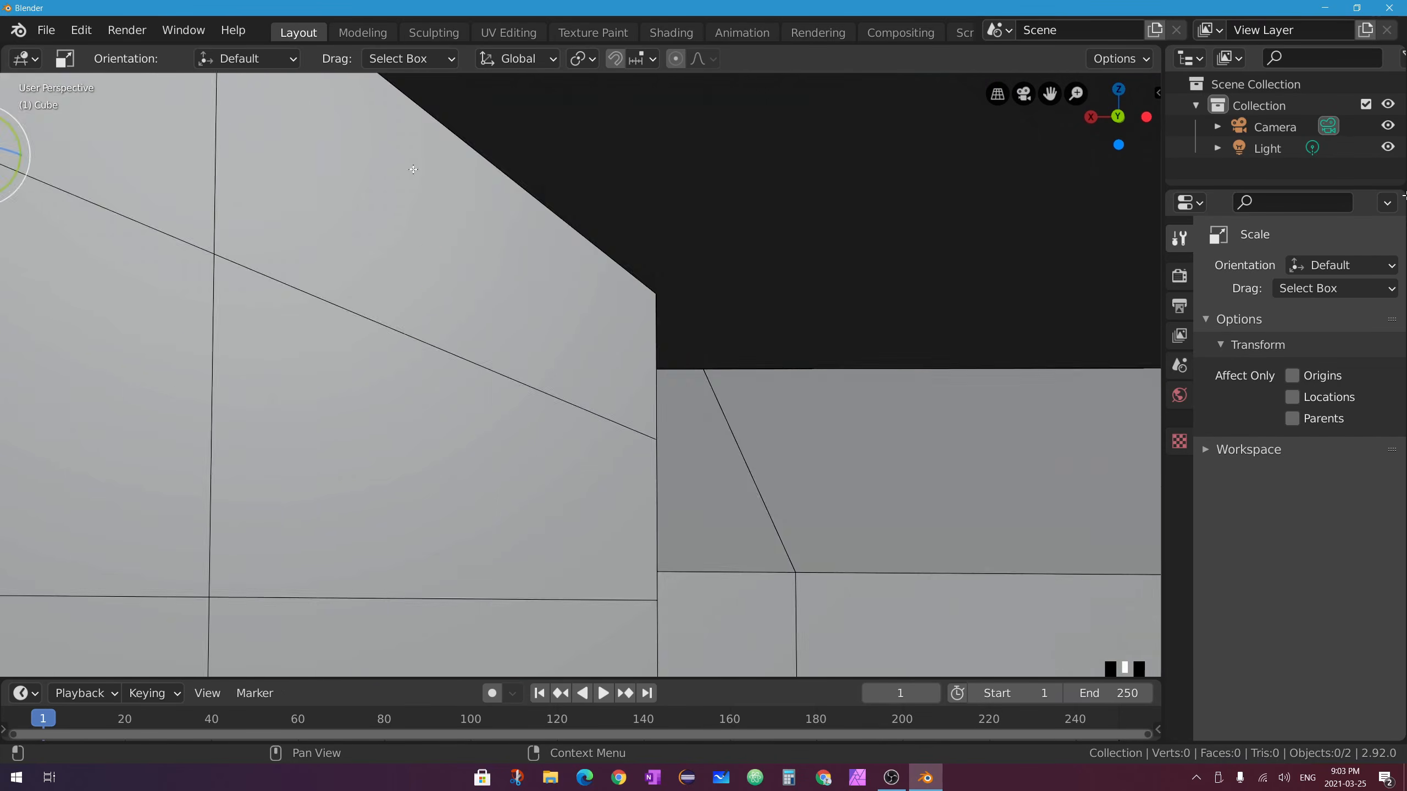
pyautogui.keyDown('shift'); pyautogui.moveTo(266, 222); pyautogui.dragTo(941, 366, button='middle'); pyautogui.keyUp('shift')
pyautogui.keyDown('shift'); pyautogui.click(322, 290); pyautogui.keyUp('shift')
pyautogui.hotkey('ctrl', 'b')
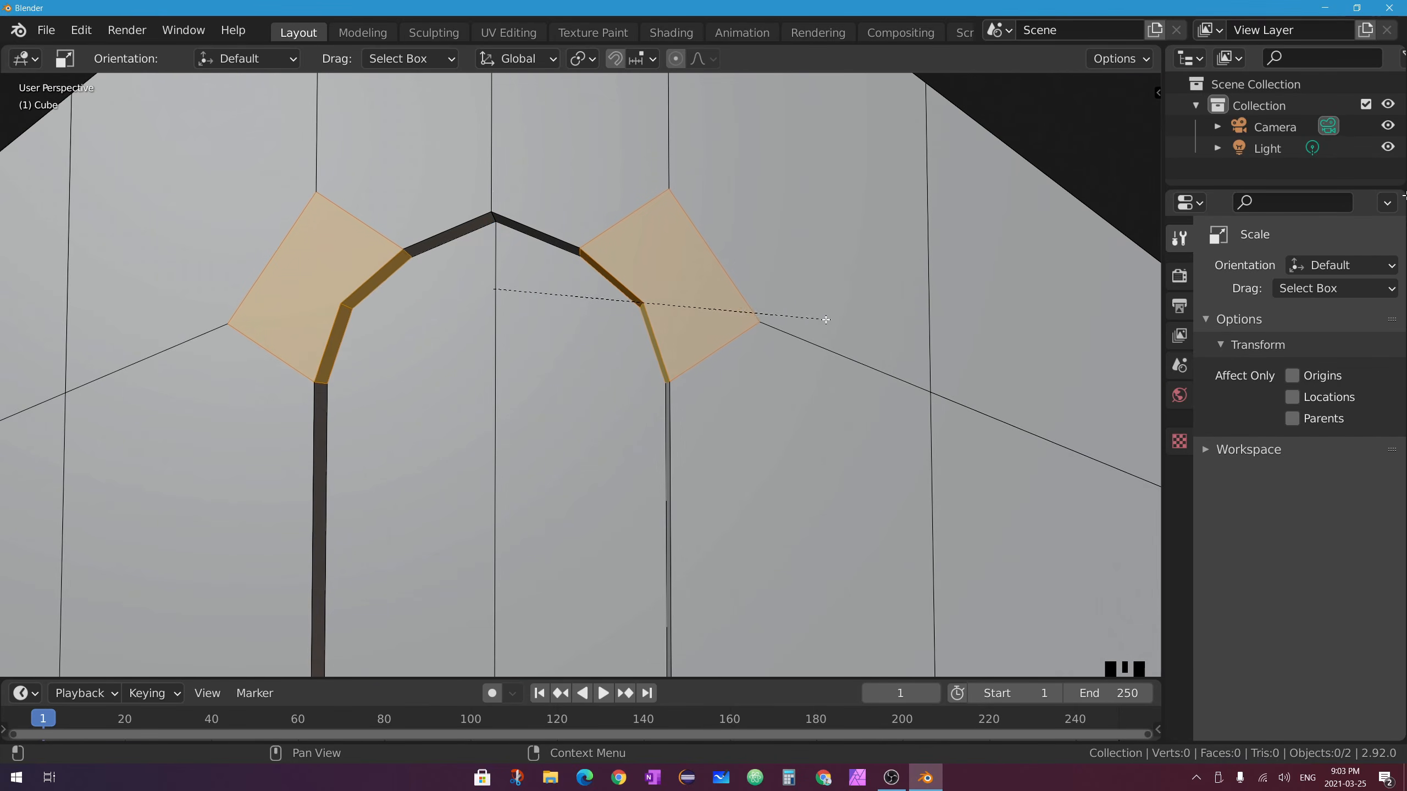
pyautogui.click(849, 335)
pyautogui.moveTo(850, 335); pyautogui.dragTo(936, 338, button='middle')
pyautogui.scroll(3, 626, 221)
# Select the edge at the arch apex and zoom back out to the whole house.
pyautogui.click(630, 158)
pyautogui.scroll(-3, 604, 266)
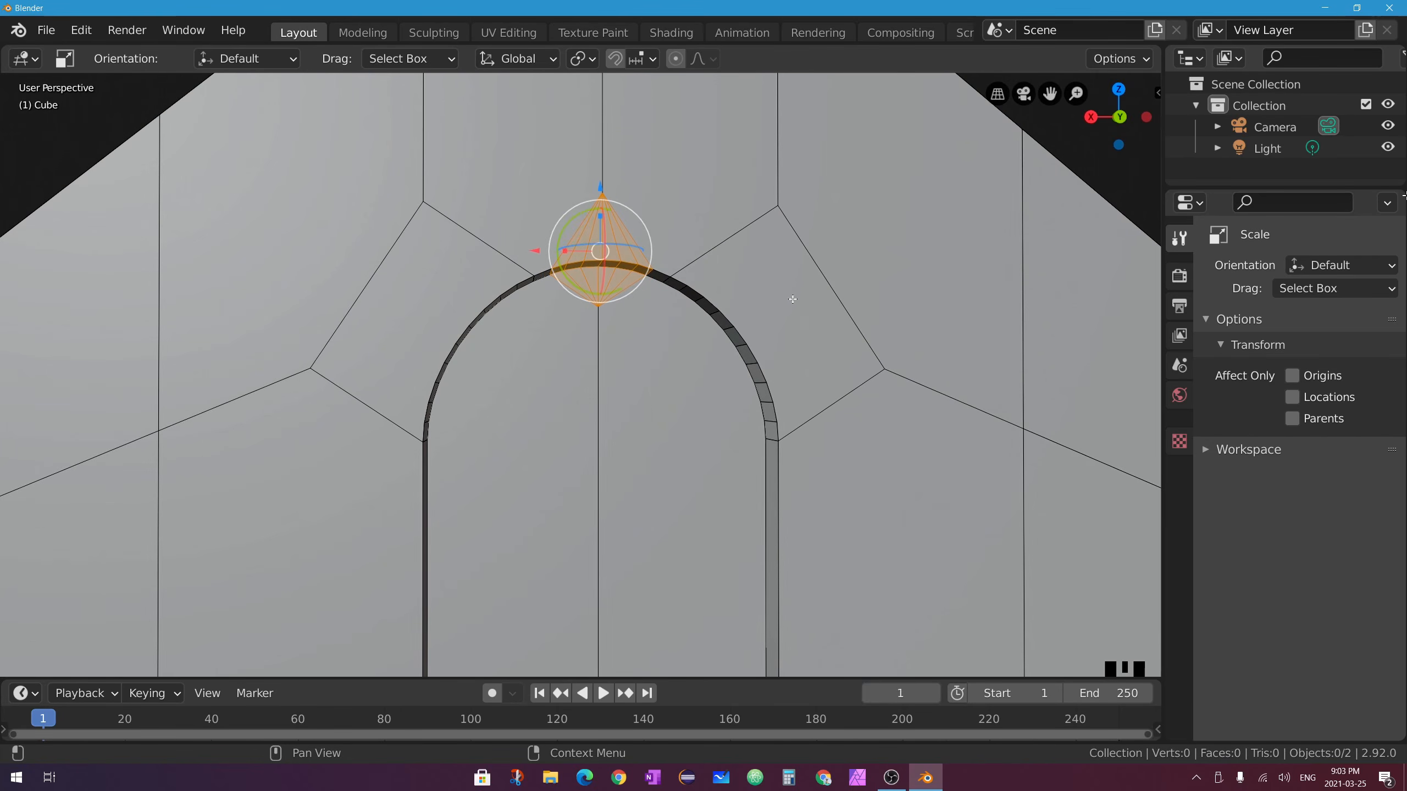
pyautogui.scroll(-2, 758, 339)
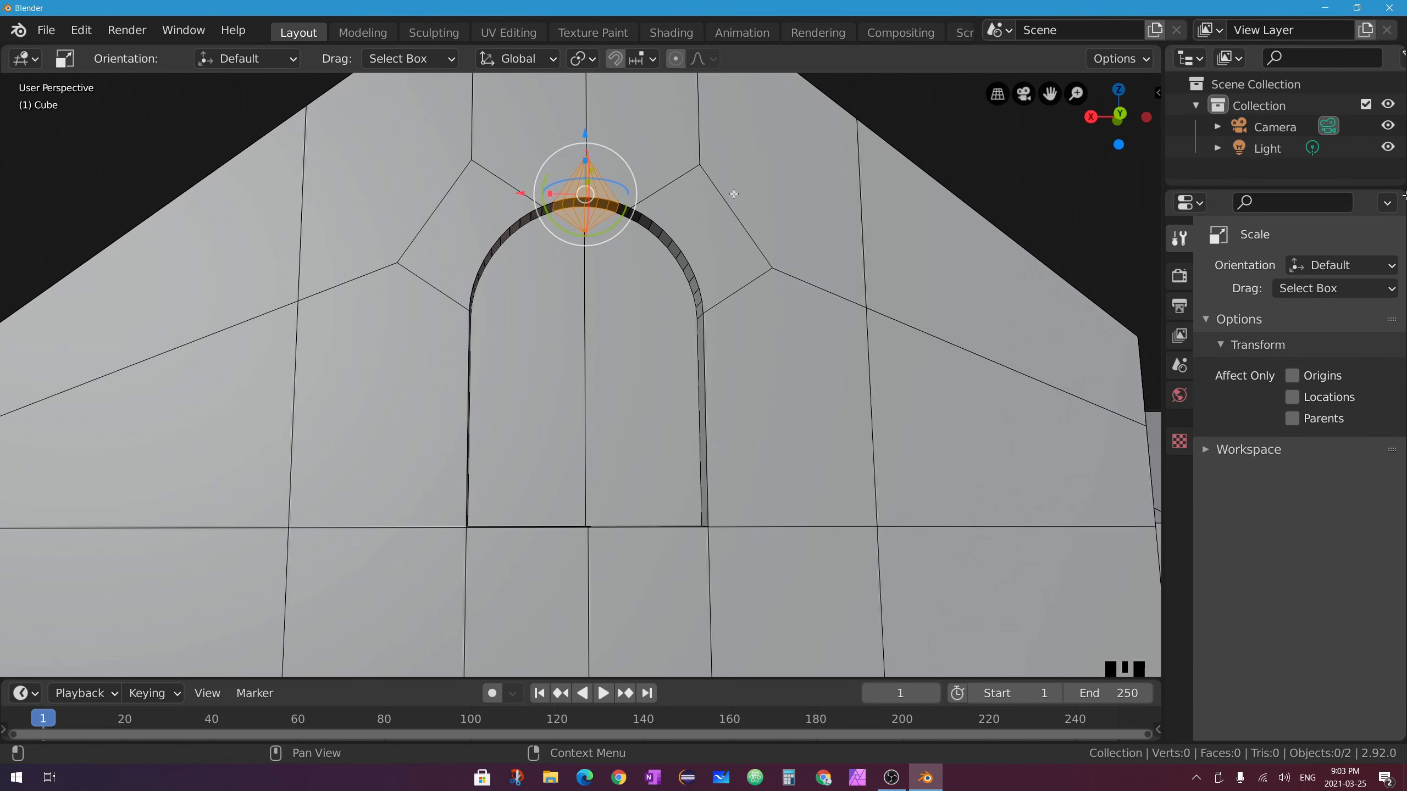
pyautogui.scroll(-5, 327, 304)
pyautogui.moveTo(327, 305); pyautogui.dragTo(603, 345, button='middle')
# Loop cut the left wall low and extrude its faces outward into a chamfered bay block.
pyautogui.moveTo(432, 371); pyautogui.dragTo(539, 413, button='middle')
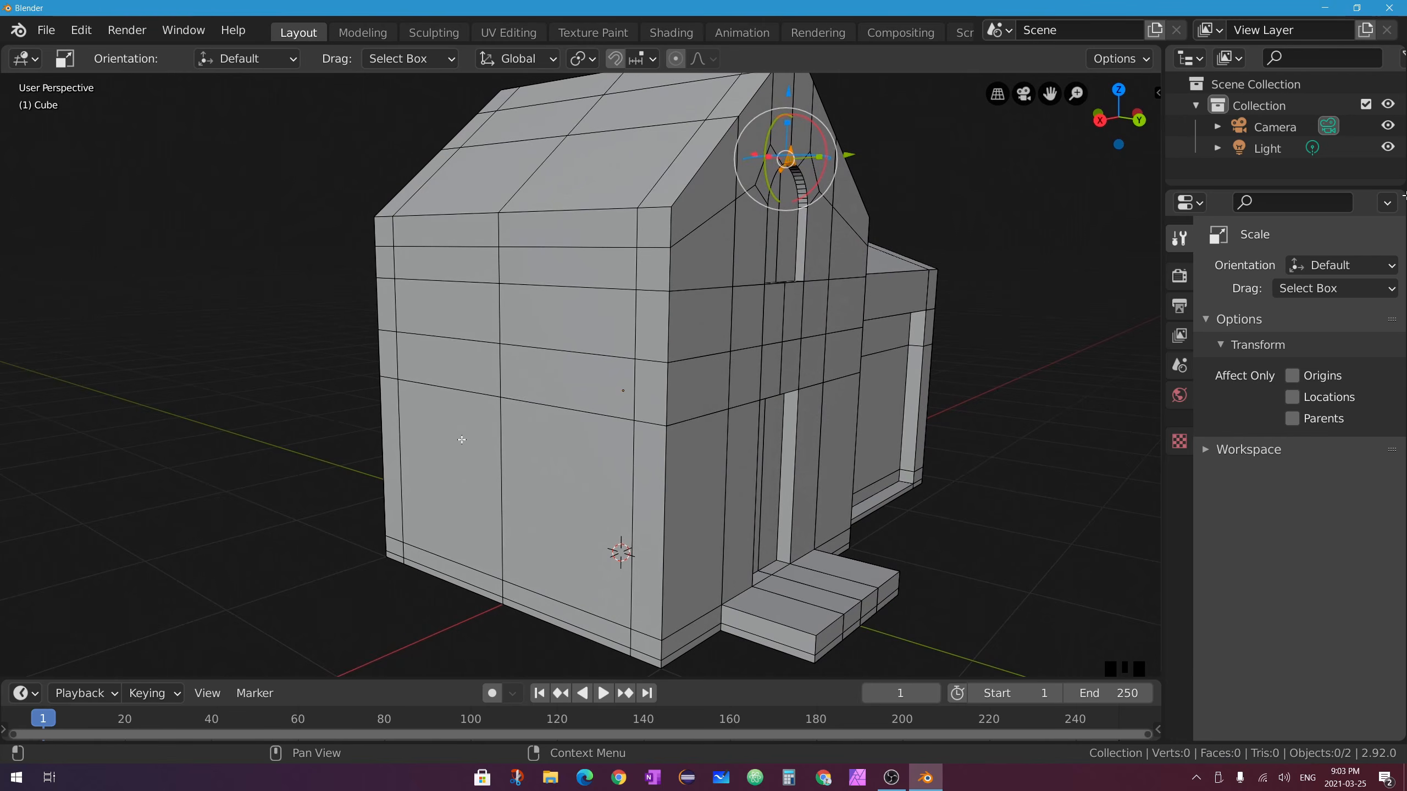
pyautogui.moveTo(521, 323); pyautogui.dragTo(607, 614, button='middle')
pyautogui.click(518, 499)
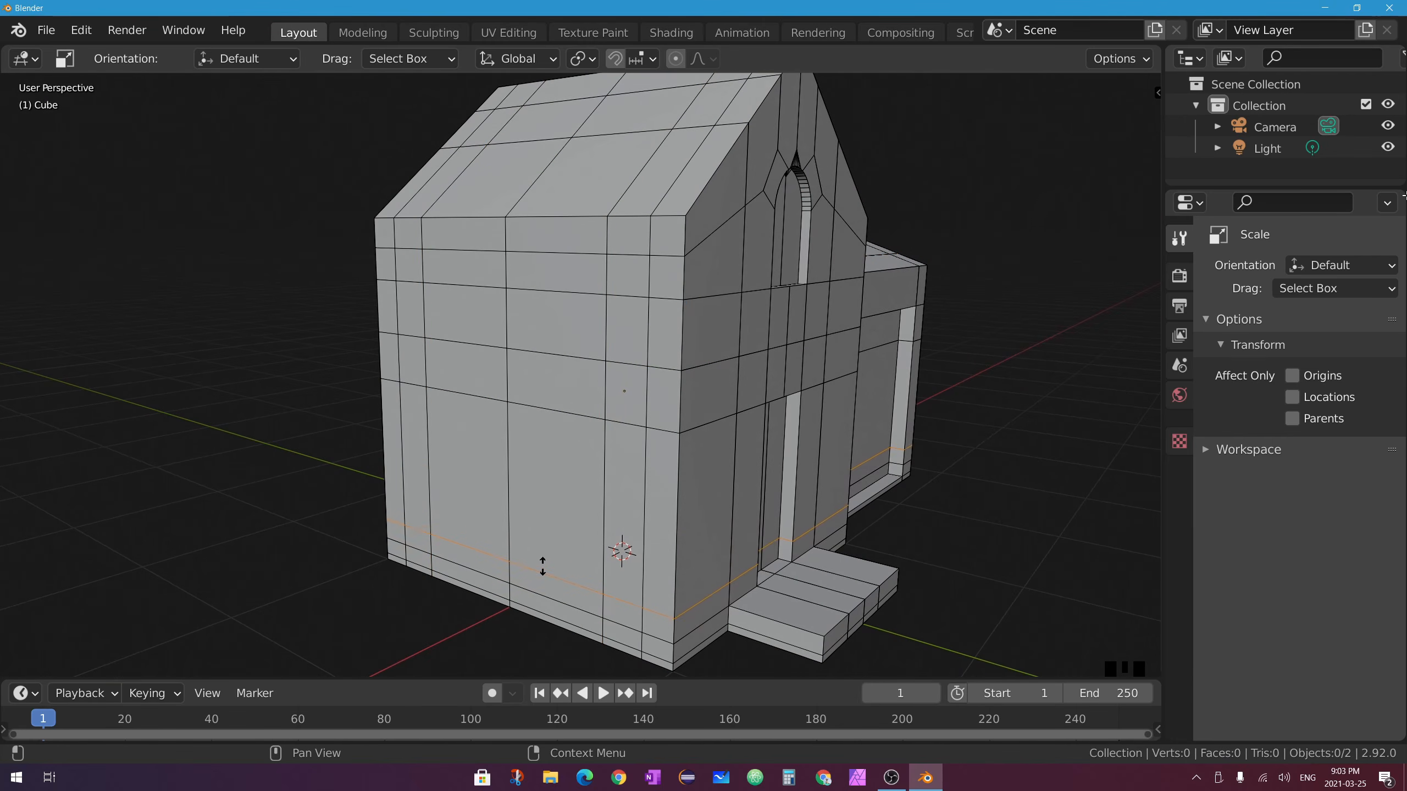
pyautogui.press('3')
pyautogui.click(471, 476)
pyautogui.keyDown('shift'); pyautogui.click(553, 488); pyautogui.keyUp('shift')
pyautogui.keyDown('shift'); pyautogui.click(476, 369); pyautogui.keyUp('shift')
pyautogui.keyDown('shift'); pyautogui.click(637, 388); pyautogui.keyUp('shift')
pyautogui.moveTo(637, 336); pyautogui.dragTo(496, 327, button='middle')
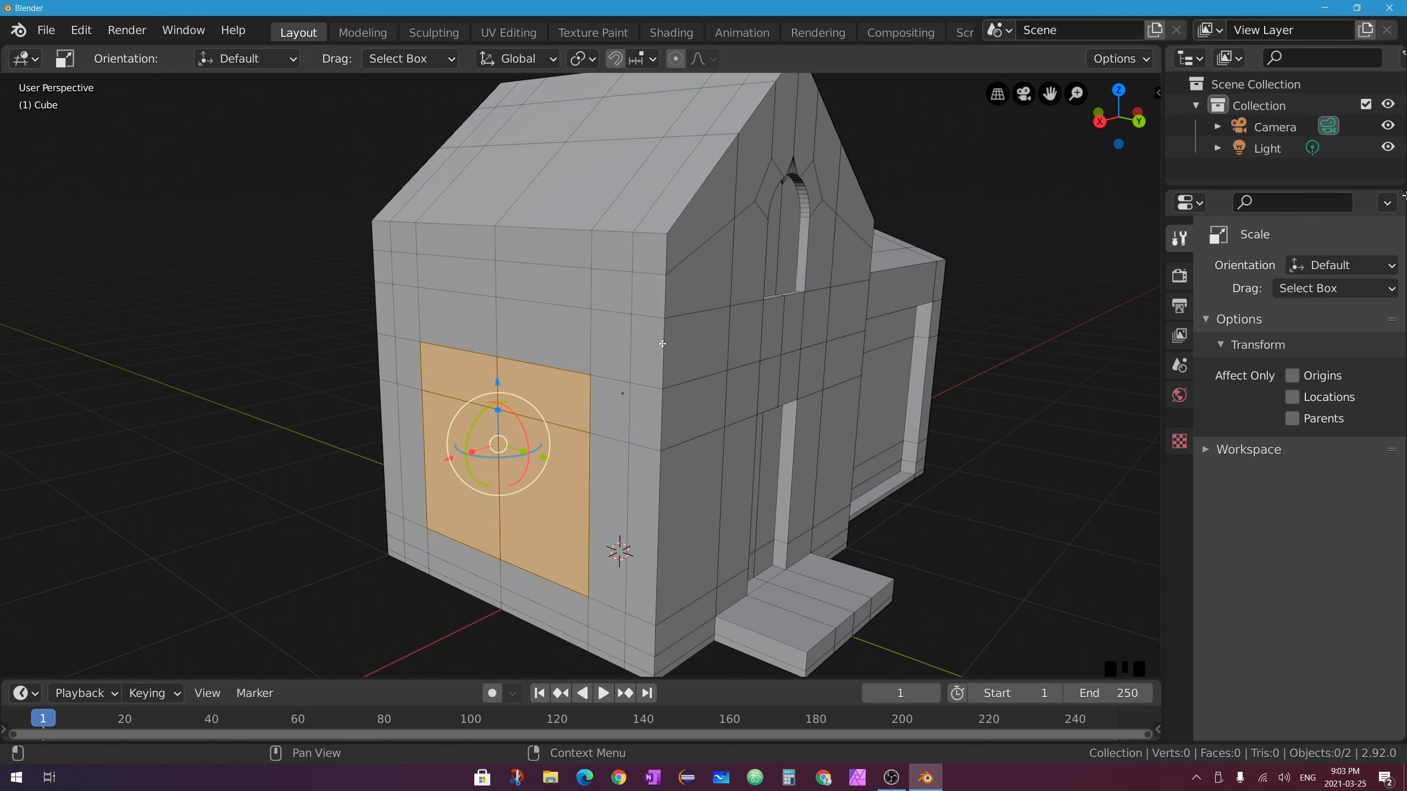
pyautogui.press('e')
pyautogui.click(363, 398)
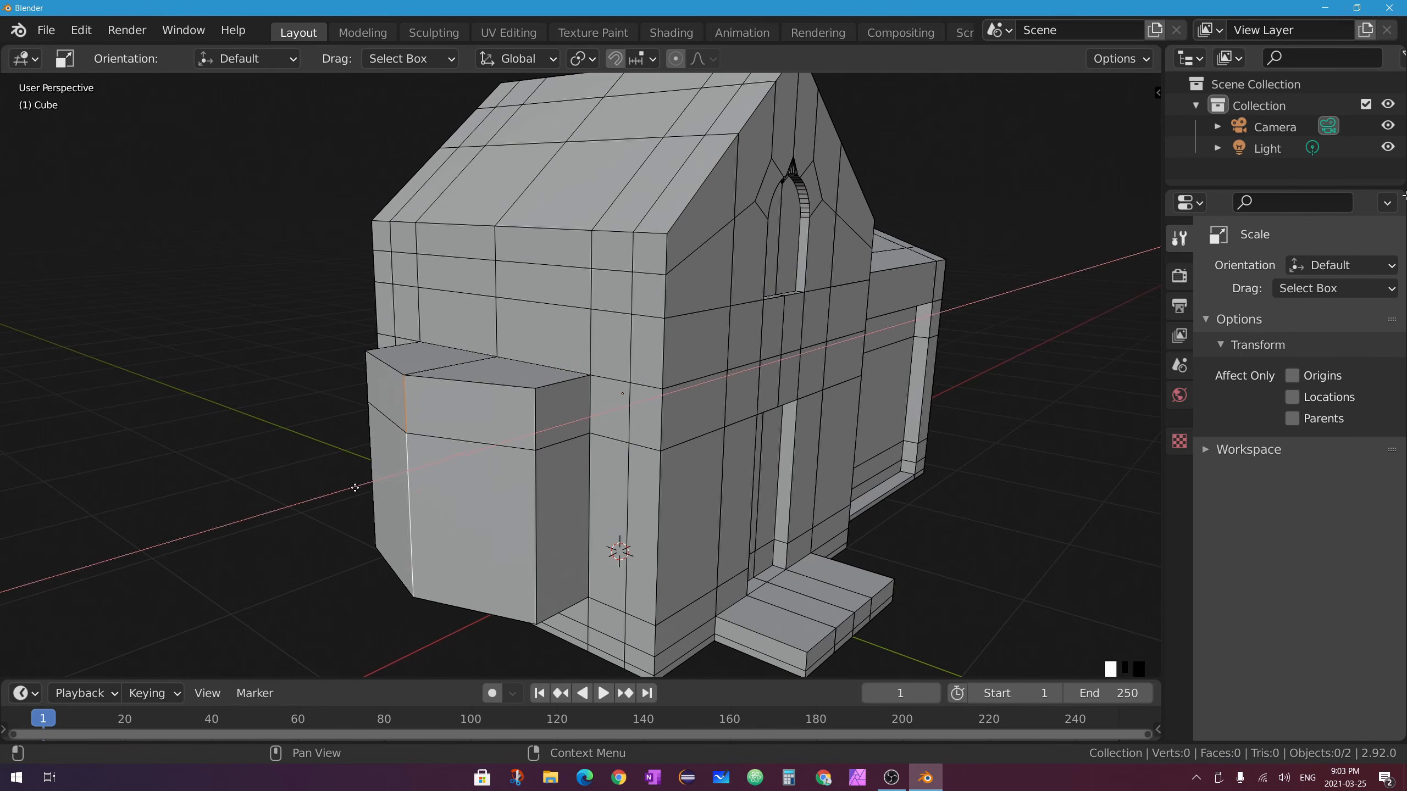
pyautogui.moveTo(498, 471); pyautogui.dragTo(554, 487, button='middle')
# Scale one face of the bay block and add a loop cut around the house.
pyautogui.click(554, 499)
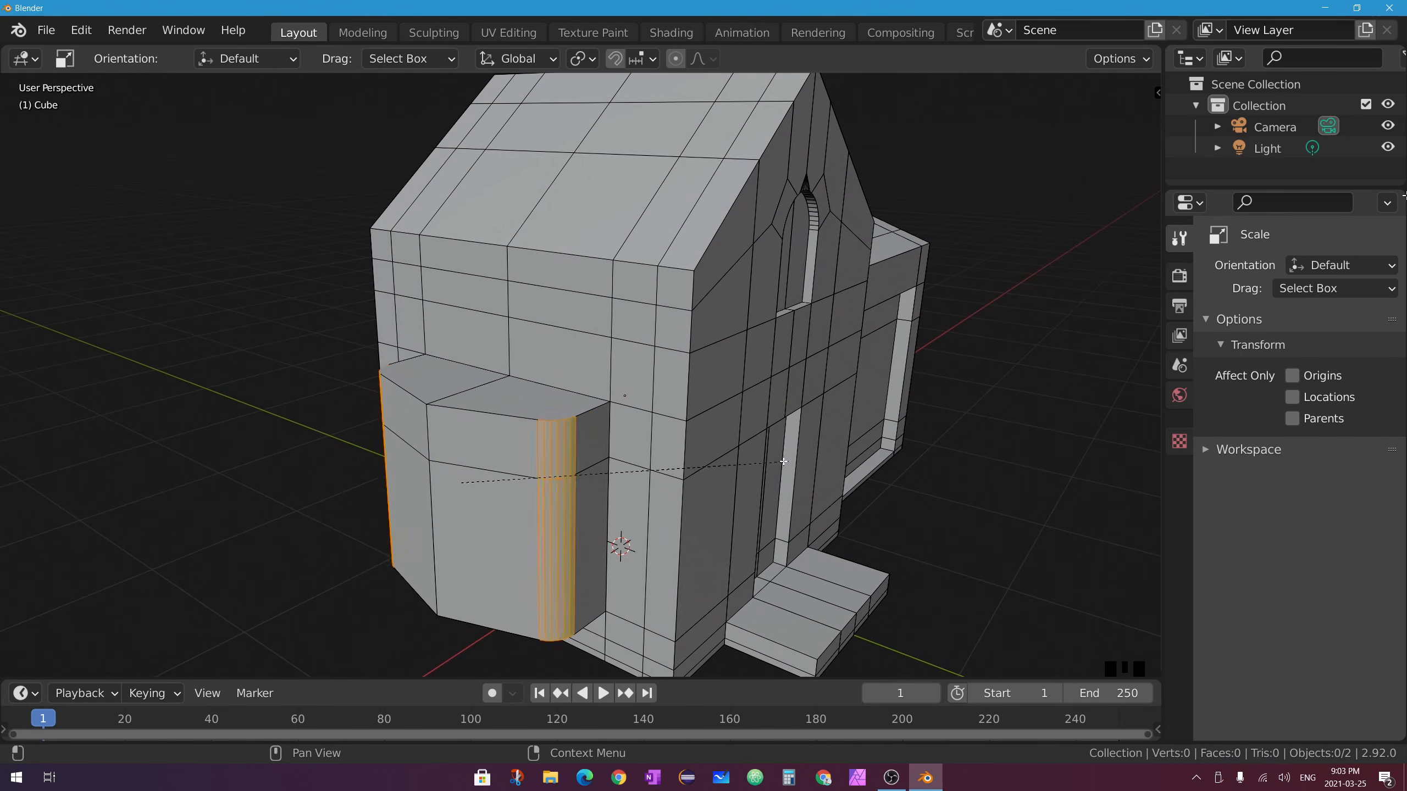
pyautogui.press('s')
pyautogui.click(792, 467)
pyautogui.moveTo(564, 311); pyautogui.dragTo(587, 421, button='middle')
pyautogui.scroll(2, 587, 421)
pyautogui.scroll(-3, 644, 179)
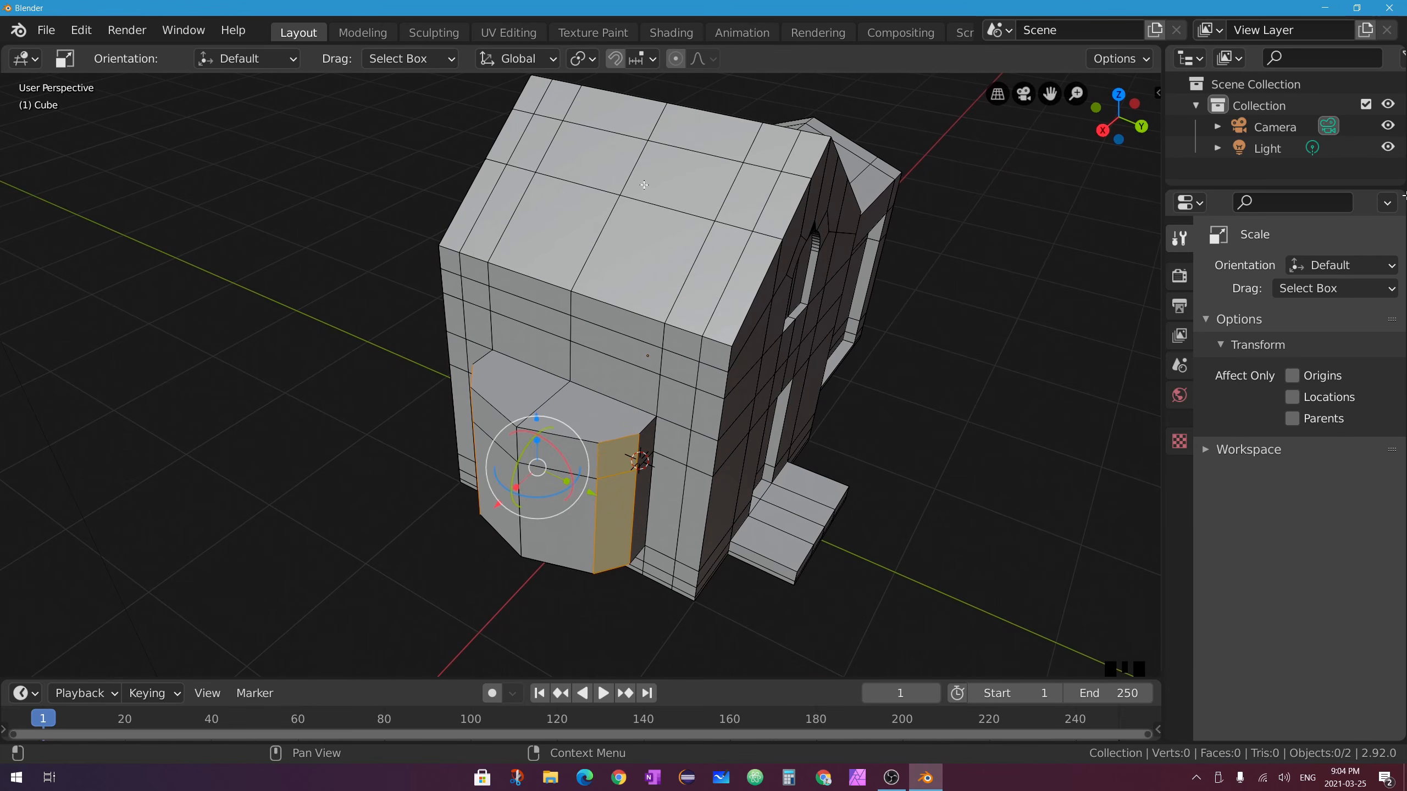
pyautogui.moveTo(644, 179); pyautogui.dragTo(611, 370, button='middle')
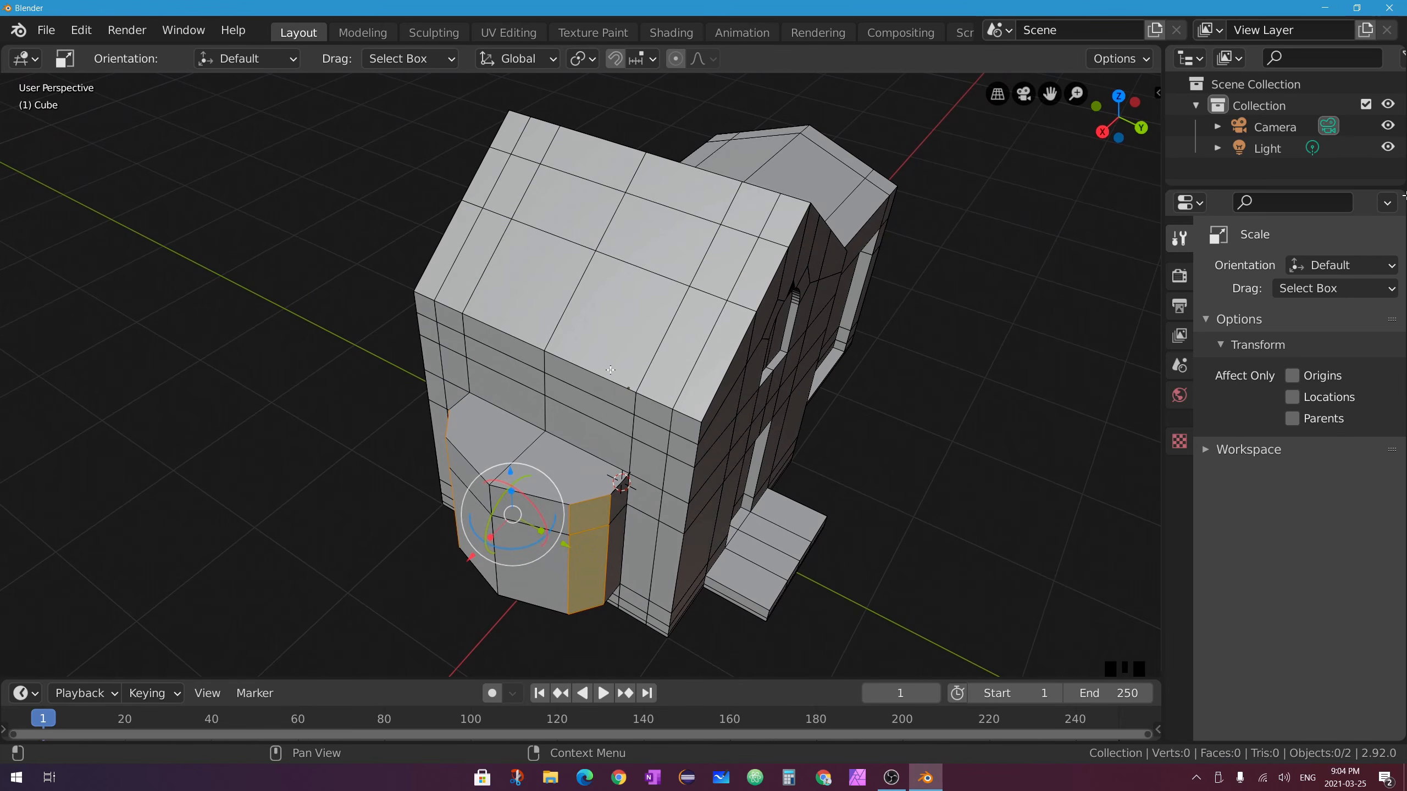
pyautogui.doubleClick(588, 450)
pyautogui.scroll(3, 710, 468)
pyautogui.moveTo(588, 450); pyautogui.dragTo(680, 424, button='middle')
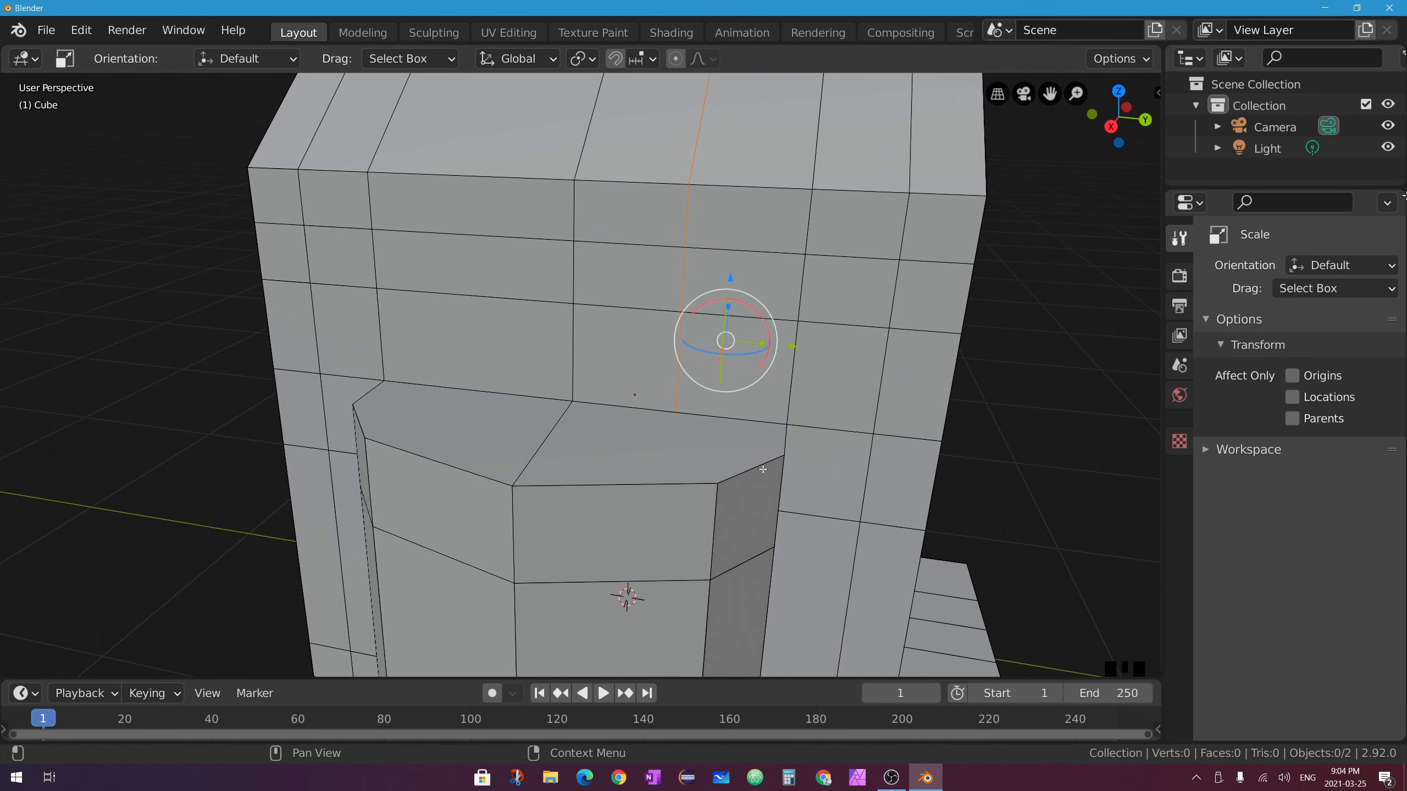
pyautogui.scroll(-3, 763, 470)
pyautogui.moveTo(762, 469); pyautogui.dragTo(600, 535, button='middle')
pyautogui.scroll(3, 599, 535)
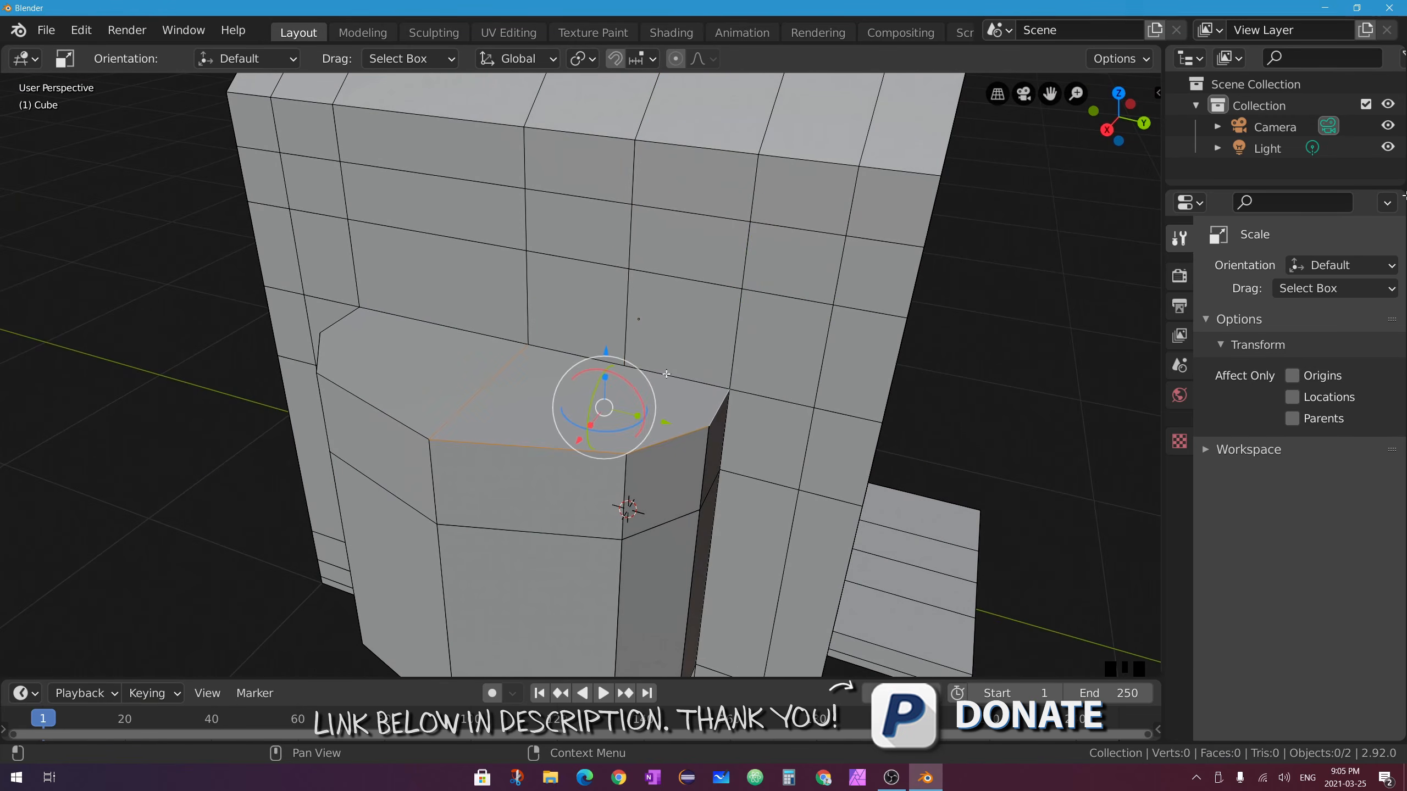